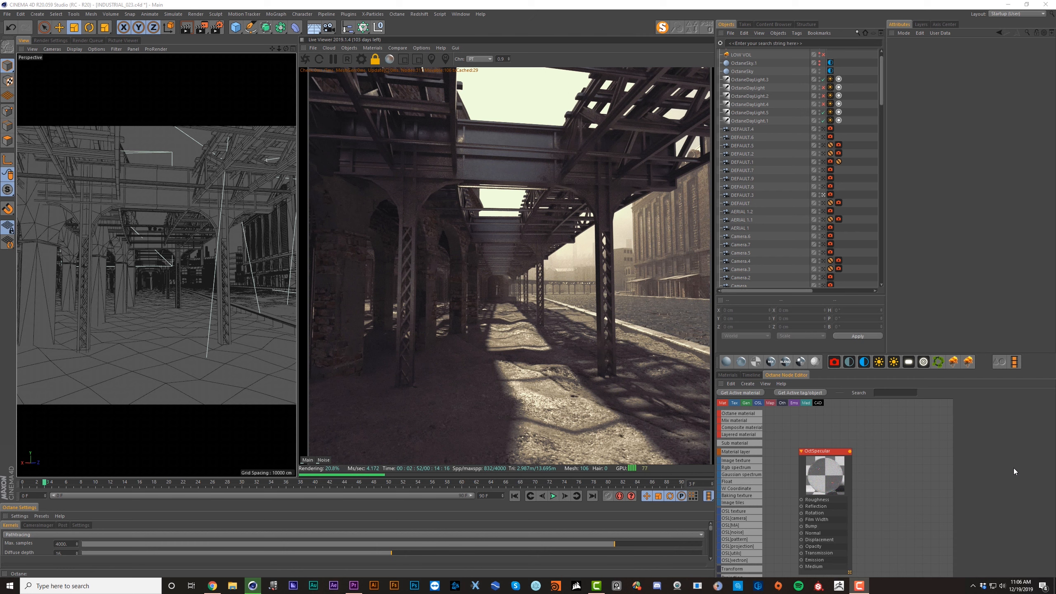
Step: Add a sphere under the DEFAULT.3 camera, reset its position, offset it about 173 cm along Z and increase its segments
left_click(235, 27)
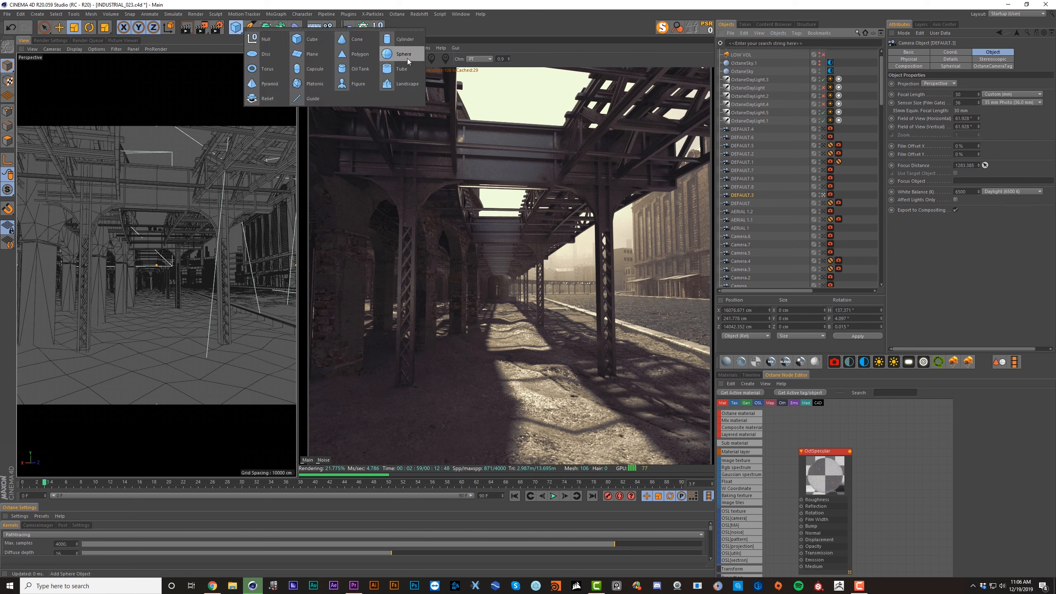
left_click(405, 53, "shift")
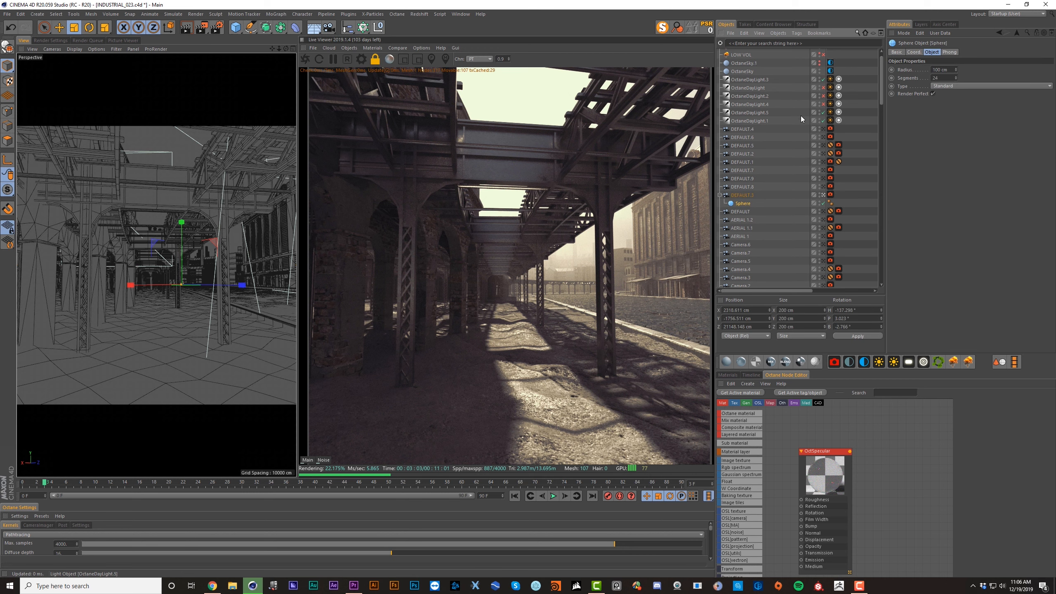
left_click(703, 29)
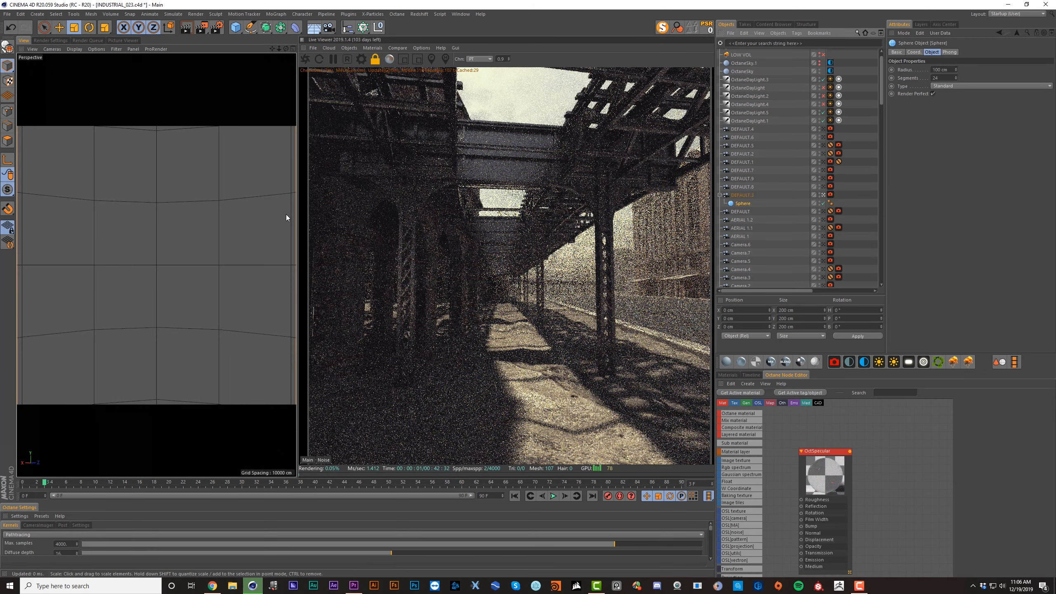
left_click(907, 51)
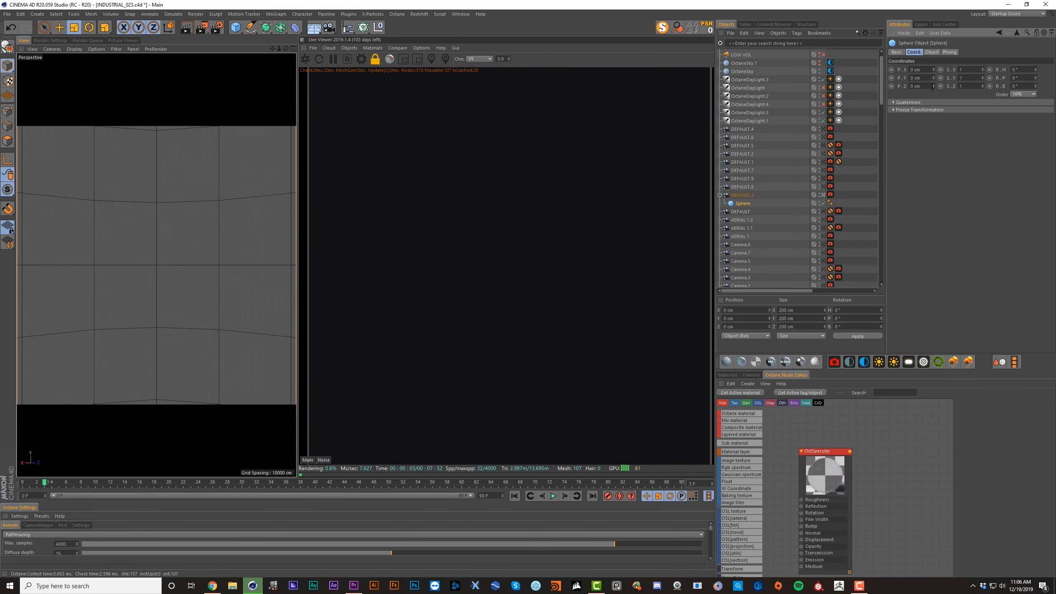
left_click_drag(933, 86, 955, 65)
left_click(931, 52)
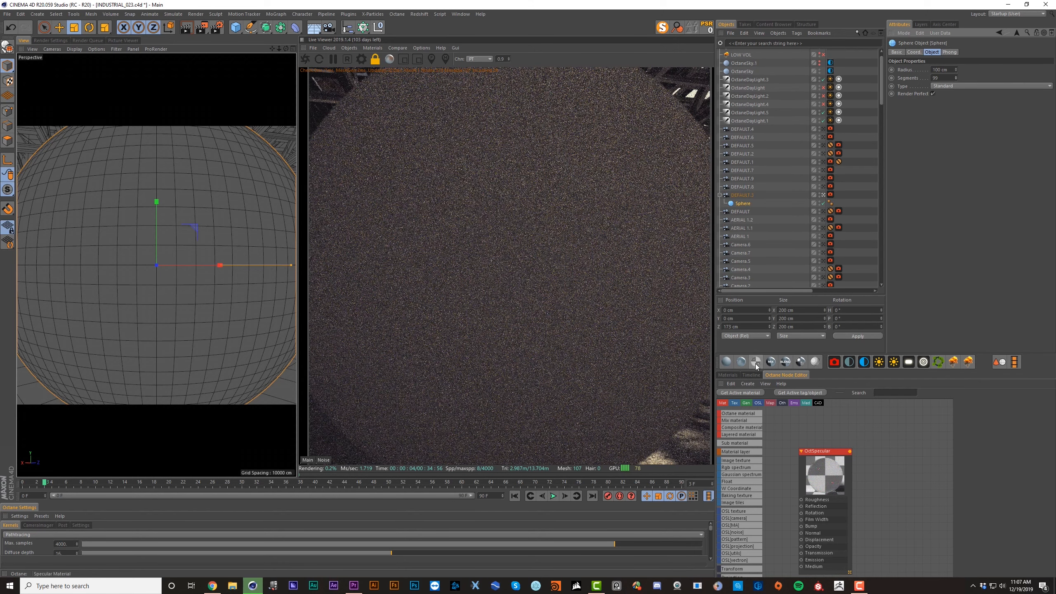
Step: Create a new Octane specular material and assign it to the sphere in front of the camera
left_click(756, 362)
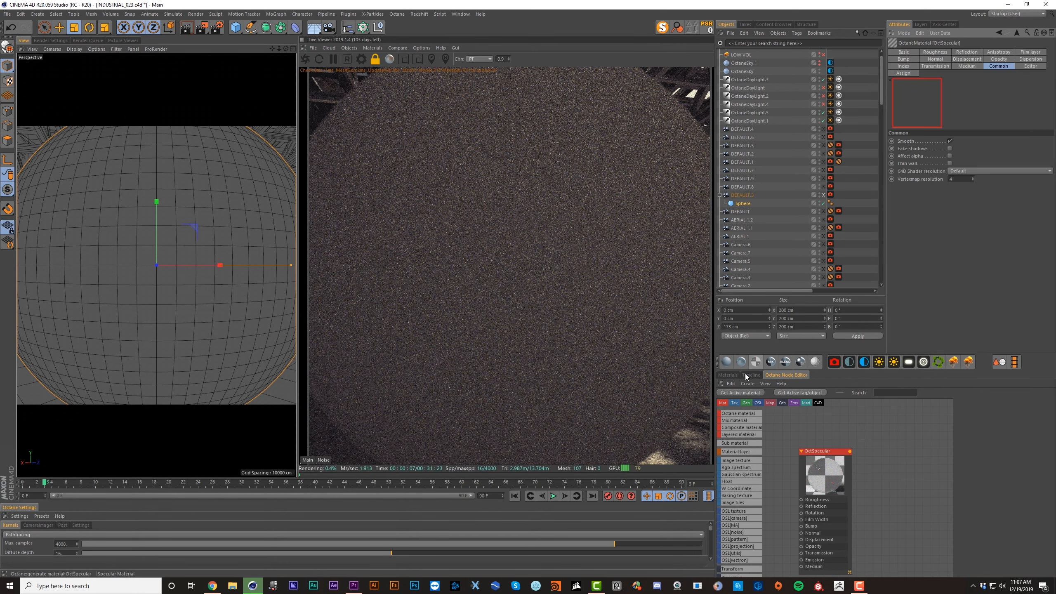
left_click(728, 375)
left_click_drag(736, 410, 767, 202)
Step: Set the sphere material's index to about 1.08 and its dispersion coefficient to about 0.0006
double_click(839, 204)
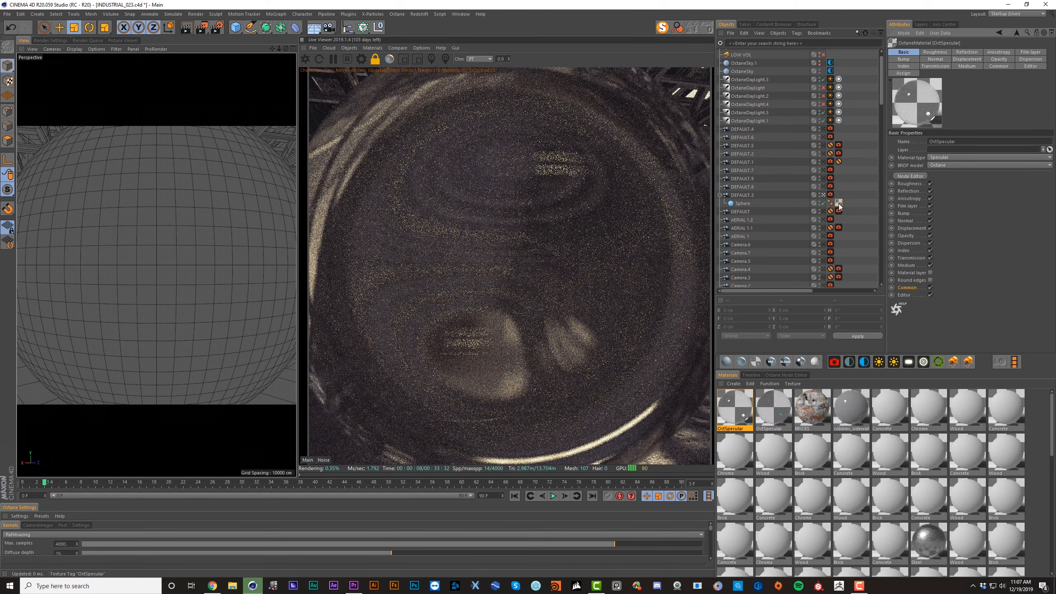
left_click(904, 66)
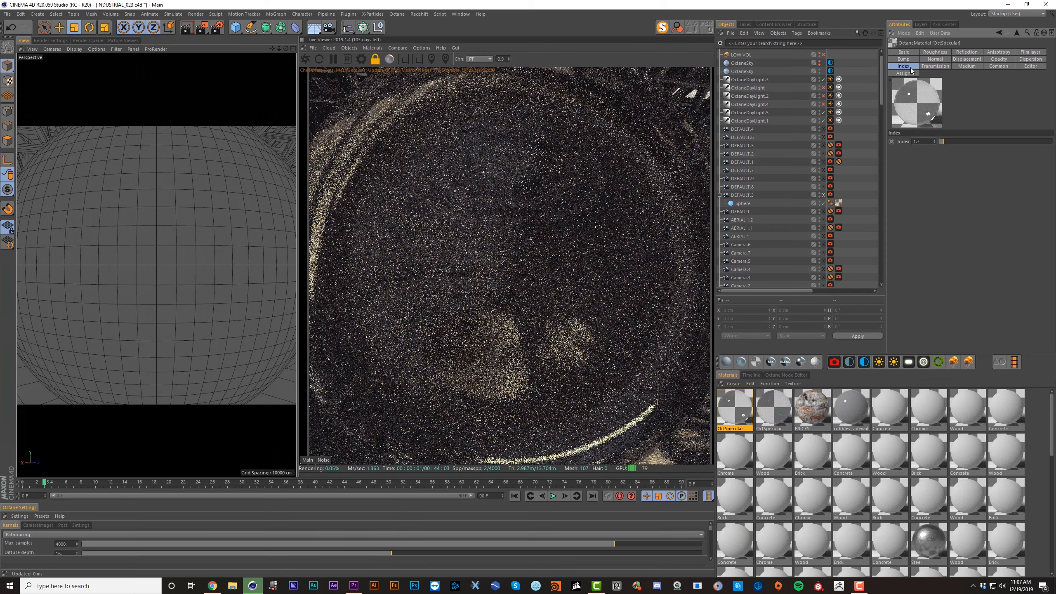
left_click(939, 144)
left_click_drag(940, 143, 940, 144)
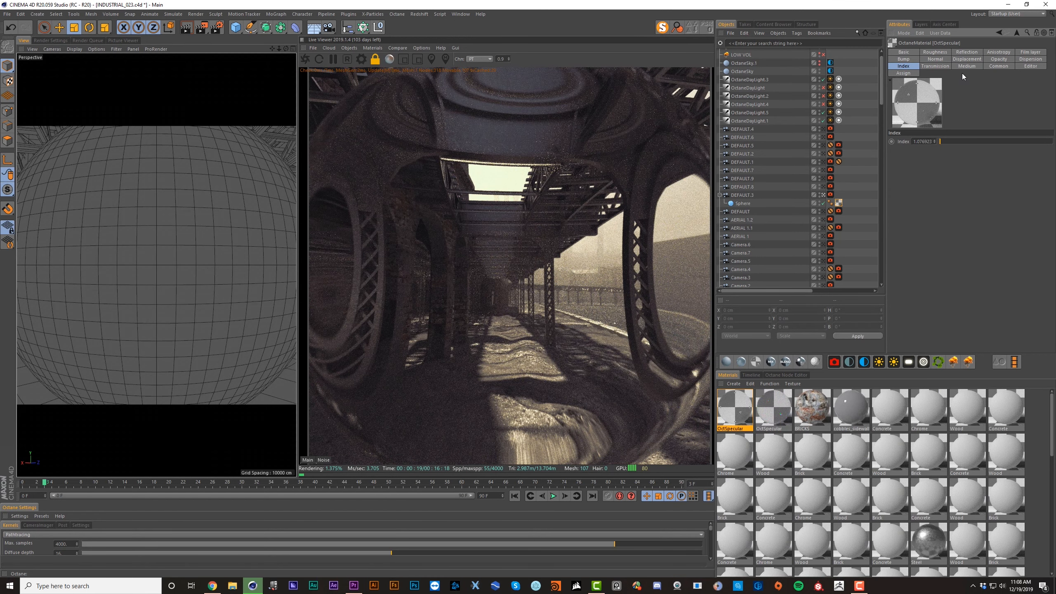
left_click(1022, 60)
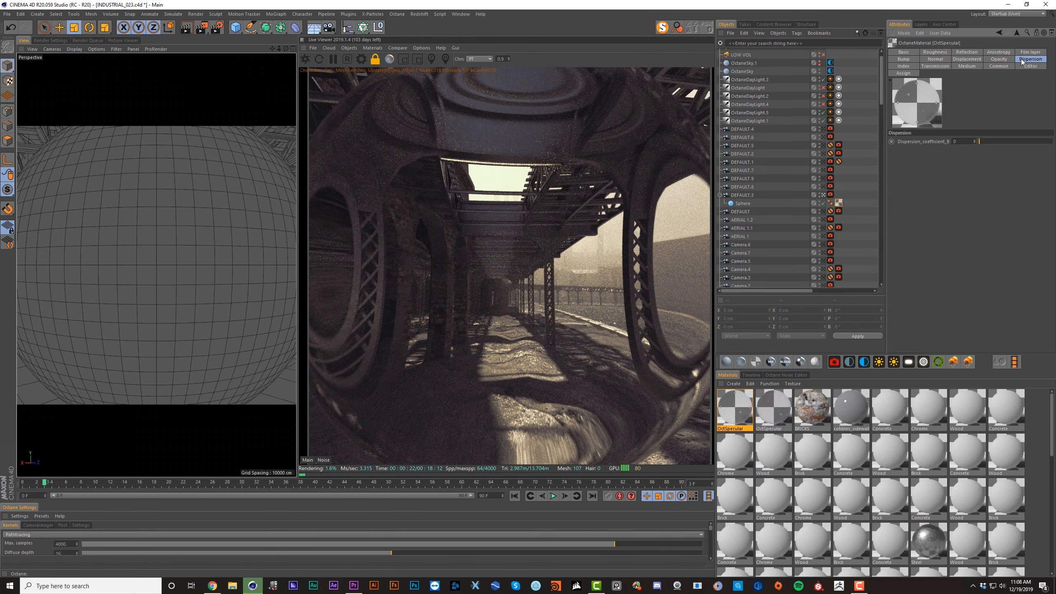
left_click(980, 141)
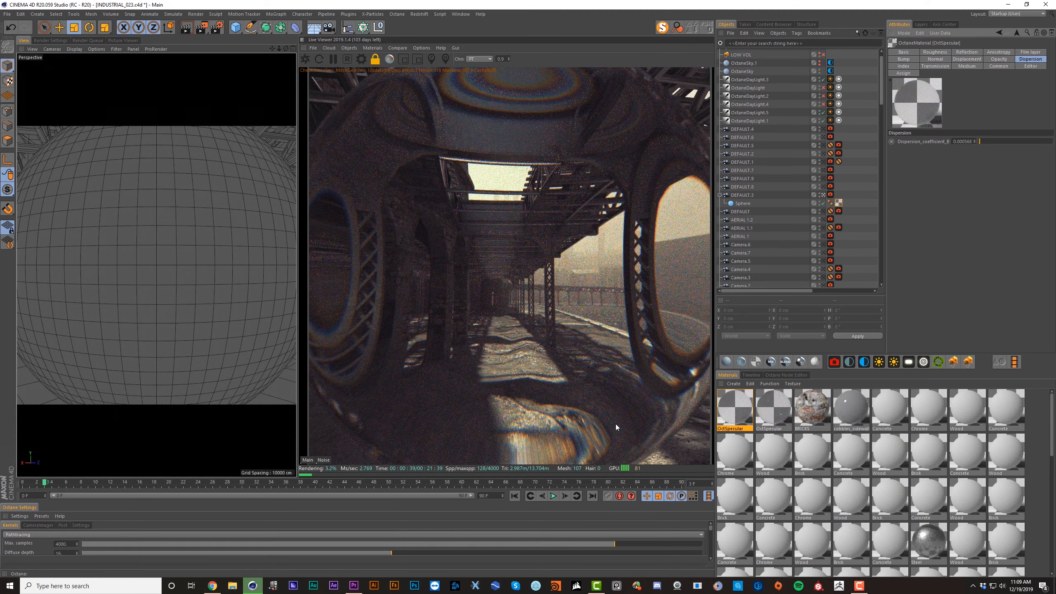
Step: Make the sphere editable and flatten it along Z to about 61 cm thick
left_click(742, 205)
key("c")
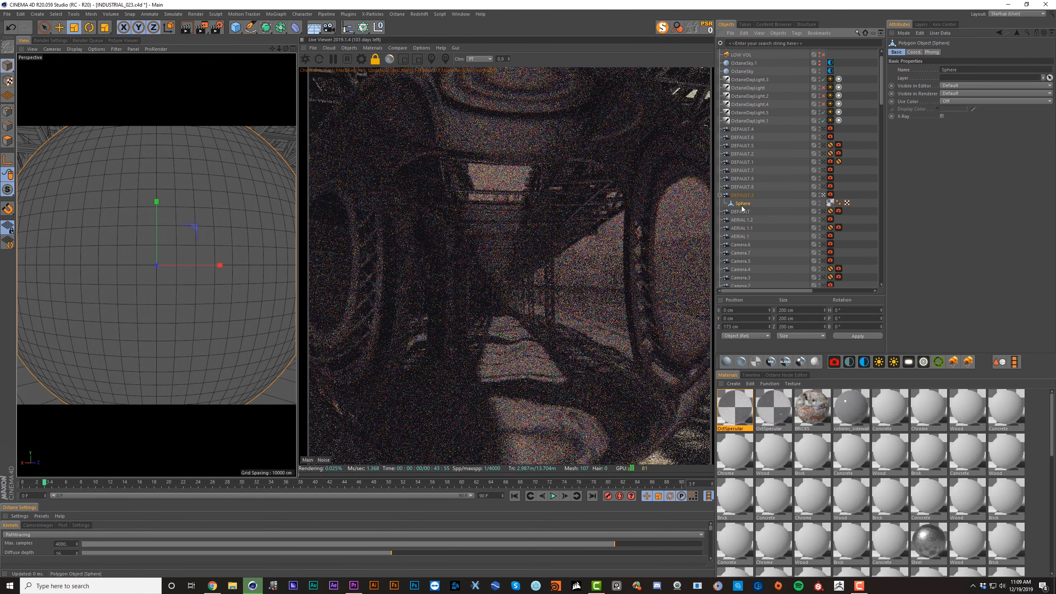
left_click_drag(156, 264, 75, 266)
left_click_drag(156, 265, 156, 265)
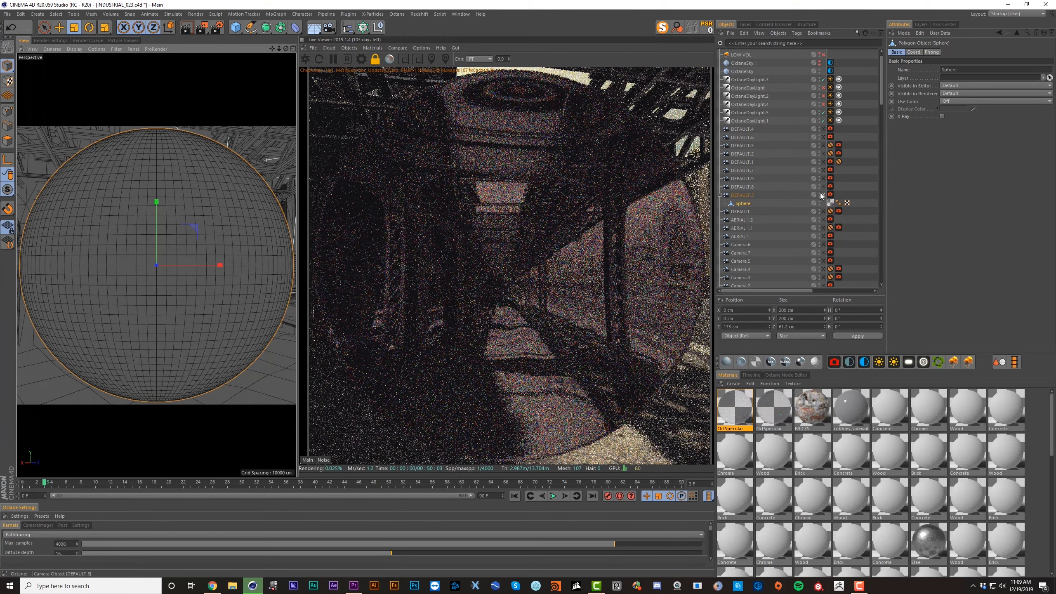
Step: Duplicate the DEFAULT.3 camera with its sphere, delete the copy's sphere, and view the flattened lens from the side through the copy
key("ctrl+c")
key("ctrl+v")
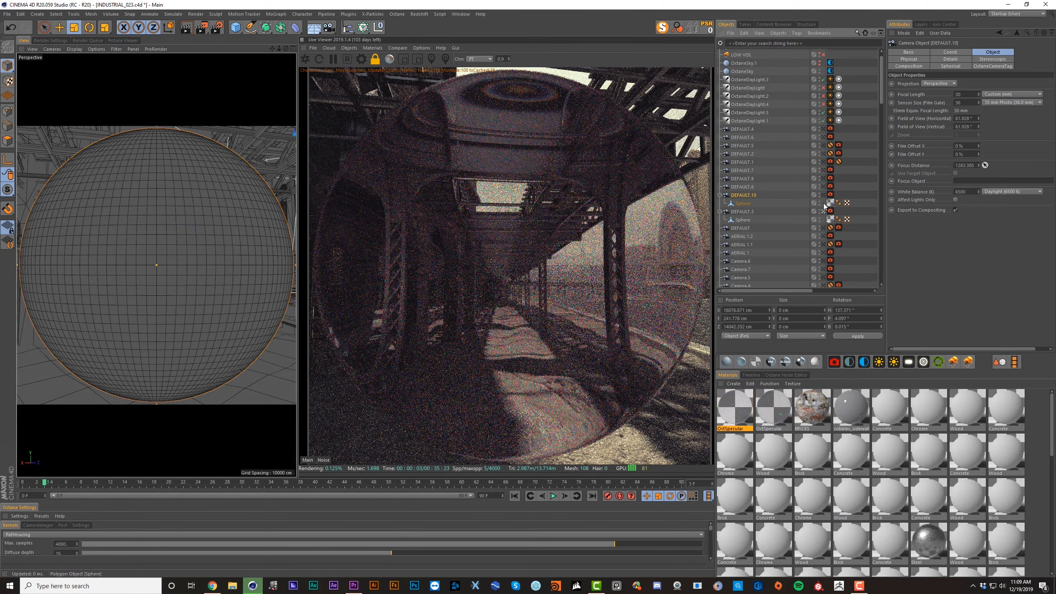
left_click(772, 201)
key("Delete")
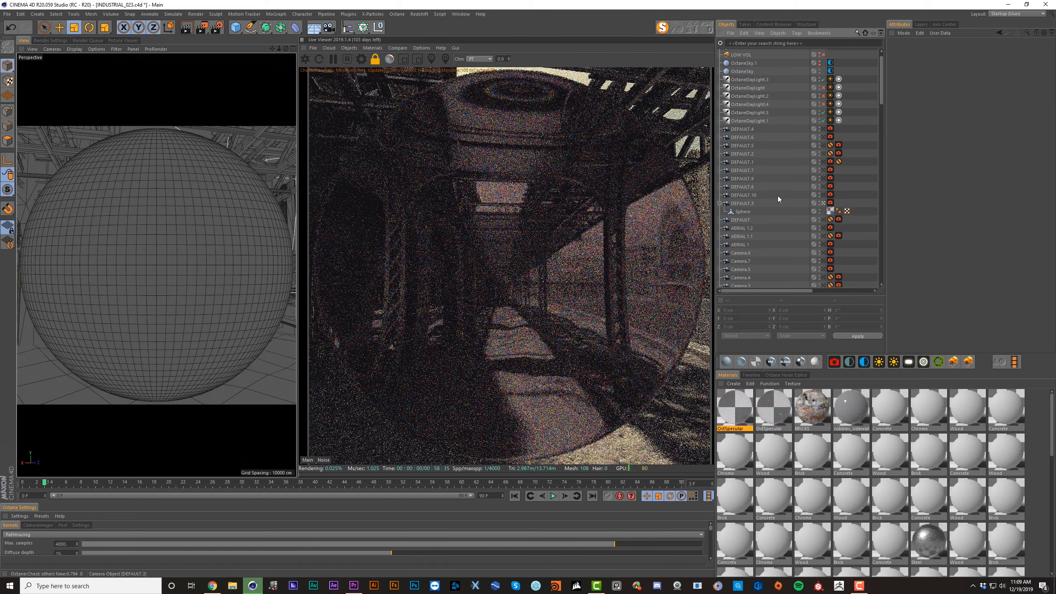
left_click_drag(239, 229, 199, 227, "alt")
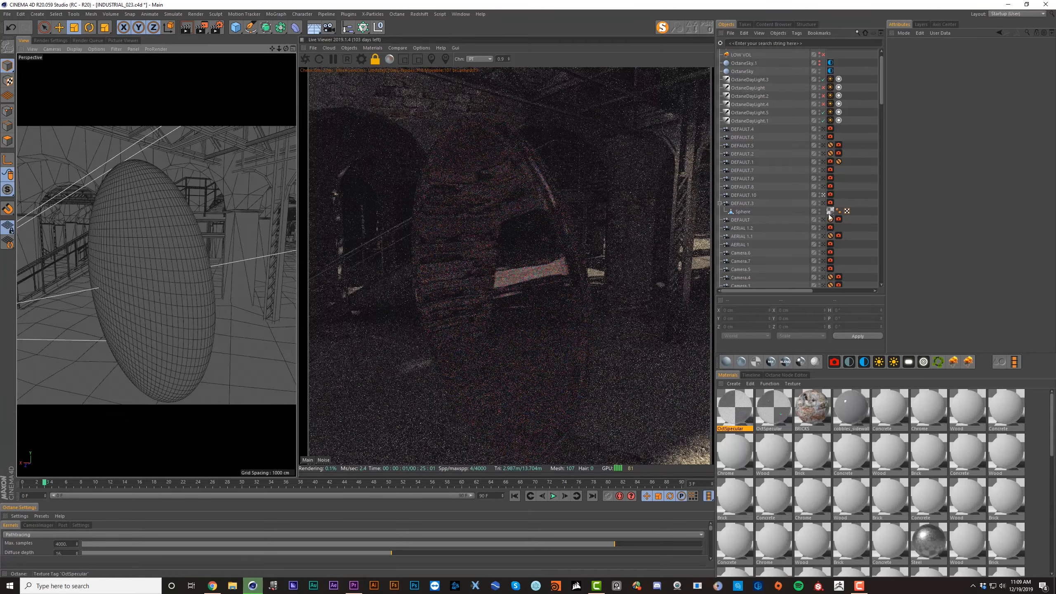
key("o")
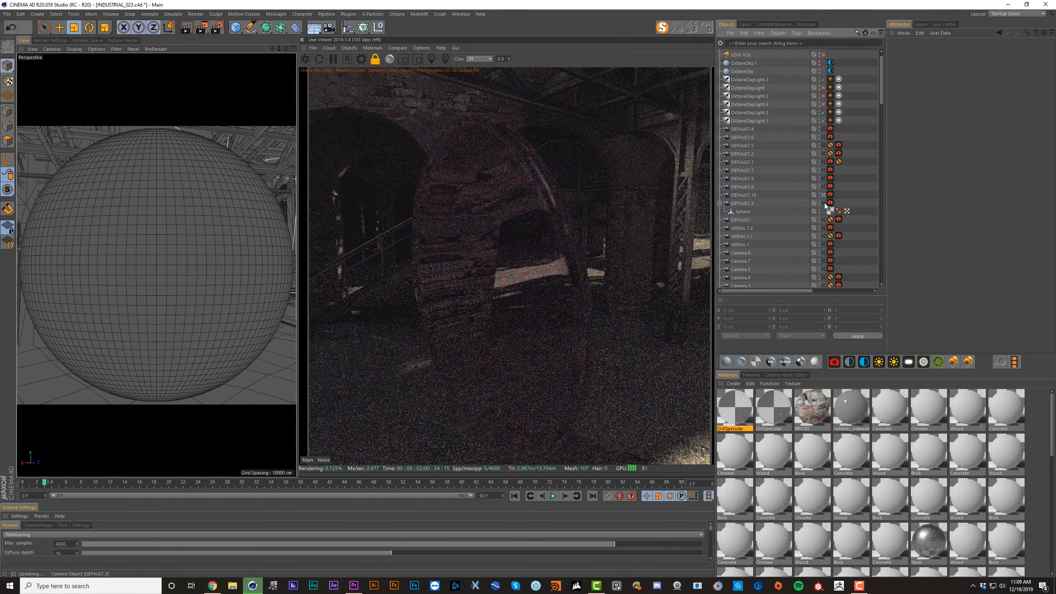
Step: Enlarge the flattened sphere to about 272 cm in X and 317 cm in Y, and raise its material's dispersion coefficient to about 0.006
left_click(165, 226)
left_click_drag(159, 205, 168, 169)
left_click_drag(220, 265, 243, 266)
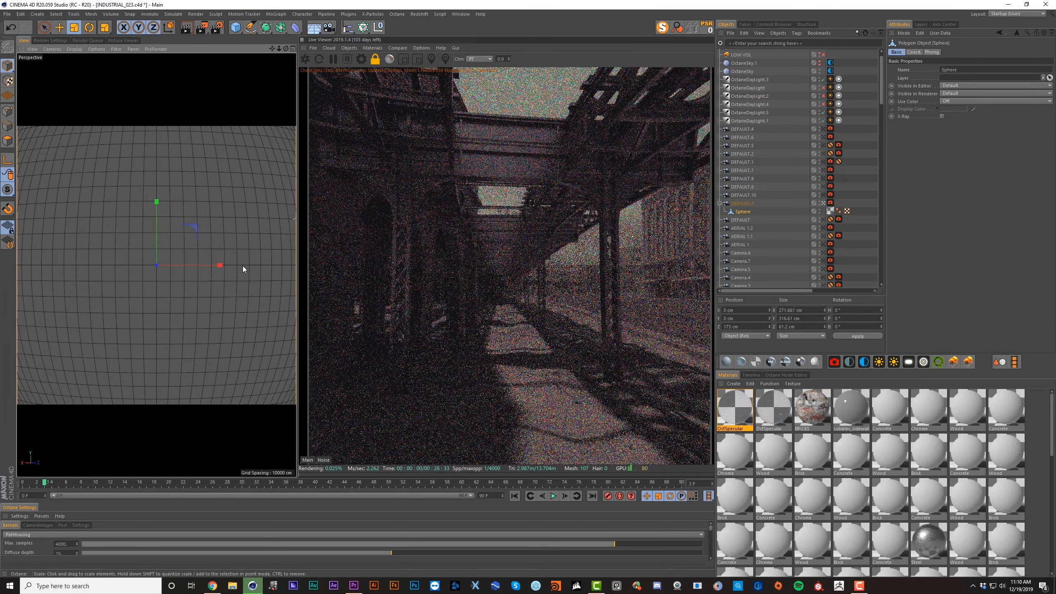
double_click(830, 211)
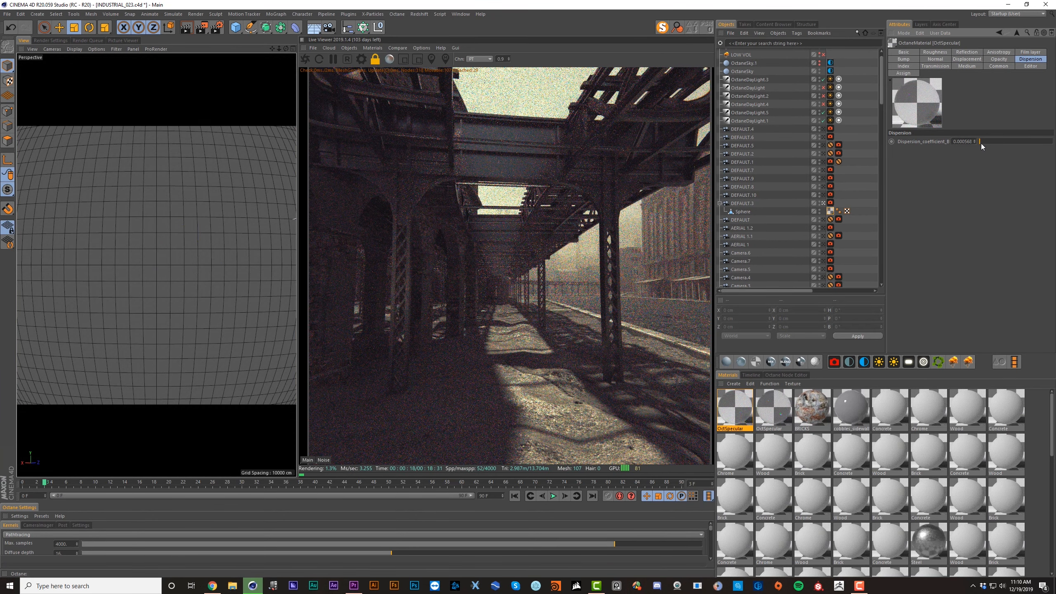
left_click_drag(980, 142, 982, 144)
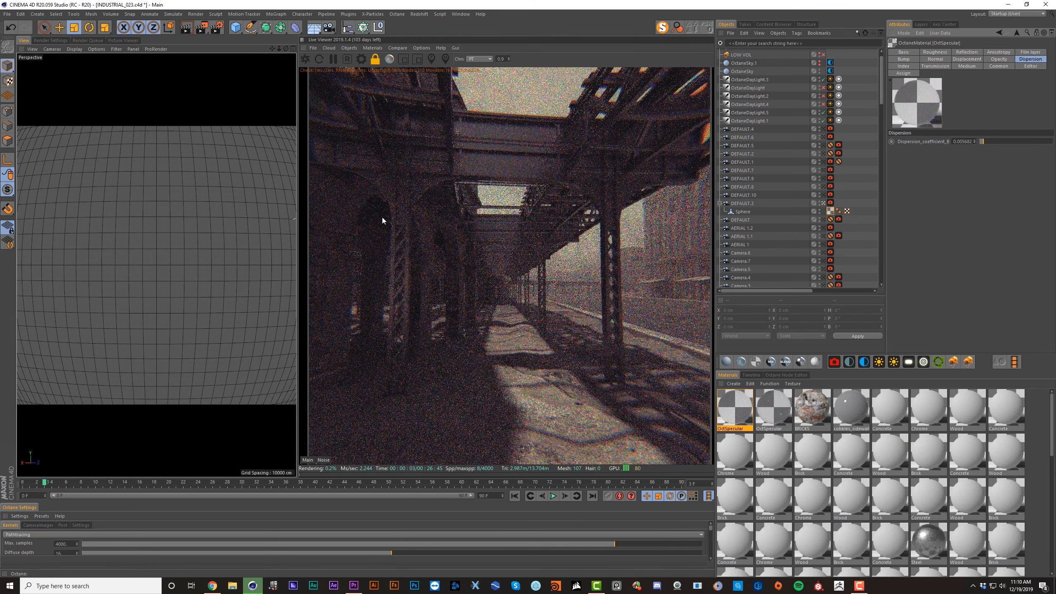
Step: Stretch the sphere along Z to about 875 cm, checking its elongated shape from the duplicate camera
left_click(742, 211)
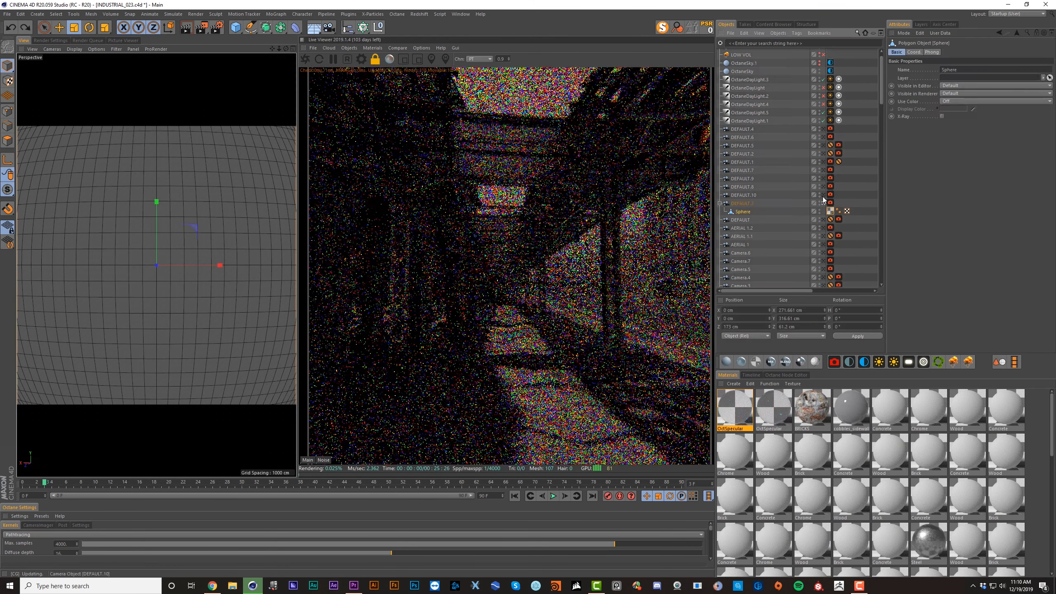
key("o")
left_click_drag(162, 273, 310, 249)
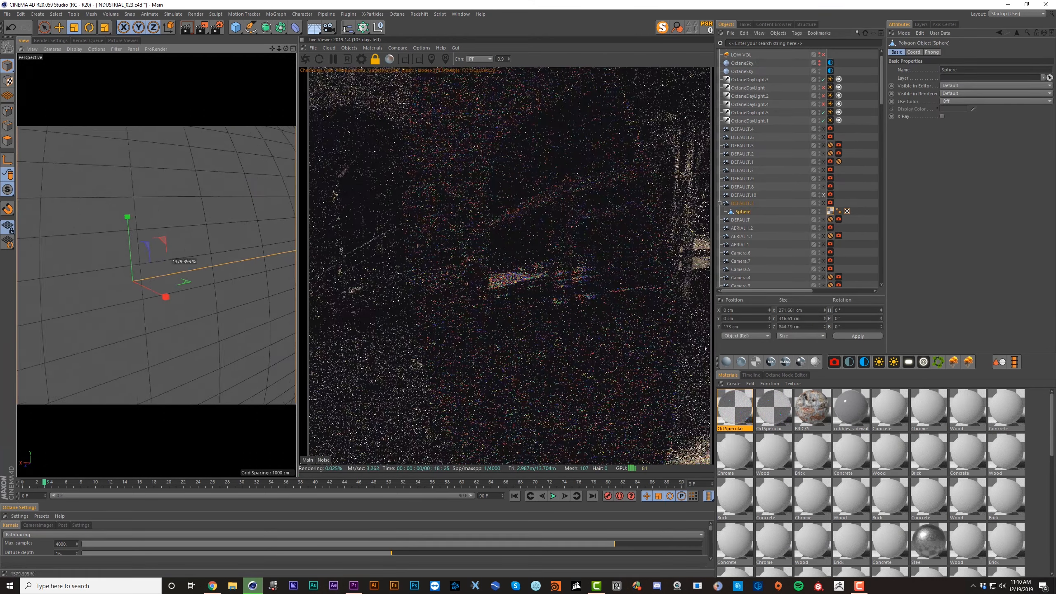
right_click_drag(171, 269, 133, 311, "alt")
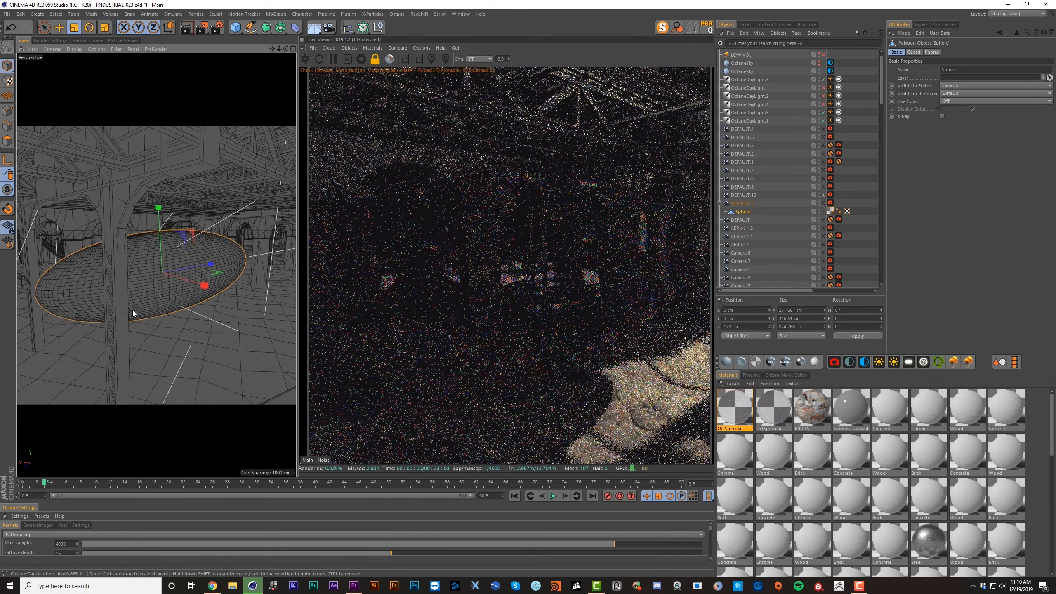
left_click_drag(128, 305, 236, 284, "alt")
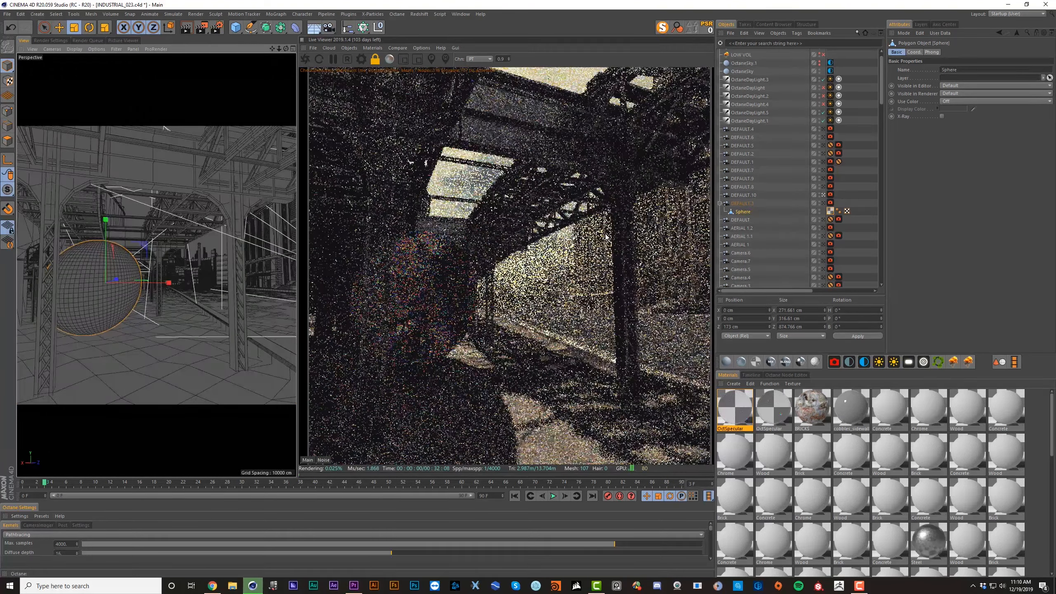
Step: Return to the DEFAULT.3 camera view and move the stretched sphere along Z to about 469 cm
key("o")
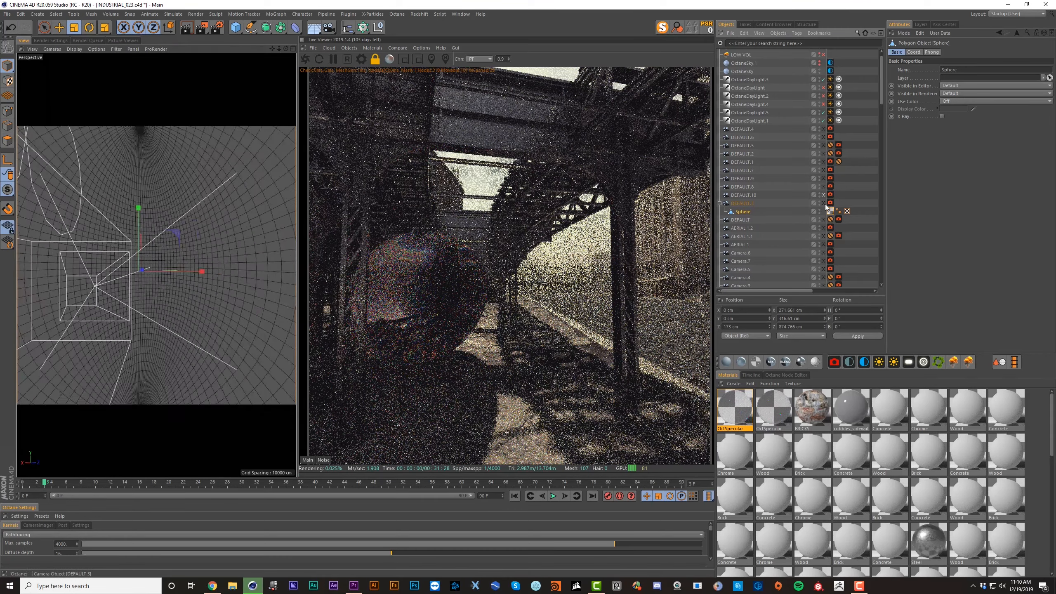
key("e")
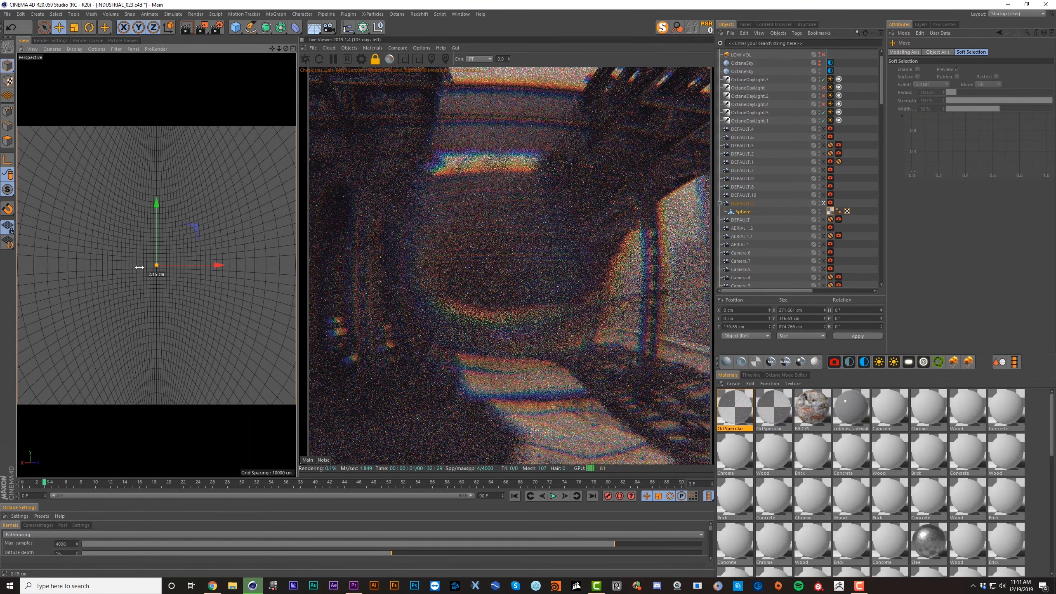
left_click_drag(154, 264, 155, 263)
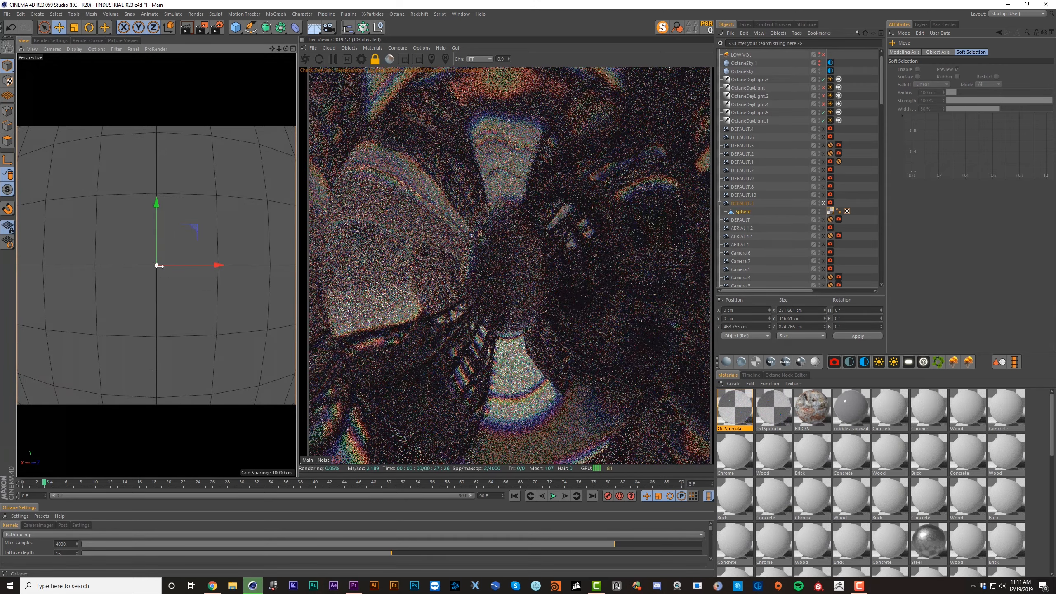
Step: Set the sphere material's index to 1.01 and its dispersion coefficient to about 0.0017
left_click(838, 212)
double_click(837, 212)
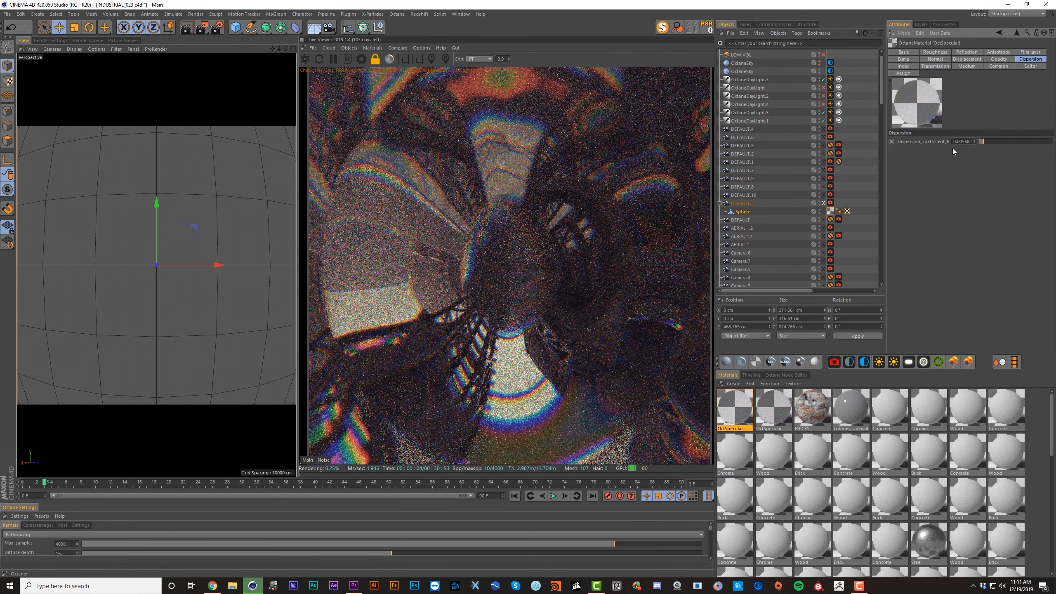
left_click(904, 67)
left_click_drag(925, 142, 939, 174)
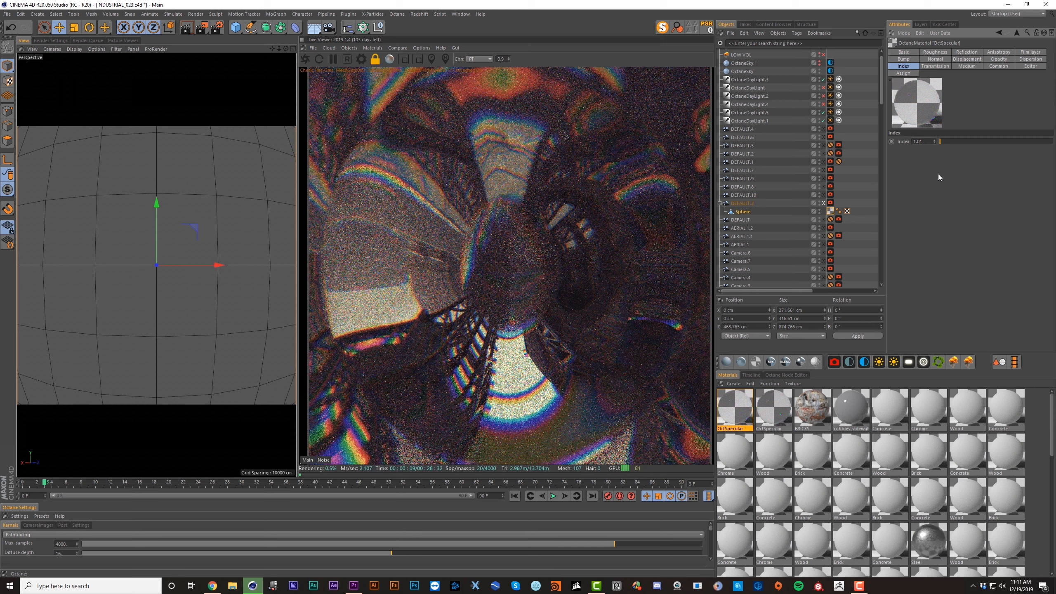
type("1")
key("Return")
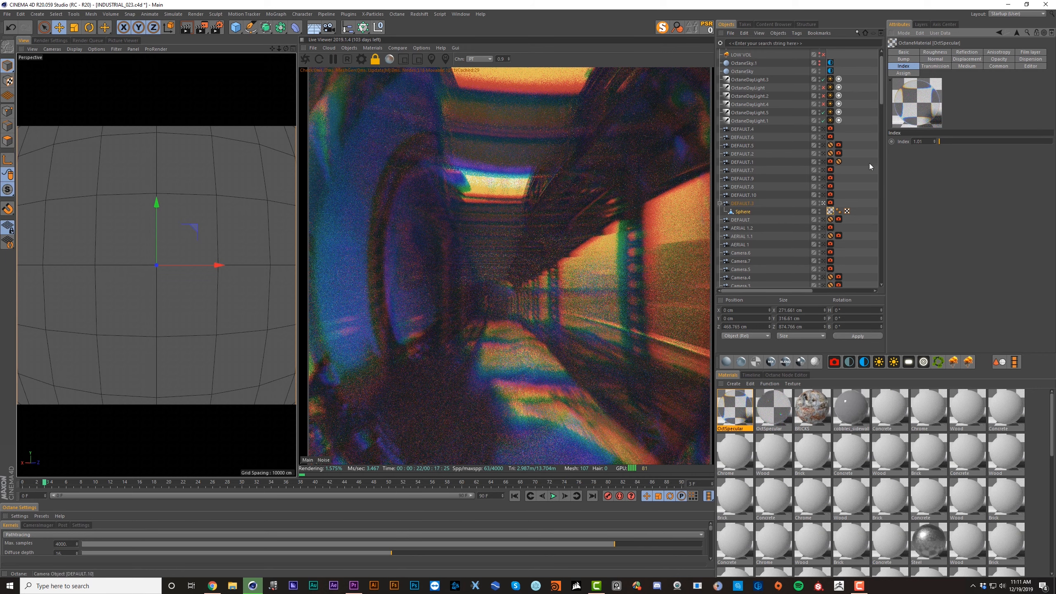
left_click(1026, 59)
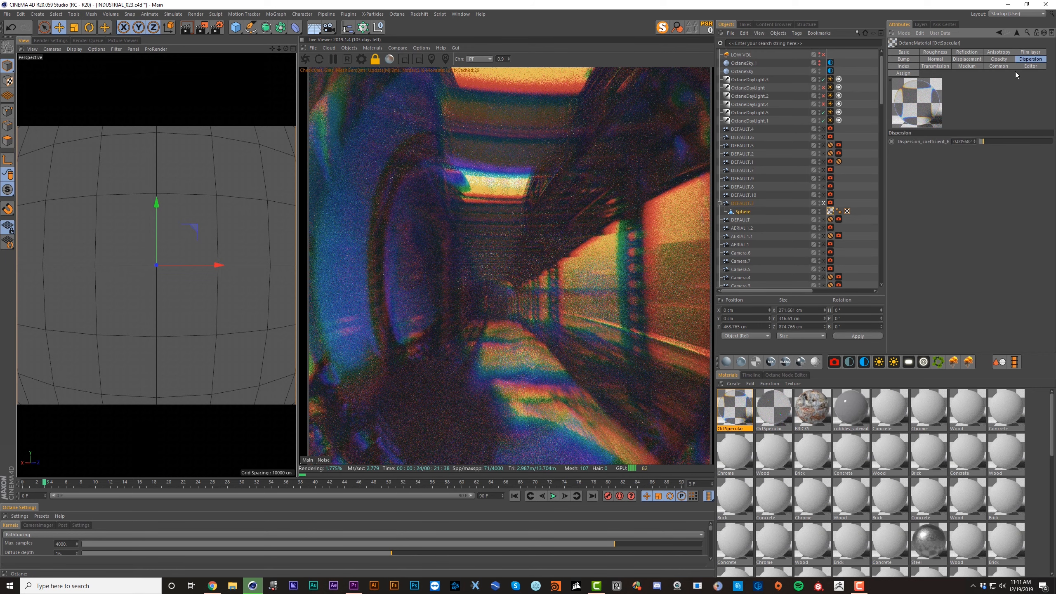
left_click(981, 142)
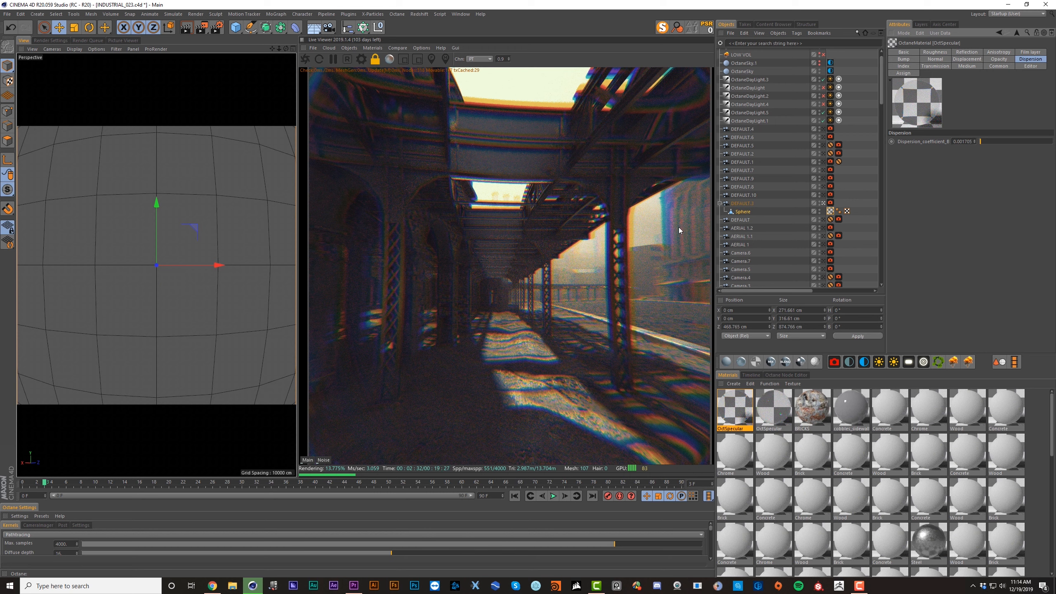
Step: Hide the sphere in the viewport and move the camera outside to frame the curved railway tracks beside the factory
left_click(820, 209)
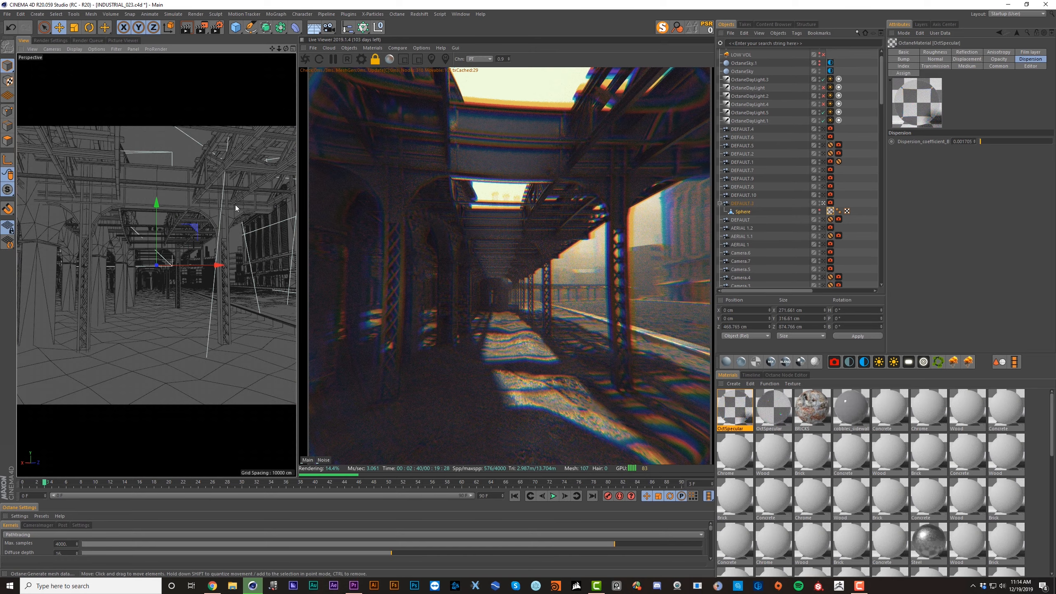
left_click_drag(235, 205, 199, 306, "alt")
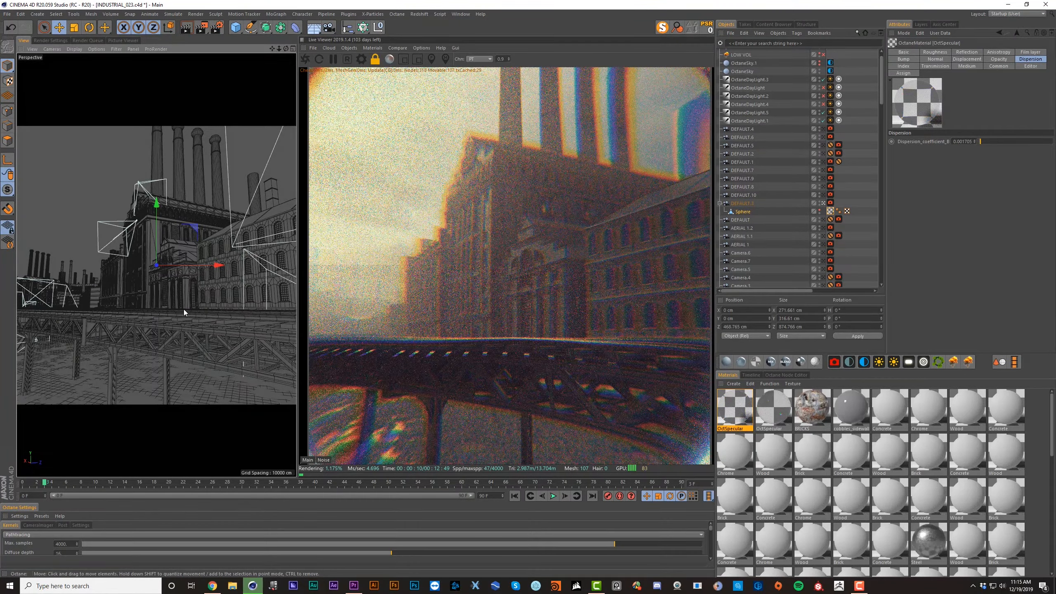
left_click_drag(183, 309, 129, 326, "alt")
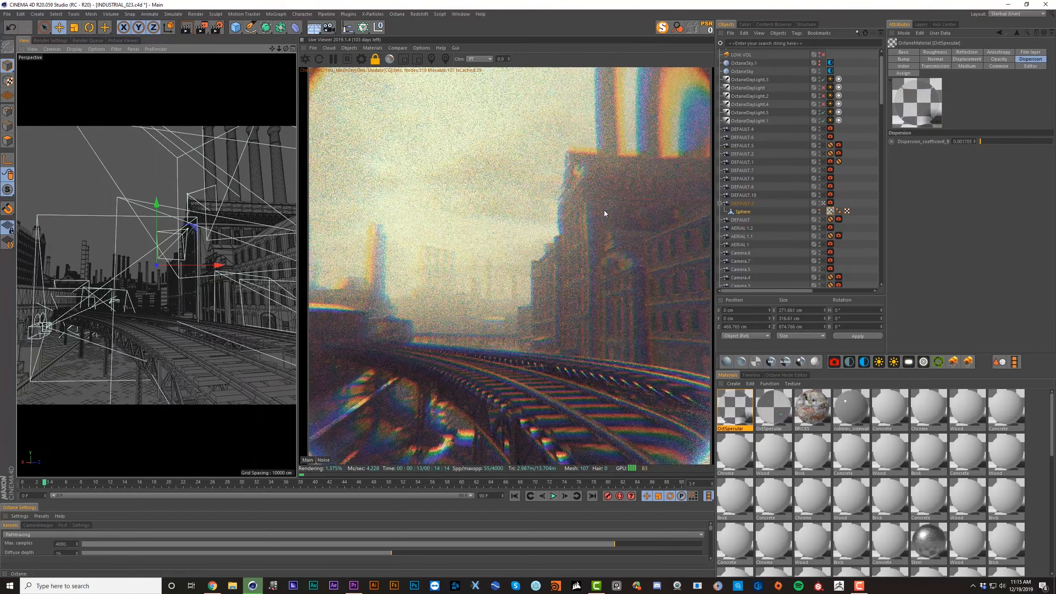
Step: Show the sphere in the viewport, flatten it along Z to about 119 cm and move it to about 172 cm along Z
left_click(818, 209)
left_click(744, 212)
key("t")
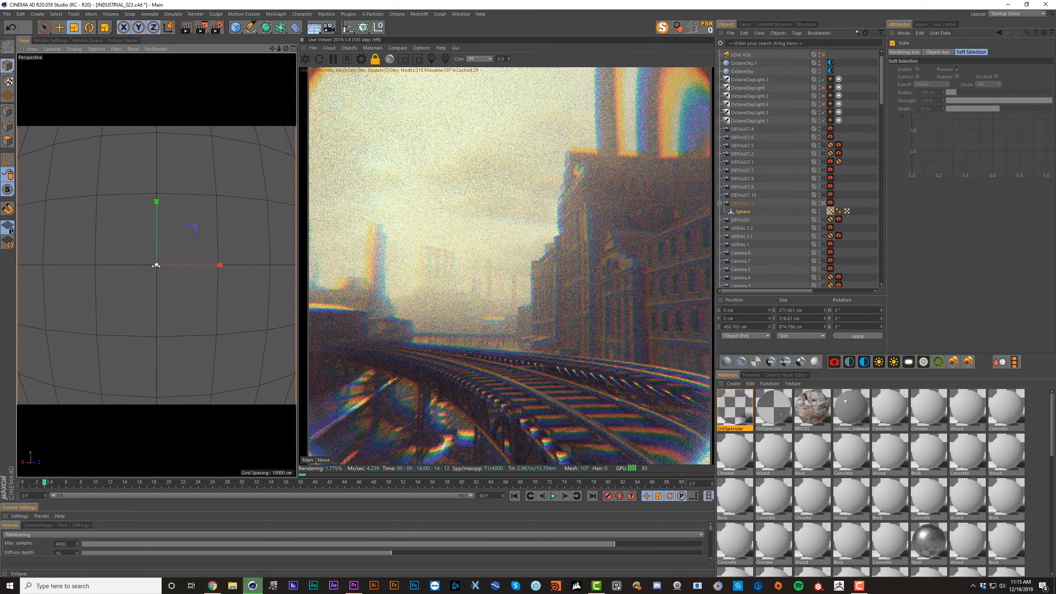
mouse_move(156, 266)
left_mouse_down()
mouse_move(0, 289)
mouse_move(174, 266)
mouse_move(162, 266)
left_mouse_up()
key("e")
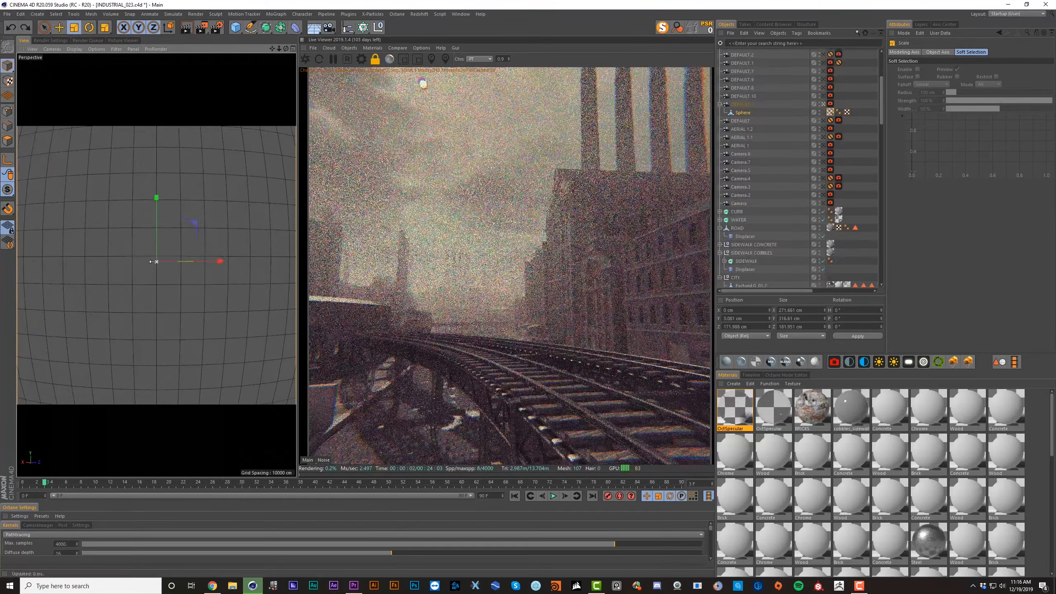
left_click_drag(157, 261, 4, 272)
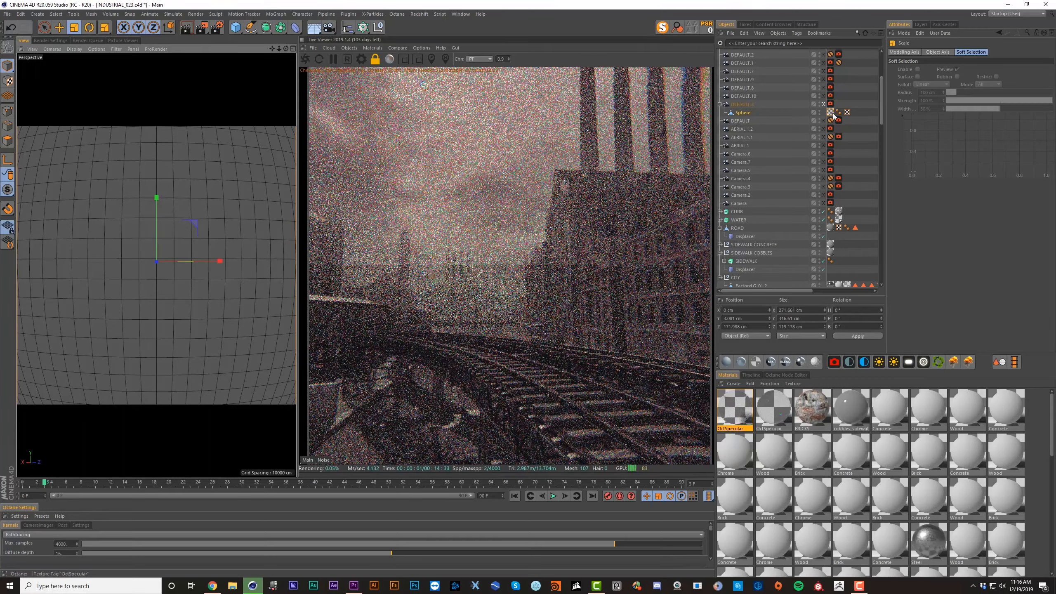
Step: Raise the sphere material's index to about 1.256 and move the camera forward to check the stronger distortion
double_click(831, 112)
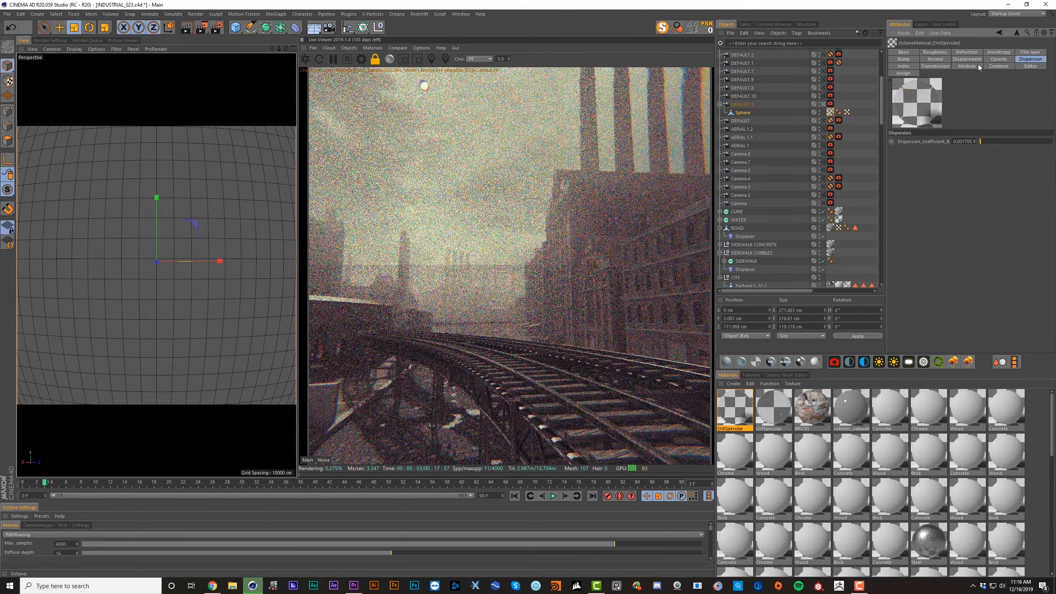
left_click(903, 66)
left_click_drag(938, 142, 941, 141)
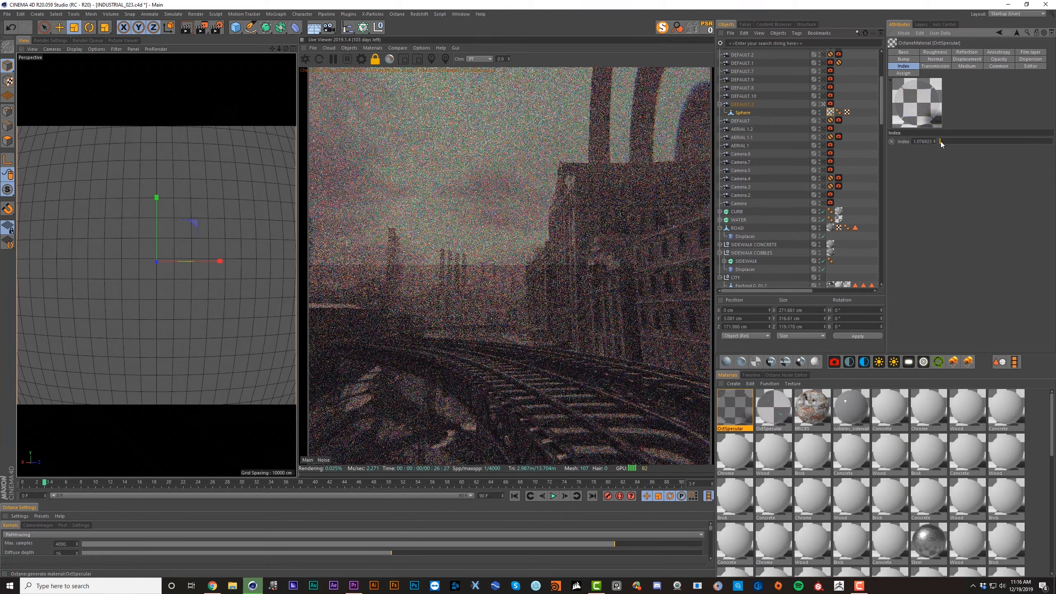
left_click_drag(940, 141, 944, 140)
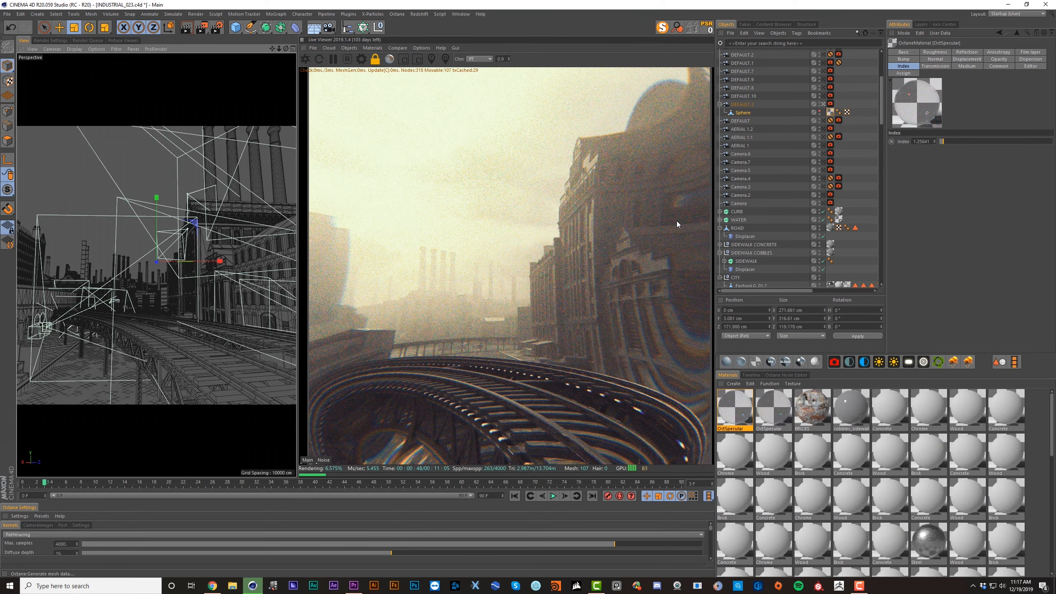
scroll(151, 320, "up", 4)
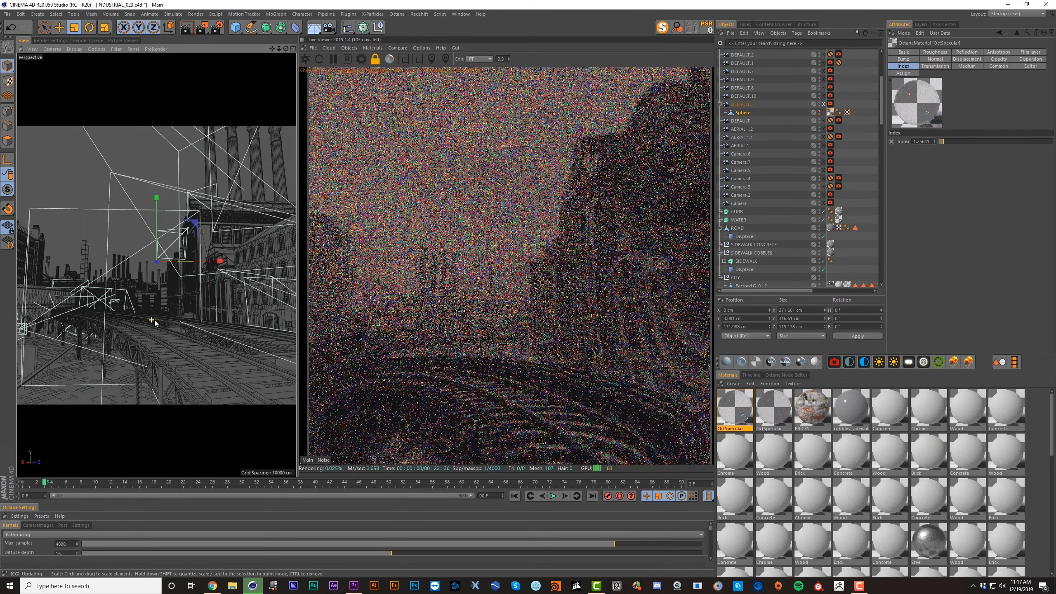
scroll(155, 320, "up", 5)
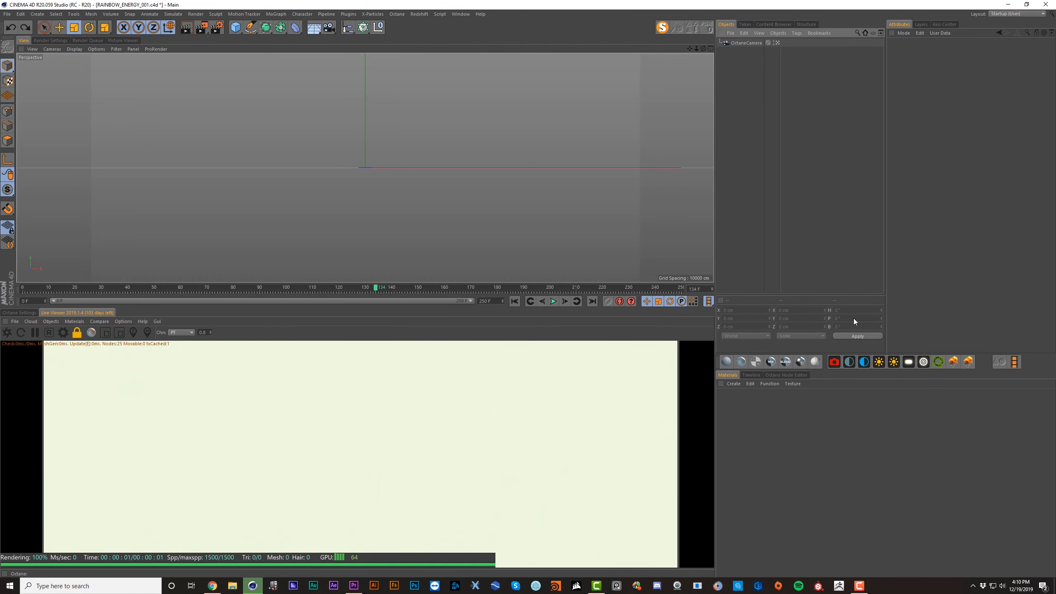
Step: Add an Octane sky with an image texture environment and open the file chooser for its texture
left_click(863, 361)
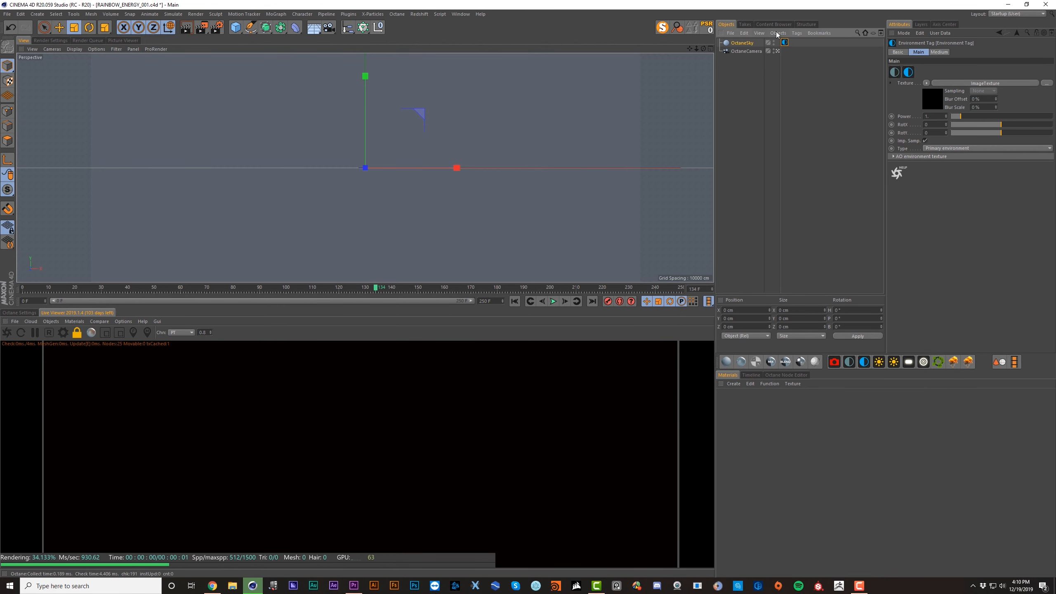
left_click(935, 103)
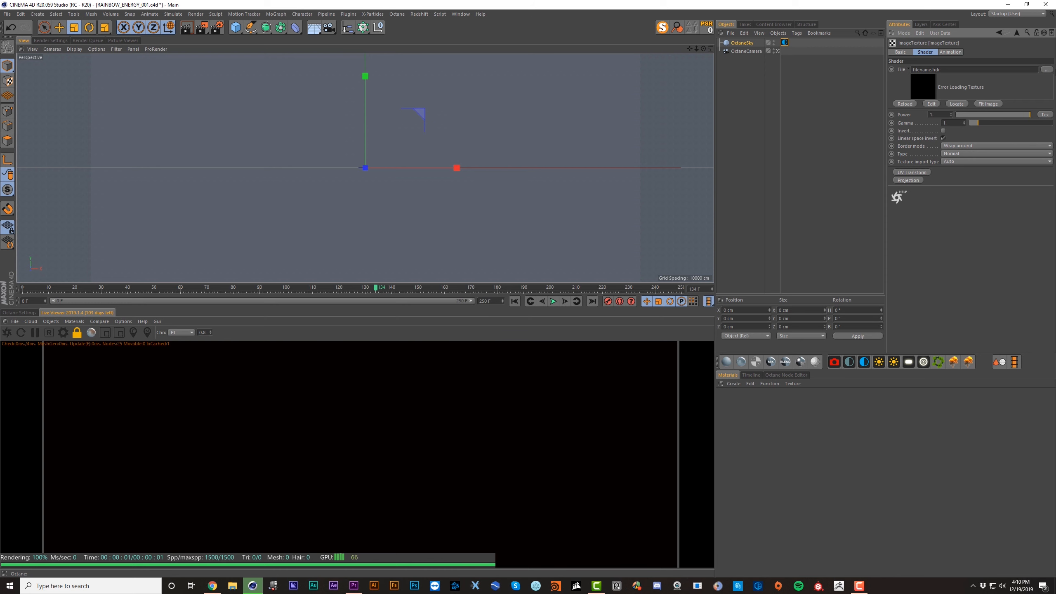
left_click(1046, 69)
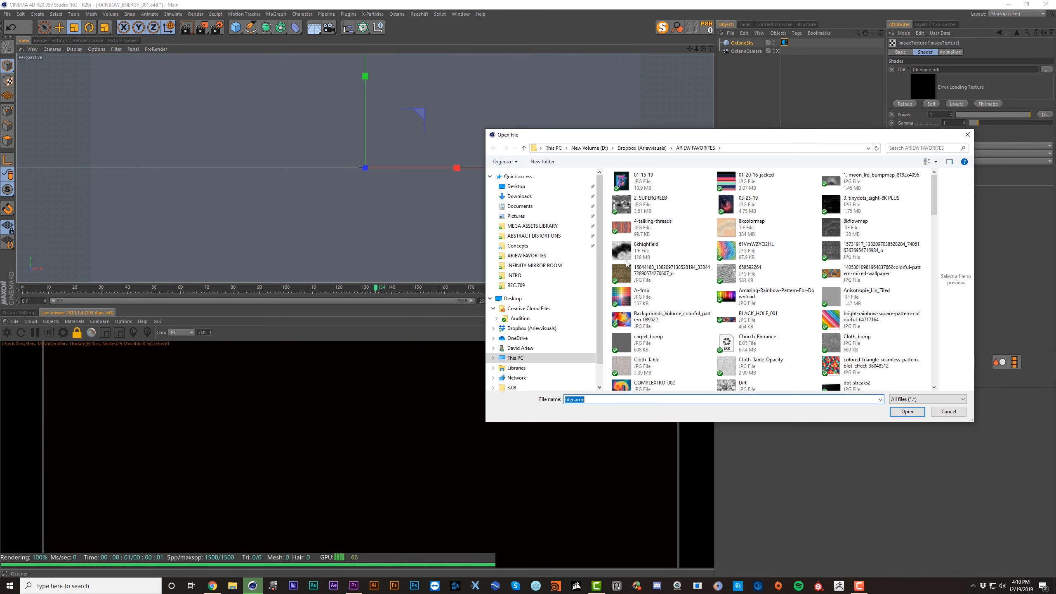
Step: Switch to Chrome, search Google Images for "star map" and open the image size filter options
key("super+1")
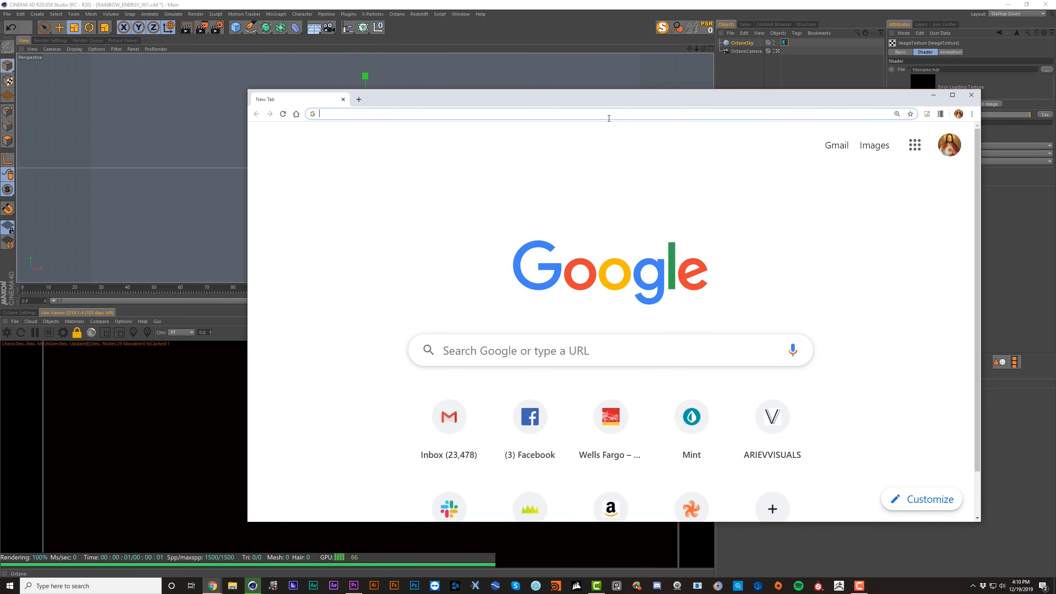
type("star map")
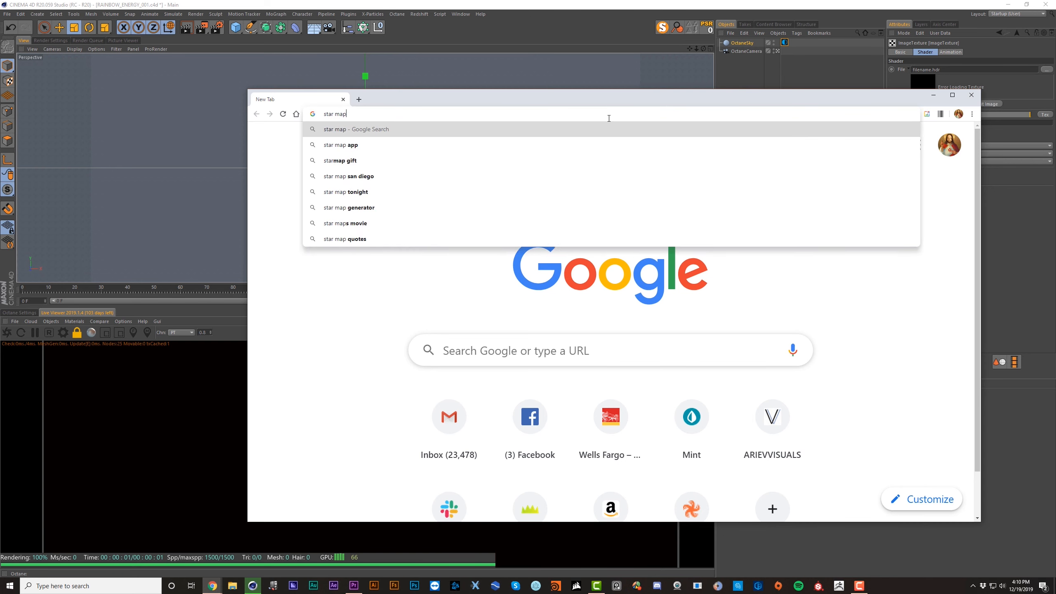
key("Return")
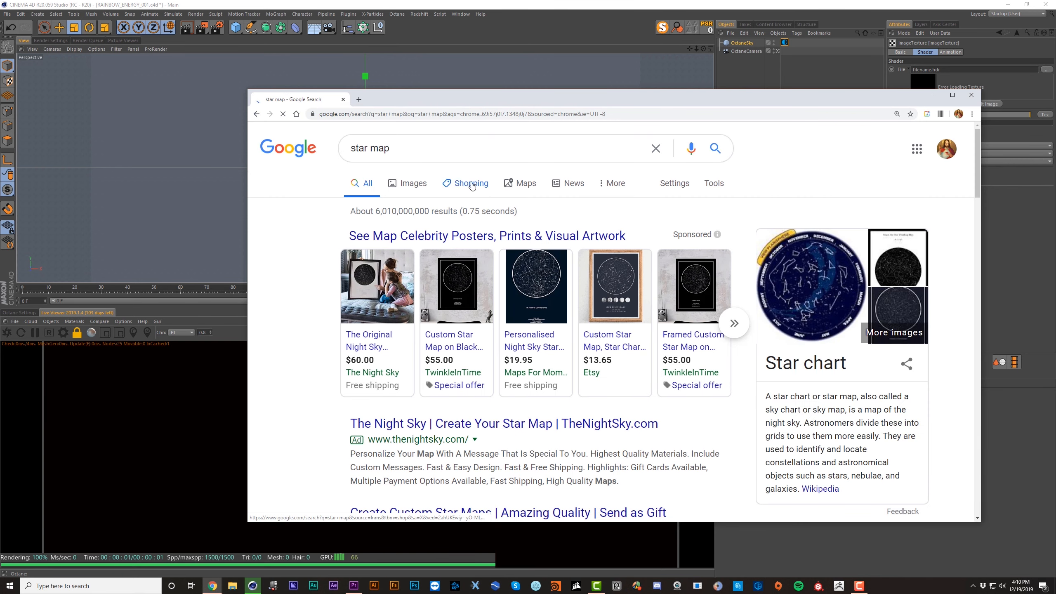
left_click(408, 184)
left_click(363, 206)
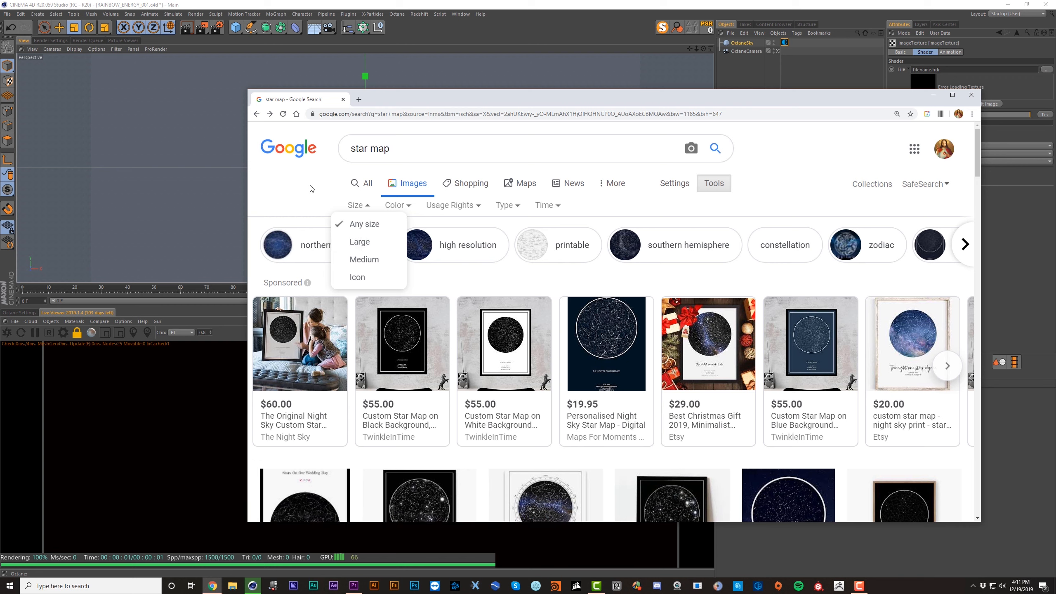
Step: Find Bing's image search through Google and search it for "milky way galaxy"
left_click(387, 114)
type("bing")
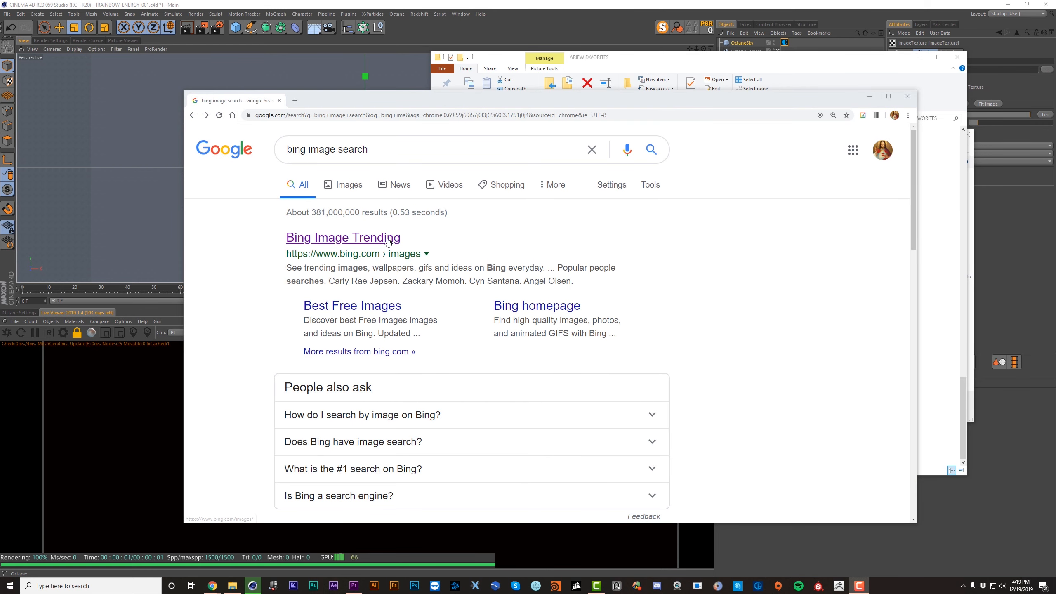
left_click(387, 238)
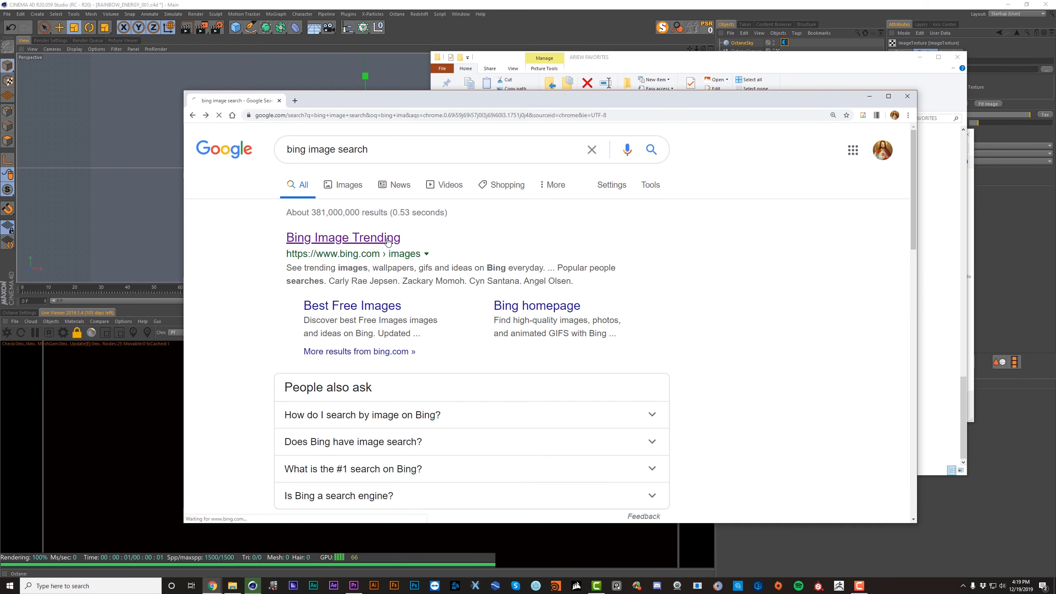
left_click(322, 138)
type("milky way galaxy")
key("Return")
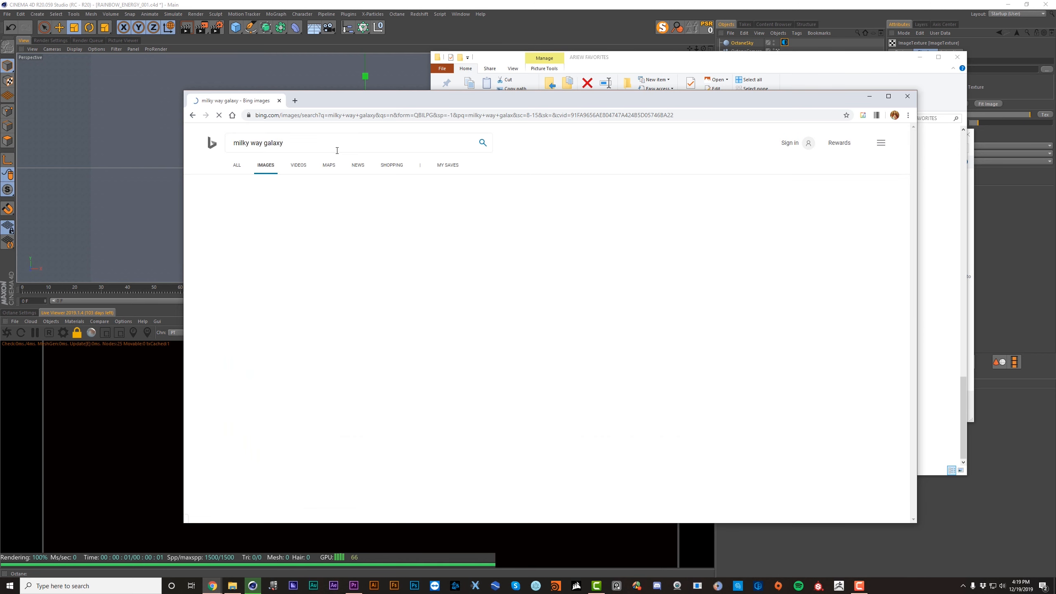
Step: Filter the Bing image results to a custom size of at least 8000 x 2000 px
left_click(246, 183)
left_click(271, 261)
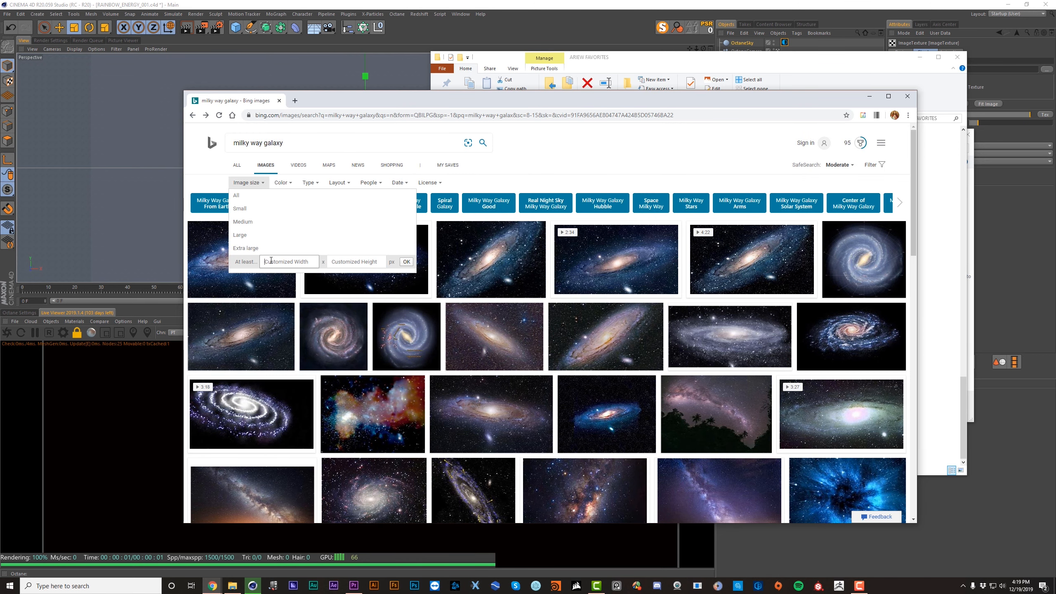
type("8000")
key("Tab")
type("2000")
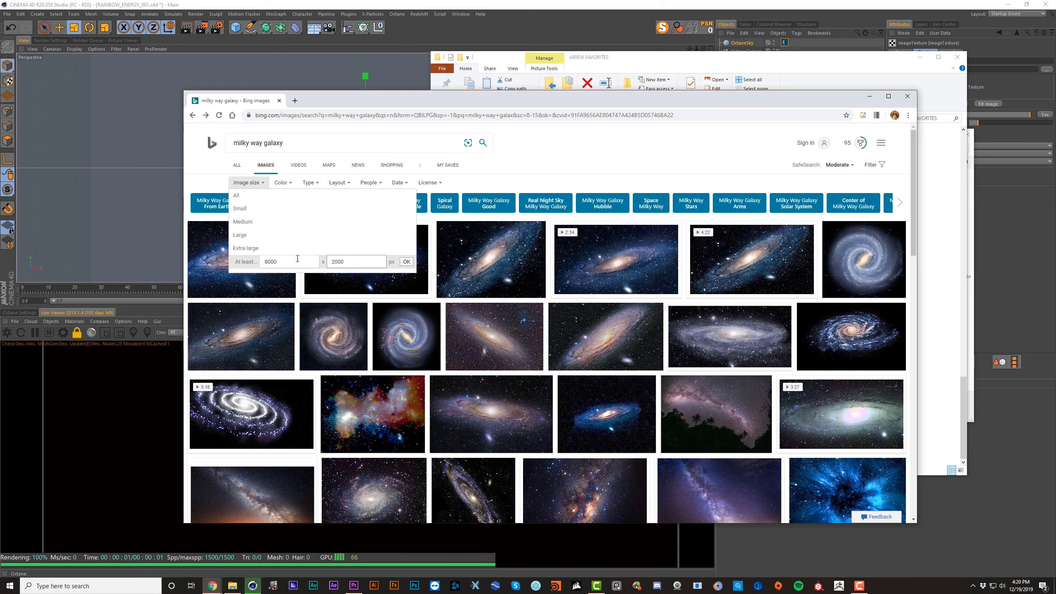
key("Return")
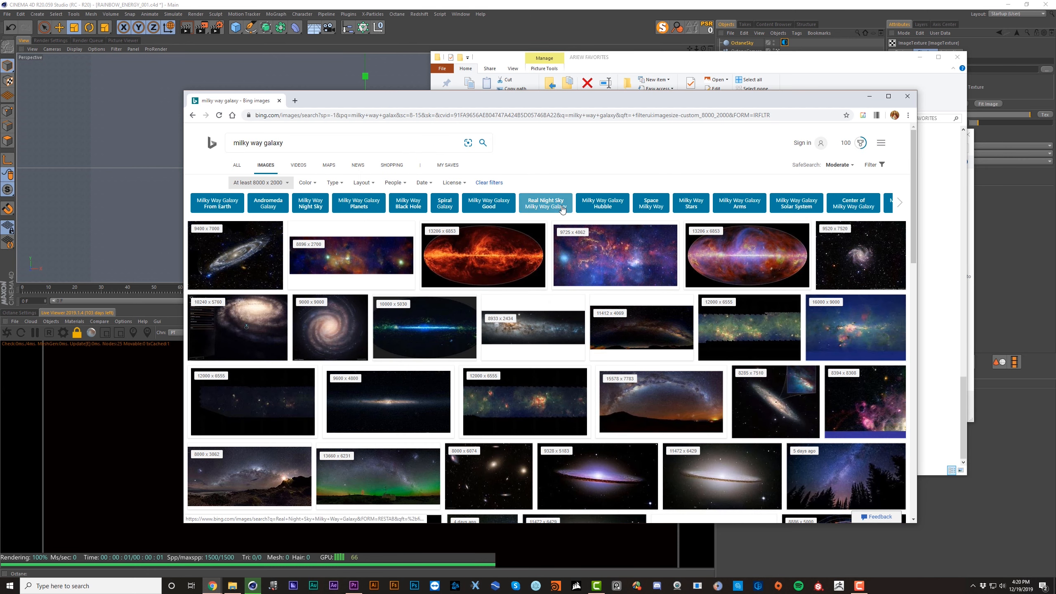
Step: Open the 8933 x 2434 edge-on galaxy image at full size, inspect its star detail up close, and close it
left_click(558, 329)
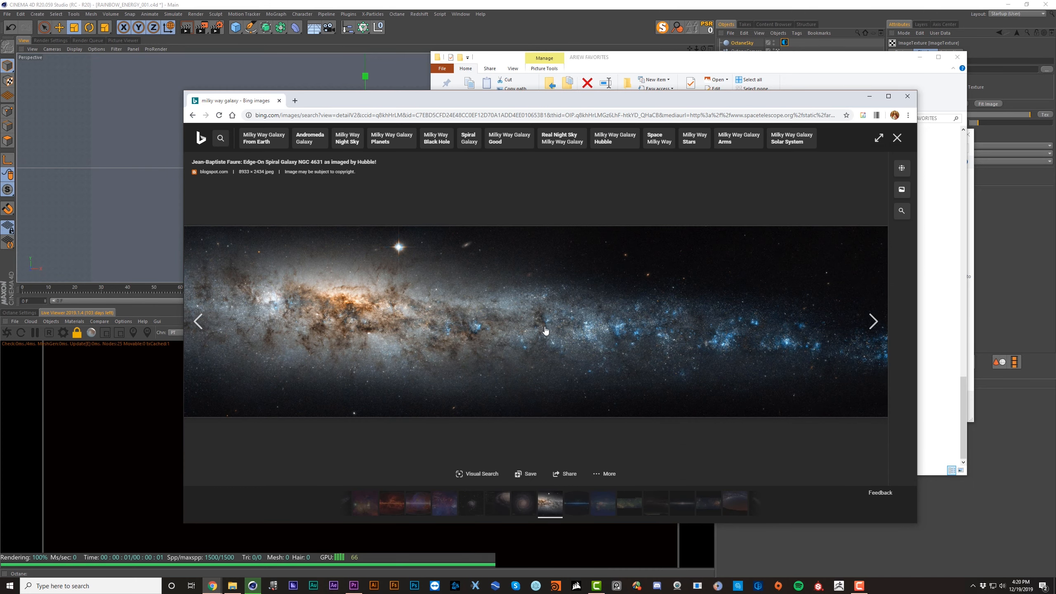
left_click(541, 335)
left_click(617, 324)
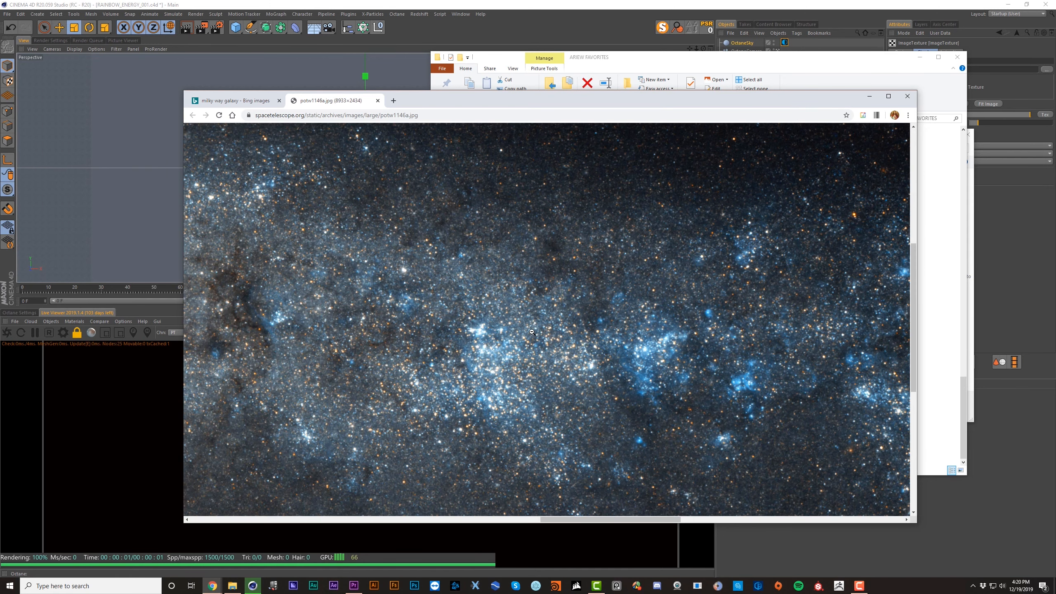
left_click(532, 331)
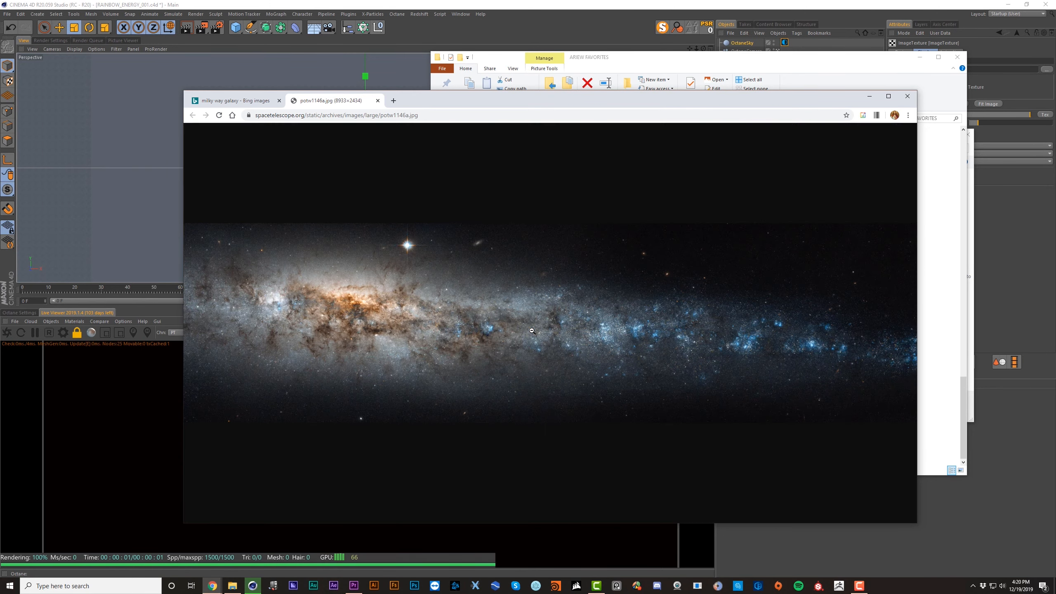
left_click(477, 339)
left_click(478, 340)
left_click(377, 100)
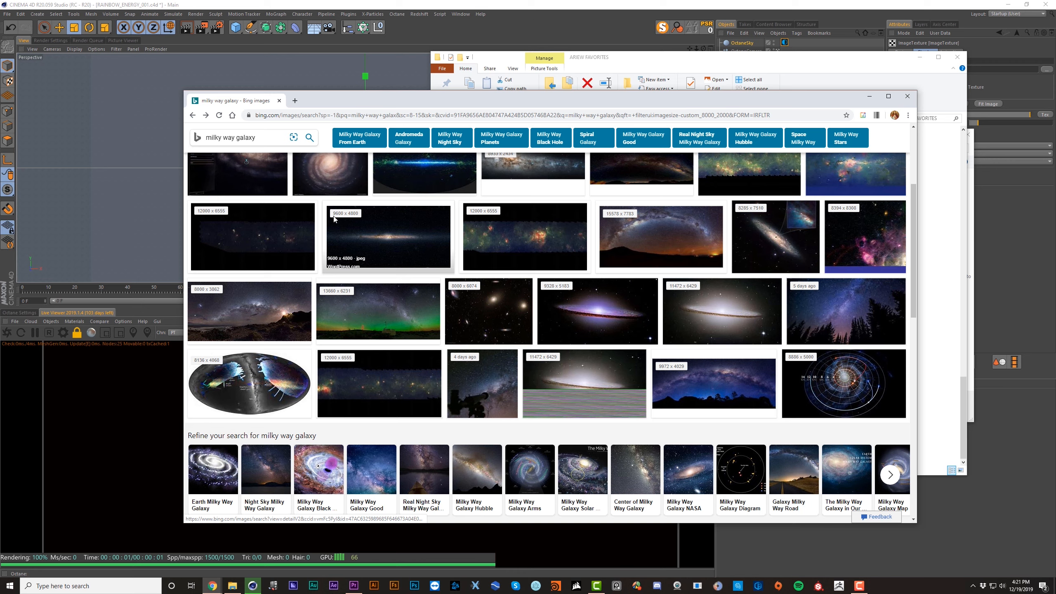
Step: Open the 9600 x 4800 Milky Way panorama at full size to examine it, and return to the image results
left_click(366, 235)
left_click(537, 321)
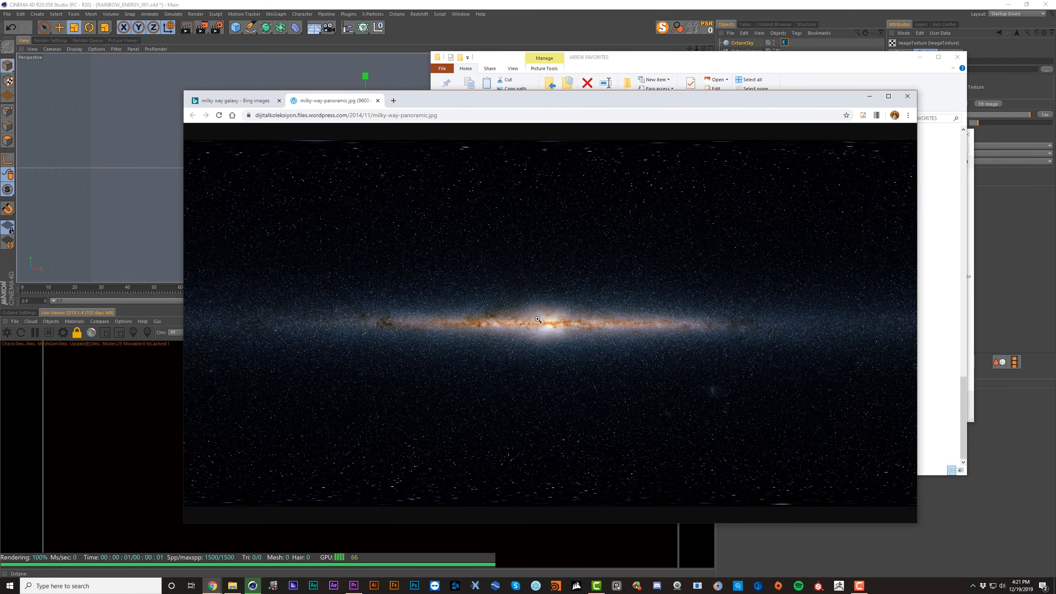
left_click(378, 100)
scroll(523, 230, "up", 10)
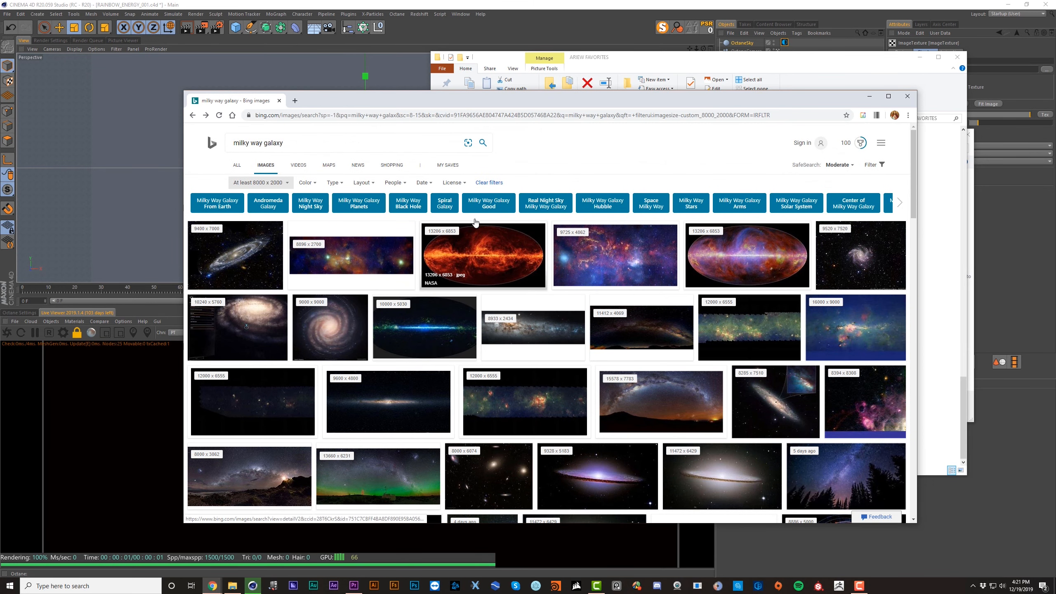
Step: Search Bing Images for "star map" with the same minimum size filter
left_click(295, 143)
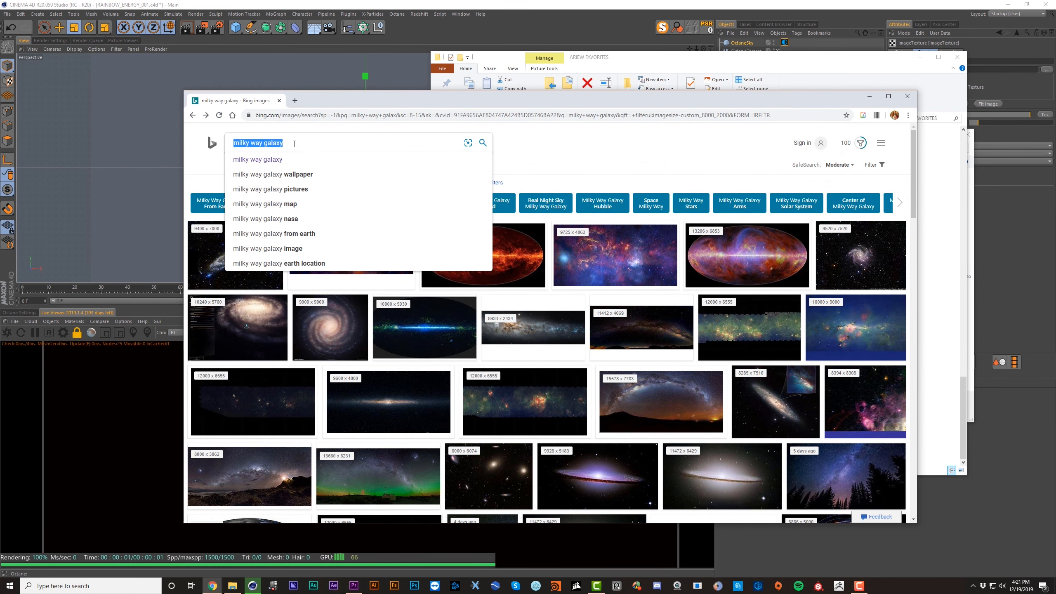
type("star map")
key("Return")
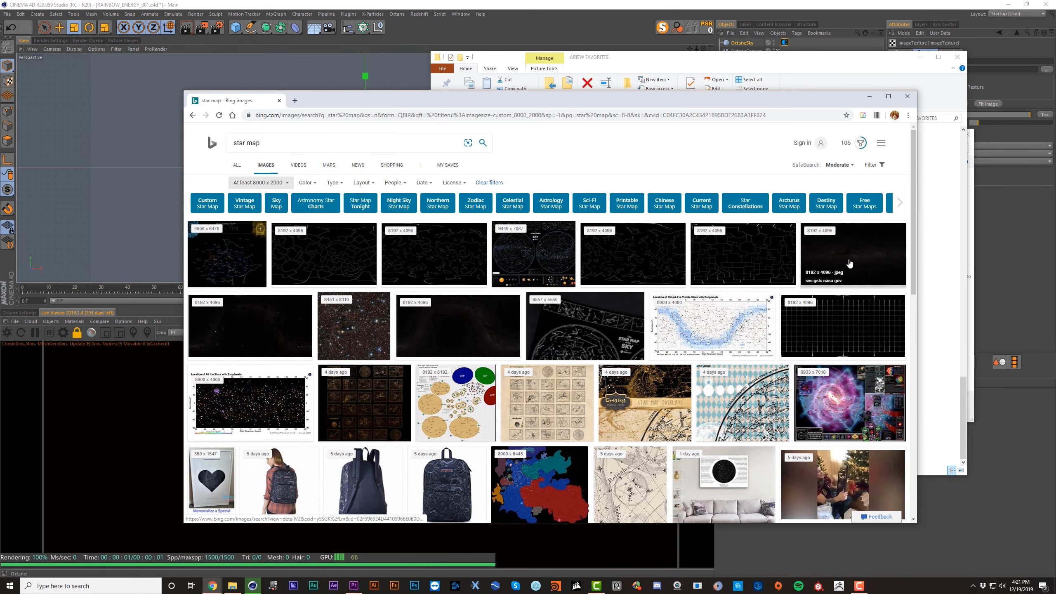
Step: Open NASA's 8192 x 4096 star map starmap_g8k.jpg at full size and examine different areas up close
left_click(851, 259)
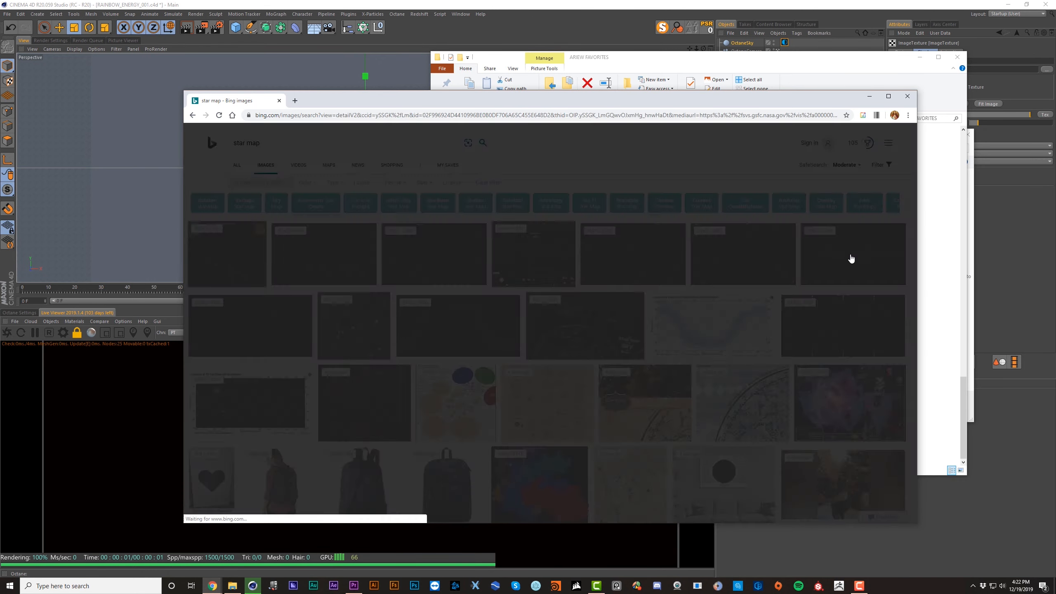
left_click(596, 337)
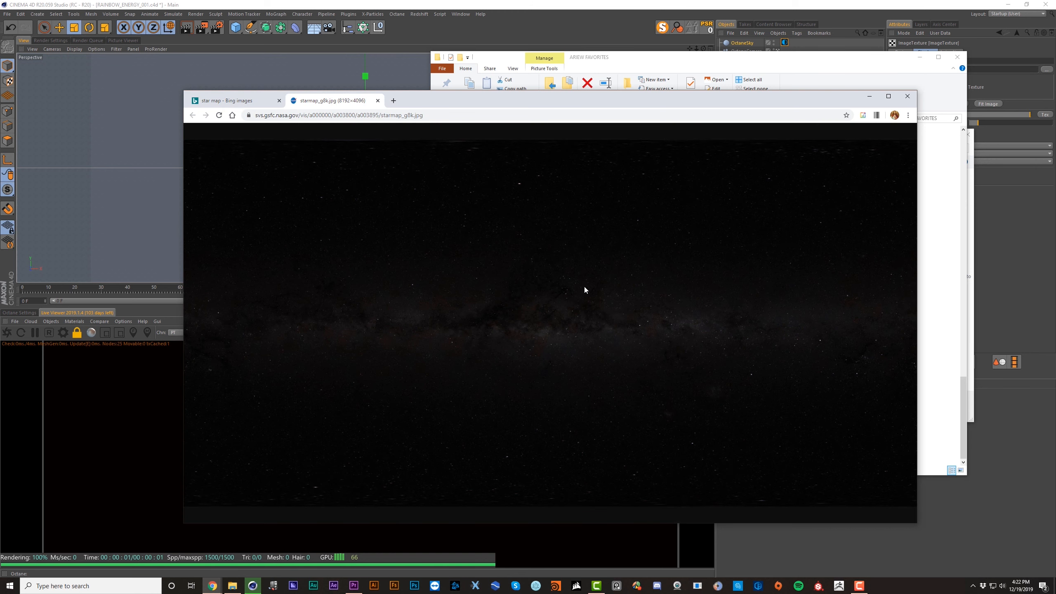
left_click(630, 277)
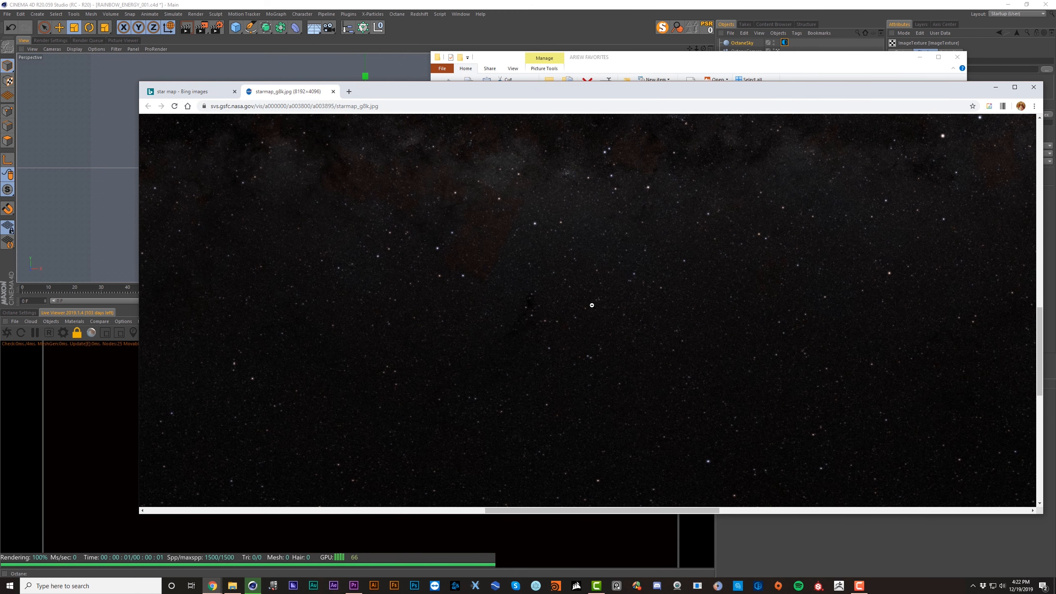
double_click(576, 304)
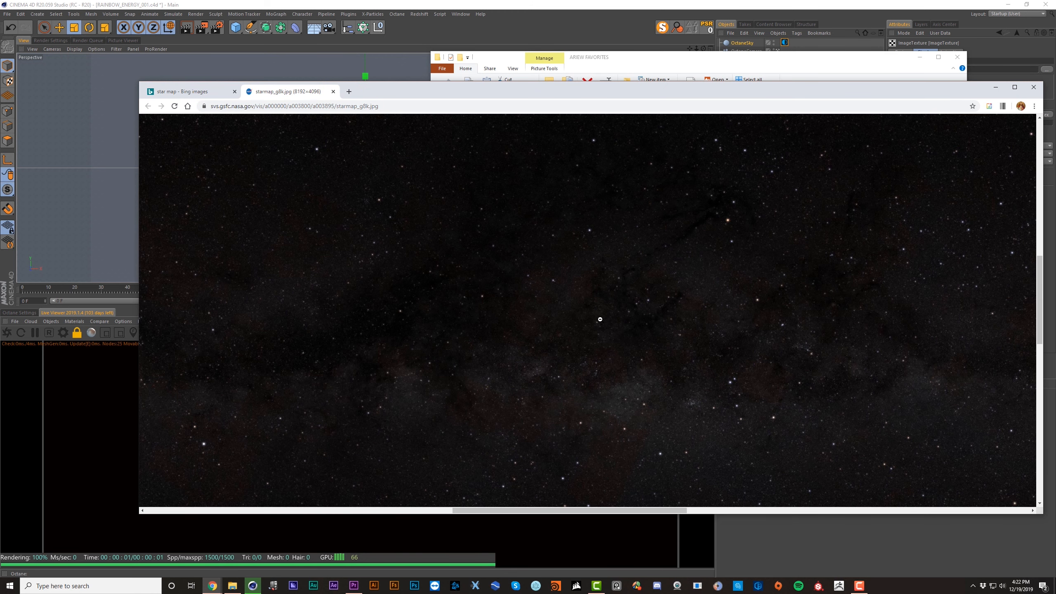
left_click(688, 344)
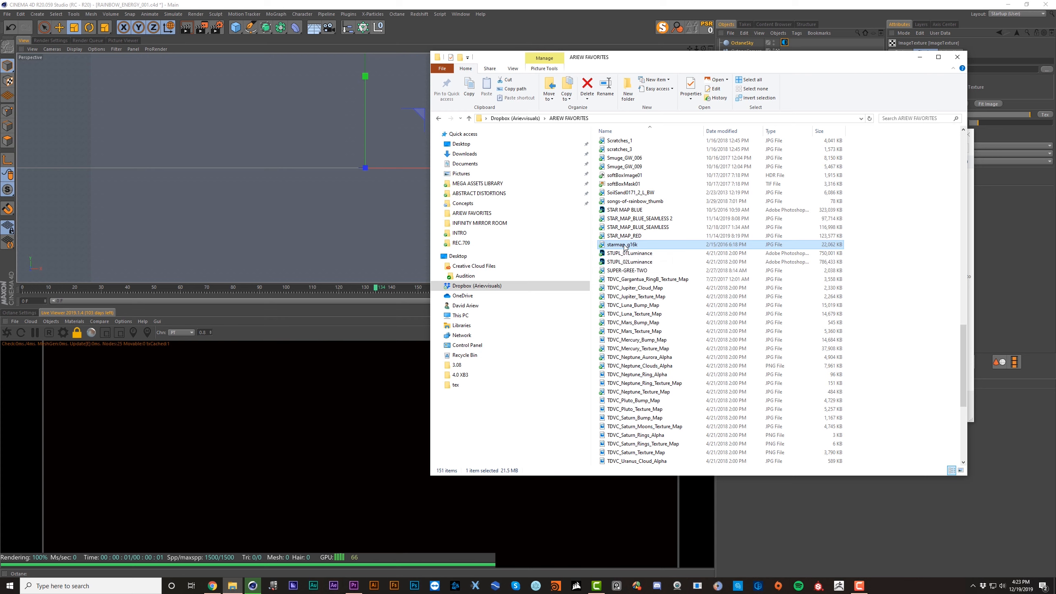
Step: Switch to File Explorer and open the starmap_g16k image from the favorites folder to view it
double_click(624, 245)
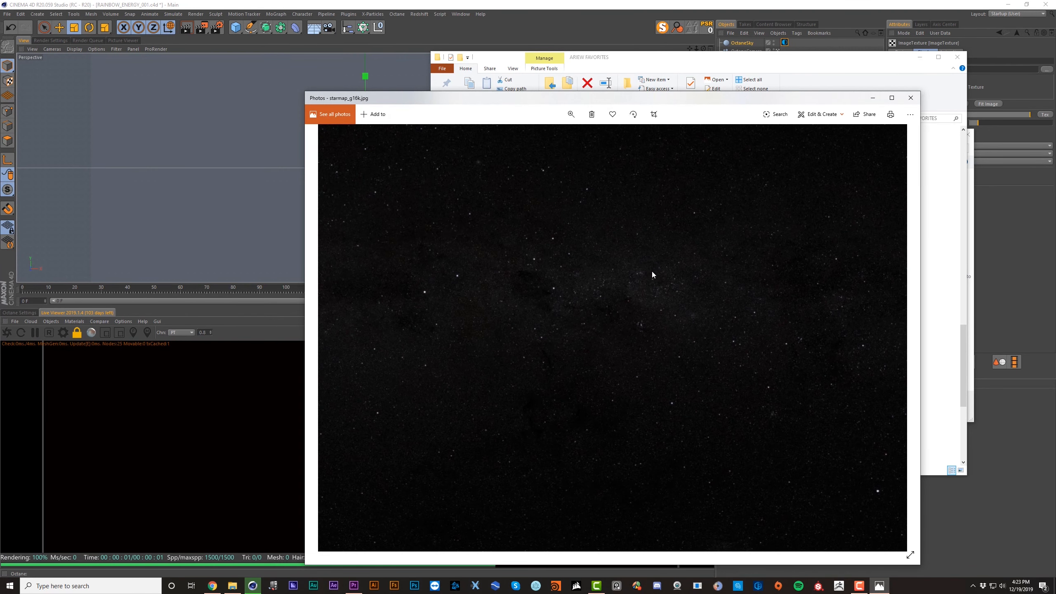
Step: Close the image viewer and select the STAR_MAP_BLUE_SEAMLESS image in the favorites folder
key("Escape")
left_click(668, 228)
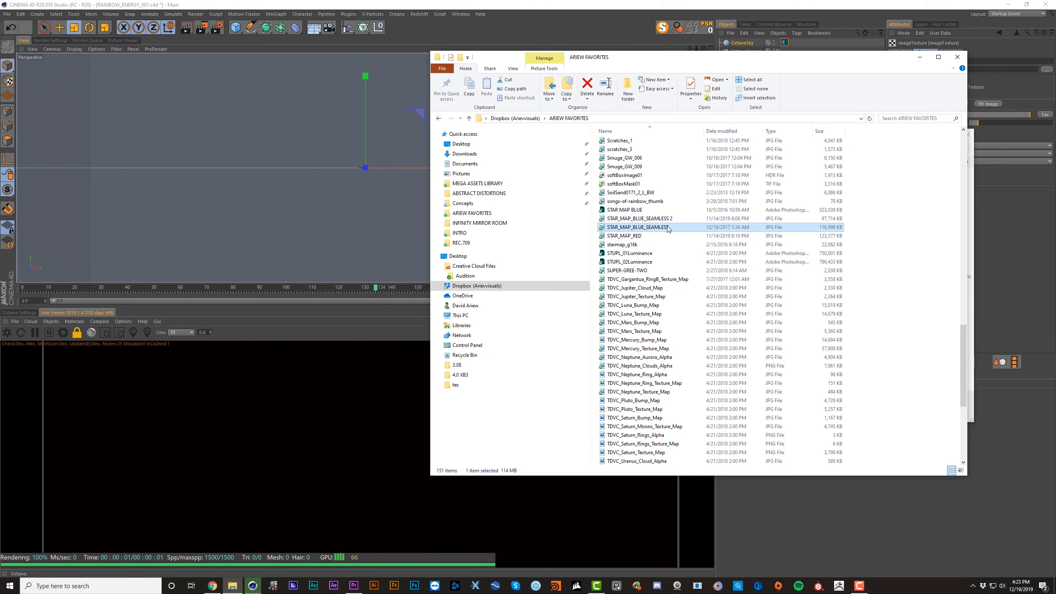
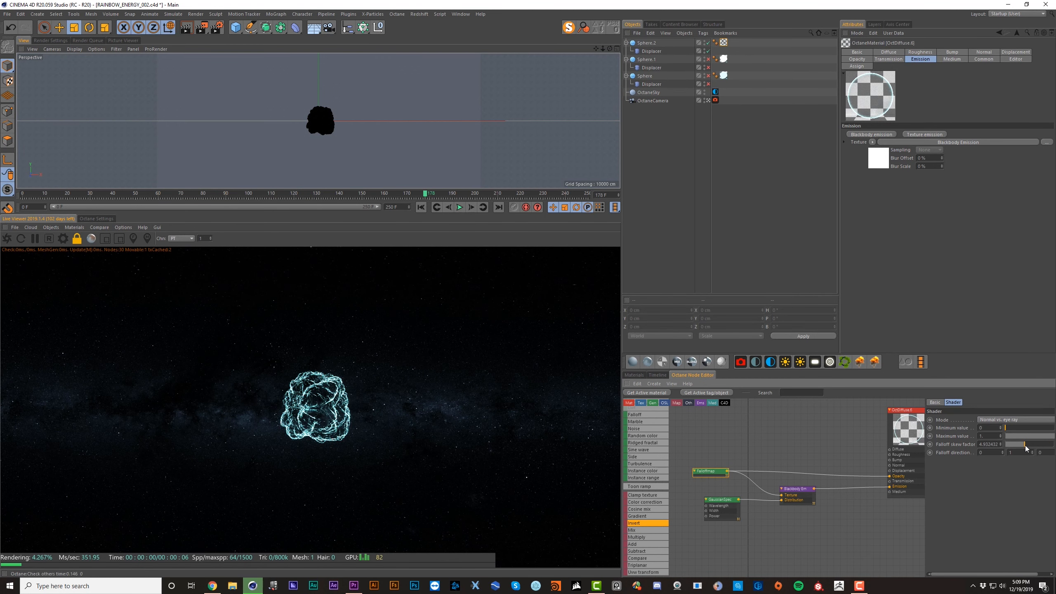
Step: Re-enable the two outer spheres' displacement, and set the Gaussian spectrum wavelength of the innermost sphere's material to about 0.379
left_click_drag(709, 59, 715, 82)
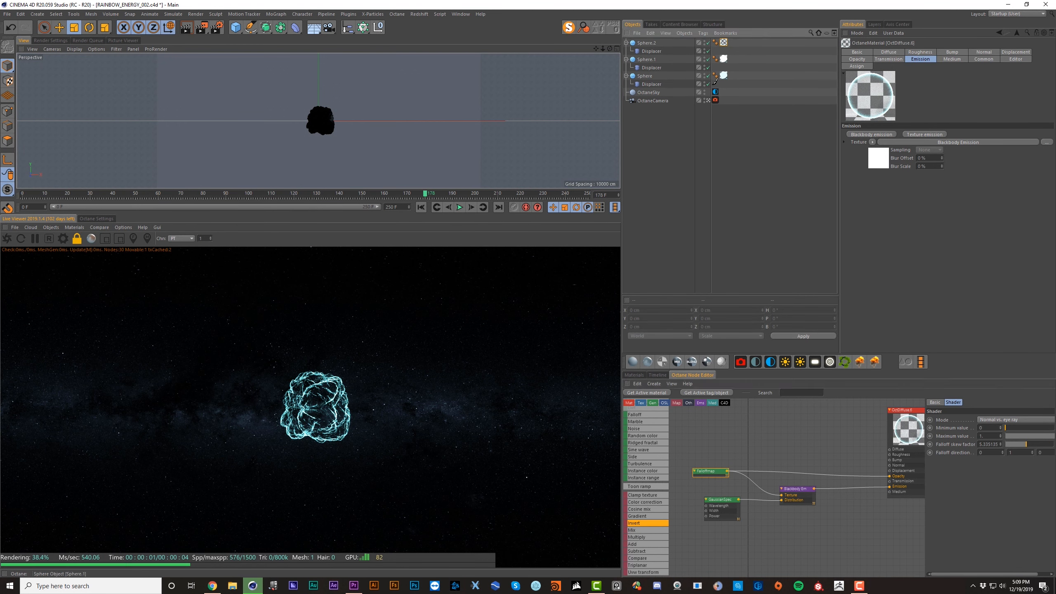
key("ctrl+s")
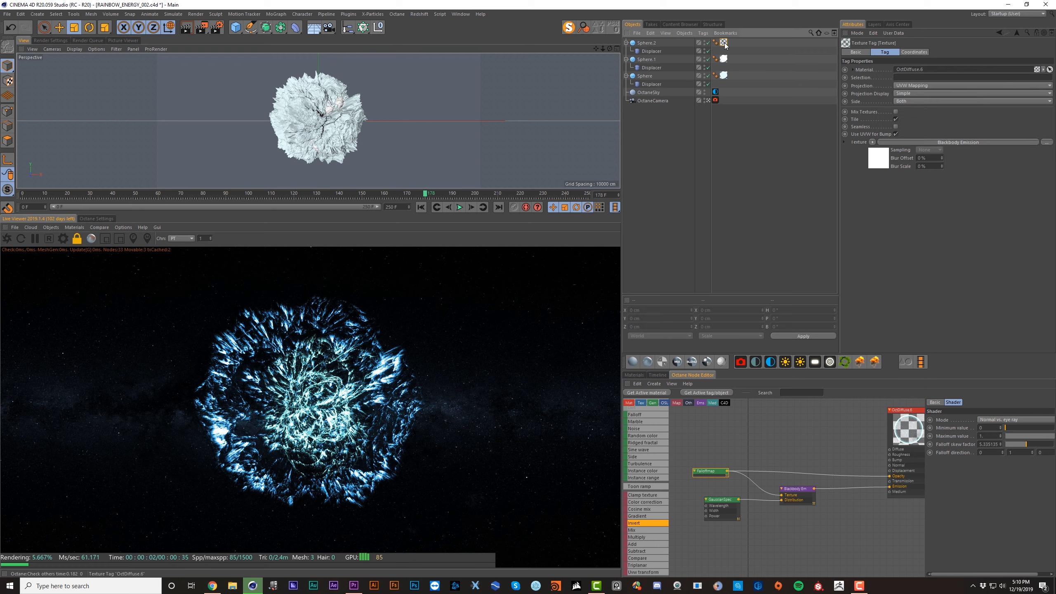
left_click(721, 504)
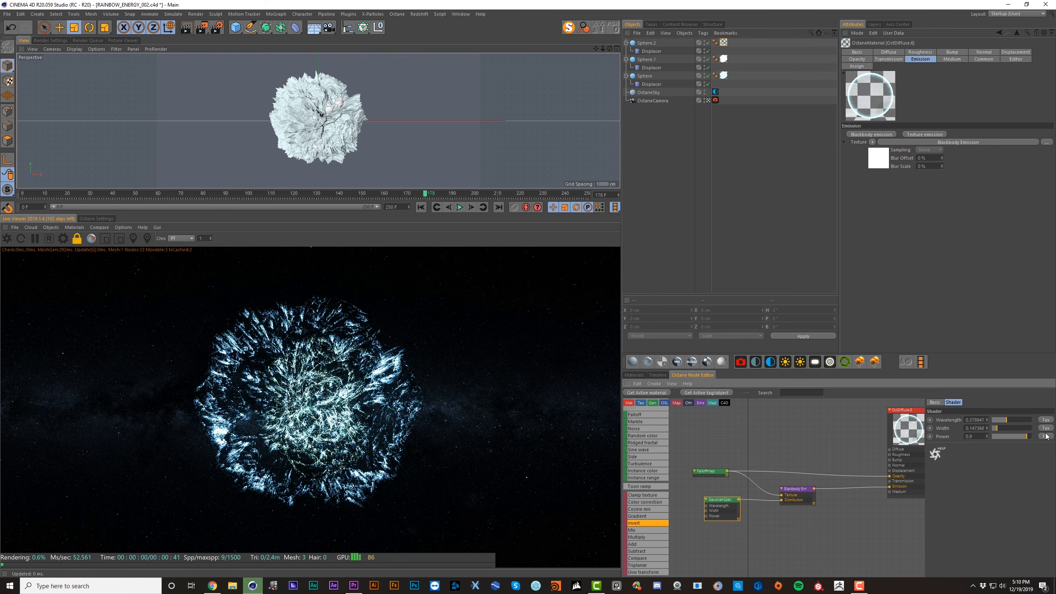
left_click(1015, 421)
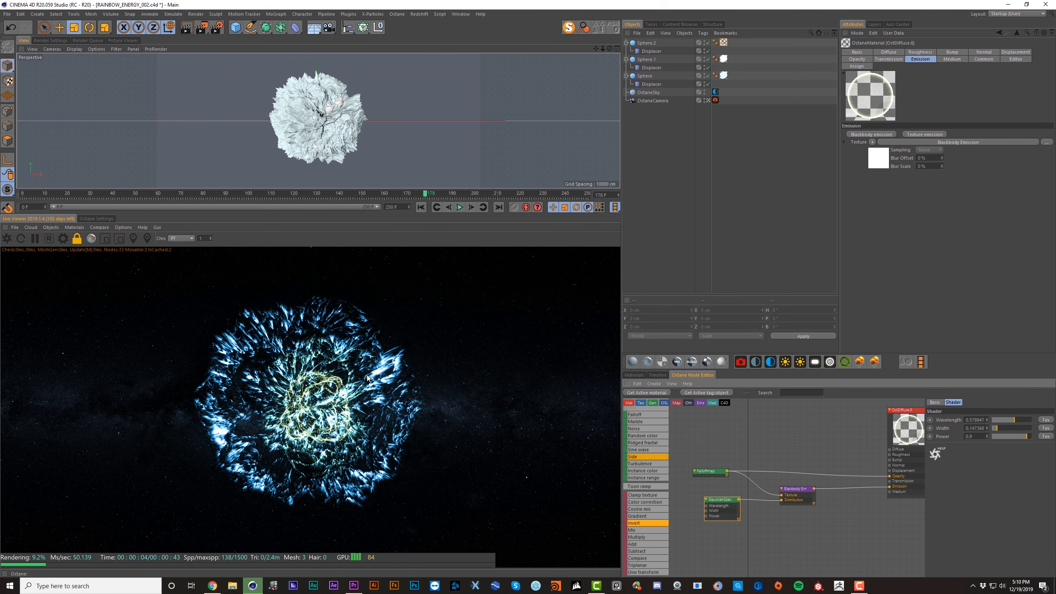
Step: Rename the three spheres, from largest to smallest, as OUTER SHELL, MIDDLE SHELL and INNER SHELL
left_click(652, 67)
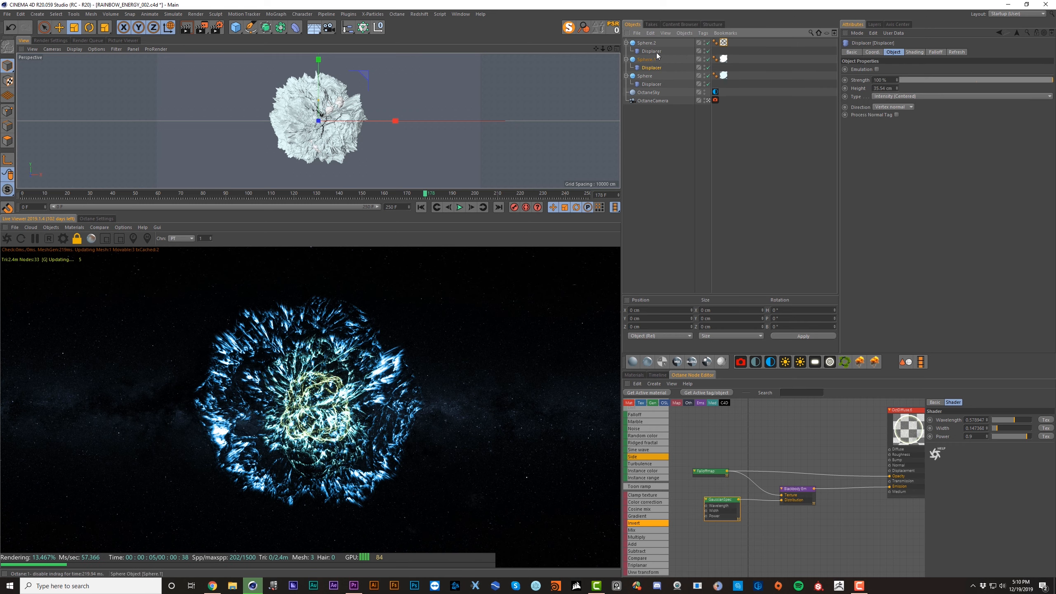
left_click(651, 84, "ctrl")
left_click(683, 76)
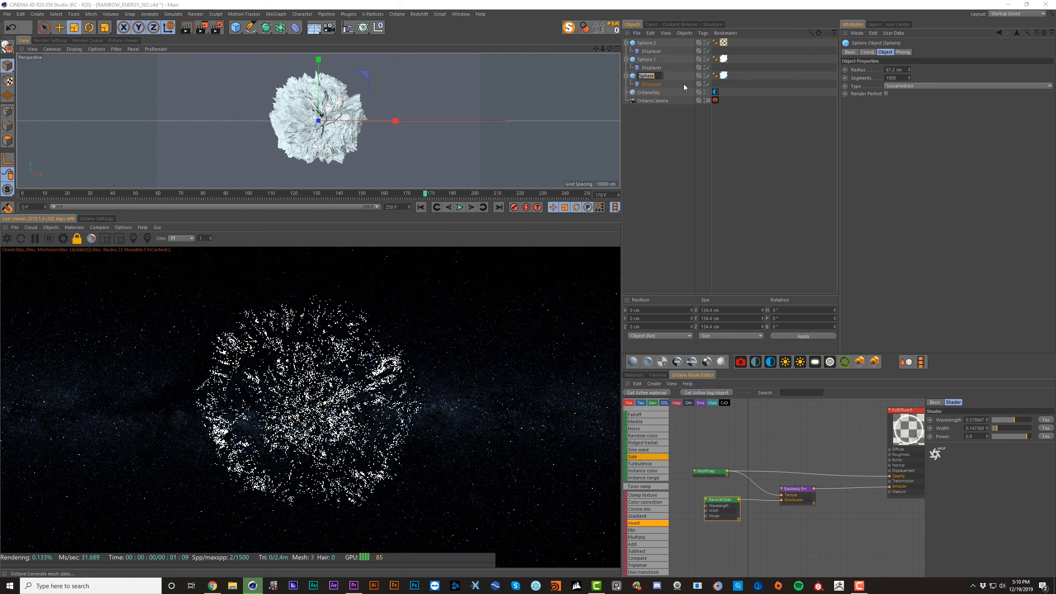
type("O")
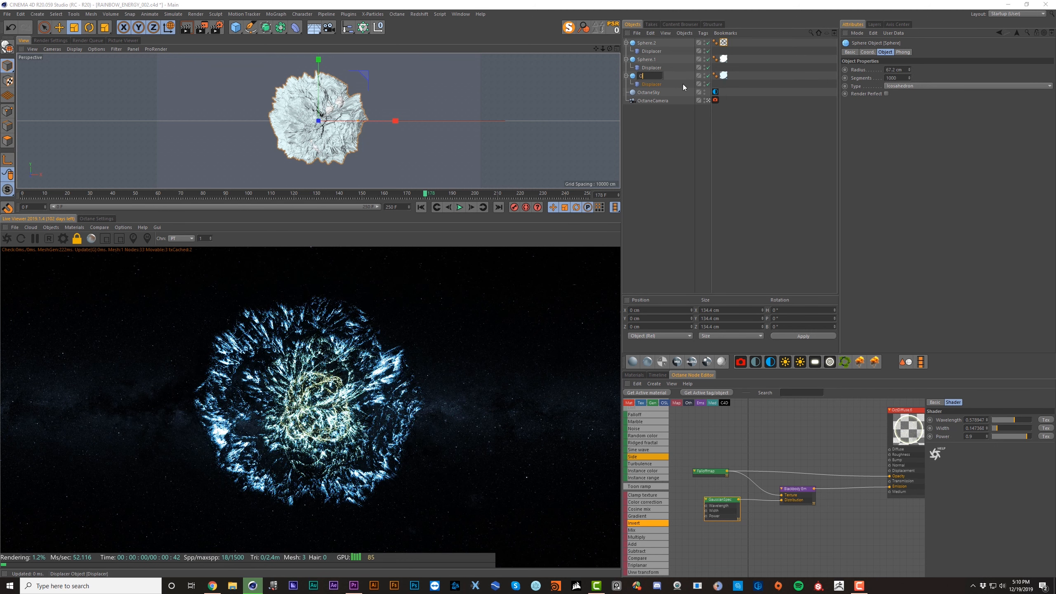
type("UTER SHE")
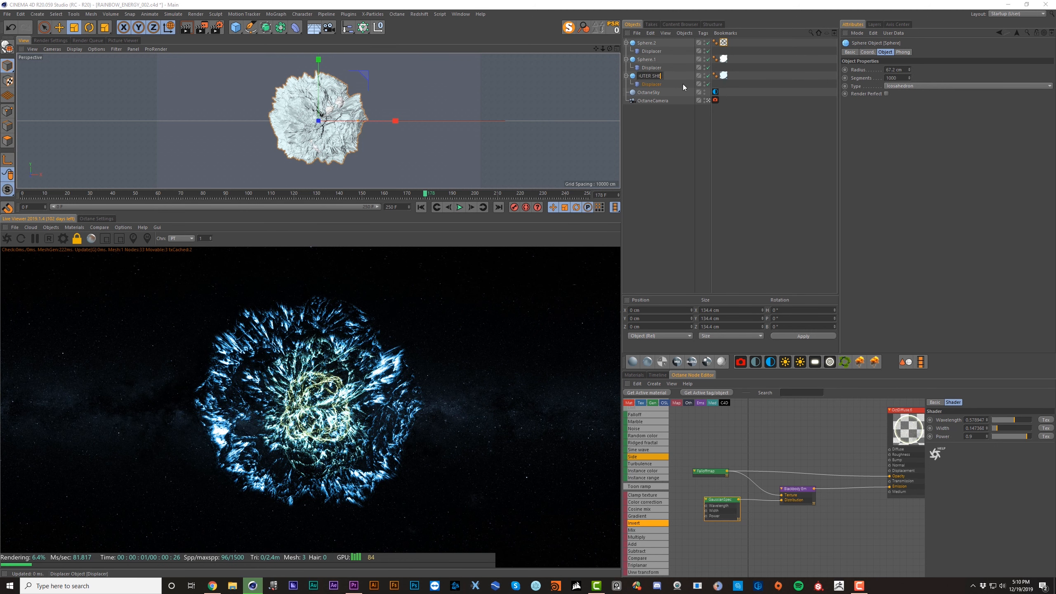
type("LL")
key("Return")
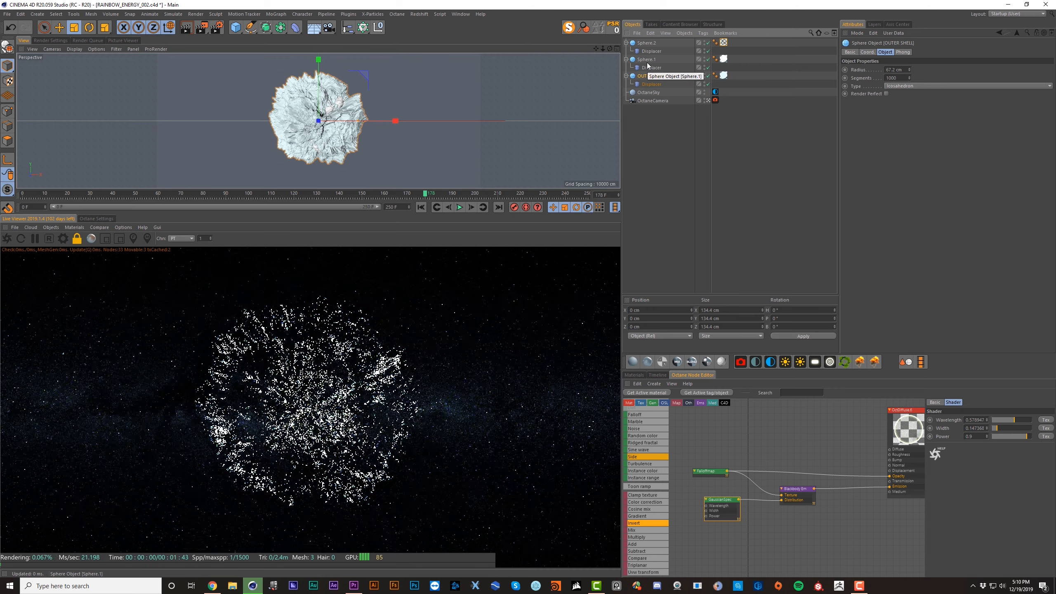
double_click(647, 60)
type("MIDDLE SHELL")
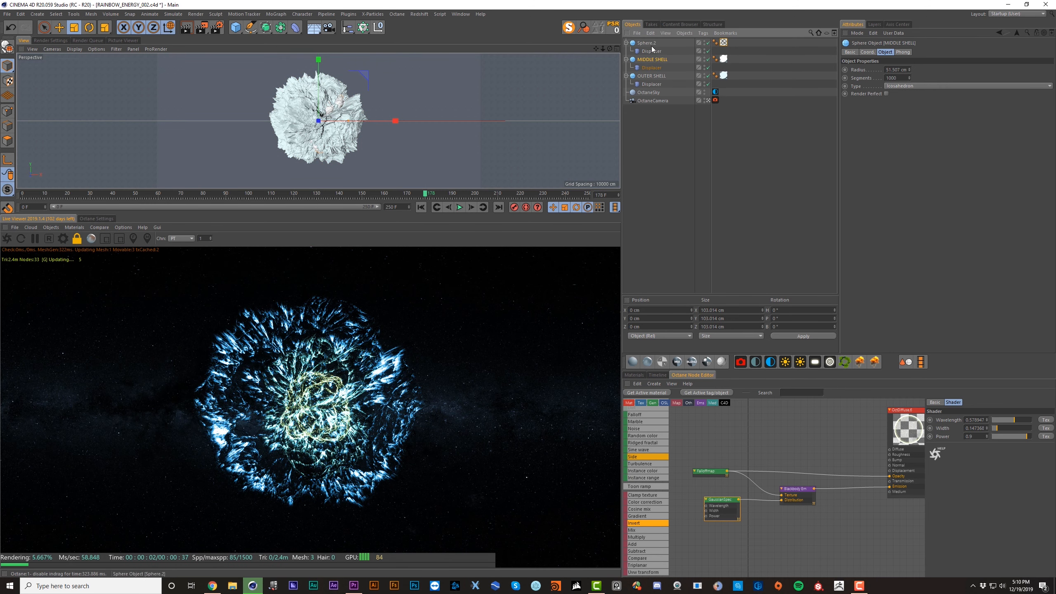
double_click(649, 44)
type("INNER SHELL")
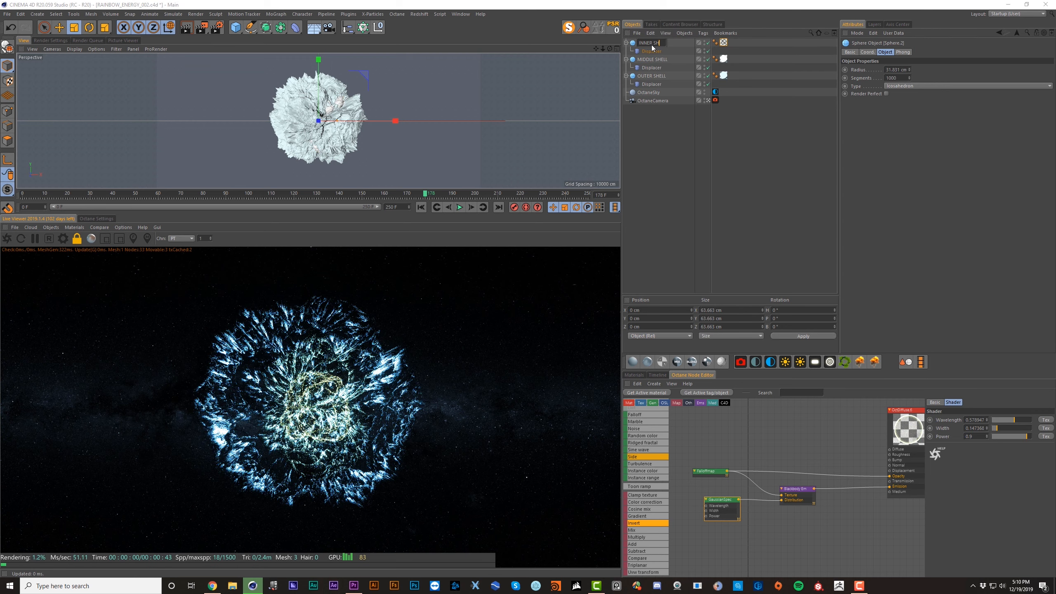
key("Return")
Step: Set the octaves of the noise shader in the OUTER SHELL's displacer to 10
left_click(651, 84)
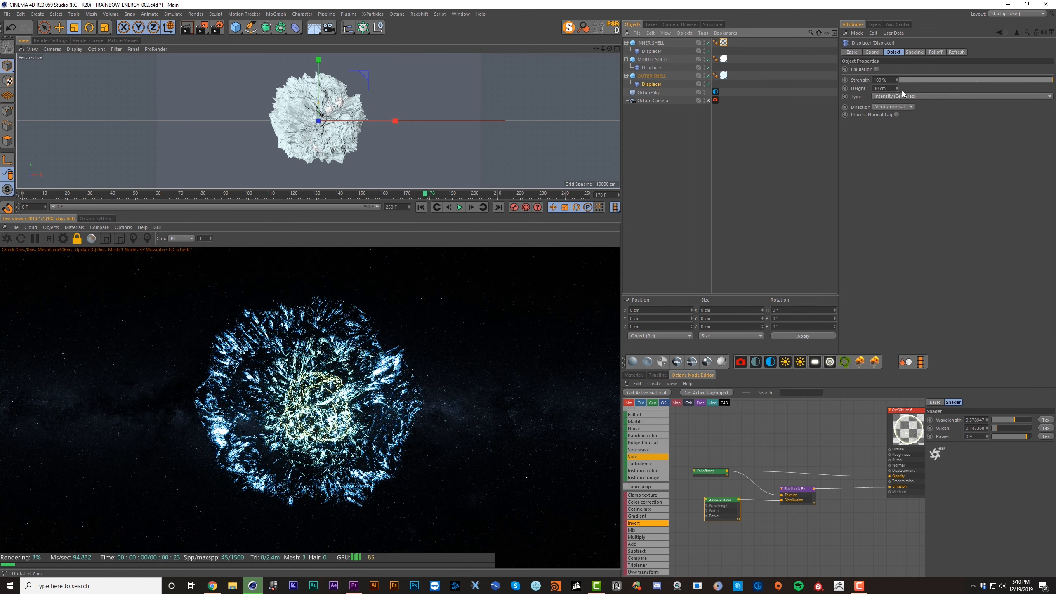
left_click(914, 52)
left_click(885, 99)
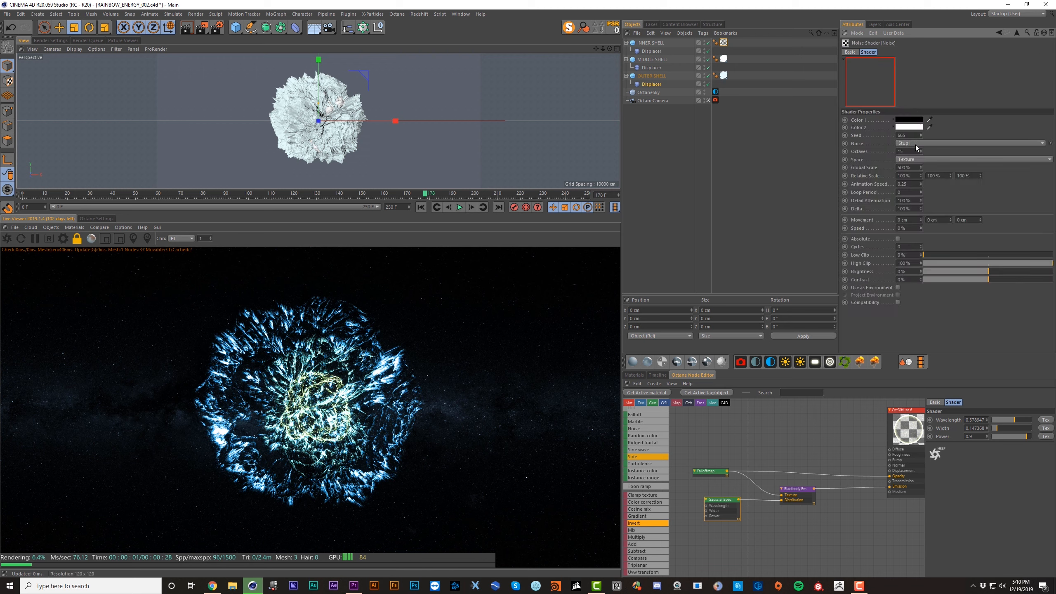
type("10")
key("Return")
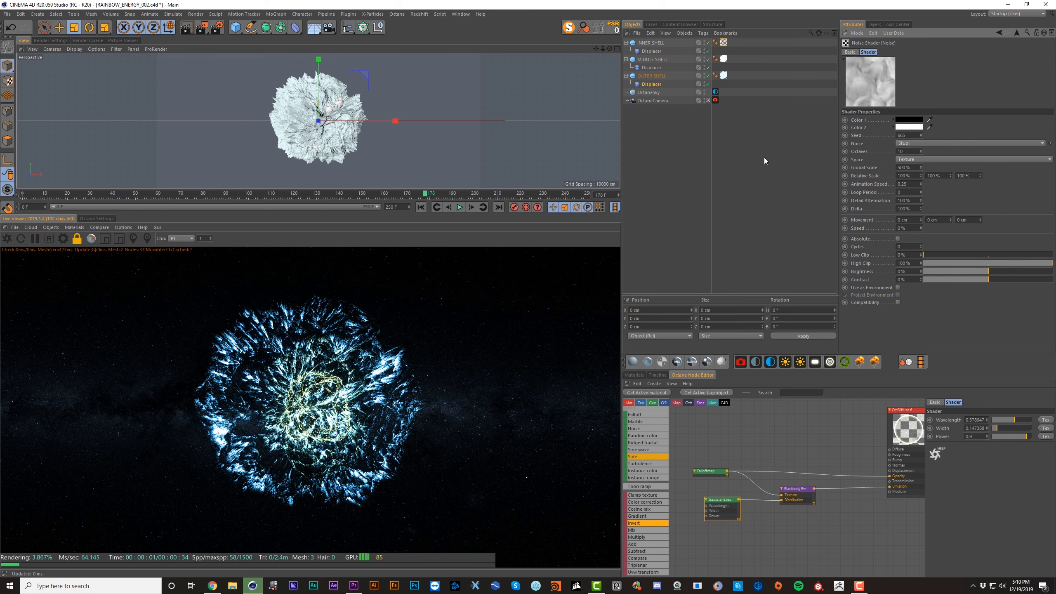
Step: Set the octaves of the noise shader in the MIDDLE SHELL's displacer to 10
left_click(651, 67)
left_click(875, 97)
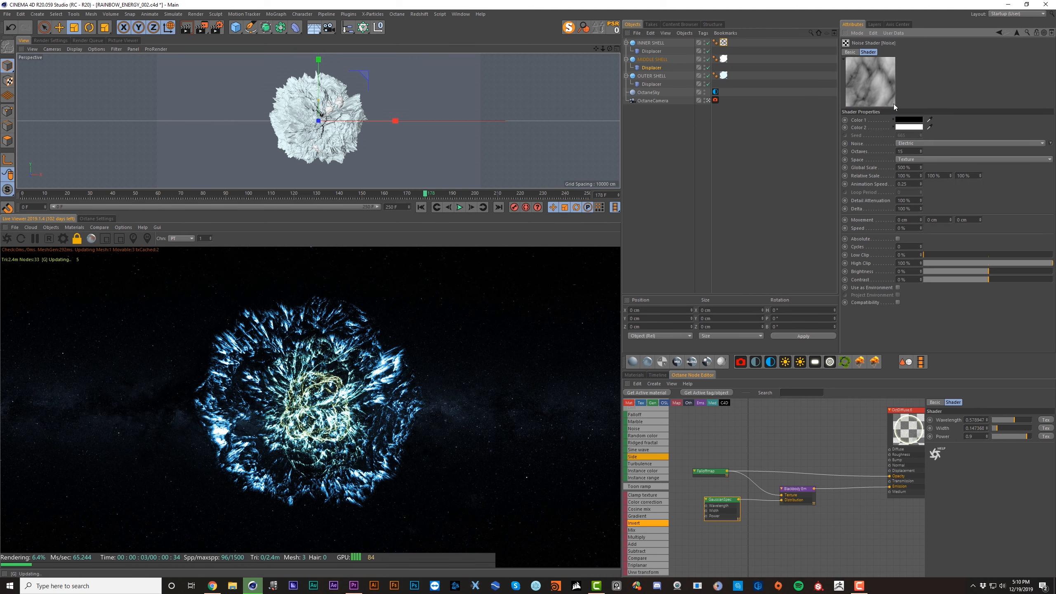
double_click(904, 151)
type("10")
key("Return")
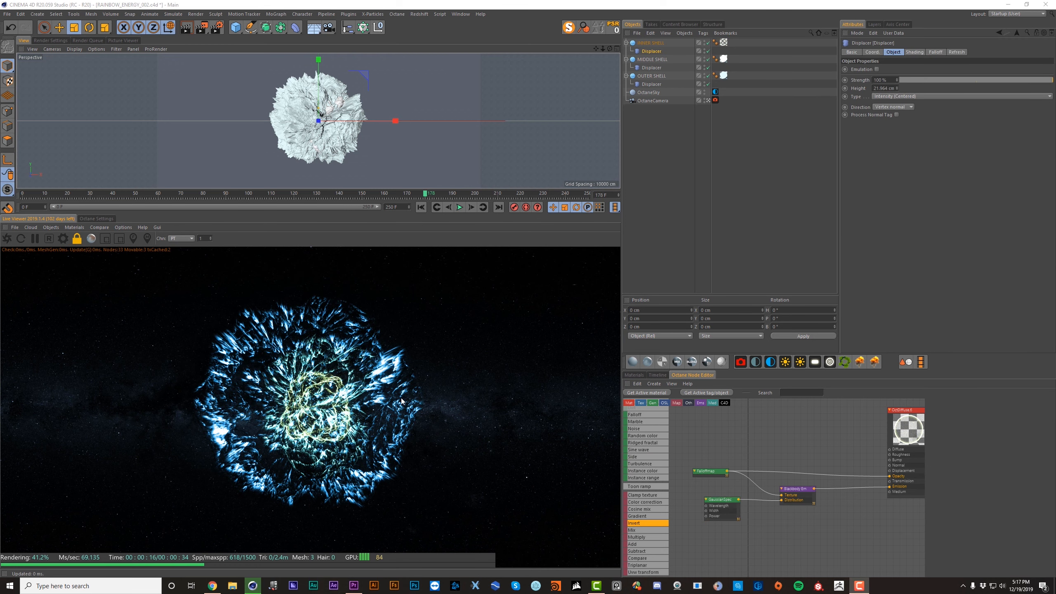
Step: Set the Dirt node's radius in the OUTER SHELL's material to 15 cm
left_click(724, 76)
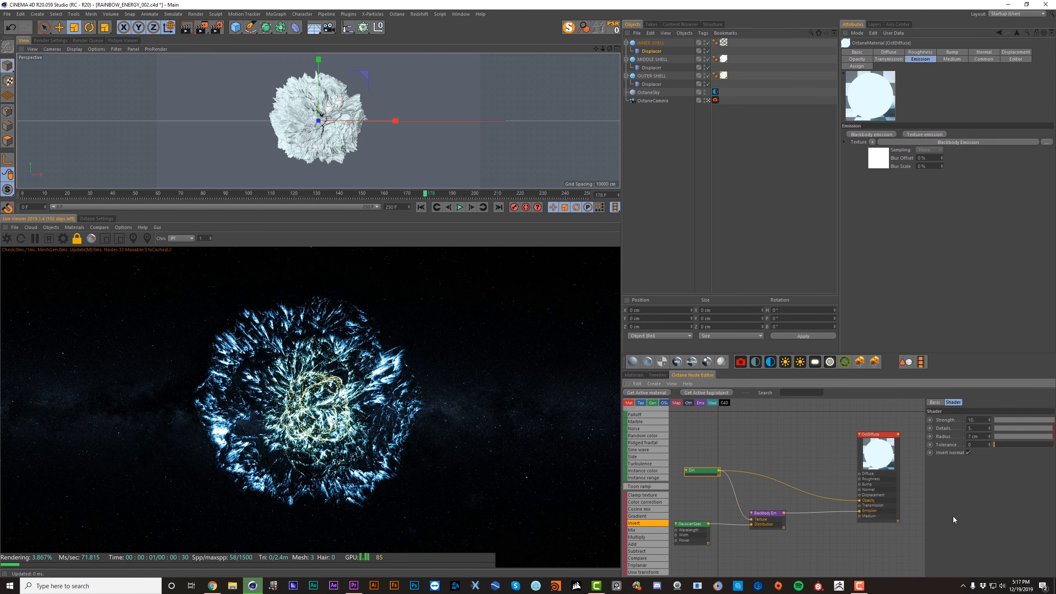
double_click(982, 436)
type("15")
key("Return")
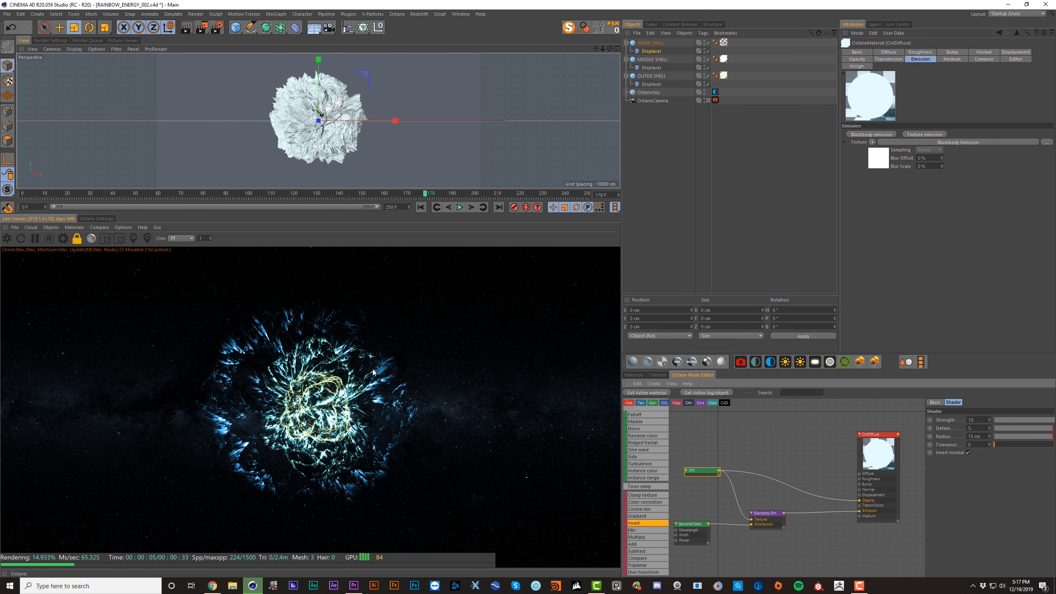
Step: Set the Dirt node's radius in the MIDDLE SHELL's material to 12 cm
left_click(722, 60)
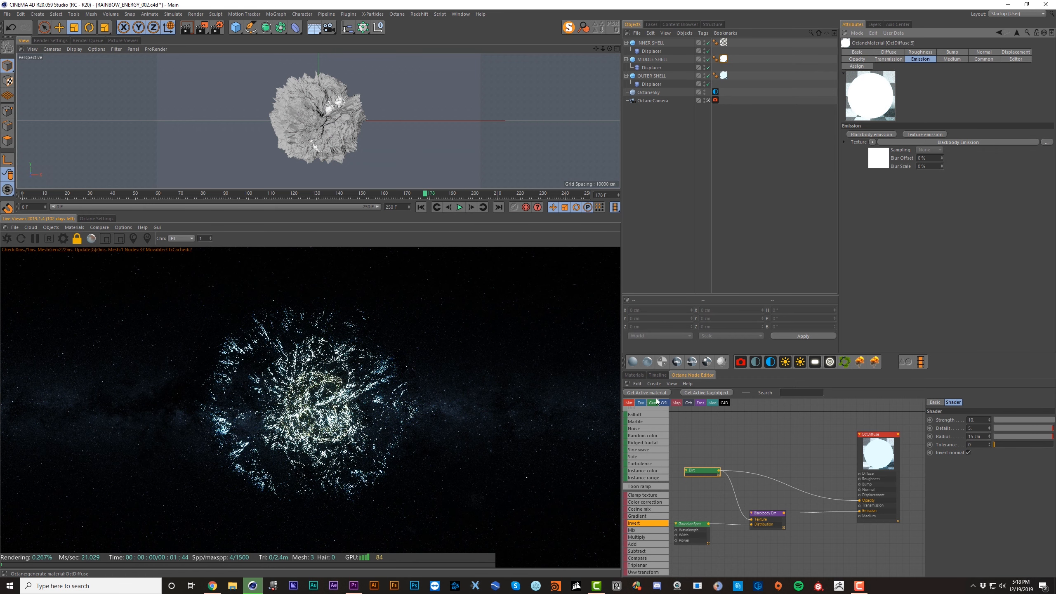
left_click(690, 473)
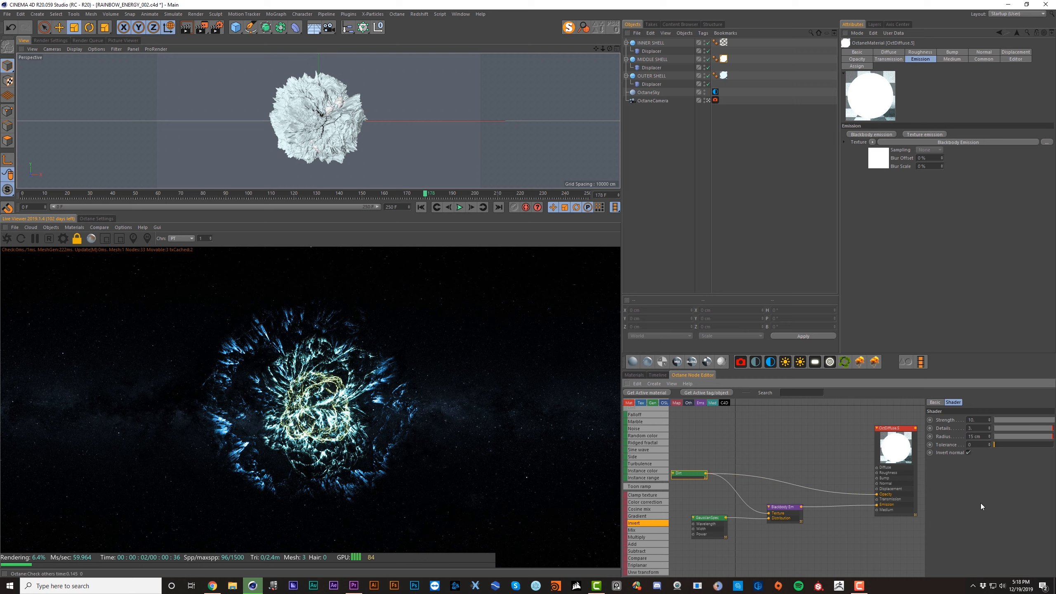
left_click(979, 438)
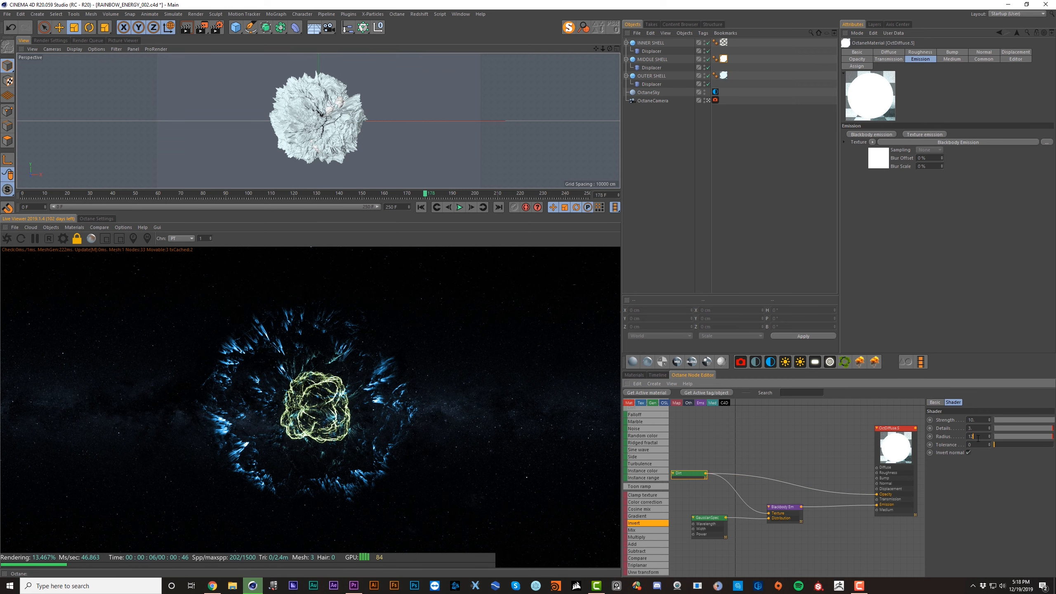
key("Return")
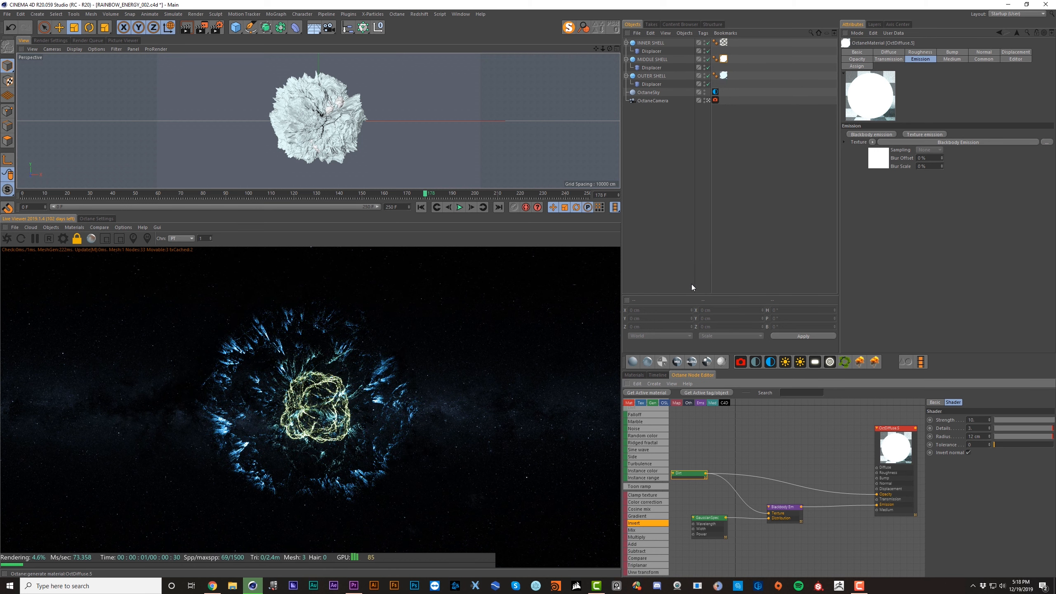
Step: Set the height of the INNER SHELL's displacer to 40 cm and deselect the object
left_click(654, 43)
left_click(656, 51)
left_click(884, 89)
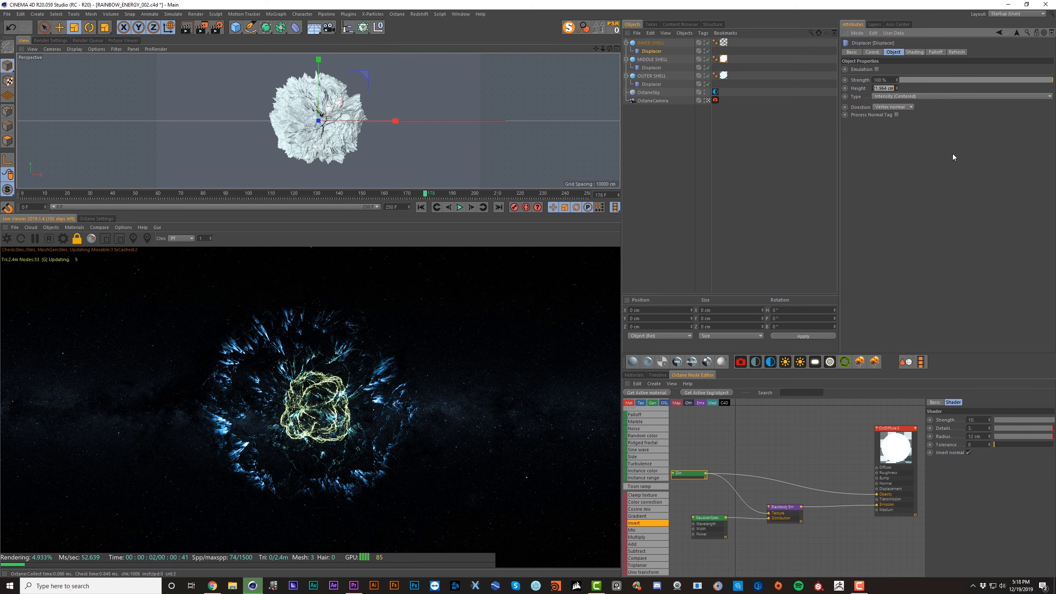
type("40")
key("Return")
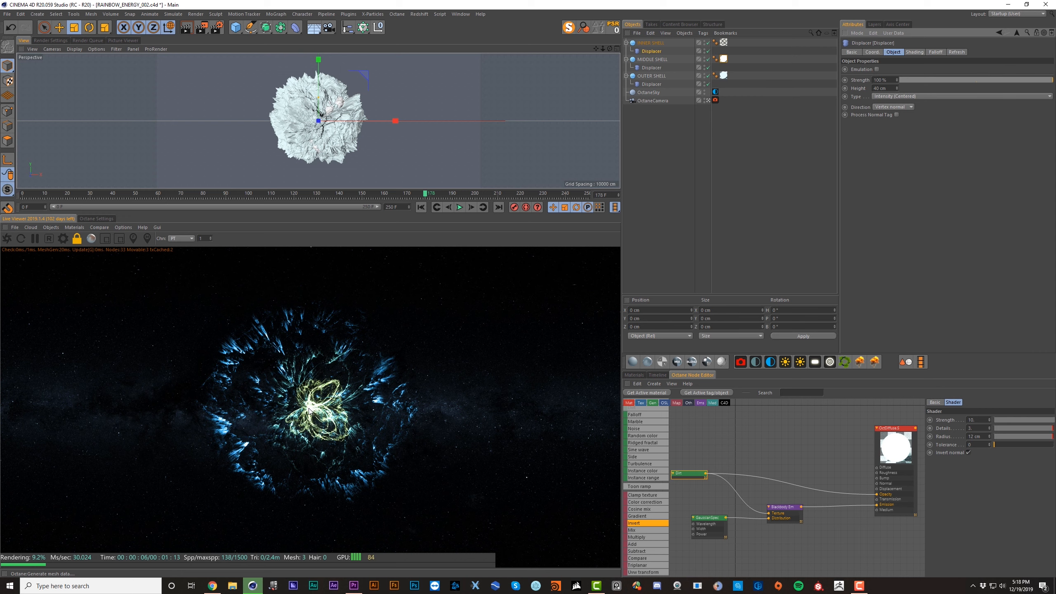
left_click(662, 120)
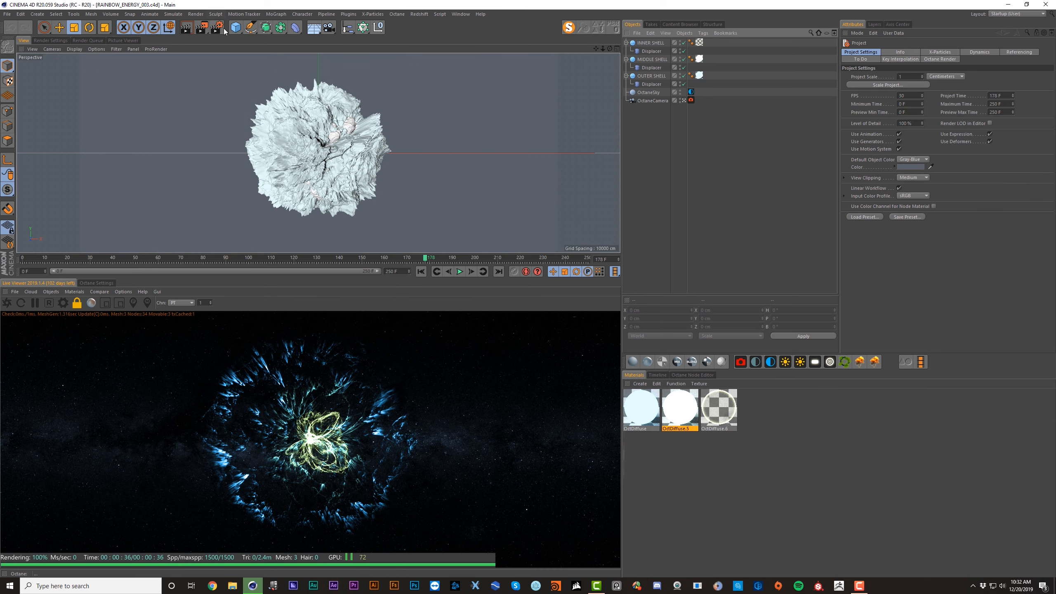
Step: Add a sphere around the shells with more segments and scale it up to about 275 cm across
left_click_drag(235, 29, 341, 42)
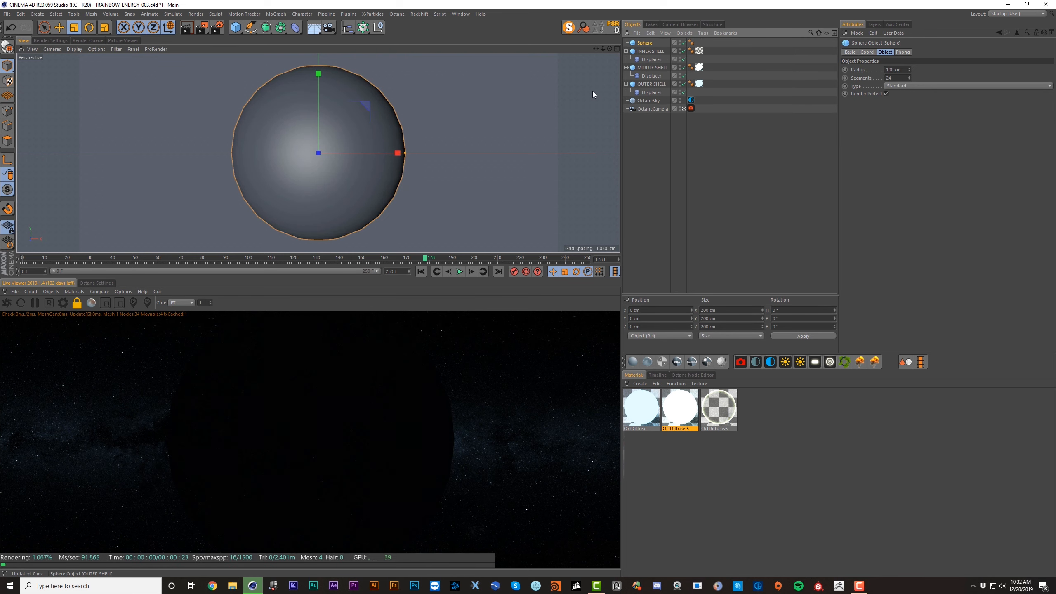
left_click_drag(908, 78, 909, 74)
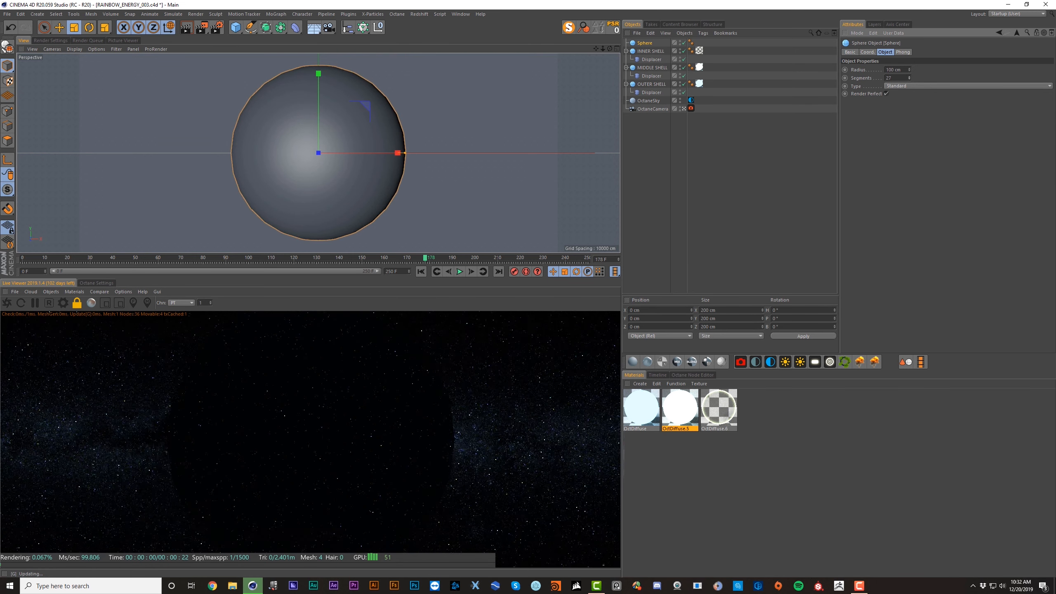
key("t")
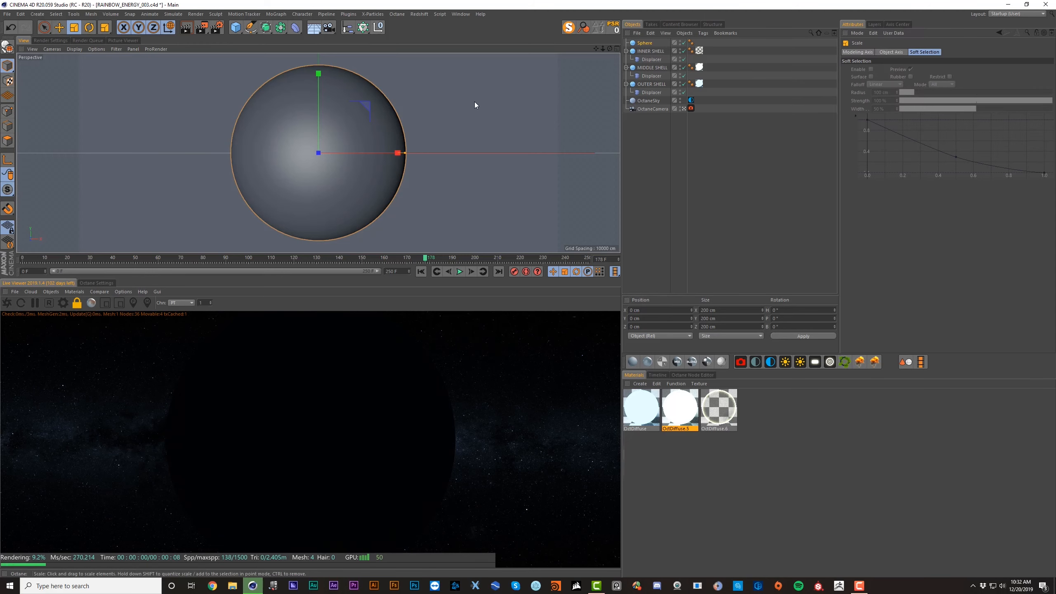
left_click_drag(475, 102, 552, 112)
left_click_drag(381, 124, 351, 164)
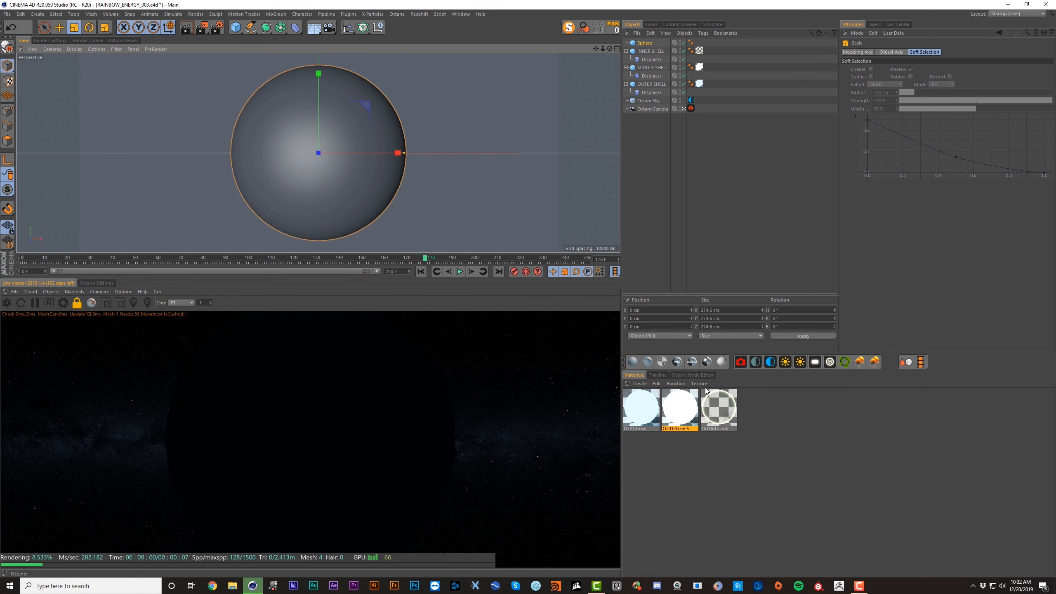
Step: Create an Octane specular material and apply it to the new enclosing sphere
left_click(662, 362)
left_click_drag(642, 405, 651, 202)
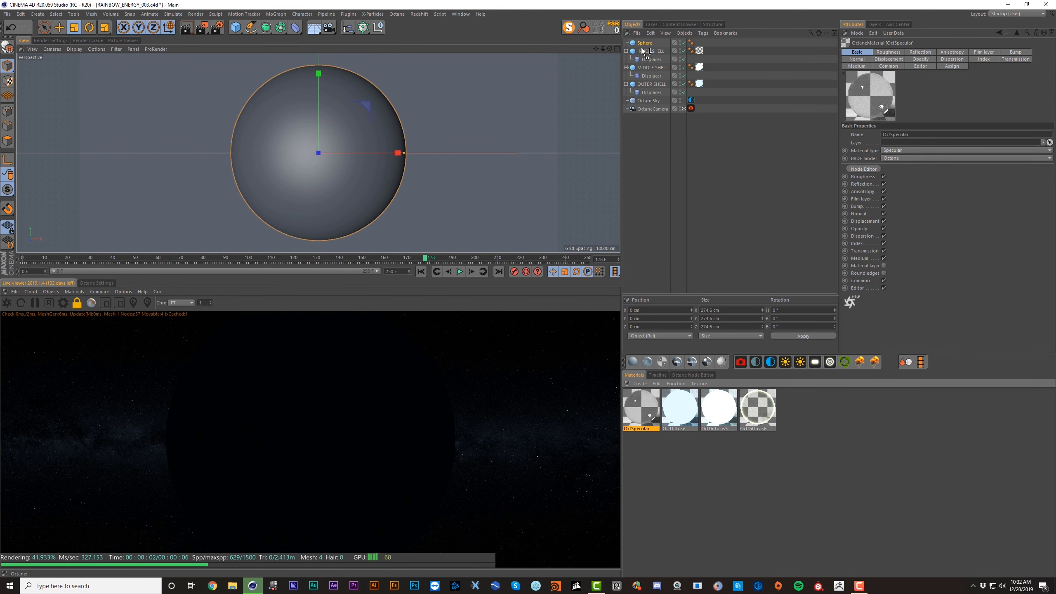
left_click_drag(642, 53, 645, 43)
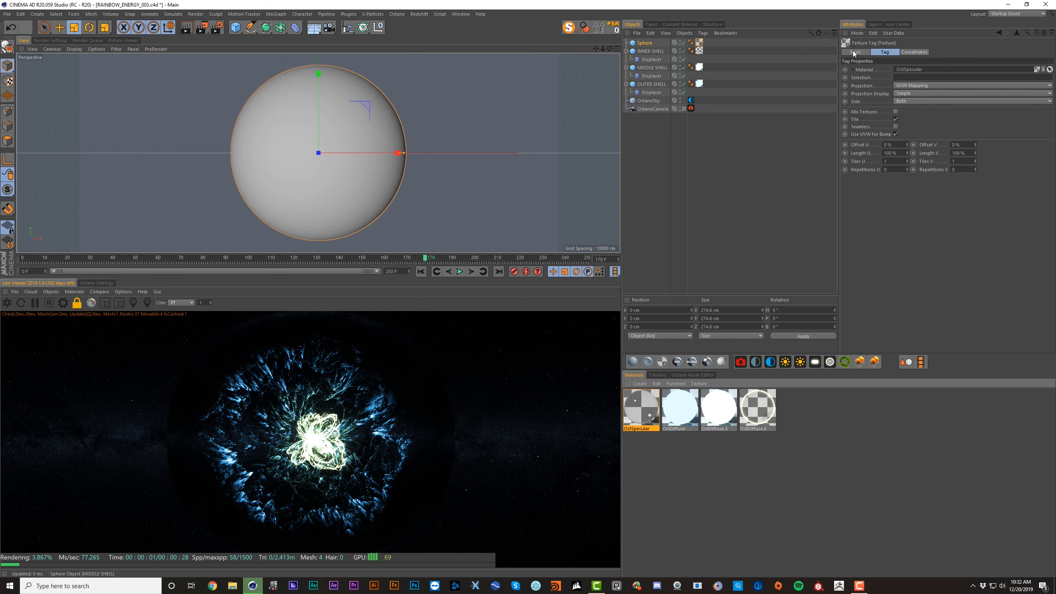
Step: Set the enclosing sphere's specular material to an index of about 1.02 and a dispersion coefficient of about 0.0007
double_click(701, 43)
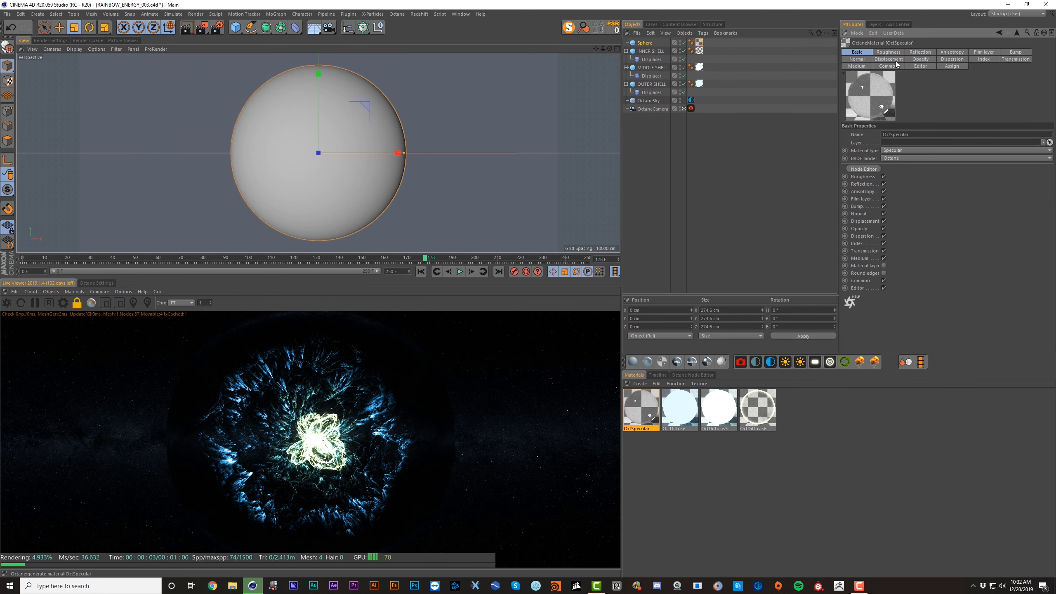
left_click(981, 59)
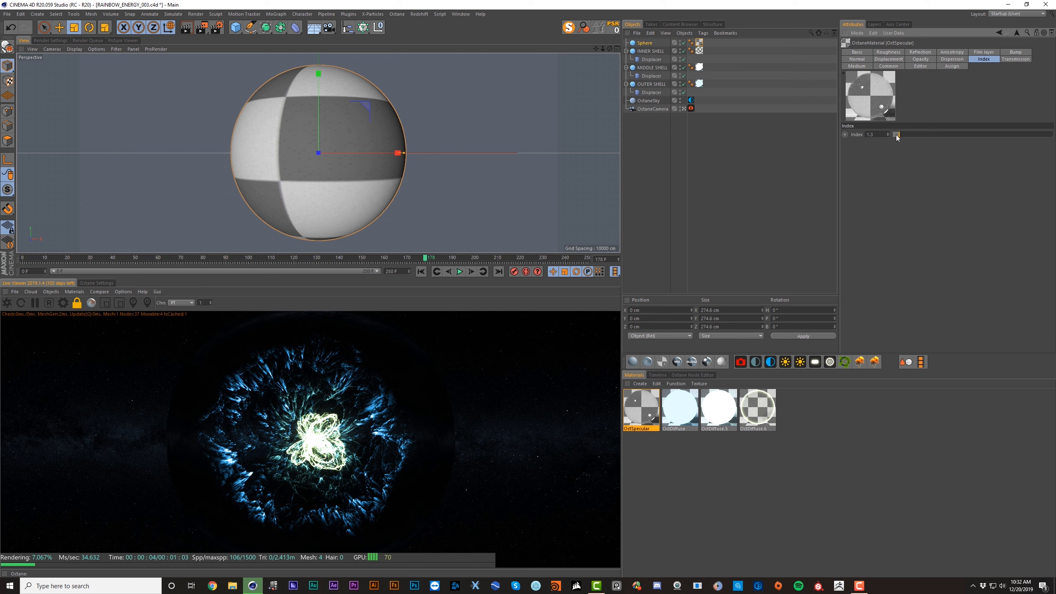
left_click_drag(897, 135, 892, 136)
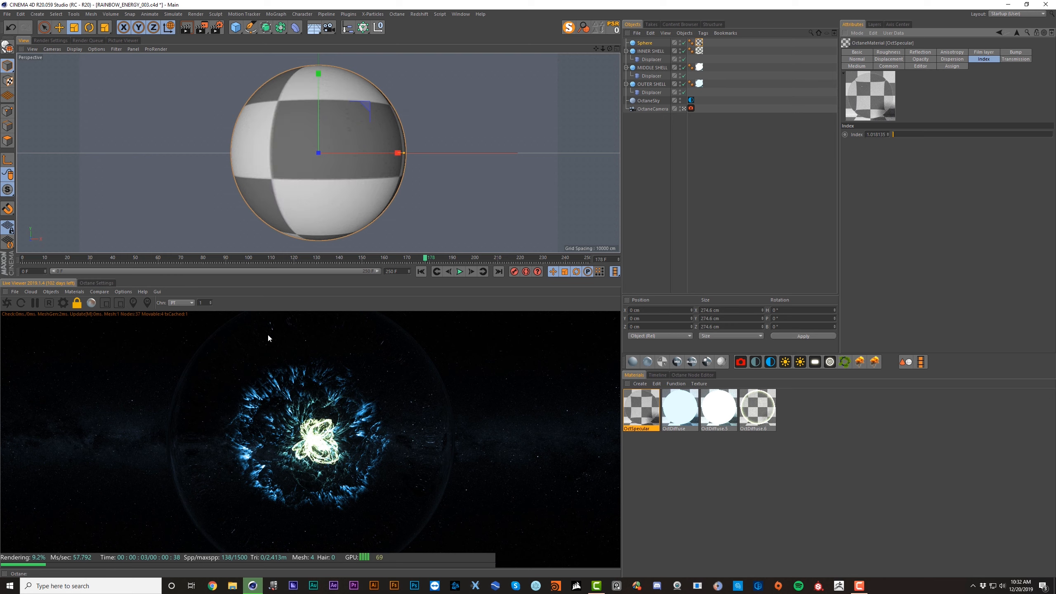
left_click(956, 59)
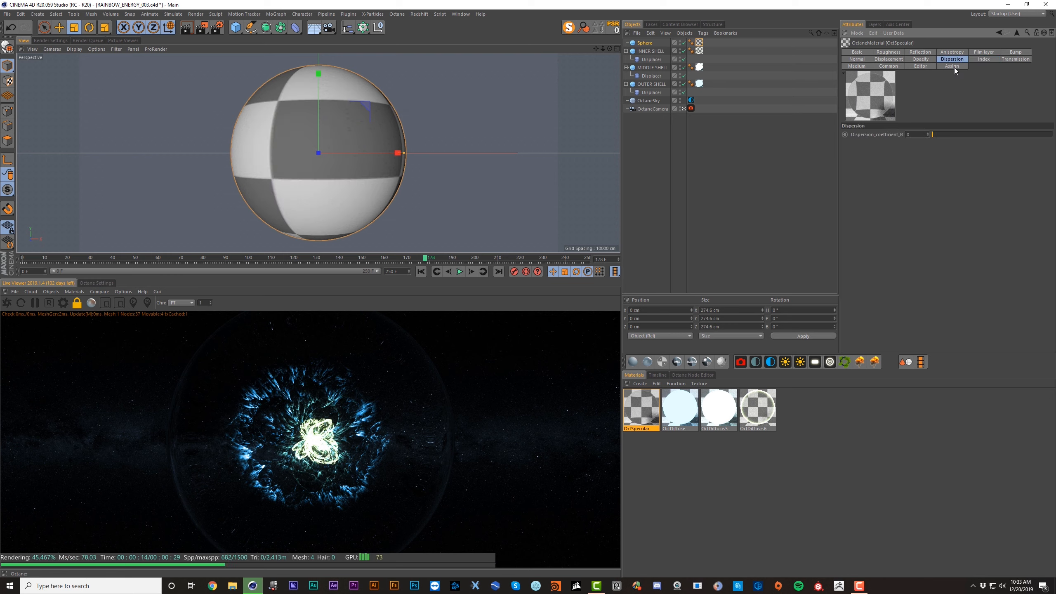
left_click_drag(933, 134, 933, 134)
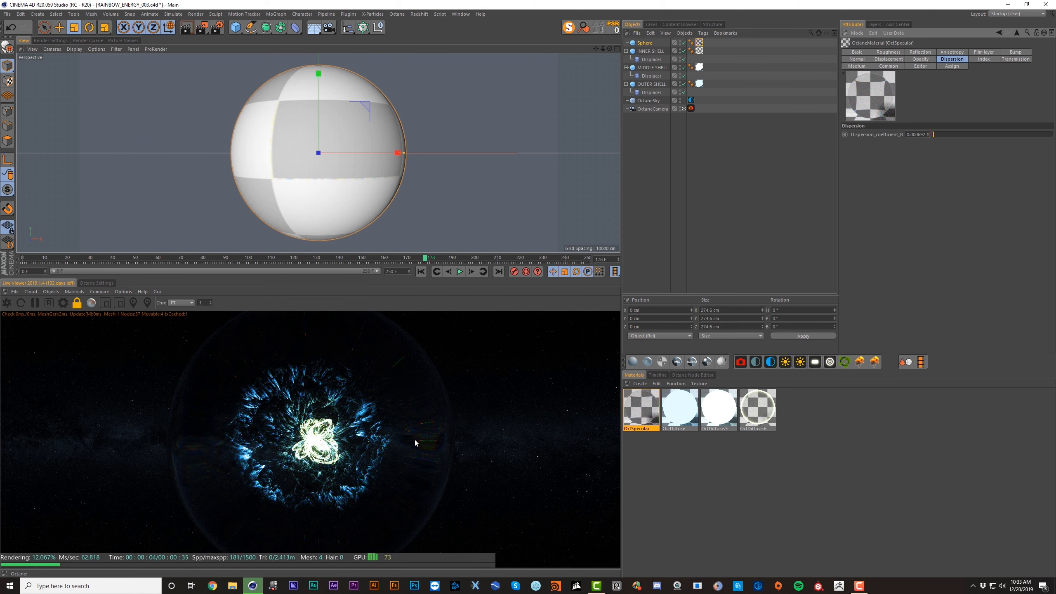
Step: Make the enclosing sphere editable, flatten it to about 101 cm along Z, and move it to about -41 cm in Z
key("c")
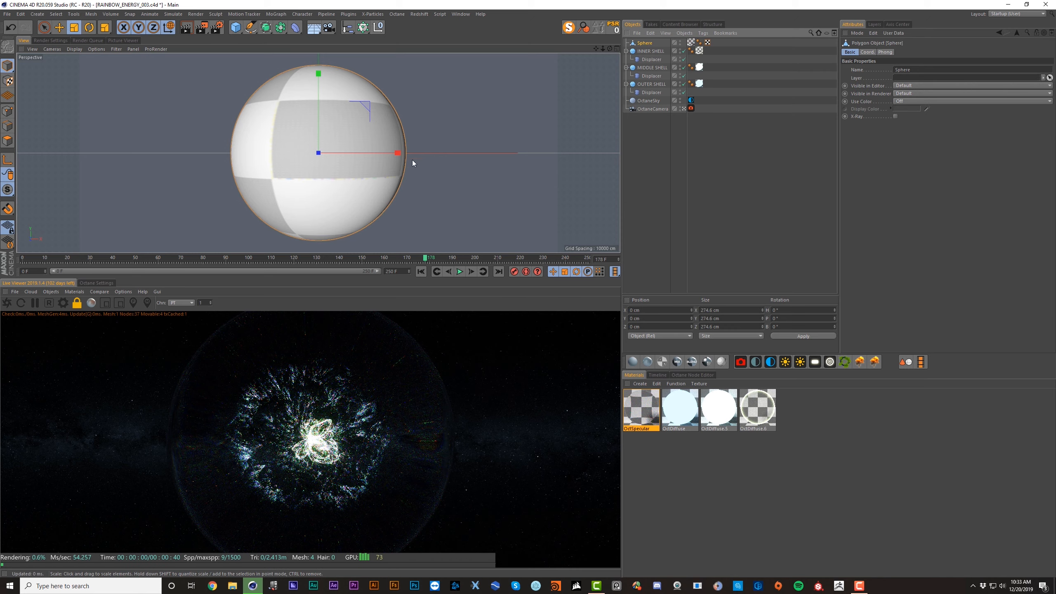
left_click_drag(318, 153, 105, 190)
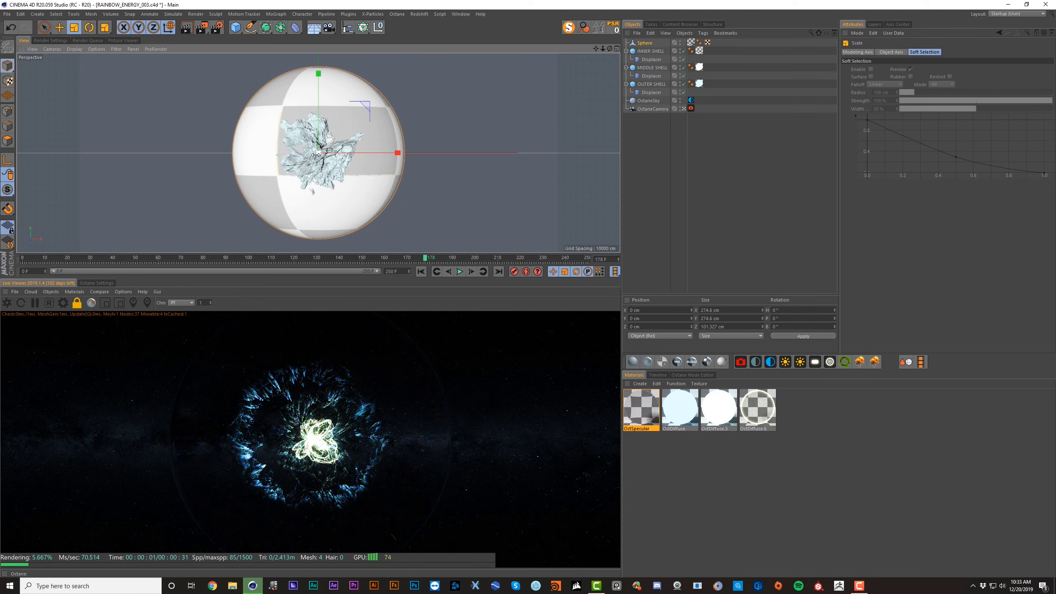
key("e")
left_click_drag(316, 155, 290, 165)
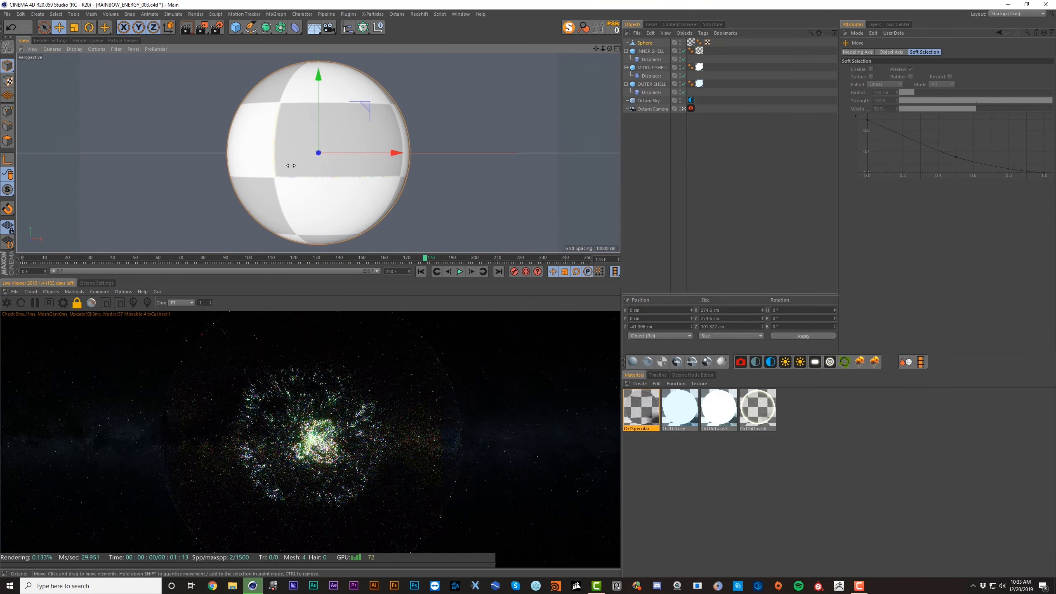
Step: Scale the flattened sphere up uniformly to about 411 cm across
key("t")
left_click_drag(447, 98, 591, 90)
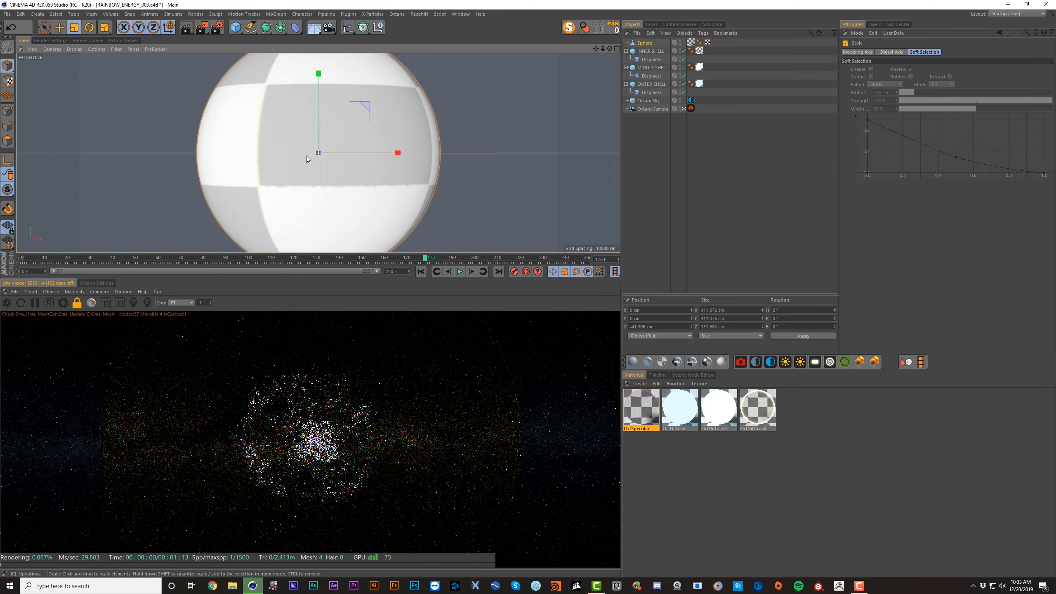
right_click_drag(306, 156, 264, 205, "alt")
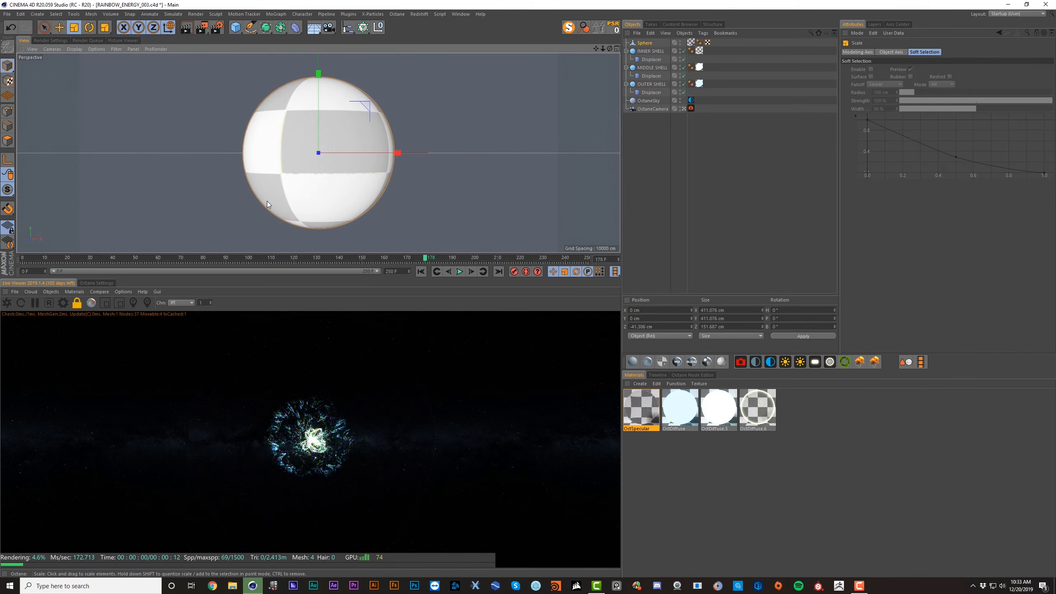
Step: Set the specular material's index to about 1.4 and flatten the sphere further to about 108 cm along Z
double_click(690, 42)
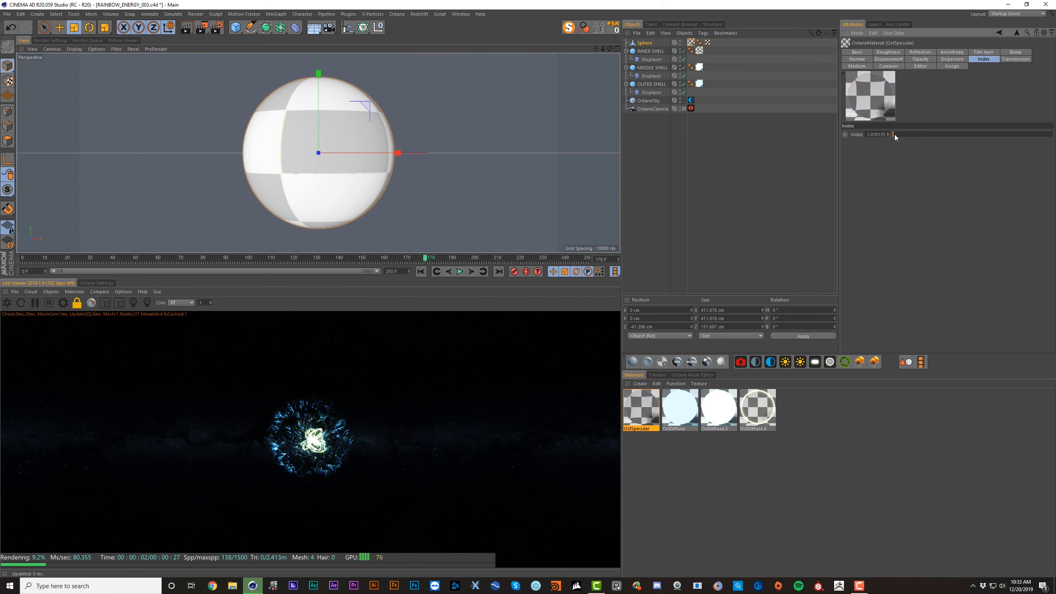
left_click_drag(894, 134, 903, 137)
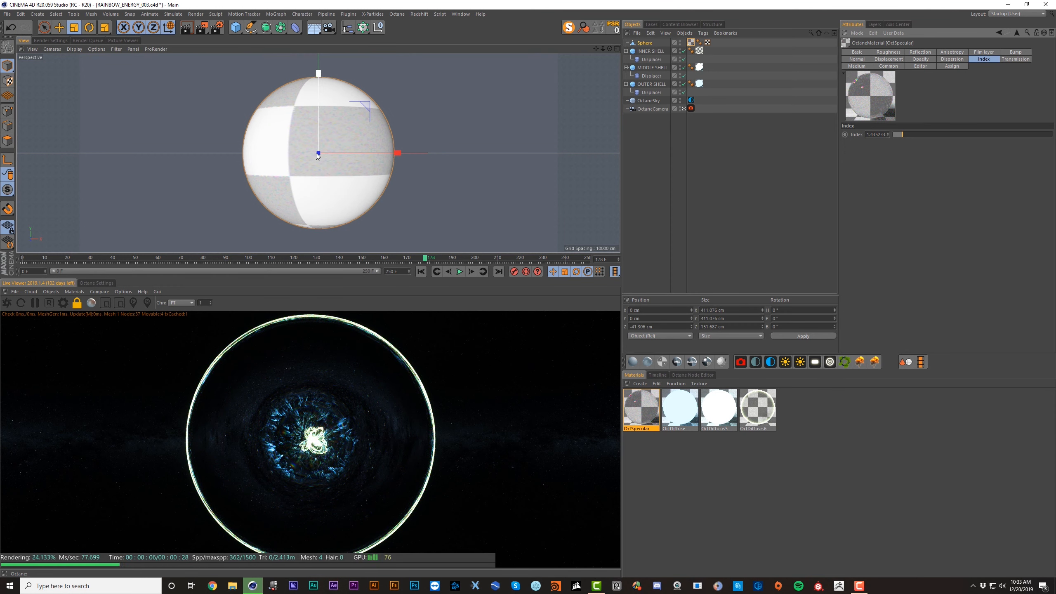
left_click_drag(317, 153, 199, 175)
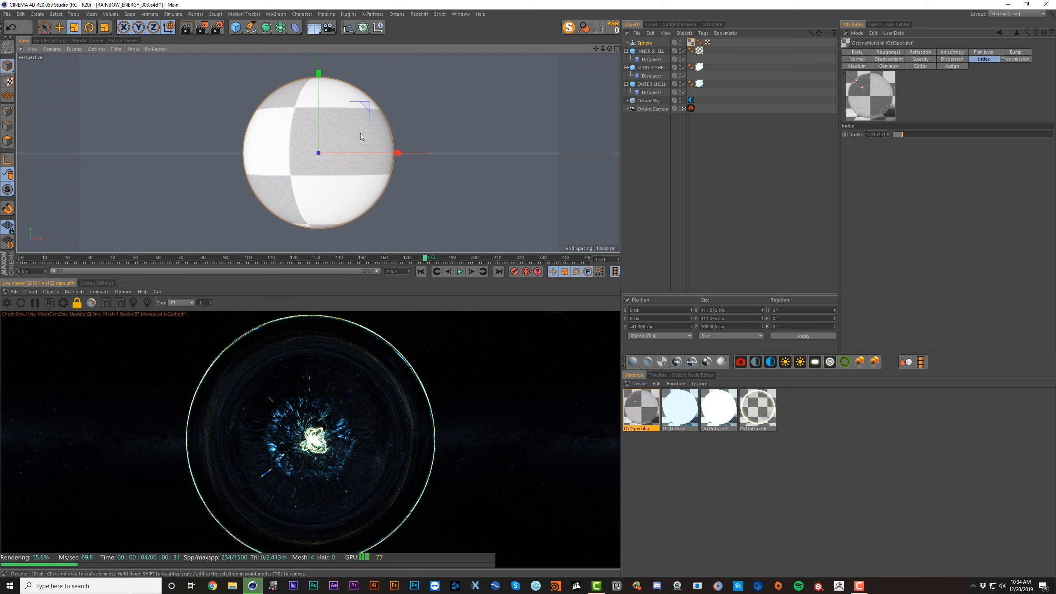
Step: Move the glass sphere along Z in front of the shells to about -156 cm
left_click_drag(360, 136, 212, 160, "alt")
key("ctrl+shift+z")
key("e")
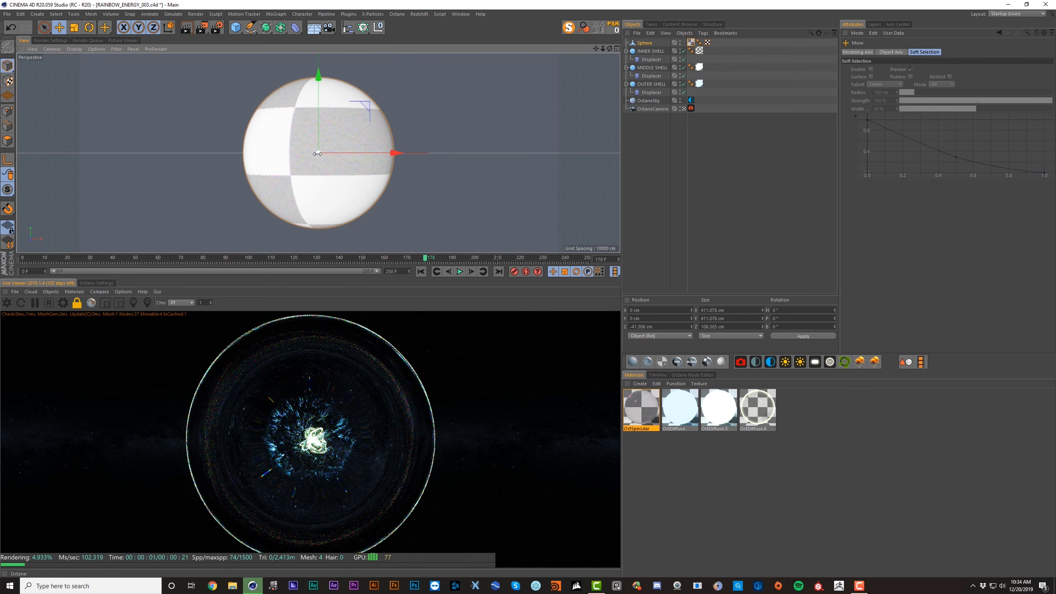
left_click_drag(316, 153, 257, 168)
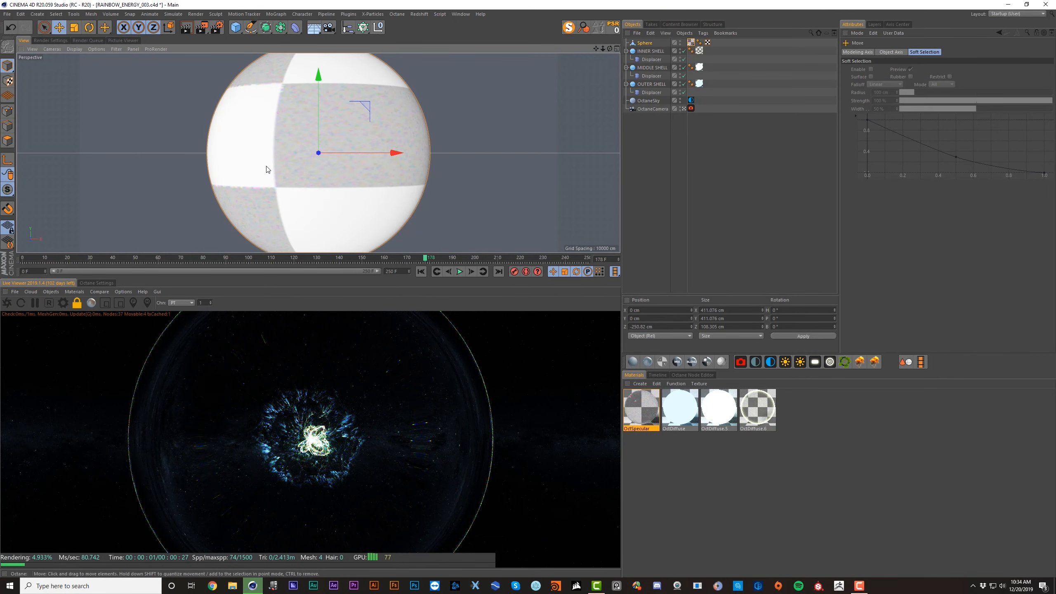
left_click_drag(316, 154, 349, 151)
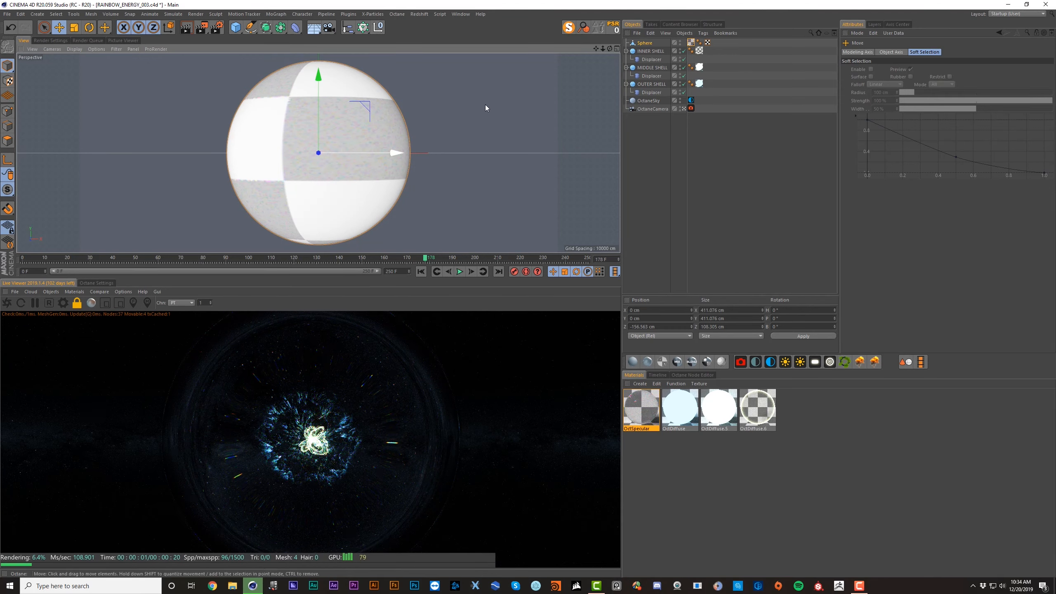
Step: Set the specular material's index to about 1.48 and its dispersion coefficient to about 0.0097
double_click(690, 43)
left_click_drag(898, 136, 923, 135)
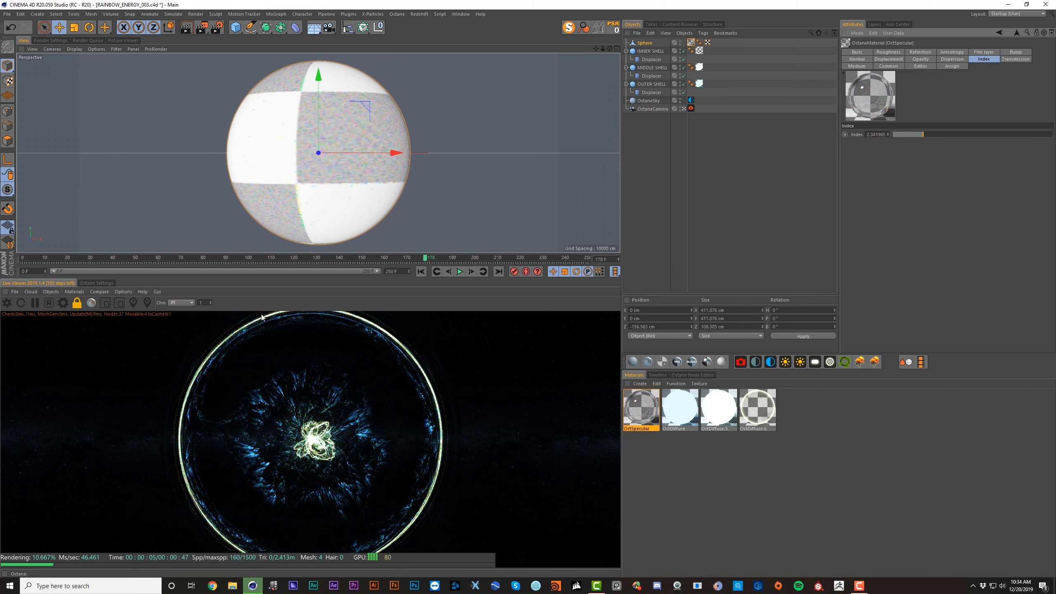
left_click_drag(904, 134, 904, 135)
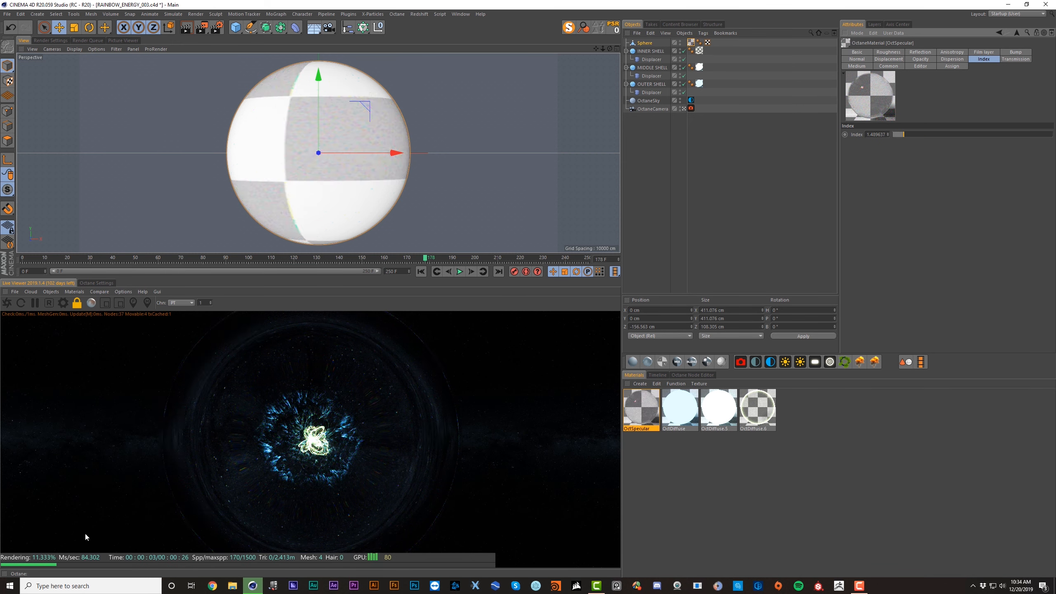
left_click(954, 59)
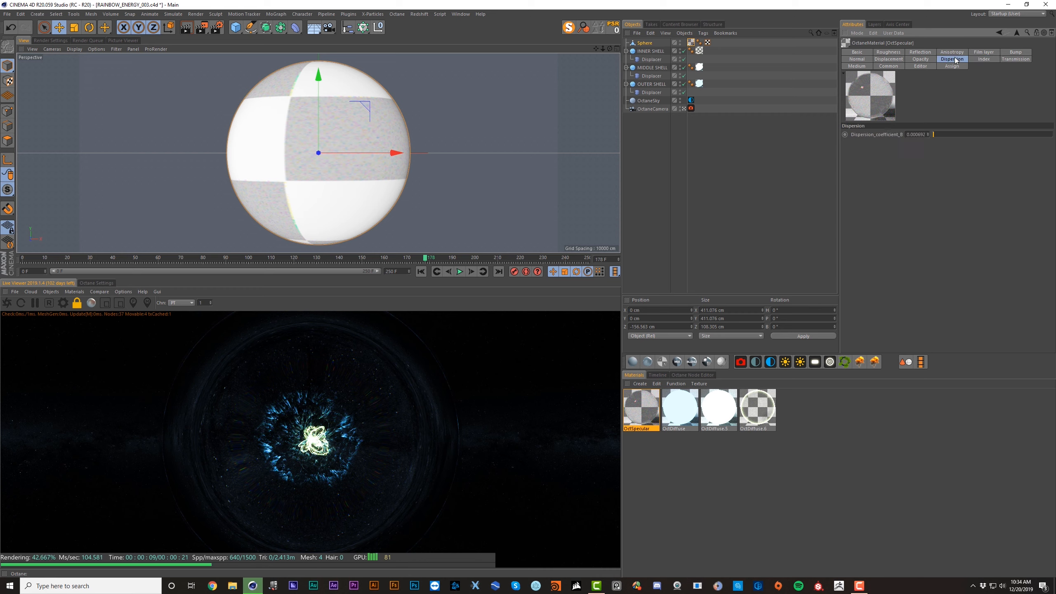
left_click_drag(933, 132, 941, 136)
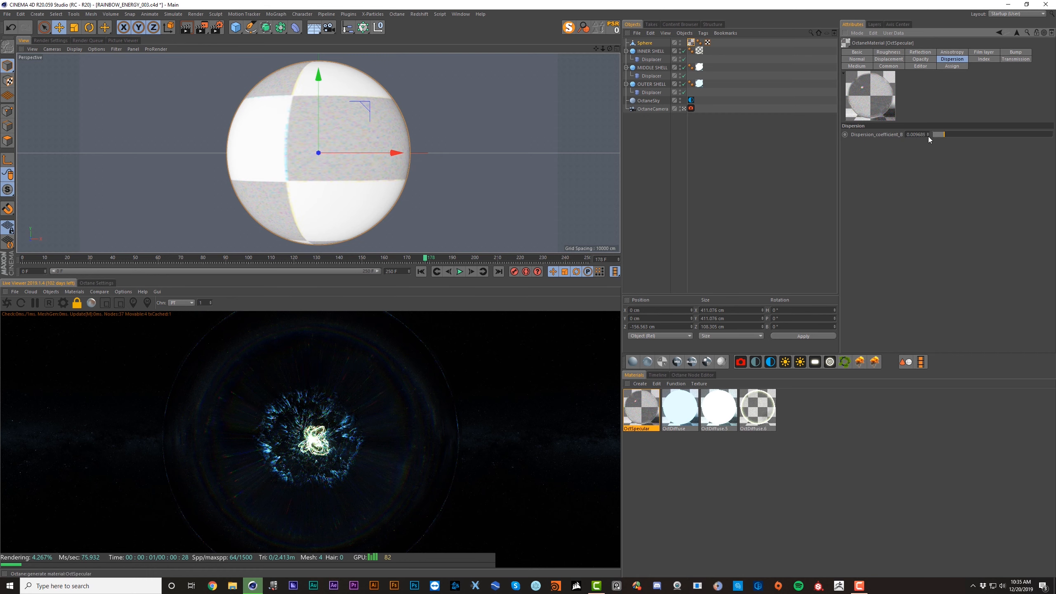
Step: Try a brightness of 4 in the OctaneSky texture's color correction, settling on 2
left_click(691, 100)
left_click(891, 83)
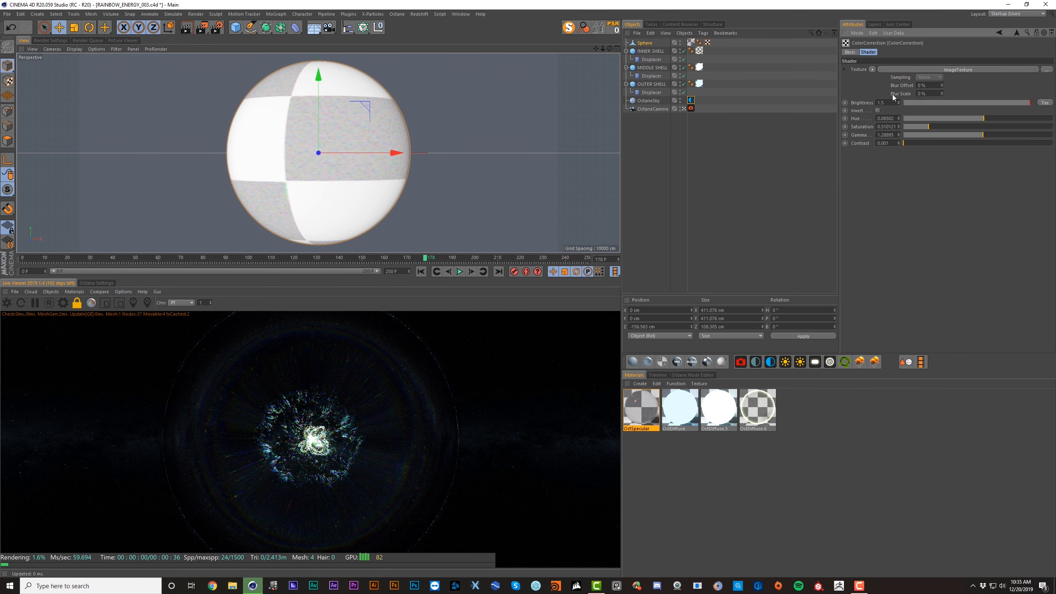
double_click(887, 102)
type("4")
key("Return")
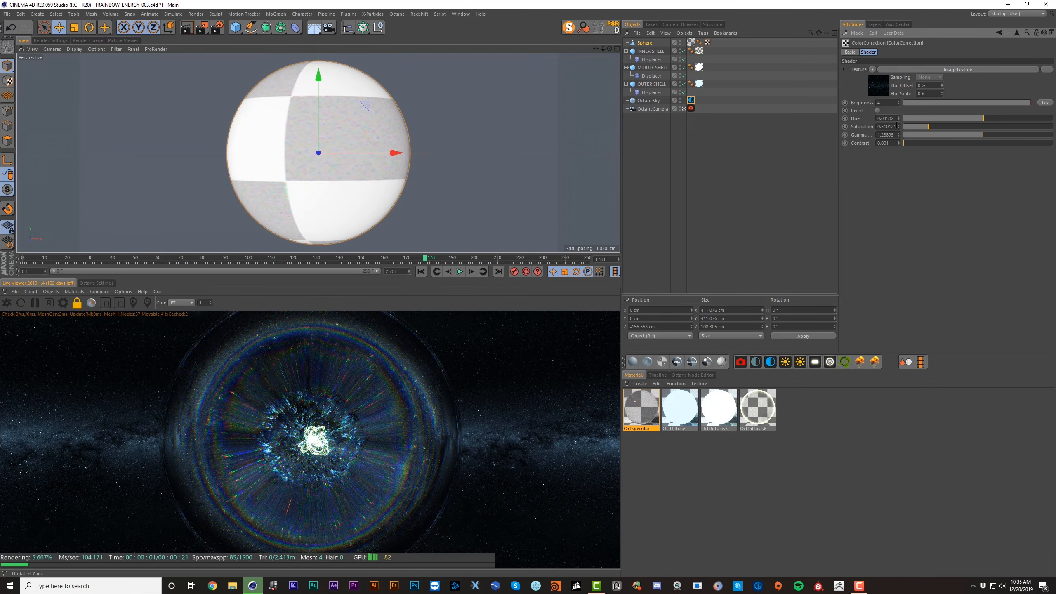
type("2")
key("Return")
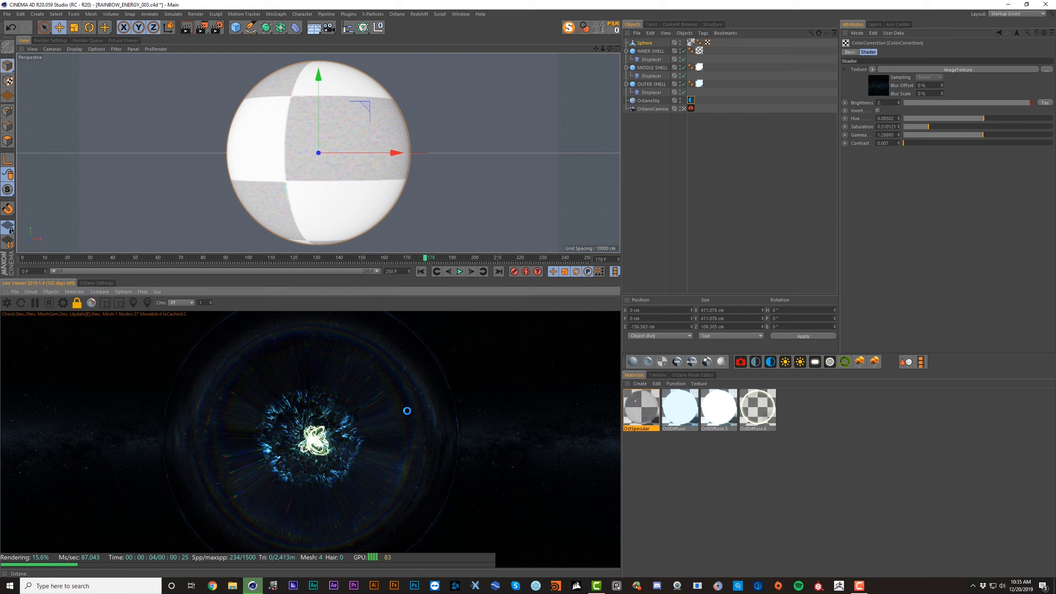
Step: Add a torus to the scene and orient its ring along the Z axis
left_click(646, 43)
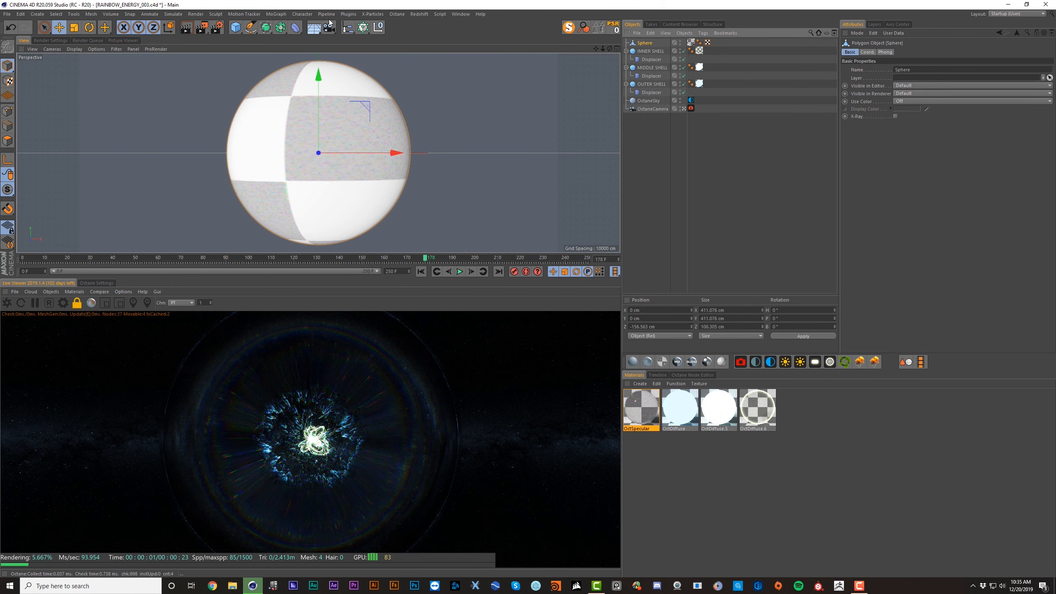
left_click_drag(239, 30, 311, 53)
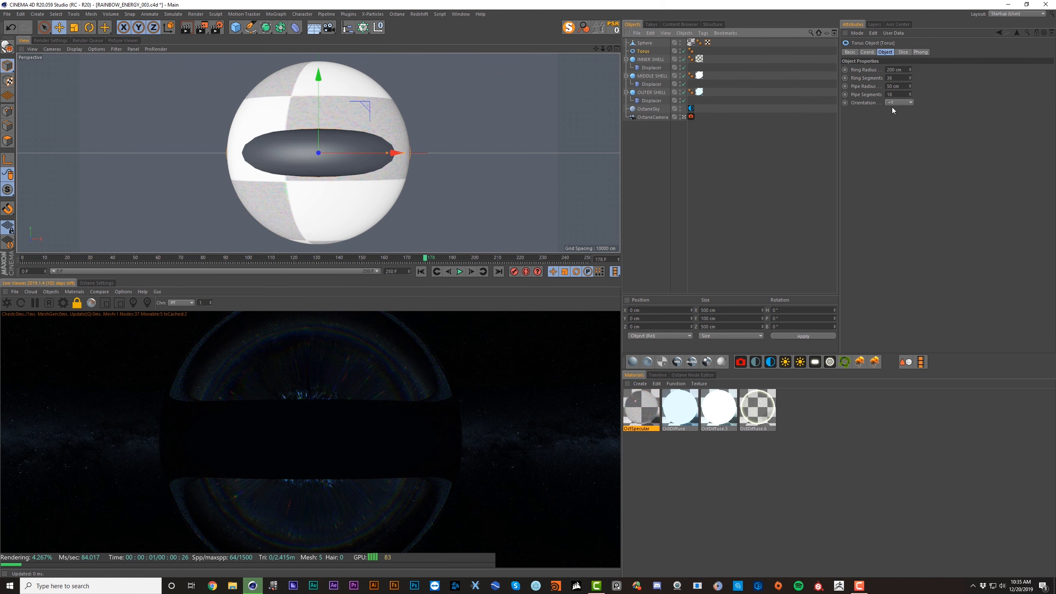
left_click(897, 102)
left_click(900, 143)
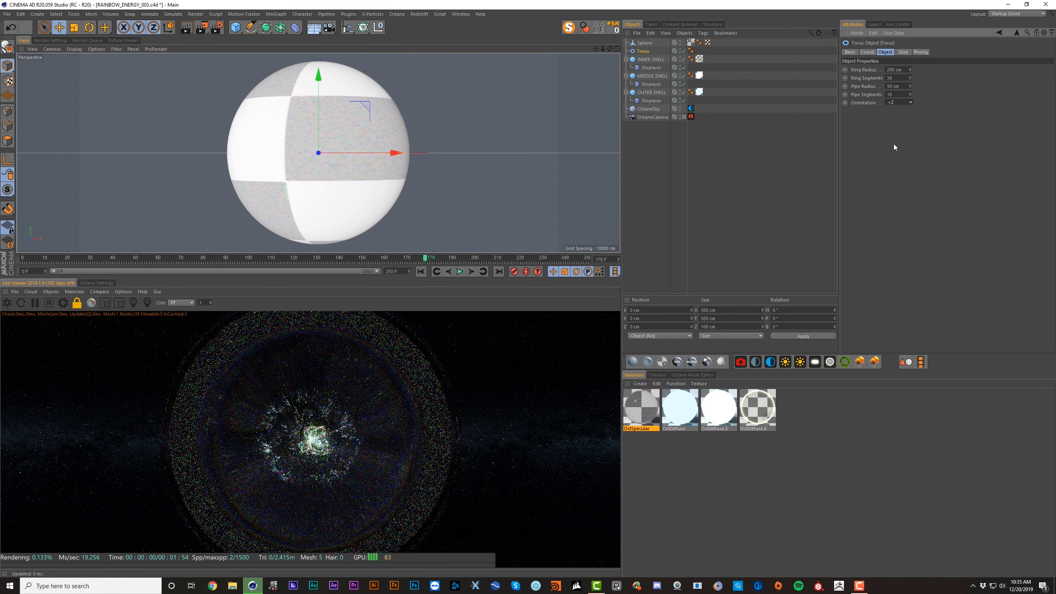
Step: Move the torus to about -266 cm in Z, with a pipe radius of about 86 cm and 161 ring segments
left_click_drag(300, 157, 318, 160)
mouse_move(458, 153)
left_mouse_down()
mouse_move(489, 159)
mouse_move(464, 158)
mouse_move(478, 154)
left_mouse_up()
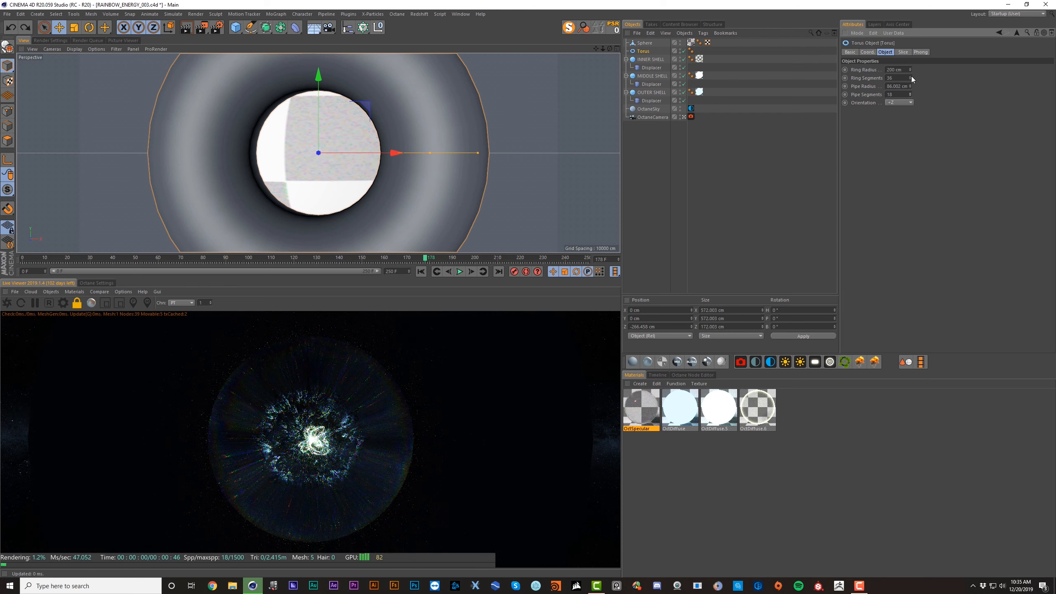
left_click_drag(911, 76, 911, 50)
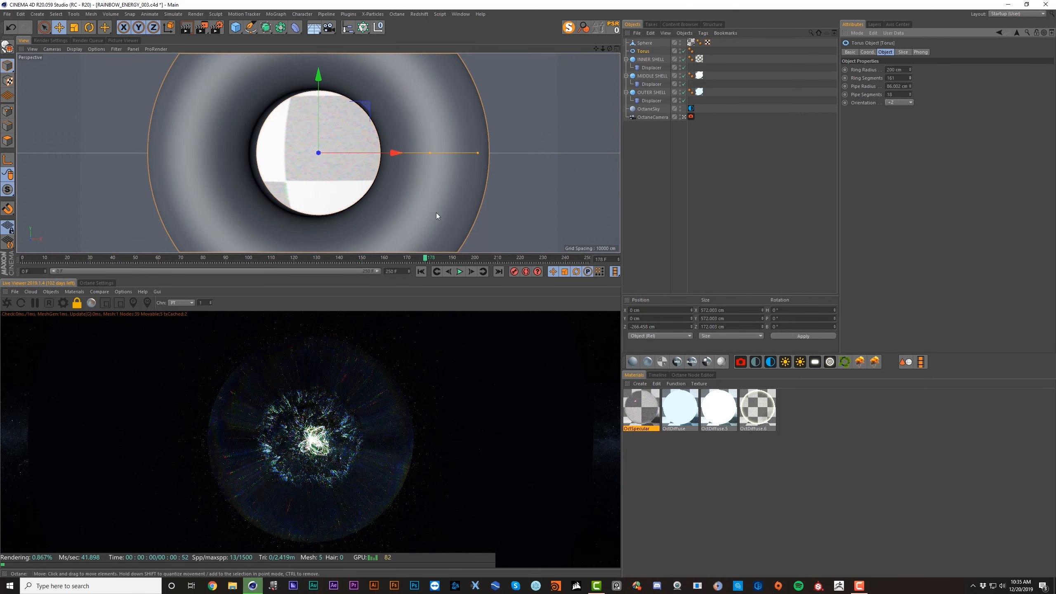
Step: Create an Octane glossy material with a black diffuse color and an index of 1, and apply it to the torus
left_click(634, 362)
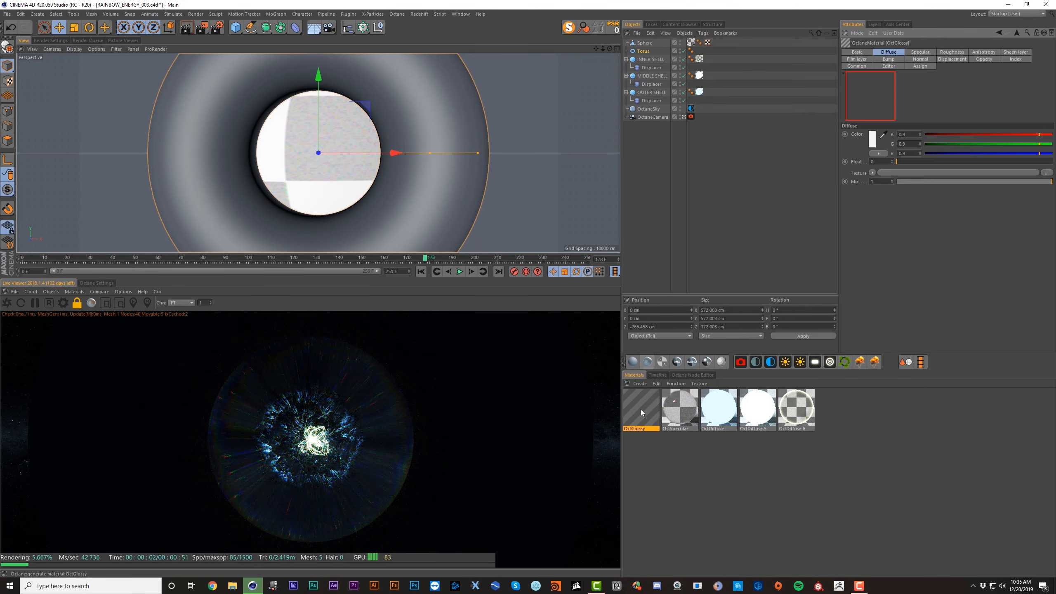
left_click(872, 138)
left_click(854, 174)
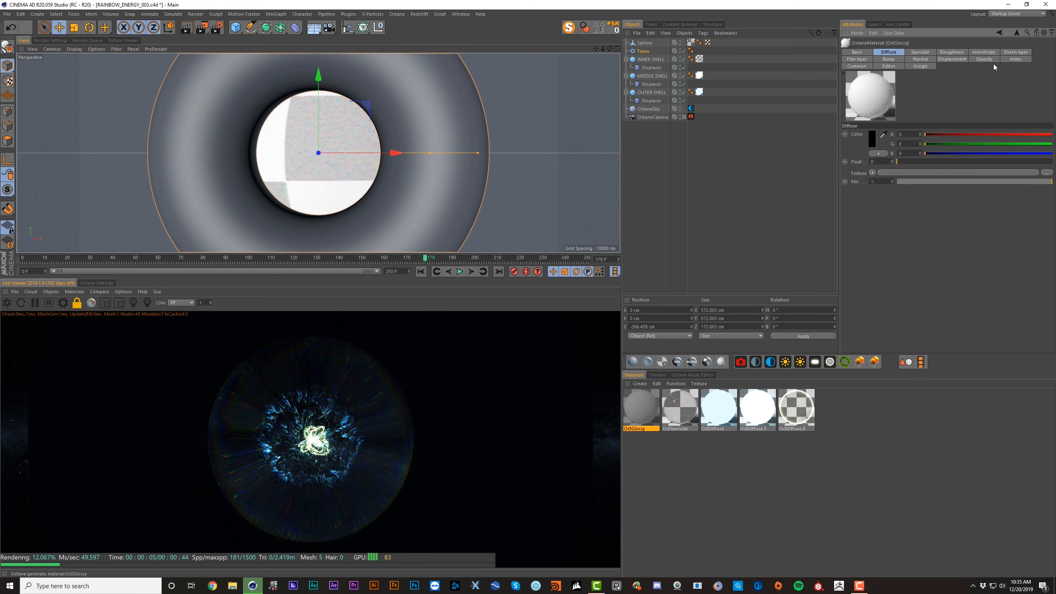
left_click(1016, 58)
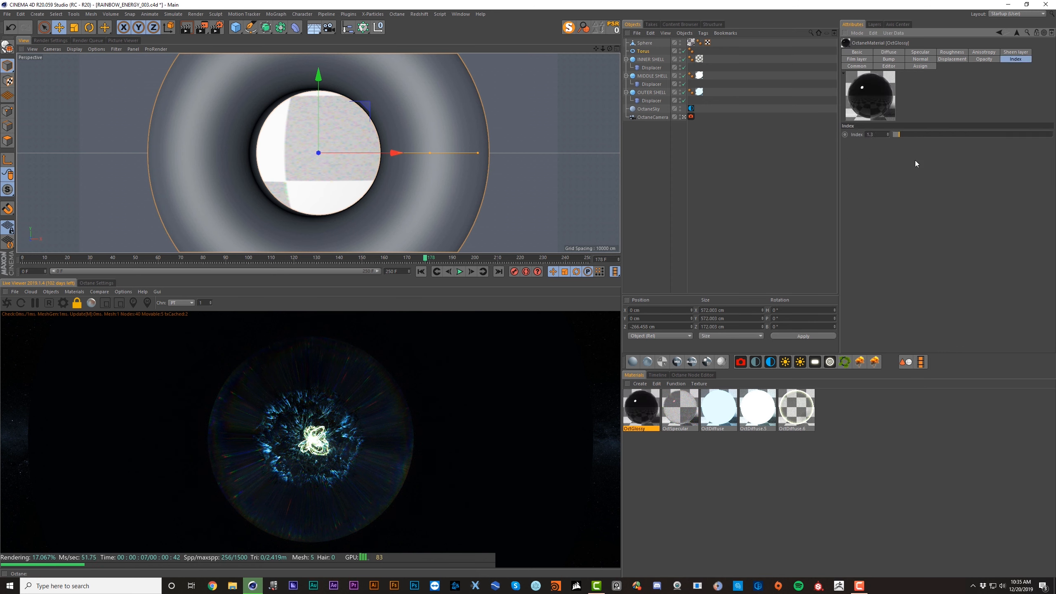
left_click(892, 135)
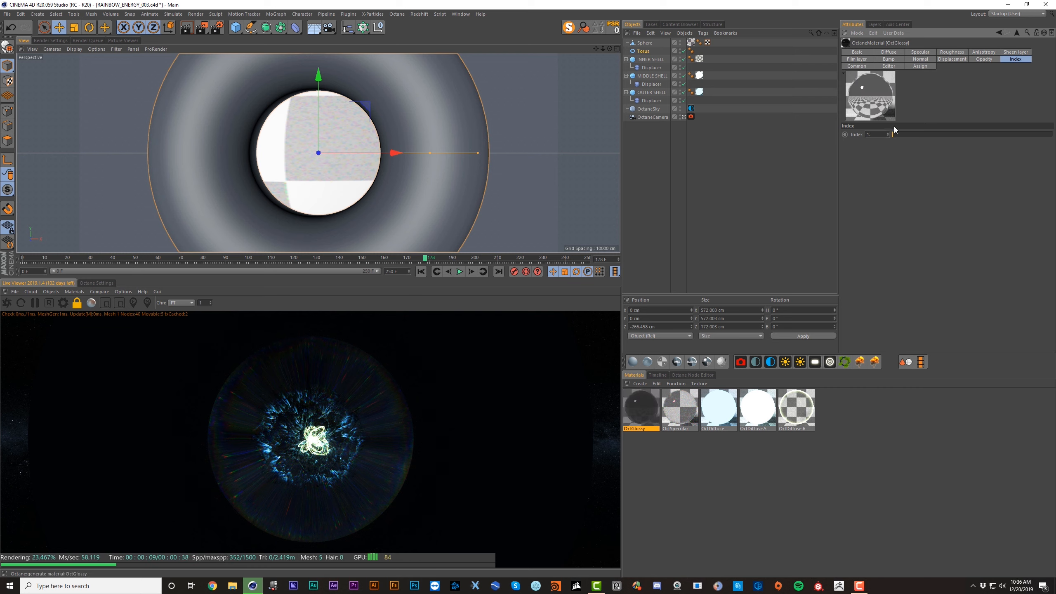
left_click_drag(641, 412, 644, 51)
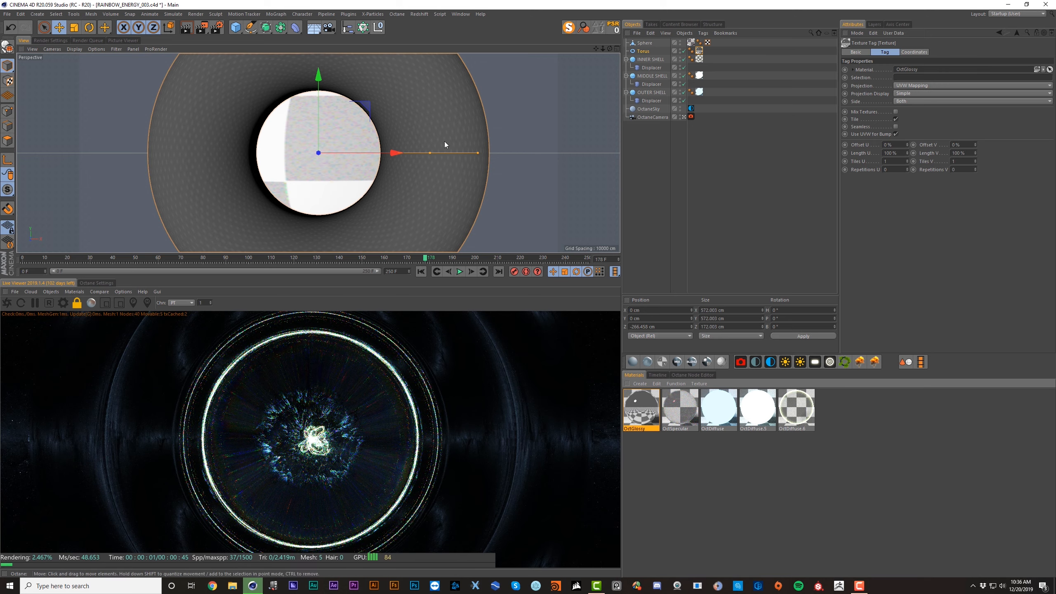
Step: Scale the torus up uniformly to about 1162 cm across so it surrounds the glass sphere
key("t")
left_click_drag(484, 97, 632, 100)
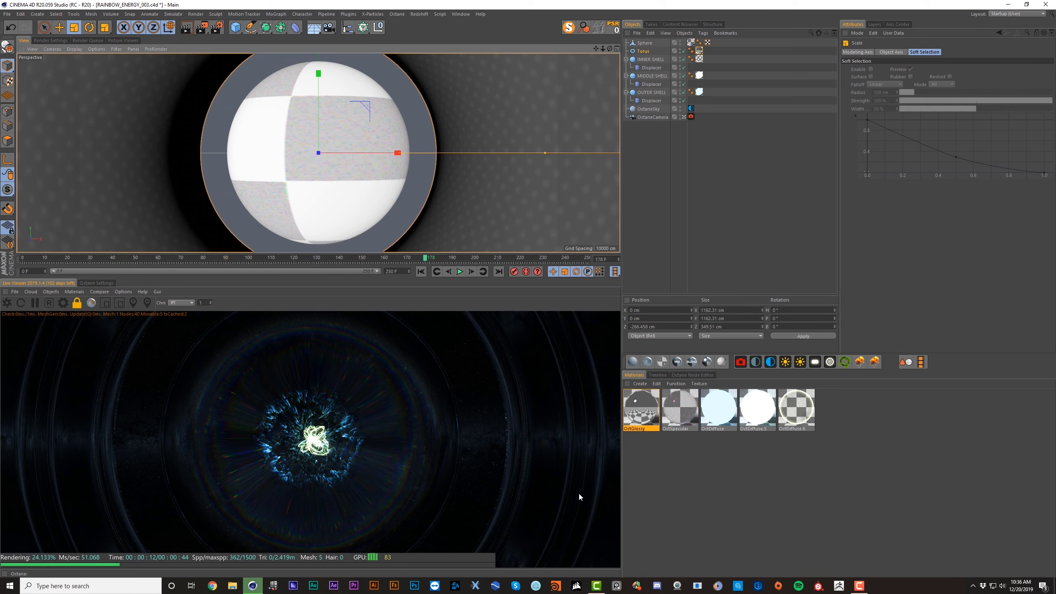
key("e")
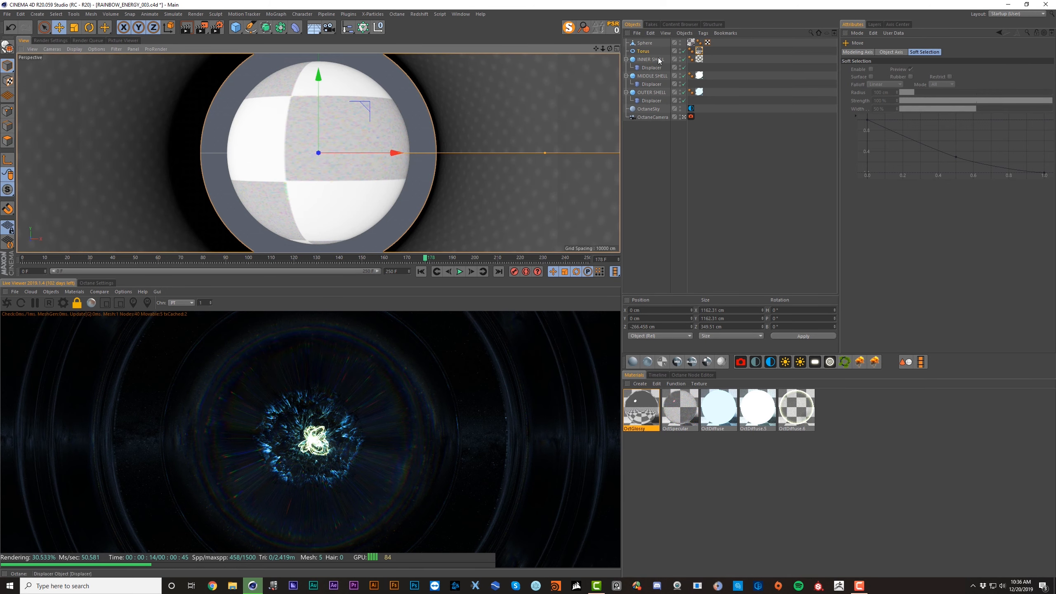
Step: Duplicate the torus, move the copy to about -226 cm in Z, and scale it down uniformly to about 473 cm across
key("ctrl+c")
key("ctrl+v")
left_click_drag(308, 154, 382, 151)
left_click_drag(540, 153, 514, 152)
key("t")
left_click_drag(476, 105, 308, 150)
key("e")
key("t")
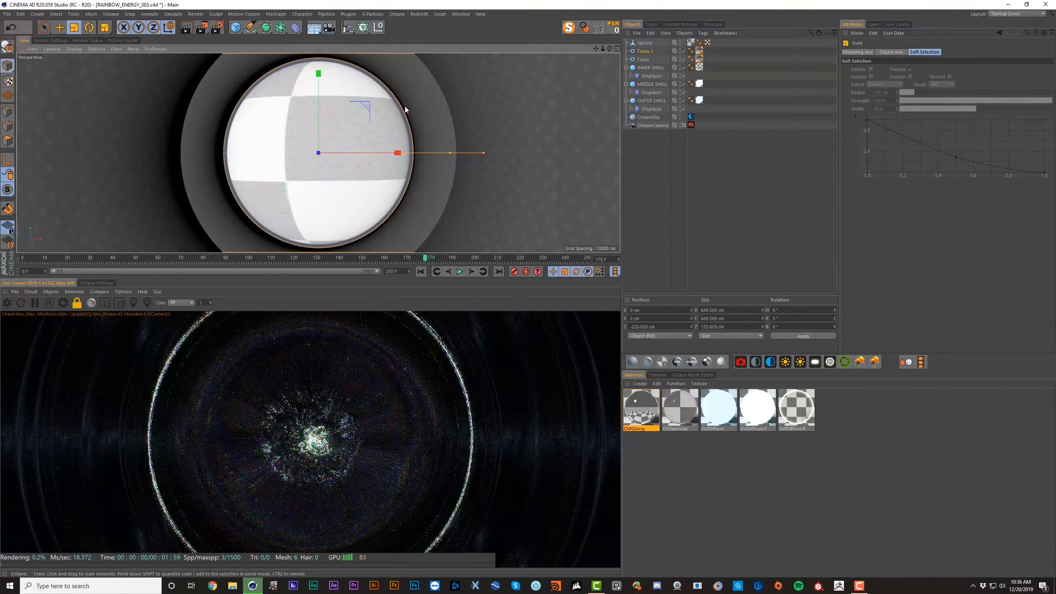
left_click_drag(405, 107, 334, 136)
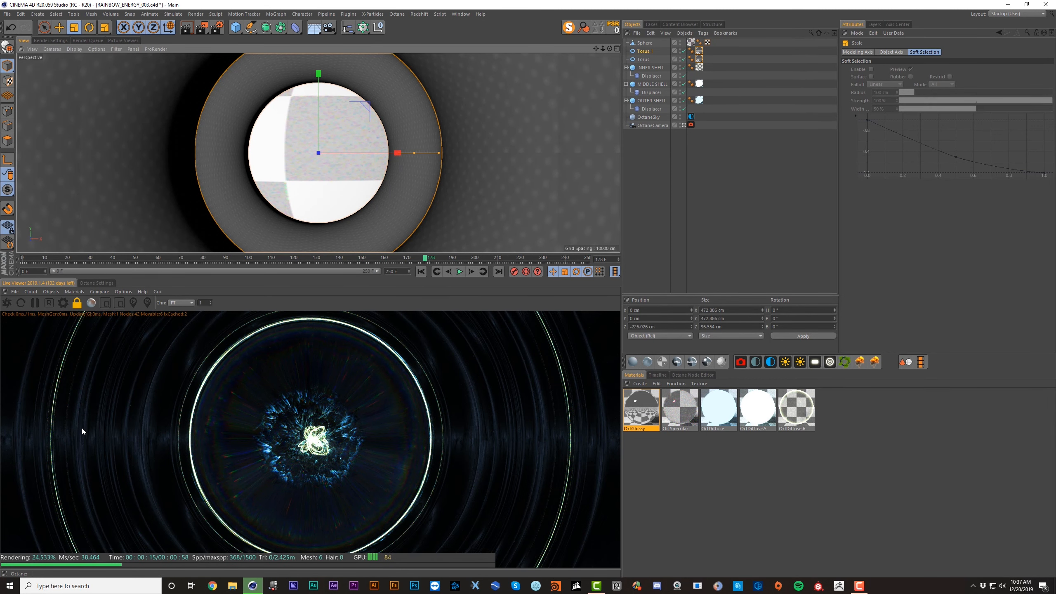
Step: Group the inner, middle and outer shells under one null and name it DISPLACERS
left_click(650, 67)
left_click(656, 99, "shift")
key("alt+g")
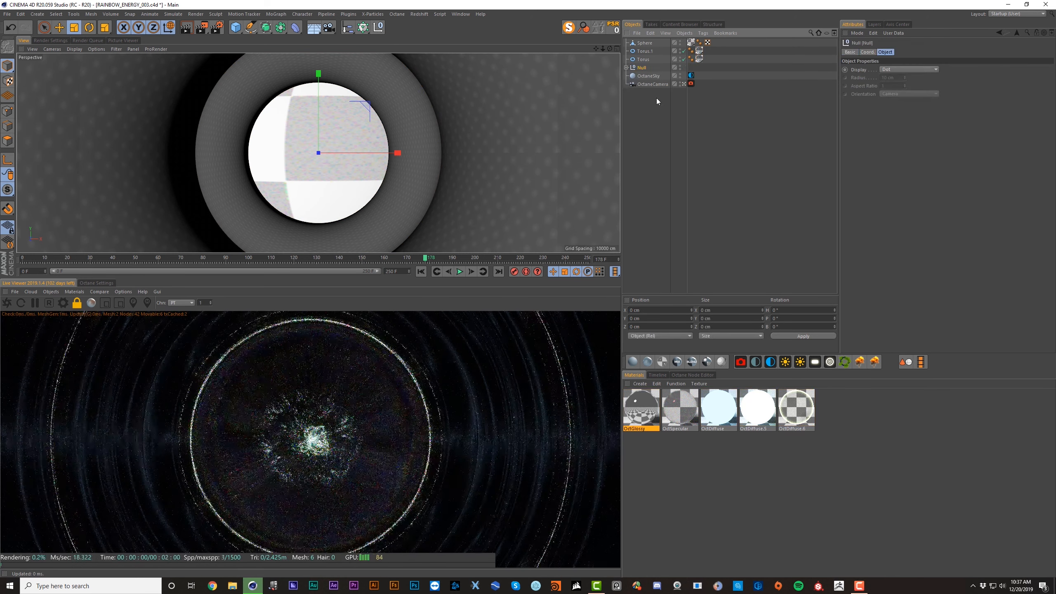
double_click(640, 67)
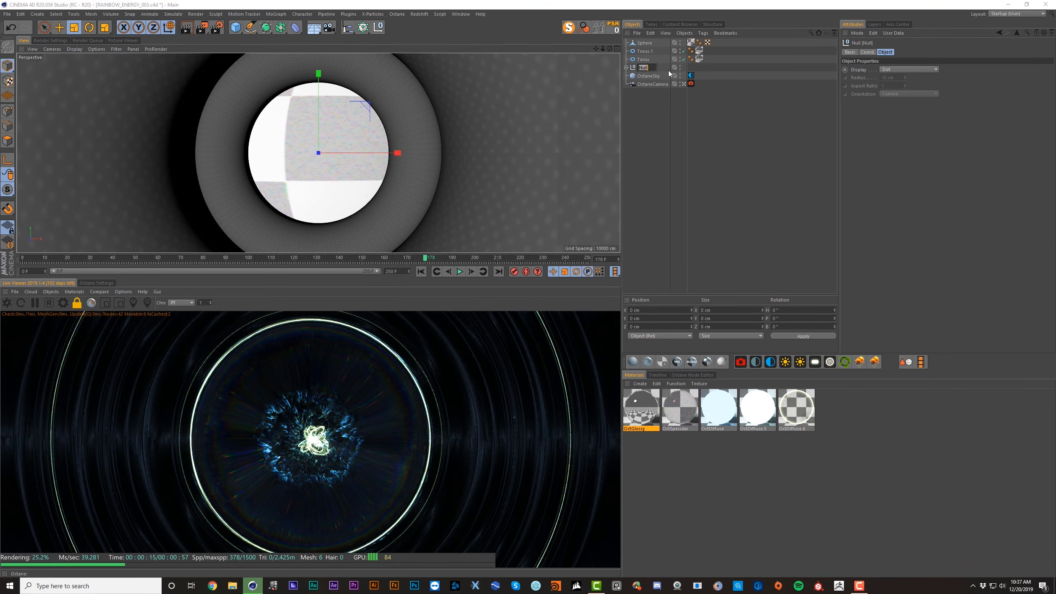
type("DE")
left_click(688, 96)
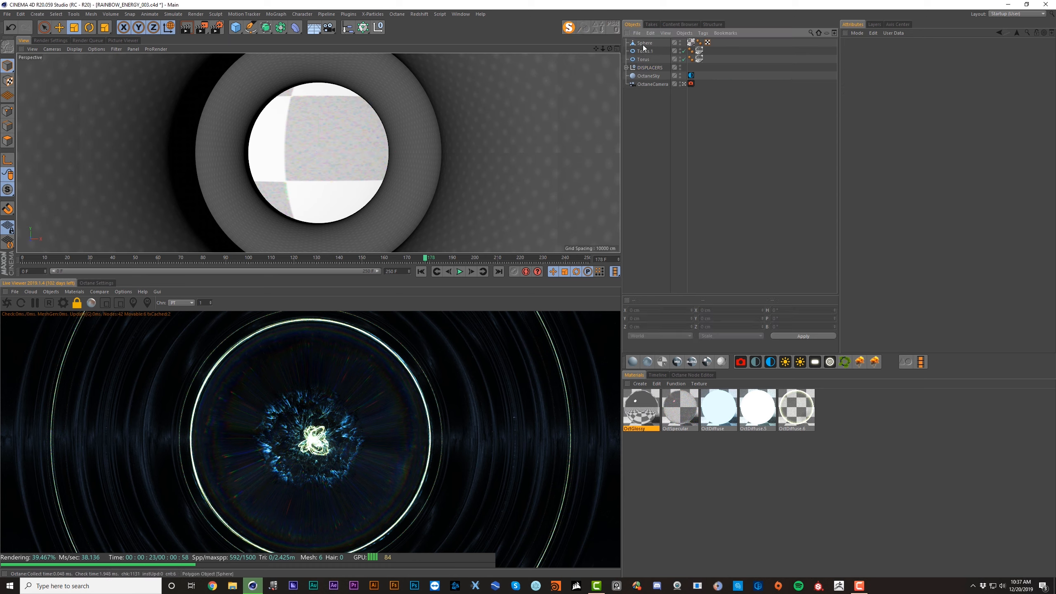
Step: Duplicate the glass sphere, move the copy to about -334 cm in Z, and stretch its depth to about 254 cm
left_click_drag(643, 44, 645, 41, "ctrl")
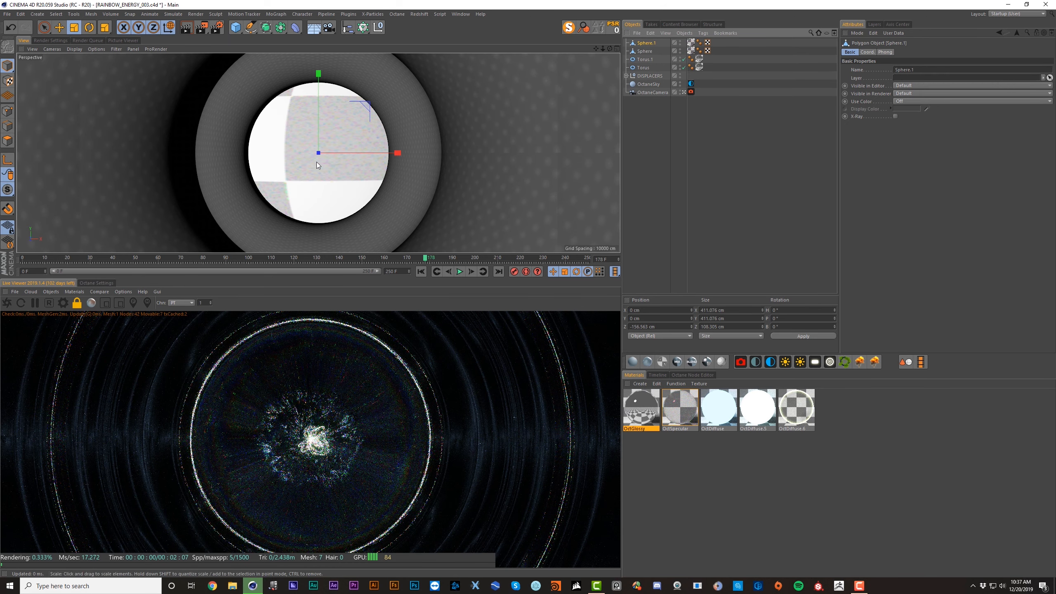
key("e")
left_click_drag(318, 155, 243, 165)
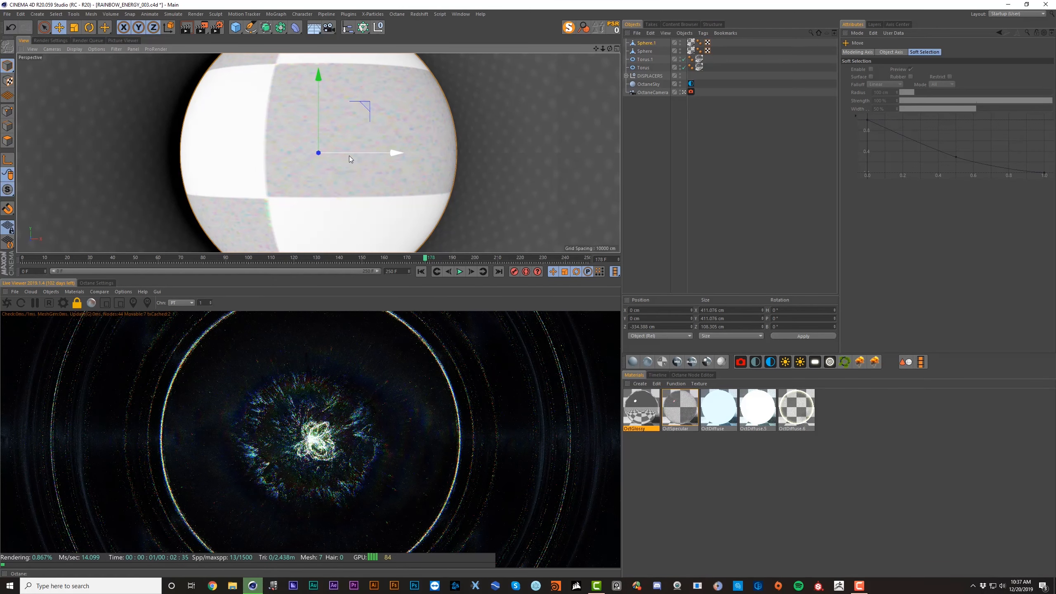
key("t")
left_click_drag(318, 152, 413, 185)
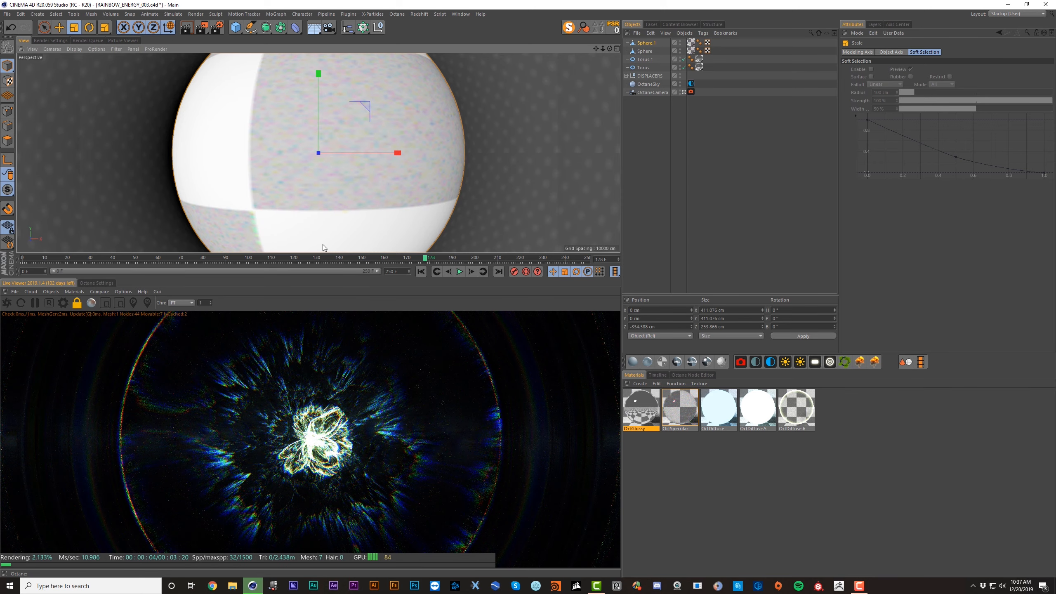
scroll(355, 141, "down", 5)
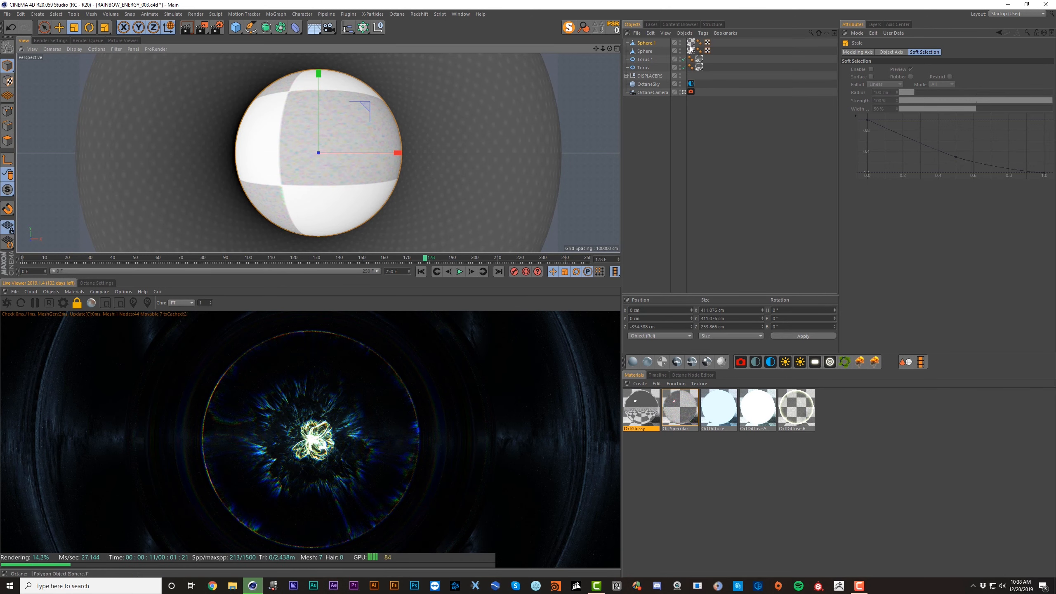
Step: Load Vision X - Rec.709.cube as the custom LUT in the Octane camera's imager settings
left_click(691, 92)
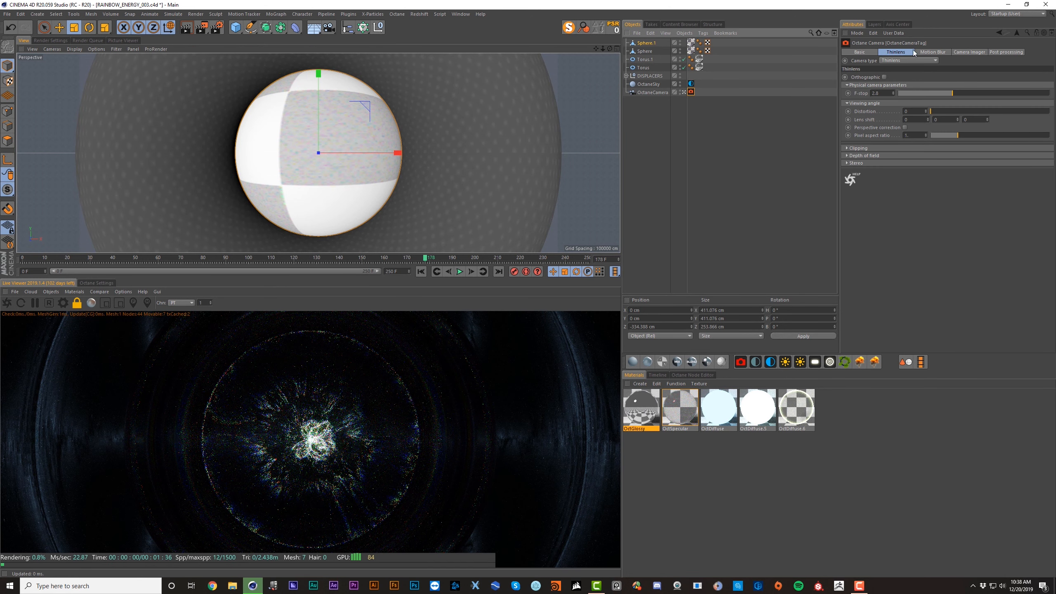
left_click(956, 52)
left_click(856, 151)
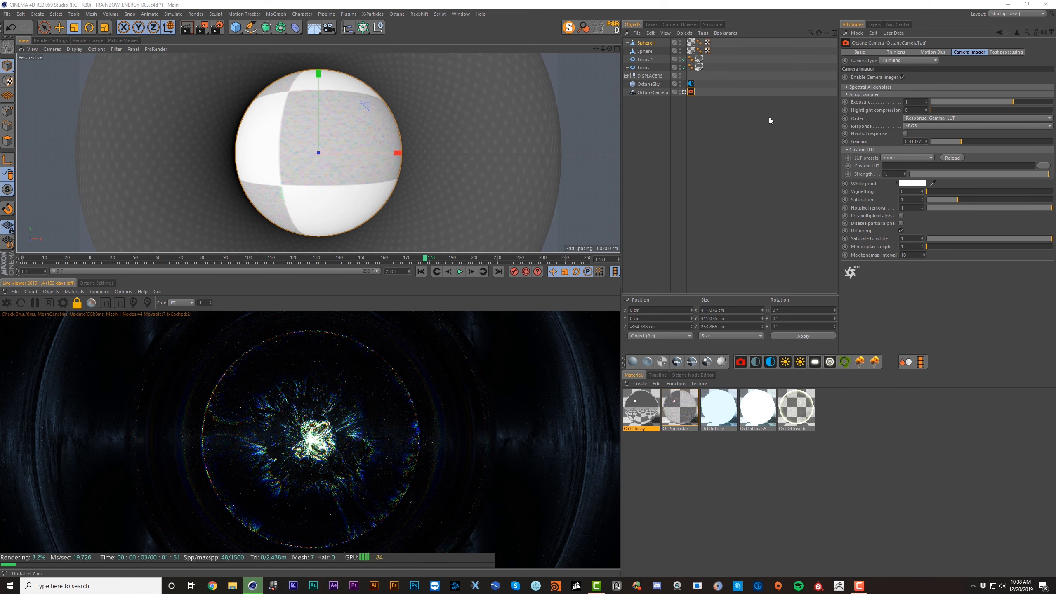
left_click(516, 285)
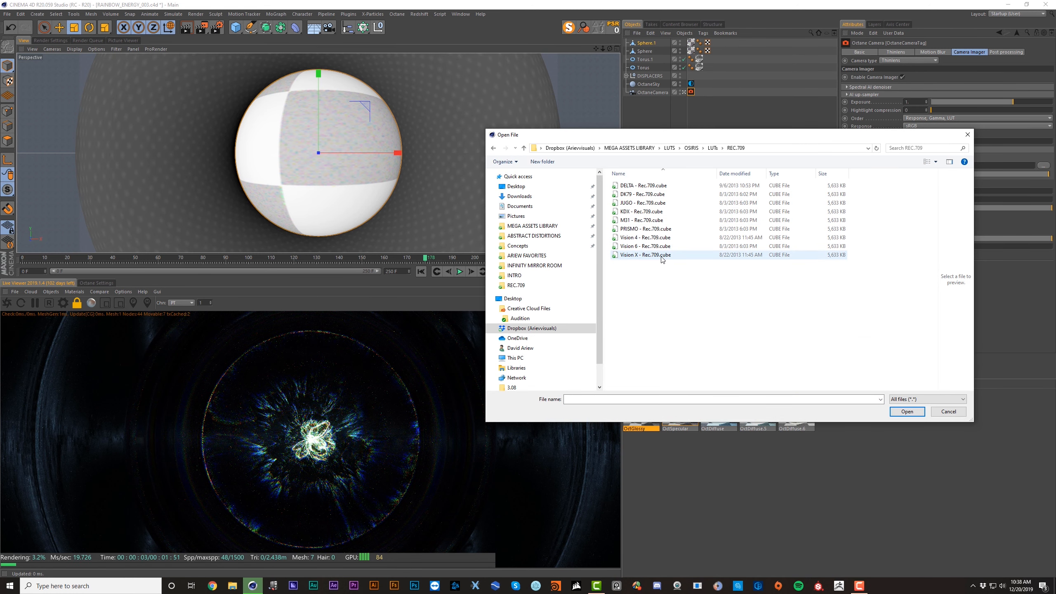
double_click(661, 256)
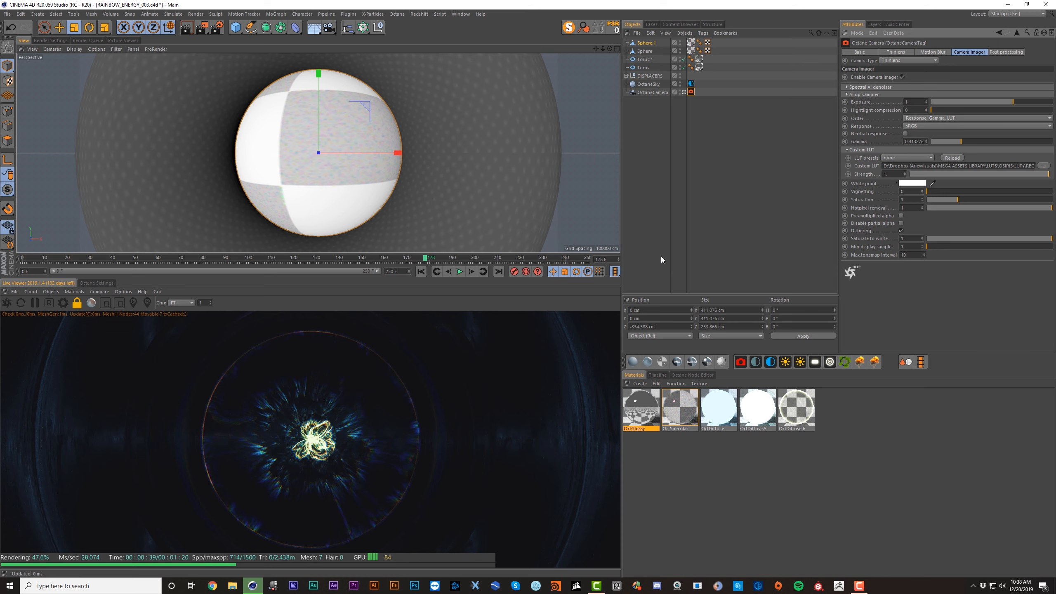
Step: Try the Vision 6 - Rec.709.cube LUT on the camera and undo the last LUT strength change
left_click(1043, 166)
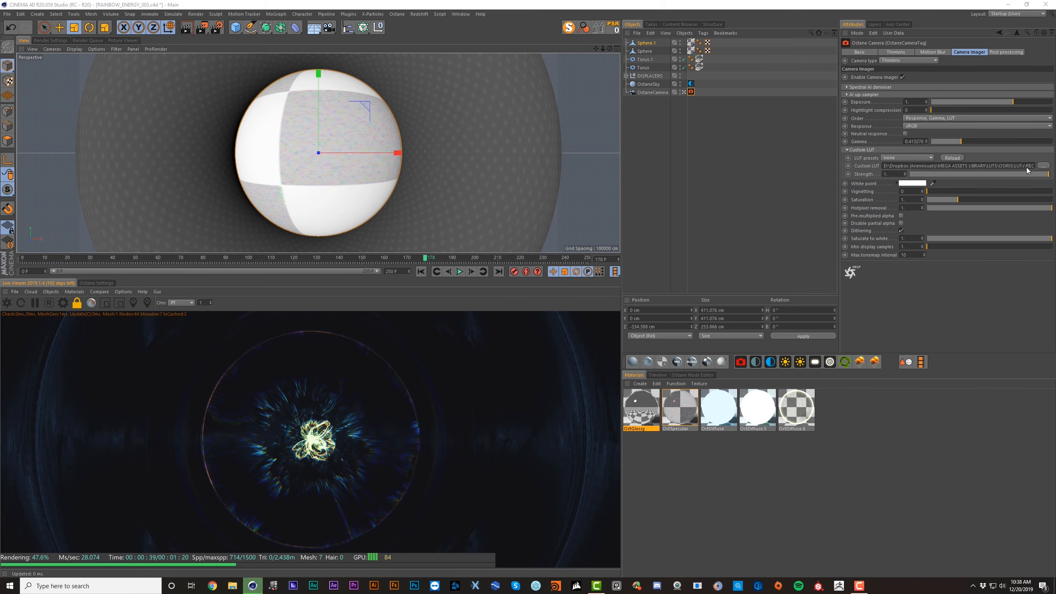
double_click(640, 246)
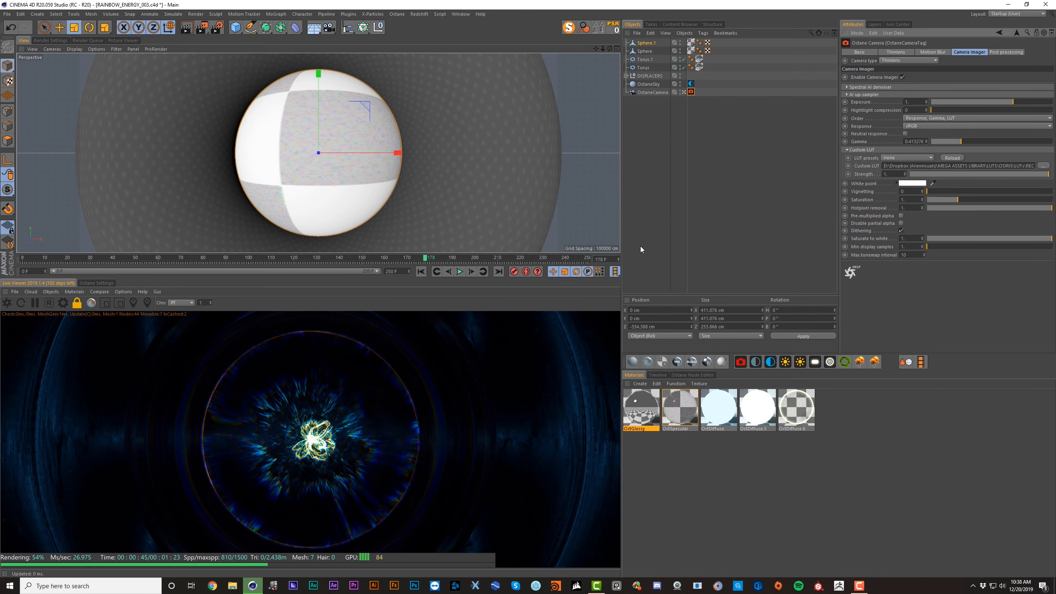
left_click(910, 174)
key("ctrl+z")
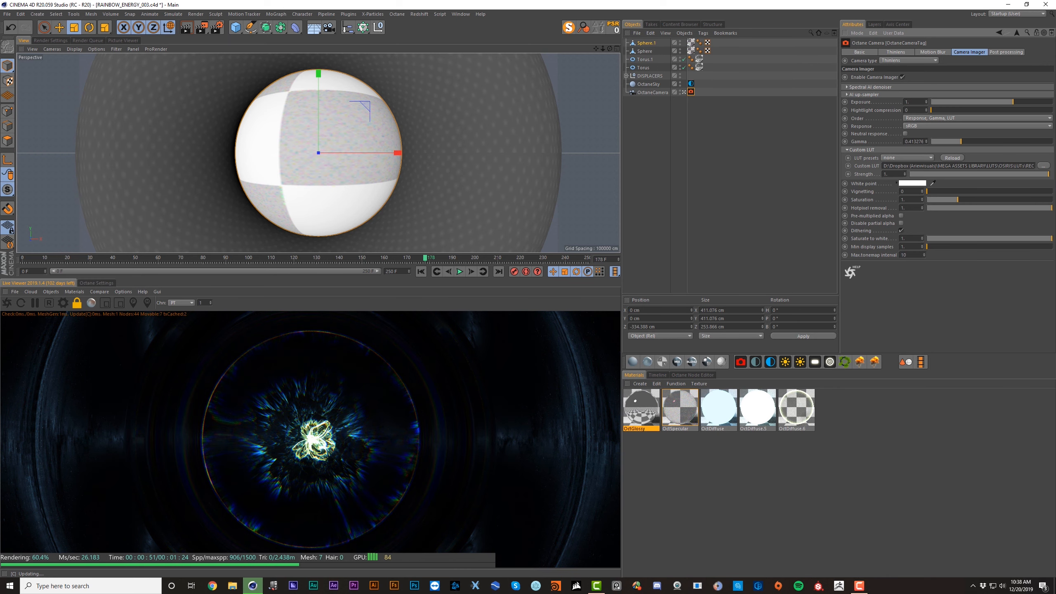
Step: Load the Vision 4 - Rec.709.cube LUT at about 0.53 strength, with gamma about 0.58 and highlight compression about 0.68
left_click(1043, 166)
left_click(639, 237)
double_click(639, 238)
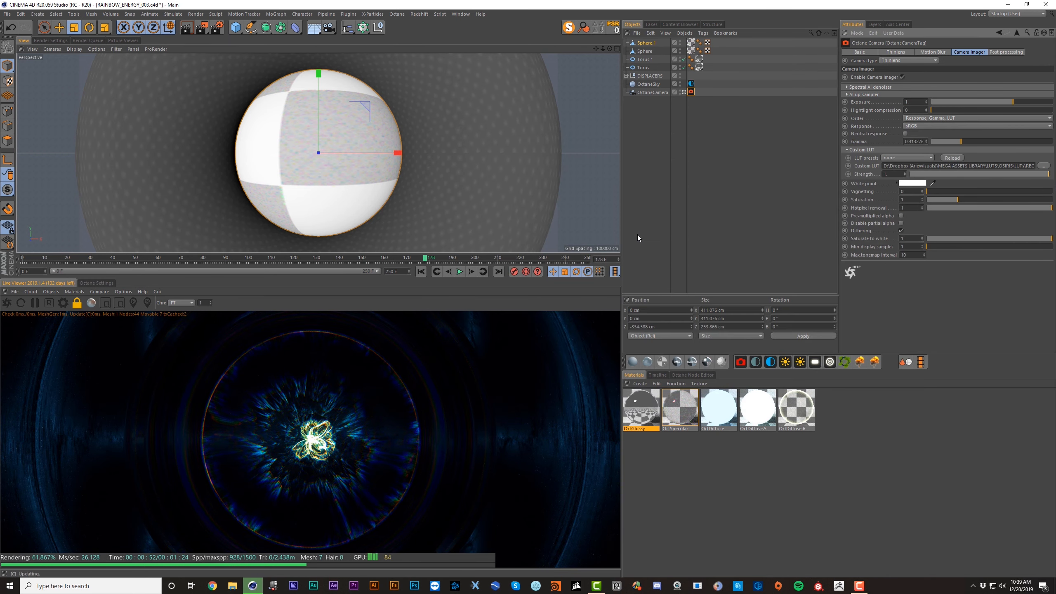
left_click(983, 174)
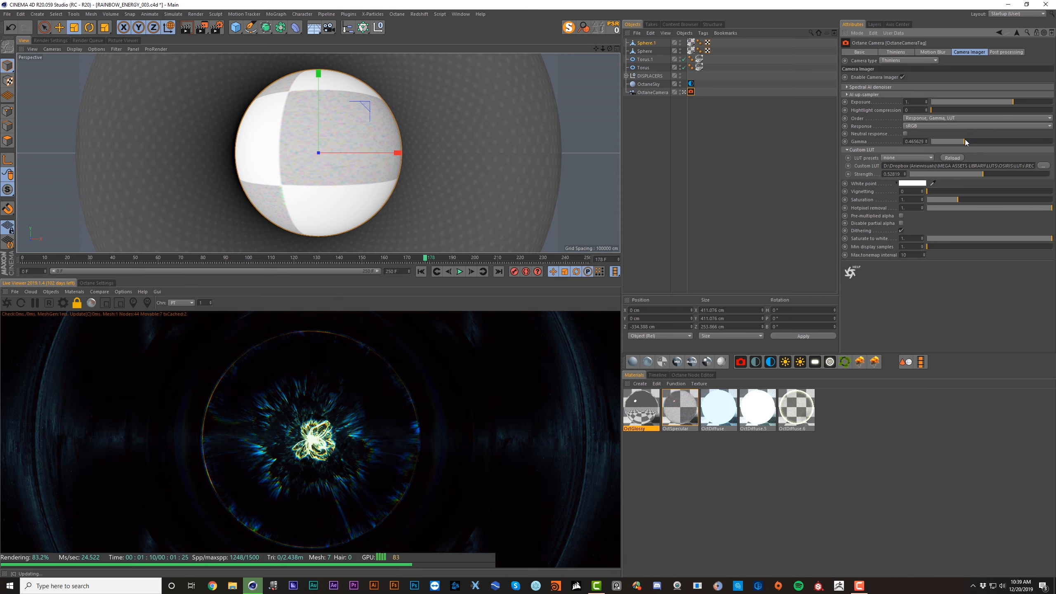
left_click_drag(965, 142, 998, 111)
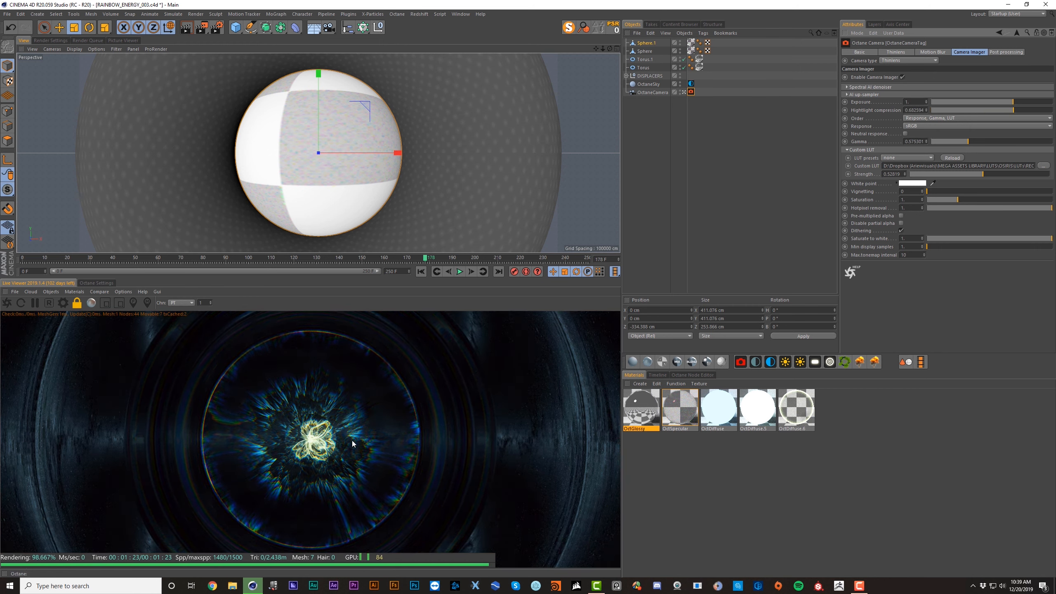
Step: Try scaling the duplicated glass sphere up uniformly to about 536 cm across, and undo it
key("t")
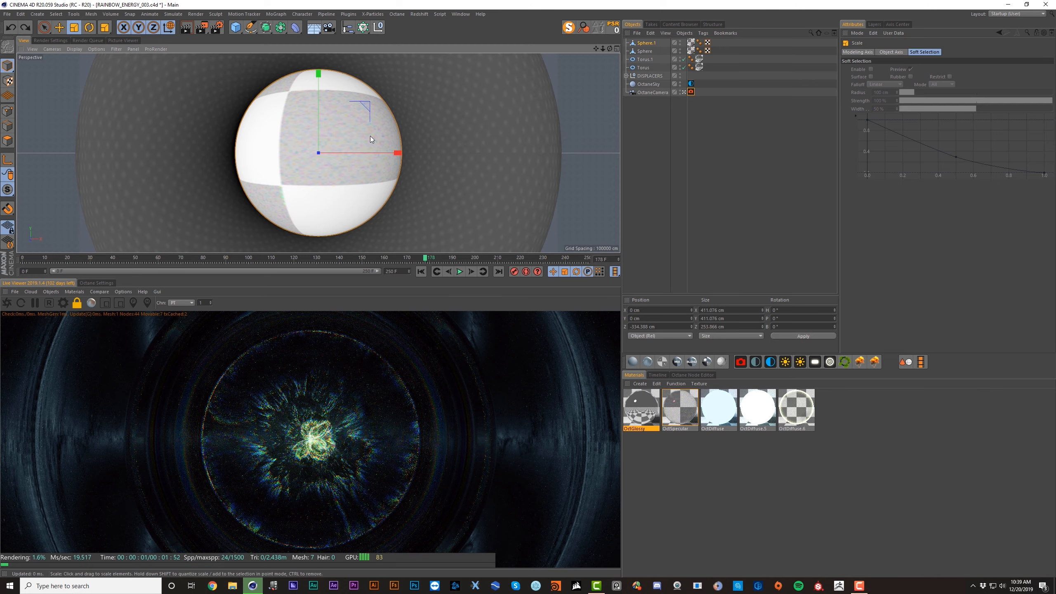
left_click_drag(398, 115, 533, 107)
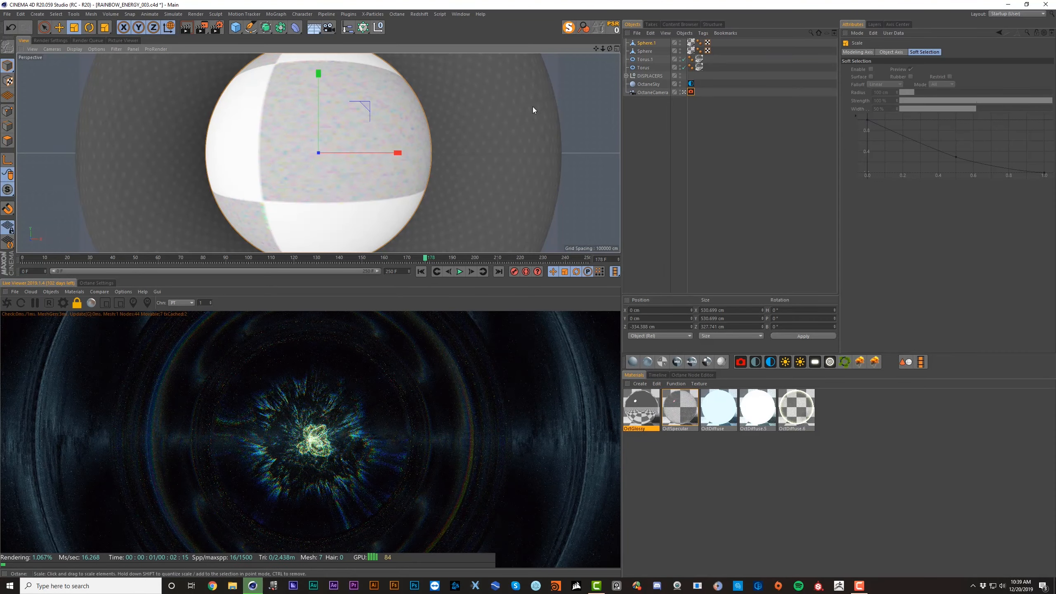
key("ctrl+z")
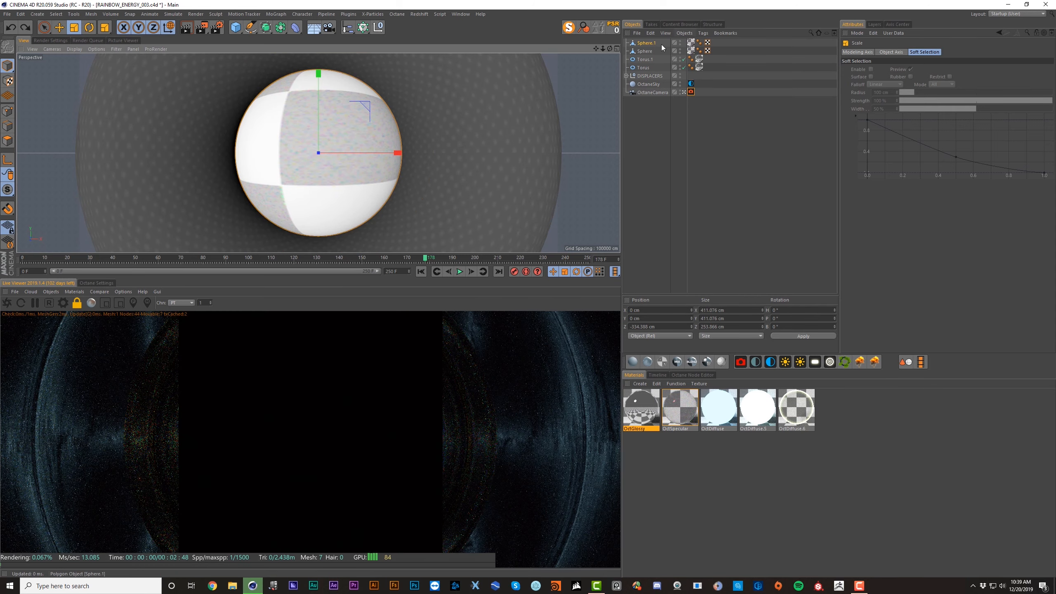
Step: Set the inner shell displacer's height to 25 cm and switch its noise shader to a different noise type
scroll(316, 150, "up", 8)
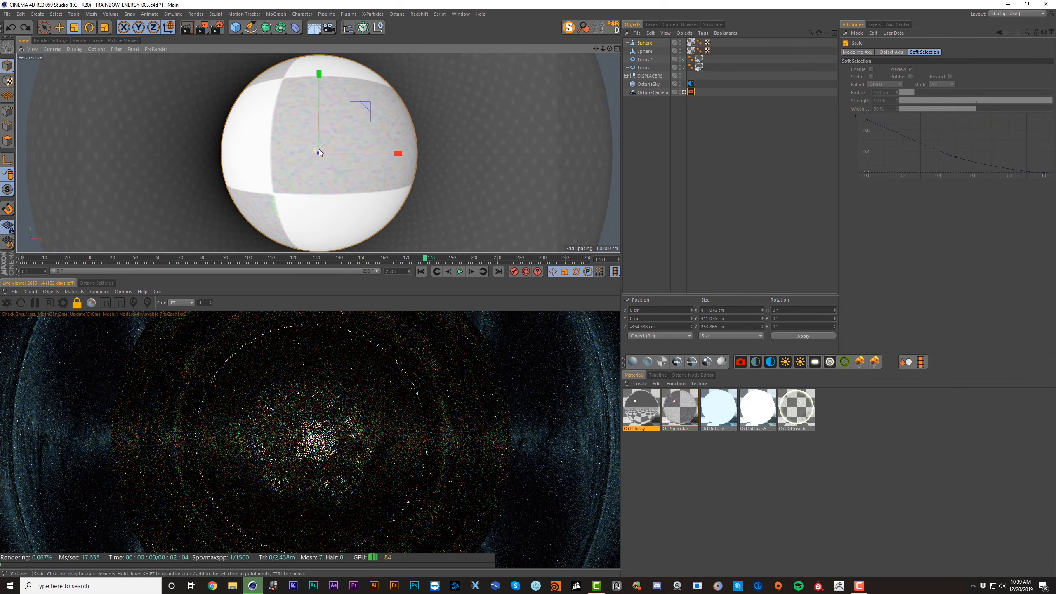
scroll(330, 146, "down", 1)
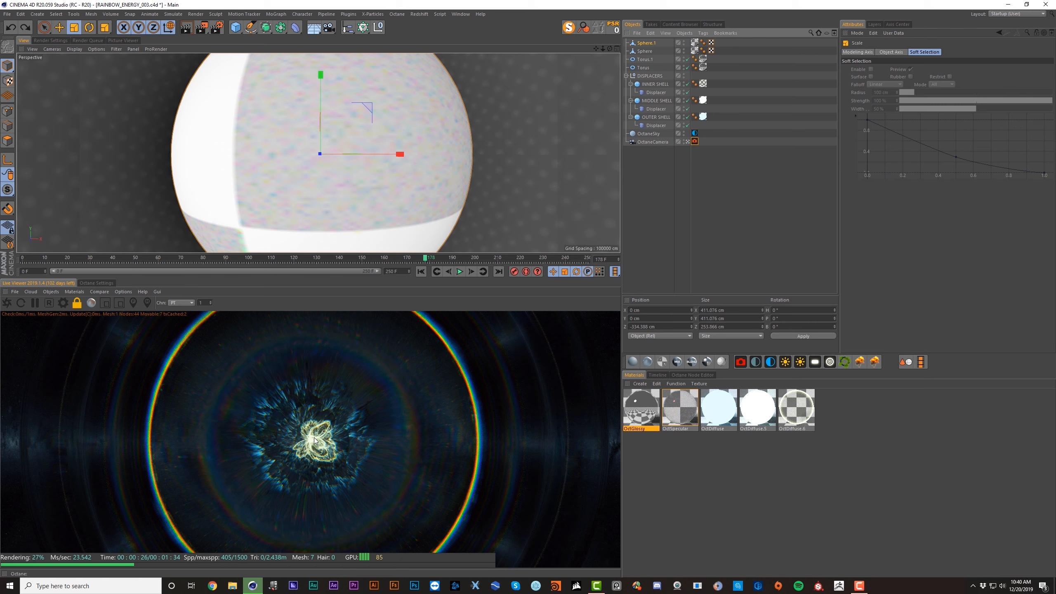
left_click(656, 84)
left_click(656, 92)
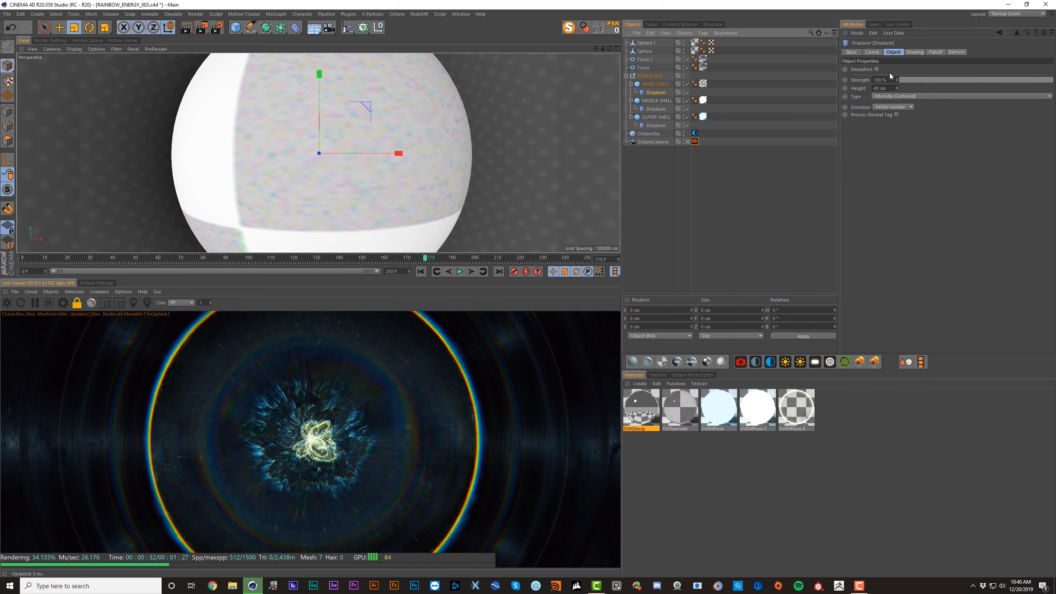
double_click(893, 88)
type("25")
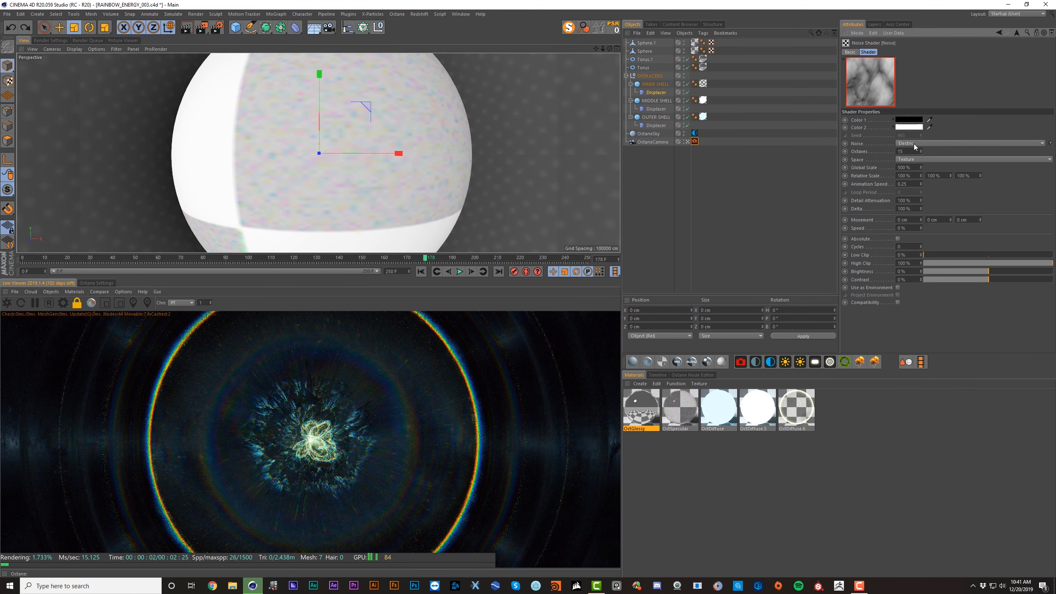
left_click(914, 143)
left_click(916, 267)
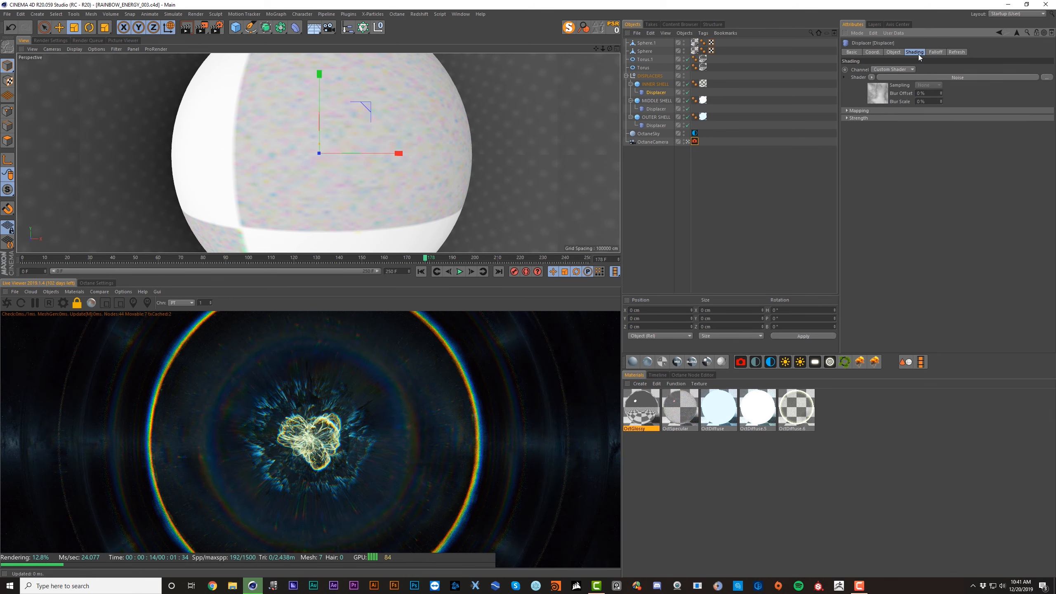
Step: Open the inner shell material's node graph and set the Gaussian spectrum's wavelength to about 0.22
left_click(796, 407)
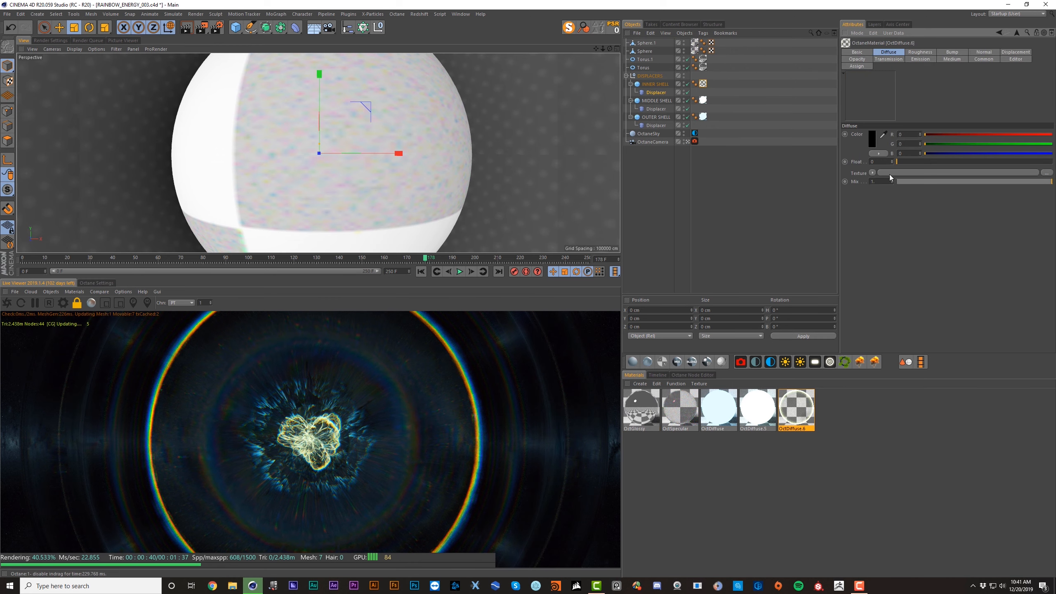
left_click(692, 375)
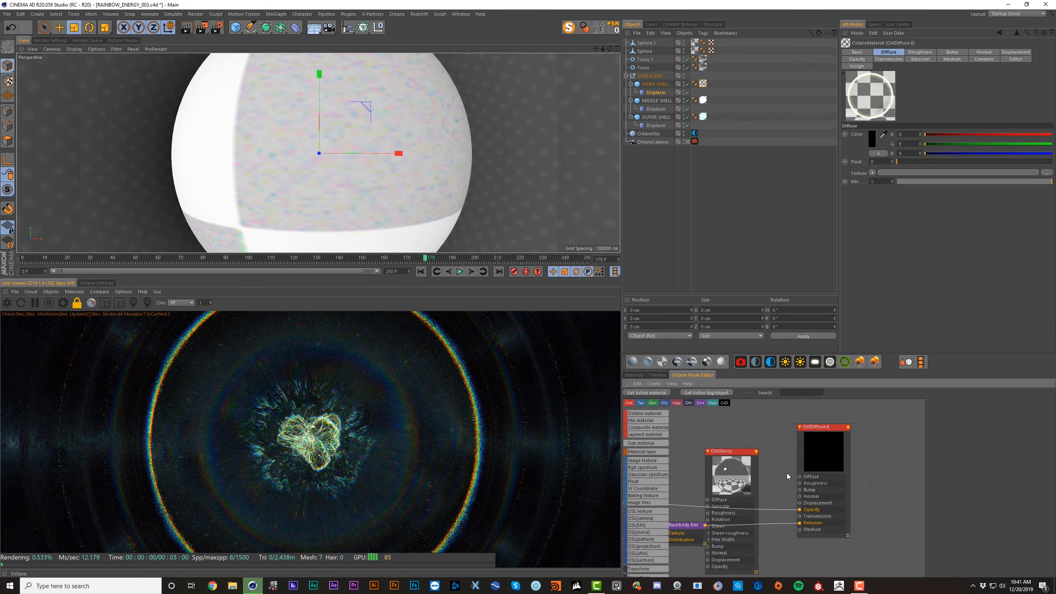
left_click(642, 394)
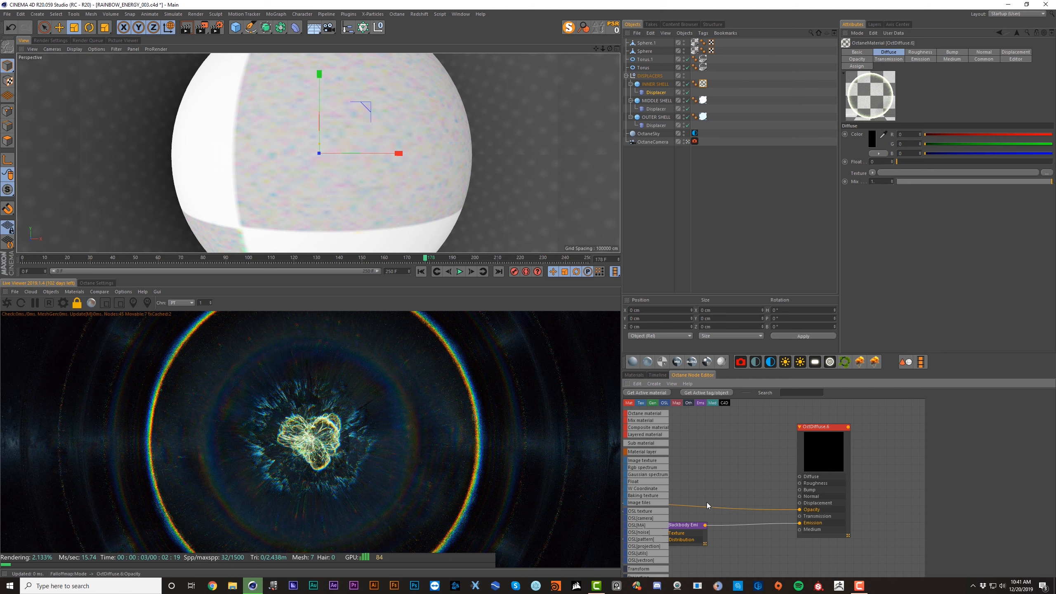
middle_click_drag(708, 497, 850, 443)
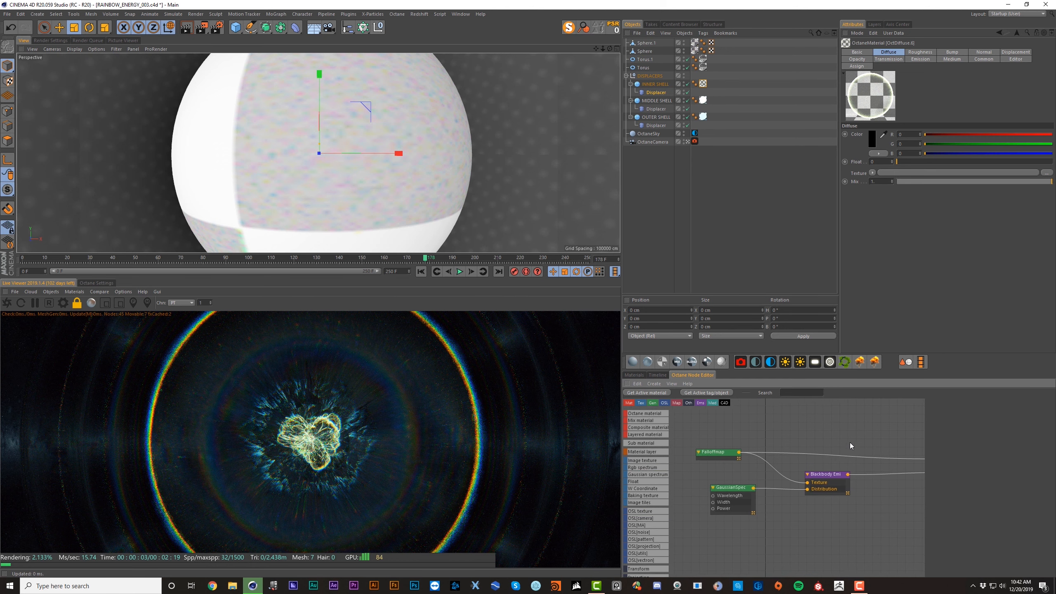
left_click(734, 503)
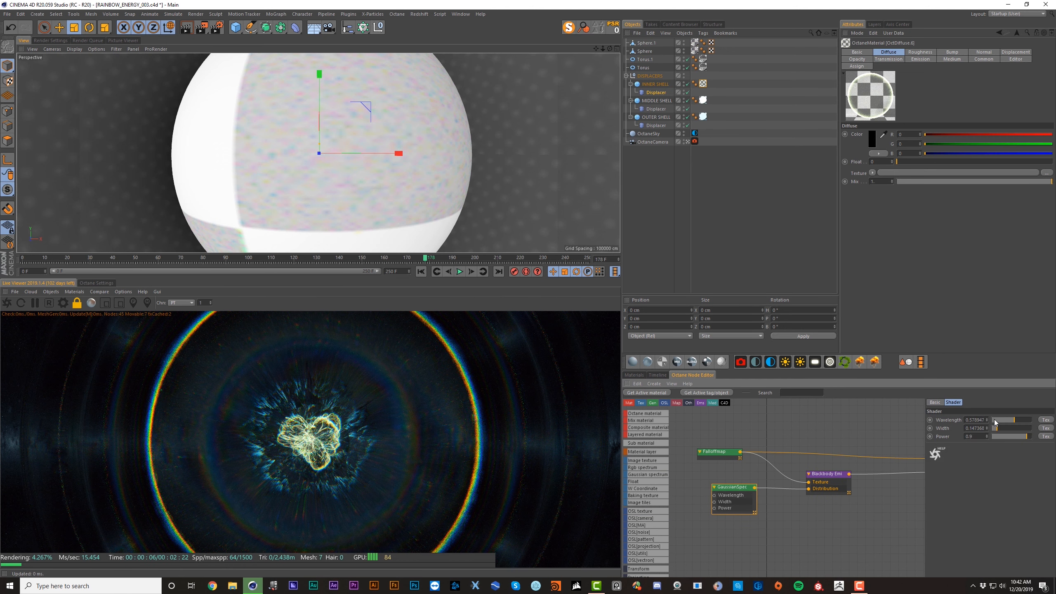
left_click_drag(995, 421, 1001, 421)
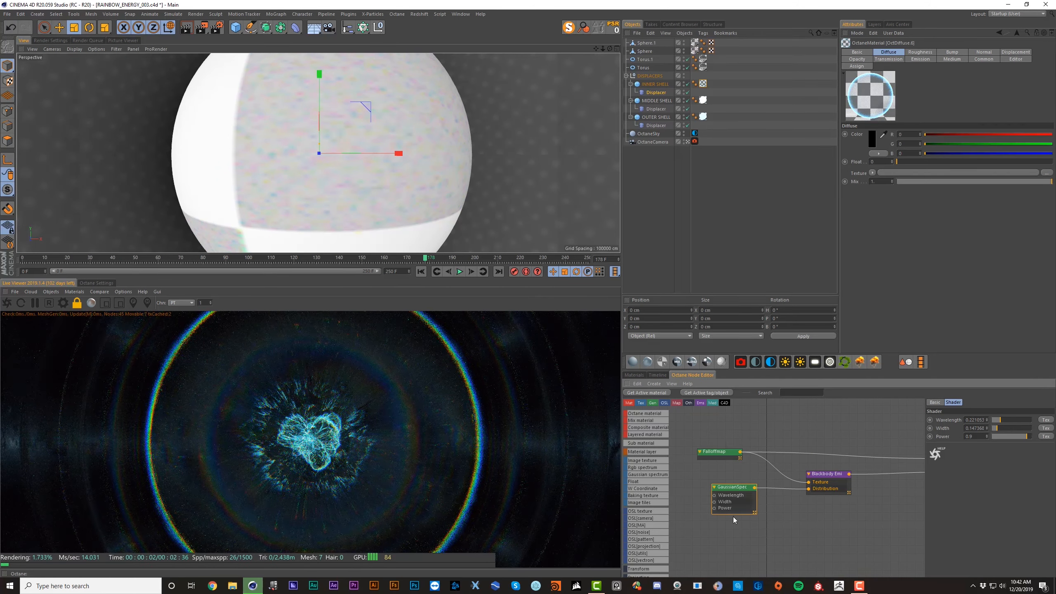
Step: Replace the Gaussian spectrum node with an RGB spectrum node feeding the blackbody emission's distribution
key("Delete")
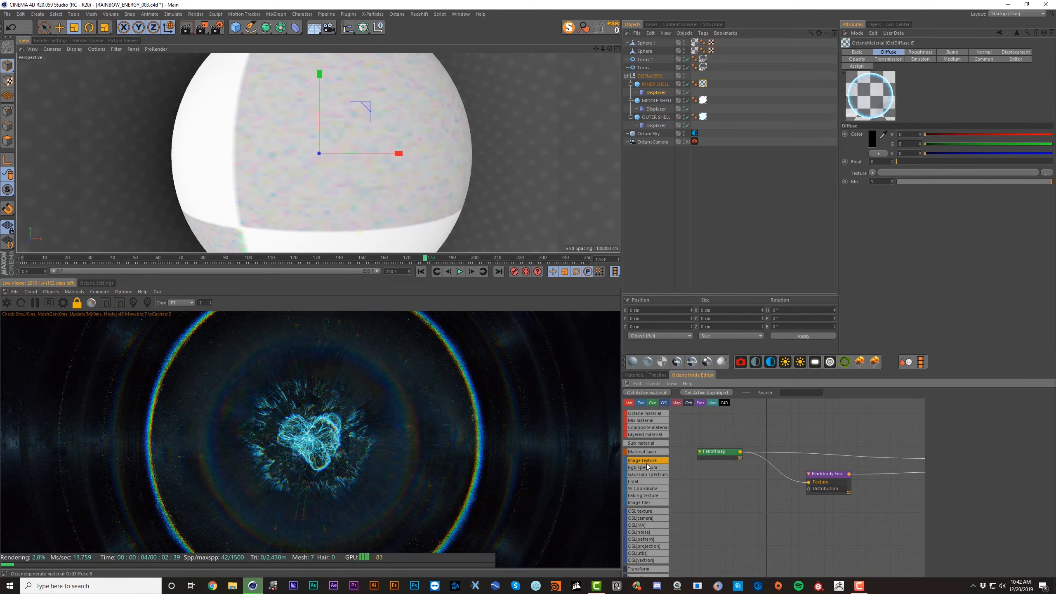
left_click_drag(808, 494, 807, 493)
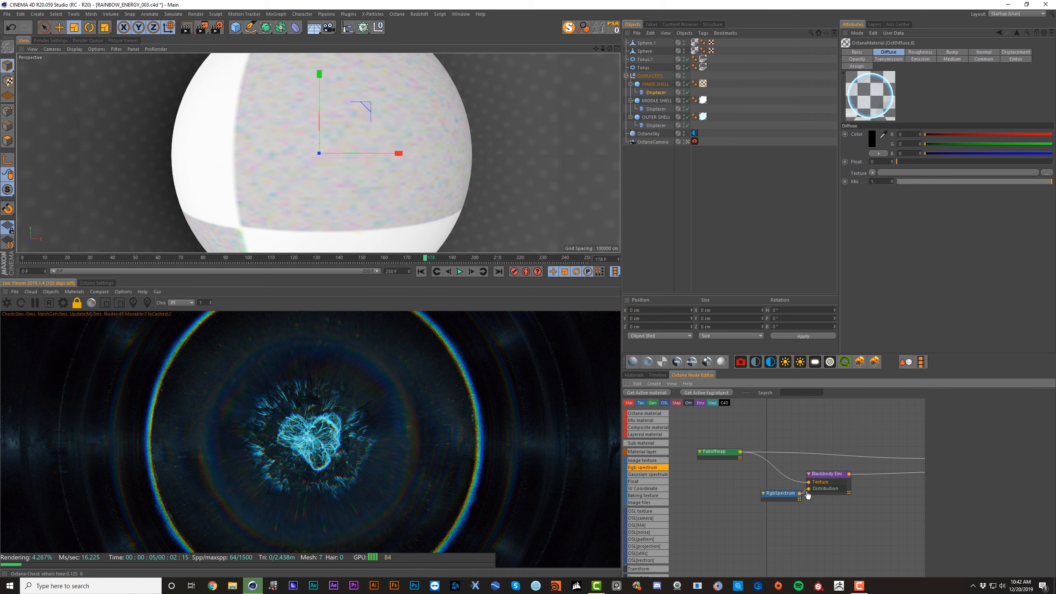
Step: Try a saturated purple and a lighter lavender as the RGB spectrum color driving the inner shell's blackbody emission
left_click(953, 427)
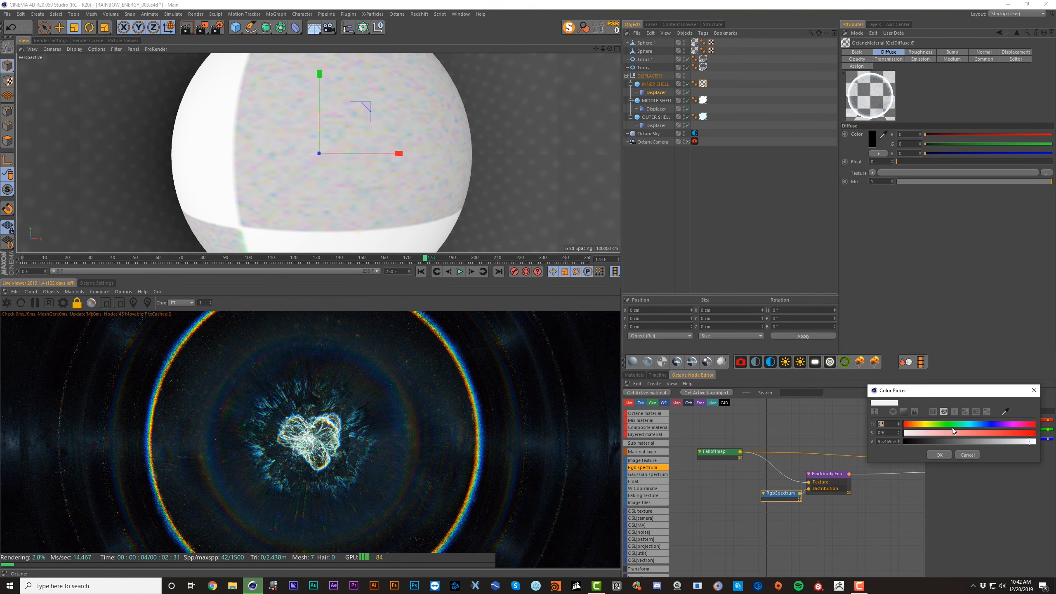
left_click(948, 454)
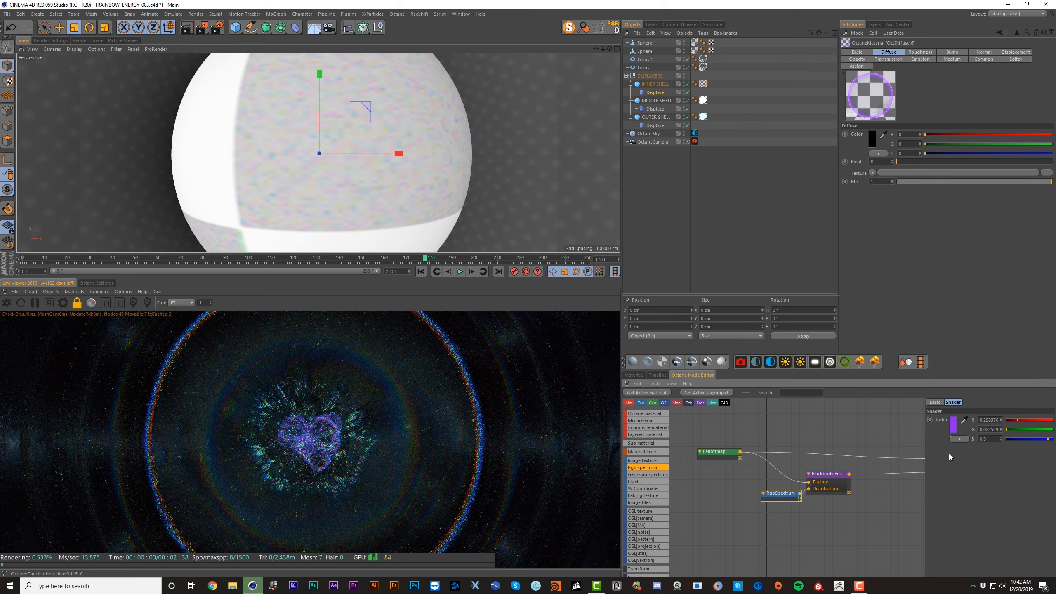
left_click(953, 424)
left_click(961, 431)
left_click(940, 456)
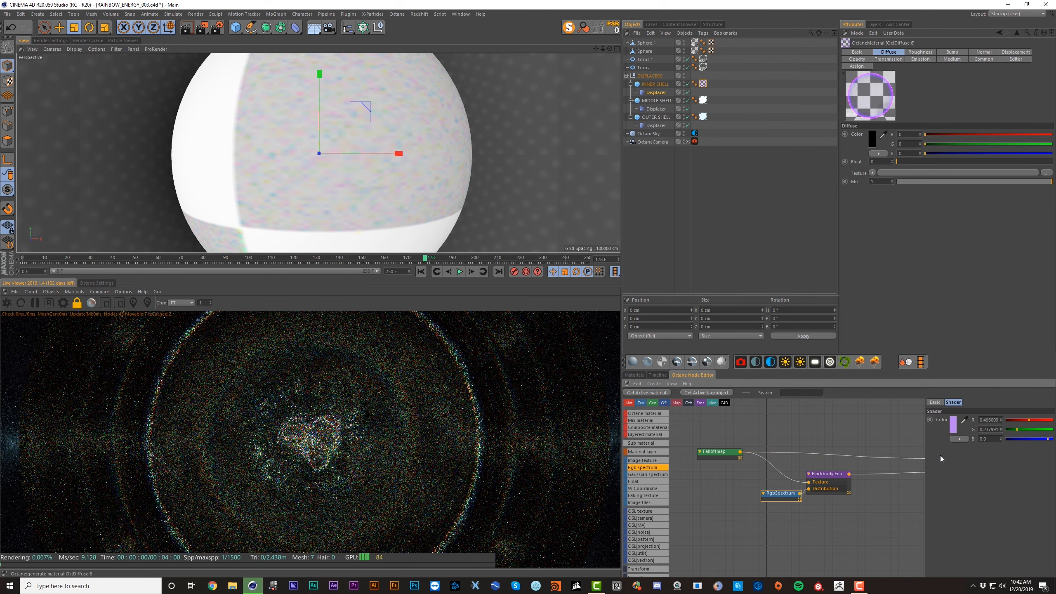
Step: Set the inner shell's RGB spectrum color to a pale cyan of about 0.446, 0.882, 0.9
left_click(953, 425)
left_click_drag(995, 421, 1016, 423)
left_click(940, 453)
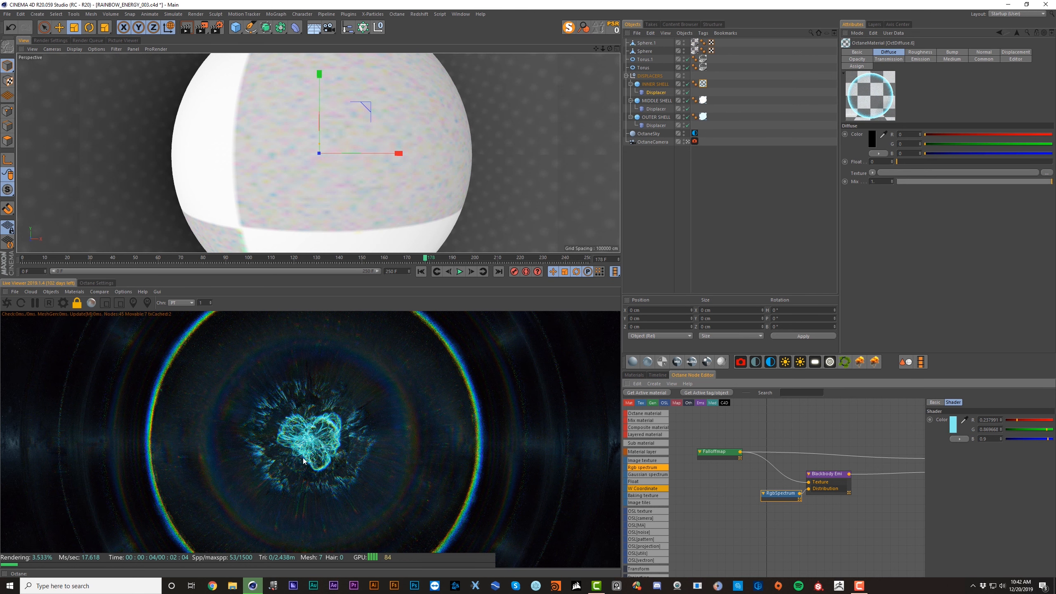
left_click(953, 423)
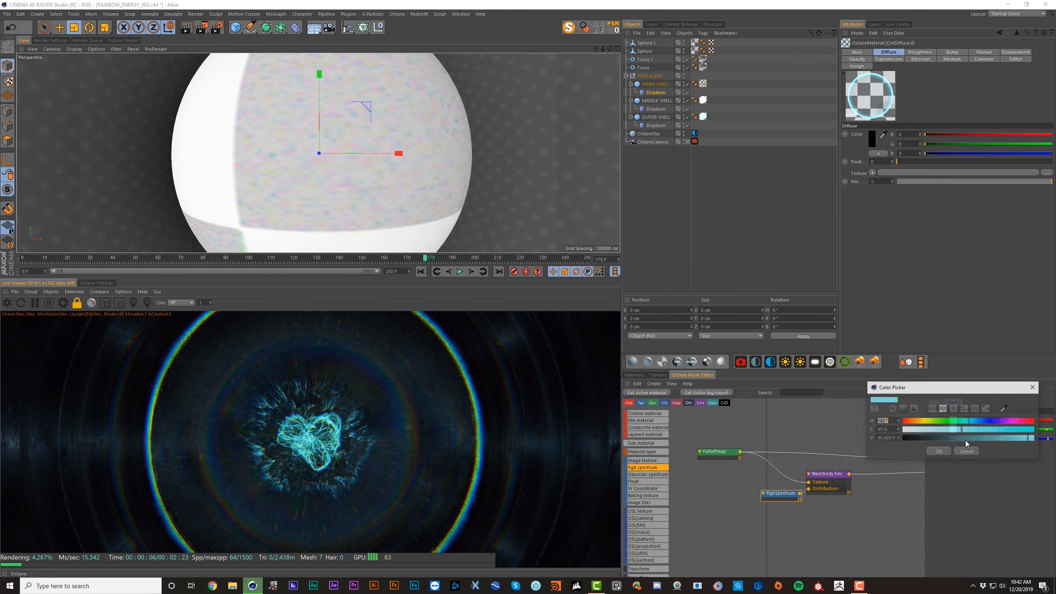
left_click(938, 451)
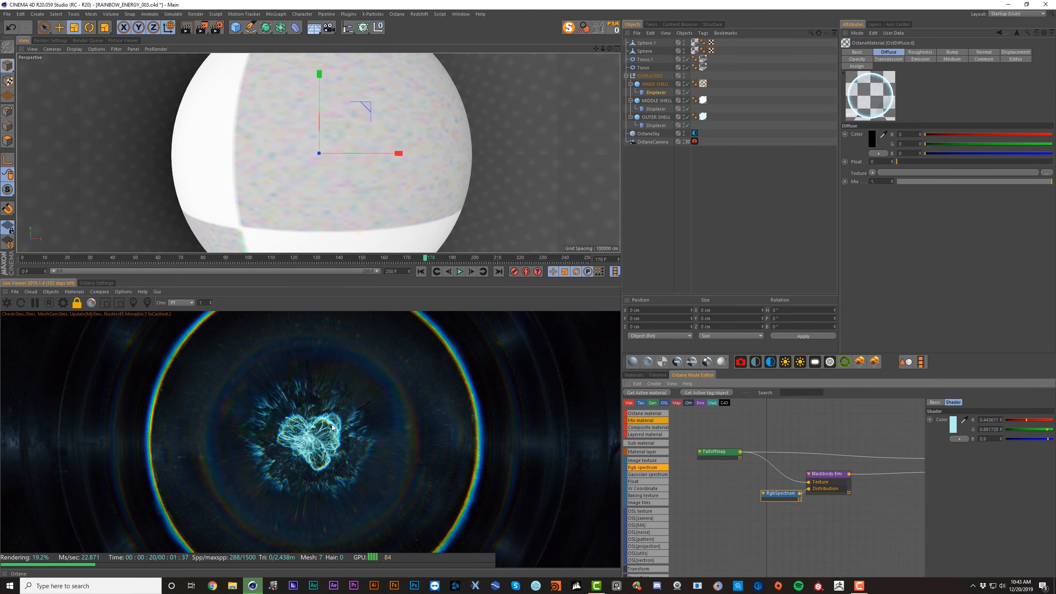
Step: Tint the Octane camera imager's white point pale cyan, with hue 176° and about 29% saturation
left_click(694, 141)
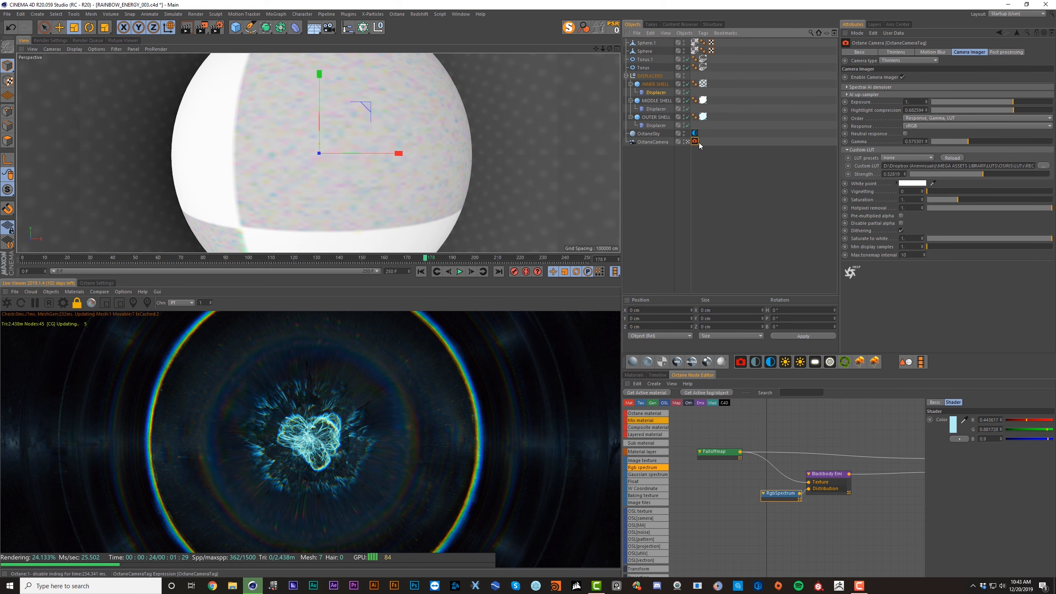
left_click(912, 183)
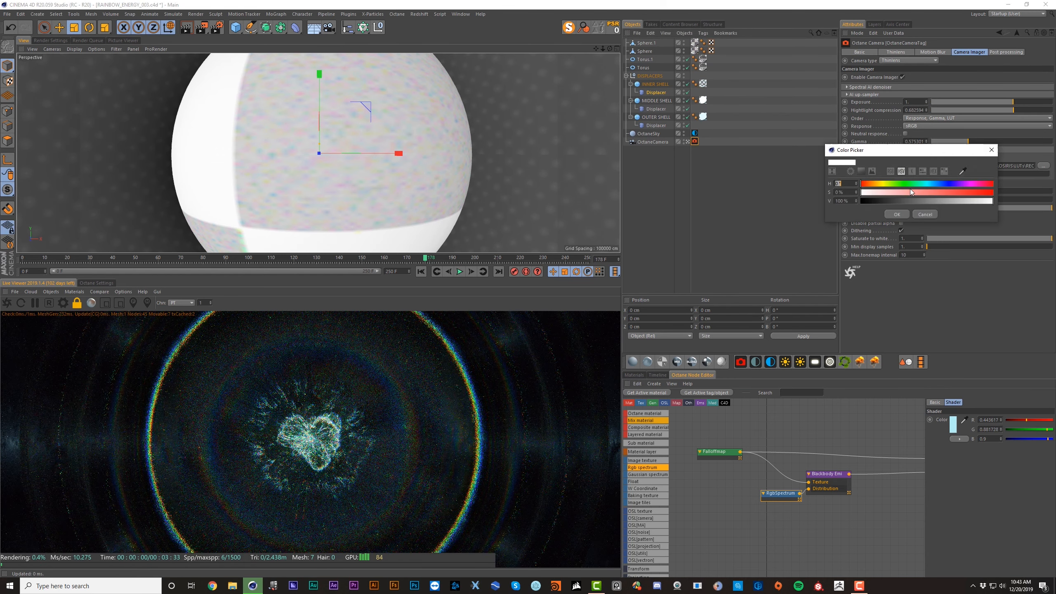
left_click(925, 184)
left_click(908, 192)
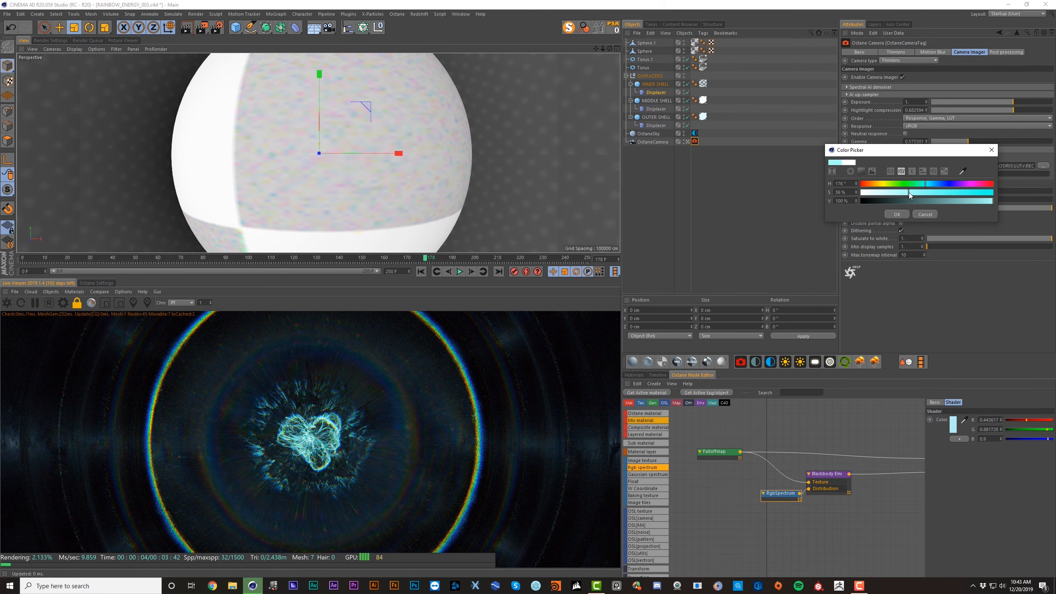
left_click(896, 214)
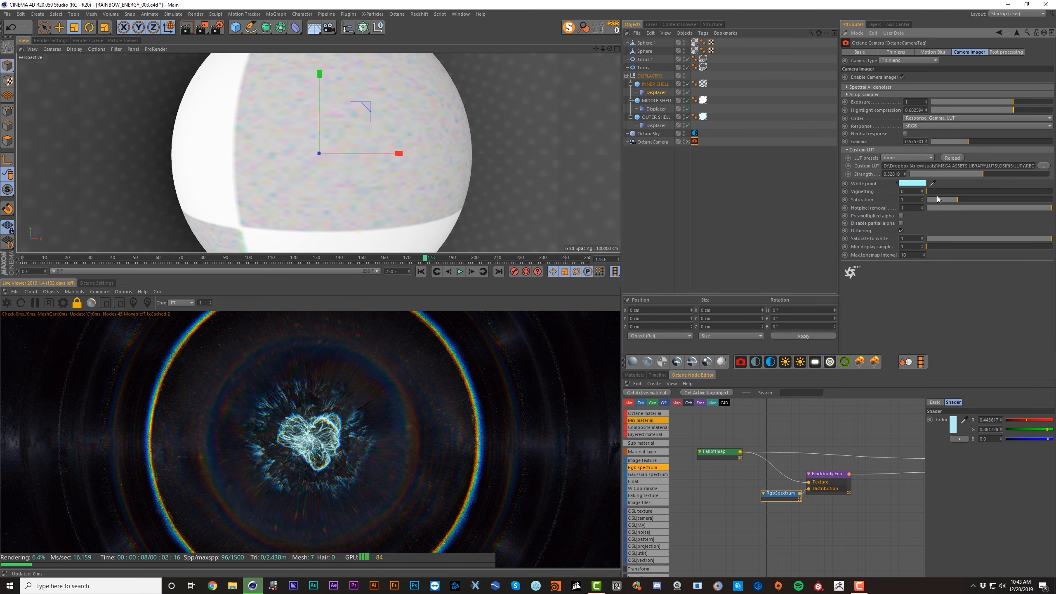
left_click(917, 185)
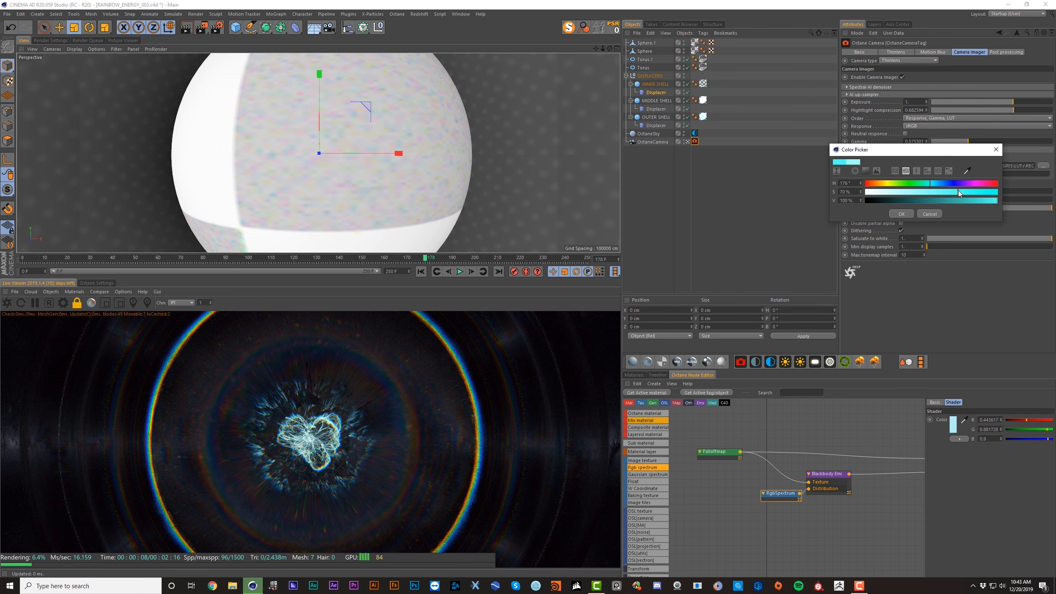
left_click(902, 214)
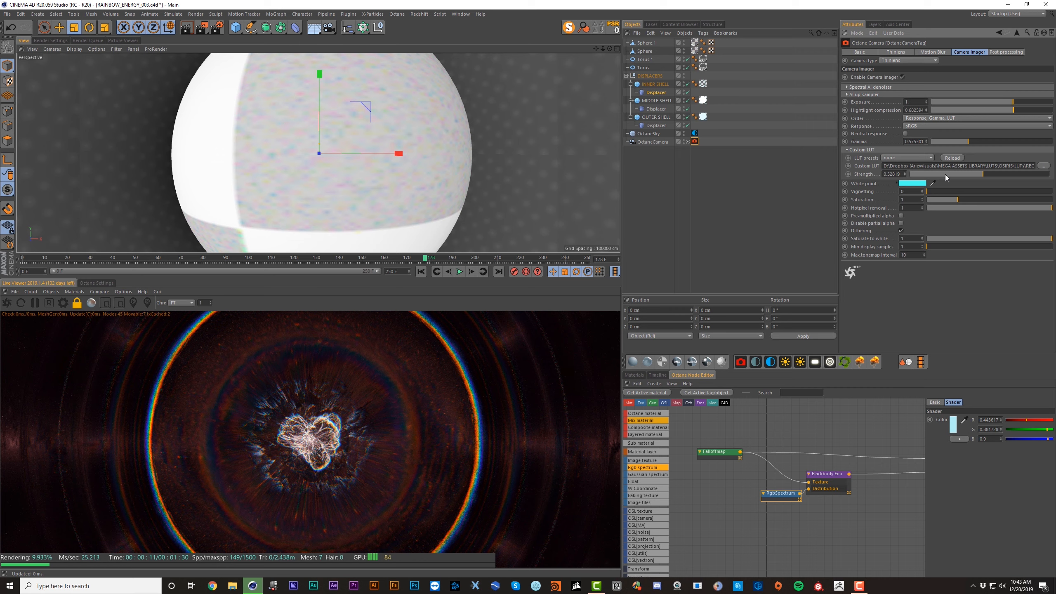
left_click(909, 183)
left_click(892, 191)
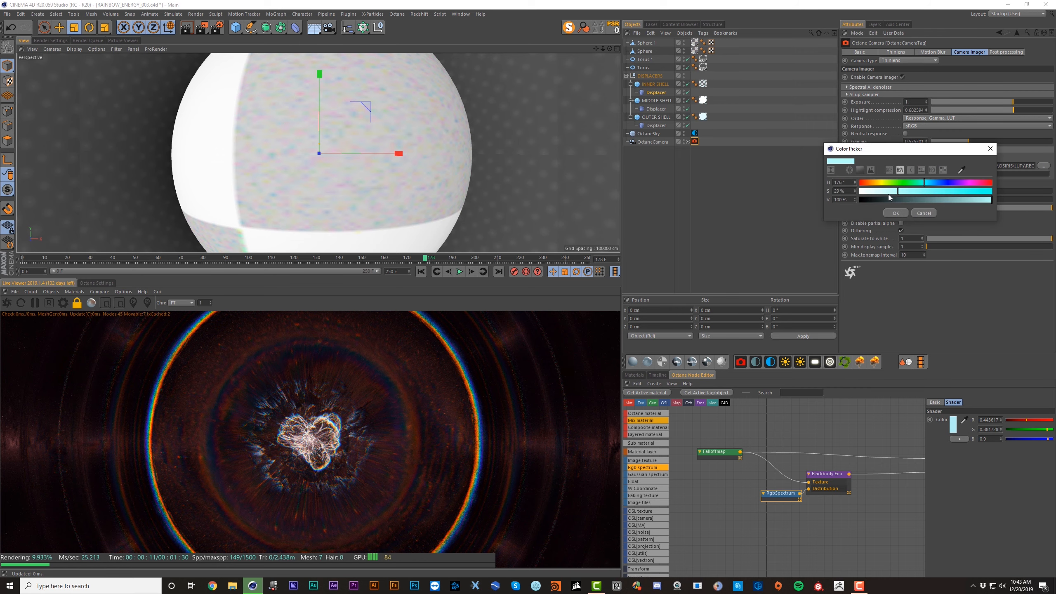
left_click(895, 213)
Step: Set the sky texture's color correction brightness to 2 and lower its hue to just above zero
left_click(702, 138)
left_click(695, 133)
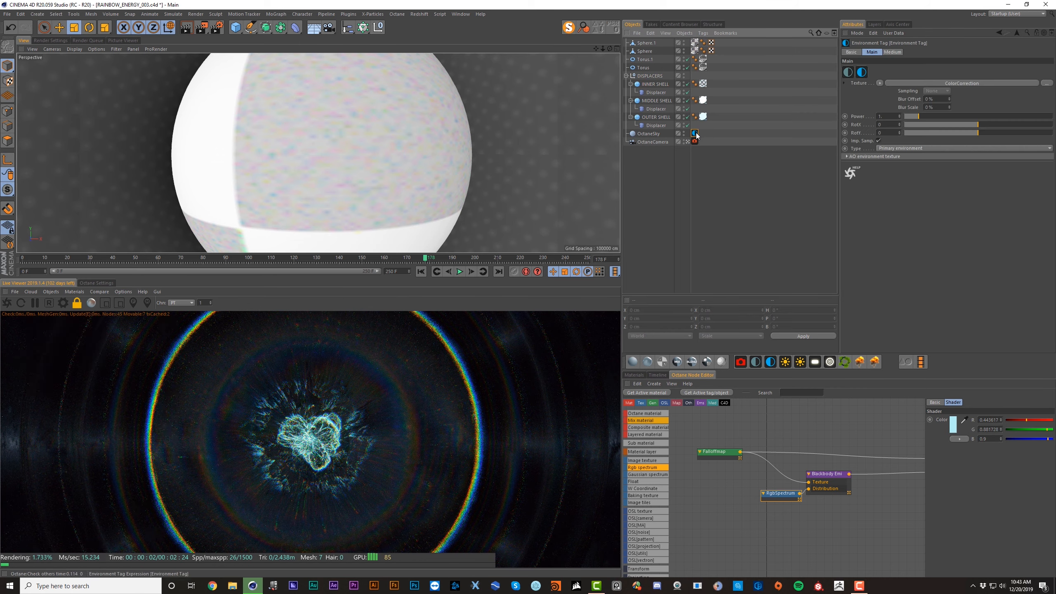
double_click(888, 102)
type("2.")
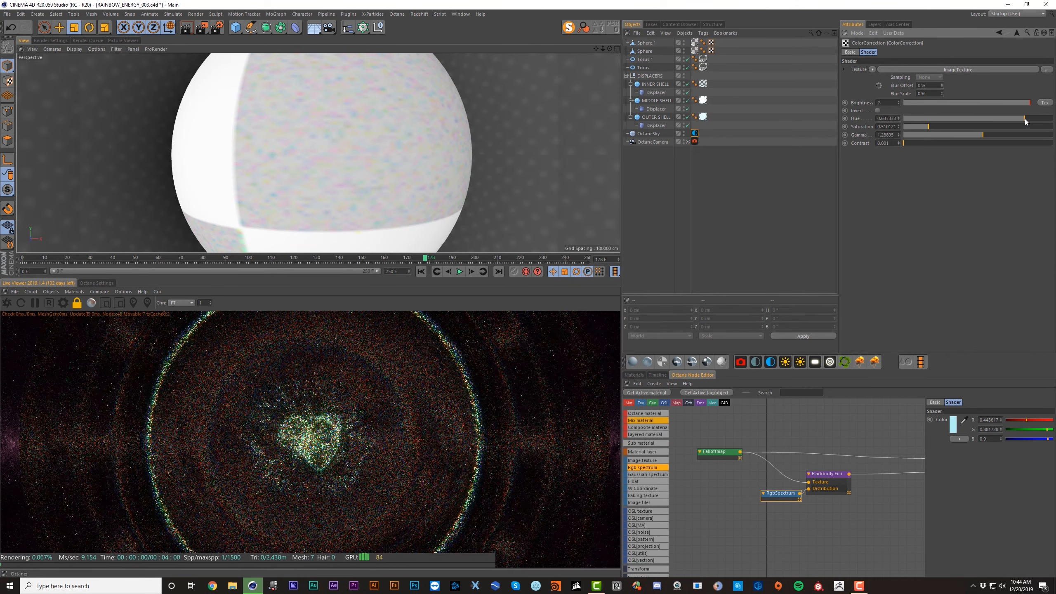
left_click_drag(1025, 121, 958, 127)
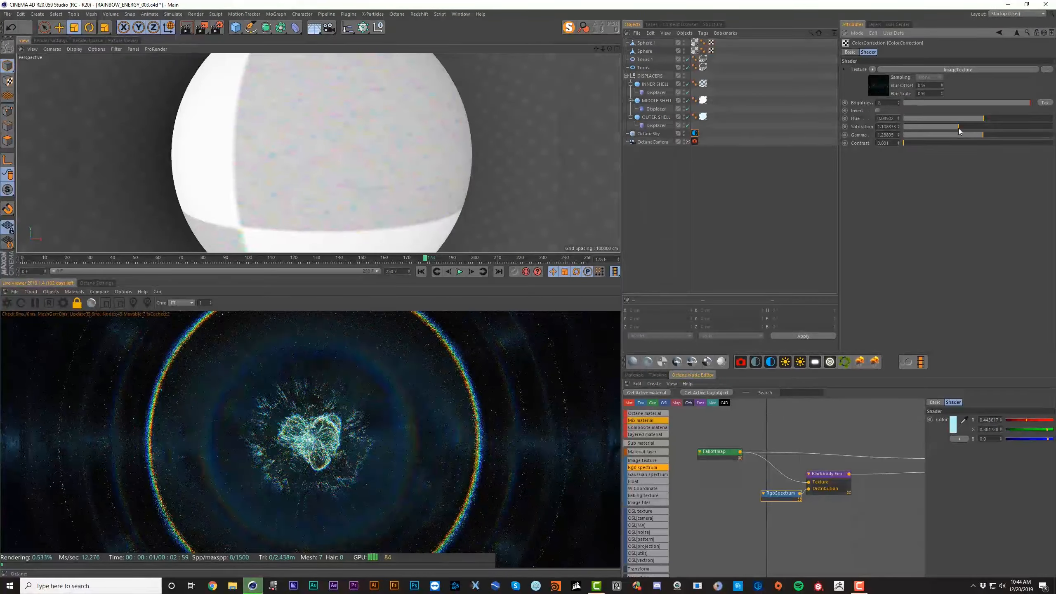
key("ctrl+z")
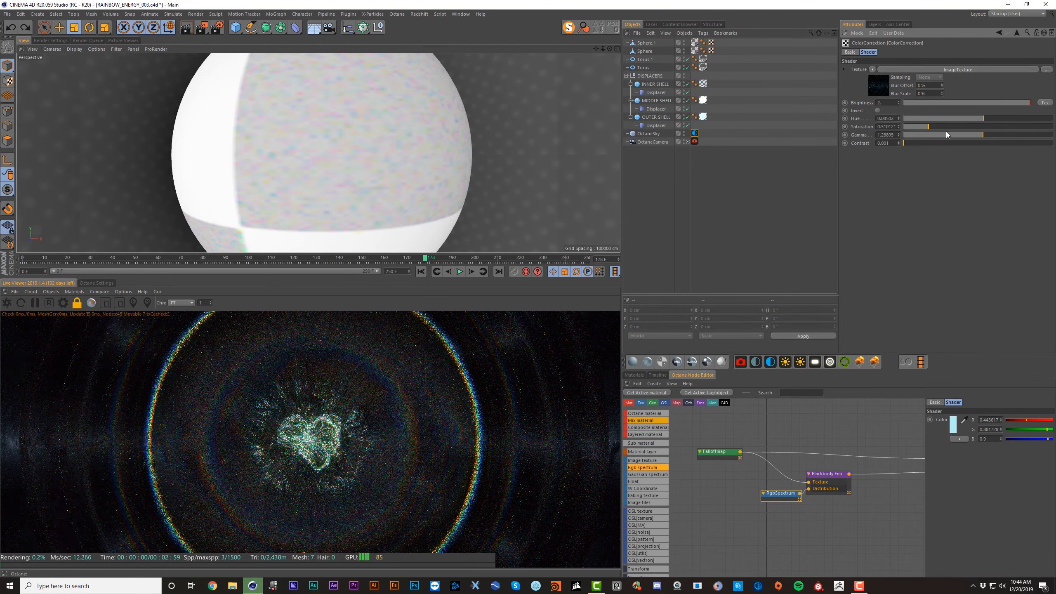
Step: Try raising the sky color correction's contrast to about 3 and about 104 with brightness at 5, and undo these changes
left_click_drag(992, 143, 991, 147)
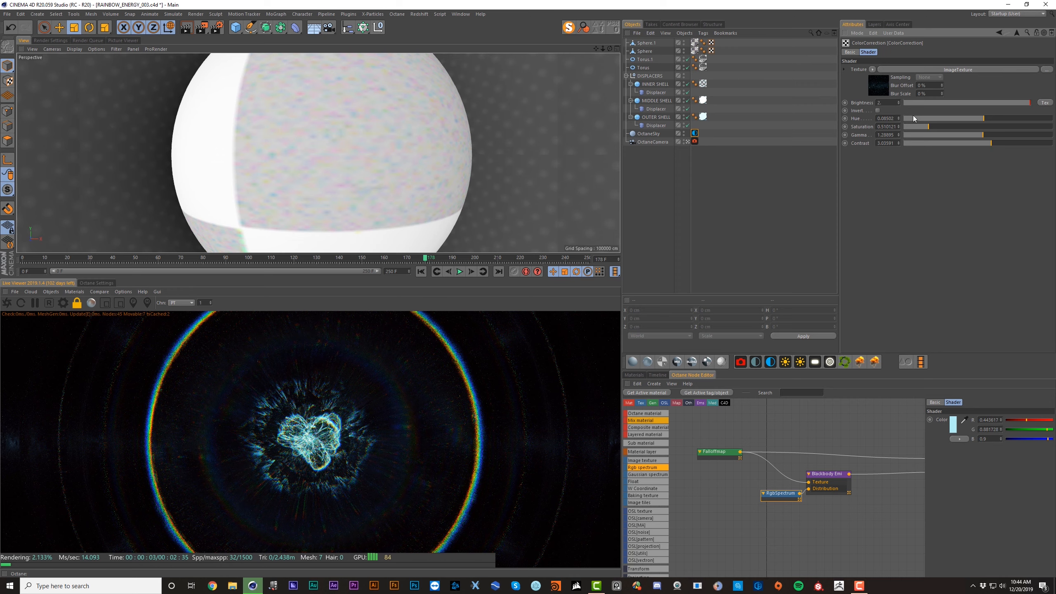
type("5")
key("Return")
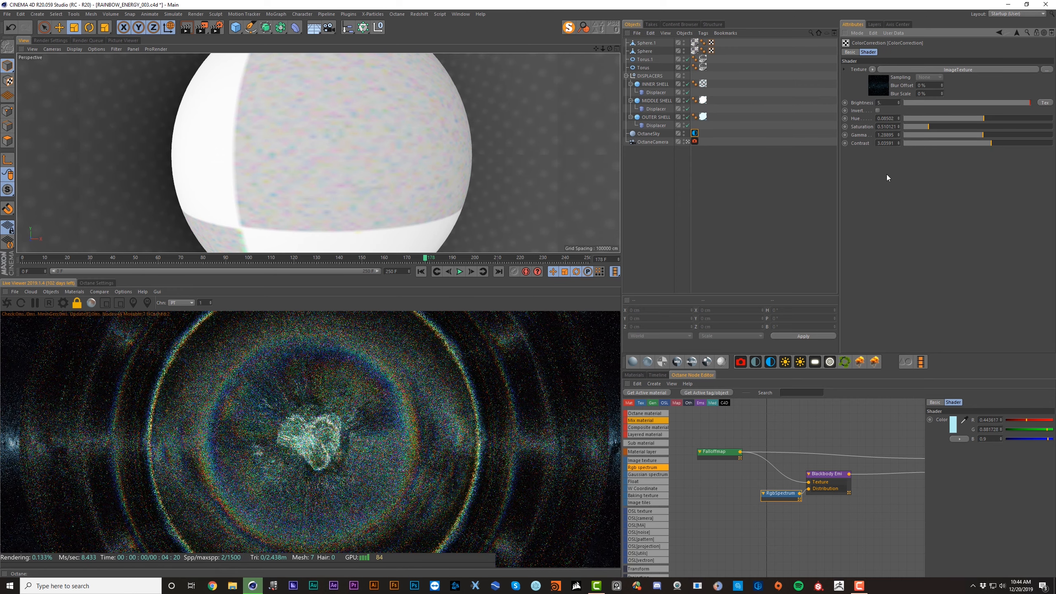
left_click_drag(991, 143, 1031, 144)
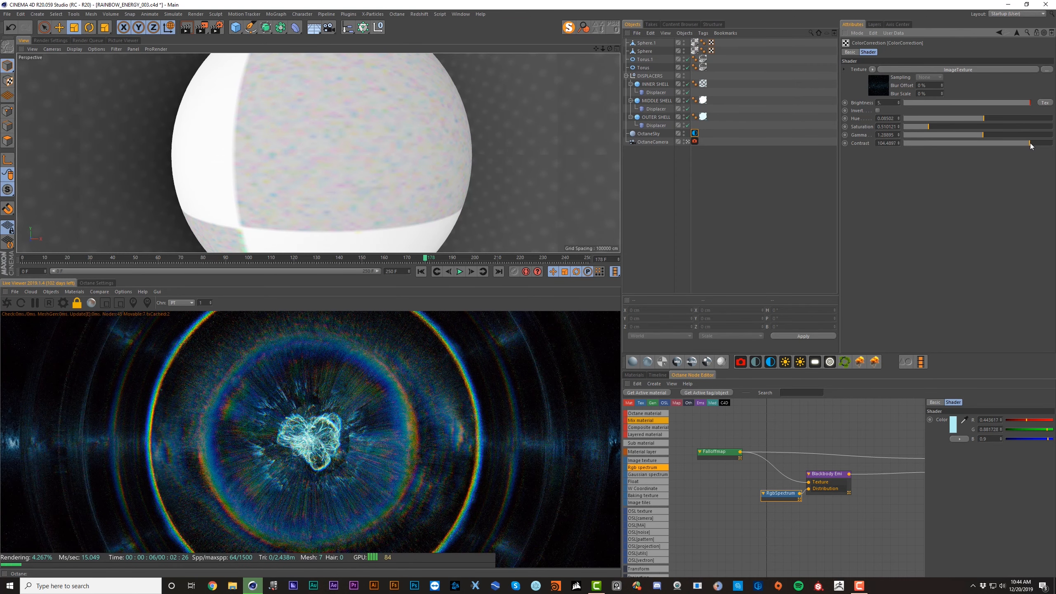
key("ctrl+z")
key("ctrl+z")
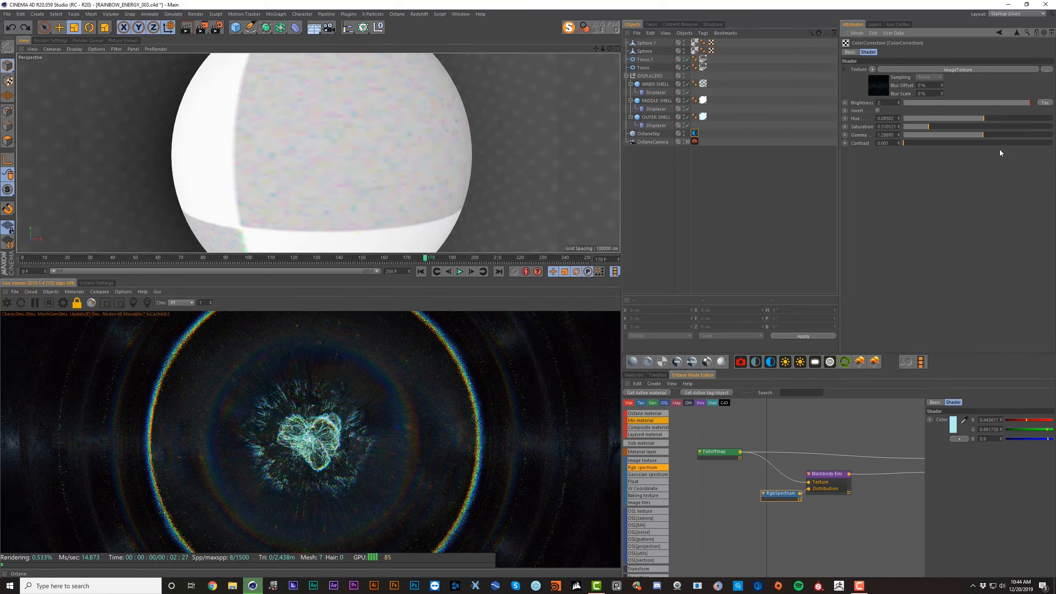
Step: Set the sky color correction's brightness to 5
left_click(889, 102)
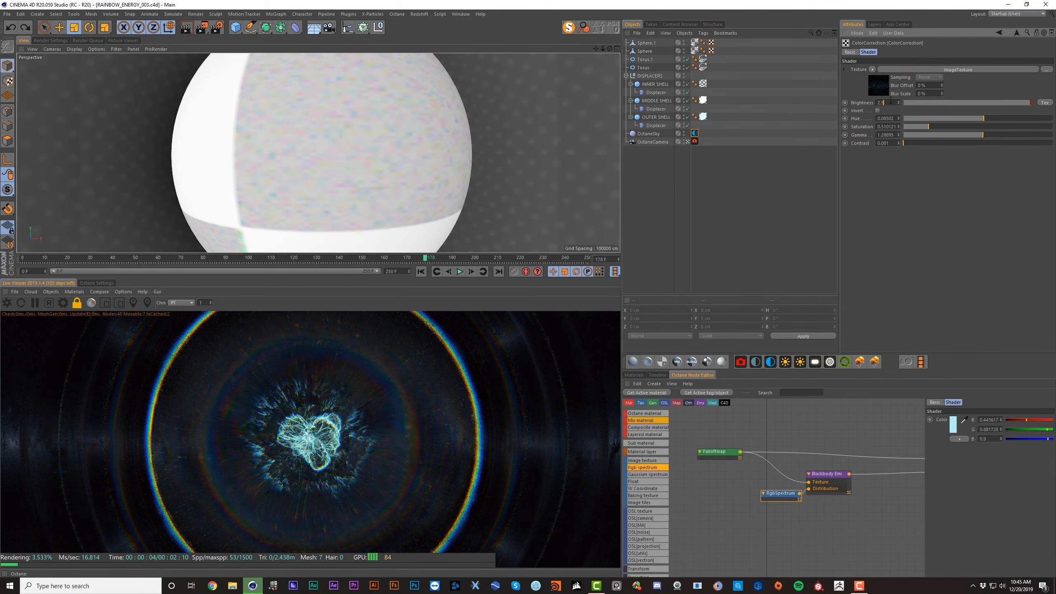
key("BackSpace")
key("BackSpace")
key("BackSpace")
type("5")
key("Return")
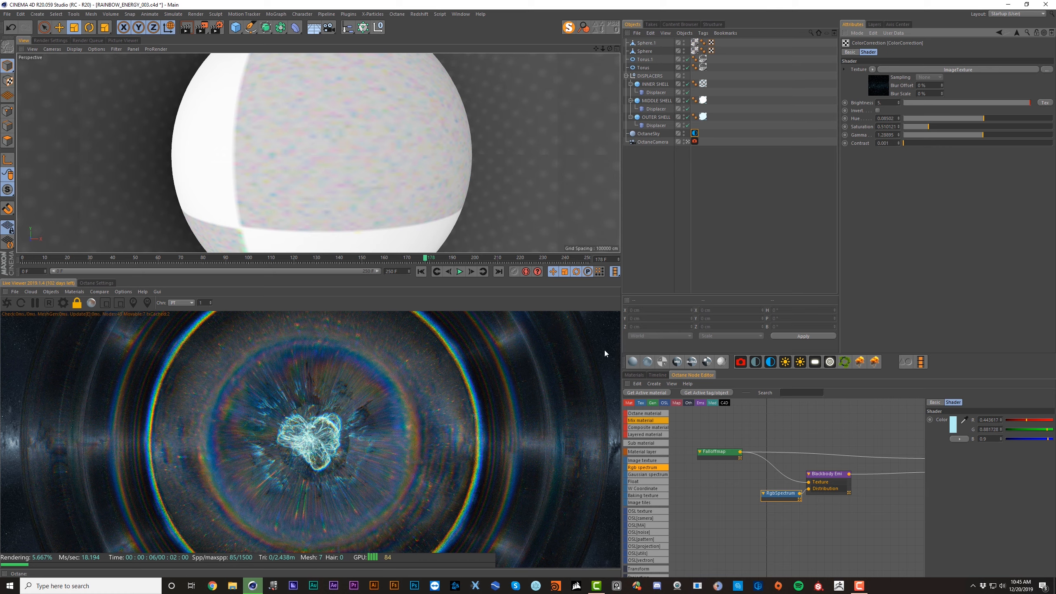
Step: Try a camera focal length of about 40 mm and a Z position of about -1767 cm, and undo the changes
left_click(642, 141)
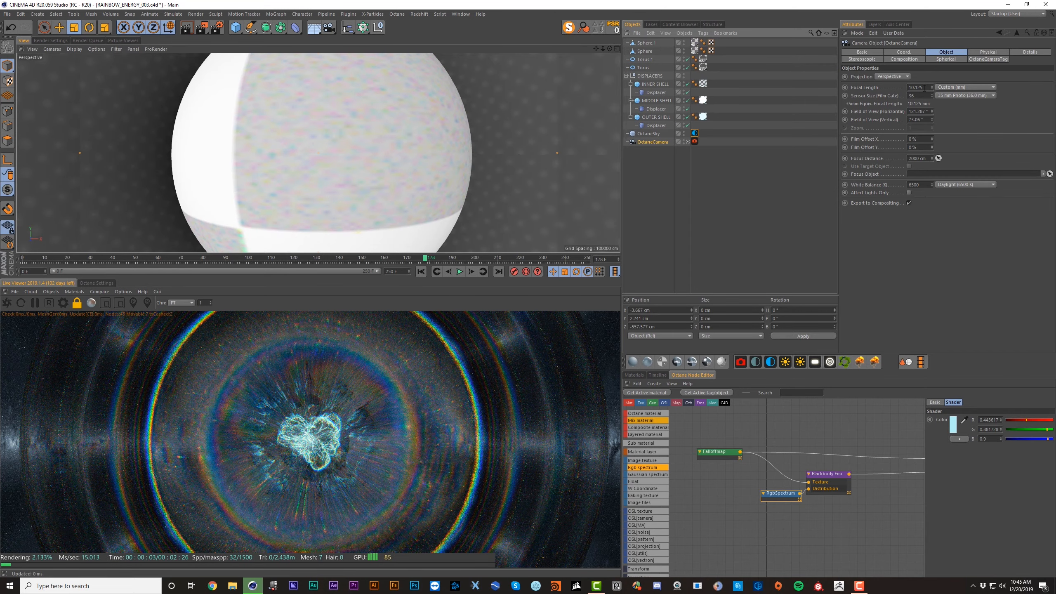
right_click_drag(328, 148, 503, 89, "alt")
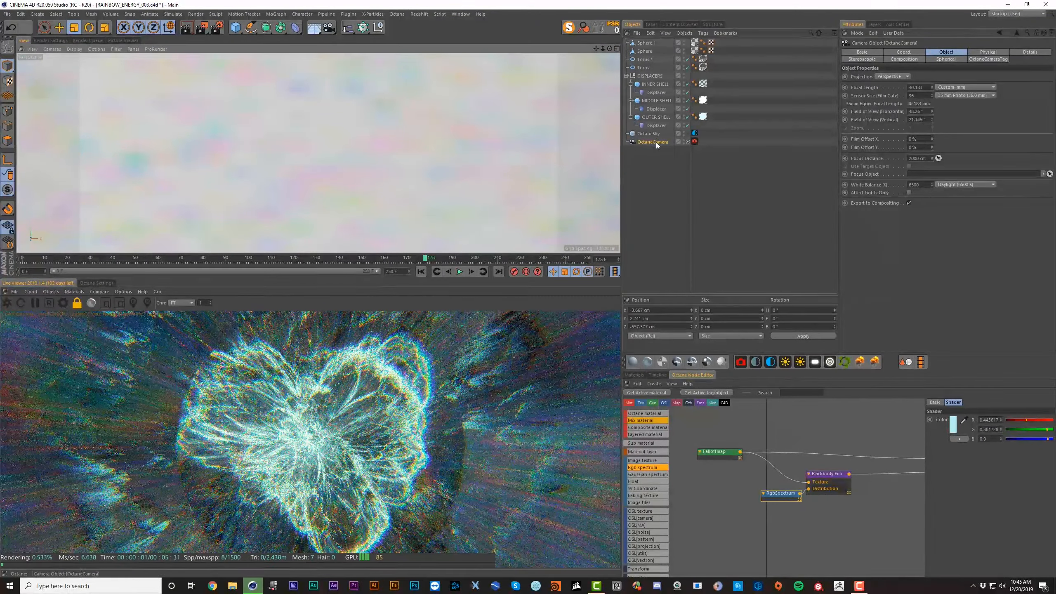
left_click(890, 53)
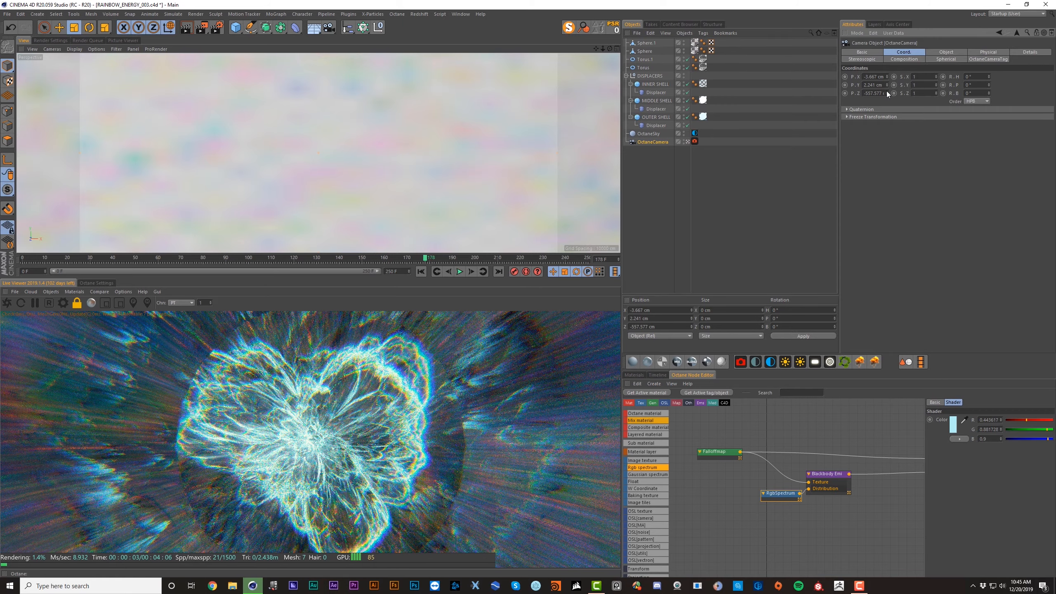
left_click_drag(886, 91, 886, 50)
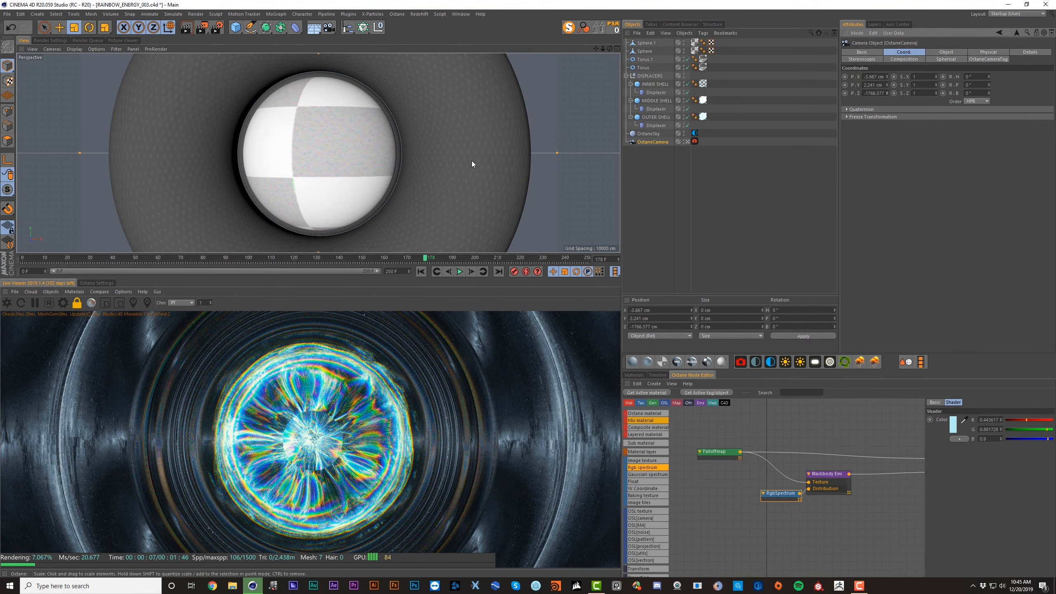
key("ctrl+z")
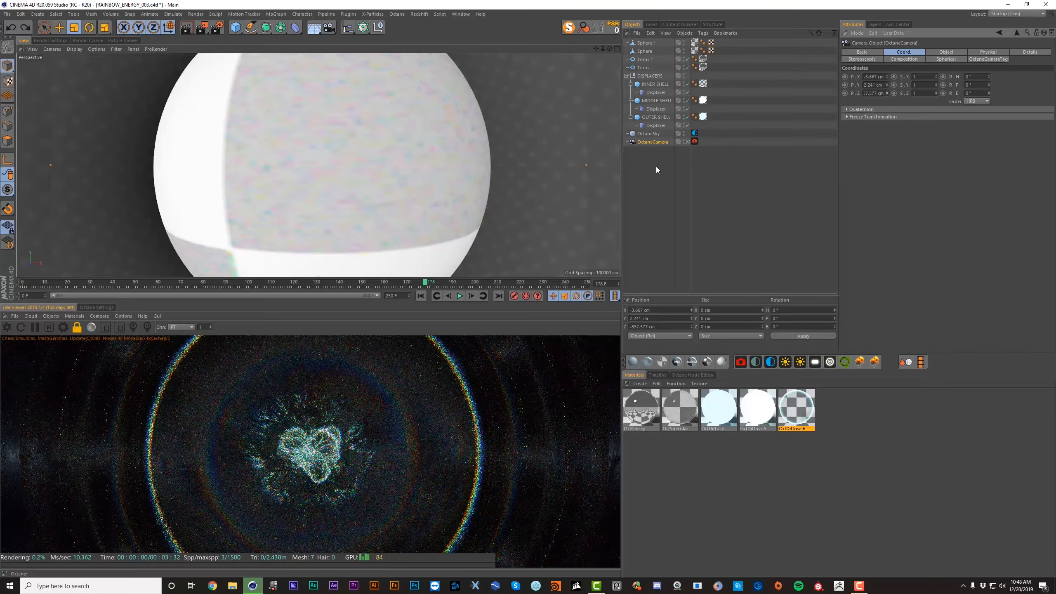
Step: Try moving the camera along Z to about -717 cm and about -541 cm, and undo the move
left_click(656, 166)
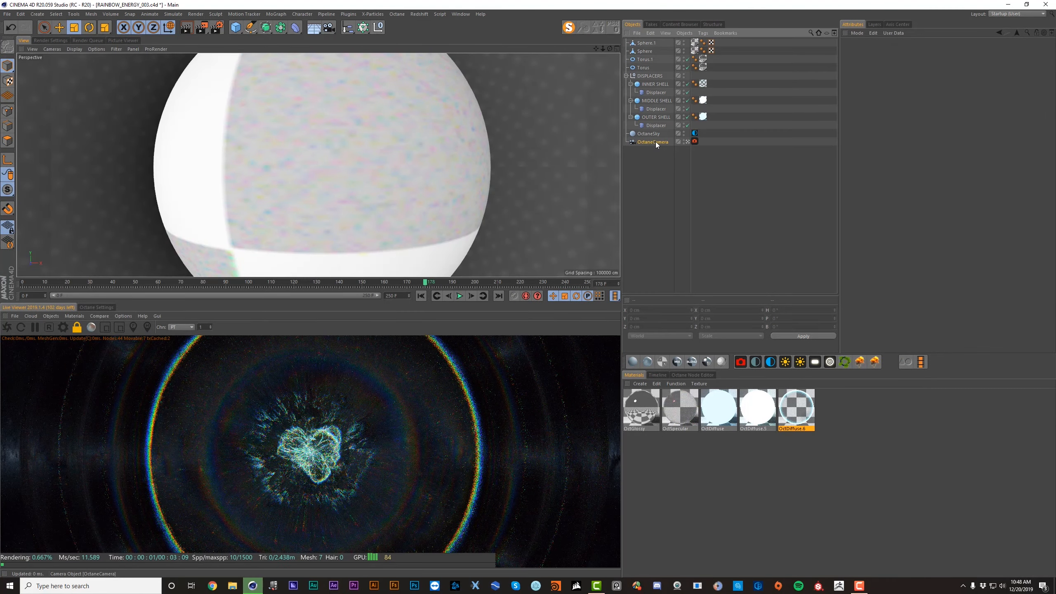
left_click(655, 142)
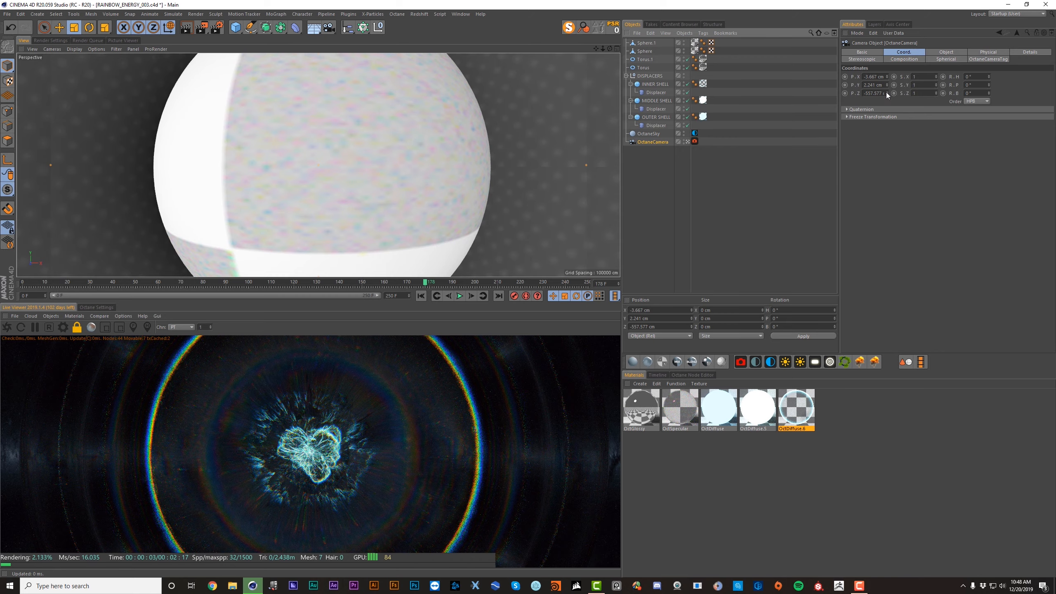
left_click_drag(888, 96, 888, 109)
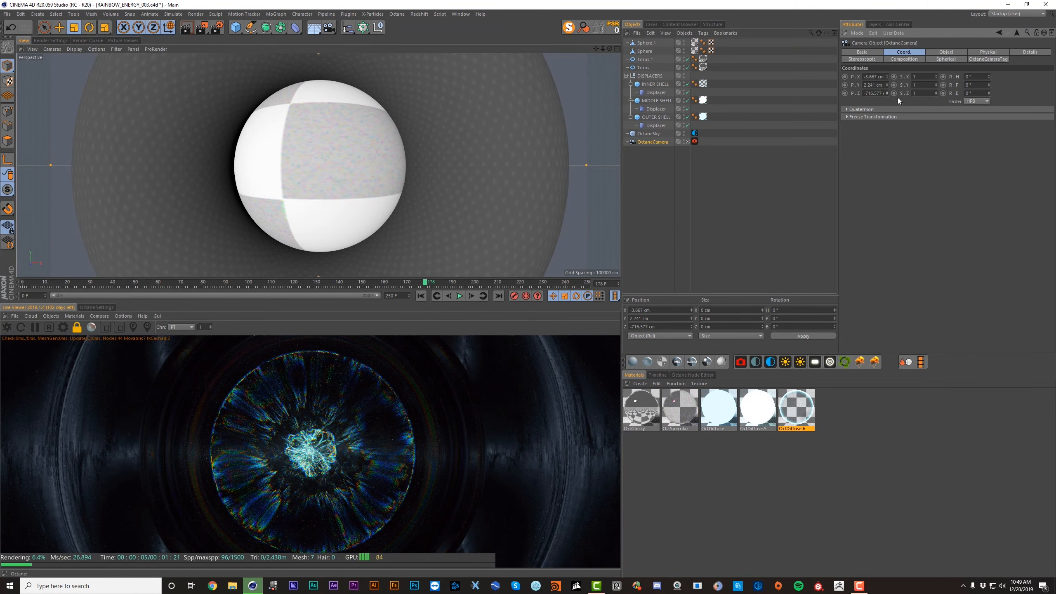
left_click_drag(886, 94, 886, 76)
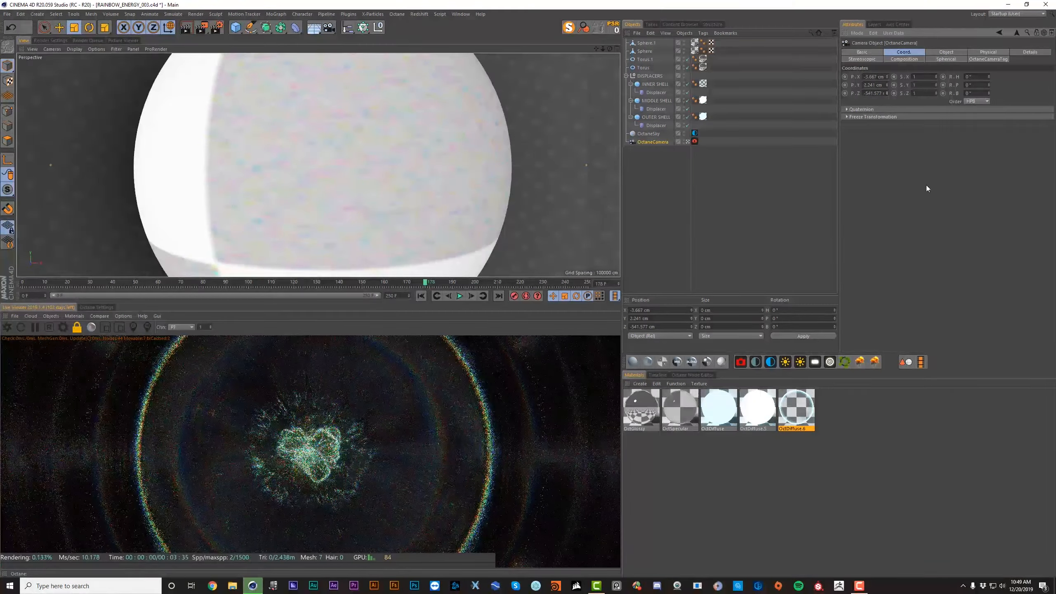
key("ctrl+z")
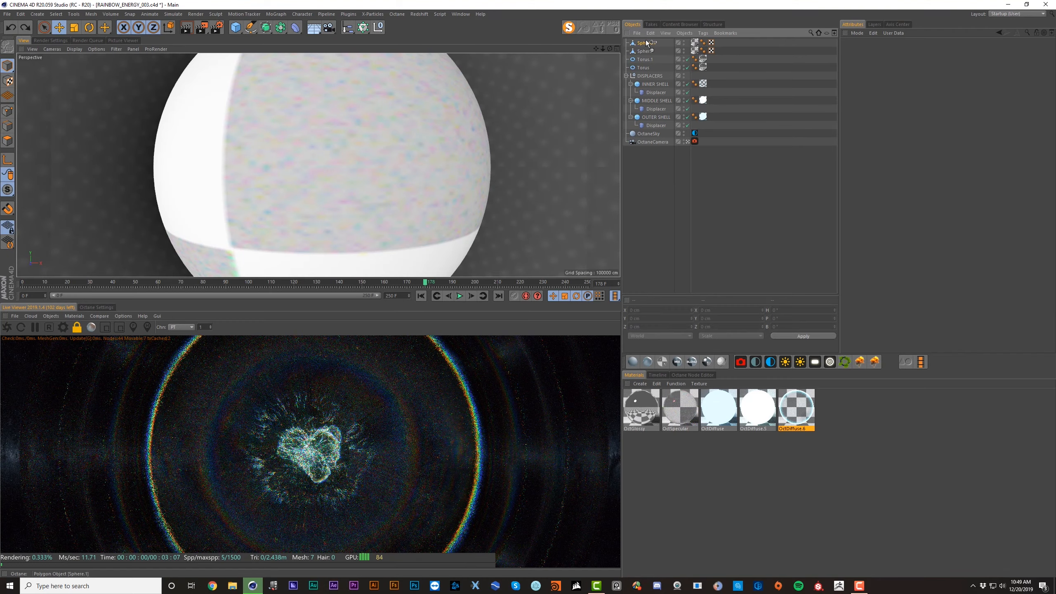
Step: Duplicate the glass sphere Sphere.1 and move the copy along Z to about -371 cm
left_click_drag(648, 43, 647, 41, "ctrl")
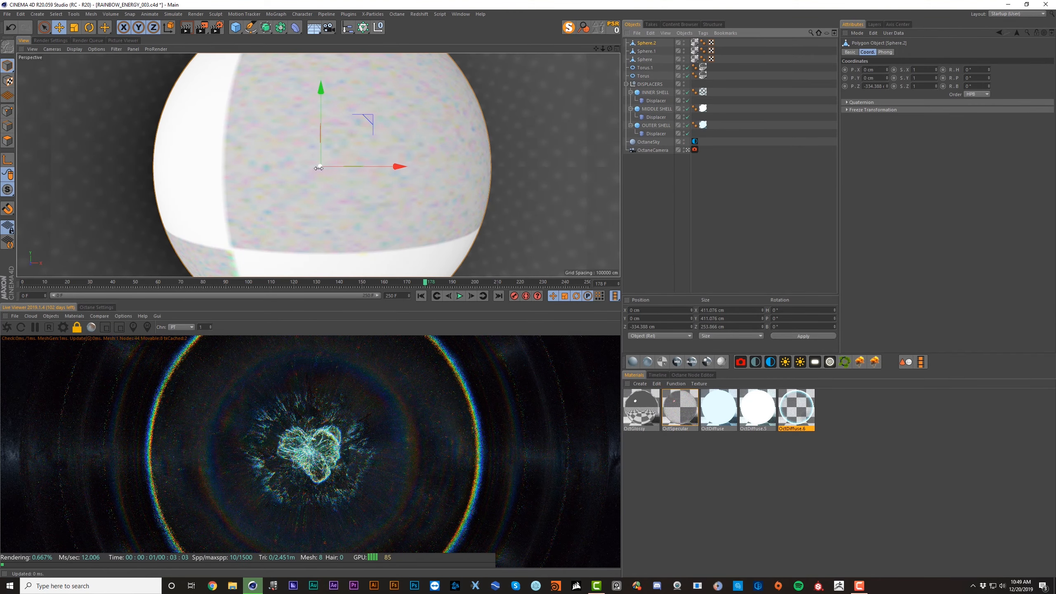
left_click_drag(319, 168, 290, 184)
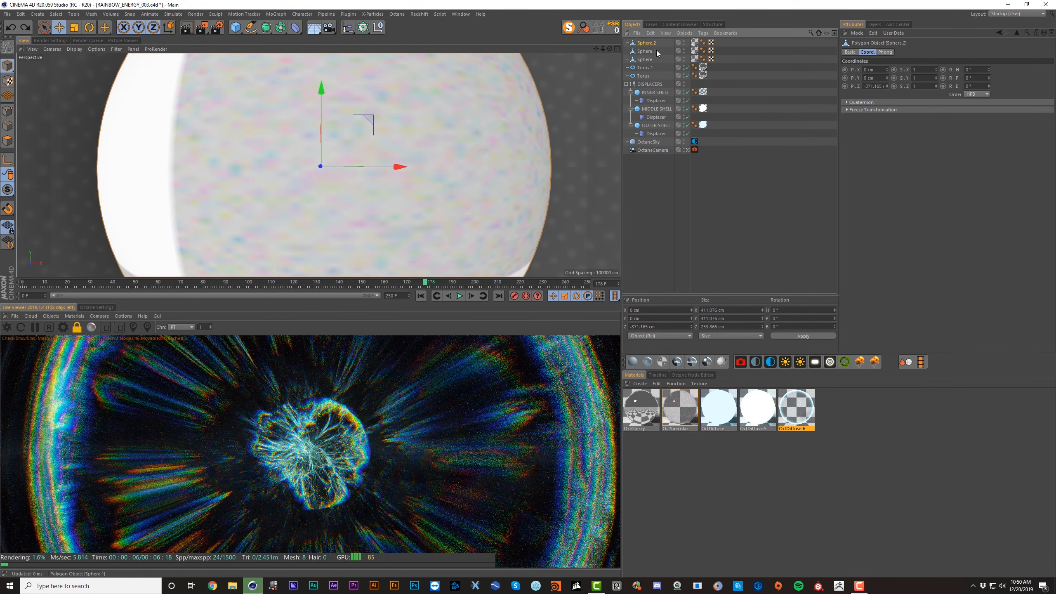
Step: Duplicate the specular glass material and try refraction indices of about 1.24, 1.09 and 1.18 on the copy
left_click(681, 412)
left_click_drag(702, 410, 716, 412, "ctrl")
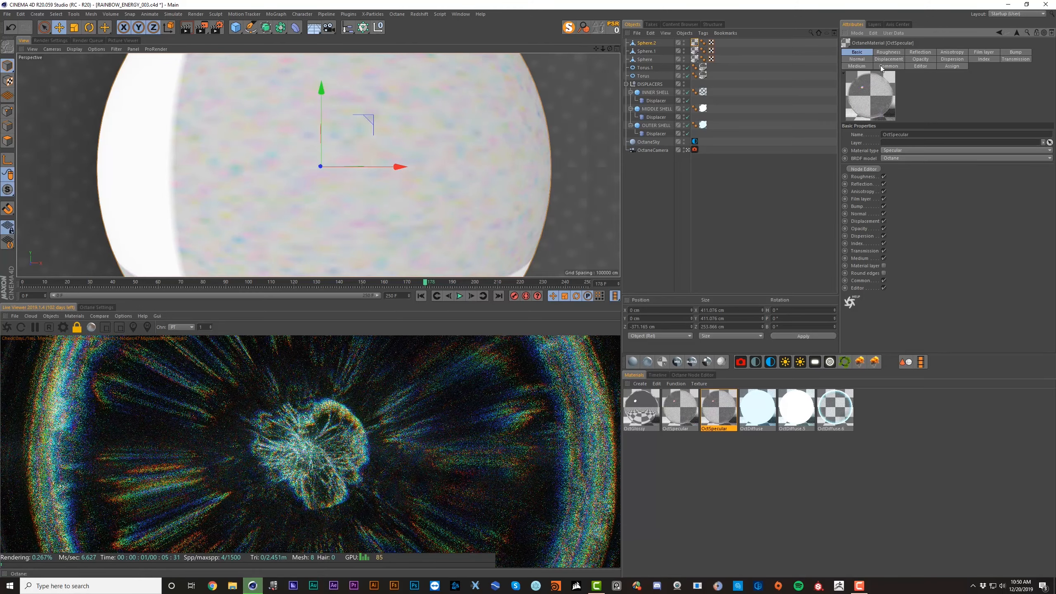
left_click(975, 59)
left_click_drag(898, 135, 898, 135)
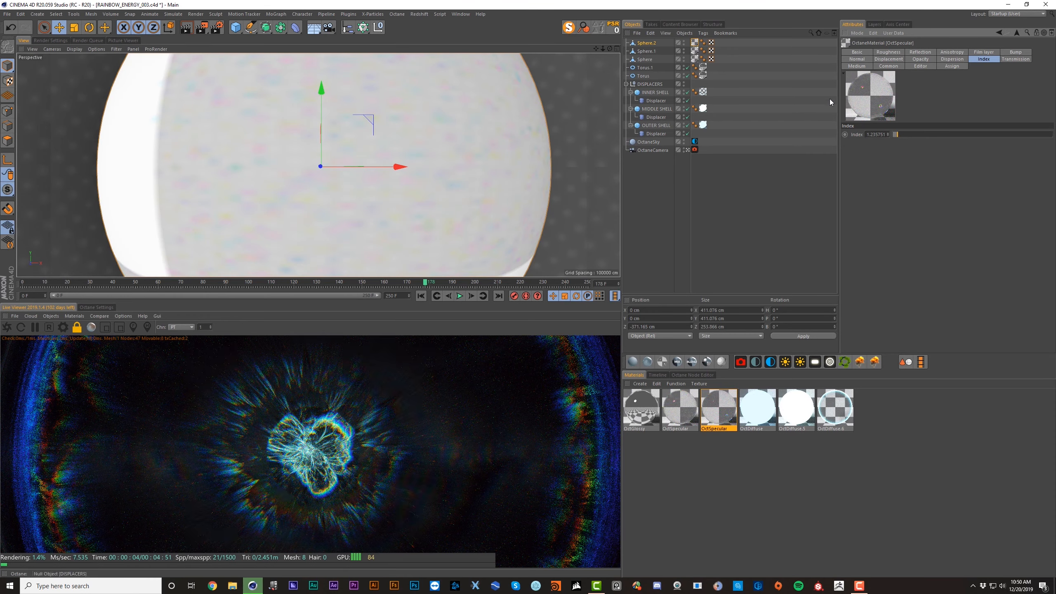
left_click_drag(895, 134, 894, 135)
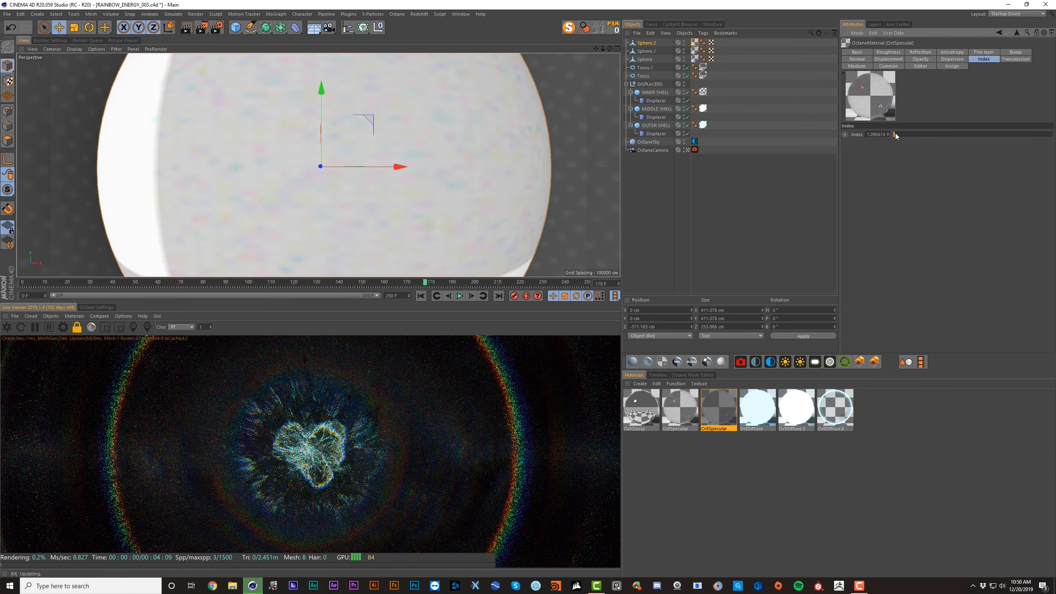
left_click_drag(908, 133, 897, 133)
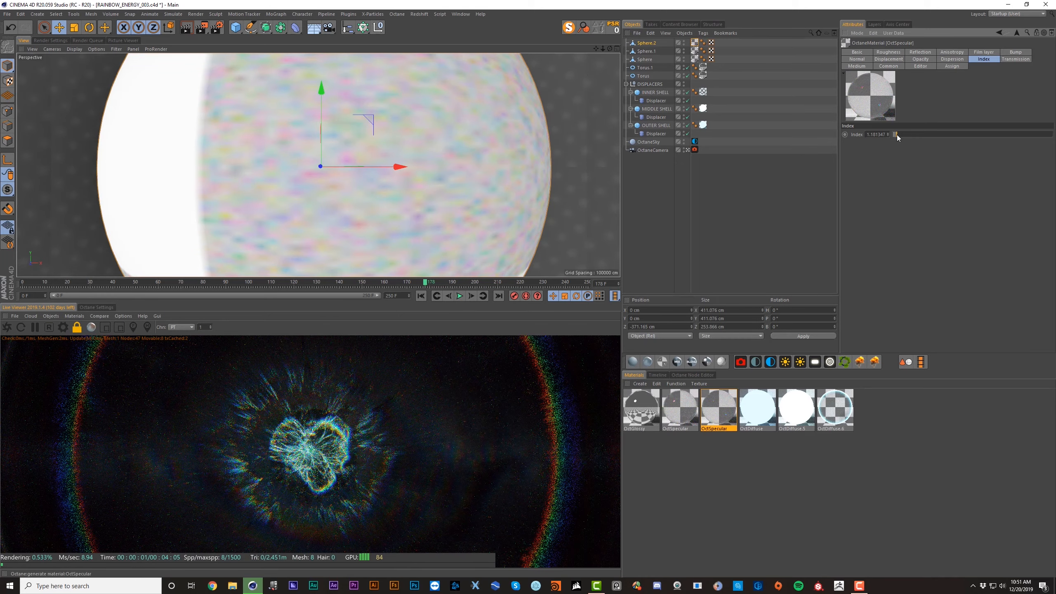
Step: Reduce the copied glass material's dispersion coefficient to about 0.001
left_click(953, 60)
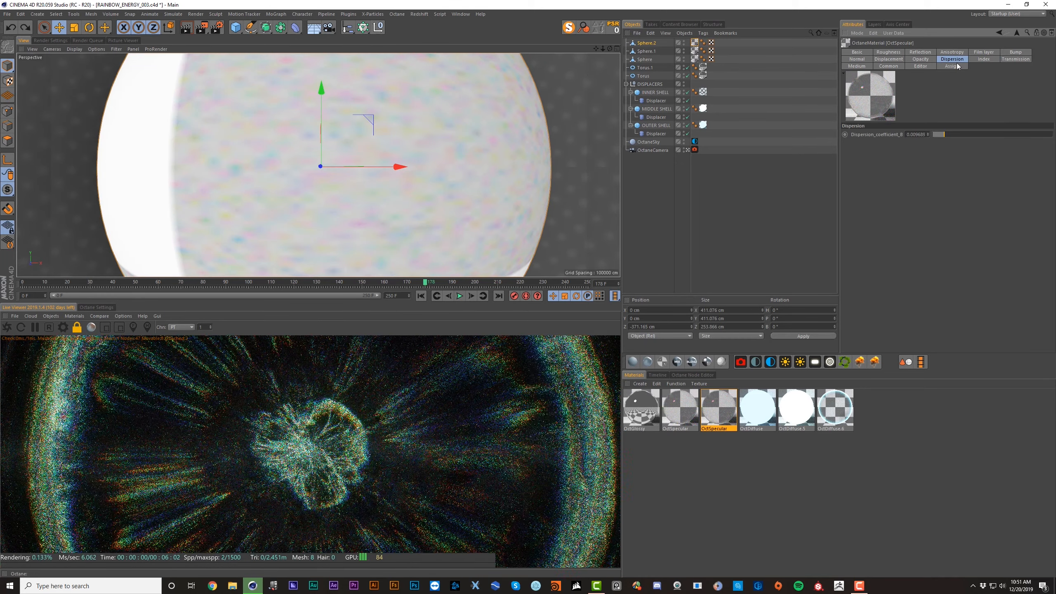
left_click(935, 135)
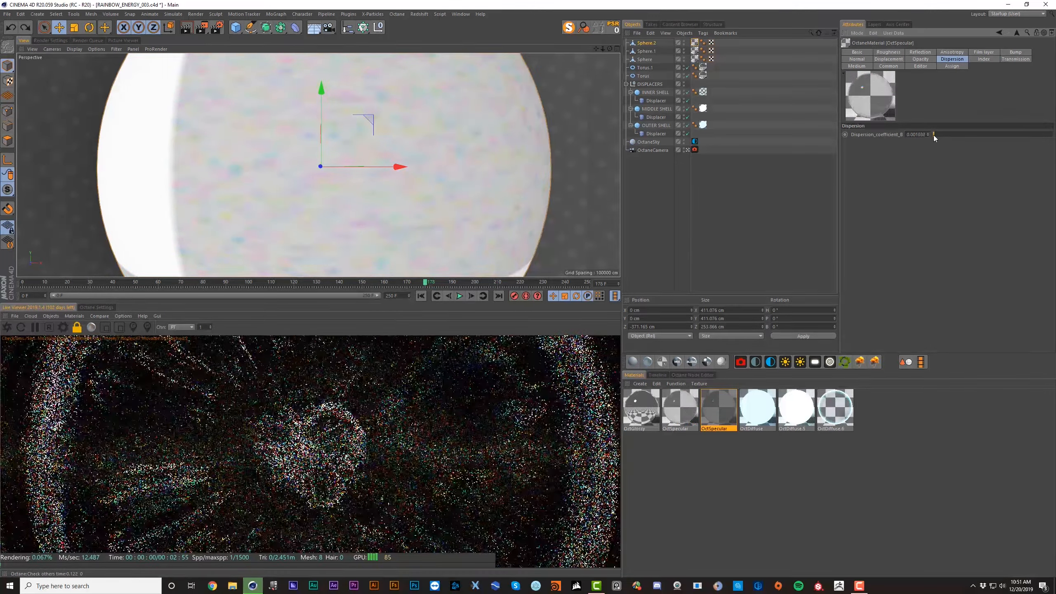
Step: Try flattening Sphere.2 to about 134 cm deep and moving it along Z to about -425 cm, and undo the move
left_click_drag(320, 166, 251, 175)
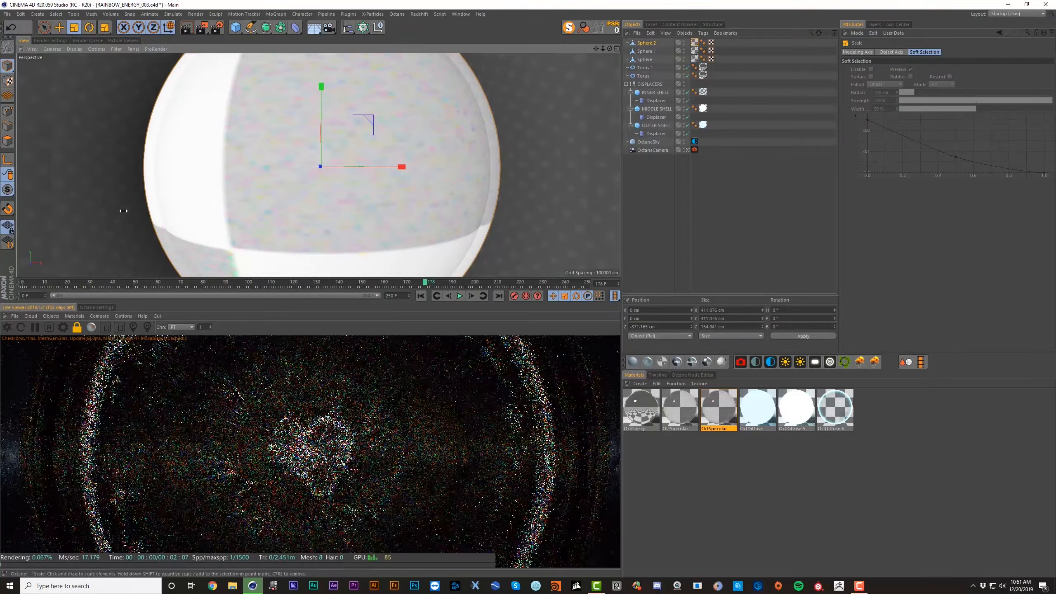
key("e")
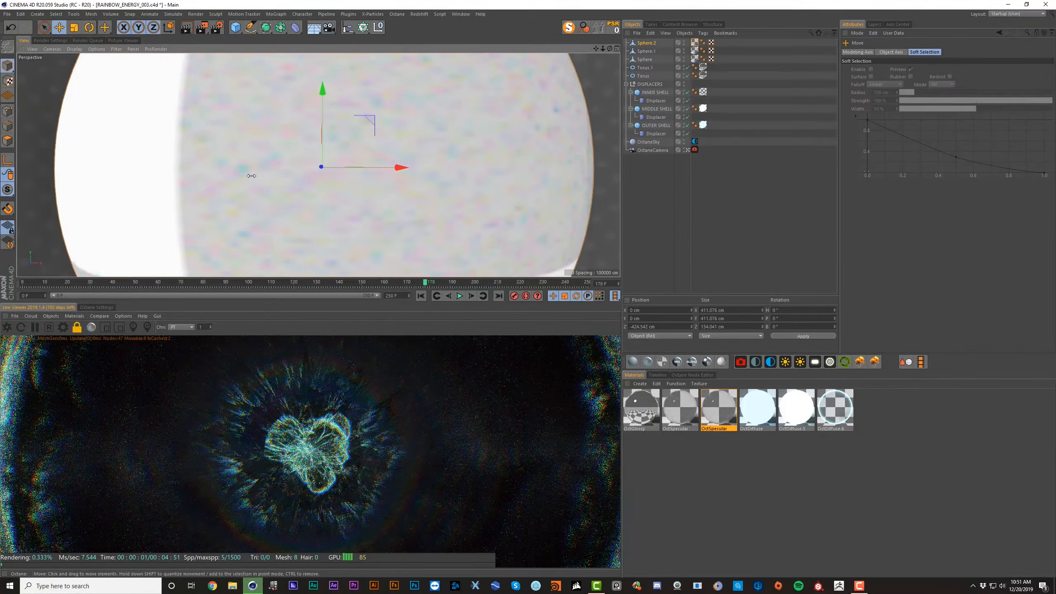
scroll(325, 196, "down", 5)
key("ctrl+z")
Step: Try moving the camera along Z to about -640 cm, and delete the glass sphere Sphere.2
left_click(641, 150)
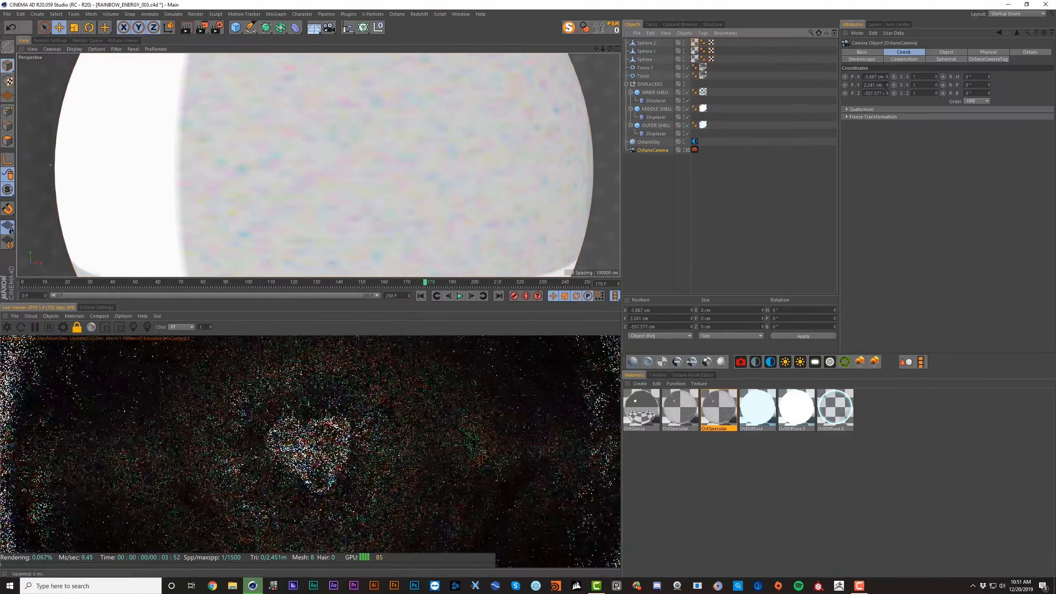
left_click_drag(887, 93, 887, 127)
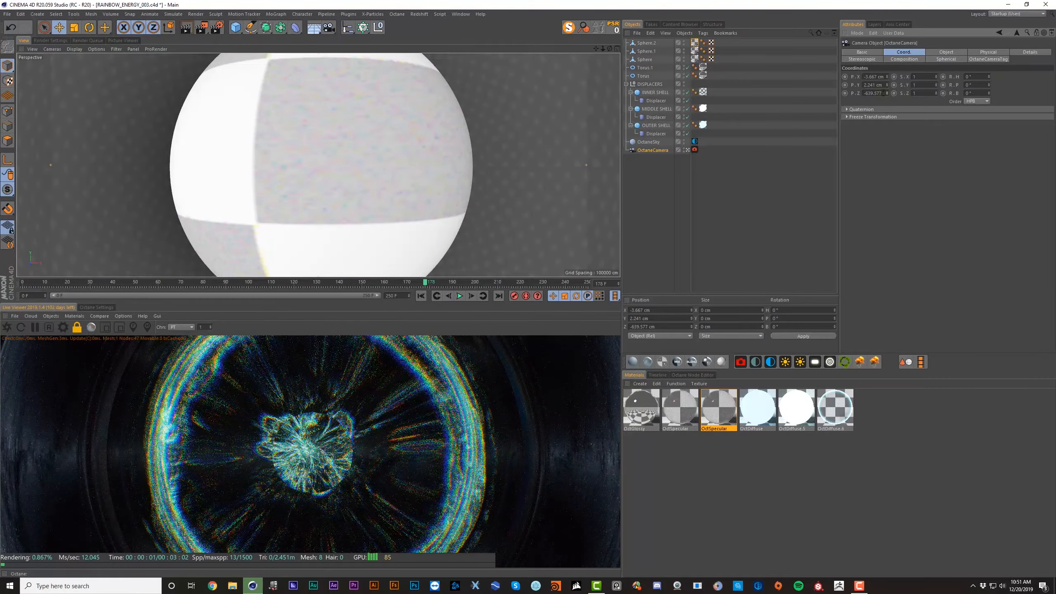
left_click(645, 43)
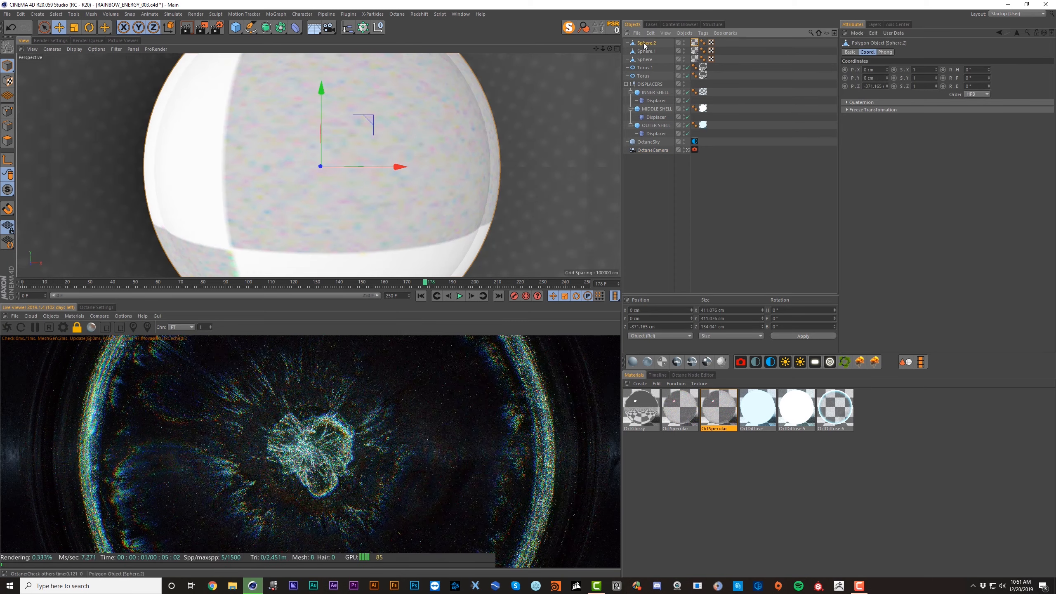
key("Delete")
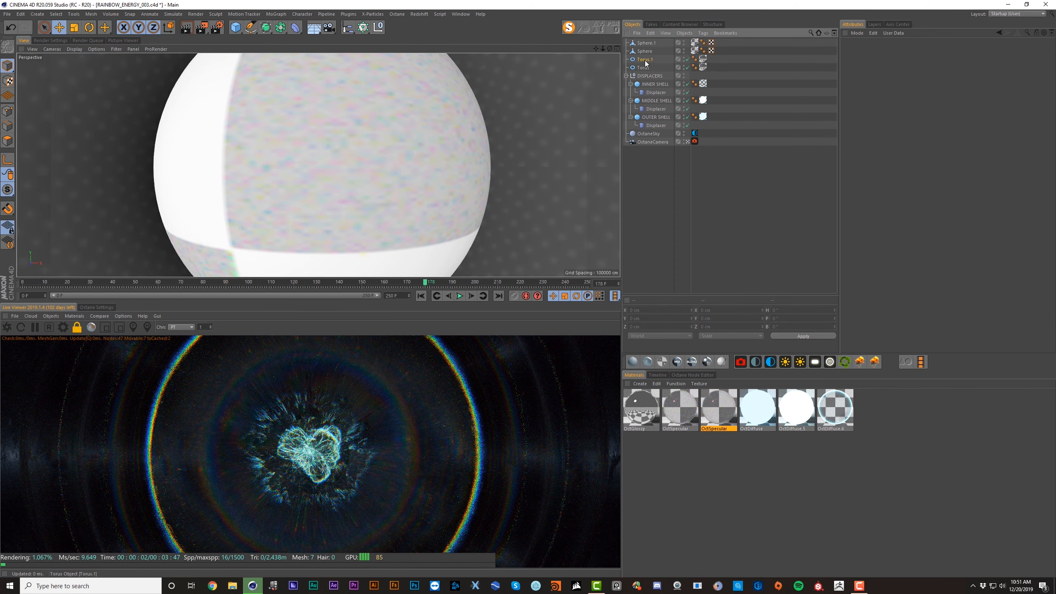
Step: Duplicate Torus.1, move the copy along Z to about -478 cm and shrink its ring to about 173 cm across
left_click_drag(643, 58, 644, 61, "ctrl")
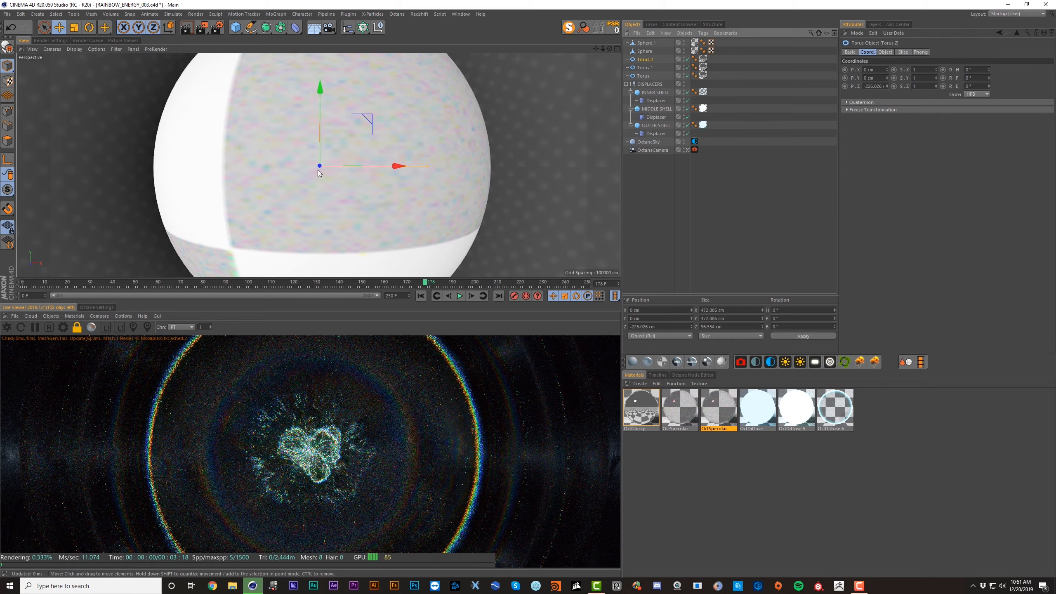
left_click_drag(319, 168, 156, 230)
key("t")
left_click_drag(395, 124, 282, 174)
key("e")
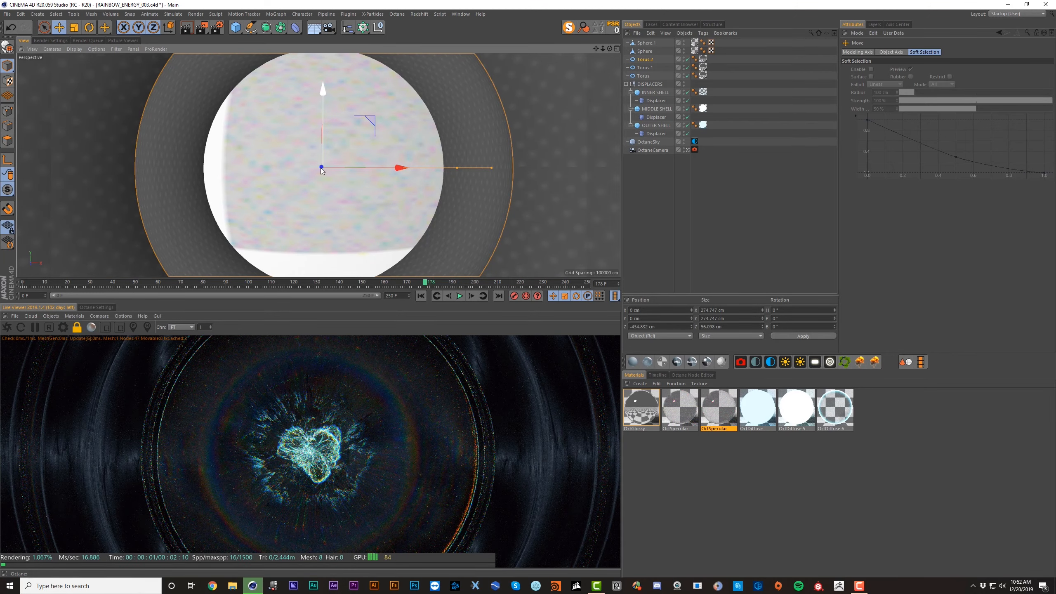
left_click_drag(319, 171, 166, 266)
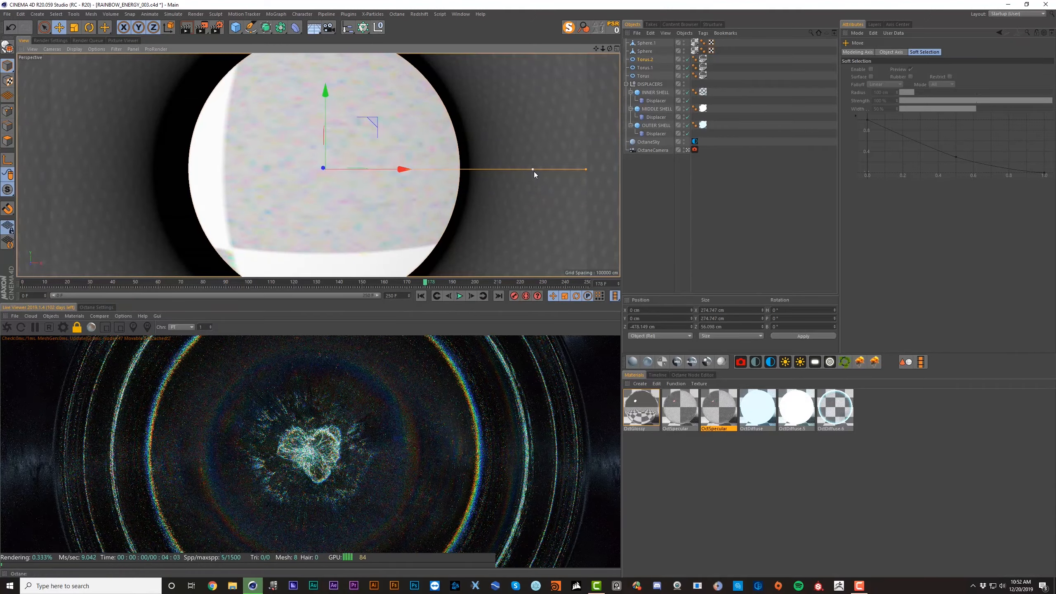
left_click_drag(534, 171, 437, 177)
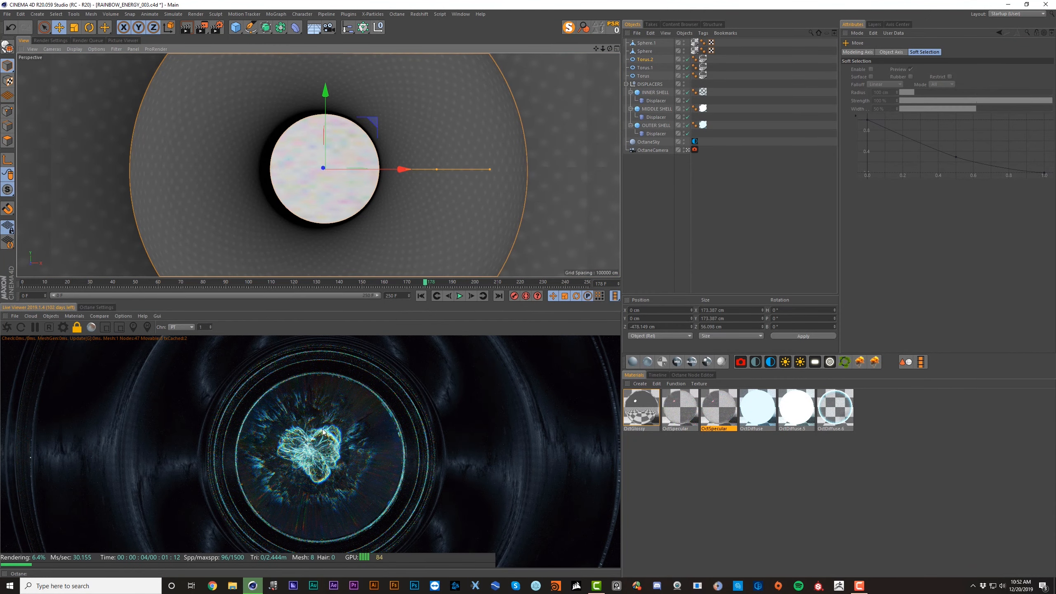
left_click(647, 59)
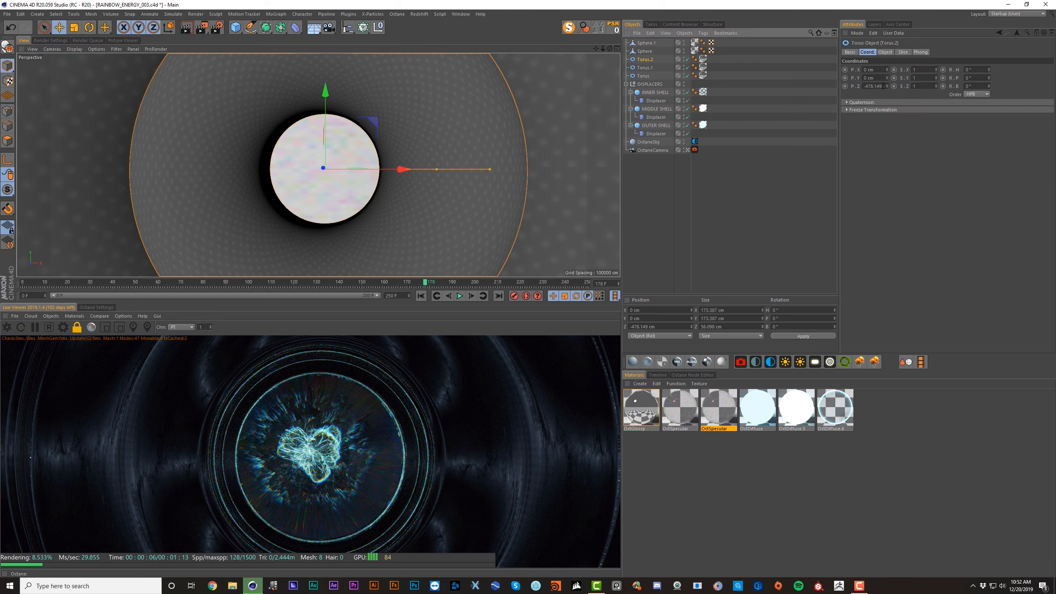
Step: Reset the camera's X and Y positions to 0 cm
left_click(656, 151)
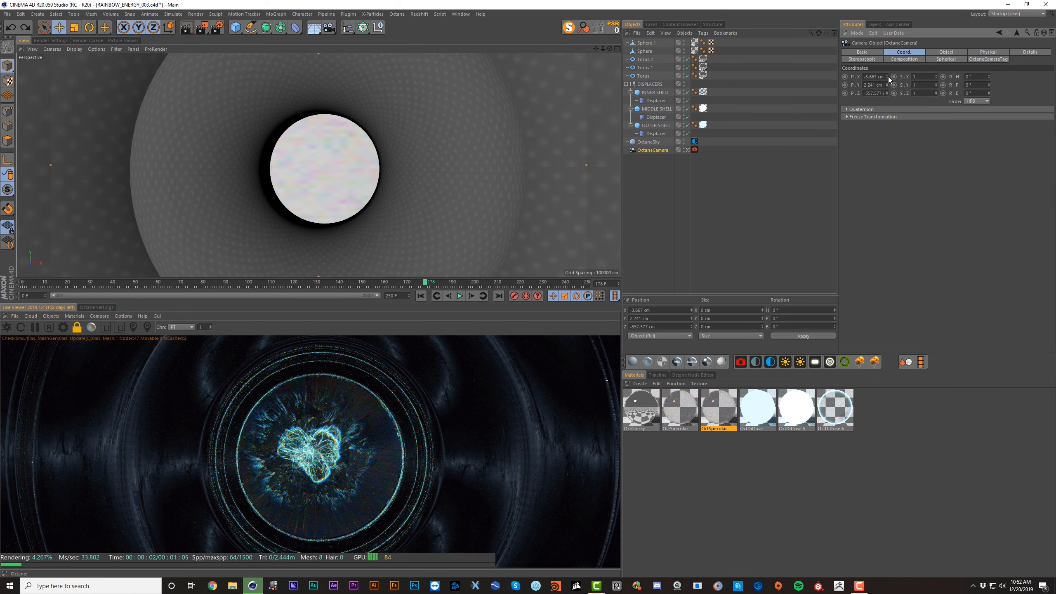
right_click(886, 77)
right_click(888, 85)
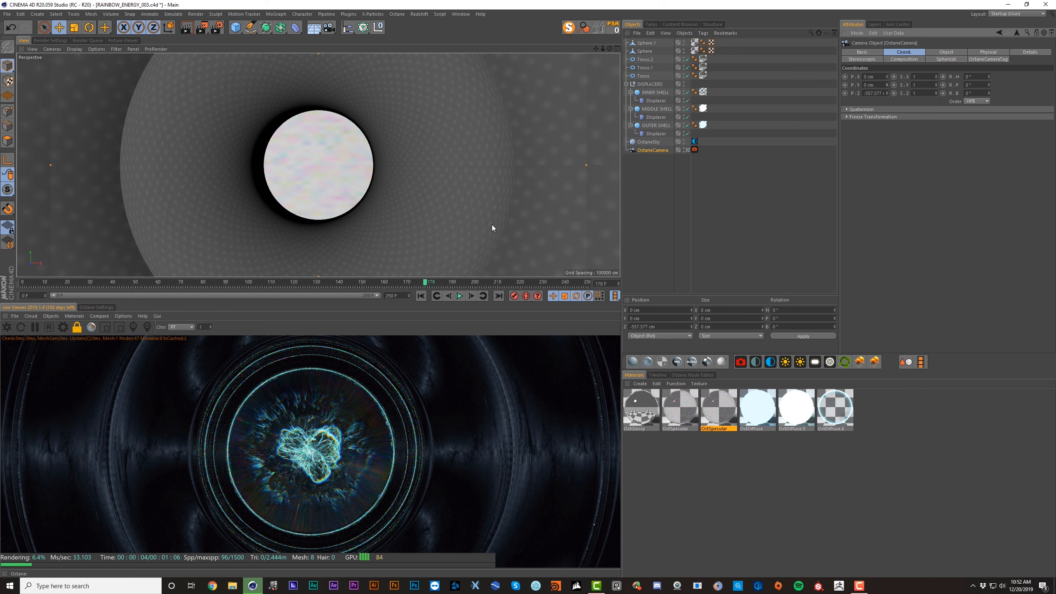
Step: Apply the copied specular glass material to Torus.2 and try moving the torus along Z to about -498 cm
left_click(646, 59)
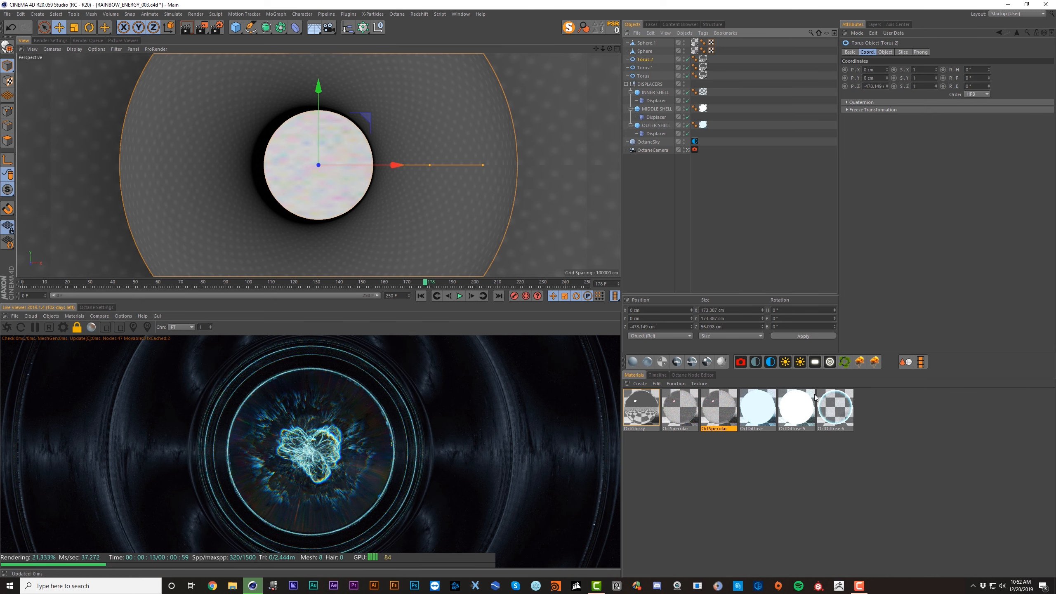
left_click_drag(728, 412, 704, 61)
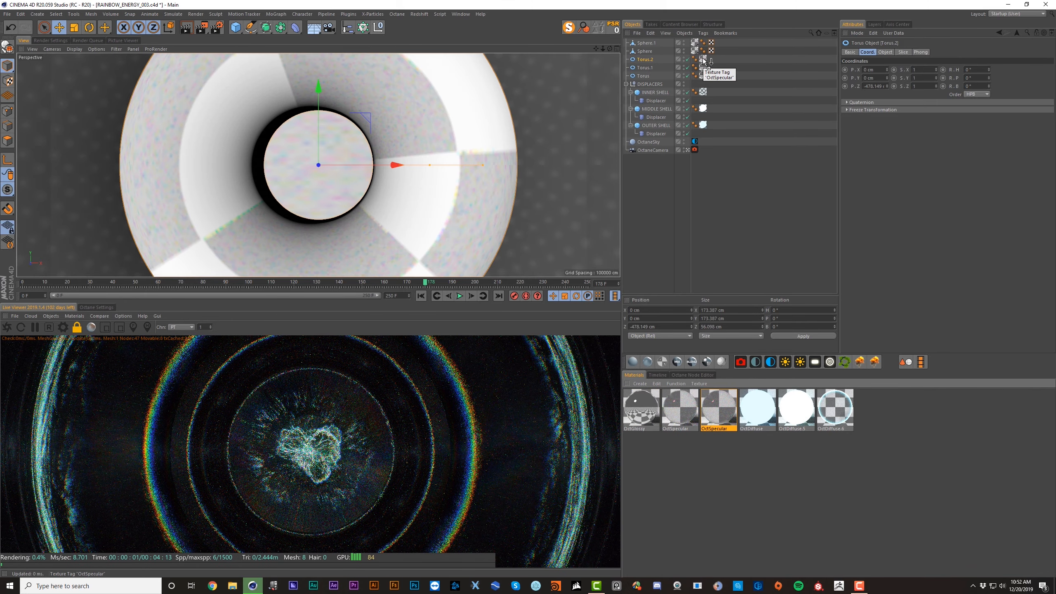
left_click_drag(310, 166, 186, 250)
key("ctrl+z")
left_click(446, 162)
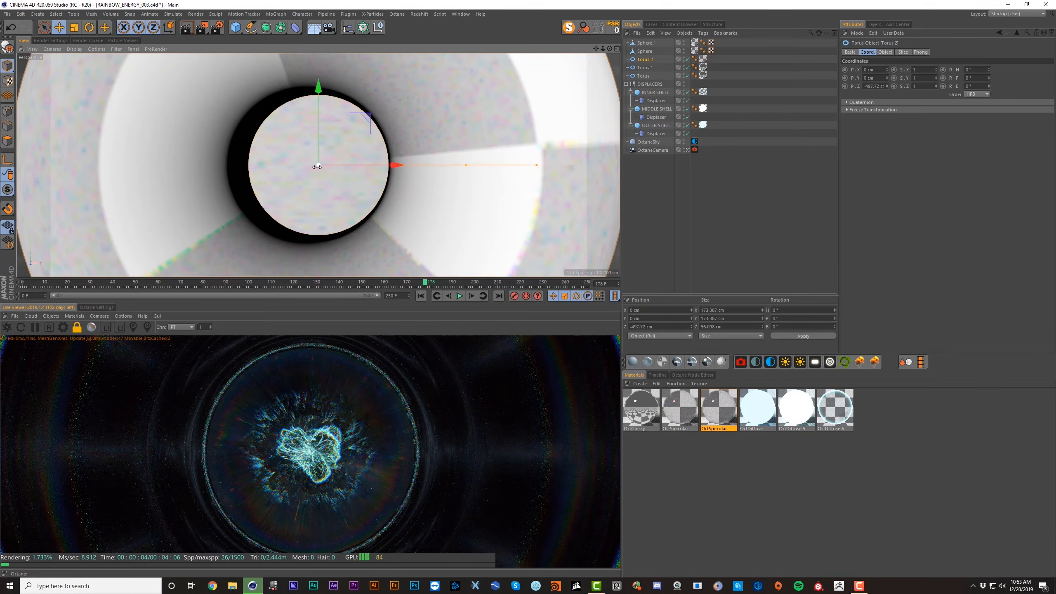
Step: Reshape Torus.2 to a pipe about 86 cm thick at a Z position of about -442 cm, and disable the torus
left_click_drag(318, 165, 436, 165)
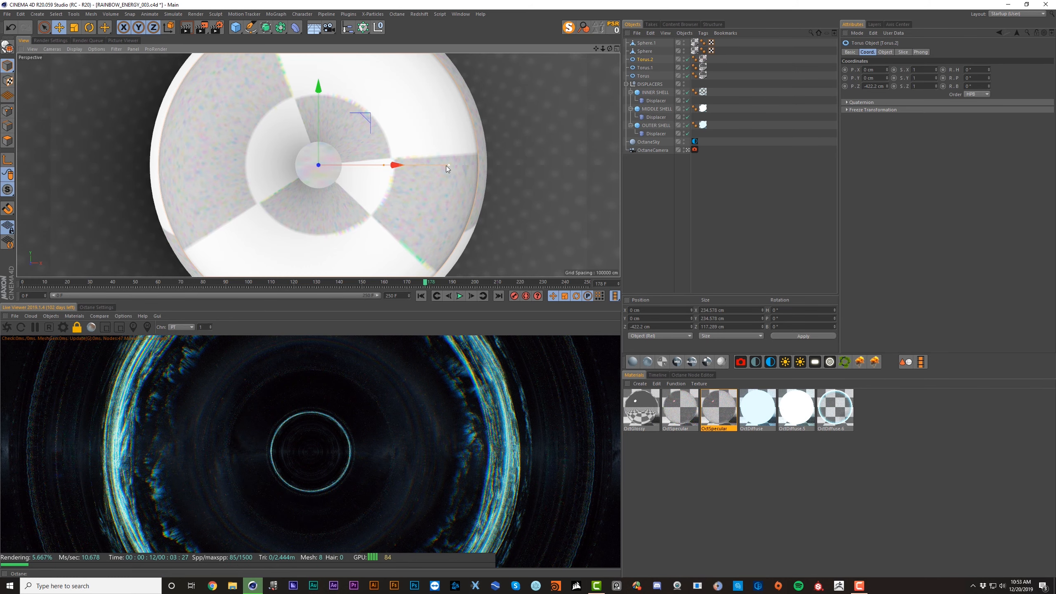
left_click_drag(447, 165, 433, 175)
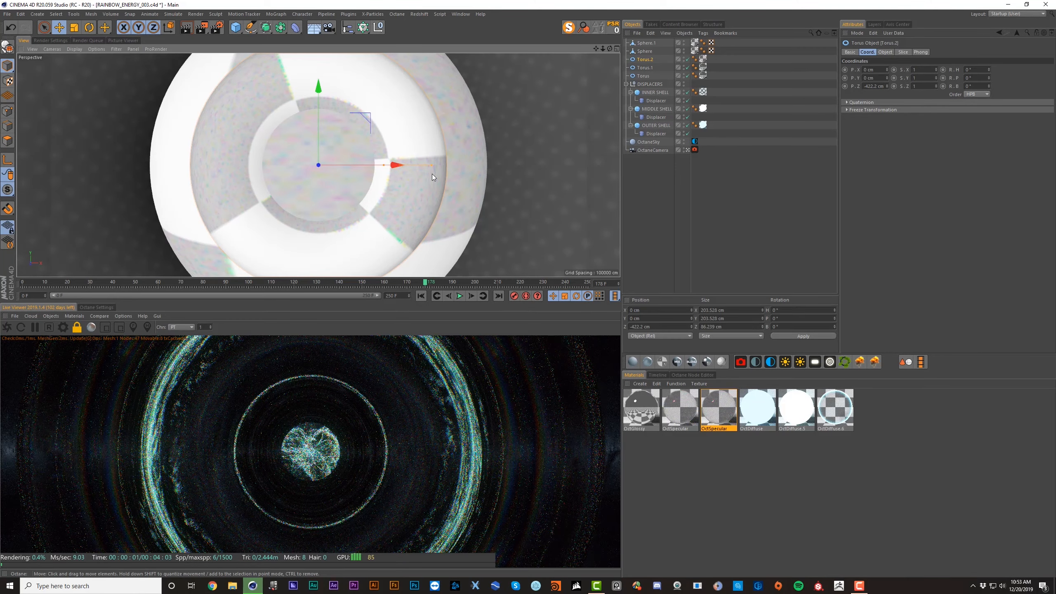
mouse_move(314, 168)
left_mouse_down()
mouse_move(324, 170)
mouse_move(314, 171)
left_mouse_up()
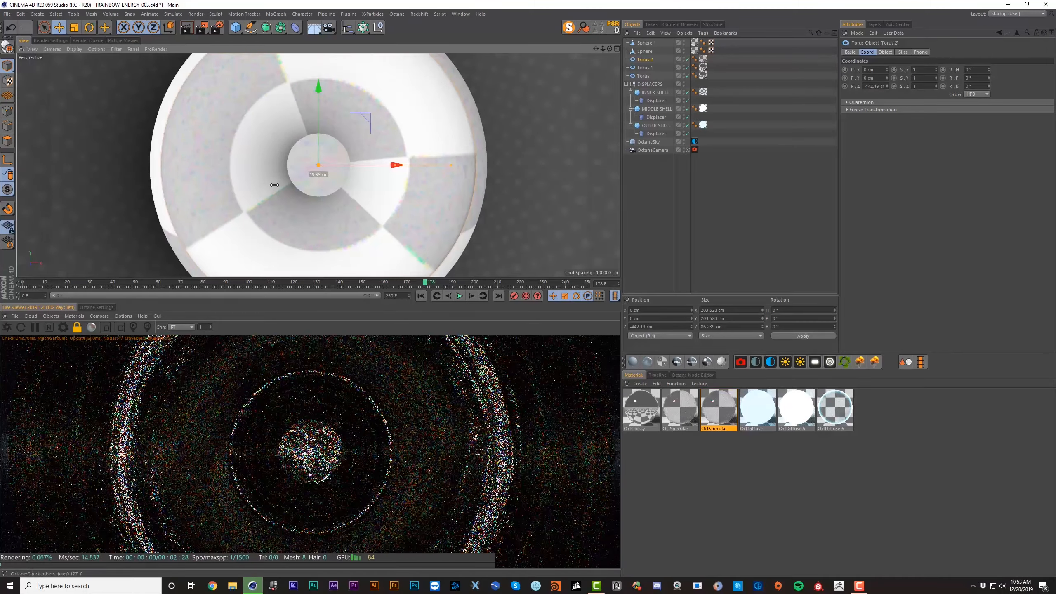
left_click(688, 60)
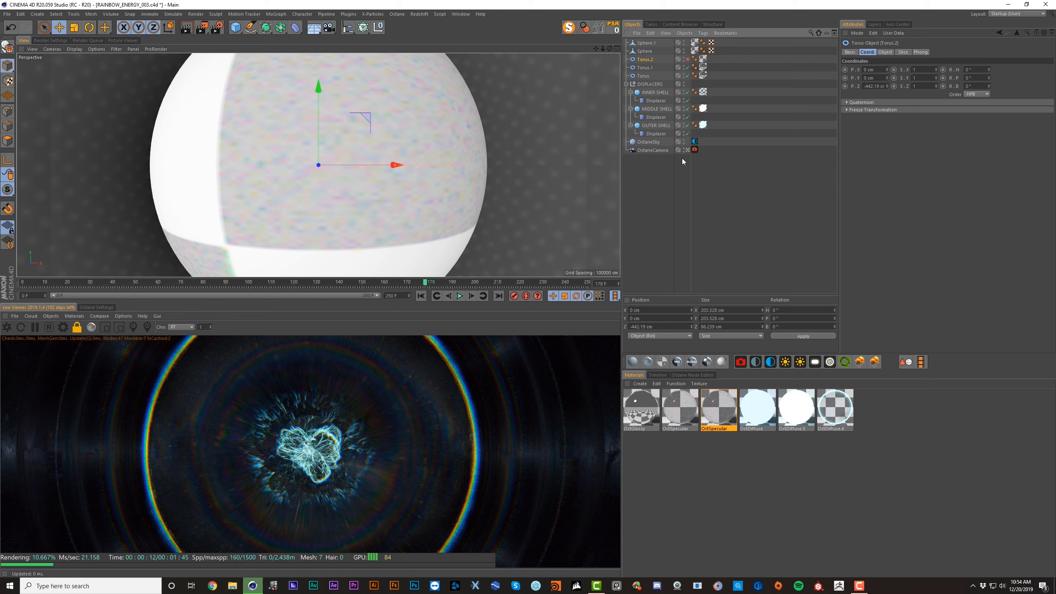
Step: Try UV transform scales up to about 1.0 on the sky's star map texture and settle on about 0.175 for all axes
left_click(663, 150)
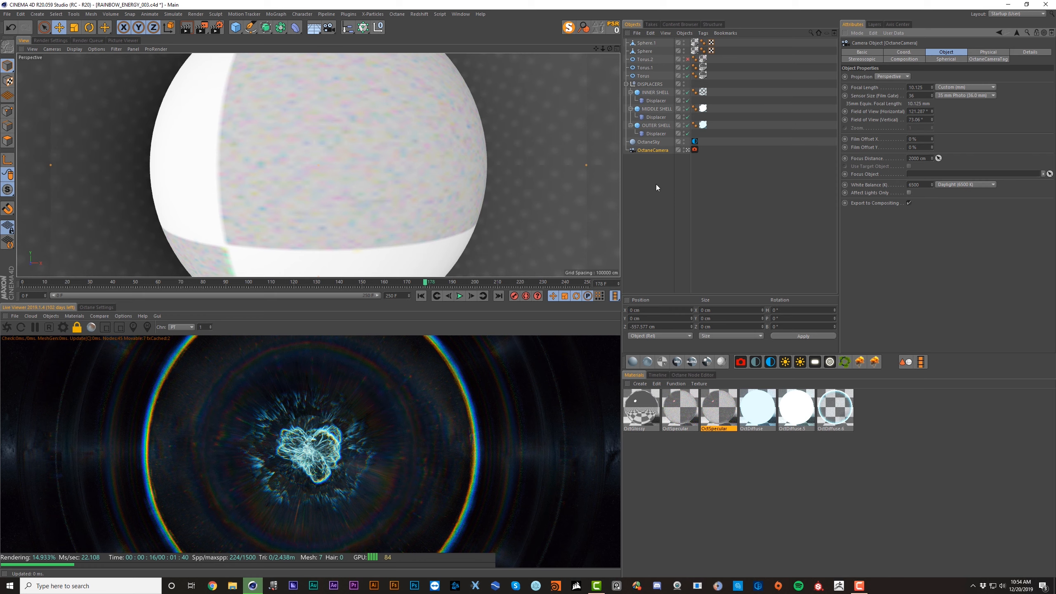
left_click(694, 142)
left_click(891, 102)
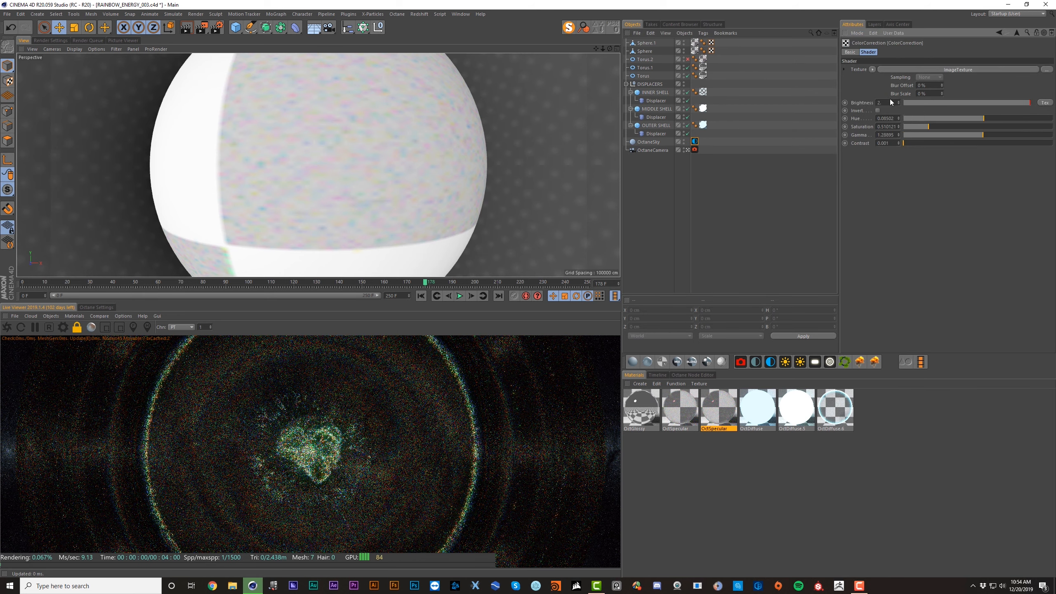
left_click(886, 69)
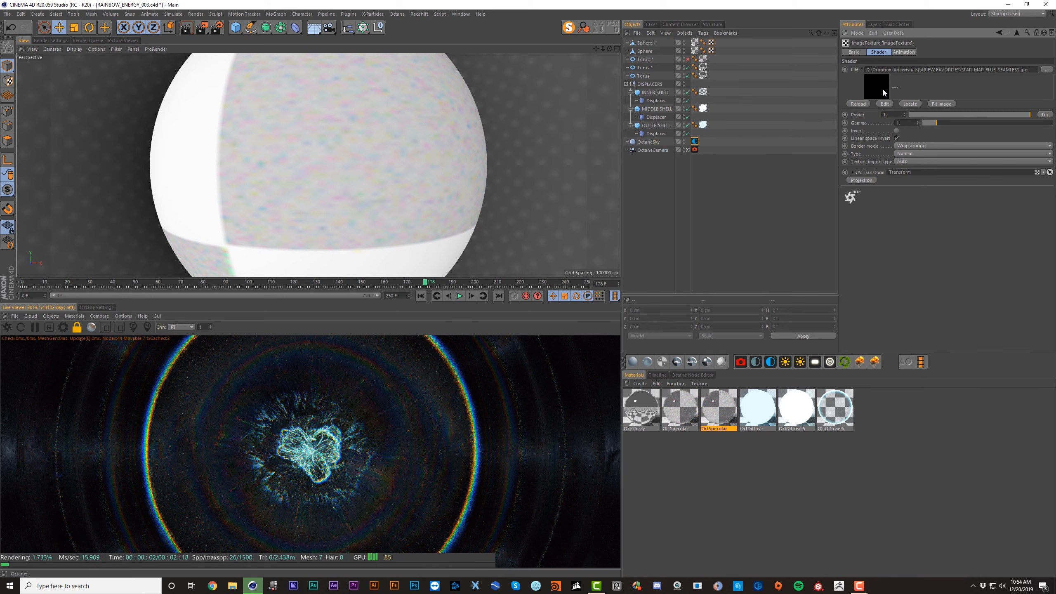
left_click(852, 173)
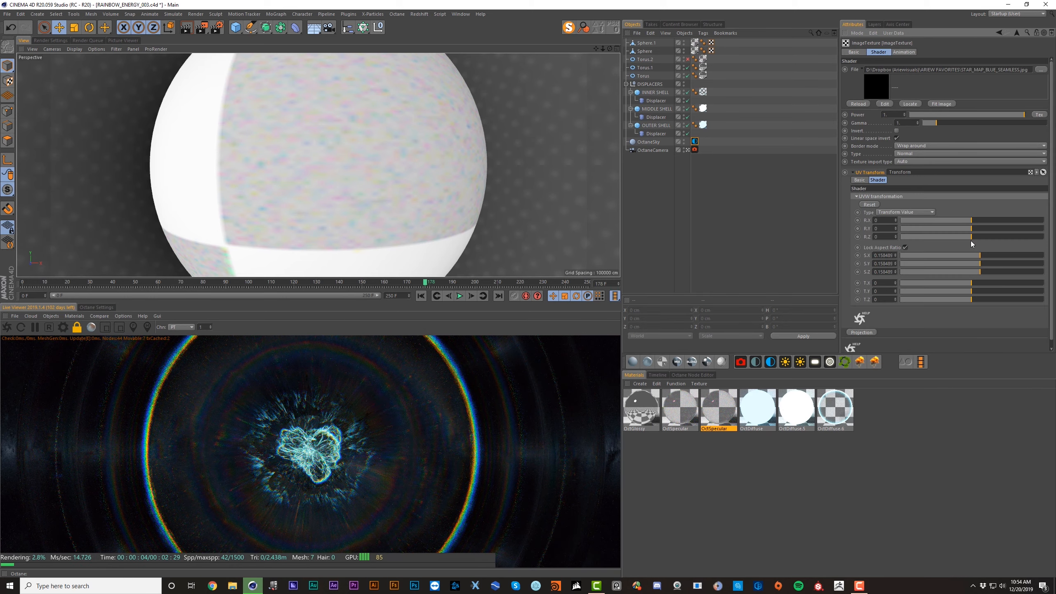
left_click_drag(983, 255, 993, 255)
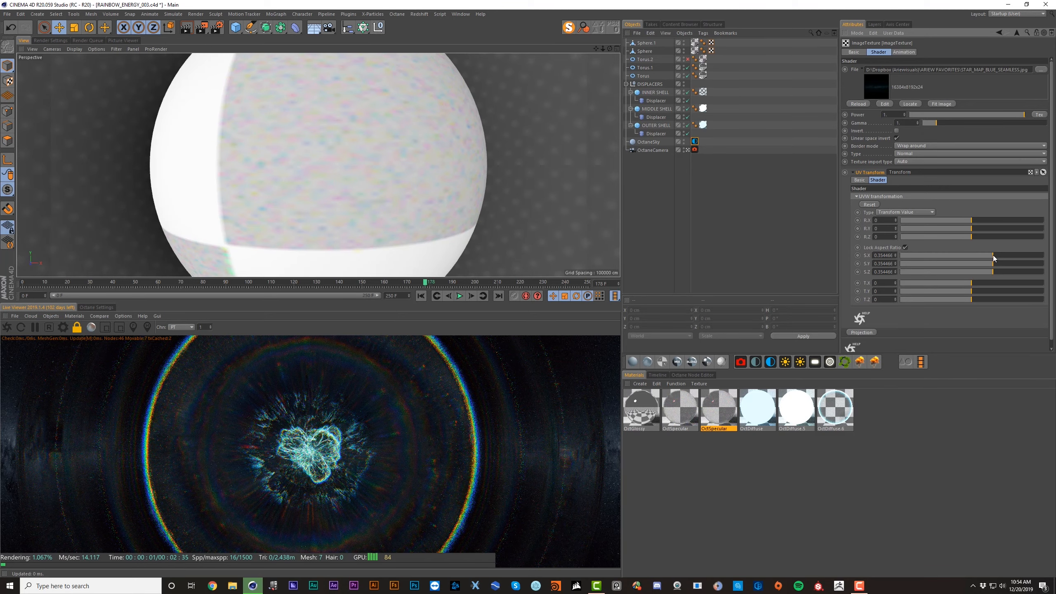
left_click_drag(993, 254, 1006, 256)
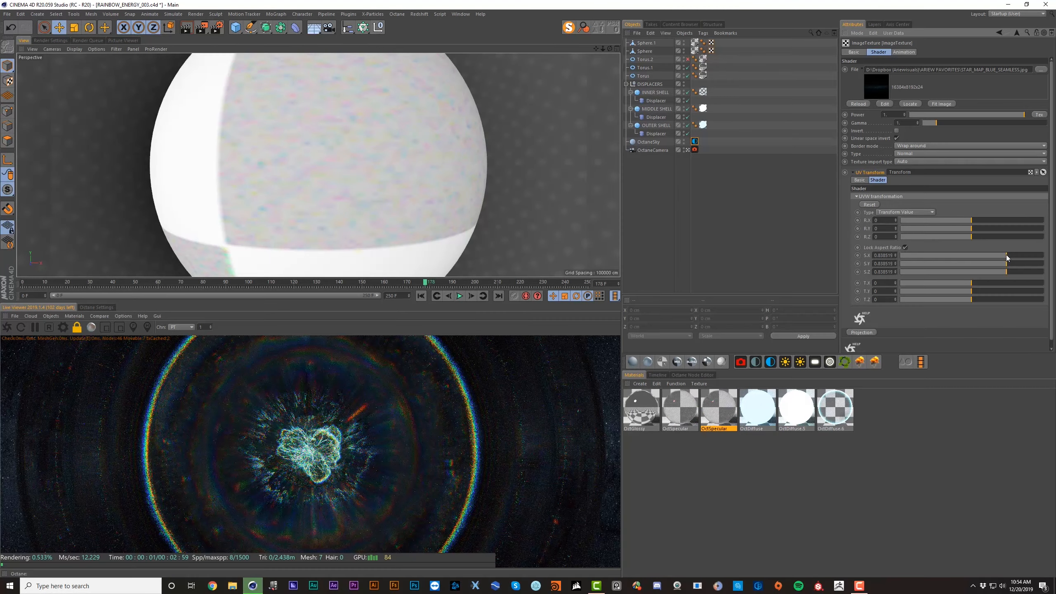
left_click_drag(1006, 255, 1010, 255)
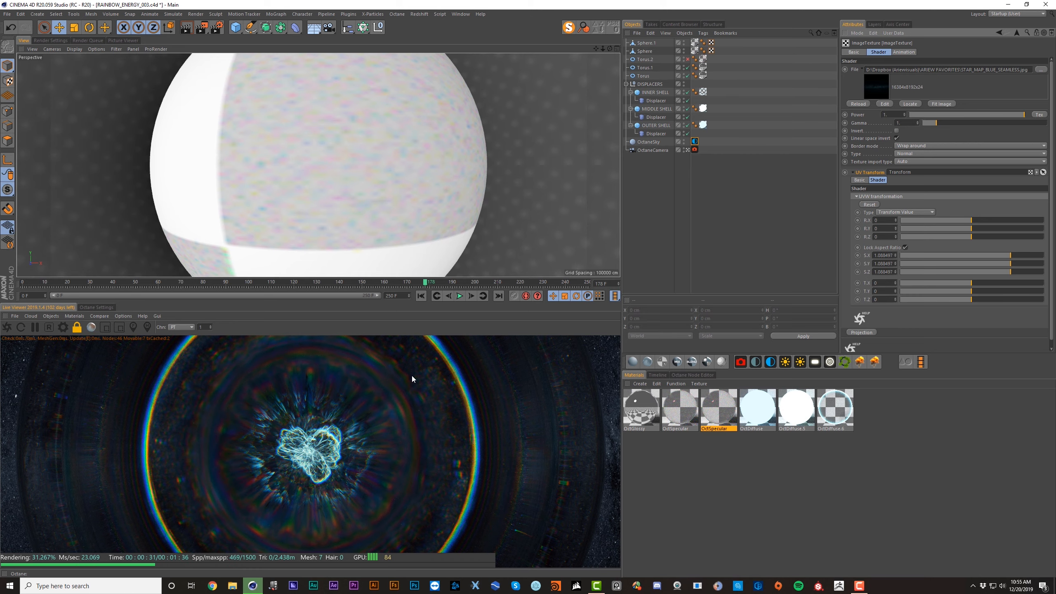
left_click_drag(997, 258, 970, 254)
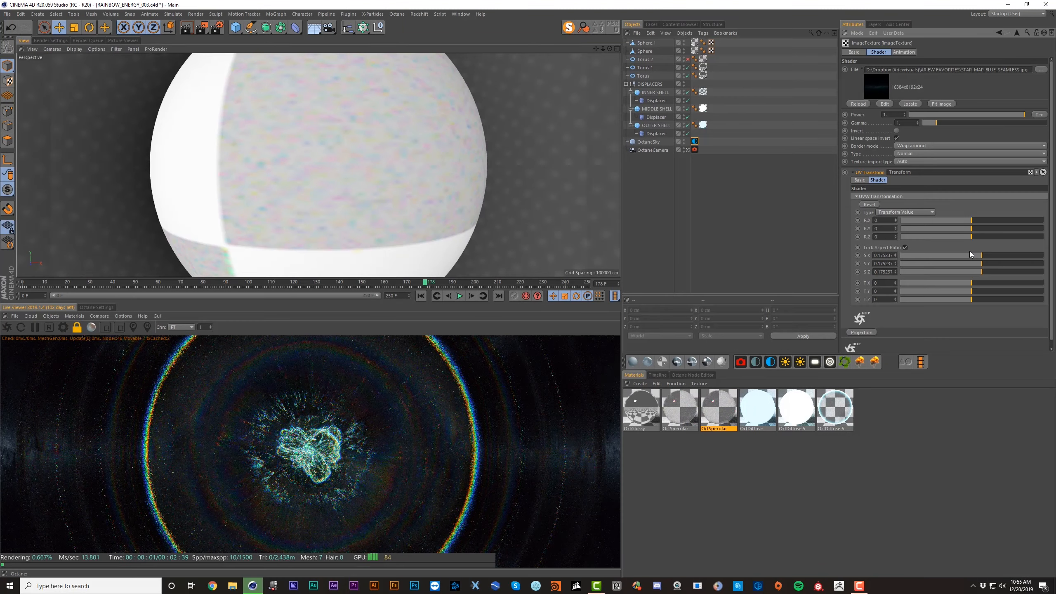
Step: Group the spheres, tori and DISPLACERS group under one null named ABSTRACT DISTORTION 1
left_click(646, 43)
left_click(649, 84, "shift")
key("alt+g")
double_click(642, 43)
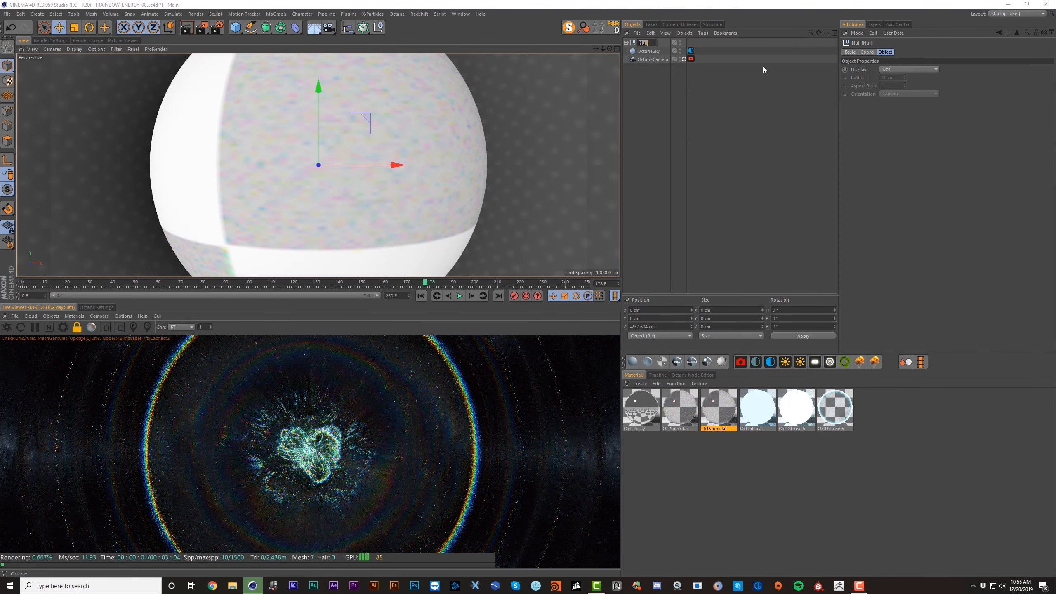
type("ABSTRACTION 1")
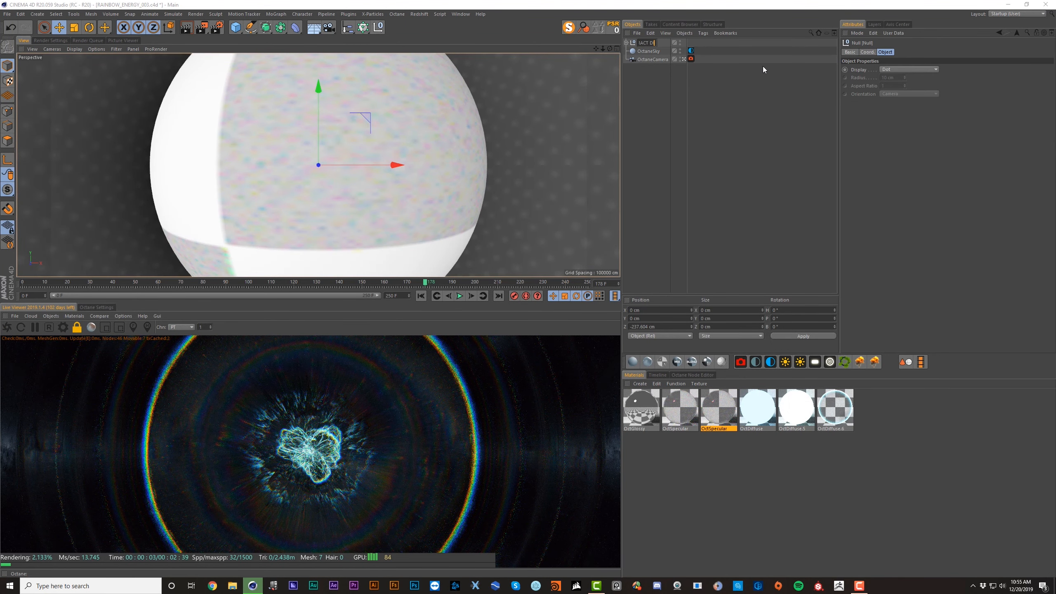
key("Return")
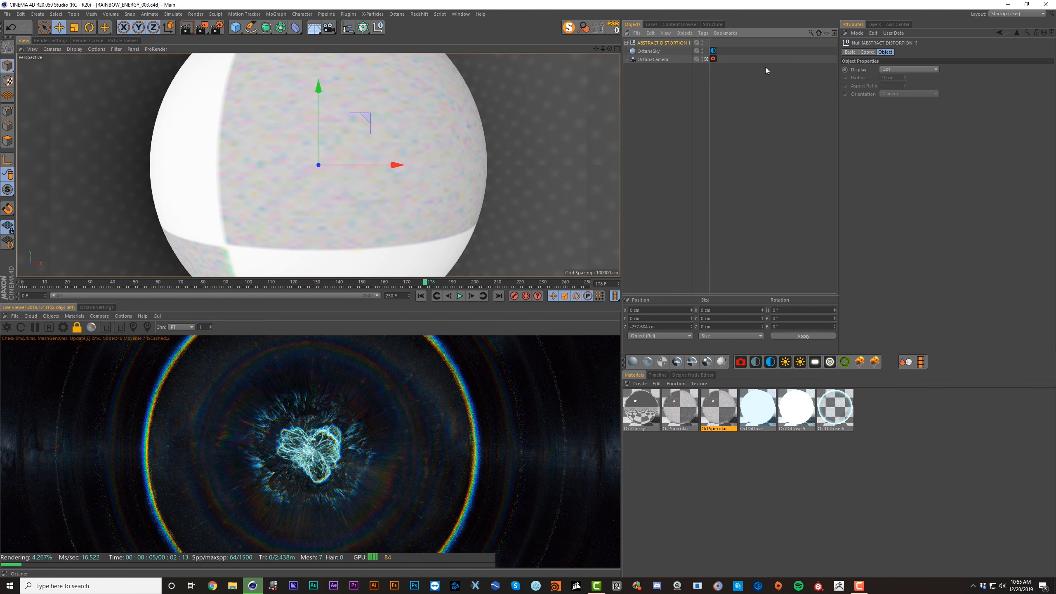
Step: Hide the ABSTRACT DISTORTION 1 group and set the sky's star map texture UV scale to about 0.227 on all axes
left_click(702, 42)
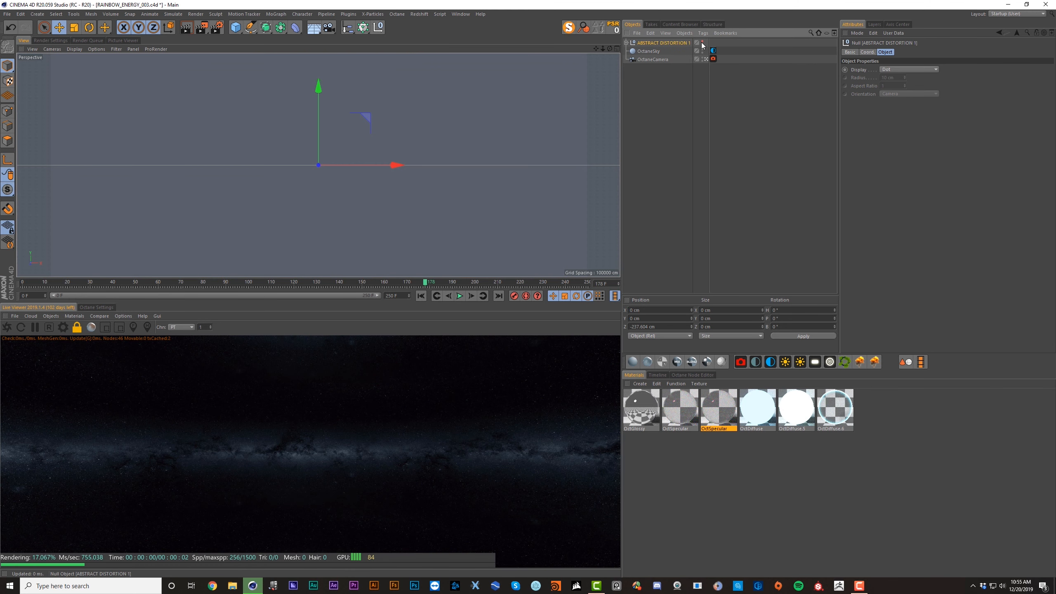
left_click(713, 50)
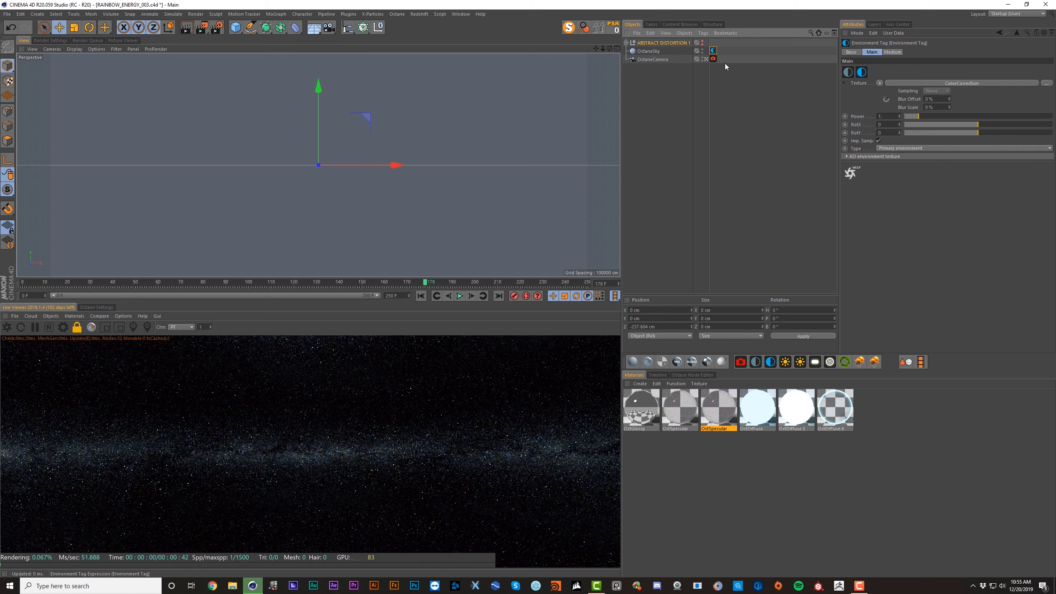
left_click(889, 102)
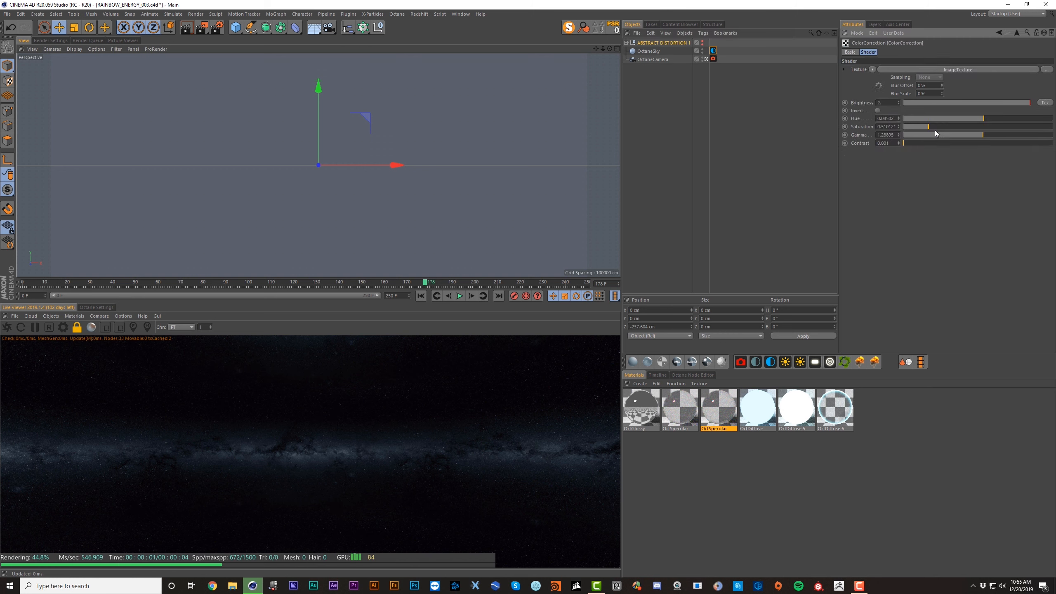
left_click(894, 69)
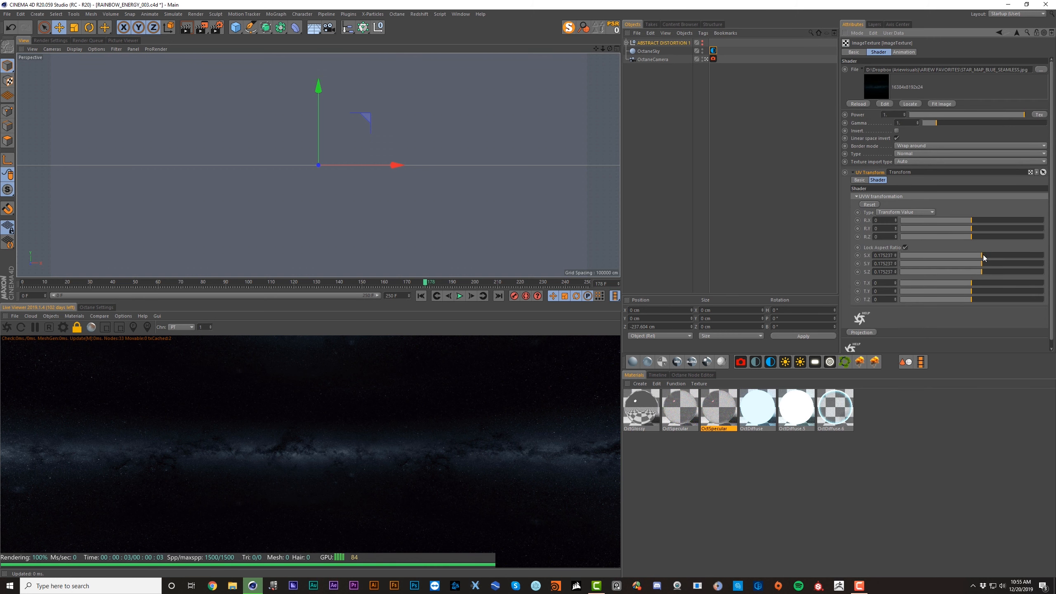
left_click_drag(984, 258, 986, 257)
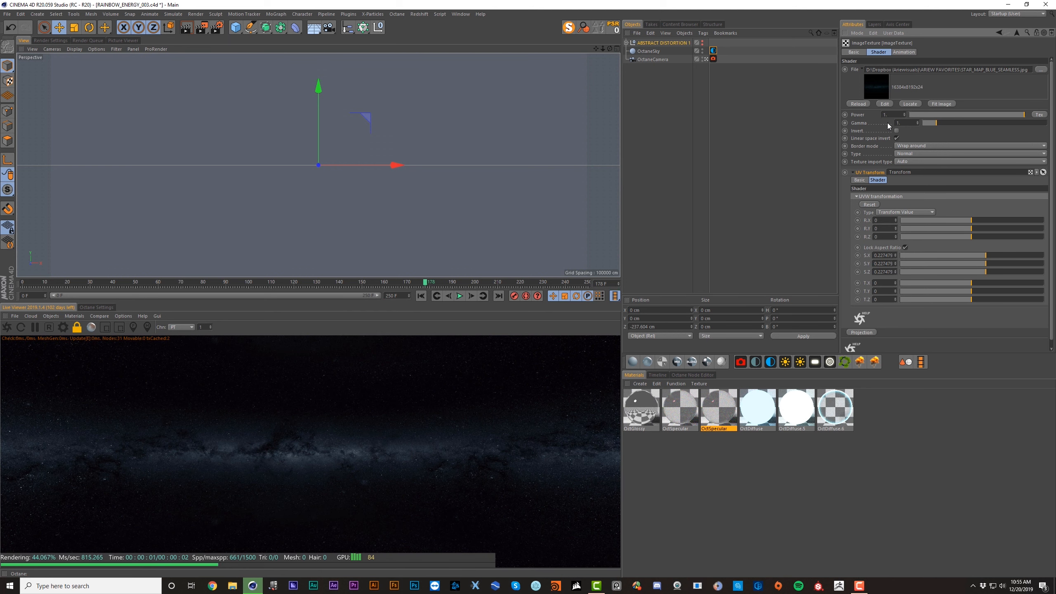
Step: Set the brightness of the sky's color correction to 4 and raise its gamma, trying values up to about 2.76
left_click(1013, 34)
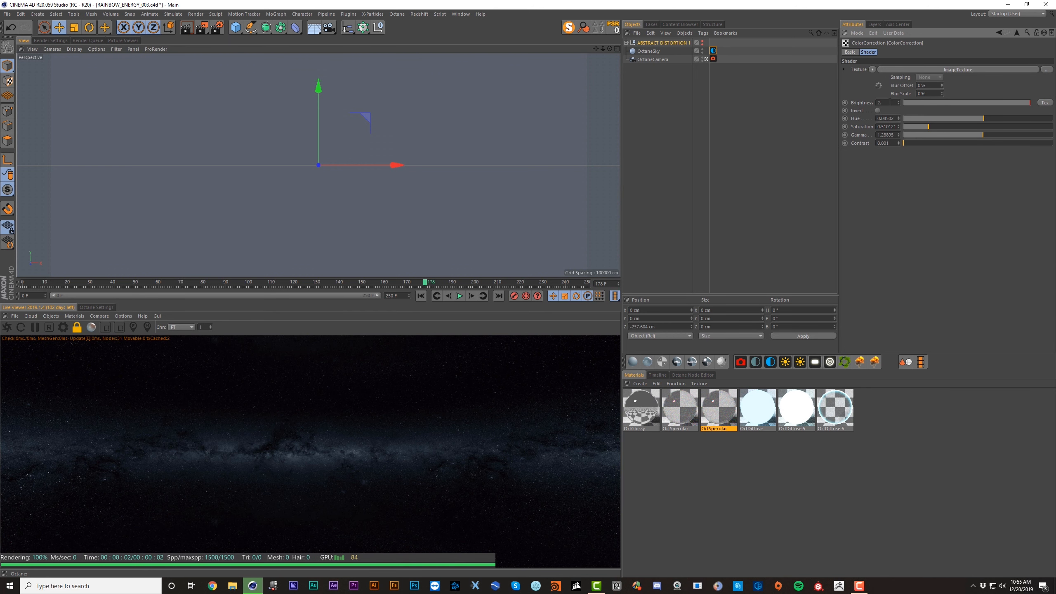
type("4")
key("Return")
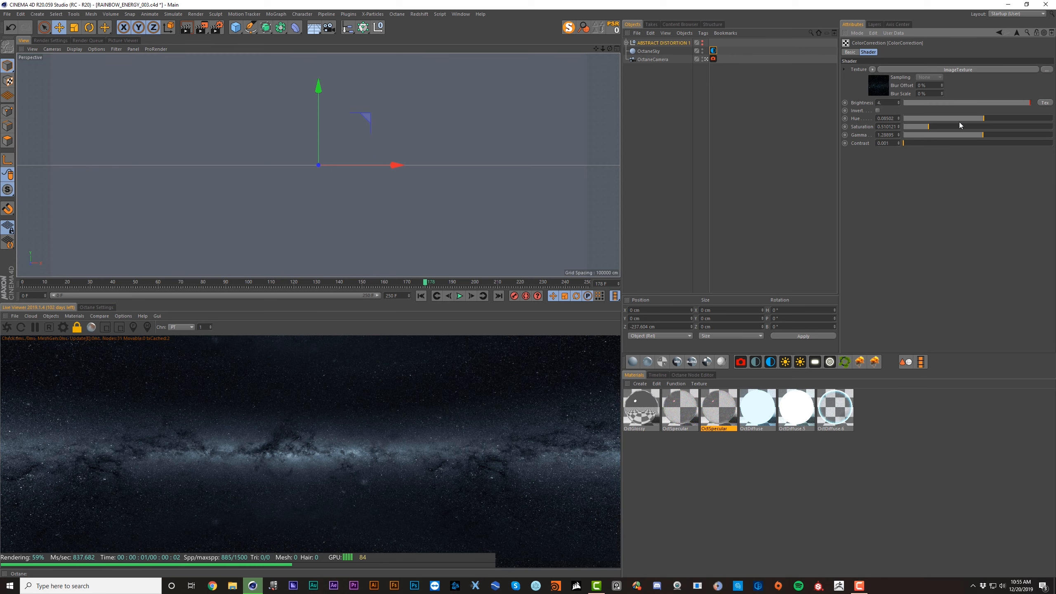
left_click_drag(982, 135, 989, 137)
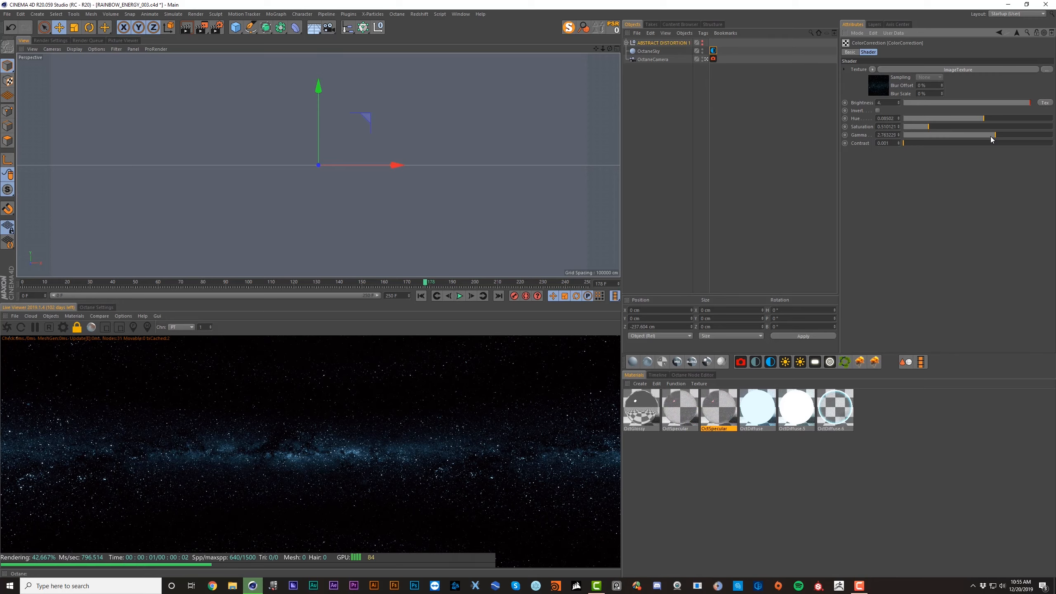
Step: Unlock the star map's scale aspect ratio, set its Y scale to about 0.336, and show the ABSTRACT DISTORTION 1 group again
left_click(879, 86)
left_click(905, 247)
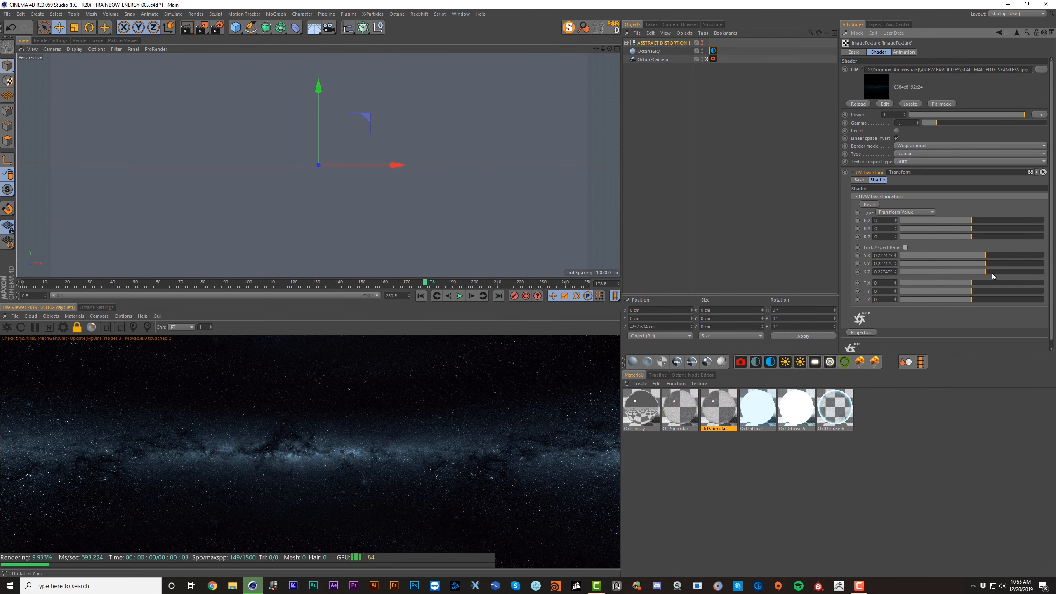
left_click_drag(985, 263, 993, 267)
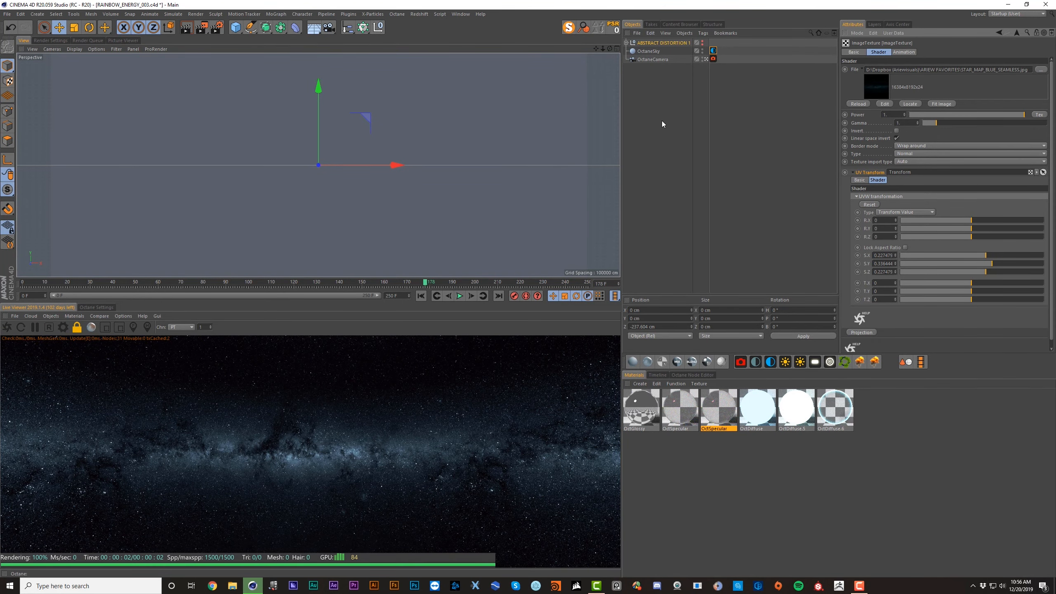
left_click(672, 94)
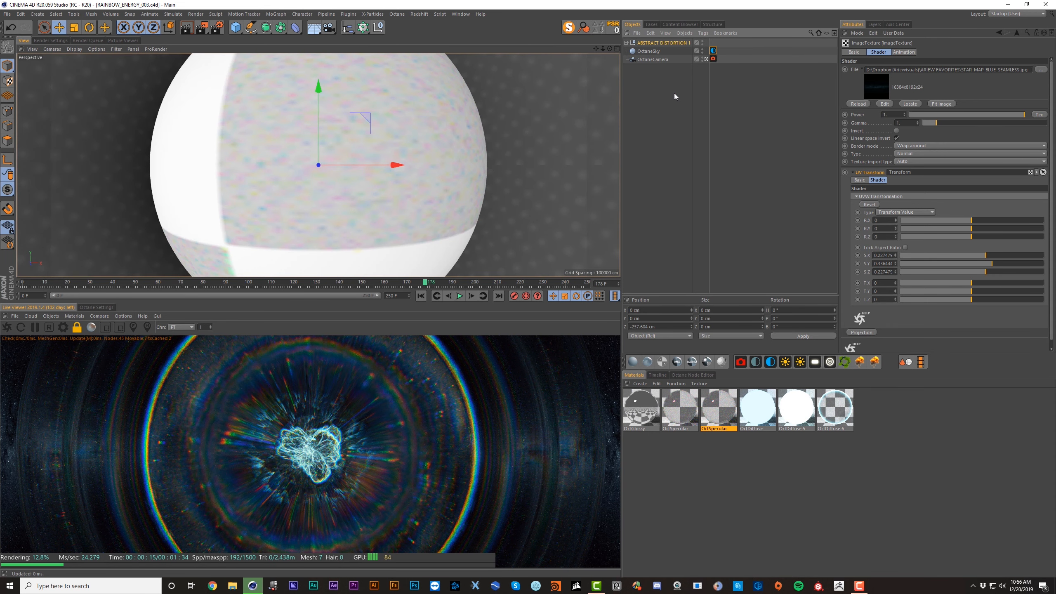
Step: In the Octane camera imager, set the custom LUT strength to 1 and saturation to about 0.74, and save the scene
left_click(714, 59)
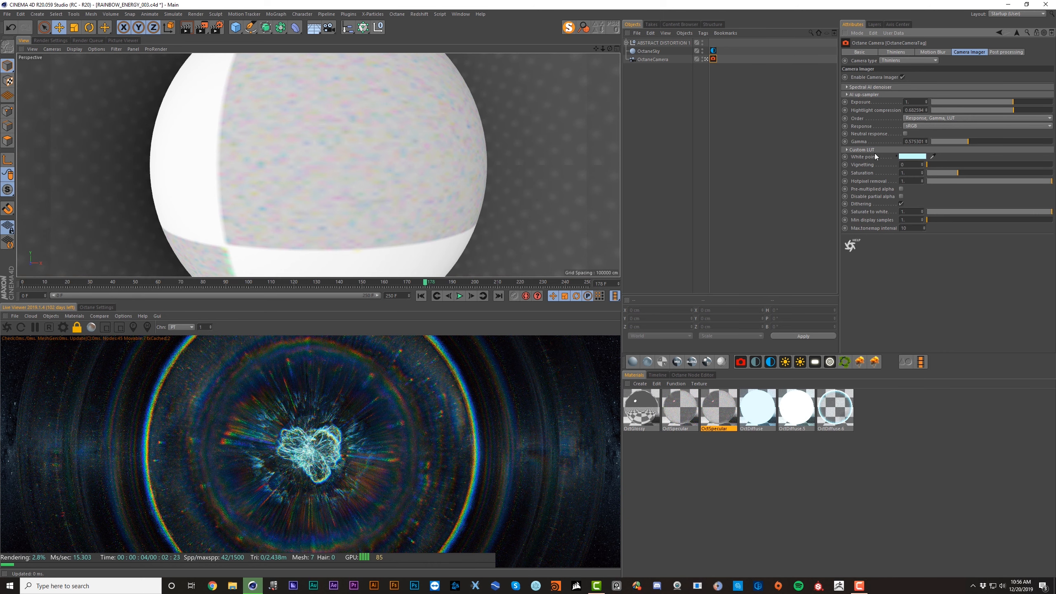
left_click(852, 151)
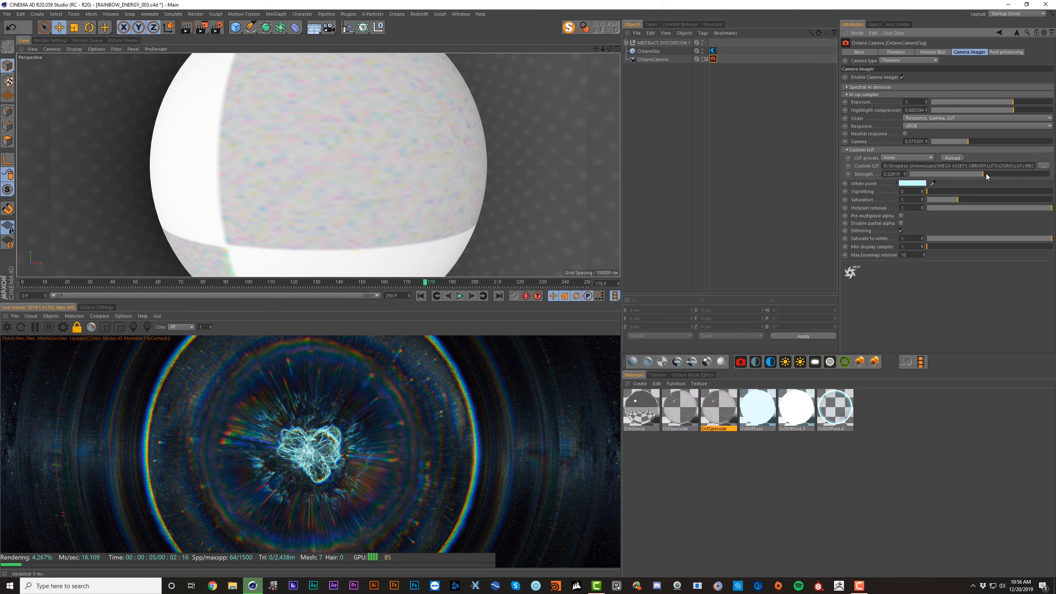
left_click_drag(986, 173, 812, 179)
left_click(988, 174)
left_click_drag(988, 174, 1051, 174)
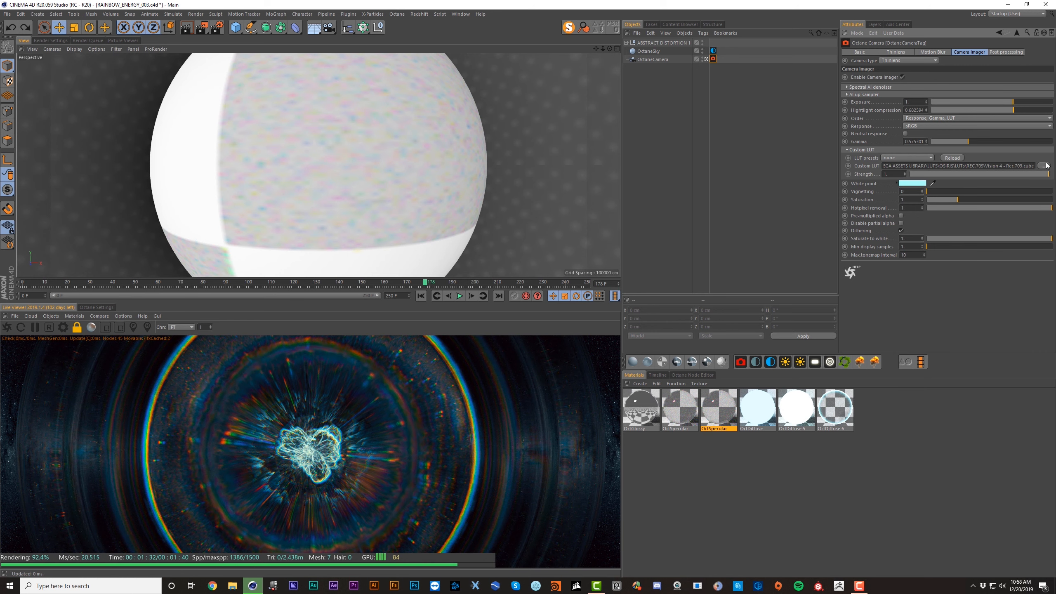
left_click_drag(950, 200, 945, 200)
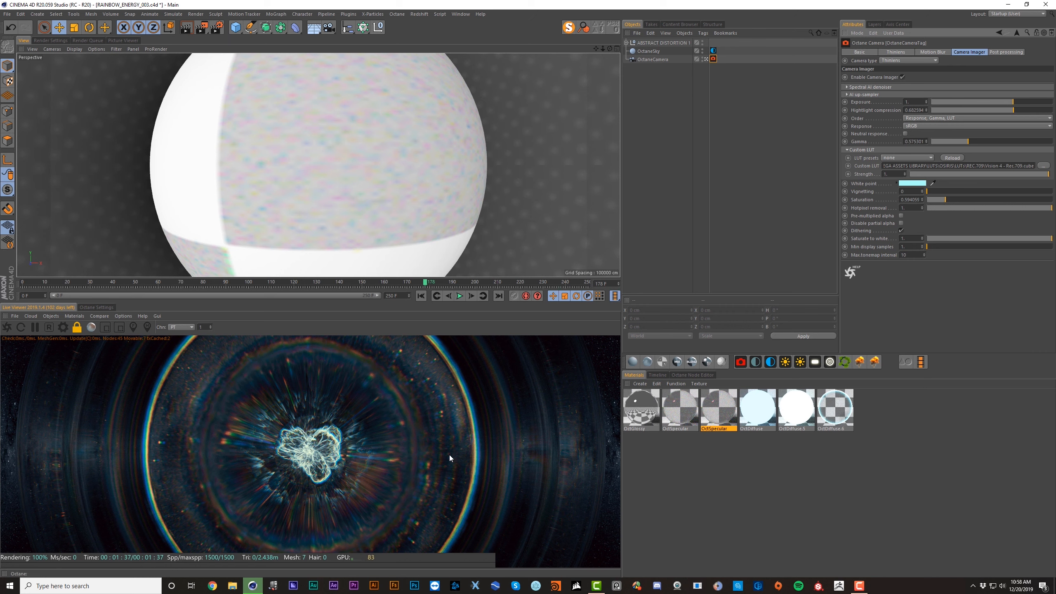
key("ctrl+s")
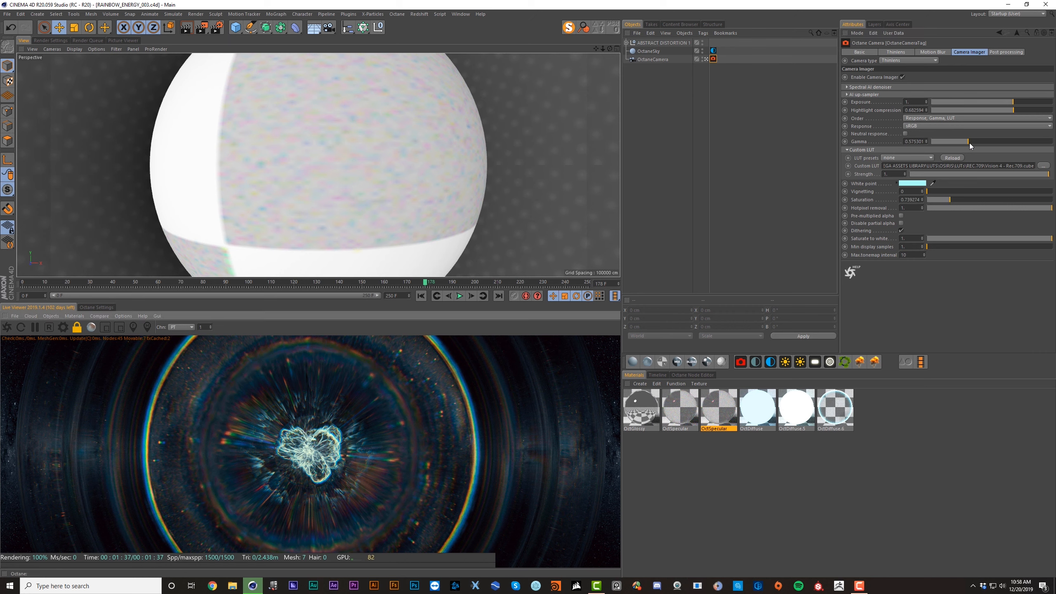
Step: Set the camera imager's exposure to about 1.53, highlight compression to 1 and gamma to about 0.46, and save the scene
left_click_drag(969, 142, 958, 142)
left_click_drag(1014, 103, 1022, 102)
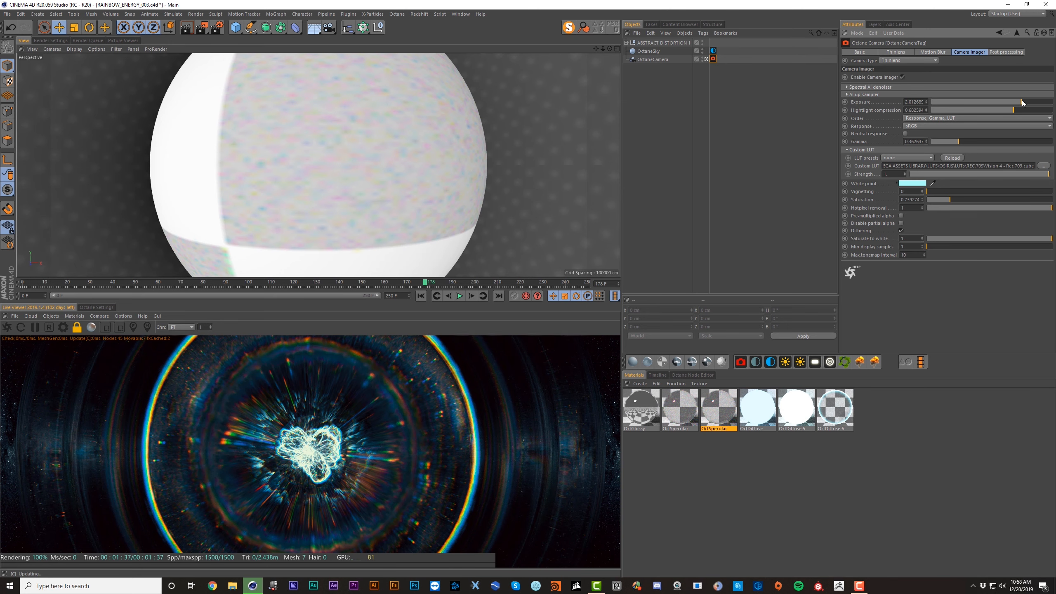
left_click_drag(1016, 110, 1053, 110)
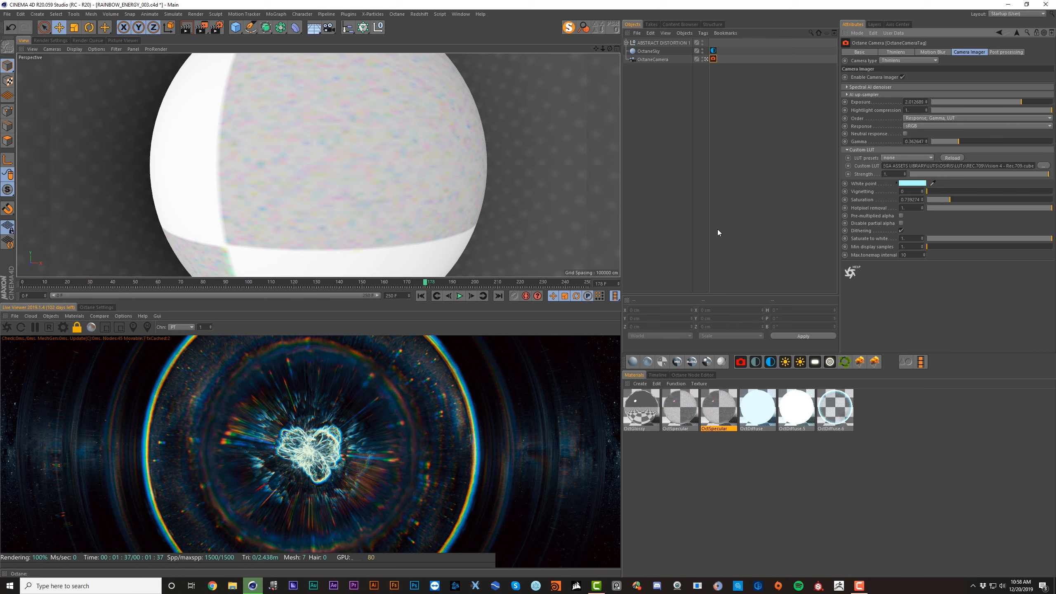
left_click_drag(1020, 102, 1017, 102)
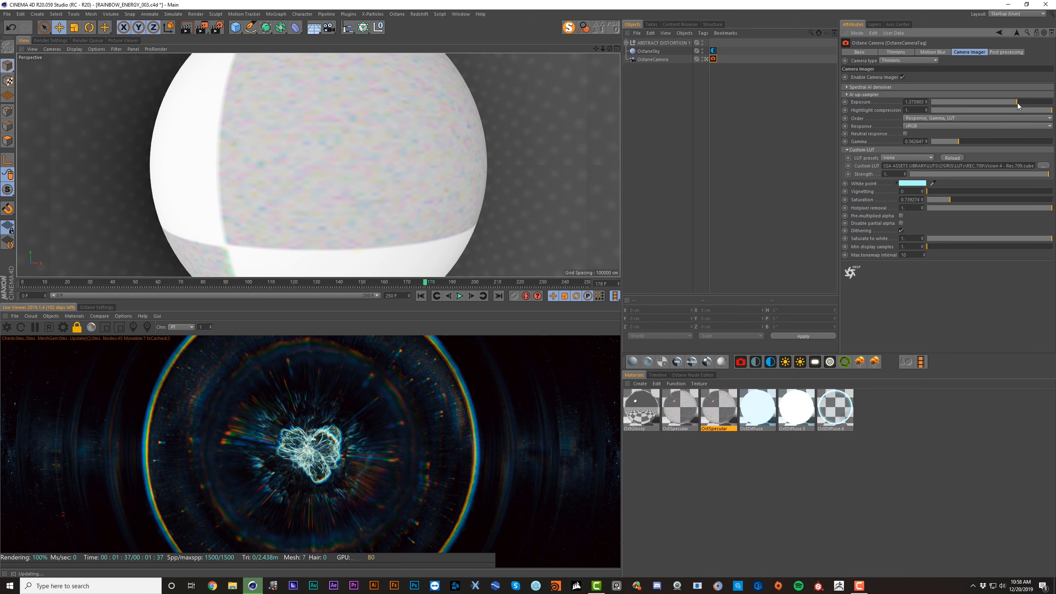
left_click_drag(961, 141, 963, 140)
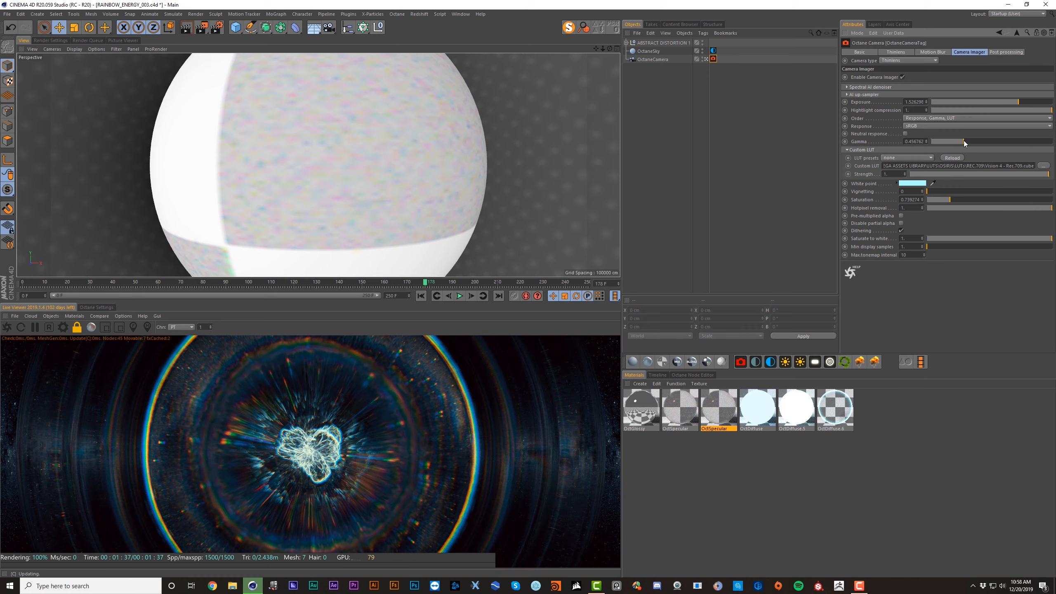
key("ctrl+s")
Step: Enlarge the Live Viewer area and set its preview scale to 0.8 so the whole frame fits
left_click(210, 328)
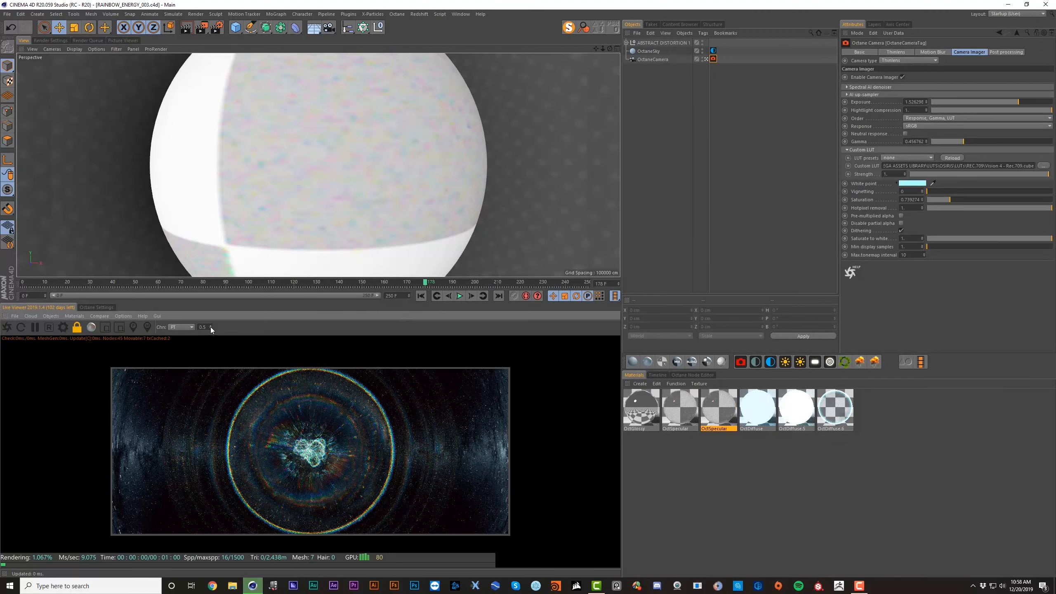
left_click(211, 326)
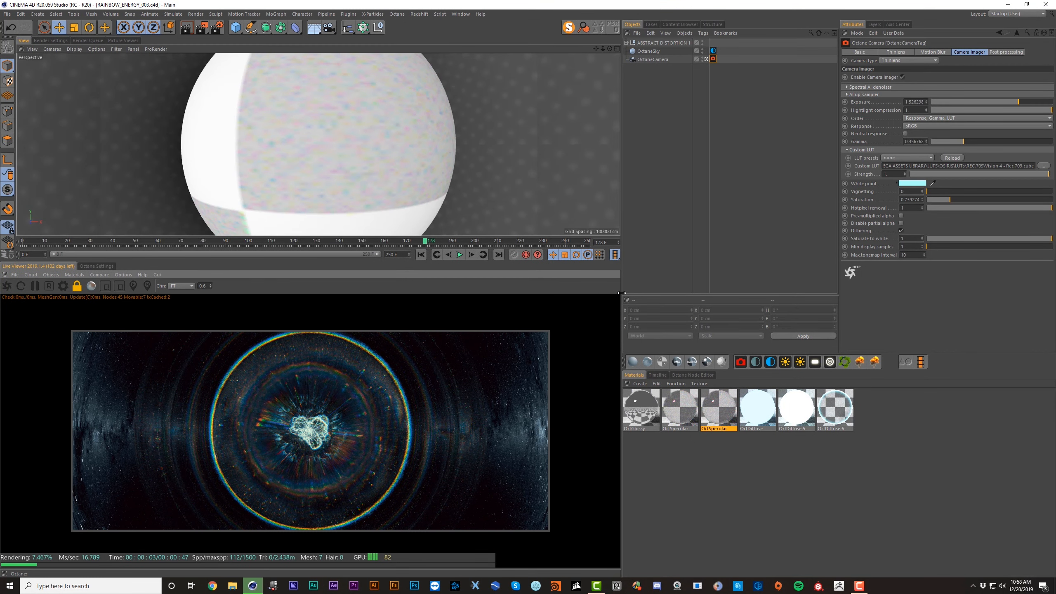
left_click_drag(621, 294, 713, 304)
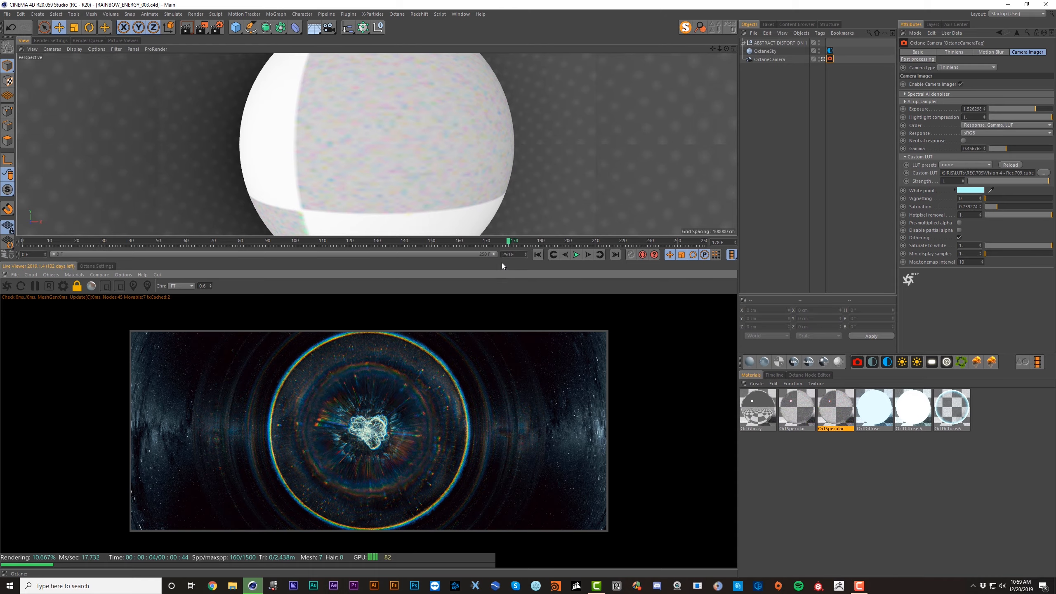
left_click_drag(501, 265, 207, 225)
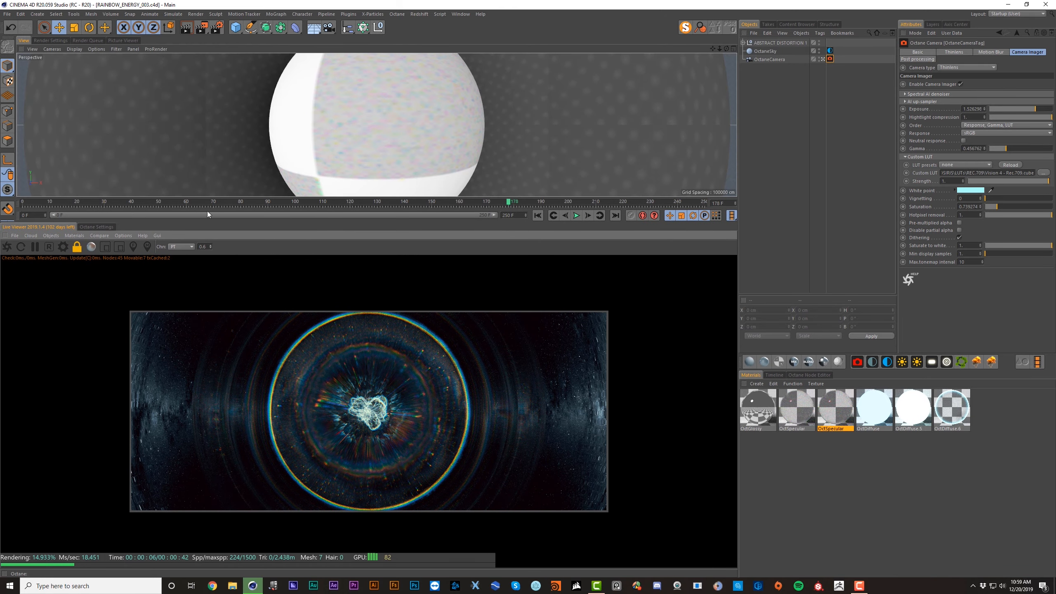
left_click(212, 244)
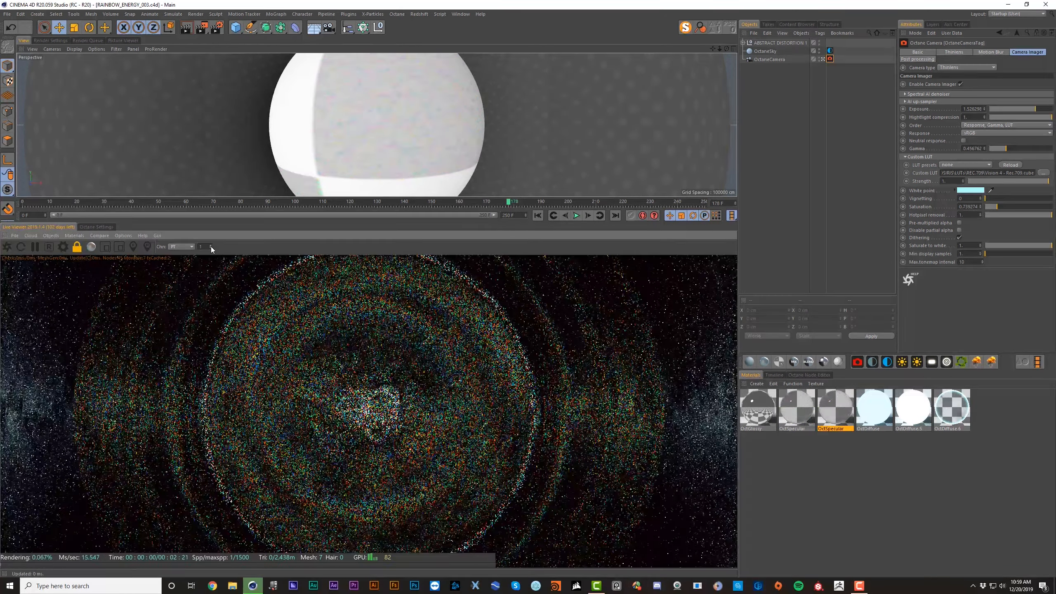
left_click(211, 249)
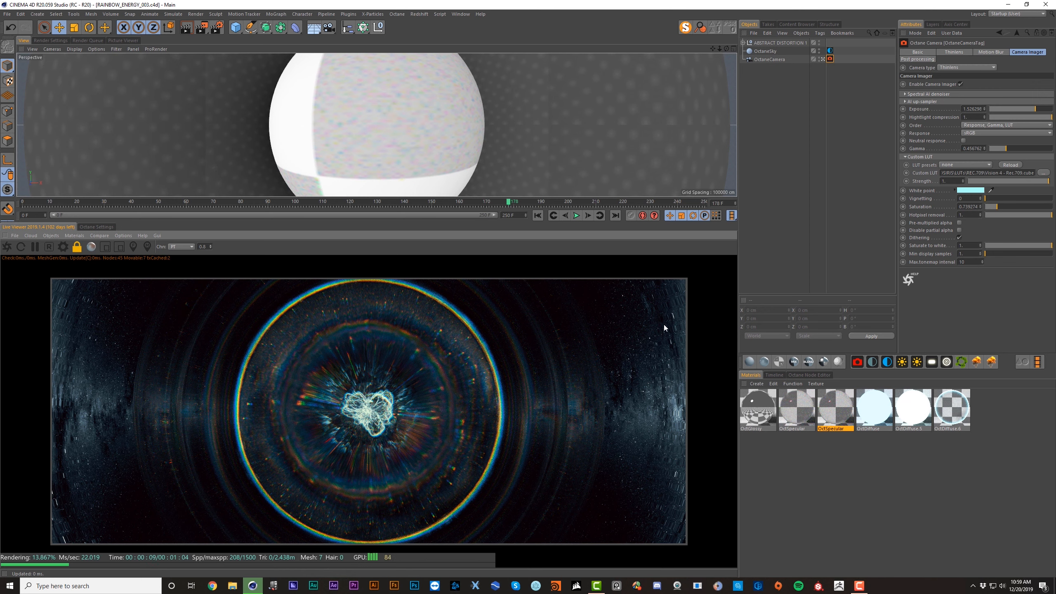
Step: Expand the ABSTRACT DISTORTION 1 group, toggle Torus and Torus.1 off and on to compare their effect in the render, and select Torus
left_click(743, 43)
left_click(769, 69)
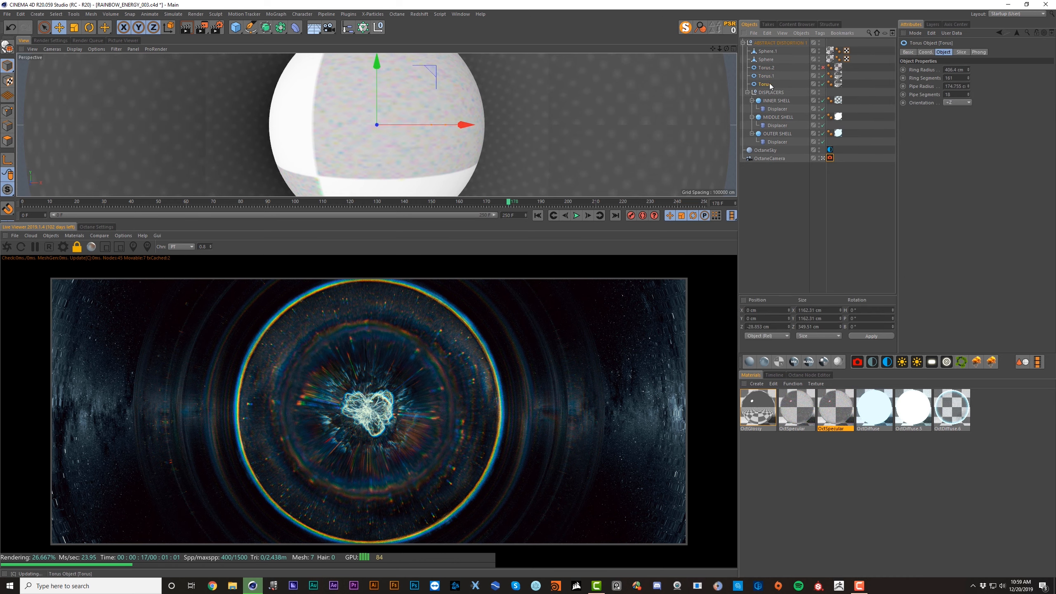
left_click(767, 84)
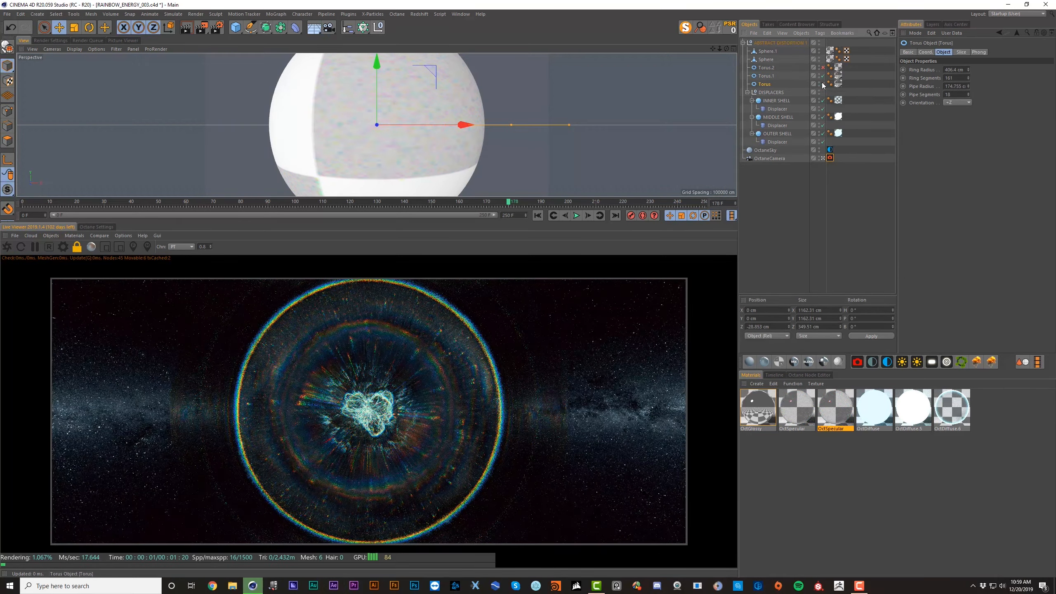
left_click(823, 85)
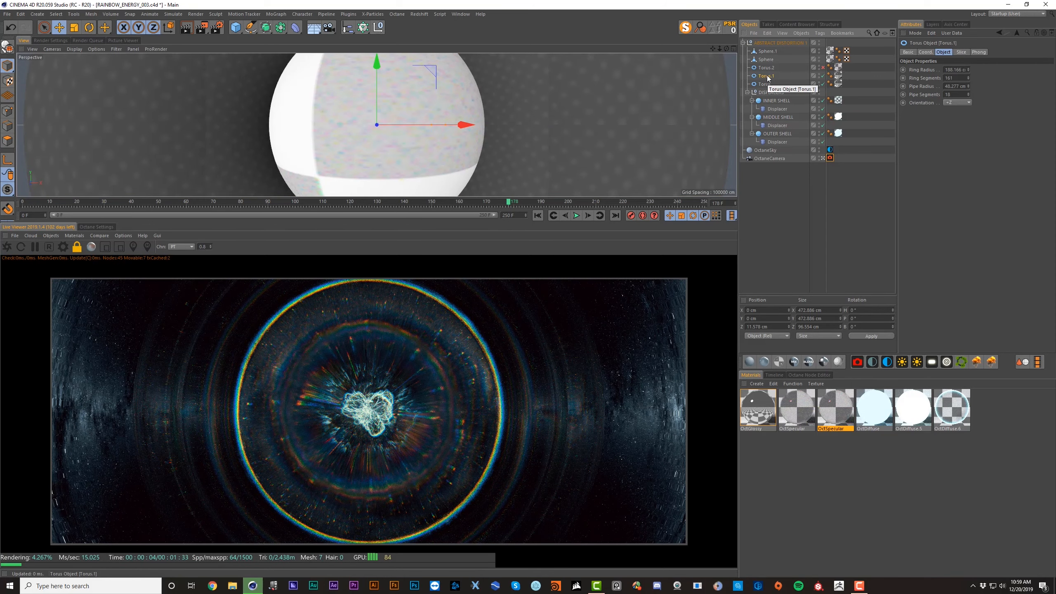
left_click(823, 78)
left_click(824, 77)
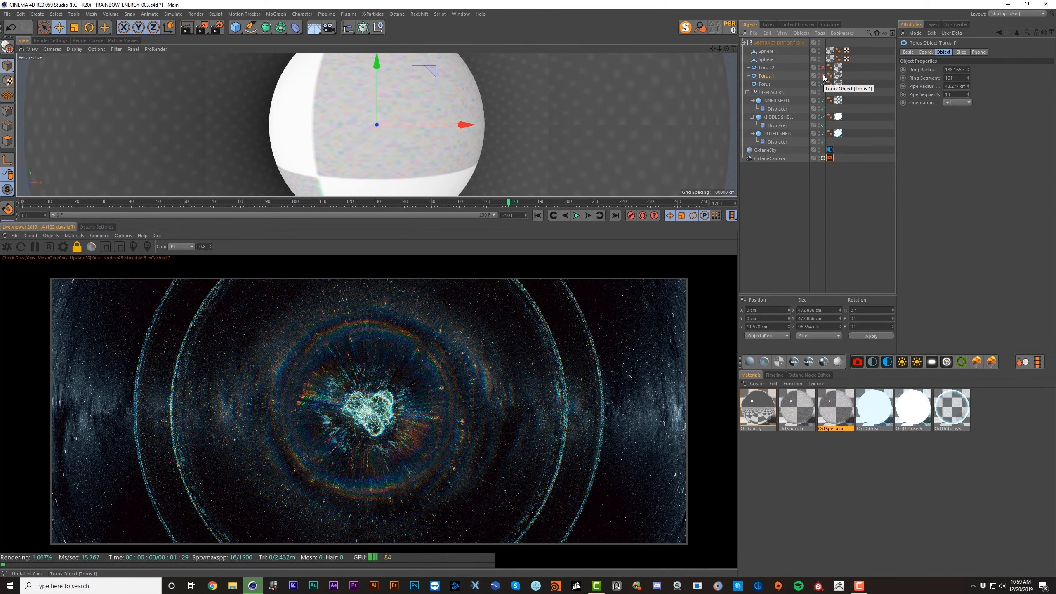
left_click(823, 76)
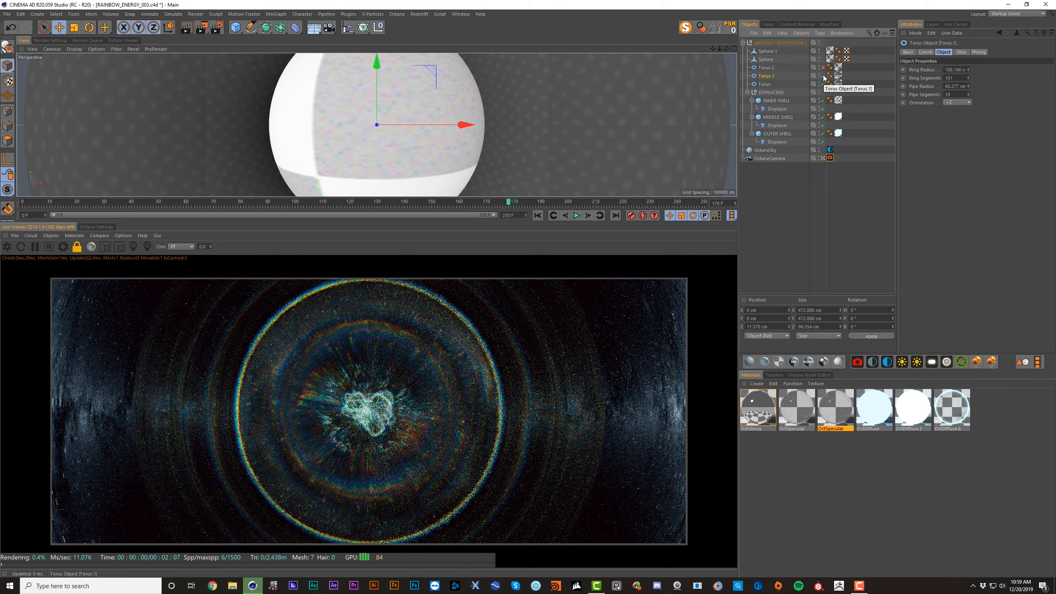
left_click(765, 84)
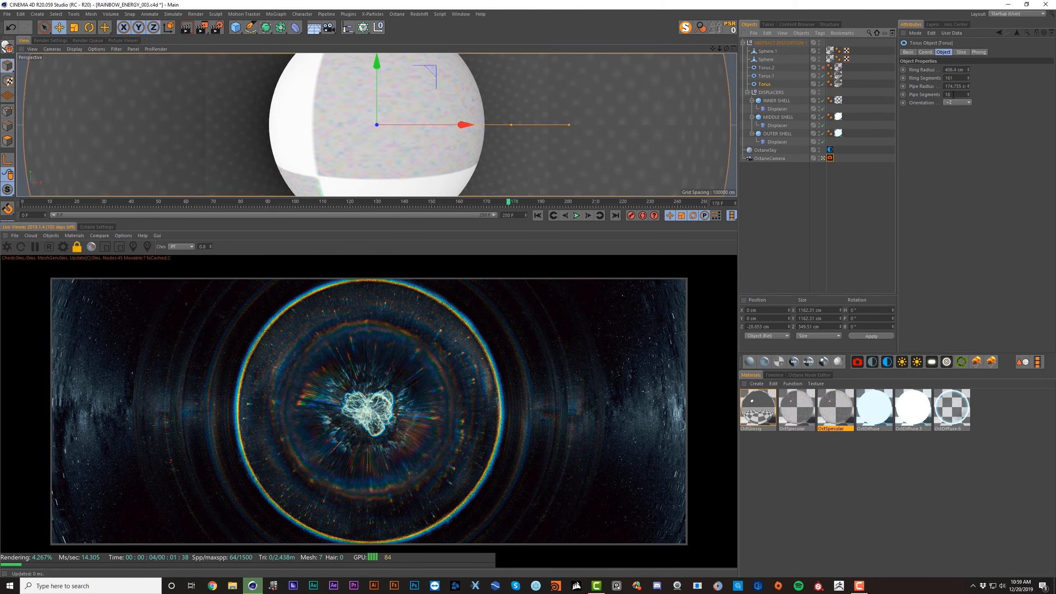
Step: Show wireframe lines in the viewport shading and try higher pipe segment counts on Torus, undoing each one
left_click_drag(967, 94, 968, 61)
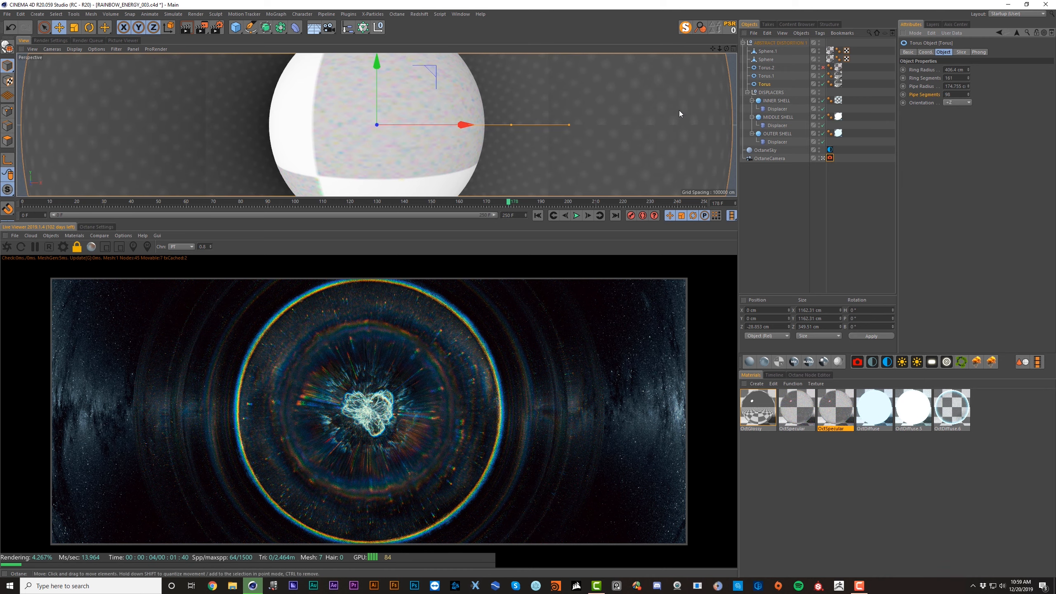
key("n")
key("b")
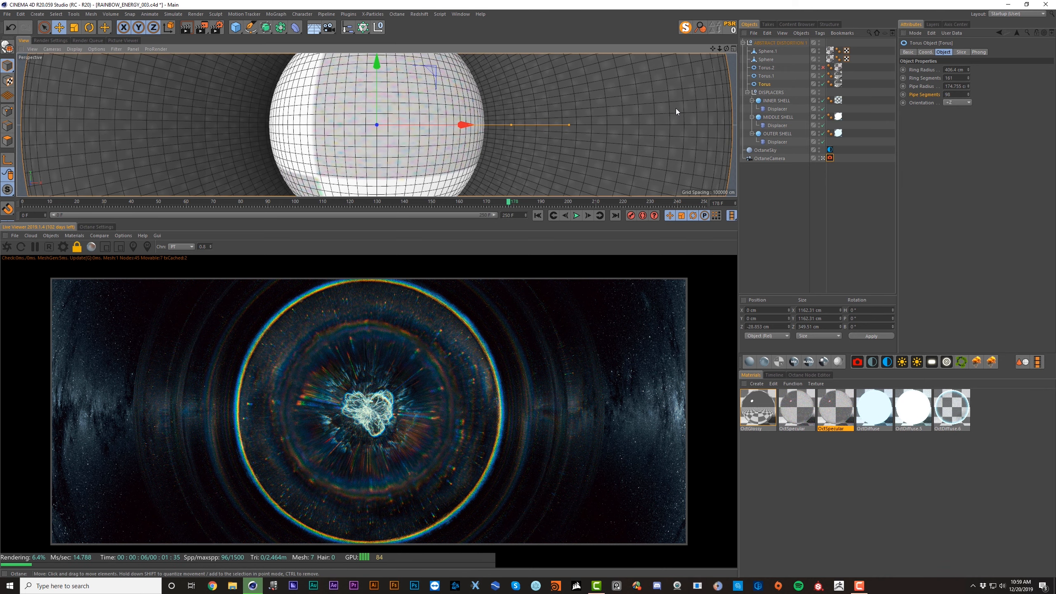
key("ctrl+z")
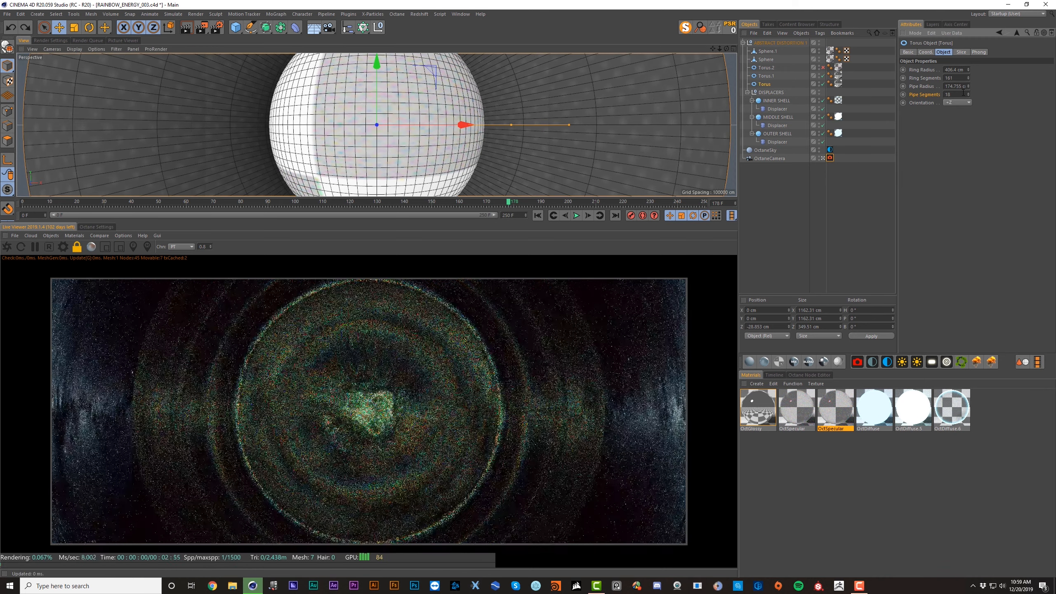
left_click_drag(968, 95, 968, 85)
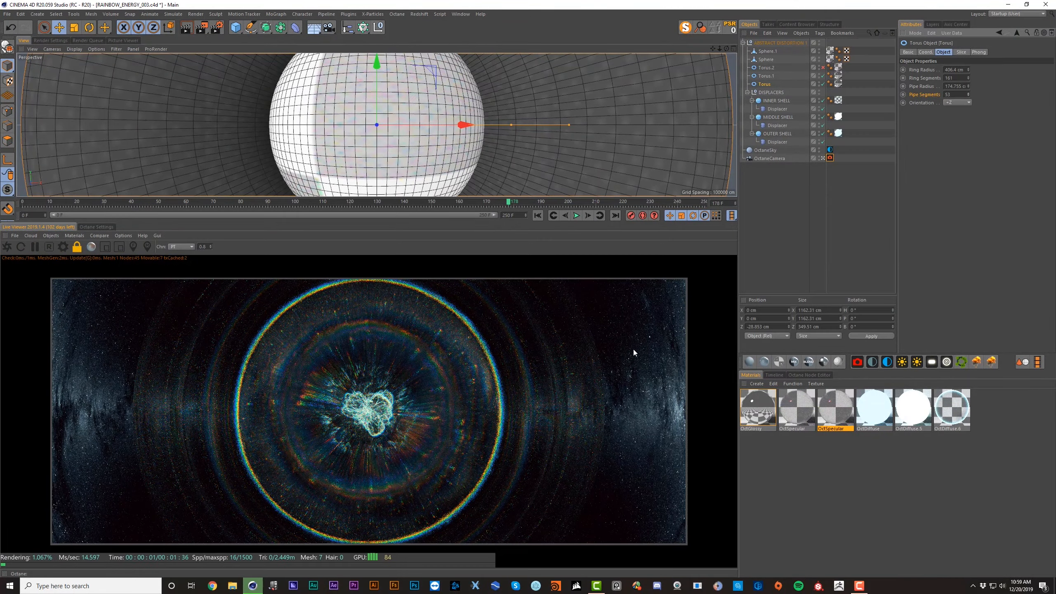
key("ctrl+z")
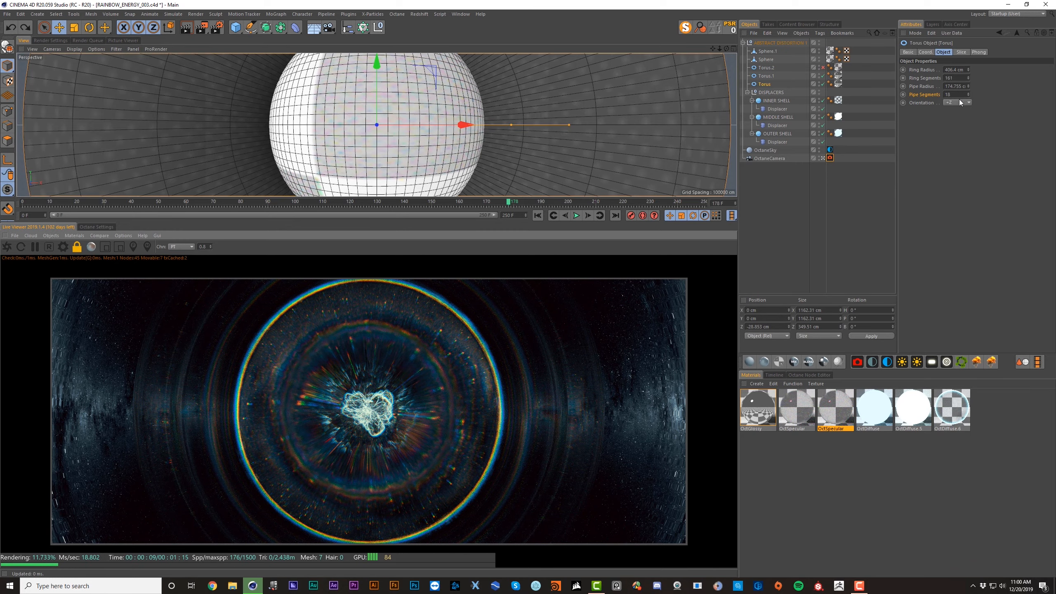
Step: Raise the pipe segments of Torus and Torus.1 to smooth the glass rings in the render
left_click_drag(969, 95, 969, 45)
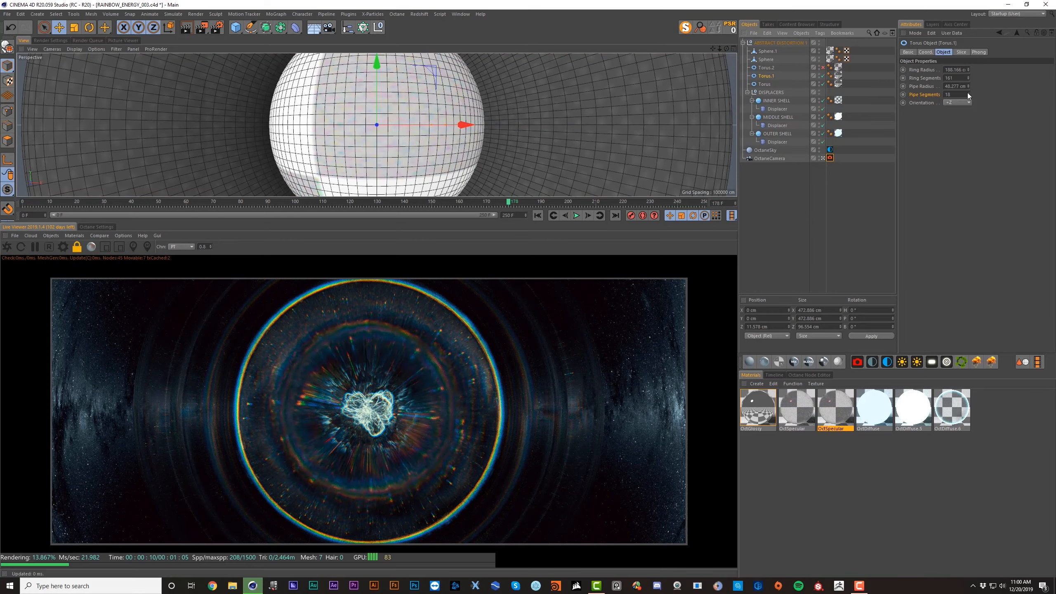
left_click_drag(968, 95, 968, 79)
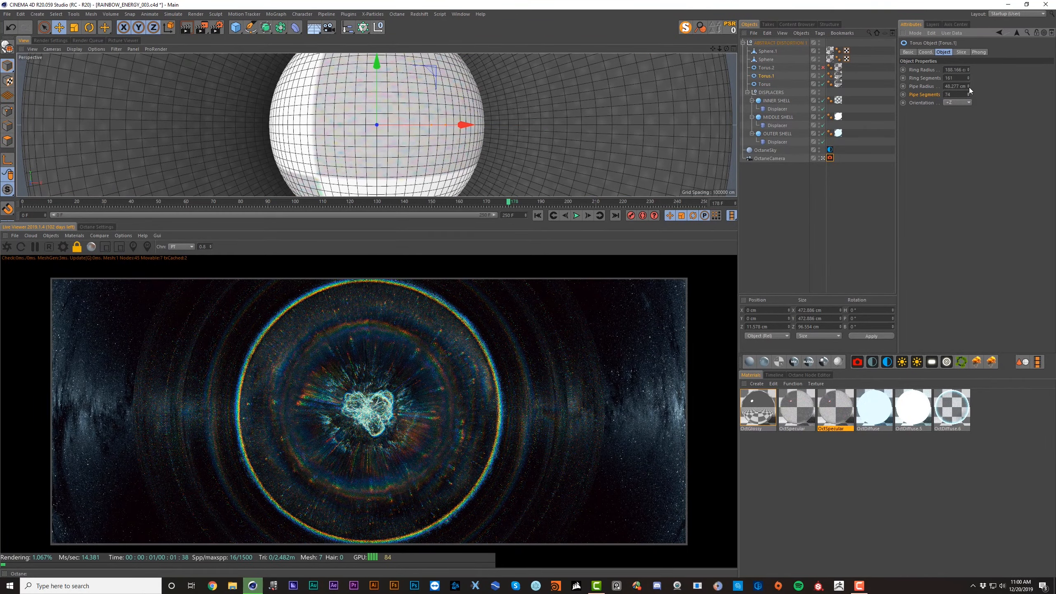
left_click_drag(968, 94, 968, 86)
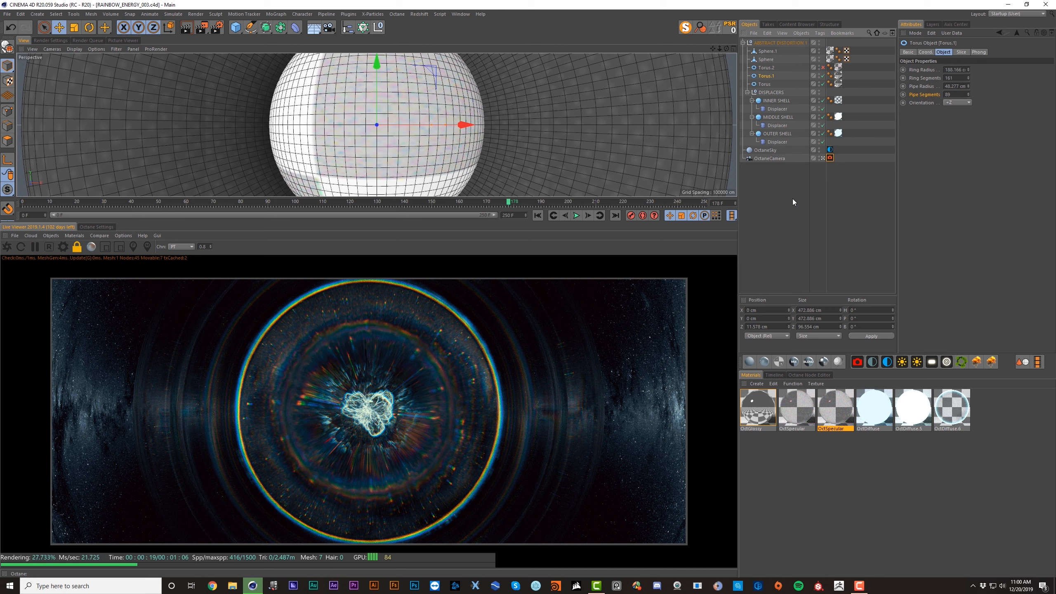
Step: Collapse the DISPLACERS group and add a Vibrate tag to OctaneCamera
left_click(747, 92)
left_click(778, 118)
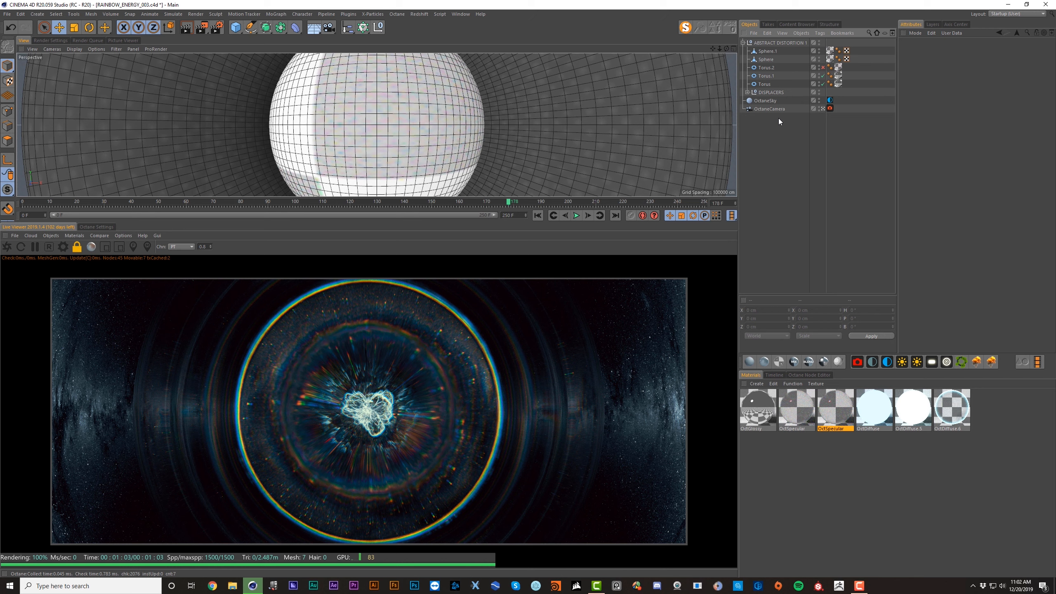
left_click(774, 109)
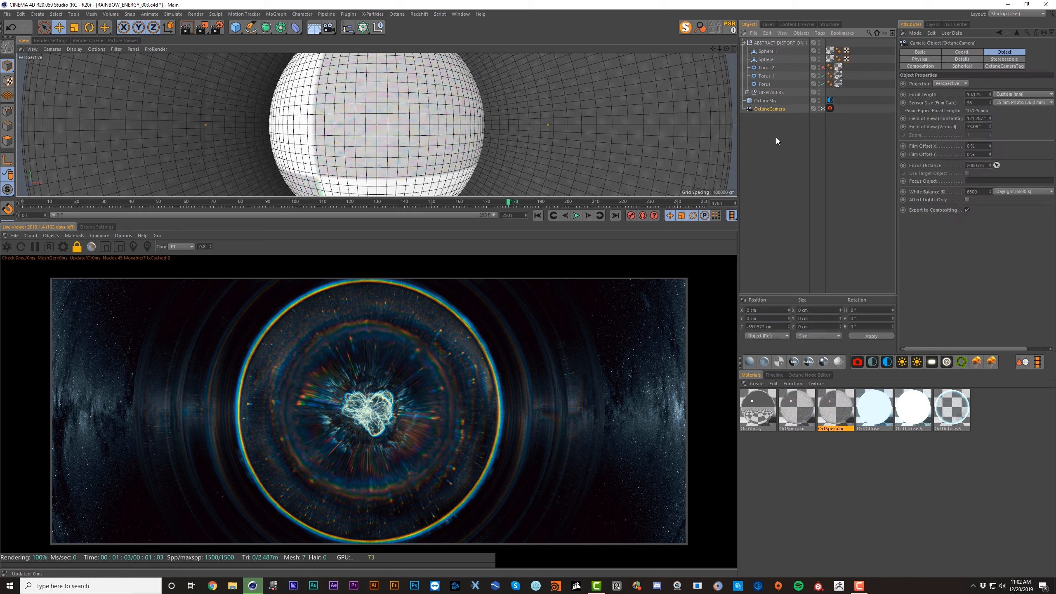
left_click(950, 52)
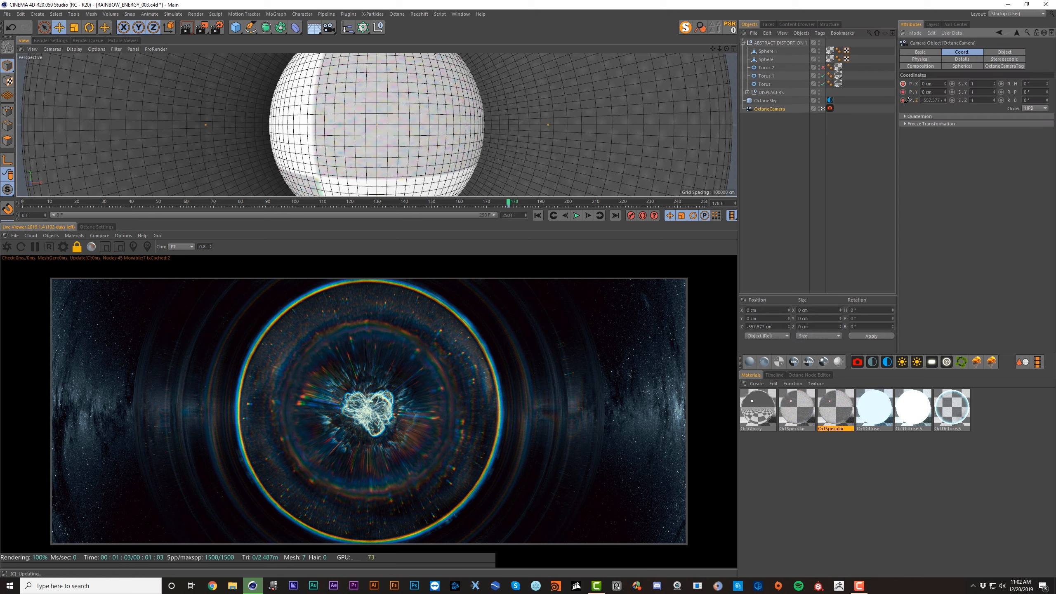
left_click(771, 143)
left_click(777, 110)
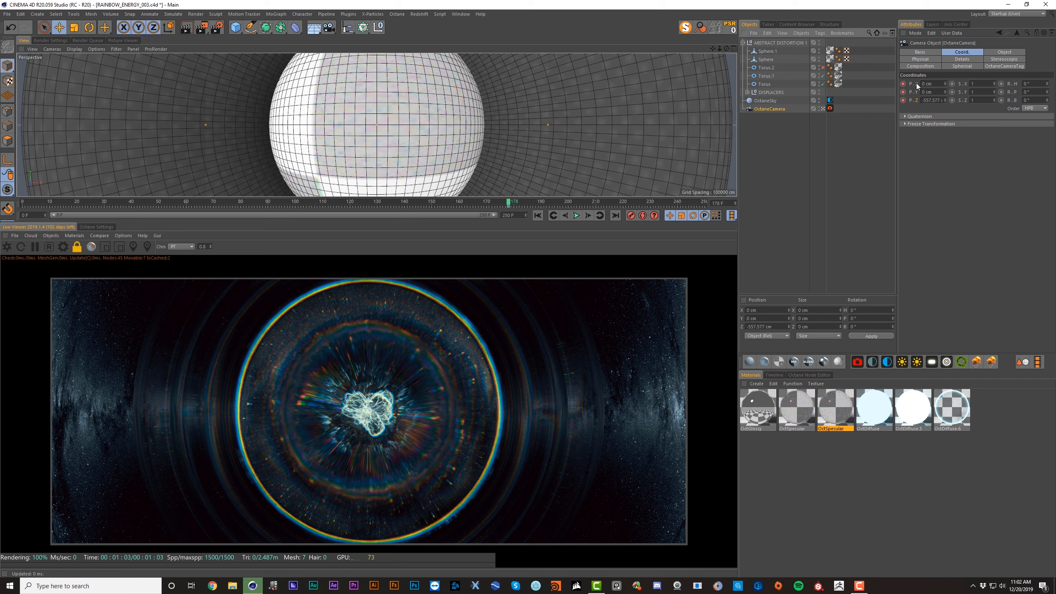
right_click(768, 108)
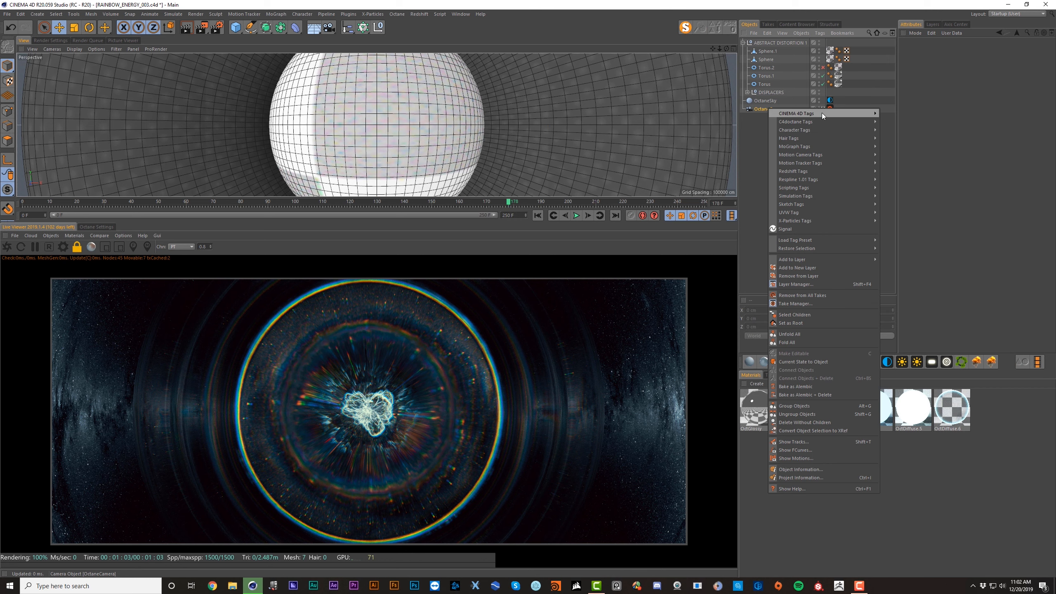
mouse_move(822, 113)
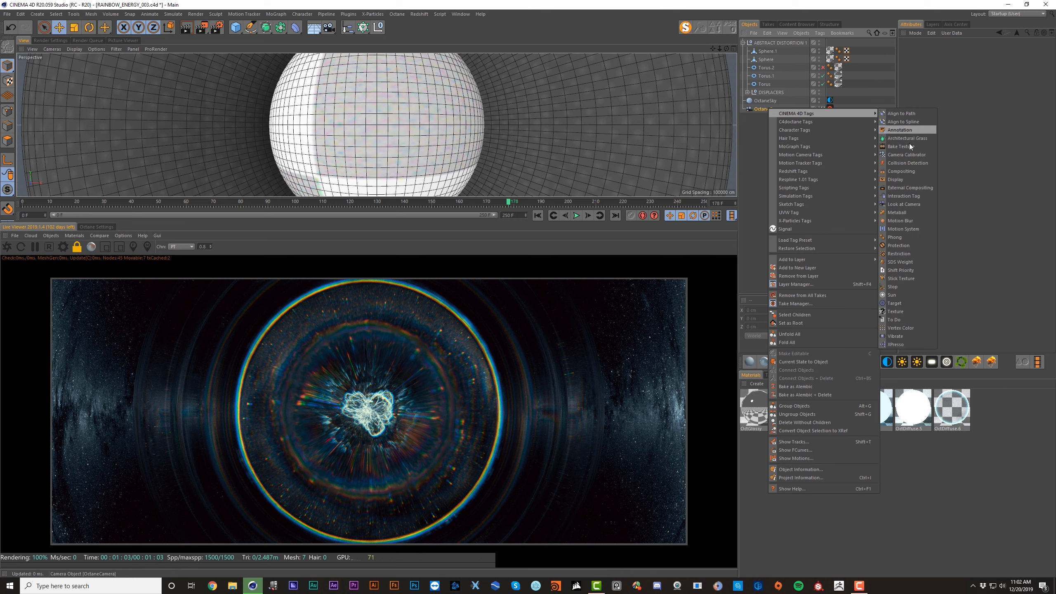
left_click(899, 336)
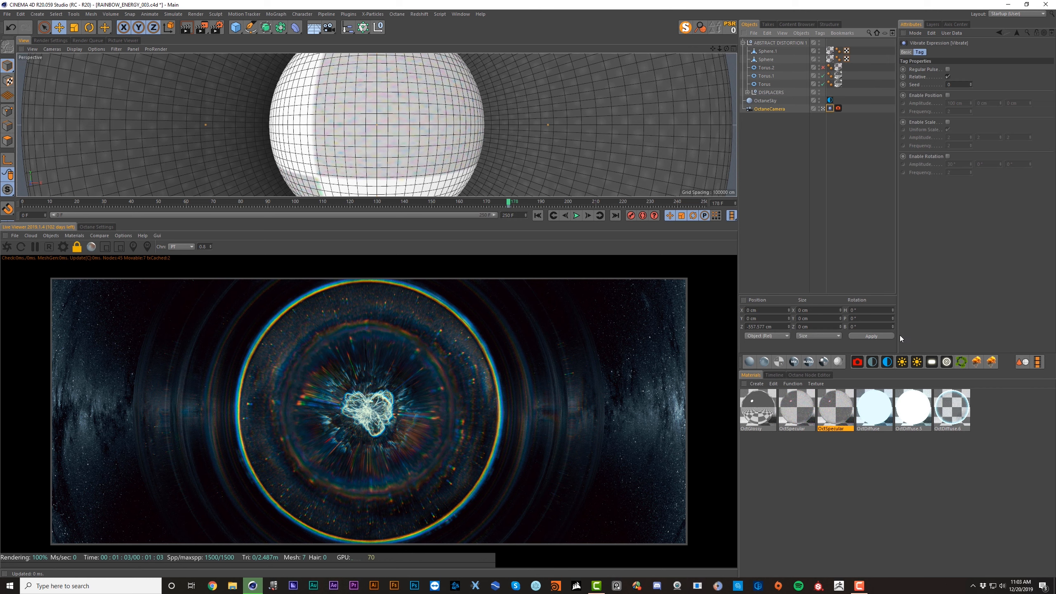
Step: Enable position vibration on the Vibrate tag with amplitudes 0, 0 and 200 cm, and play the animation briefly
left_click(948, 95)
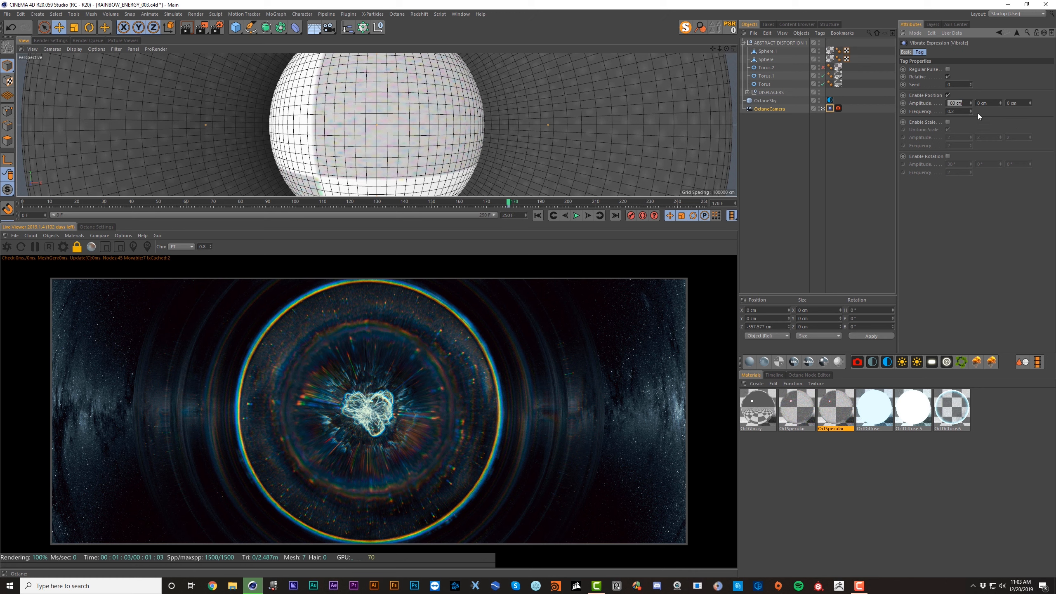
type("0")
key("Tab")
key("Tab")
type("200")
key("Return")
key("F8")
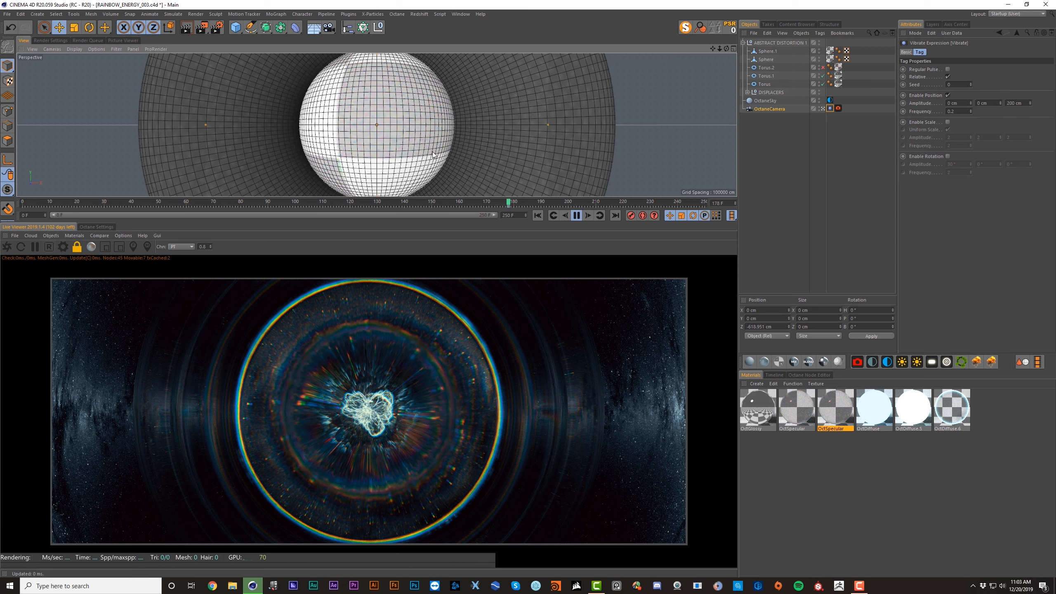
key("F8")
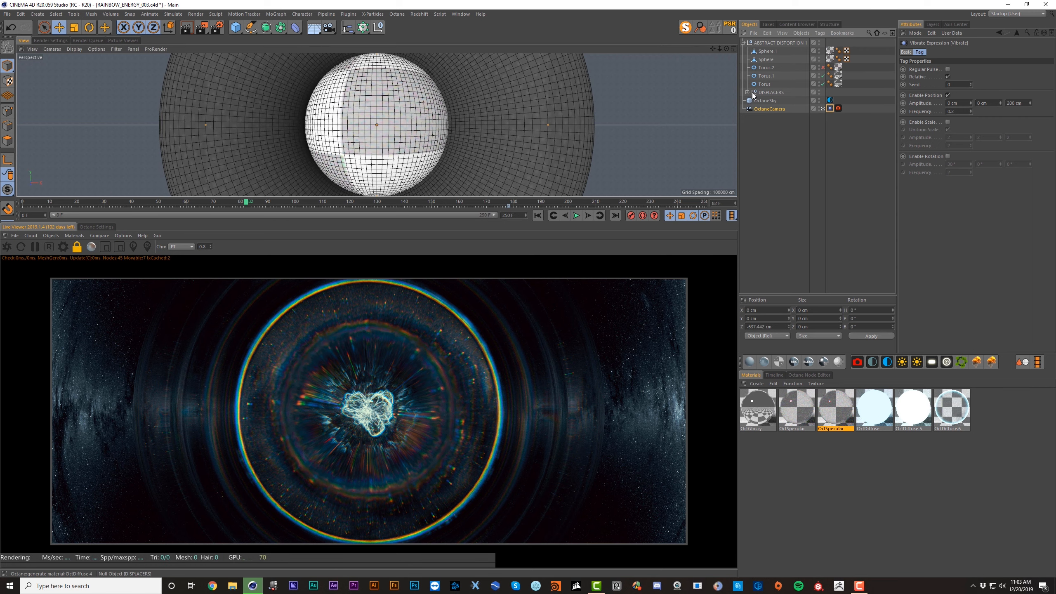
Step: Expand the DISPLACERS group, turn off the three Displacers and play the animation to preview the camera vibration
left_click(748, 92)
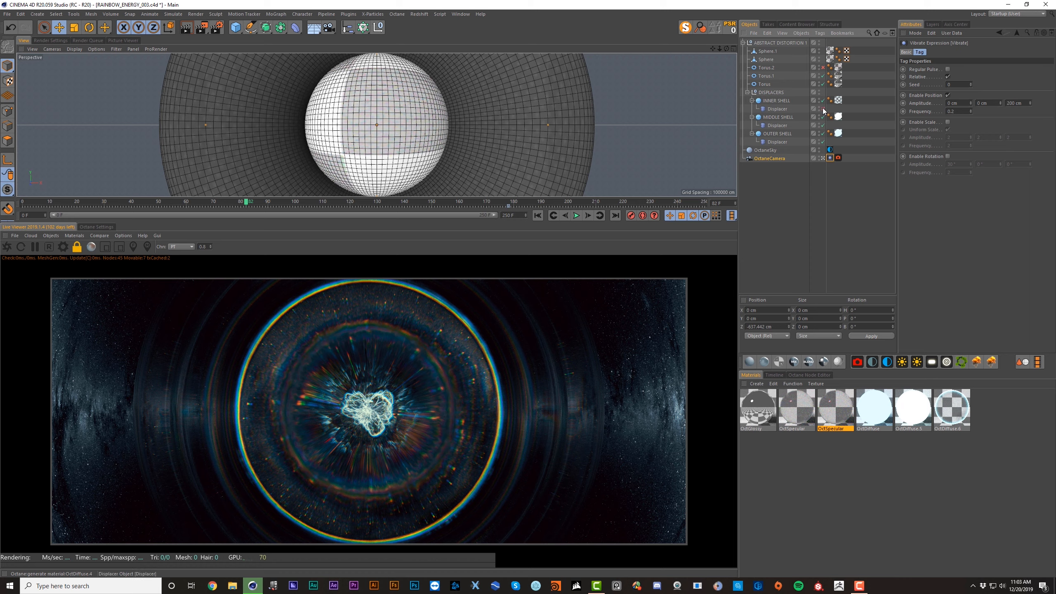
left_click(823, 142)
key("F8")
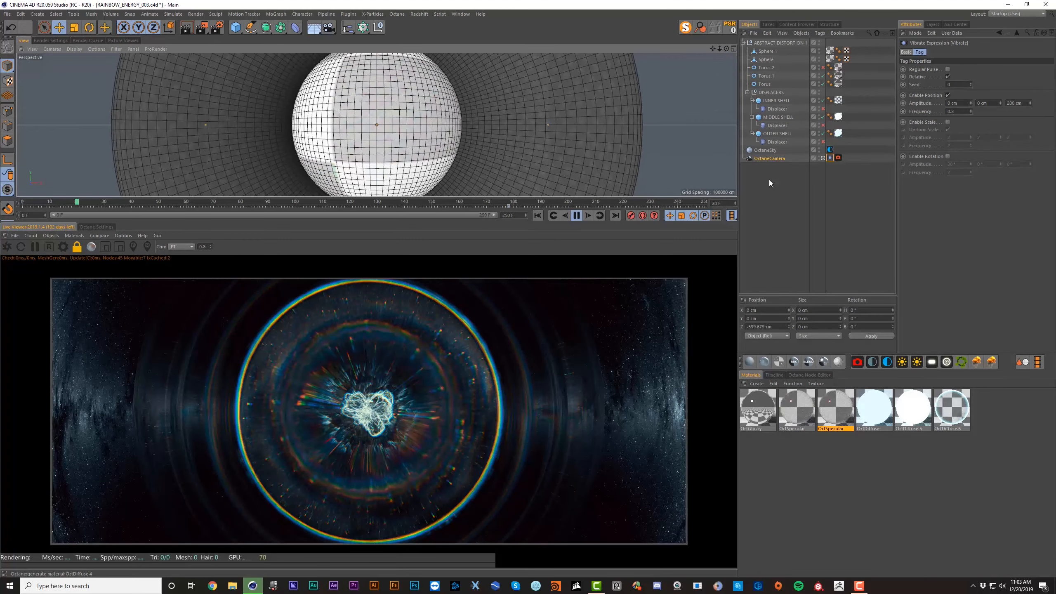
key("F8")
left_click(953, 111)
left_click(811, 197)
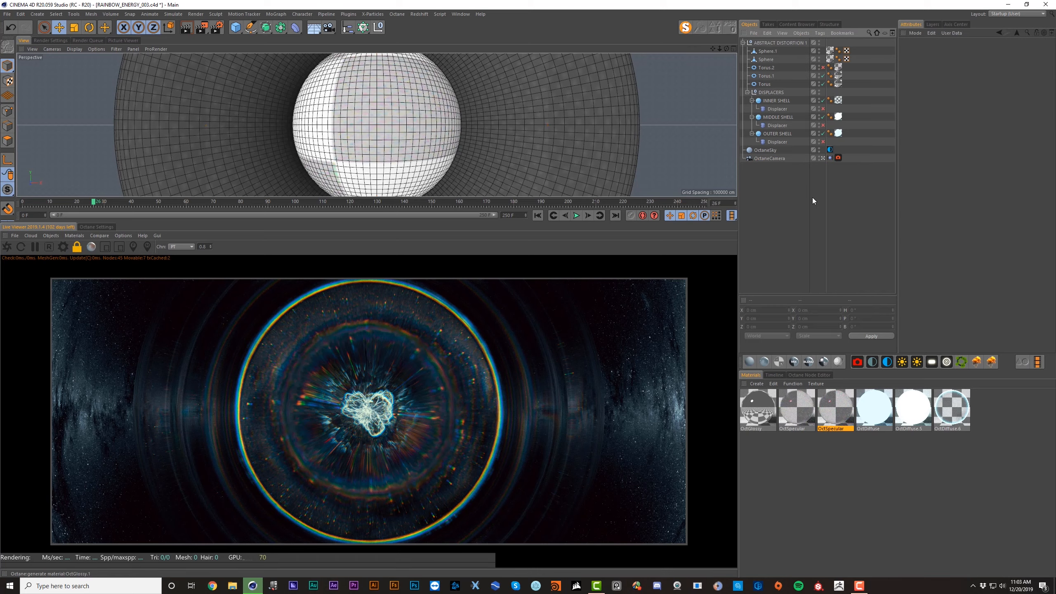
key("F8")
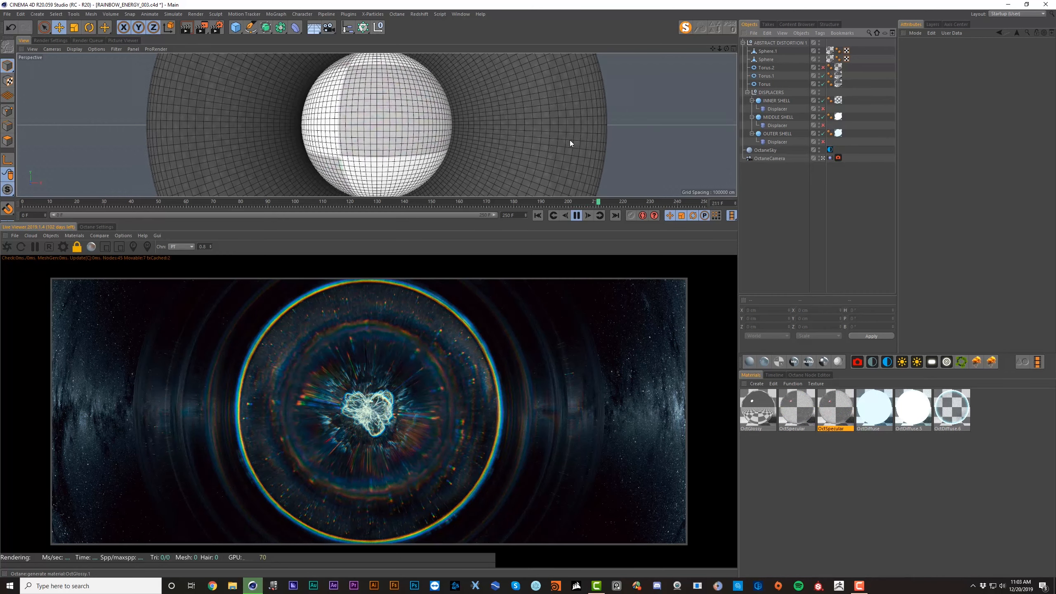
key("F8")
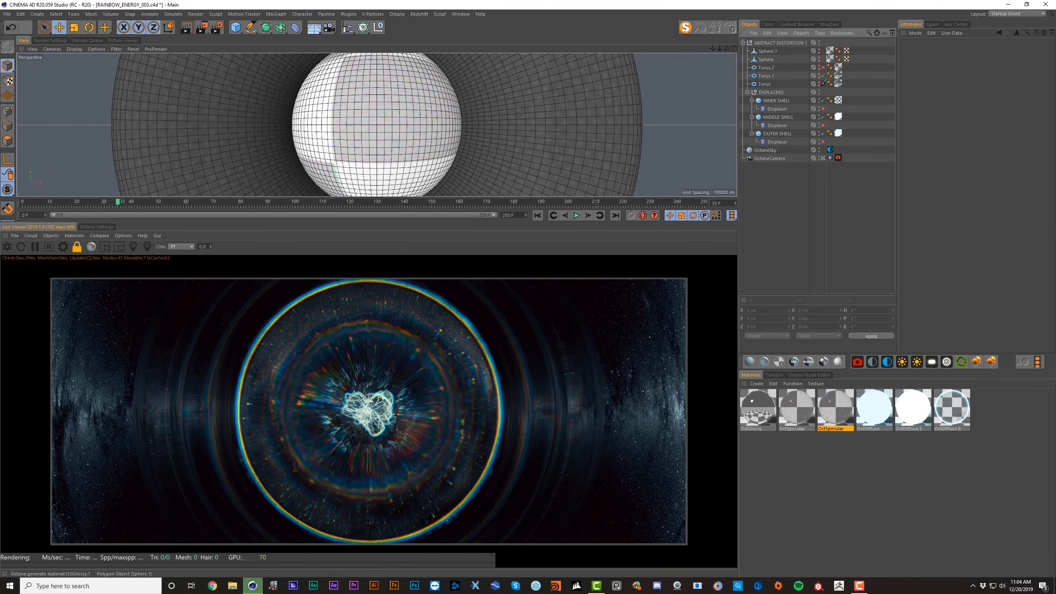
Step: With the glass spheres and tori hidden in the viewport, re-enable the Displacers of all three shells
left_click(823, 108)
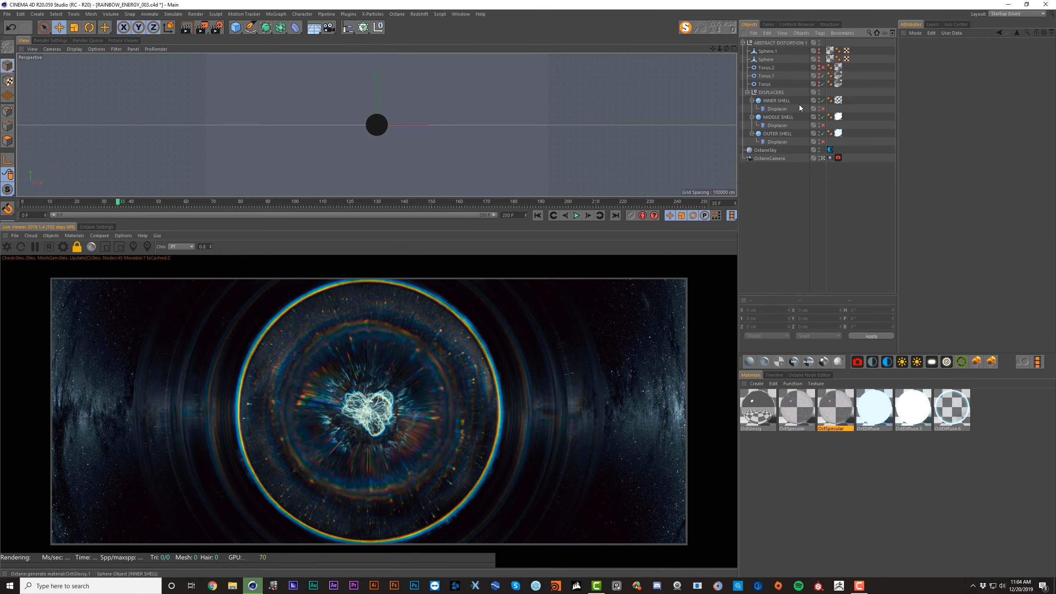
left_click(822, 125)
left_click(823, 142)
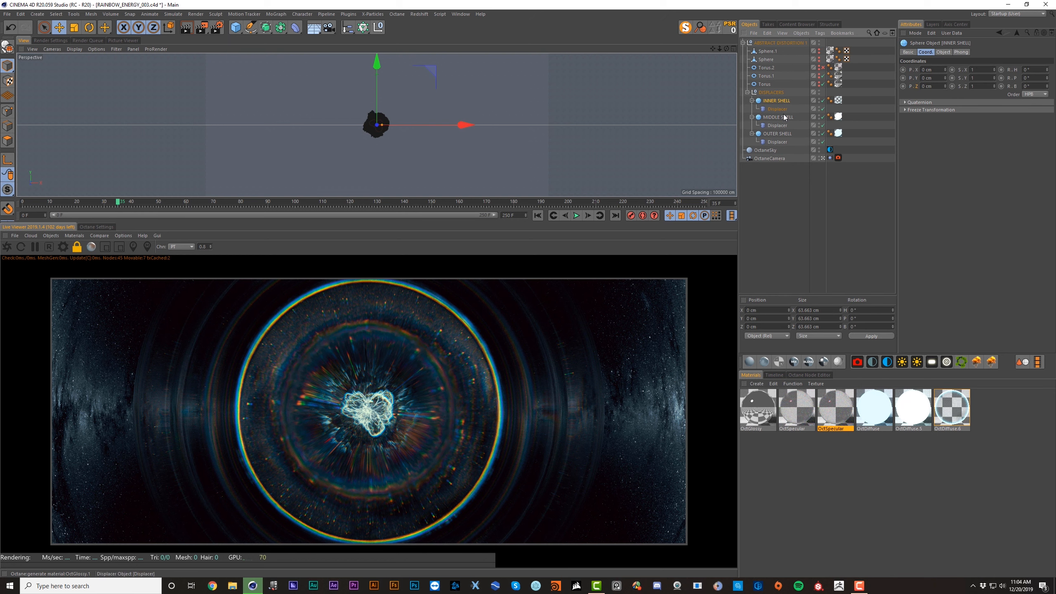
Step: Set the segments of INNER SHELL, MIDDLE SHELL and OUTER SHELL to 100 and play the animation briefly
left_click(777, 134, "shift")
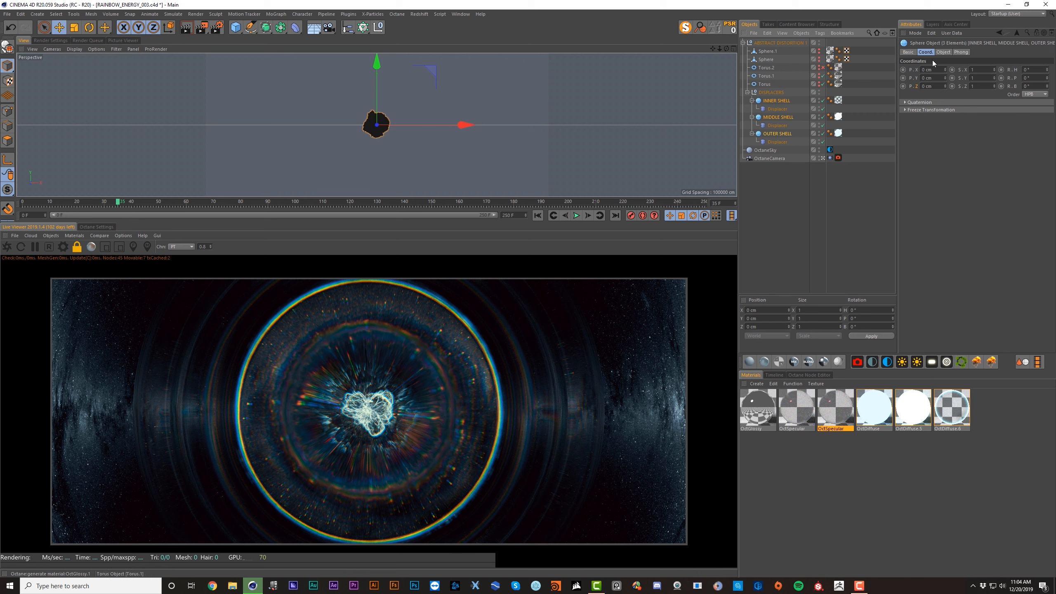
left_click(943, 52)
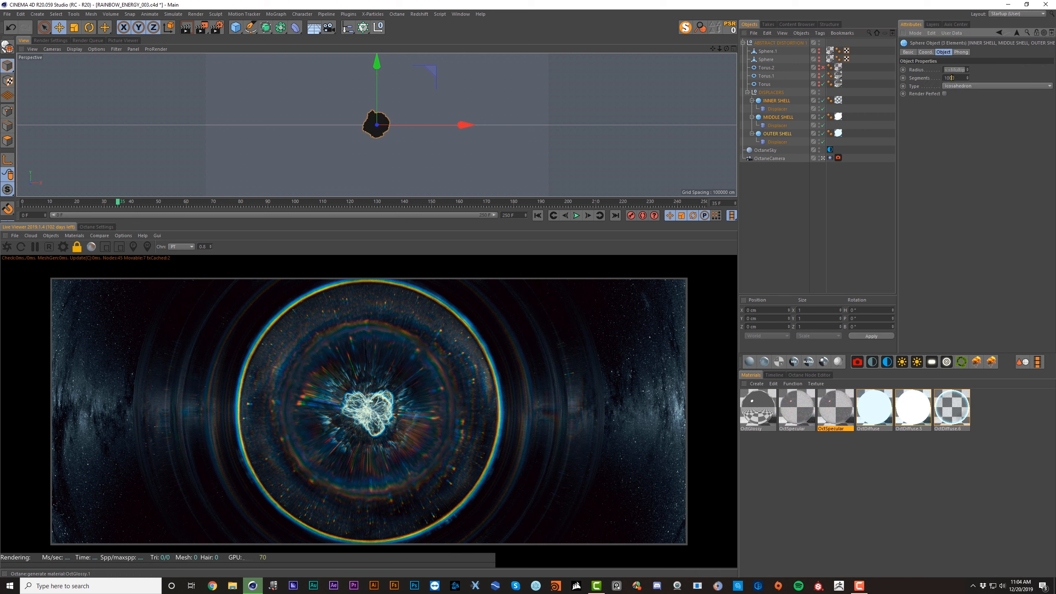
double_click(952, 78)
type("100")
key("Return")
left_click(545, 118)
key("F8")
key("F8")
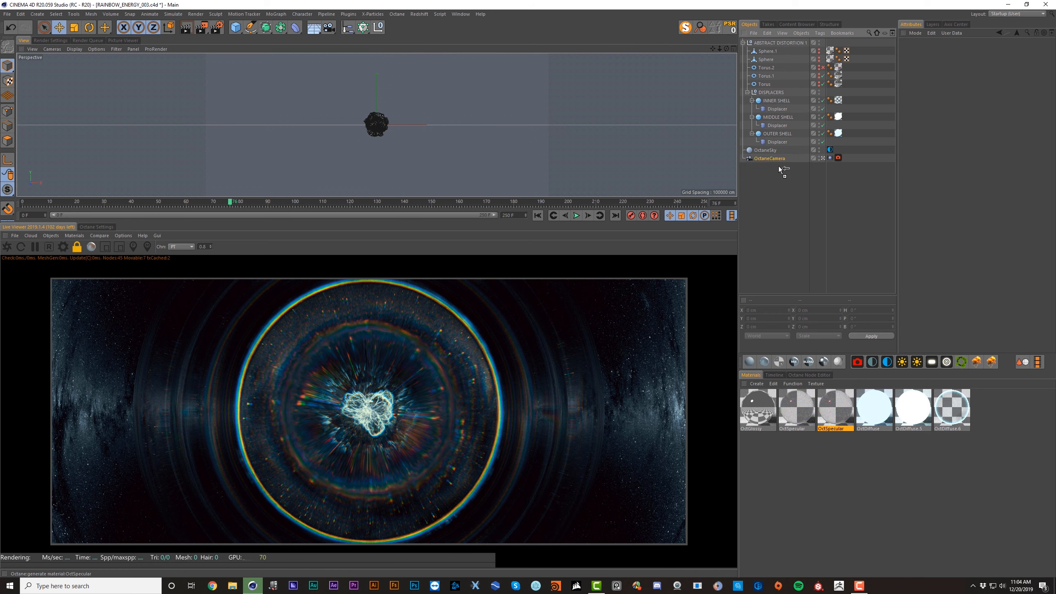
Step: Duplicate OctaneCamera, look through the copy with a focal length of about 39.5, and play the displaced shells' animation
left_click_drag(778, 168, 779, 167, "ctrl")
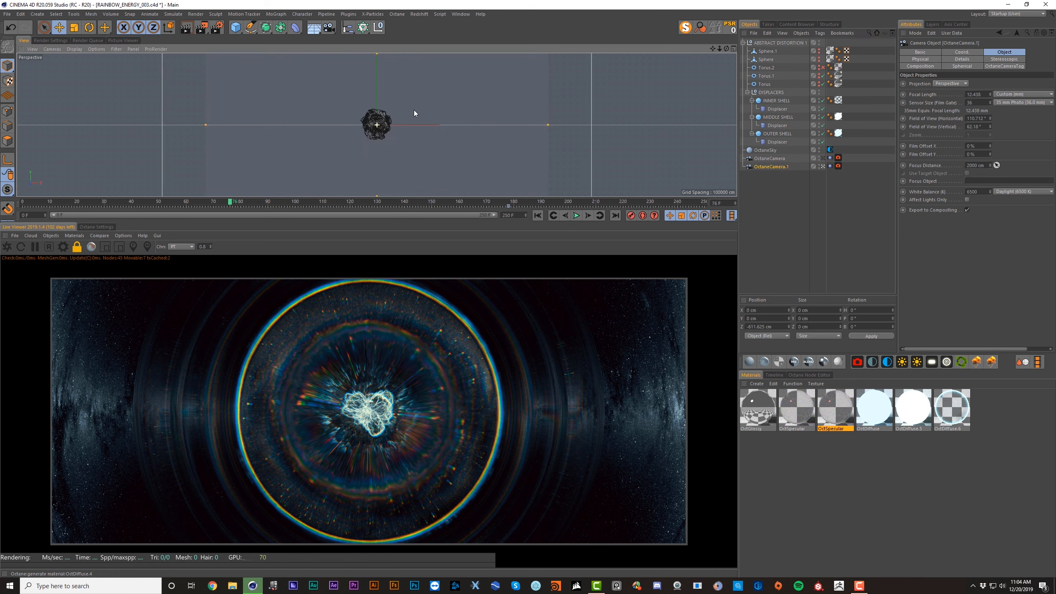
key("F8")
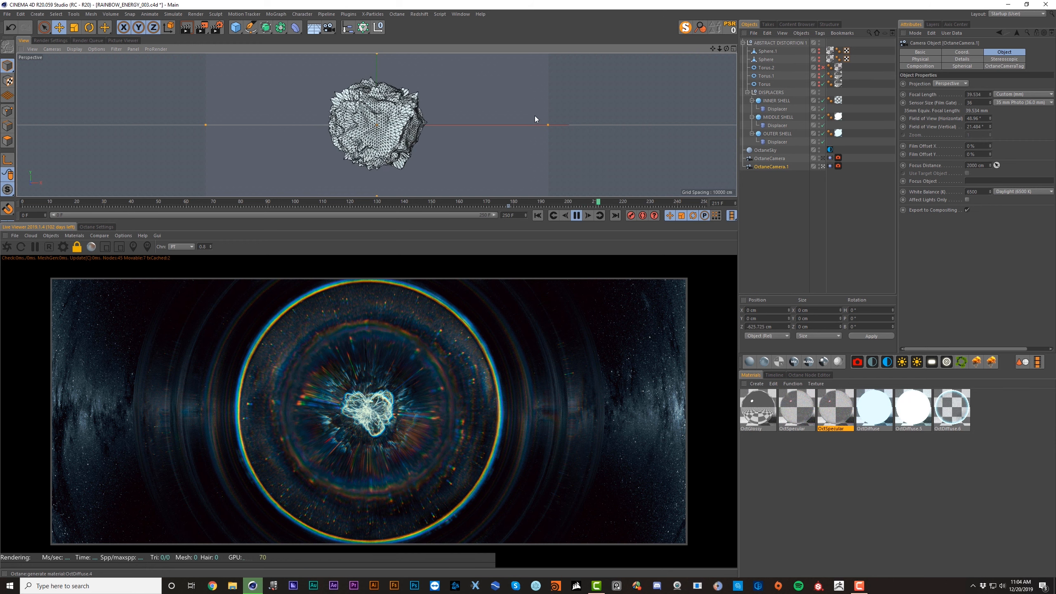
left_click(576, 215)
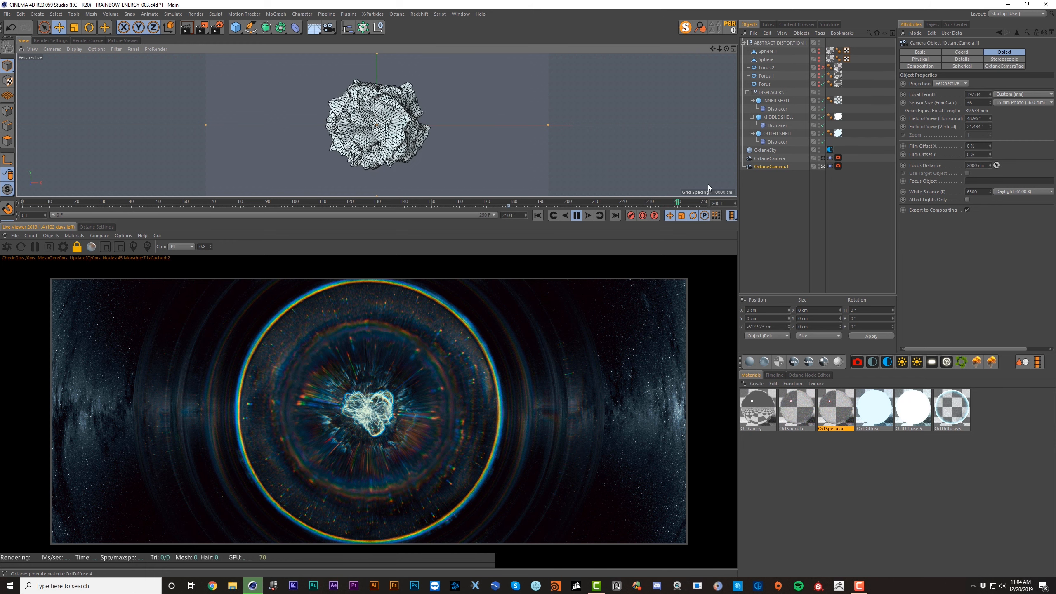
Step: Disable MIDDLE SHELL and OUTER SHELL, play the animation with only INNER SHELL, and select its Displacer
left_click(776, 100)
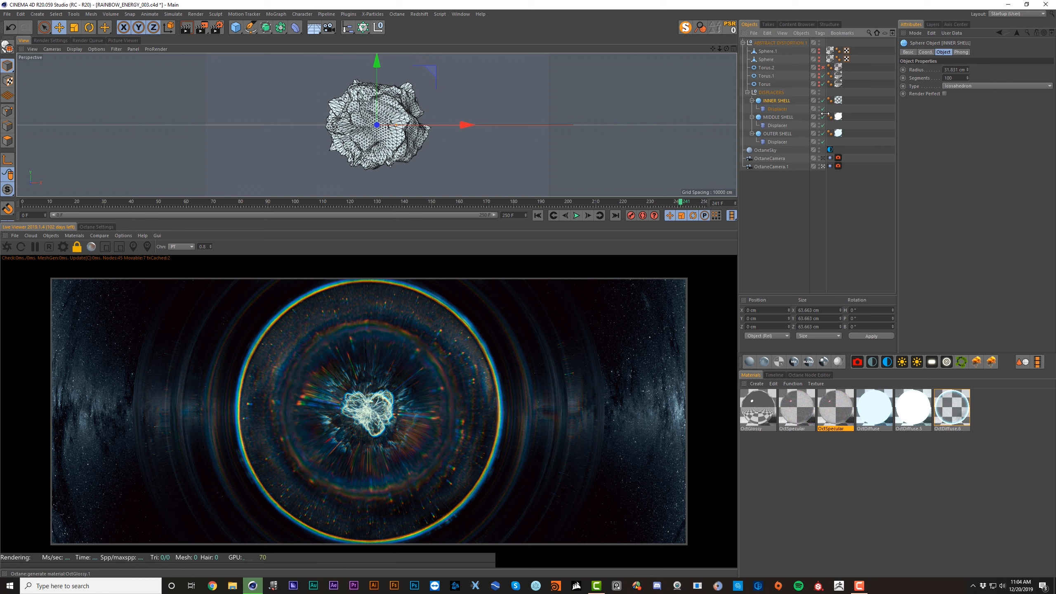
left_click(771, 92)
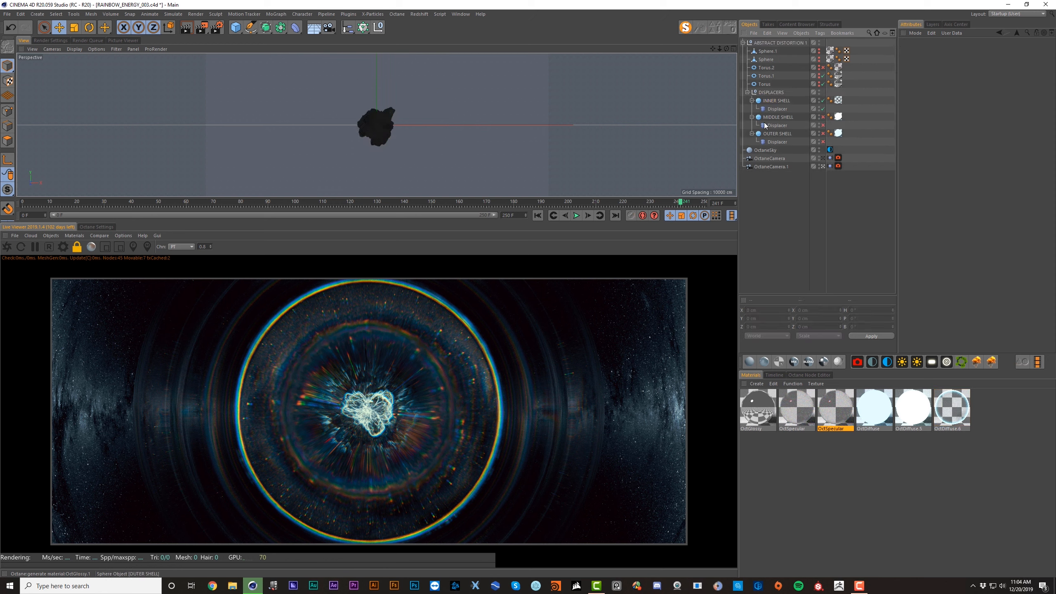
key("F8")
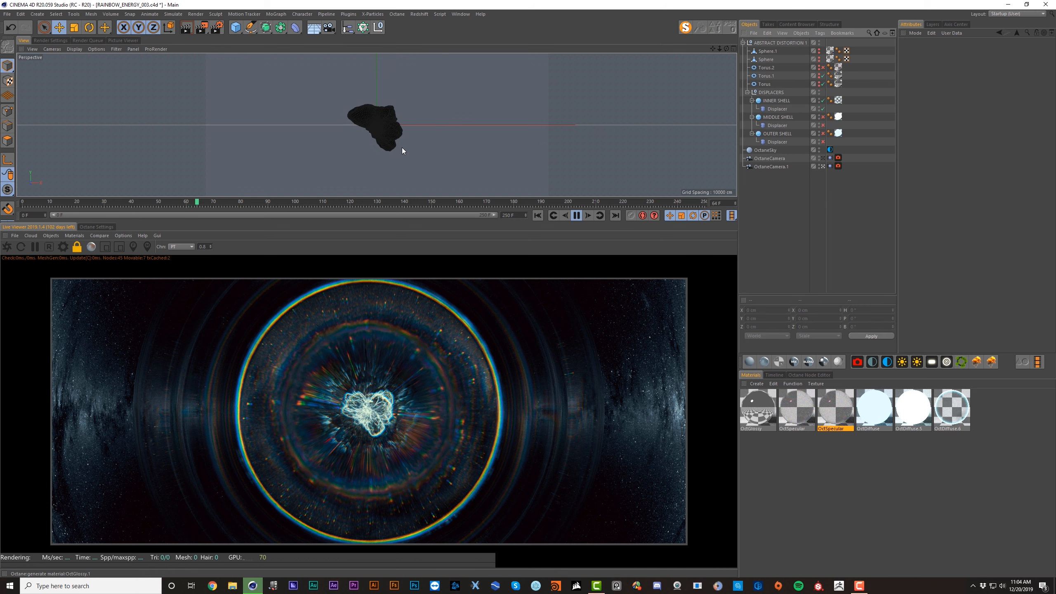
left_click(777, 108)
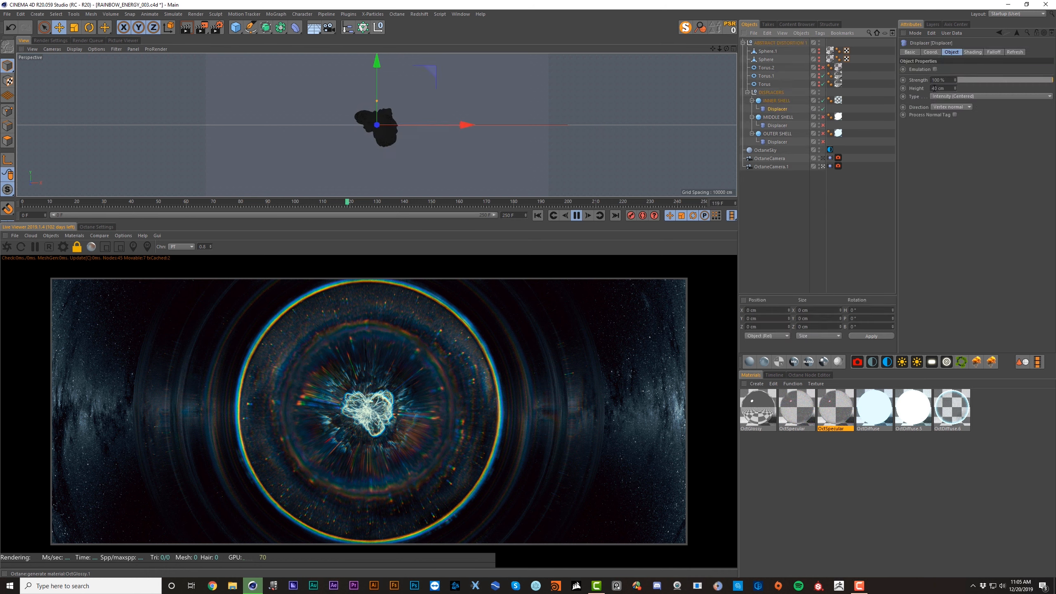
Step: Add a Vibrate tag to INNER SHELL with rotation enabled at 360° amplitude on all three axes, and play the animation
left_click(776, 101)
right_click(776, 101)
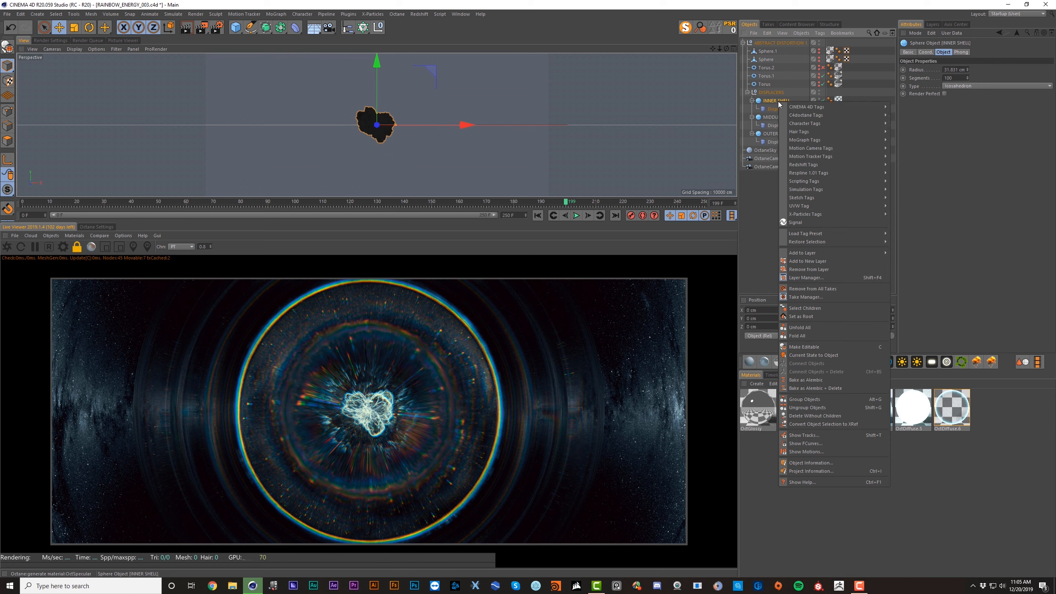
mouse_move(831, 107)
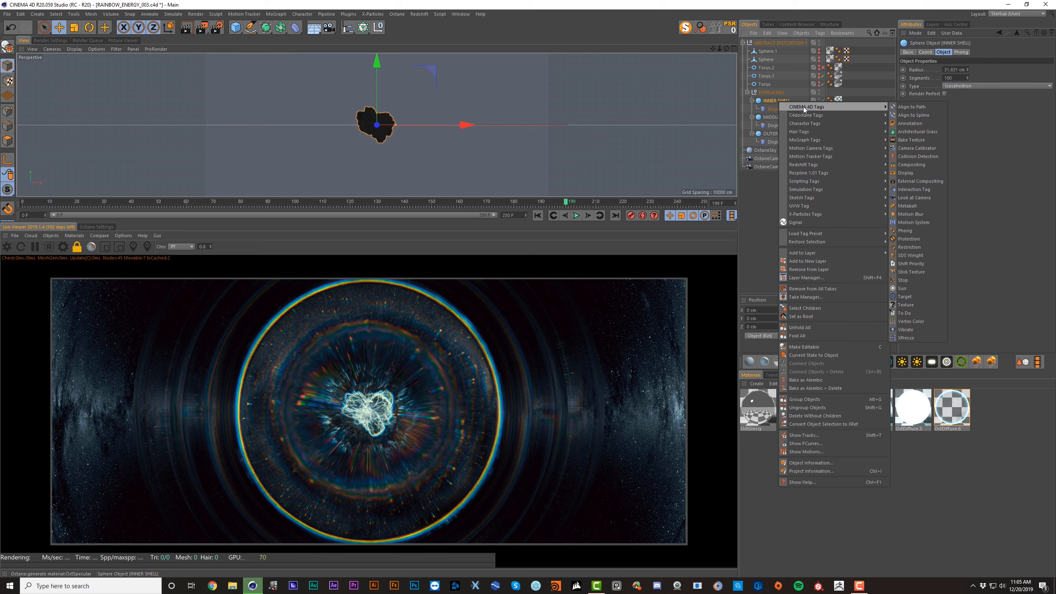
left_click(918, 330)
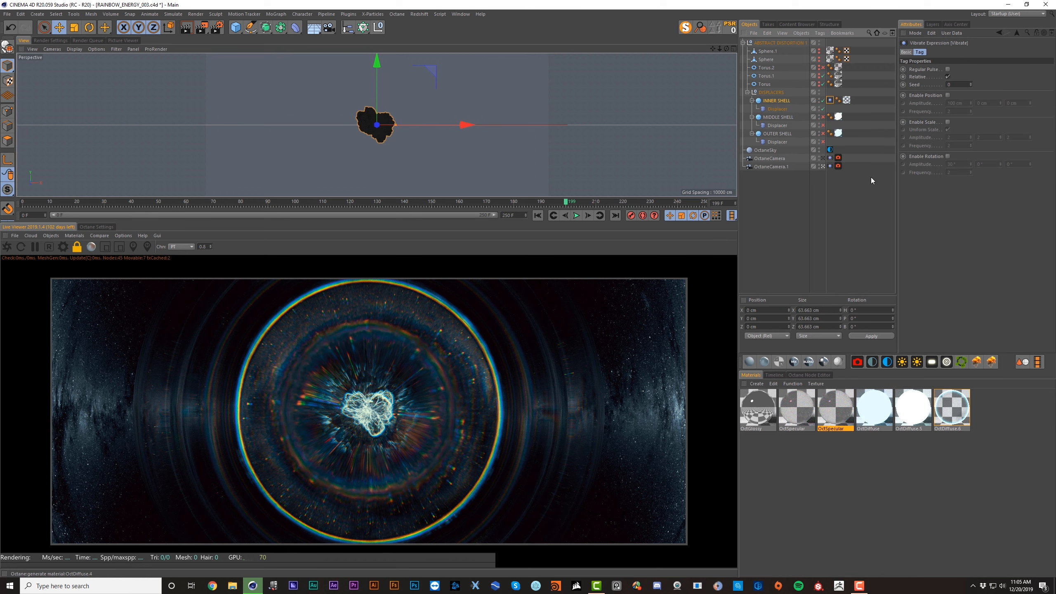
left_click(948, 157)
key("Return")
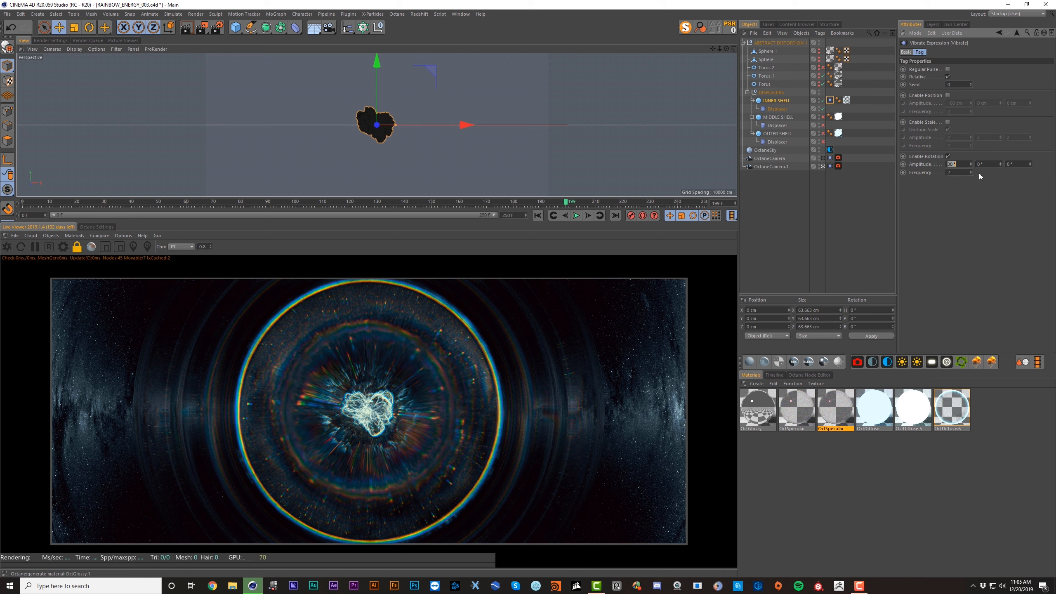
double_click(983, 166)
left_click(792, 182)
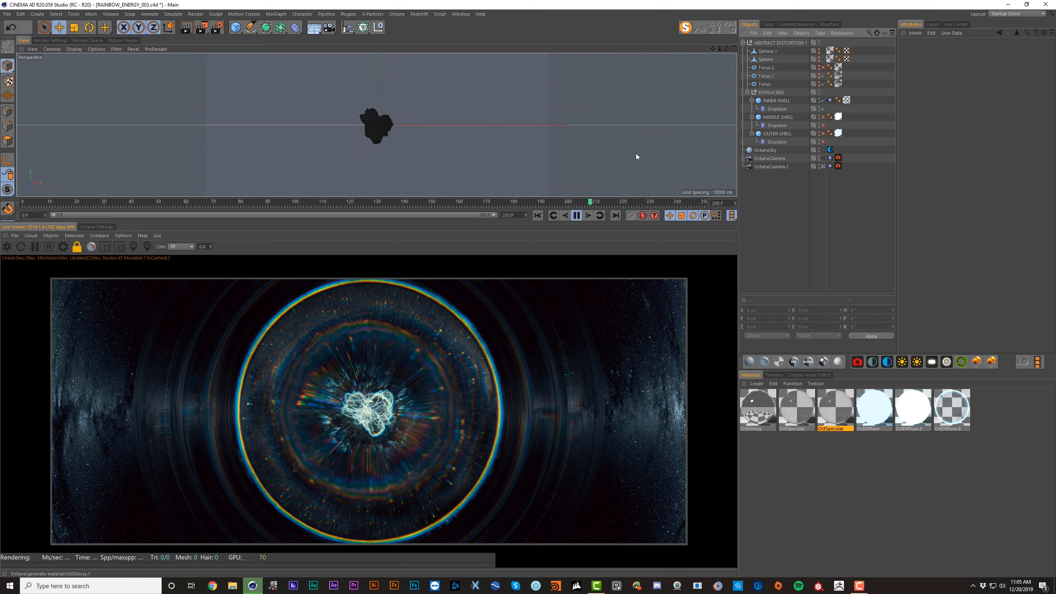
Step: Set the rotation frequency of INNER SHELL's Vibrate tag to 0.05 and play the animation
left_click(830, 100)
left_click(952, 172)
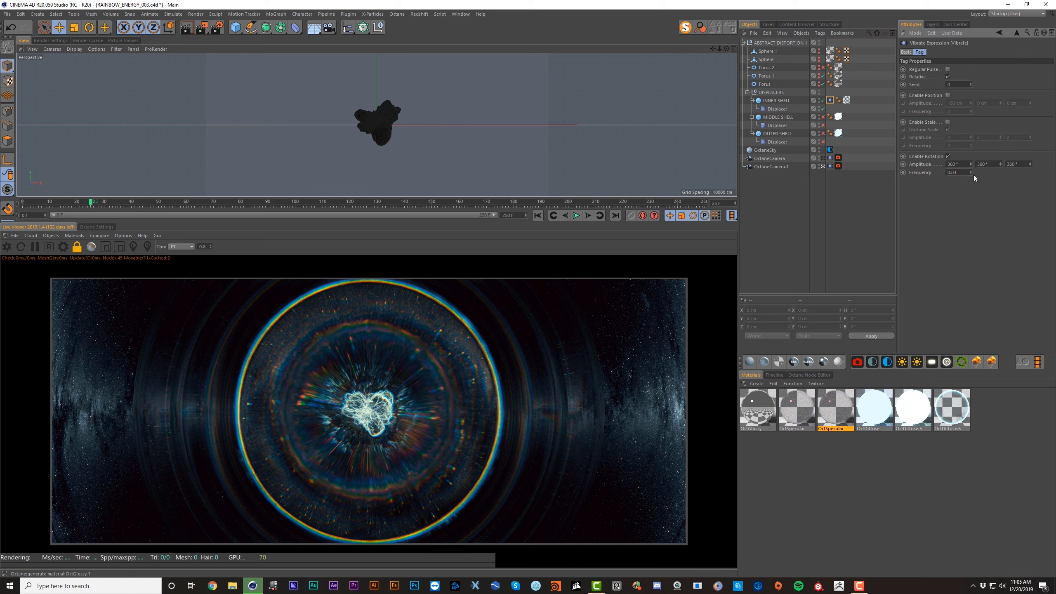
key("F8")
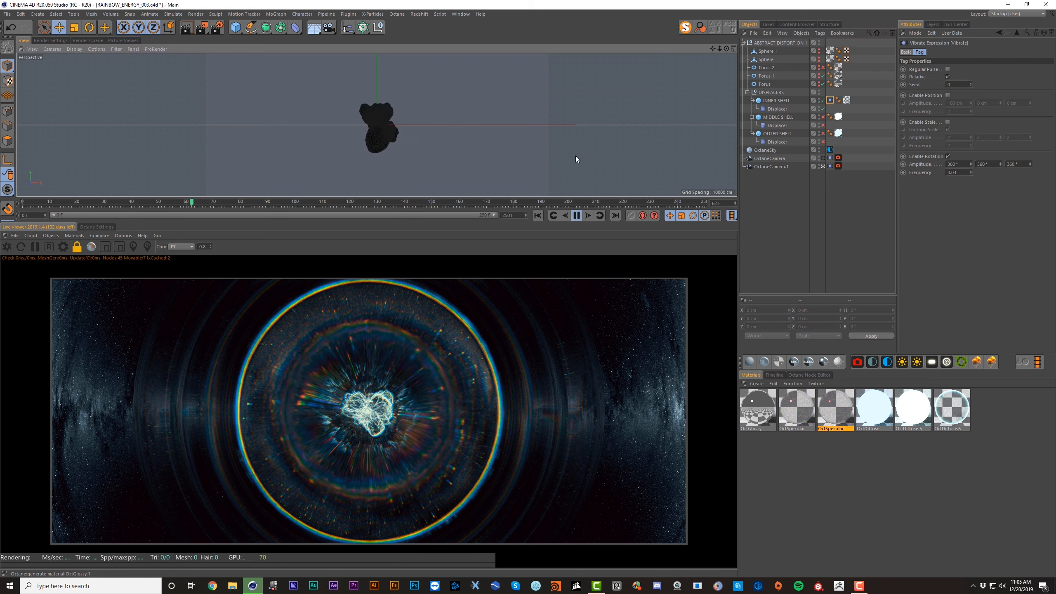
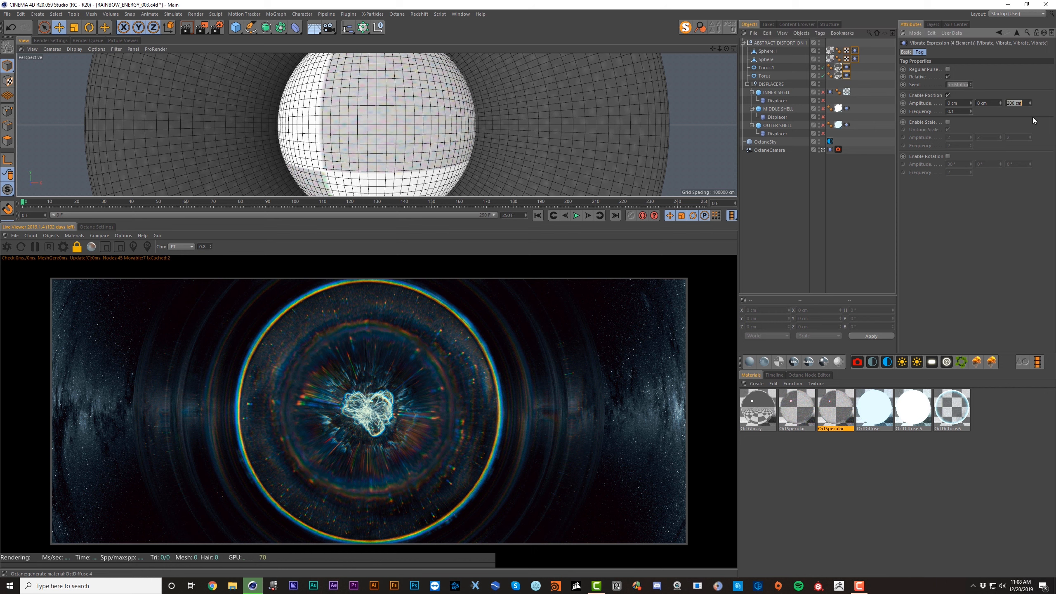
Step: Set the Z position amplitude of the Vibrate tags on both glass spheres and both tori to 50 cm, and play the animation
type("5")
left_click(811, 187)
key("F8")
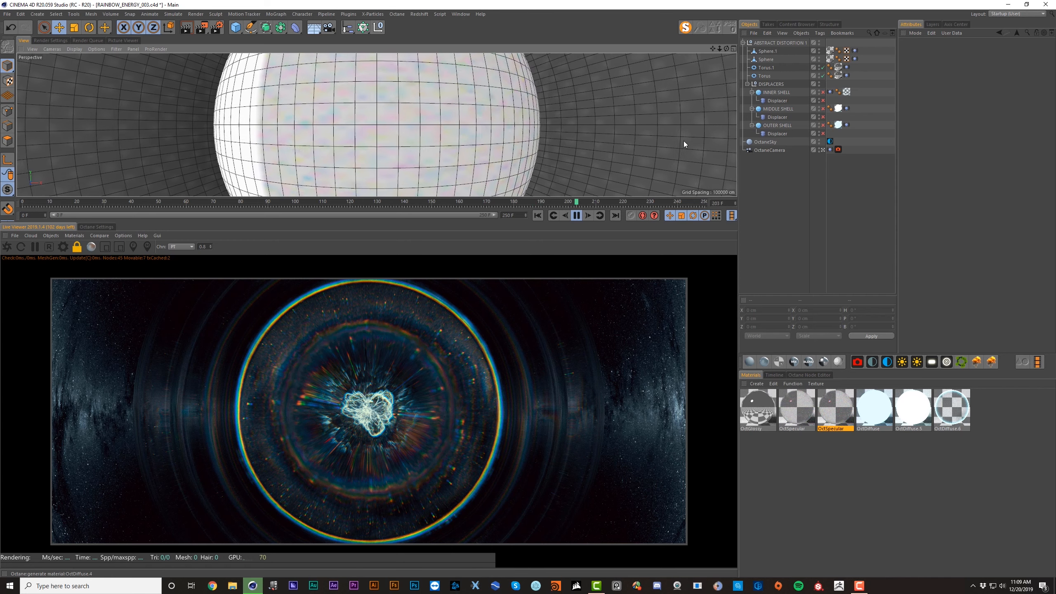
Step: Set the Z position amplitude of OctaneCamera's Vibrate tag to 100 cm and play the animation
left_click(837, 149)
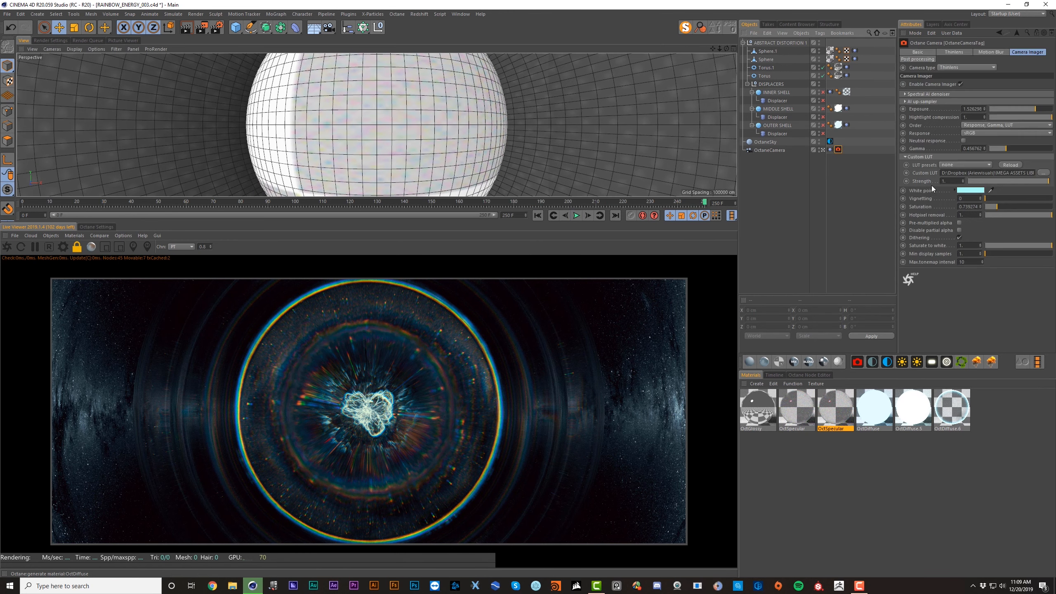
left_click(830, 149)
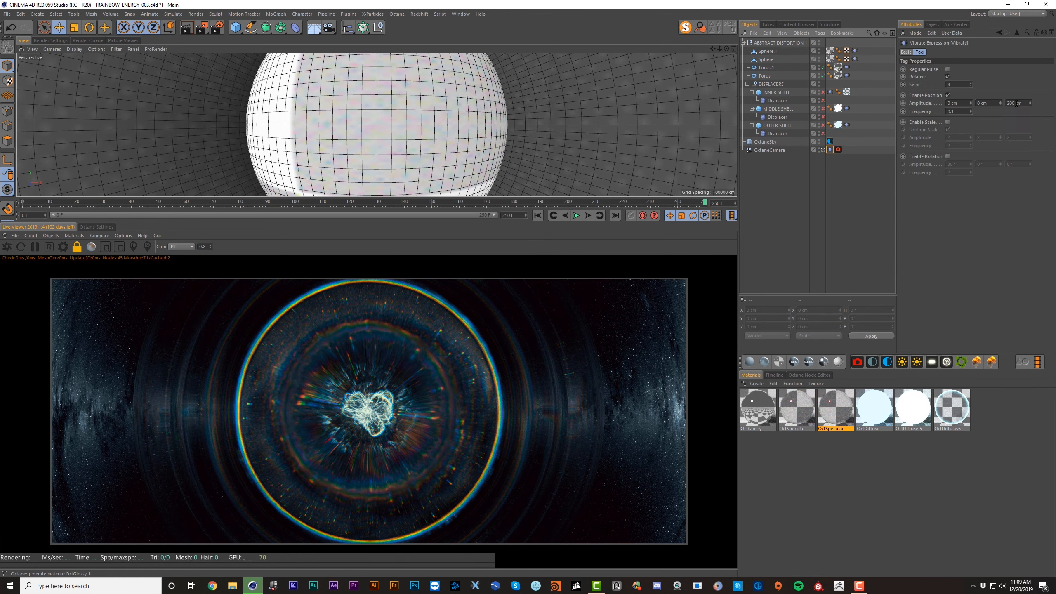
double_click(1017, 104)
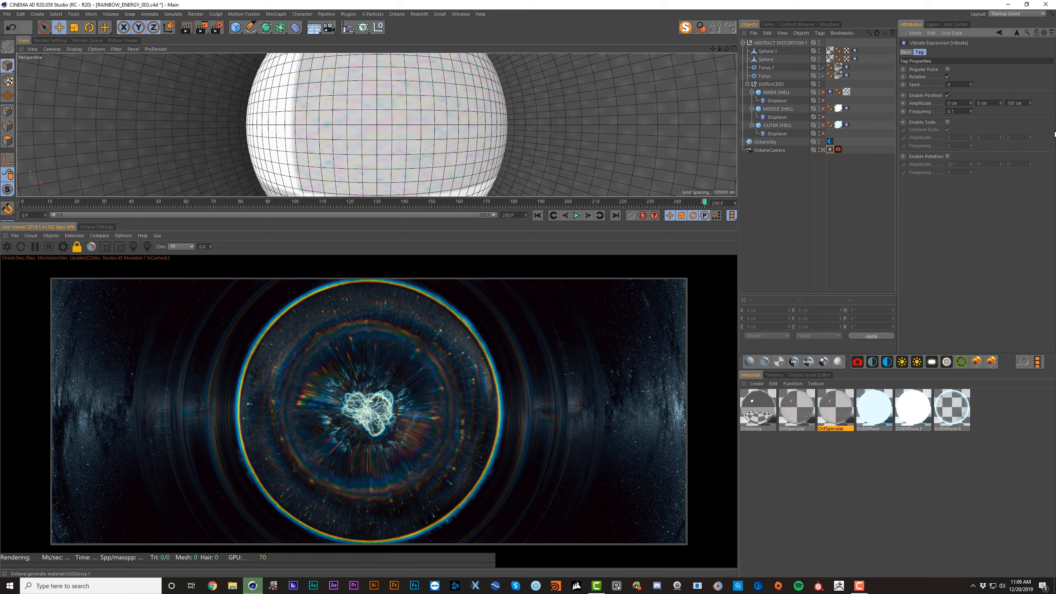
left_click(792, 186)
key("F8")
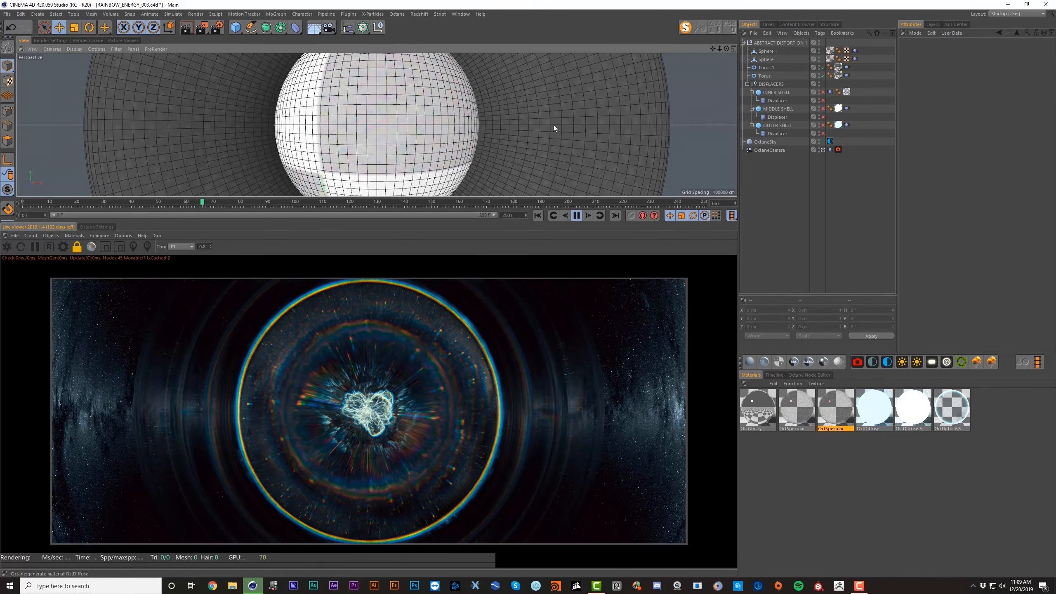
key("F8")
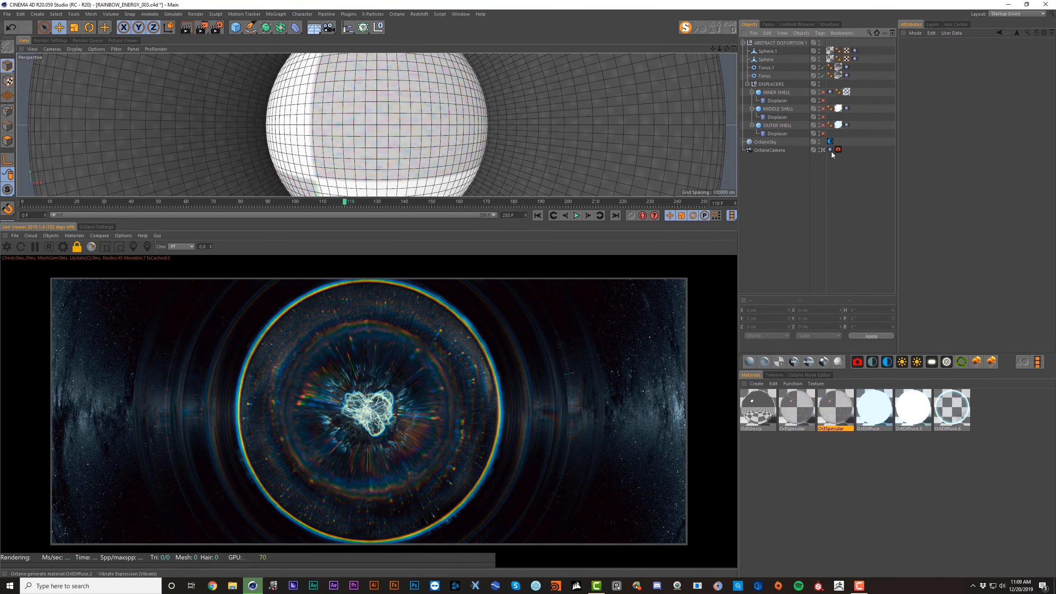
Step: Set the Z position amplitude of OctaneCamera's Vibrate tag to 50 cm and replay the animation
left_click(830, 150)
double_click(1013, 103)
type("50")
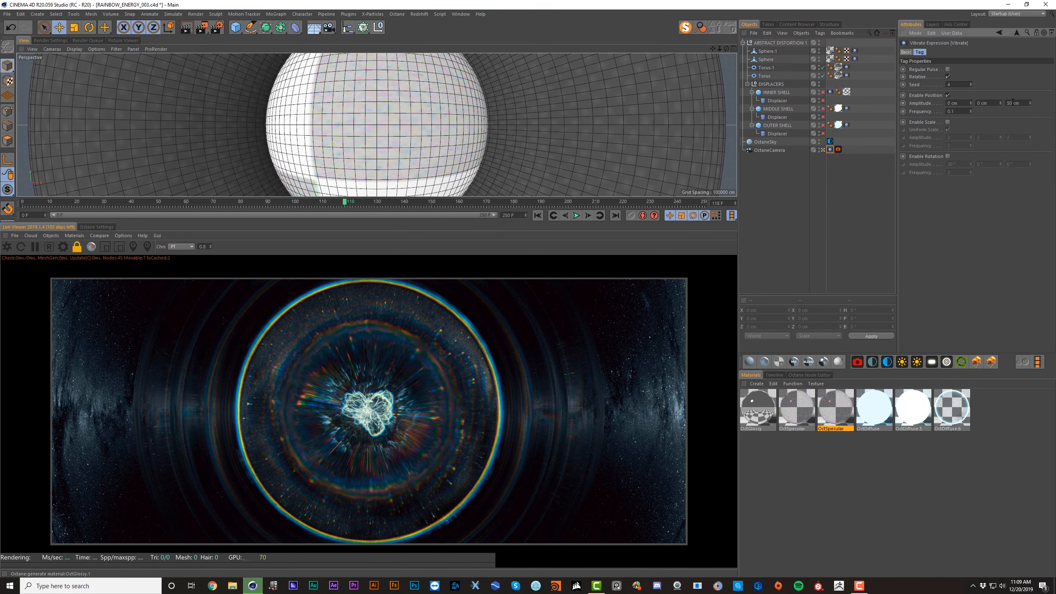
left_click(838, 191)
key("shift+f")
key("F8")
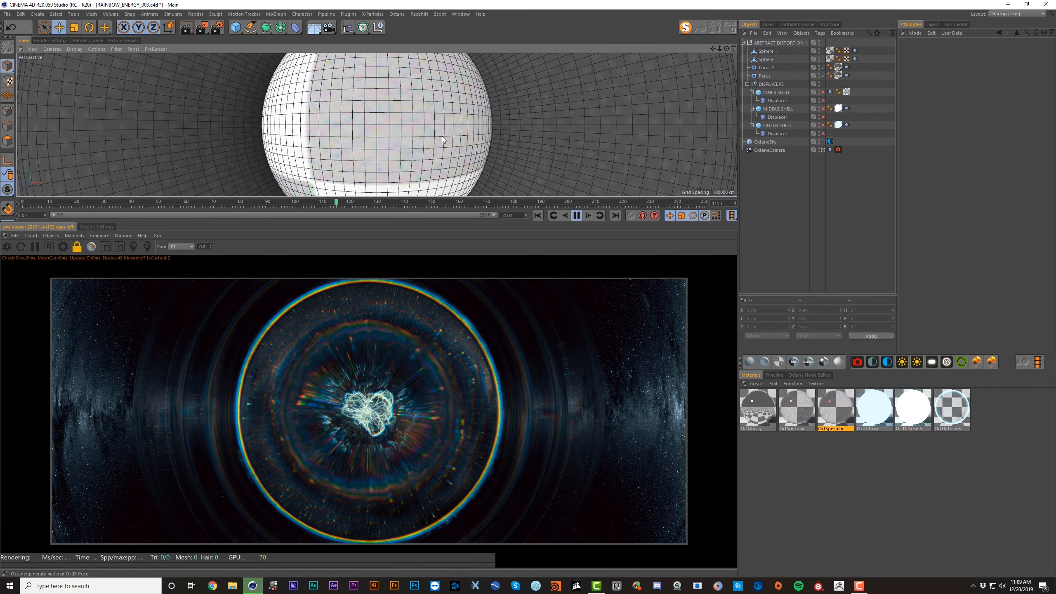
key("F8")
Step: Change the position frequency of the Vibrate tags on both glass spheres and both tori together, and play the animation
left_click_drag(854, 76, 844, 46)
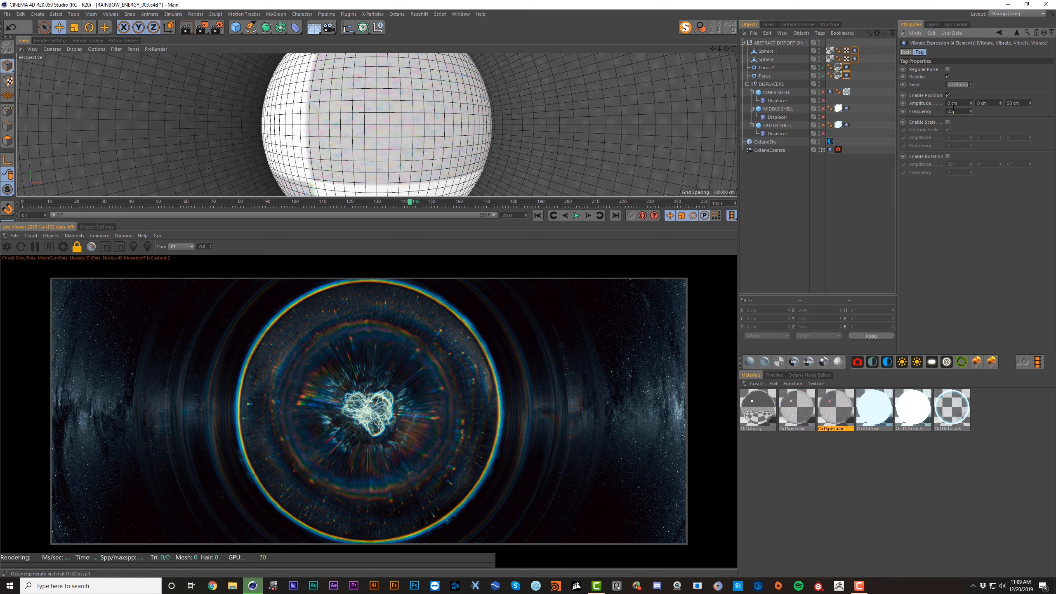
left_click(792, 190)
key("F8")
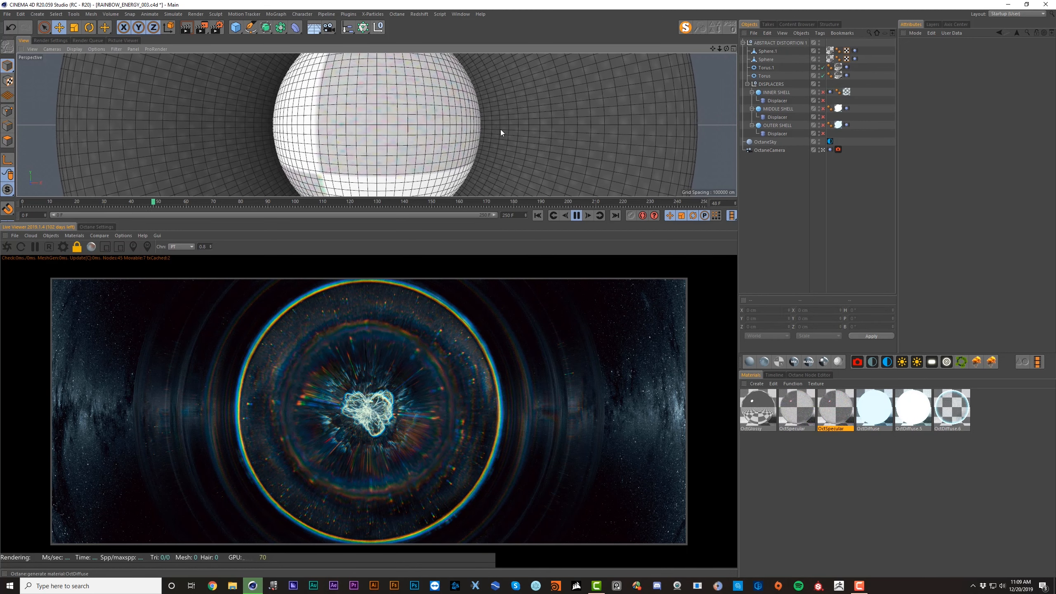
Step: Save the project and, with the shell Displacers enabled, render the scene in the Live Viewer at several frames of the timeline
key("ctrl+s")
left_click(12, 248)
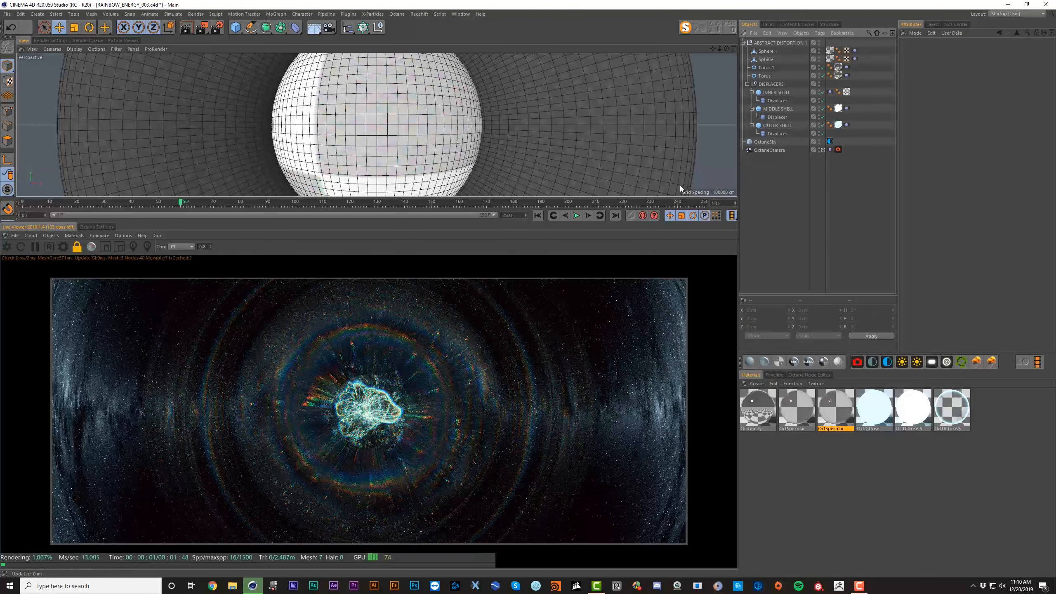
left_click(378, 202)
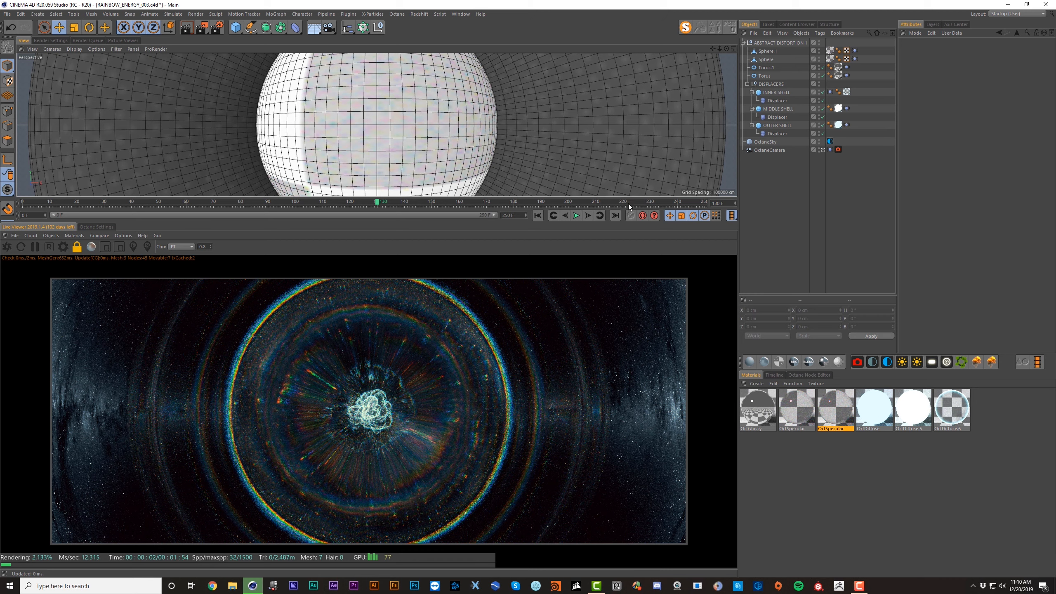
left_click_drag(628, 202, 259, 203)
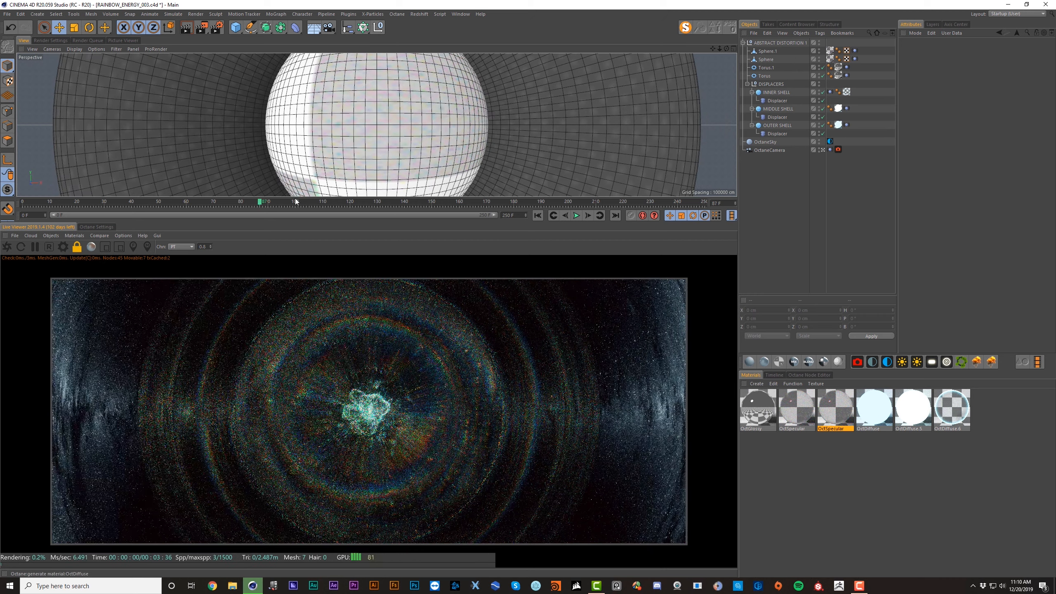
Step: Set the Z position amplitude of OctaneCamera's Vibrate tag to 150 cm
left_click(830, 149)
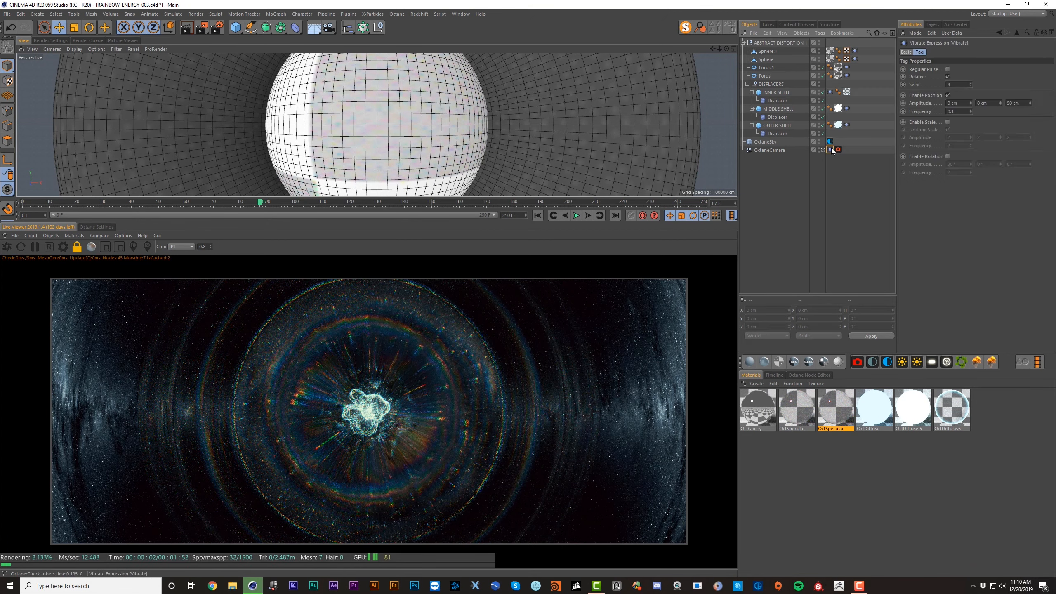
left_click(1010, 103)
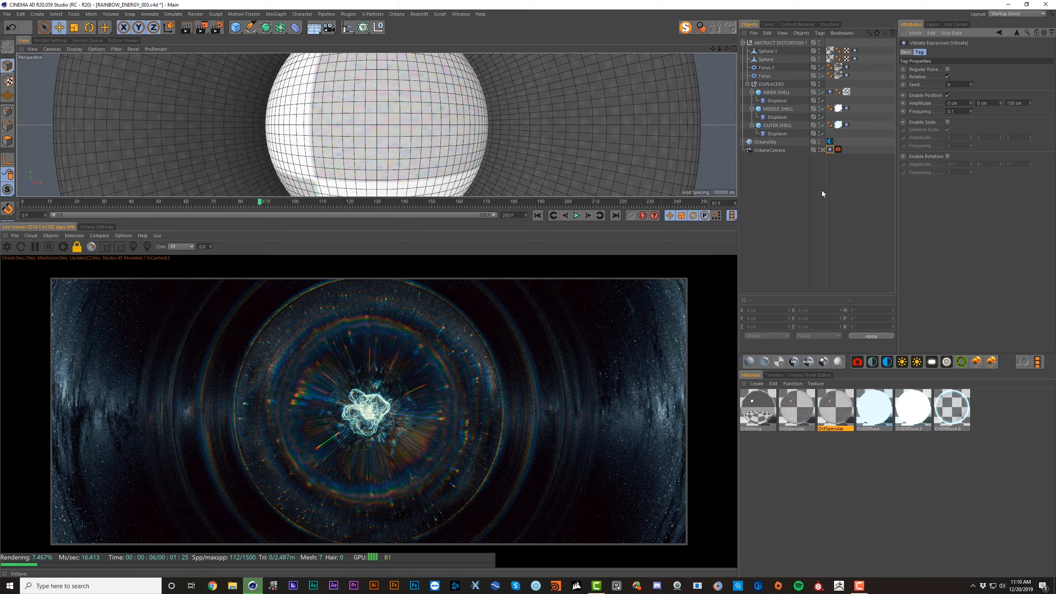
left_click(792, 199)
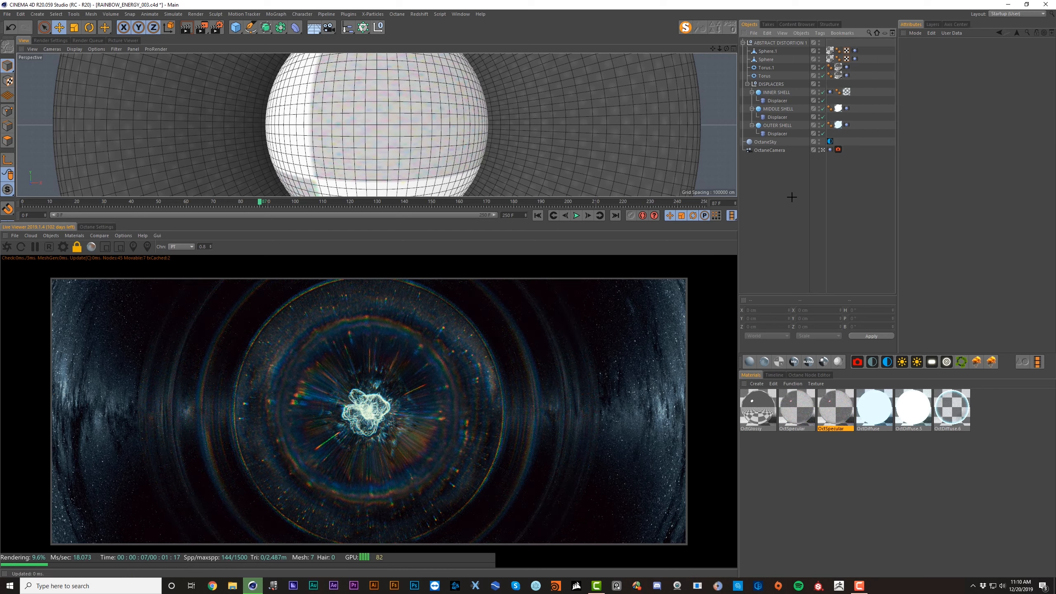
Step: Check the live render at several frames, including 231, 247 and 4, and save the project
left_click(460, 203)
left_click(653, 203)
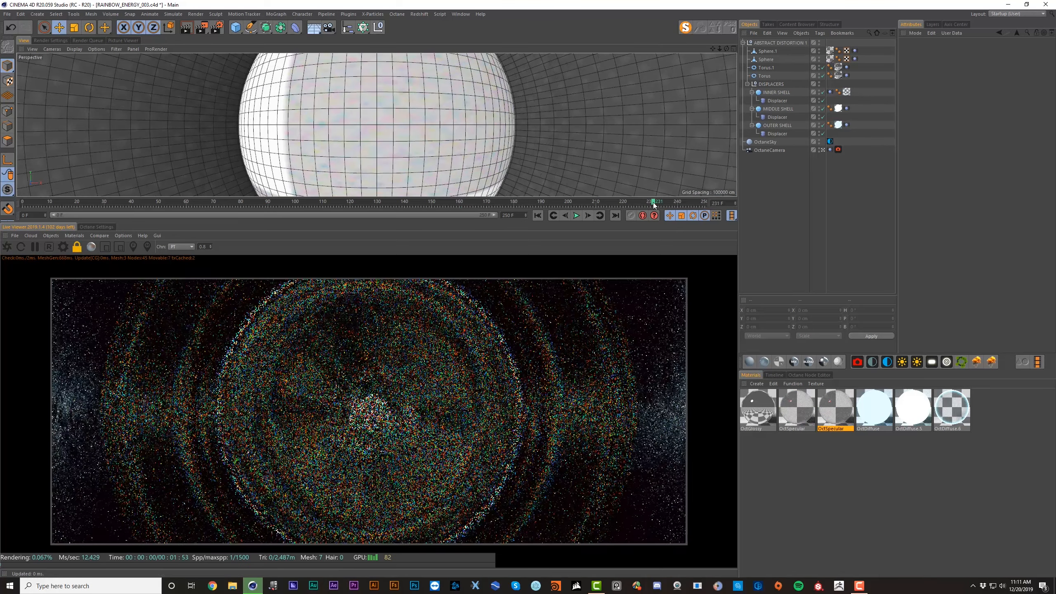
left_click(697, 203)
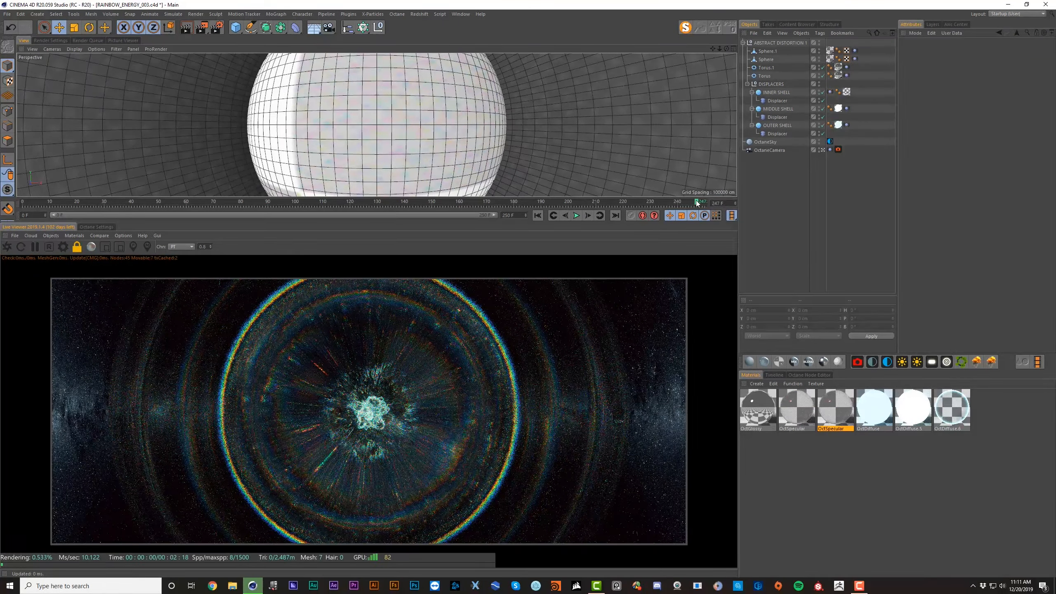
left_click(33, 203)
key("ctrl+s")
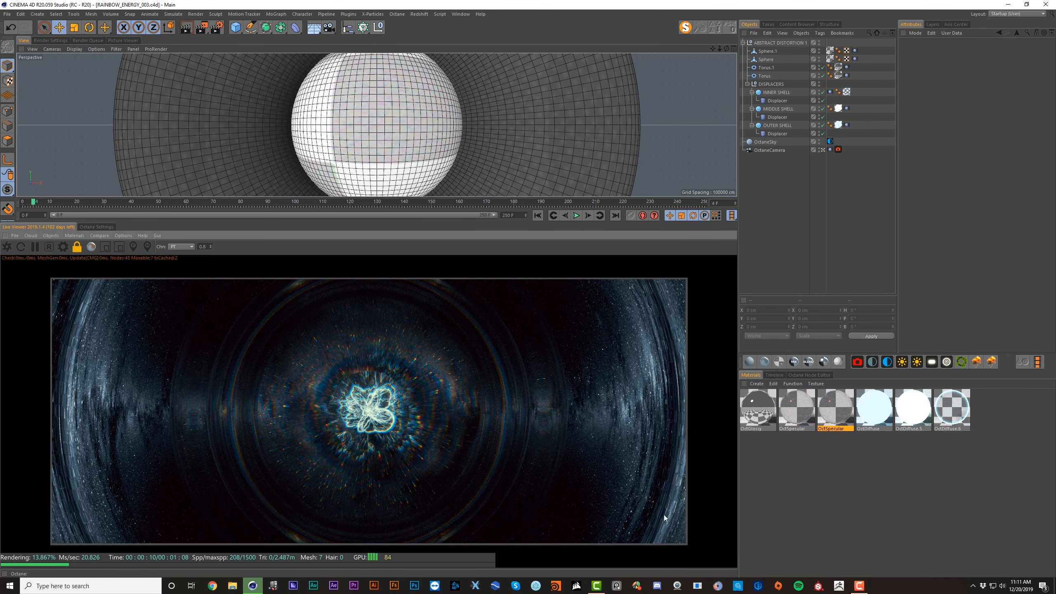
Step: Raise the large Torus's ring segments to 522 and its pipe segments to 555
left_click(558, 137)
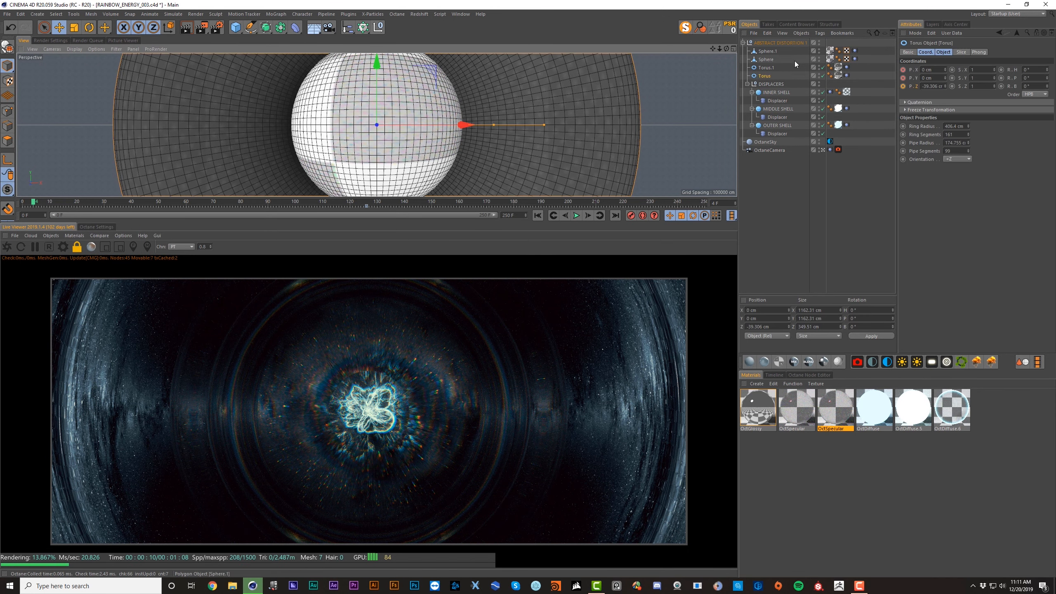
left_click(945, 53)
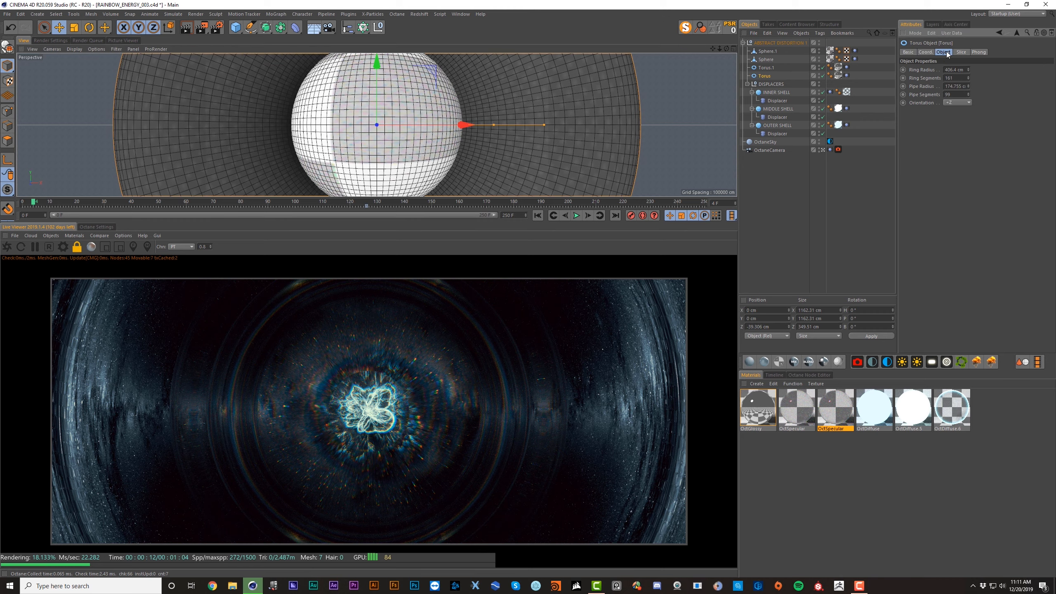
left_click_drag(968, 95, 989, 95)
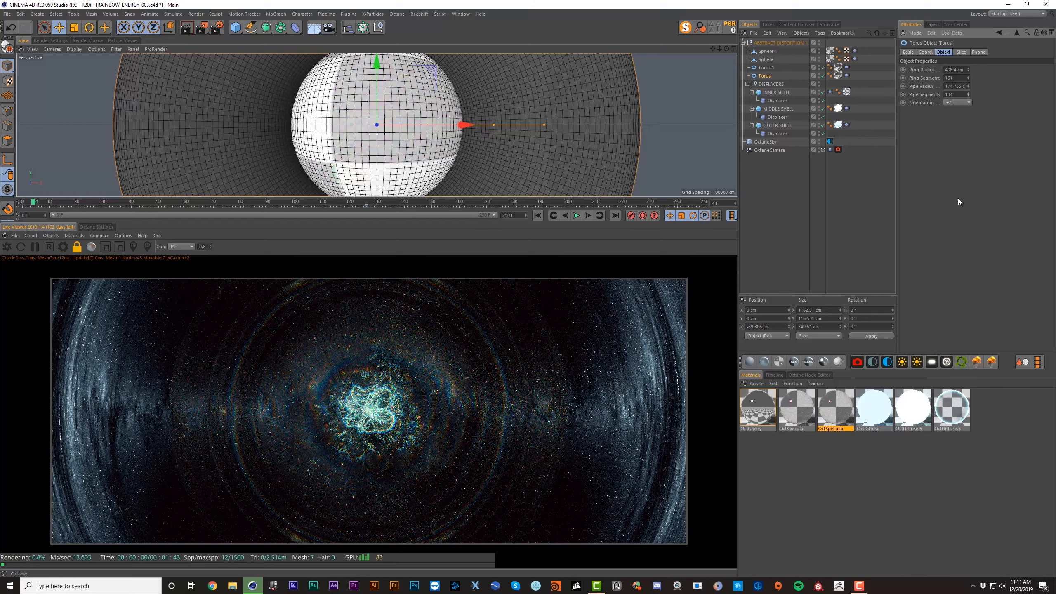
left_click(968, 78)
left_click_drag(968, 80, 1002, 80)
double_click(952, 94)
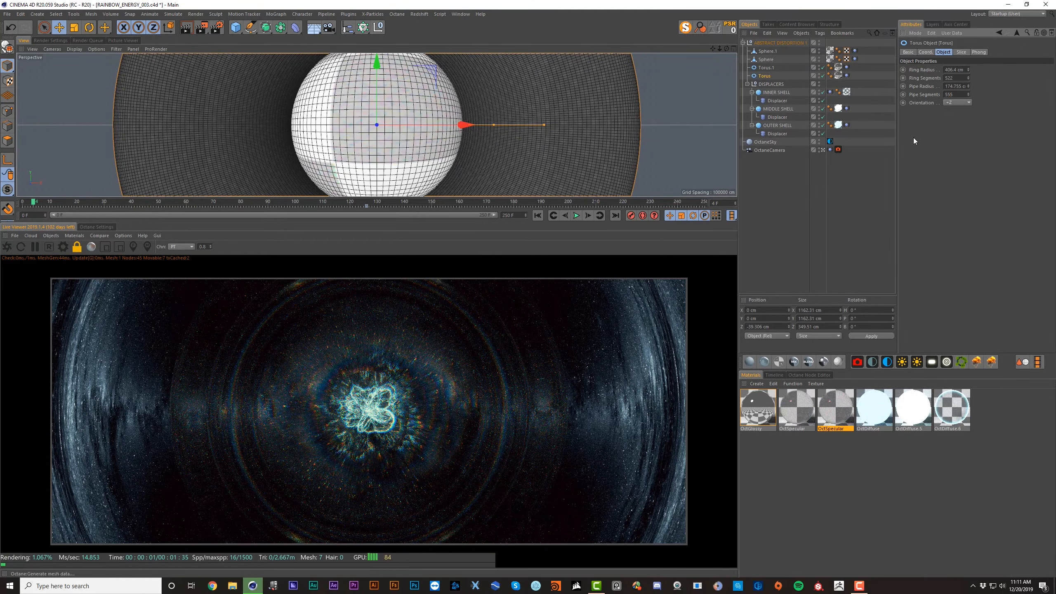
Step: Set both the ring segments and the pipe segments of Torus.1 to 555, and save the project
left_click(767, 67)
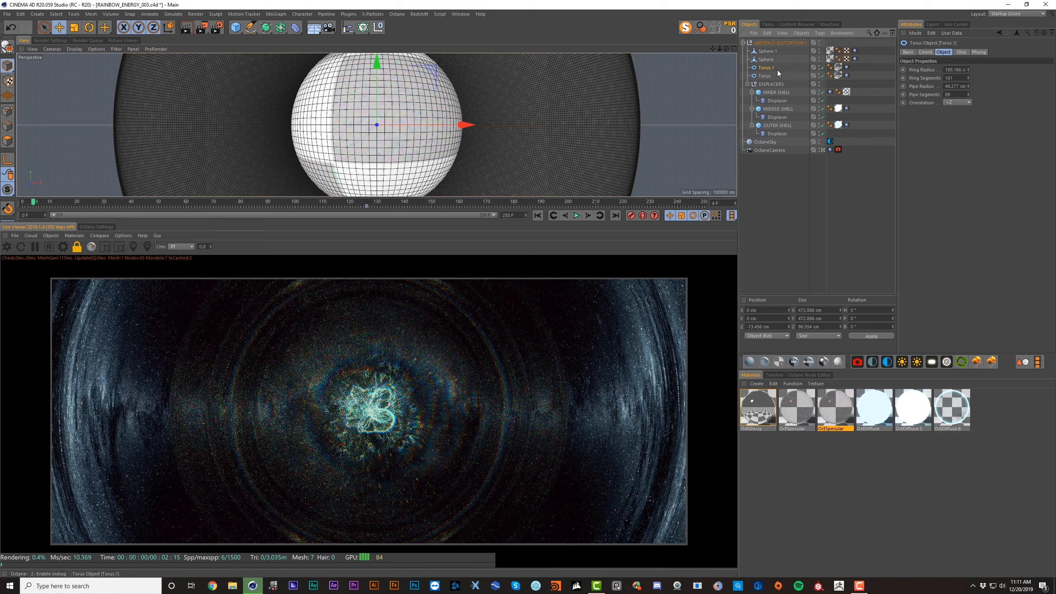
double_click(952, 78)
type("555")
key("Return")
double_click(952, 94)
type("555")
key("Return")
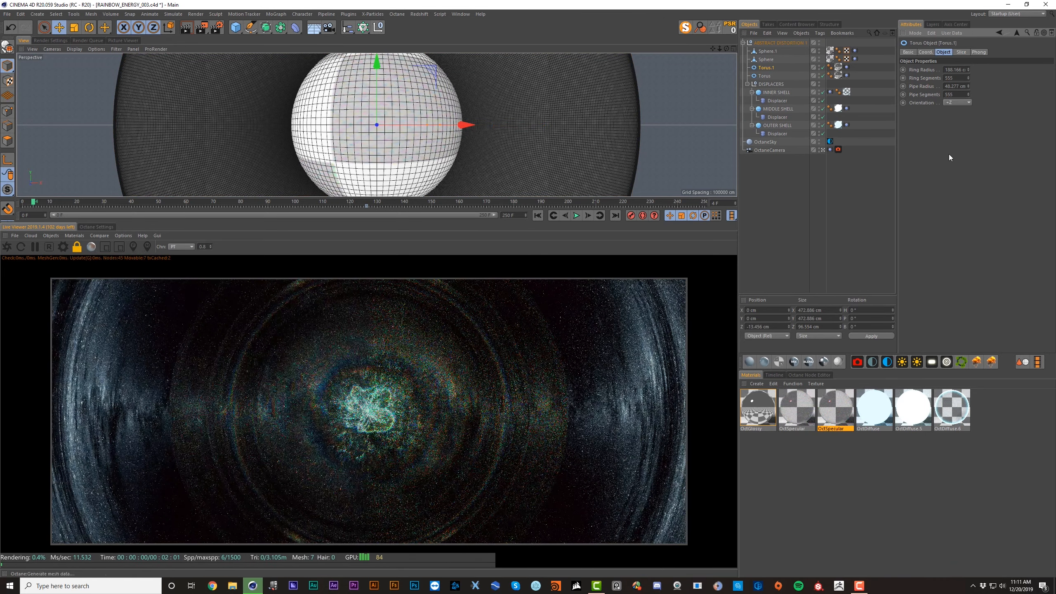
key("ctrl+s")
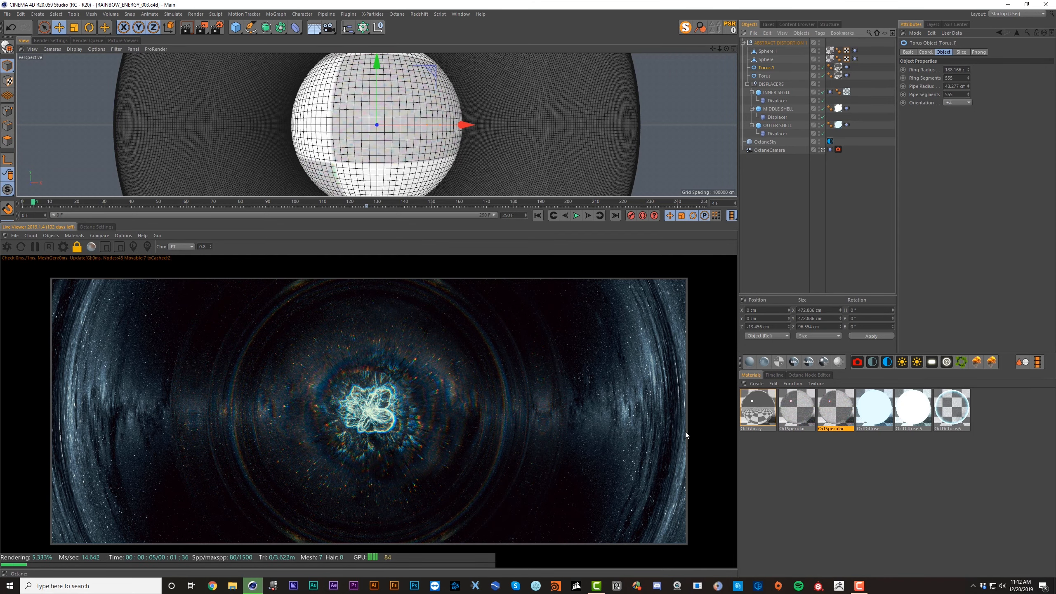
Step: Open the settings of OctaneSky's environment tag
left_click(830, 141)
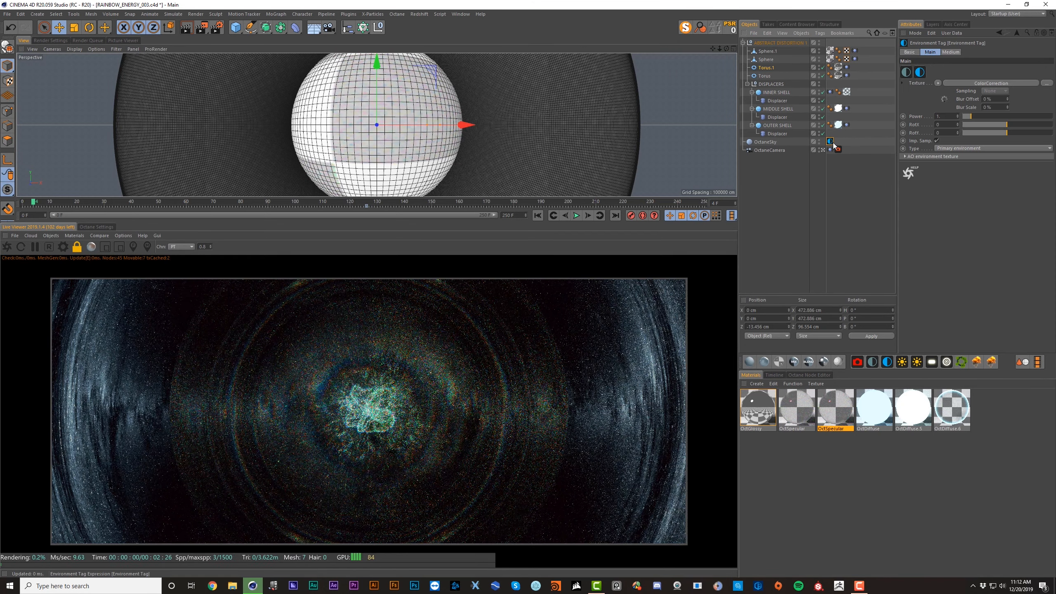
Step: Open the image texture inside OctaneSky's color-corrected environment and keyframe its T.X transform at 0 on frame 0
left_click(960, 83)
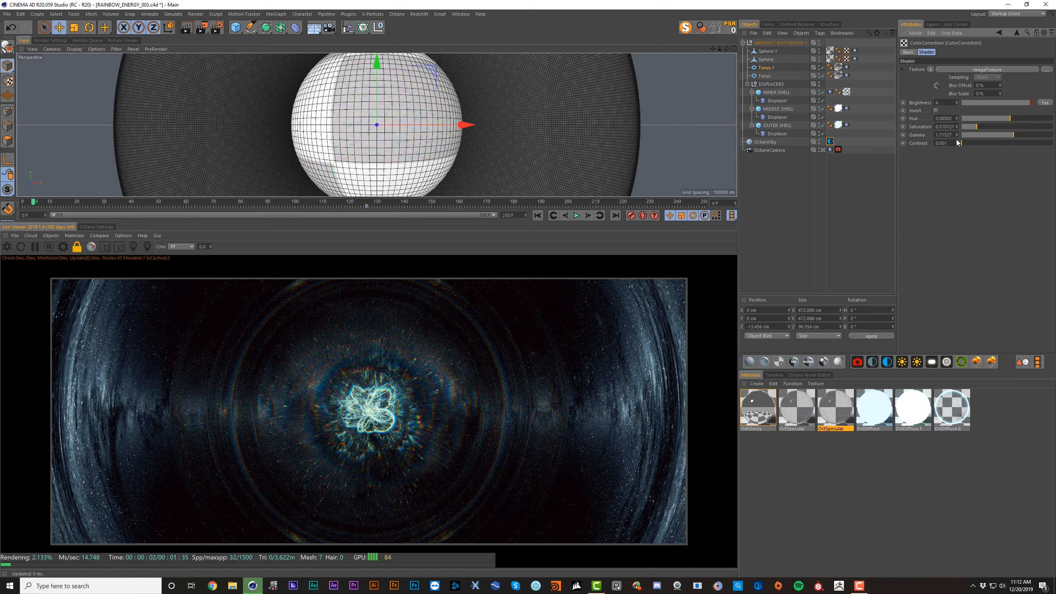
left_click(988, 69)
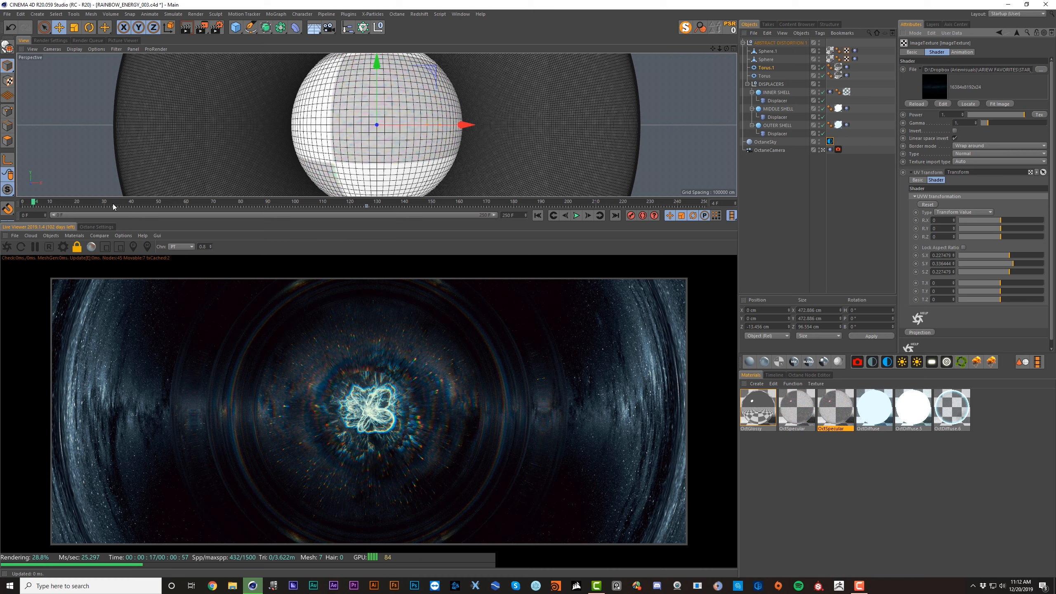
left_click(916, 283, "ctrl")
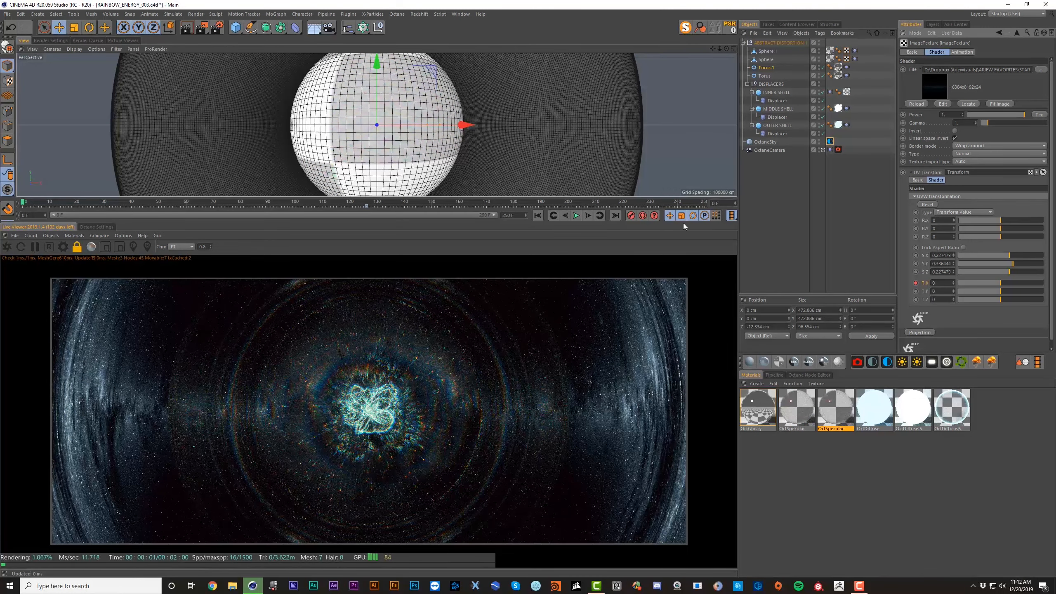
Step: At frame 250, set the sky texture's T.X transform to about -0.093 and keyframe it
left_click(704, 203)
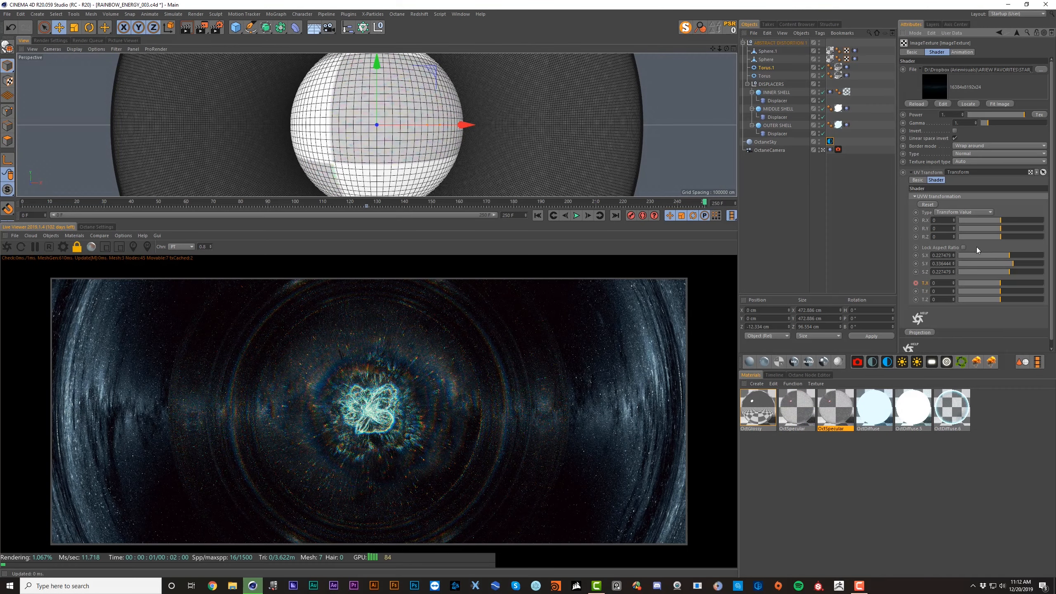
left_click(1000, 284)
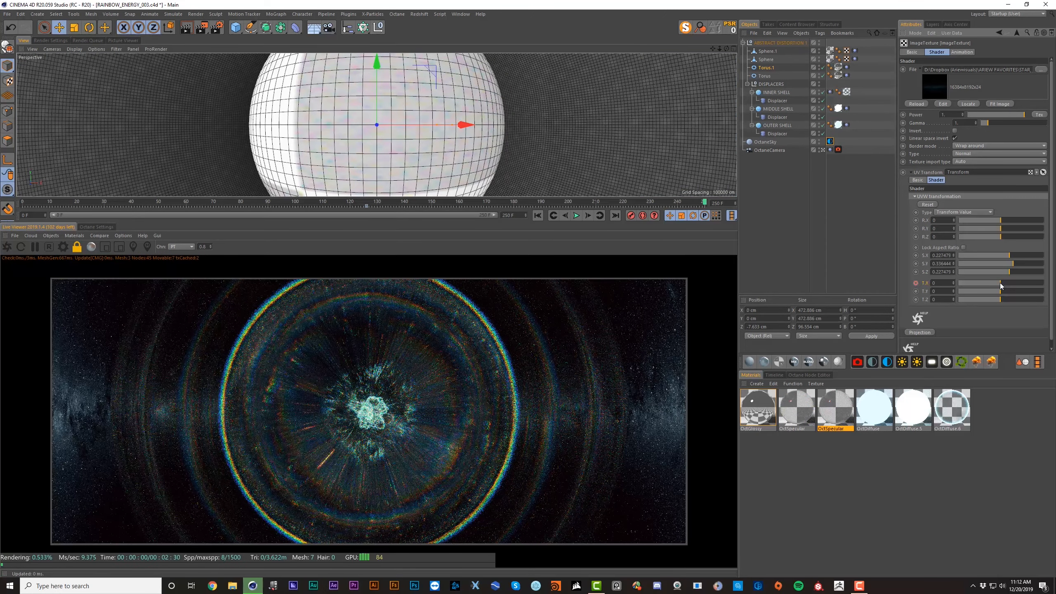
left_click_drag(1000, 285, 996, 286)
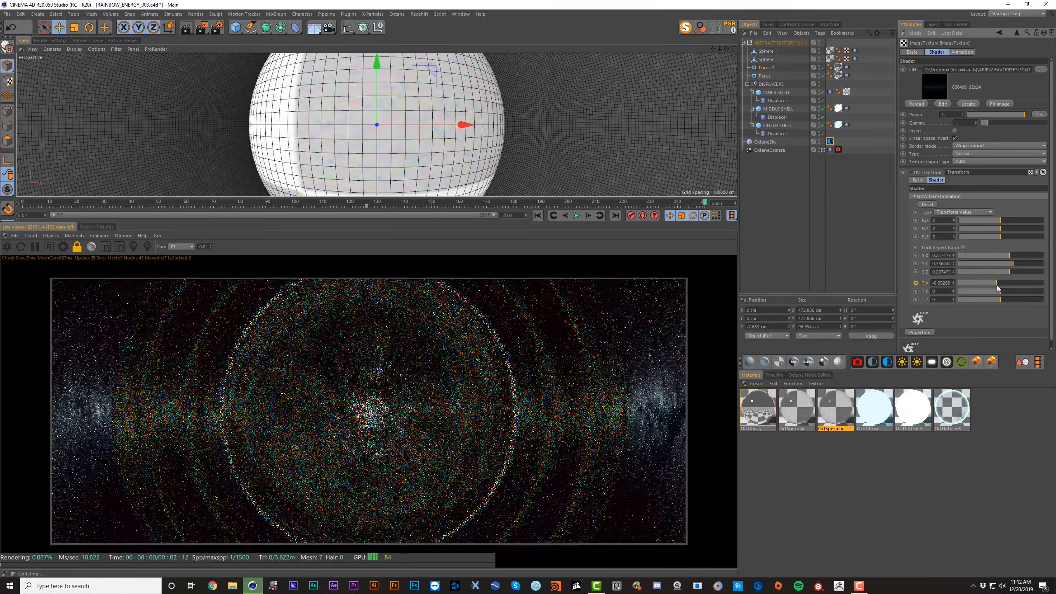
Step: Show the T.X animation track in F-Curve mode, make its interpolation linear, and save the project
right_click(930, 284)
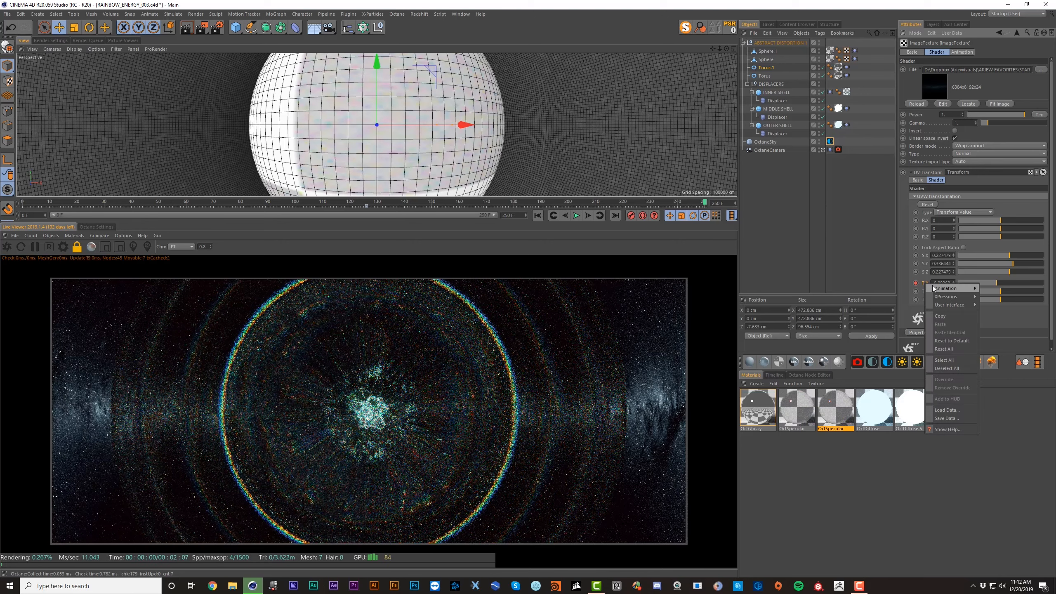
mouse_move(932, 288)
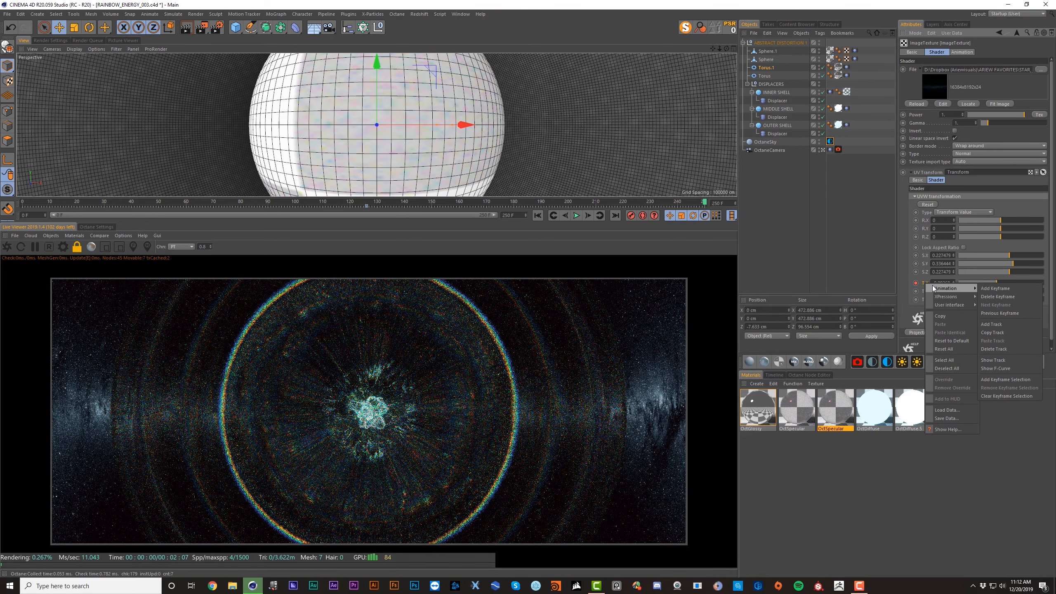
left_click(1000, 359)
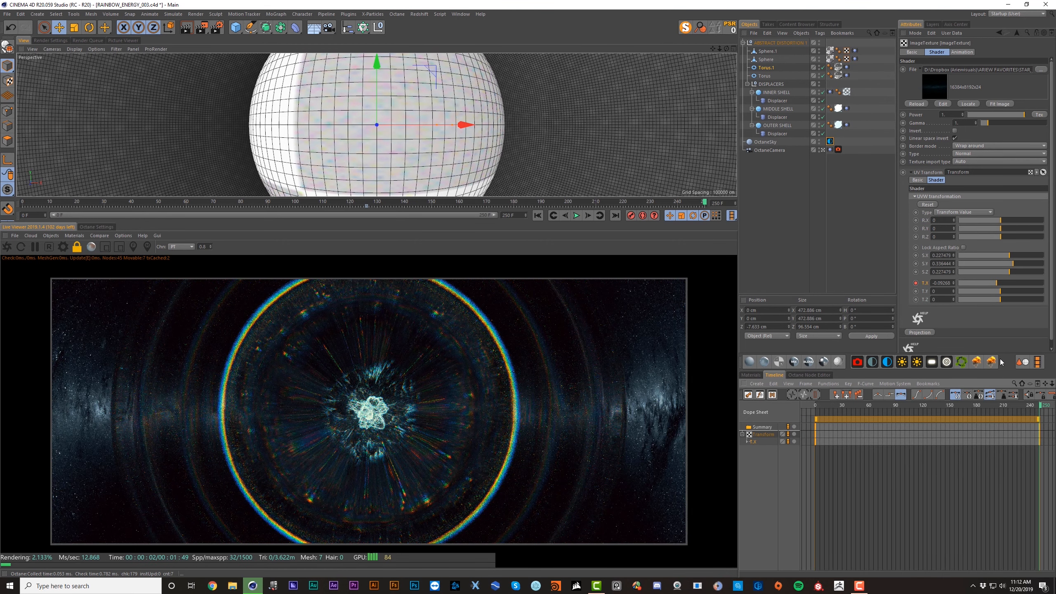
left_click(759, 395)
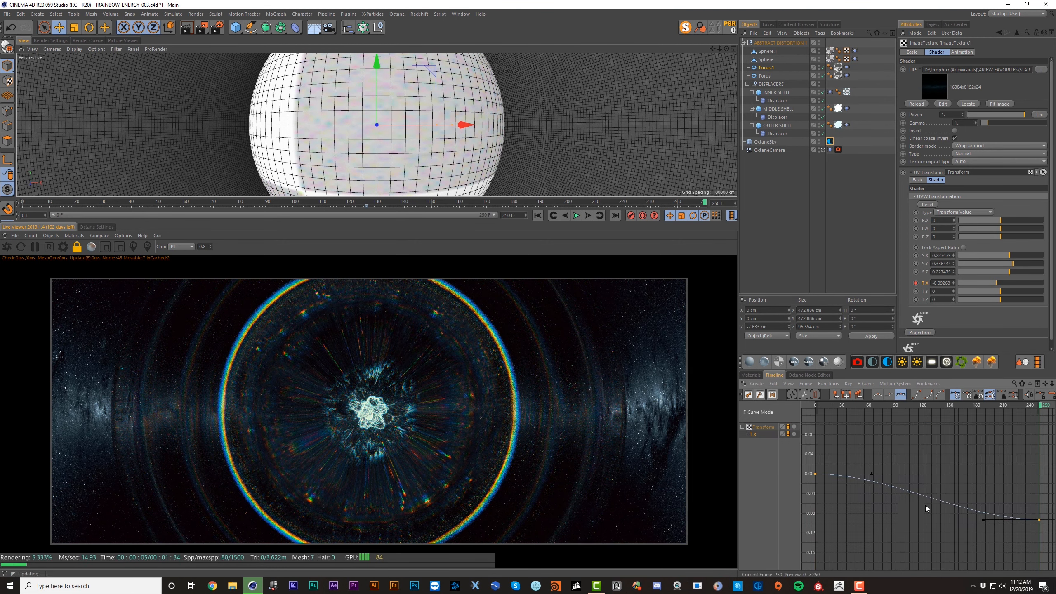
left_click(877, 394)
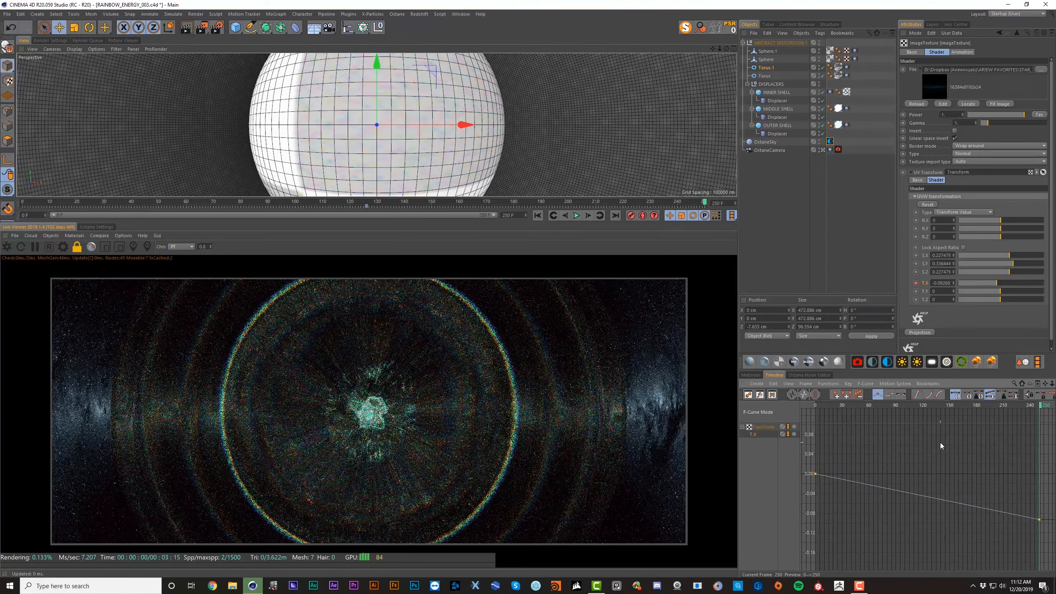
key("ctrl+s")
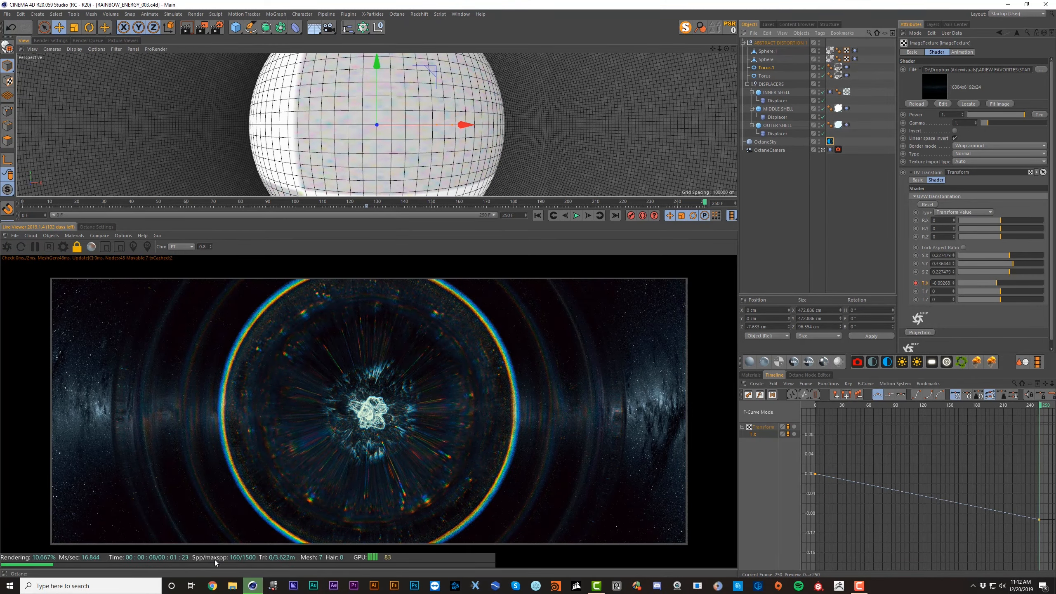
Step: Check the render output and Octane Renderer settings, and set the pathtracing kernel's maximum samples to 100
left_click(217, 28)
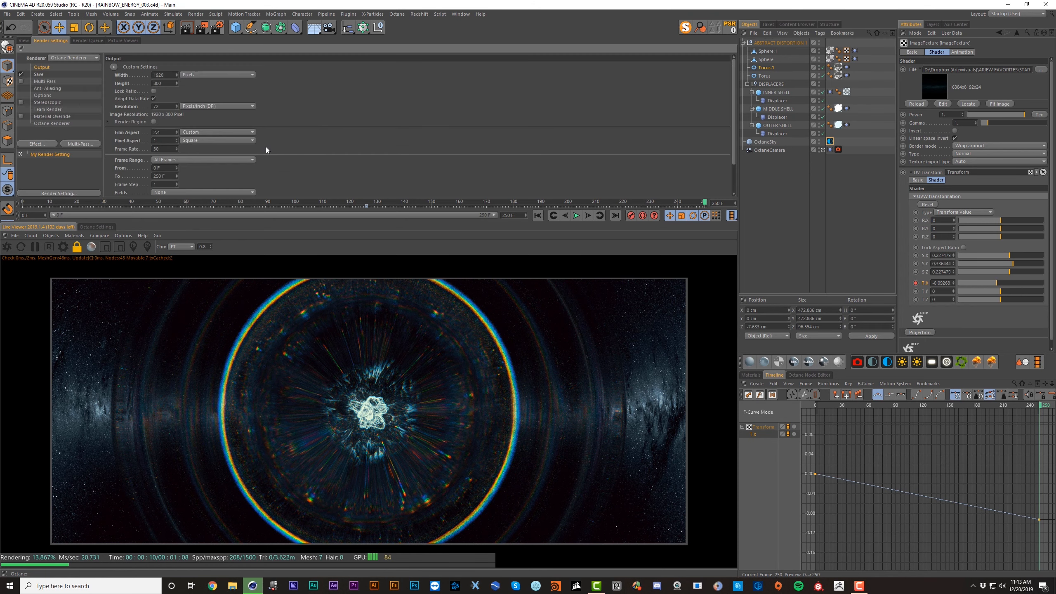
left_click(51, 123)
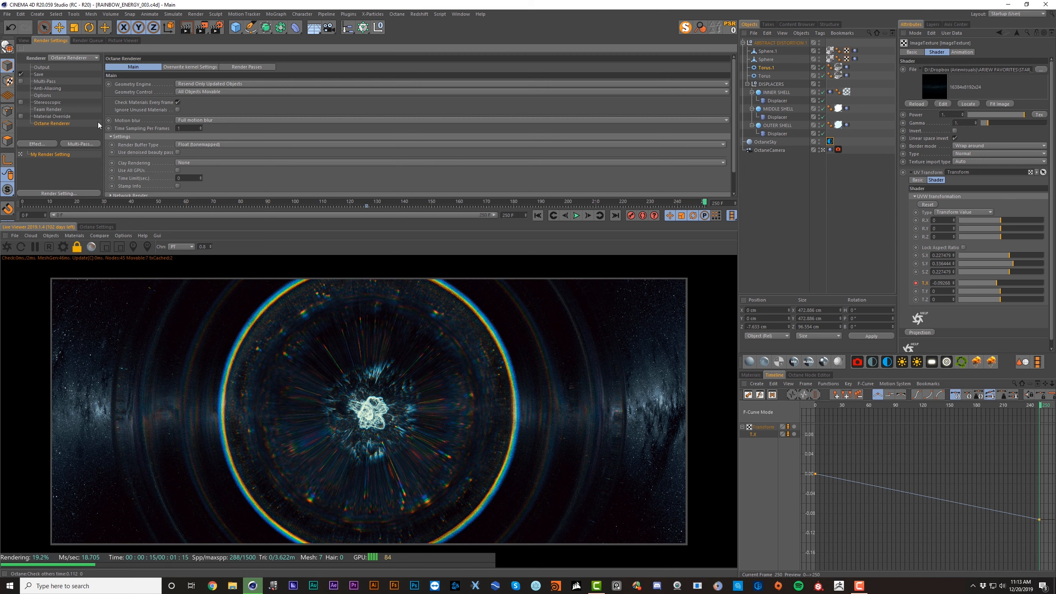
left_click(42, 67)
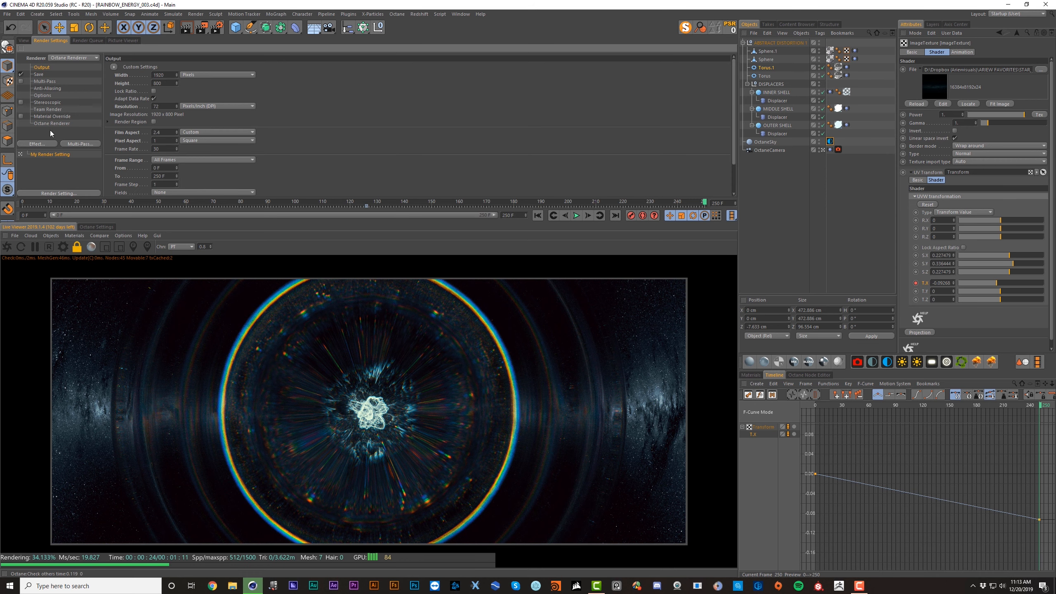
left_click(96, 227)
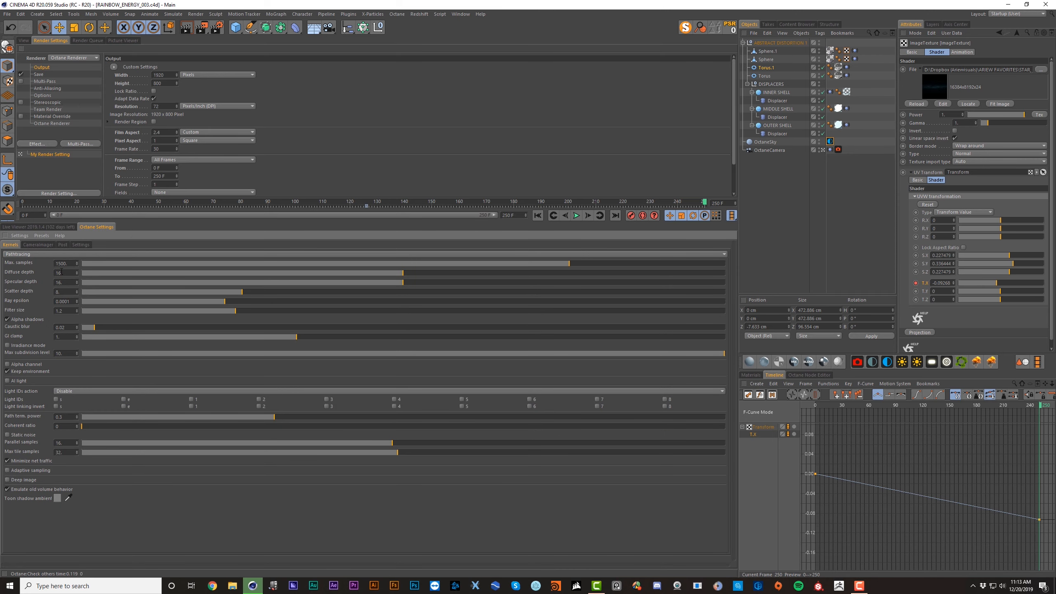
type("100")
key("Return")
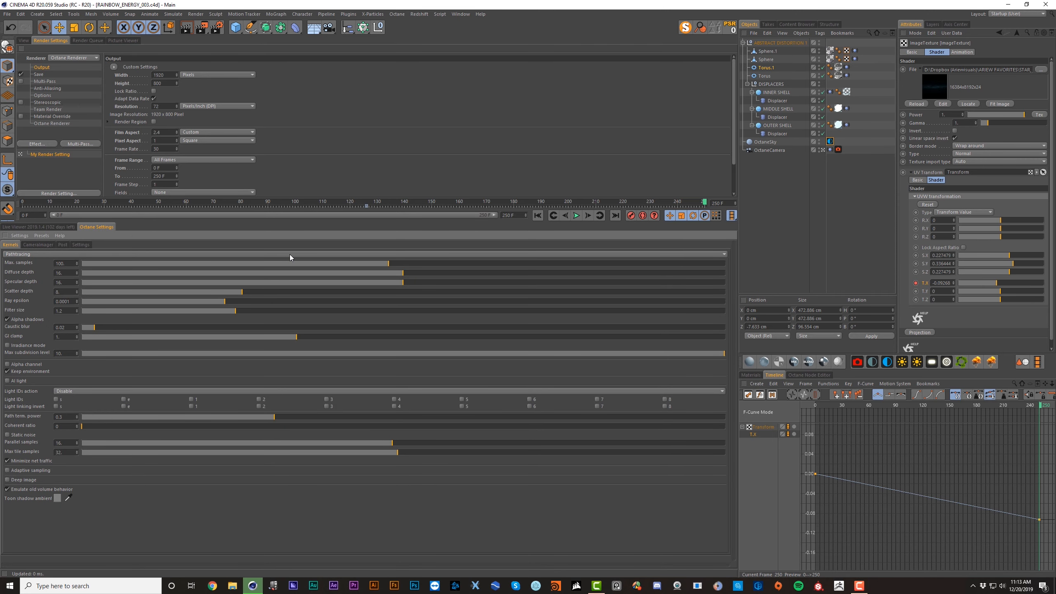
left_click(24, 40)
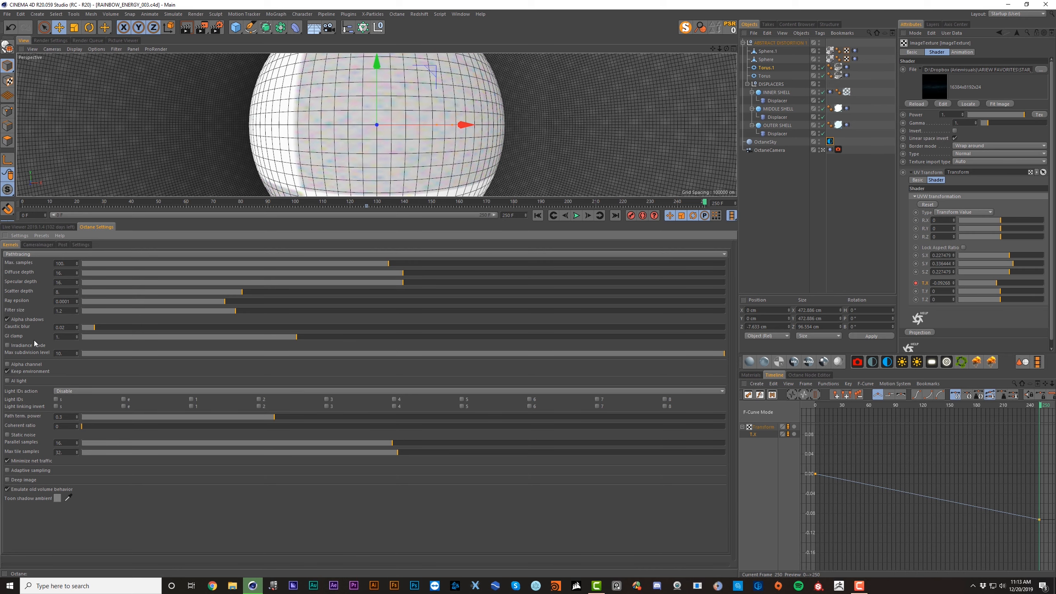
left_click(22, 227)
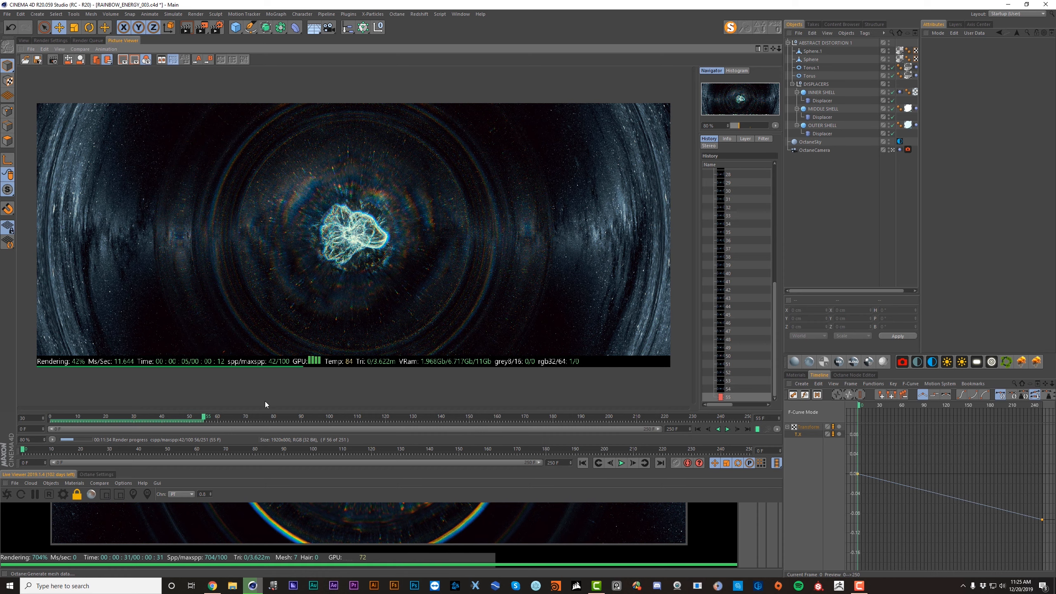
Step: Play back the rendered frames in the Picture Viewer and inspect the central energy shape up close
key("F8")
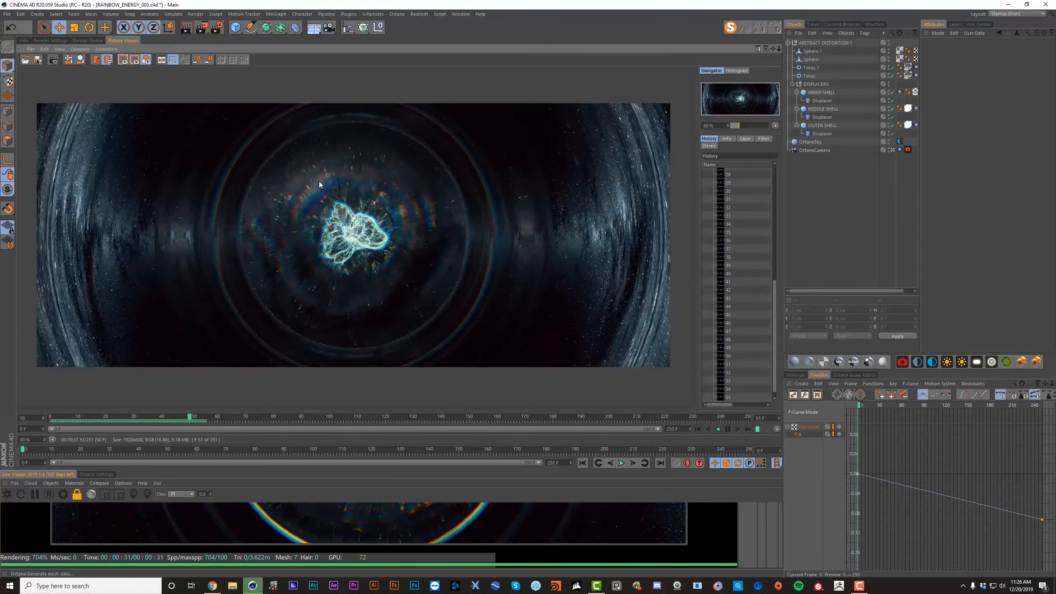
scroll(361, 262, "up", 2)
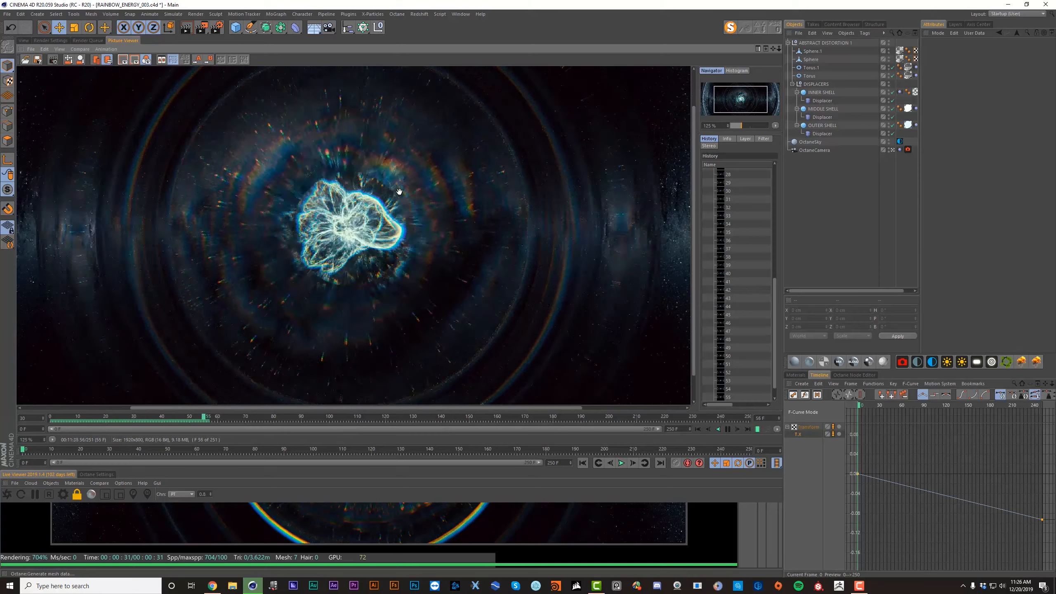
key("F8")
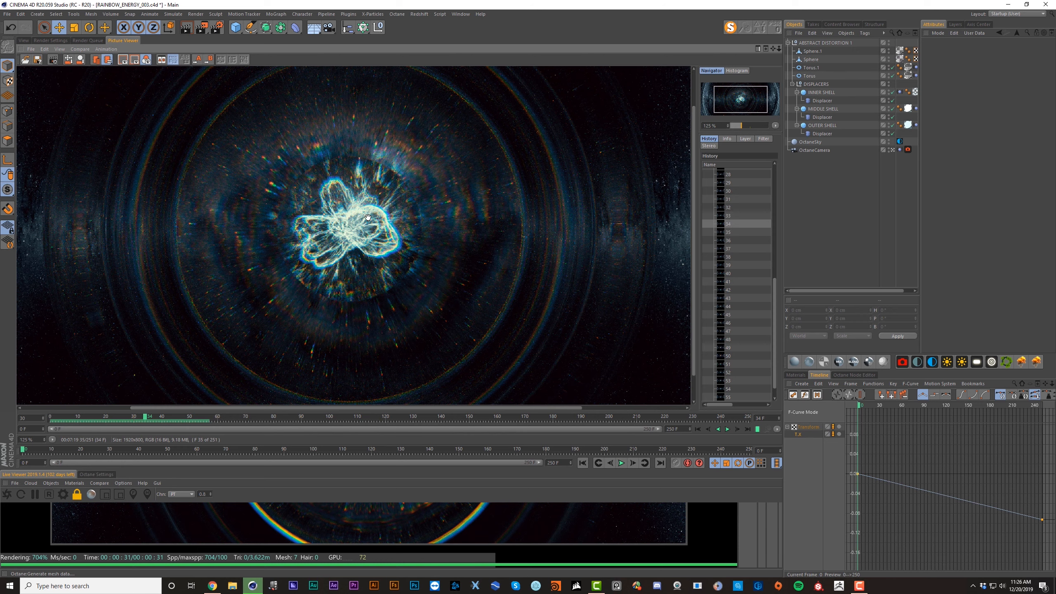
scroll(404, 228, "down", 1)
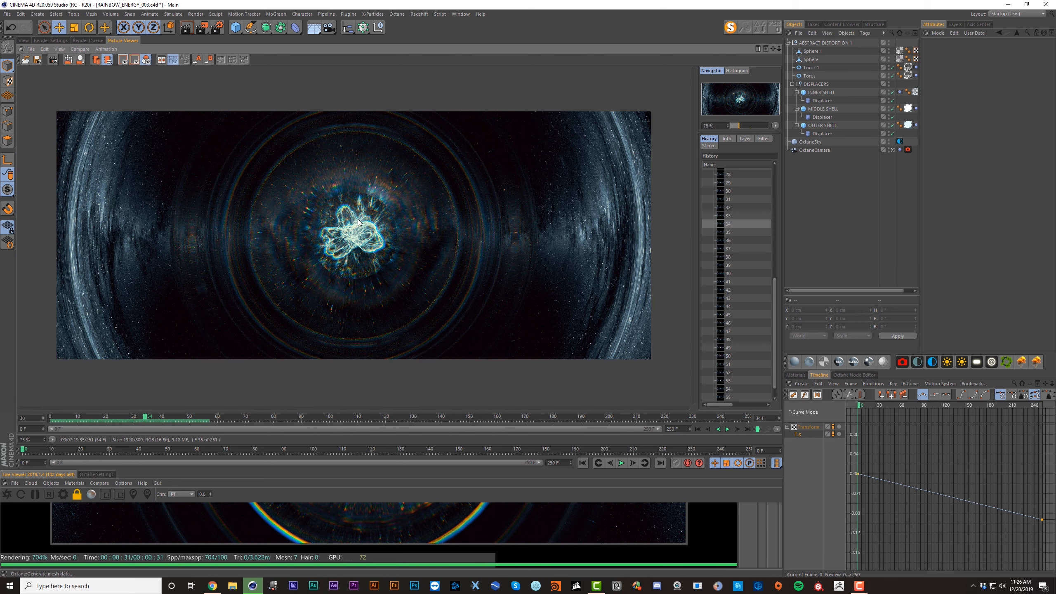
scroll(358, 222, "up", 2)
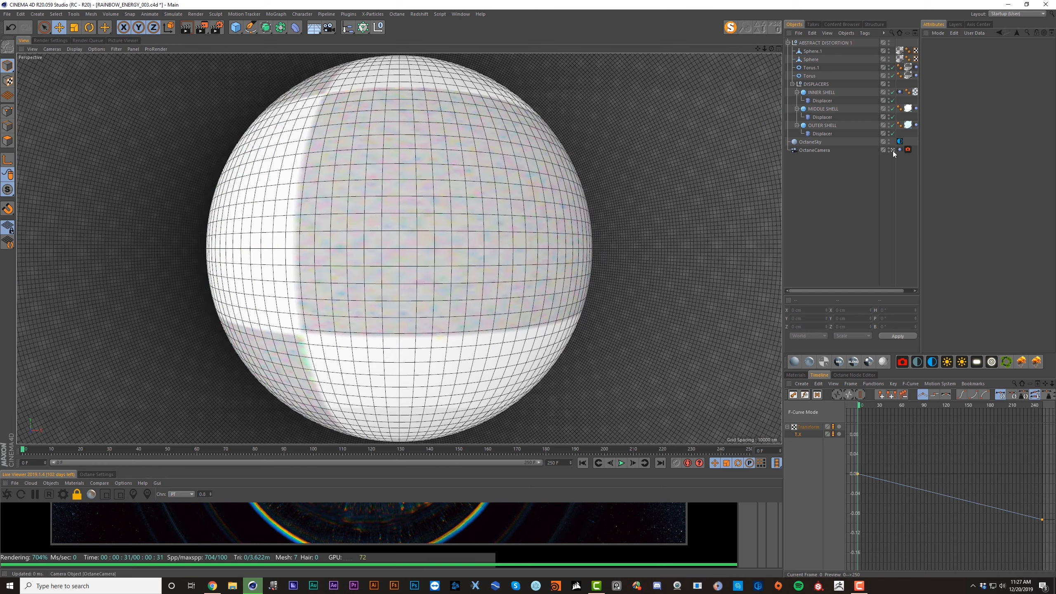
Step: Leave the OctaneCamera view and disable the large Torus to expose the inner objects from the side
left_click(893, 150)
left_click_drag(510, 230, 549, 210, "alt")
left_click_drag(554, 277, 469, 233, "alt")
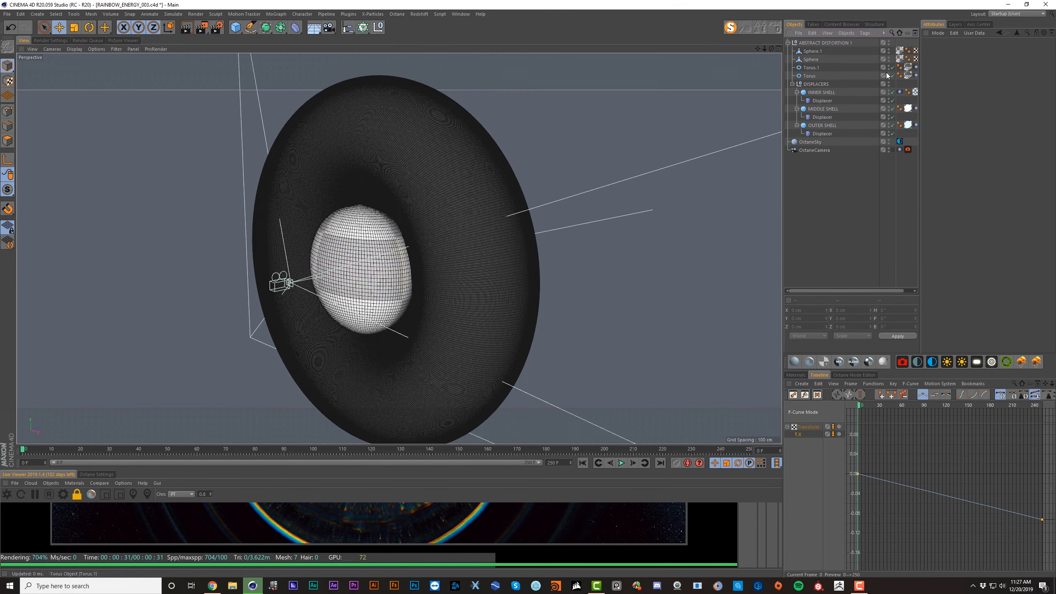
left_click(830, 76)
left_click(893, 76)
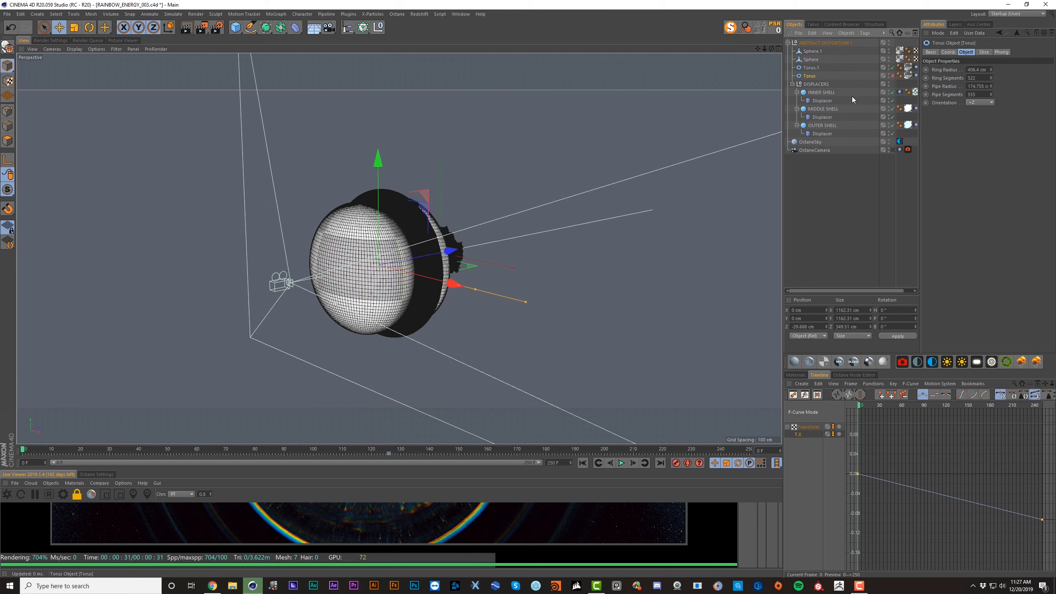
left_click_drag(416, 217, 497, 208, "alt")
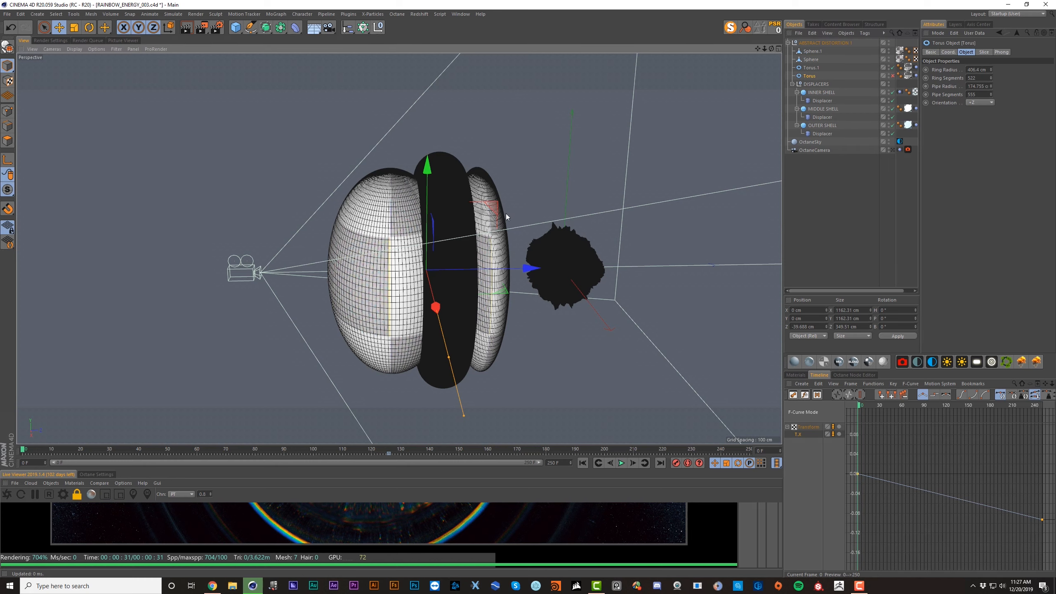
Step: Move Sphere away from the camera to about 115 cm on Z, and Sphere.1 toward the camera to about -245 cm
left_click(508, 247)
left_click(516, 253)
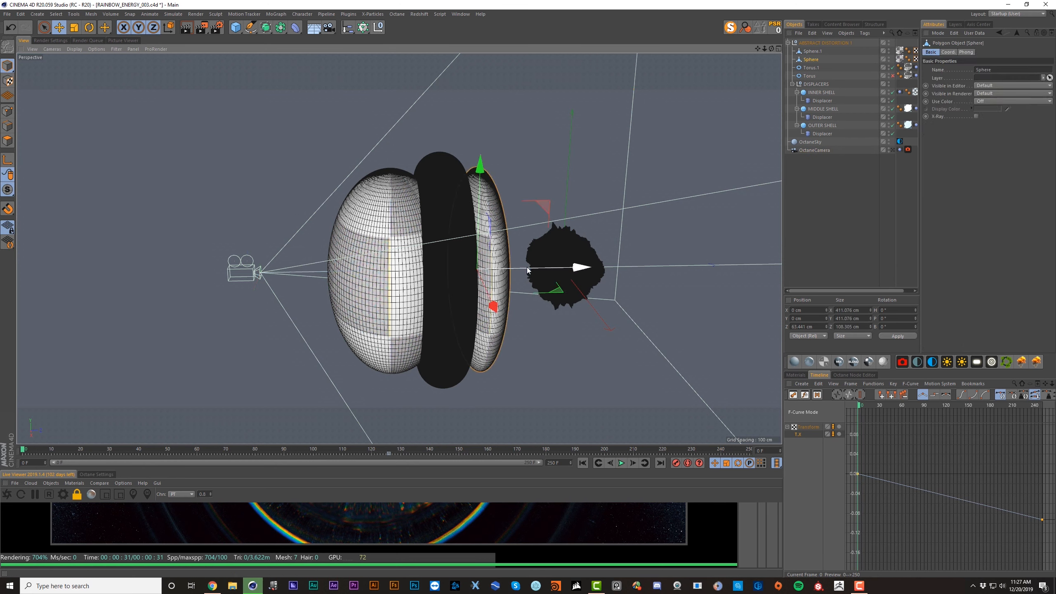
left_click_drag(525, 266, 551, 265)
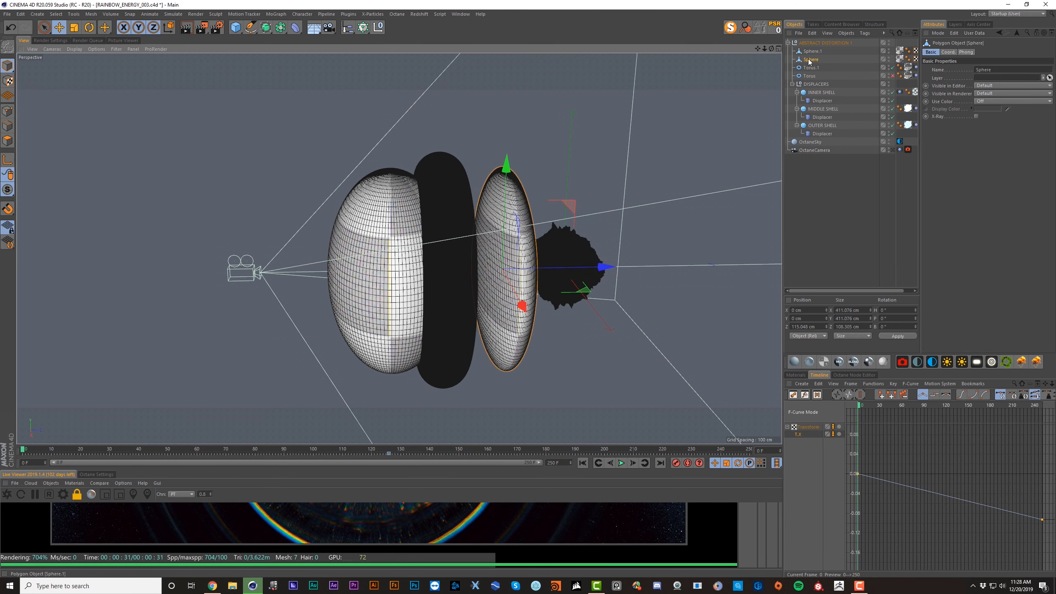
left_click(951, 53)
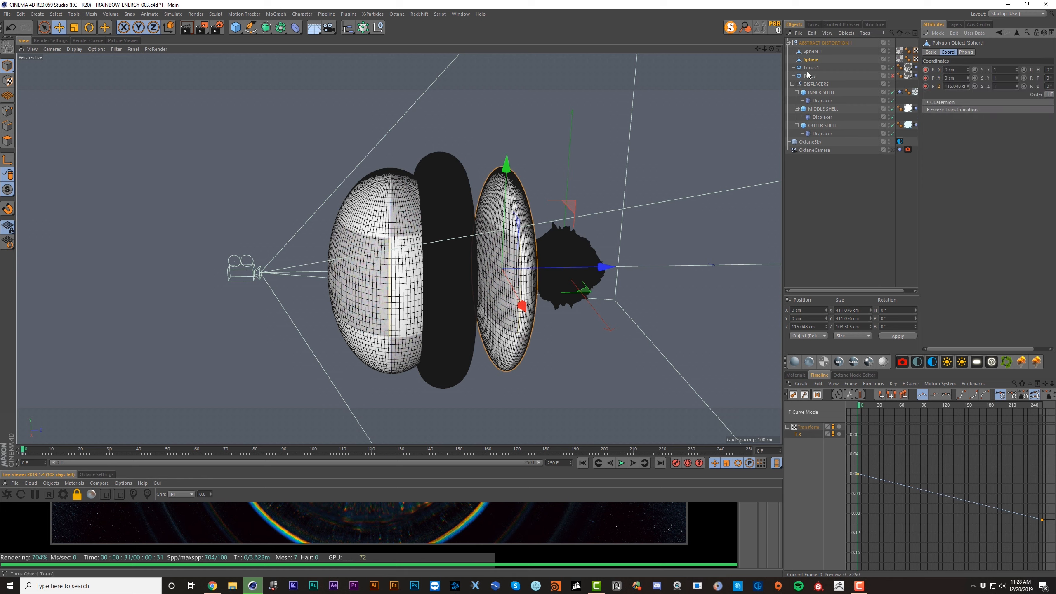
left_click(813, 50)
left_click_drag(490, 268, 430, 275)
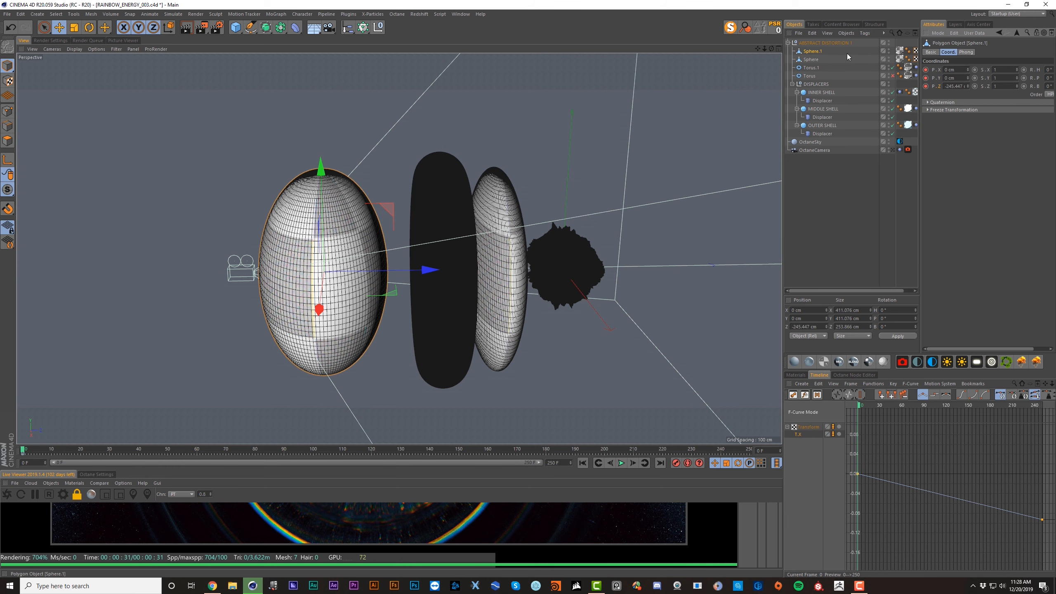
Step: Move Torus.1 along Z to about -41.8 cm and keyframe its position at frame 5
left_click(811, 67)
left_click_drag(559, 276, 533, 278)
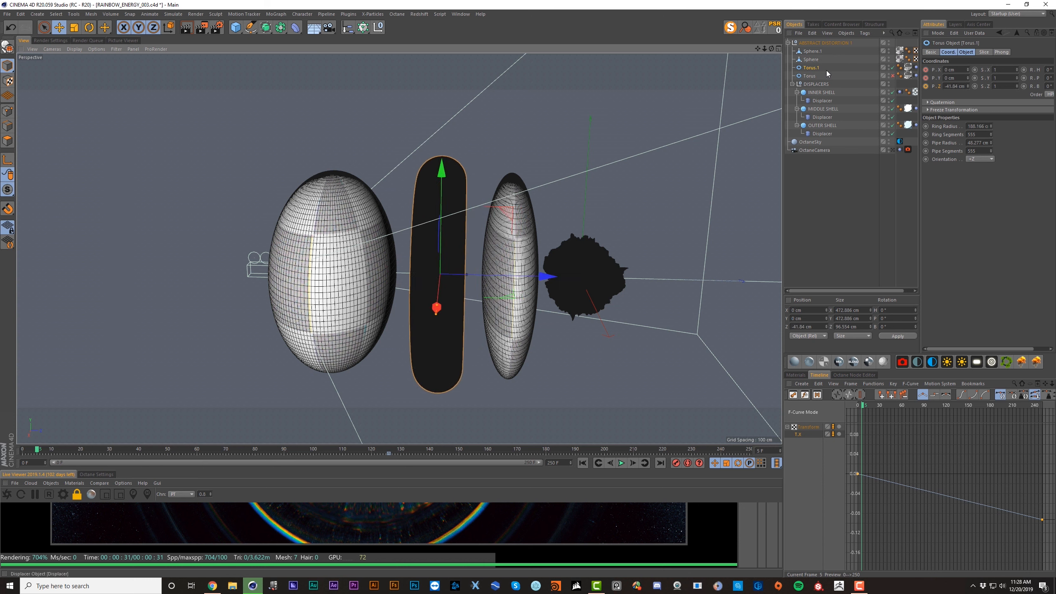
left_click(926, 69, "ctrl+shift")
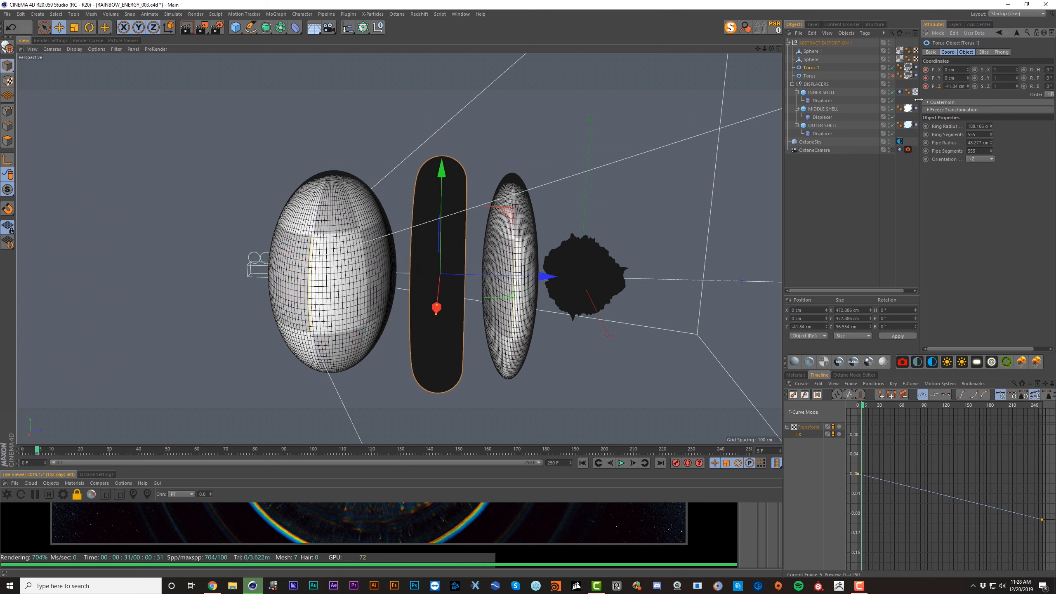
Step: Disable the Displacer deformers under the inner, middle and outer shells and deselect everything
left_click(892, 100)
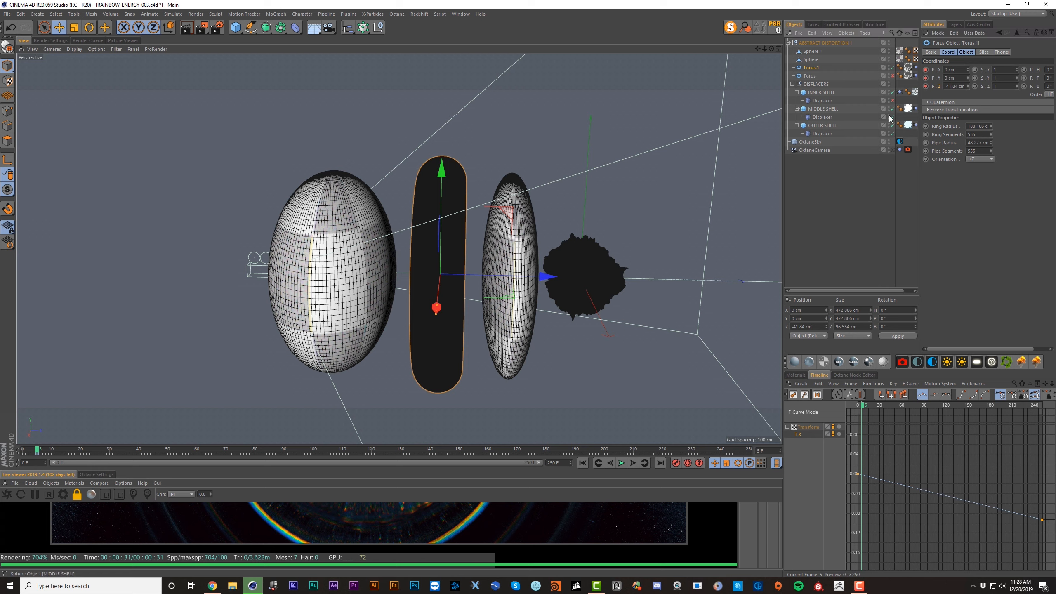
left_click(892, 134)
left_click(821, 196)
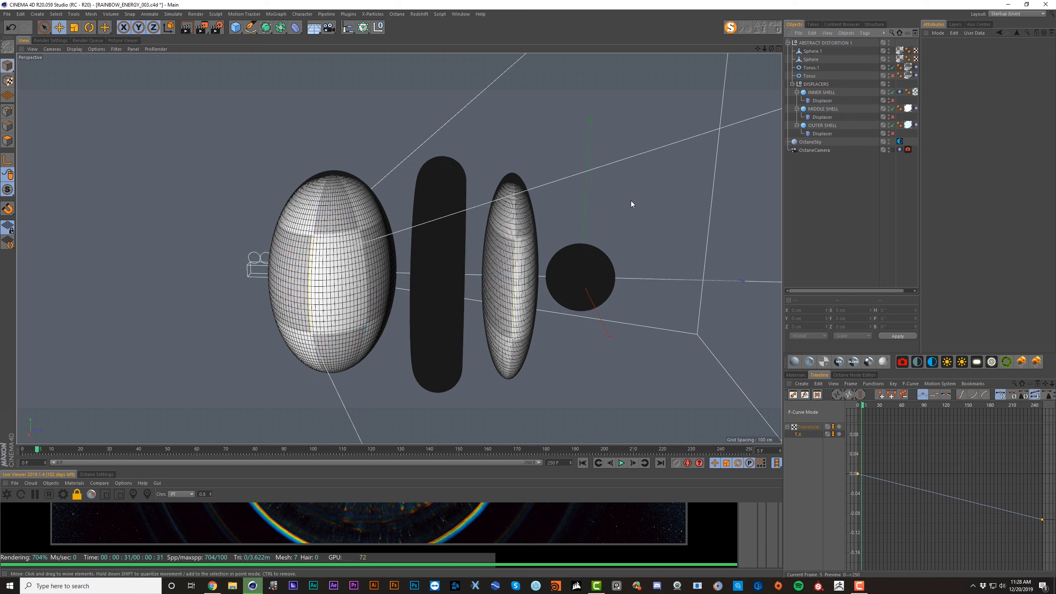
Step: Play back the animation, check the OctaneCamera's Vibrate tag settings, and return to the first frame
key("F8")
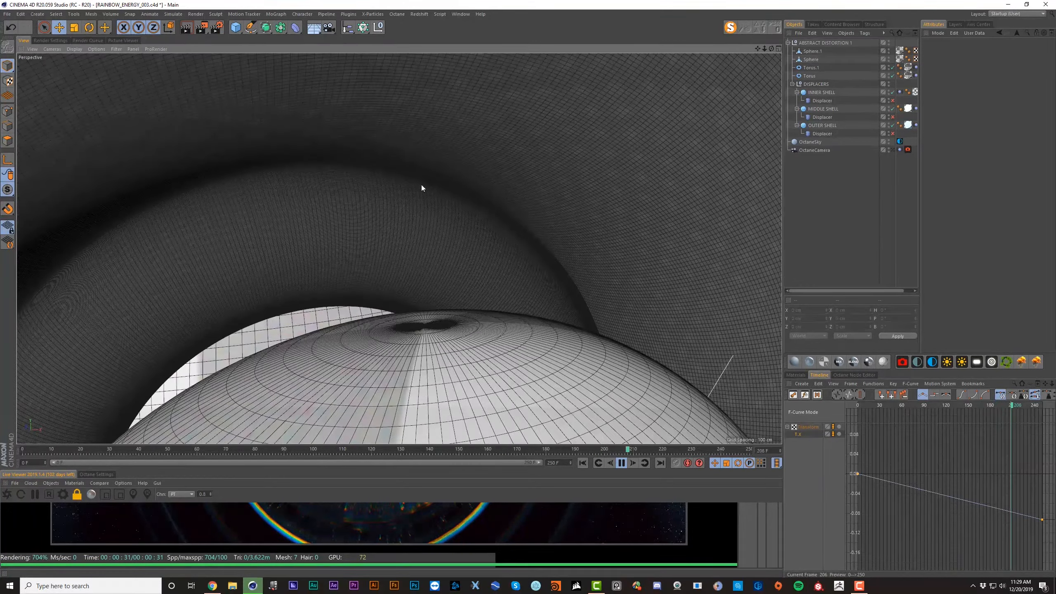
left_click(899, 149)
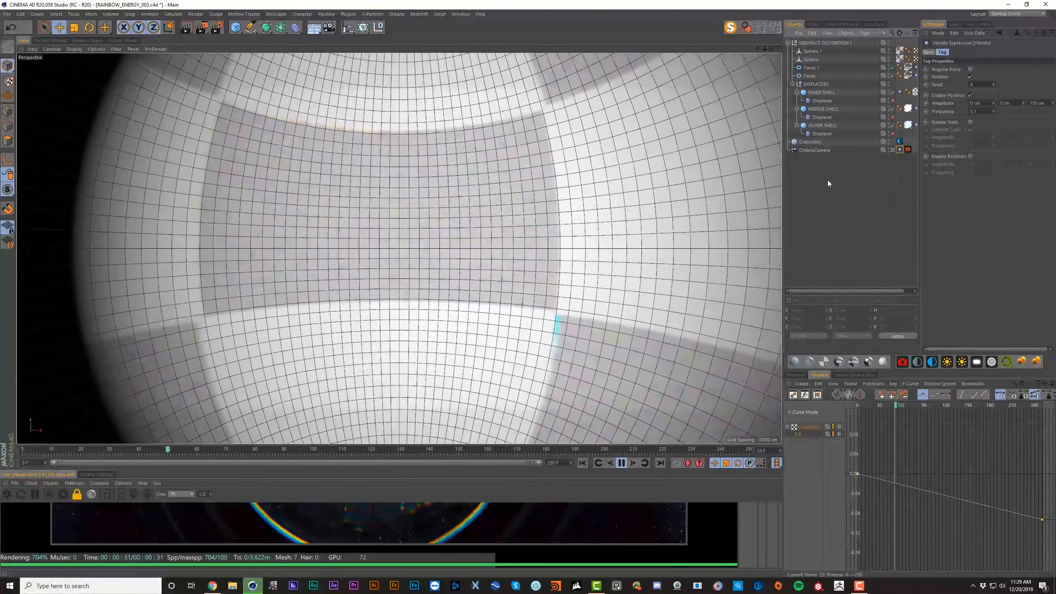
key("shift+f")
Step: Pull OctaneCamera back along Z to about -745 cm and play the animation to check the framing
left_click(903, 152)
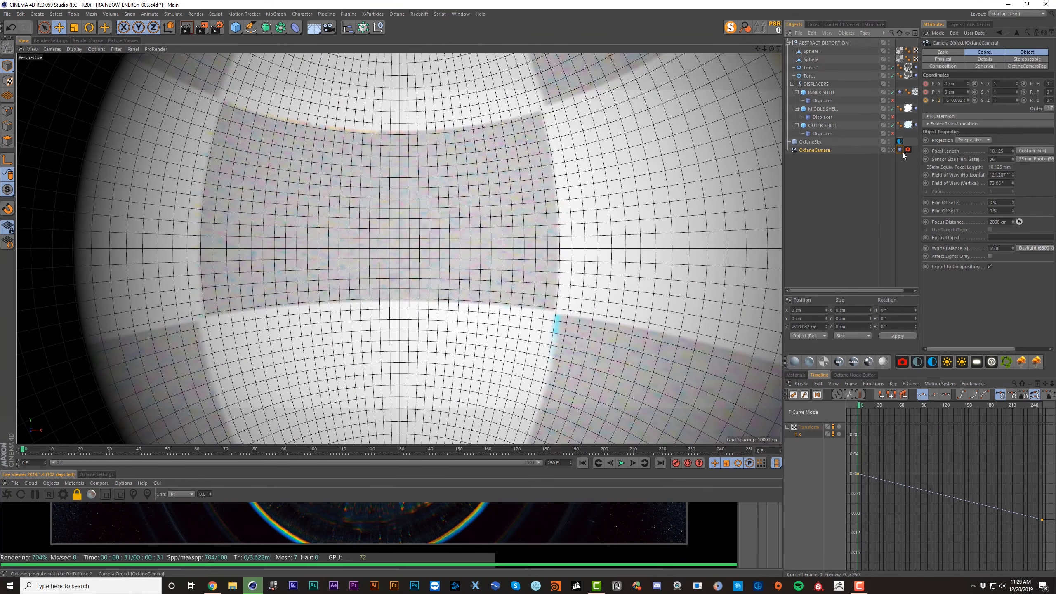
left_click(982, 53)
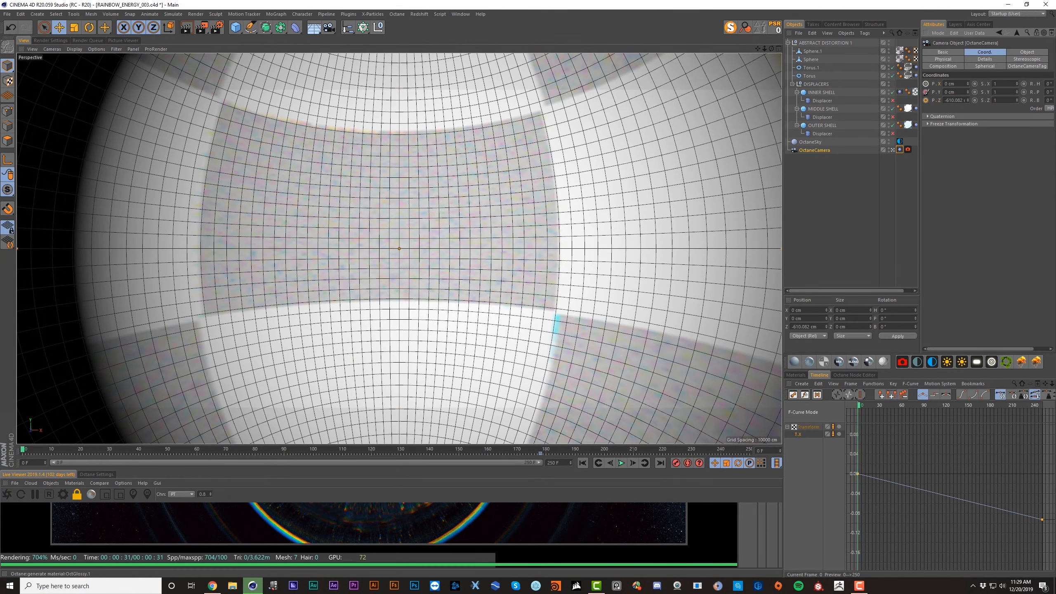
left_click_drag(968, 101, 967, 131)
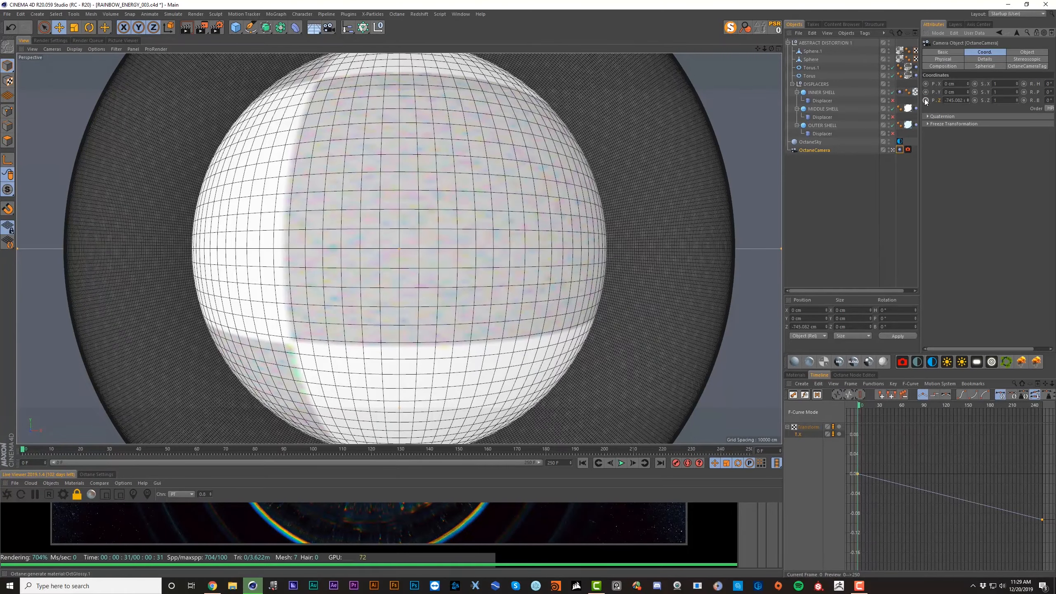
key("F8")
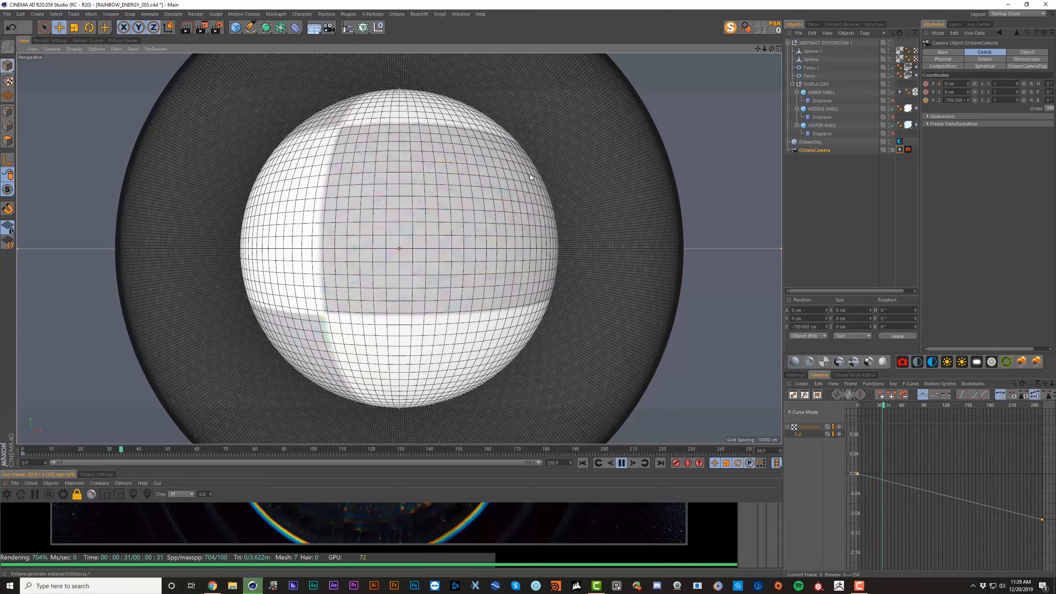
Step: Render the scene in an enlarged Octane Live Viewer and re-enable the Displacers under the inner, middle and outer shells
left_click_drag(348, 471, 393, 205)
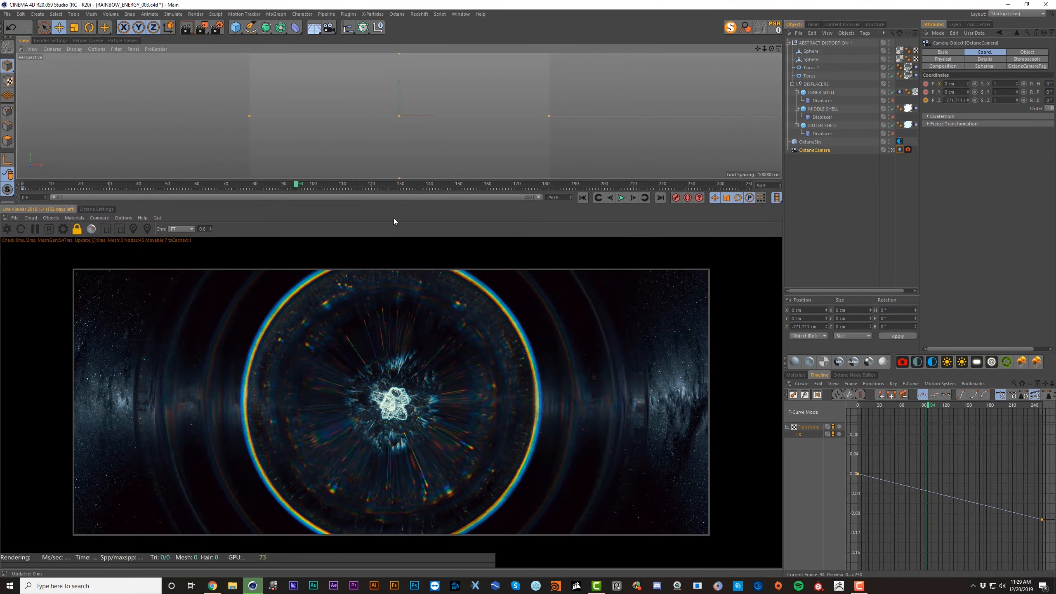
left_click(48, 227)
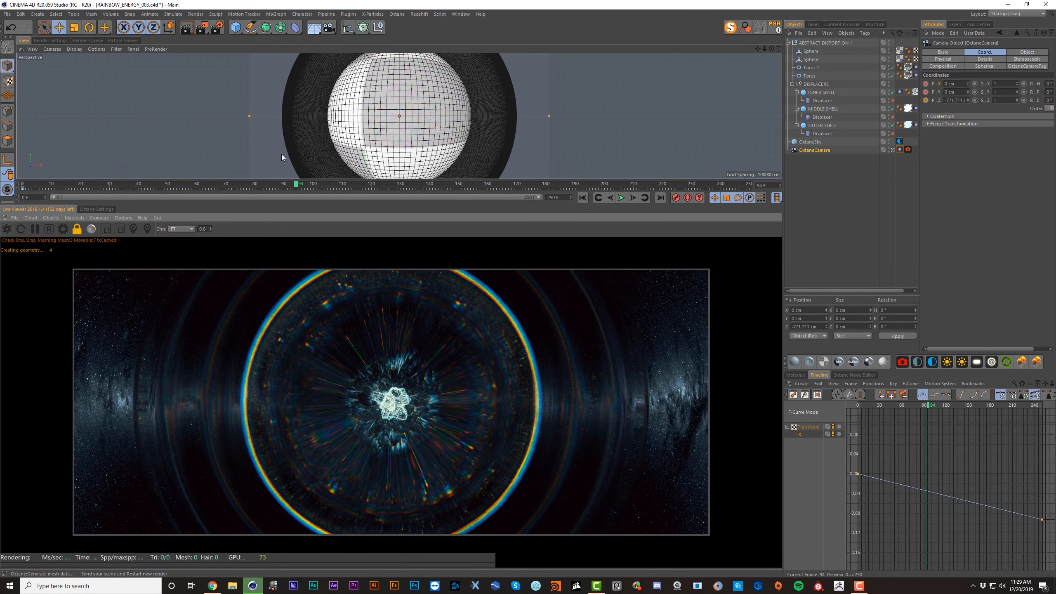
left_click_drag(892, 101, 892, 134)
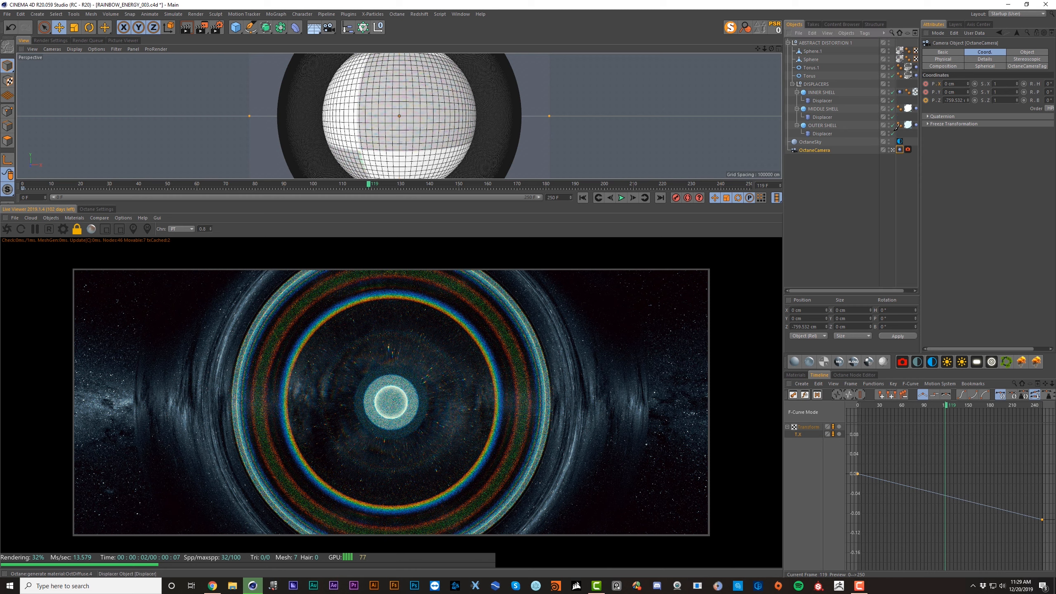
left_click(813, 199)
Step: Scale the large Torus up to about 1440 cm across
left_click(809, 76)
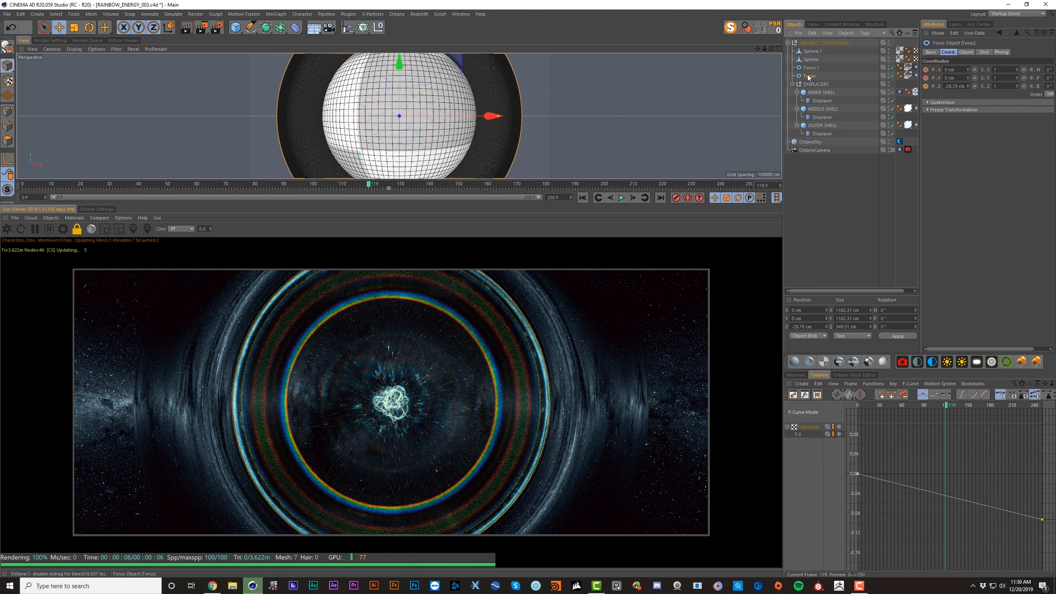
key("t")
left_click_drag(640, 94, 740, 95)
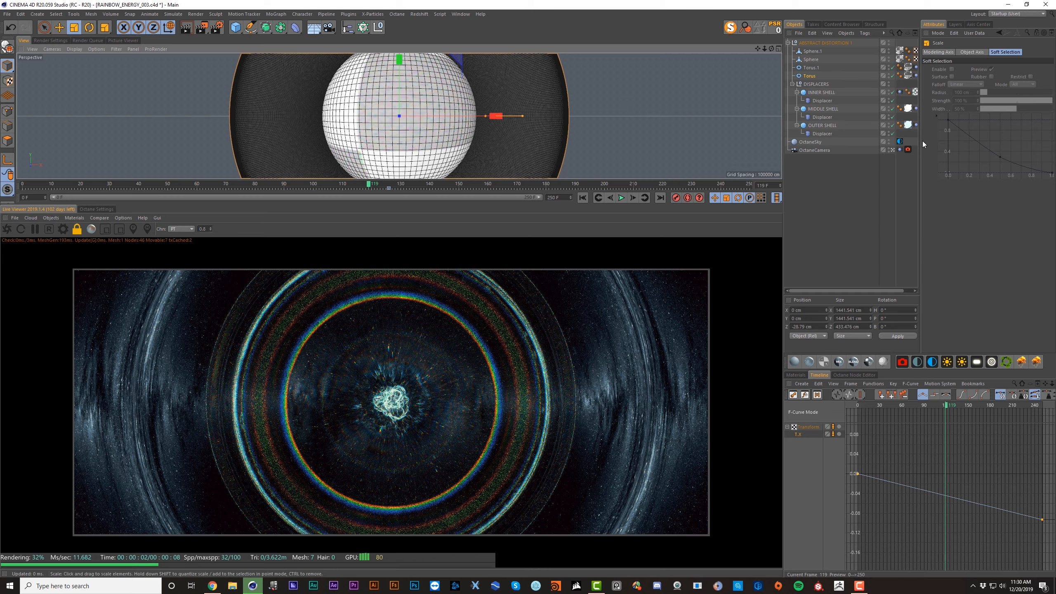
Step: Move OctaneCamera closer to the distortion objects along Z
left_click(823, 151)
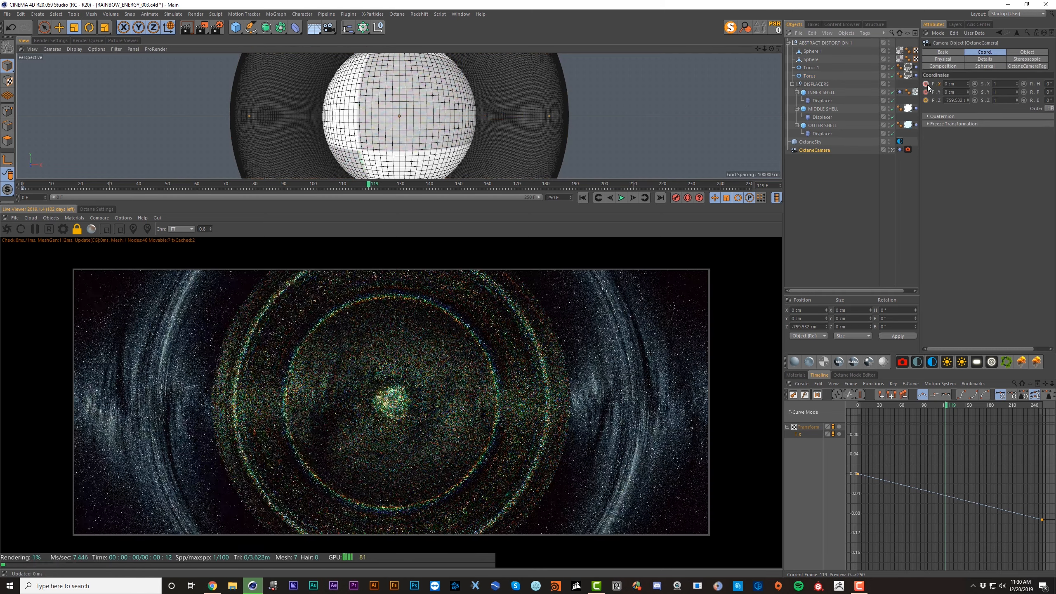
left_click_drag(969, 103, 968, 79)
left_click(611, 296)
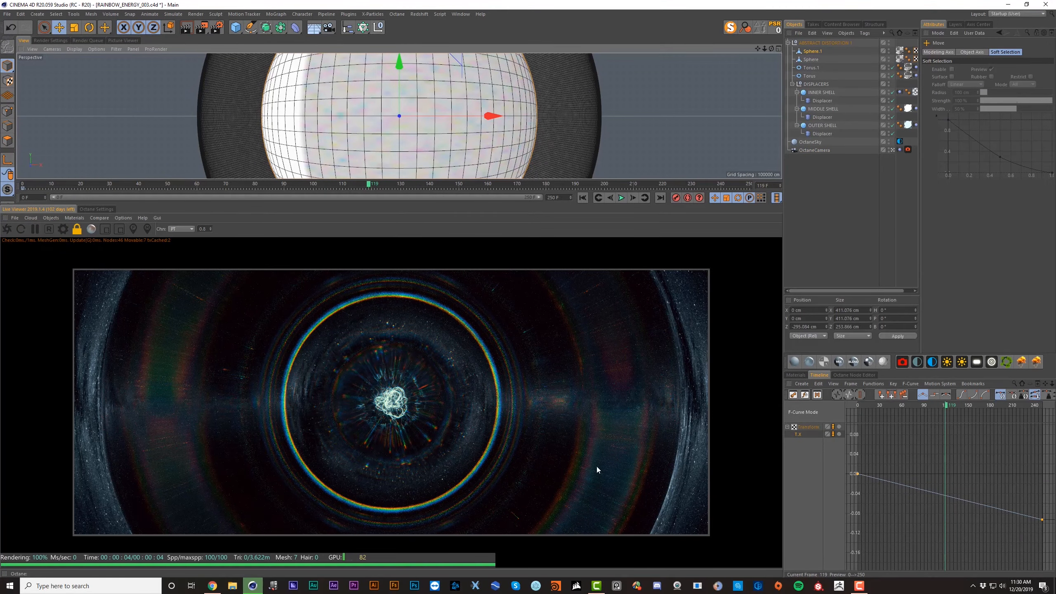
Step: Advance to frame 121, then hide Sphere.1 and disable Torus.1 to isolate the remaining distortion objects
key("g")
key("g")
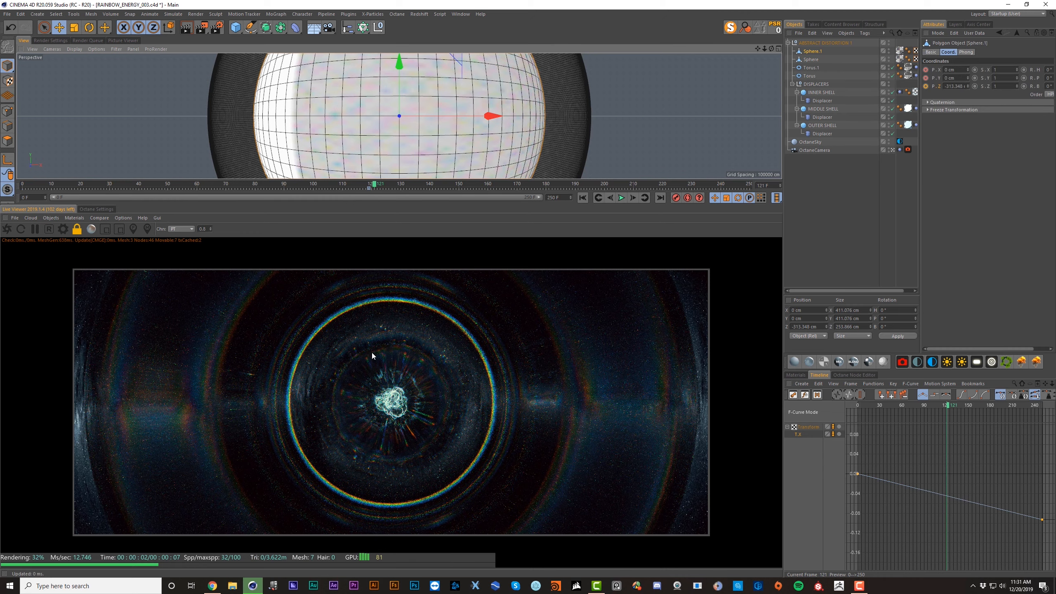
left_click(889, 51)
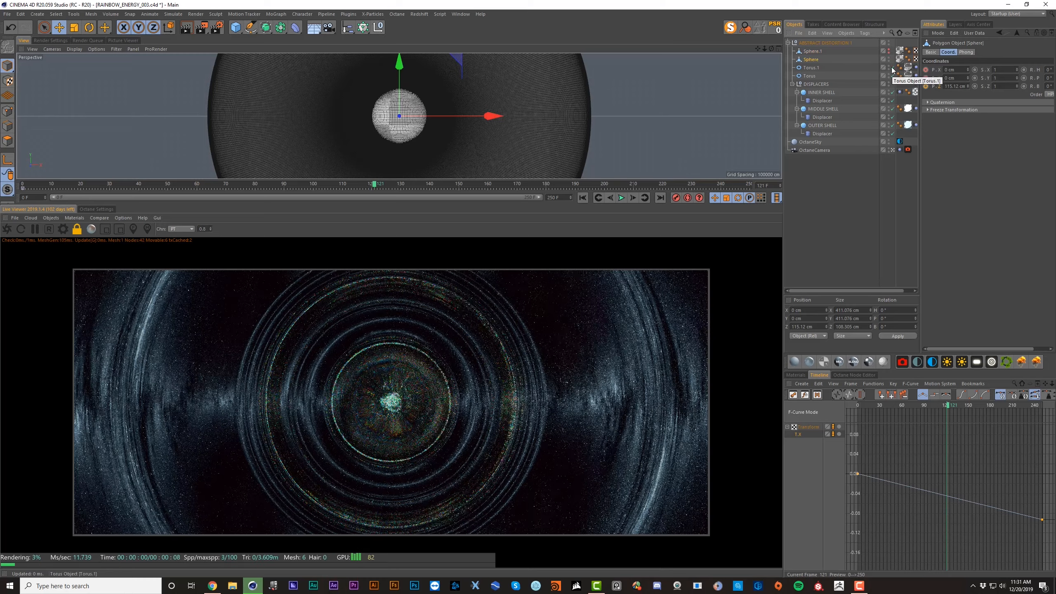
left_click(892, 67)
Step: Scale Sphere up to about 601 cm across and raise its specular material's dispersion coefficient to about 0.06
left_click(810, 59)
key("t")
left_click_drag(520, 78, 723, 90)
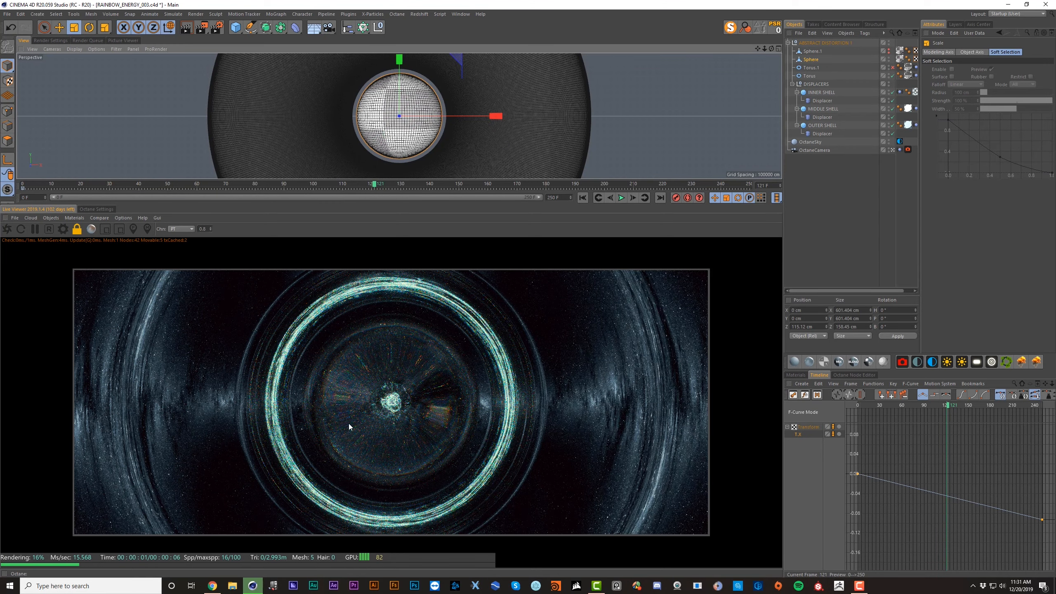
left_click(900, 59)
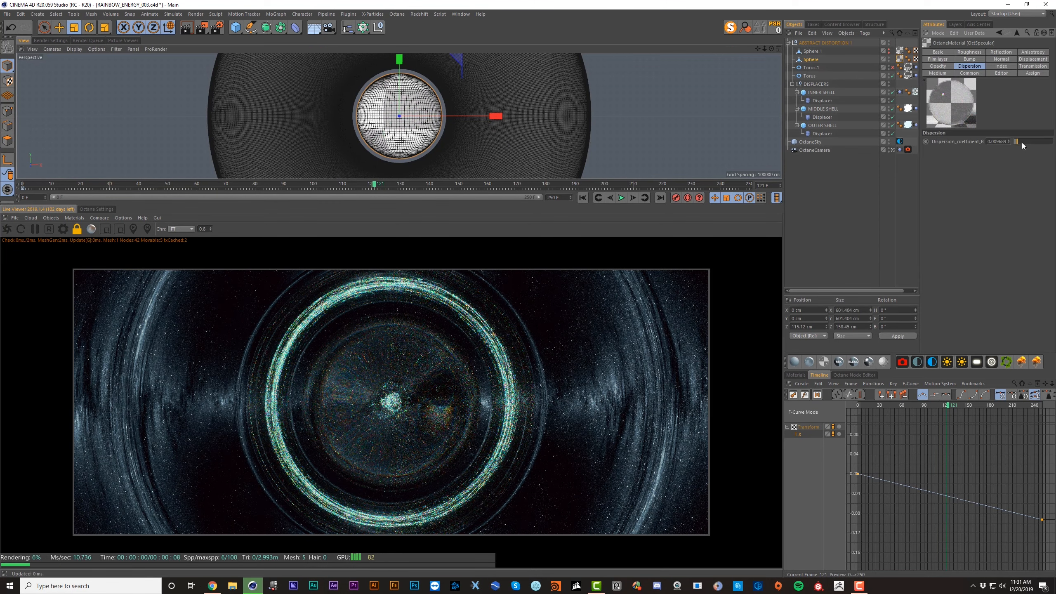
left_click_drag(1021, 142, 1037, 146)
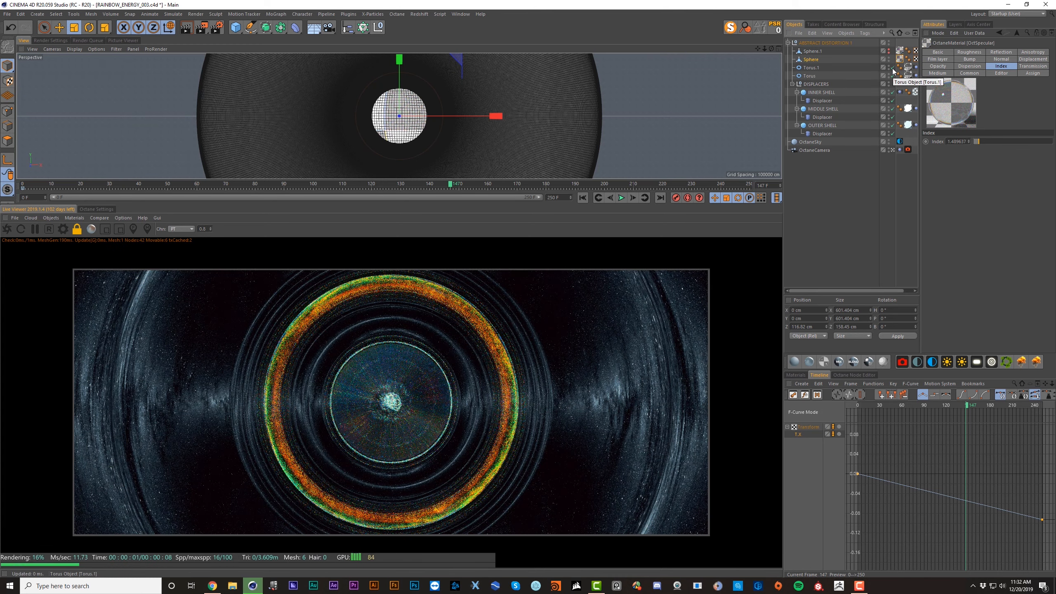
Step: Try moving Torus.1 toward the camera to about -274 cm on Z and compare the render at different camera distances
left_click(811, 68)
key("e")
left_click_drag(399, 117, 380, 126)
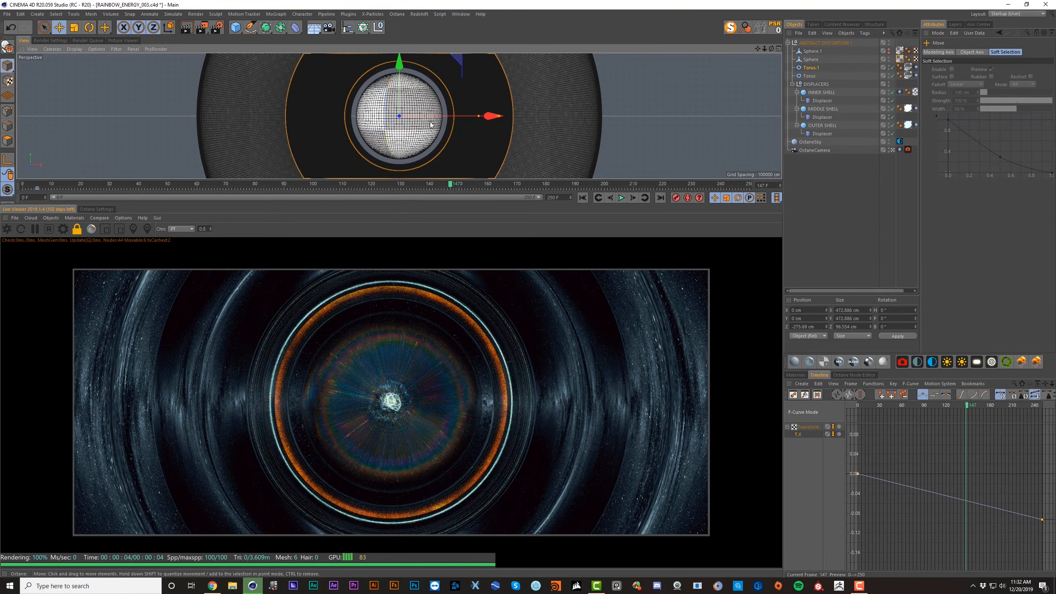
scroll(400, 119, "up", 3)
scroll(399, 120, "down", 2)
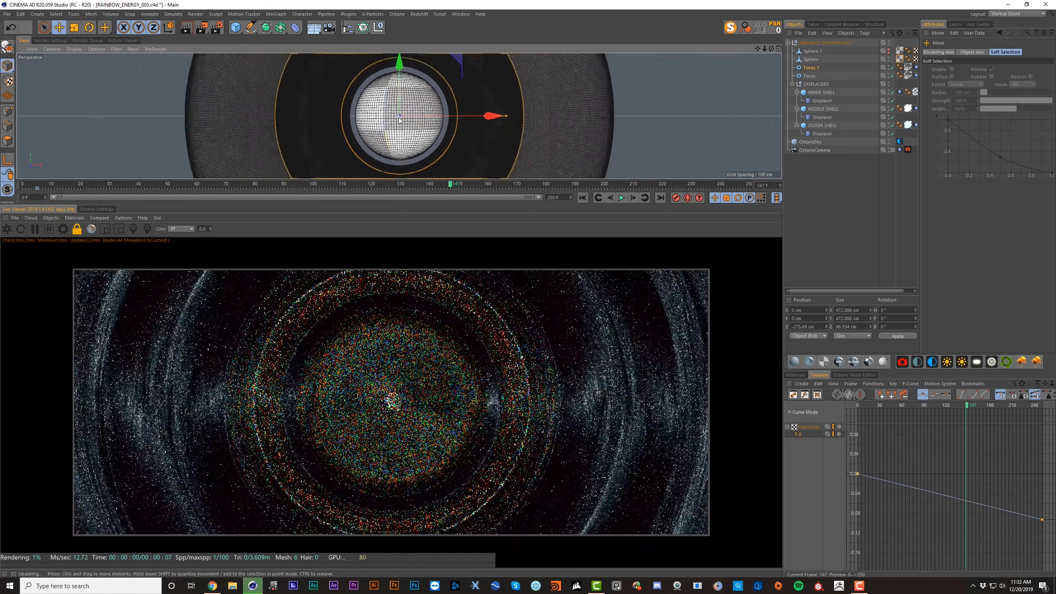
scroll(399, 119, "up", 2)
scroll(401, 119, "down", 2)
scroll(400, 120, "down", 2)
scroll(401, 119, "up", 4)
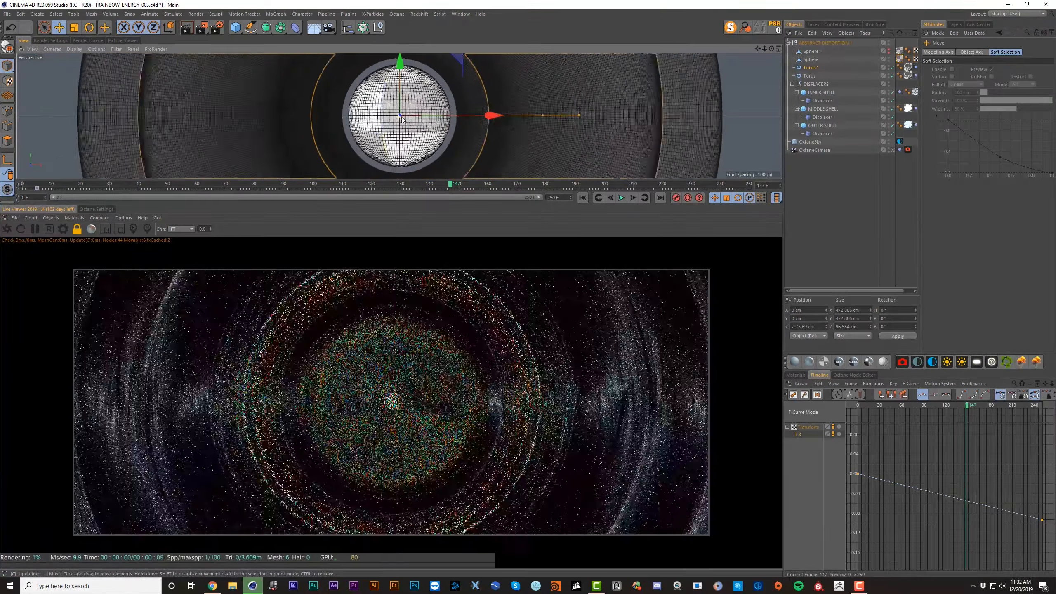
scroll(402, 120, "down", 4)
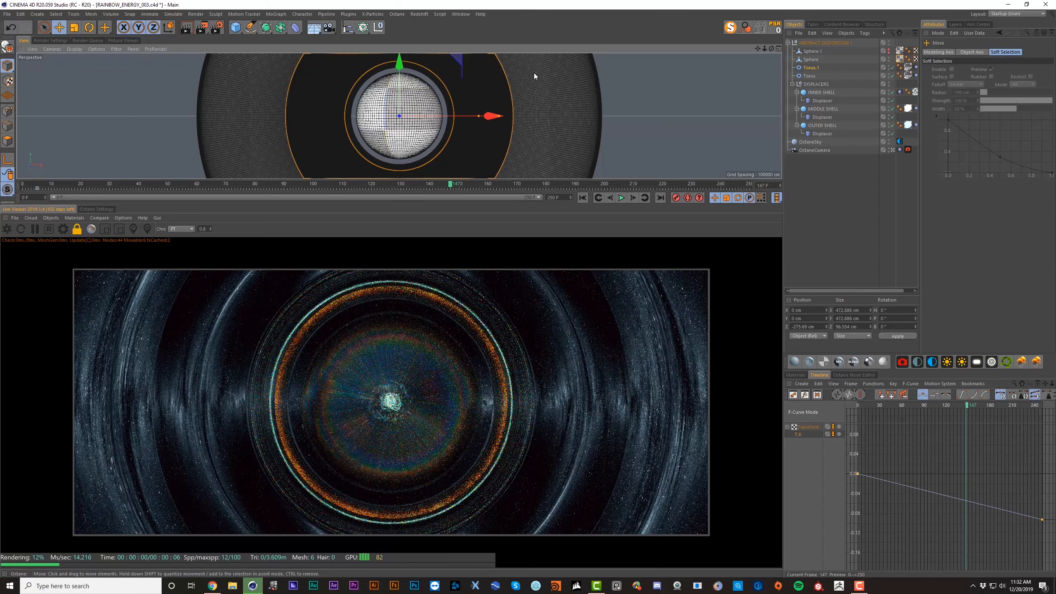
Step: Undo the Torus.1 move and set the sky texture's ColorCorrection to Brightness 3.5 and Gamma about 1.5
left_click(899, 142)
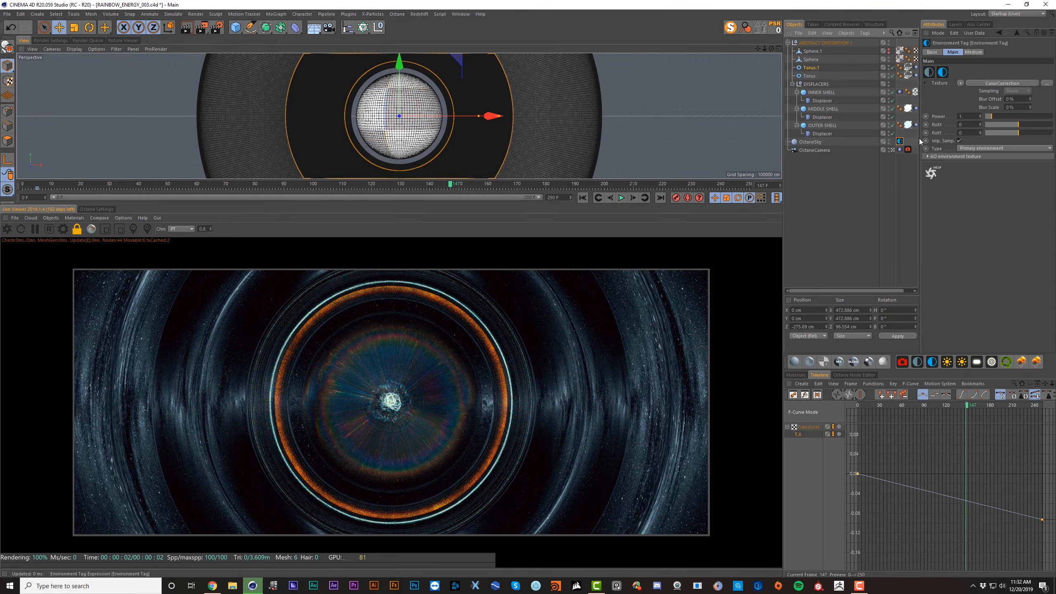
left_click(965, 103)
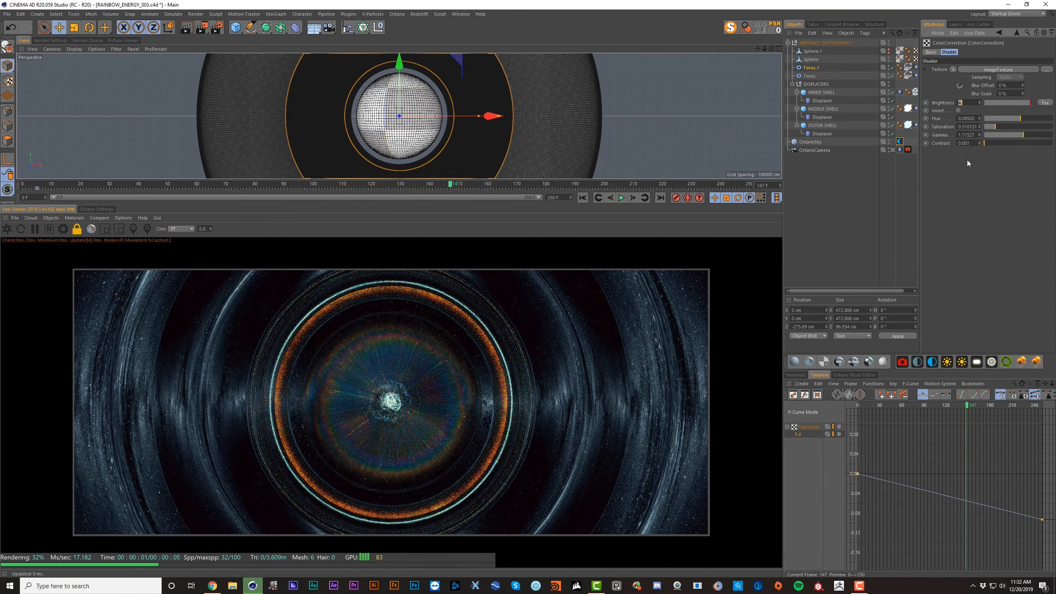
key("ctrl+z")
key("ctrl+z")
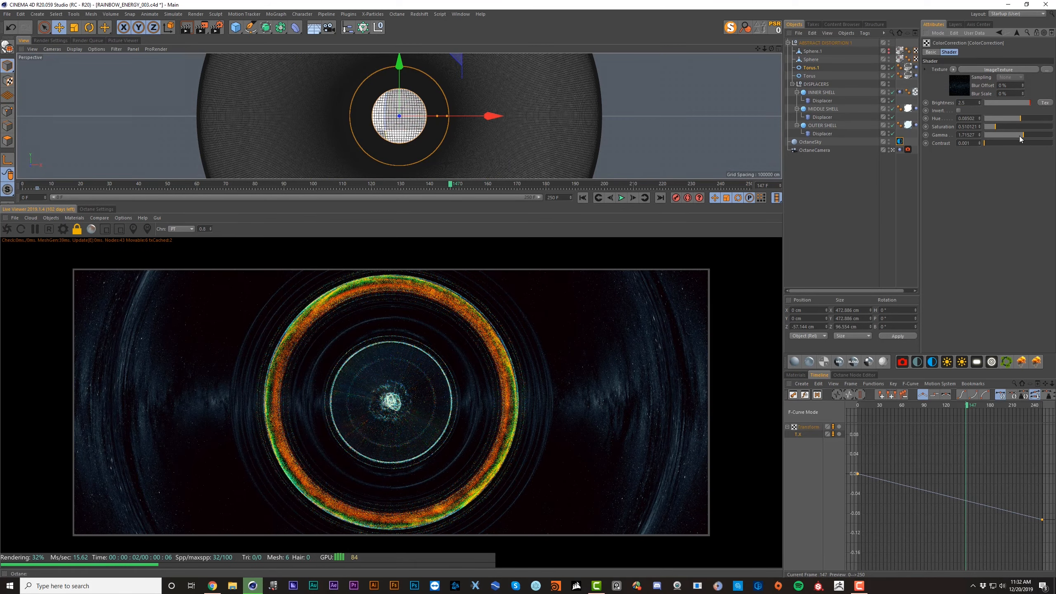
left_click_drag(1020, 137, 1021, 140)
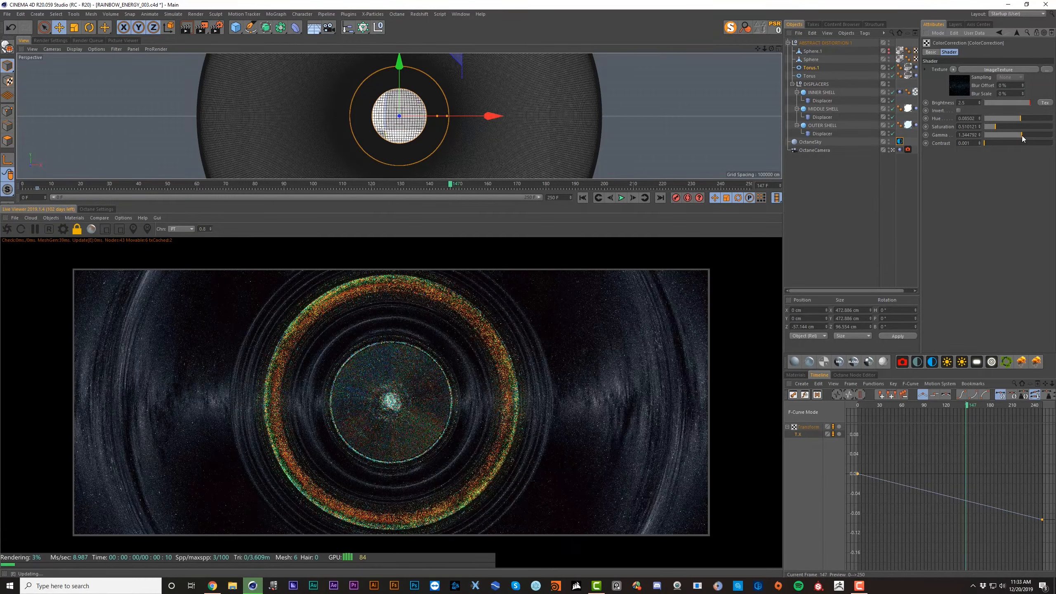
Step: Compare the render with and without Sphere.1, then leave it shown and move it along Z to about -169 cm
left_click(889, 52)
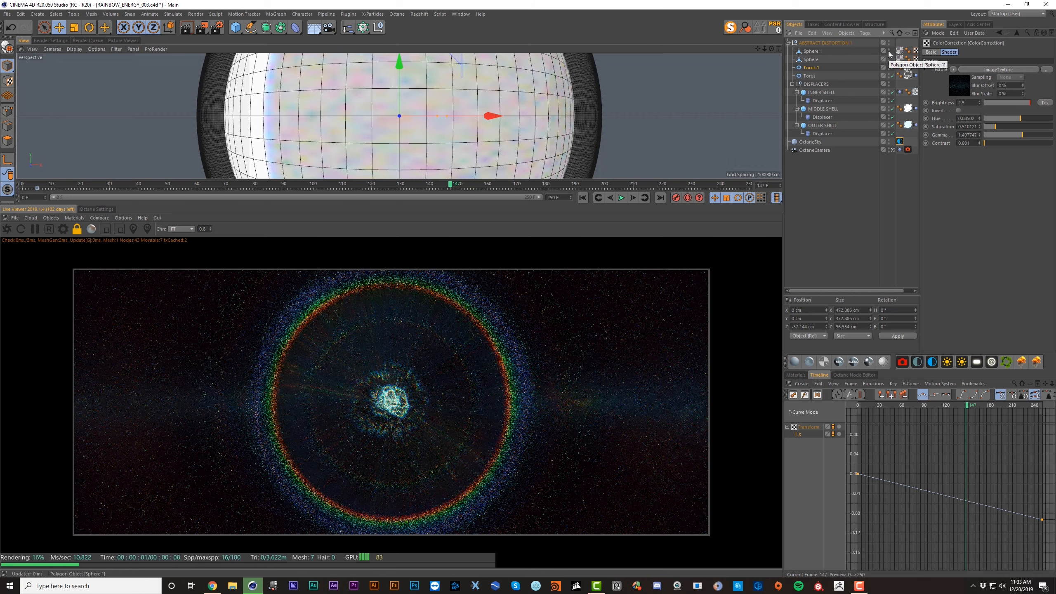
left_click(889, 52)
left_click(889, 51)
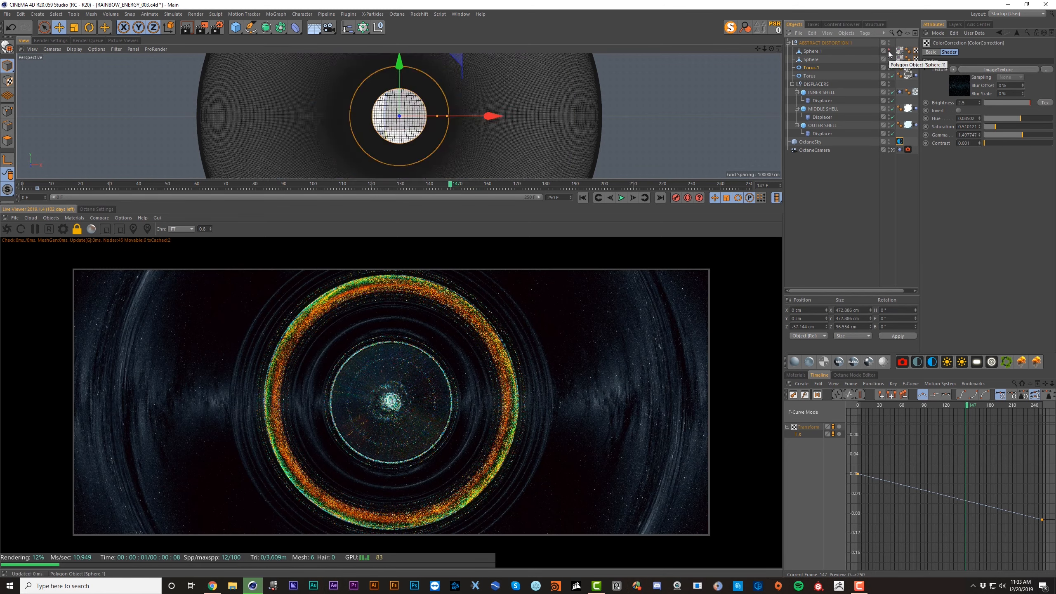
left_click(889, 52)
left_click(813, 51)
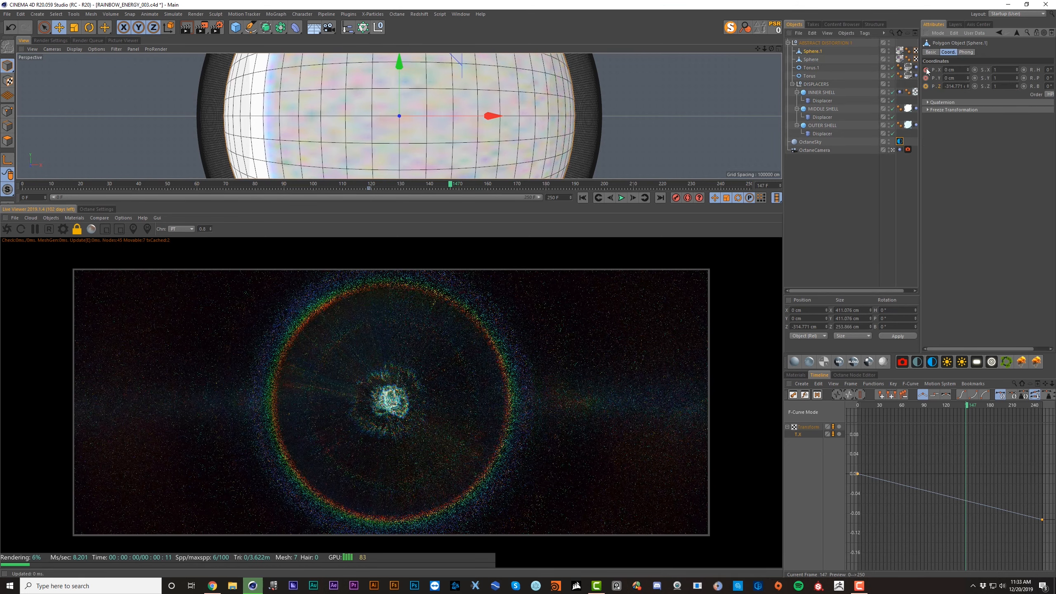
left_click_drag(967, 86, 968, 55)
Step: Flatten Sphere.1 along its Z axis to about 146 cm deep
key("t")
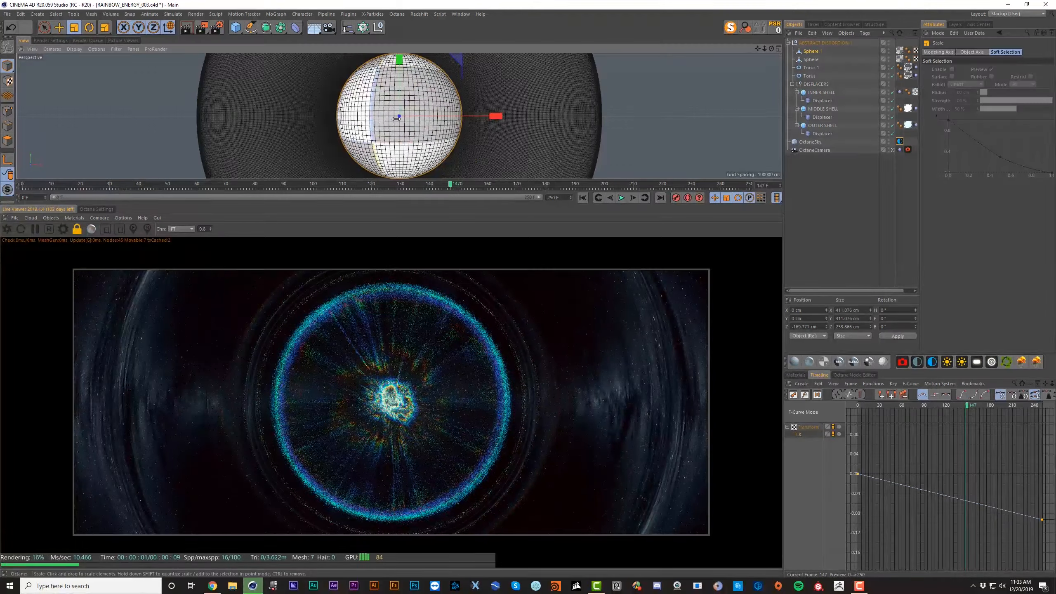
left_click_drag(395, 118, 104, 144)
left_click_drag(397, 118, 553, 125)
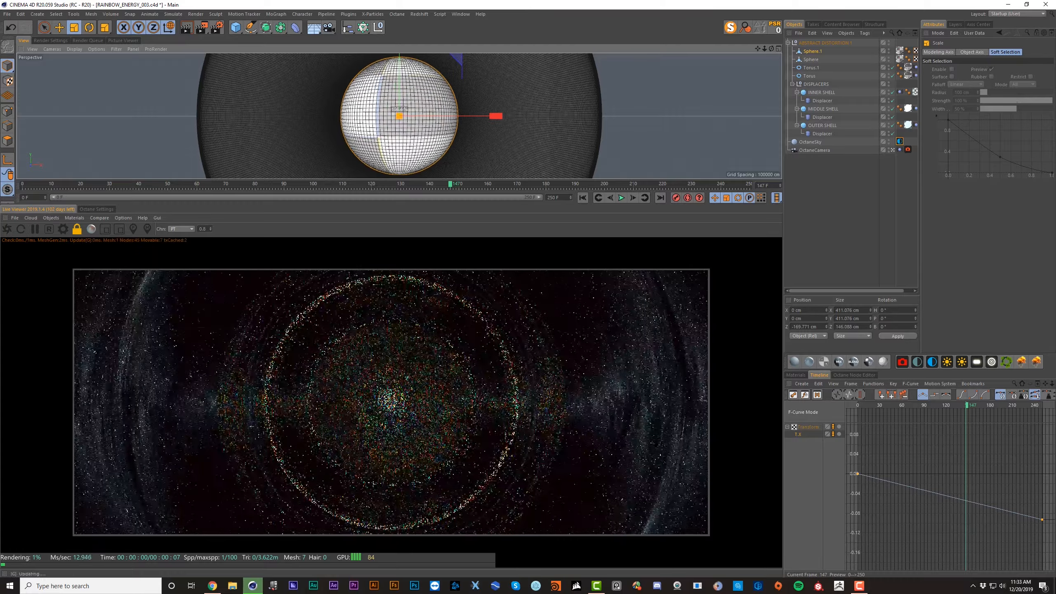
Step: Hide Sphere.1 and lower the dispersion coefficient of Sphere's specular material to about 0.02
double_click(889, 52, "alt")
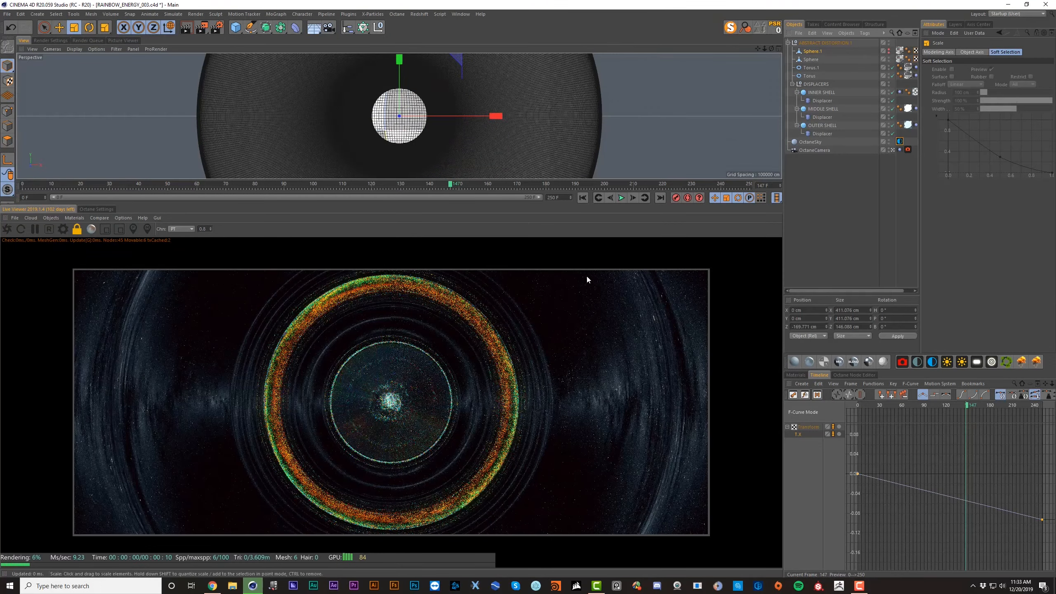
left_click(900, 59)
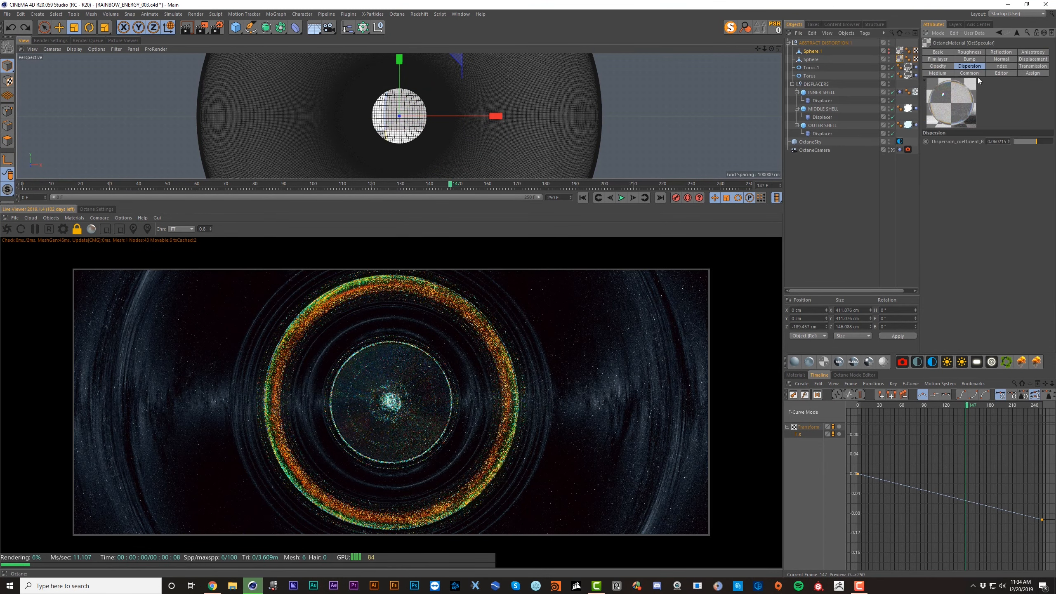
left_click(1021, 141)
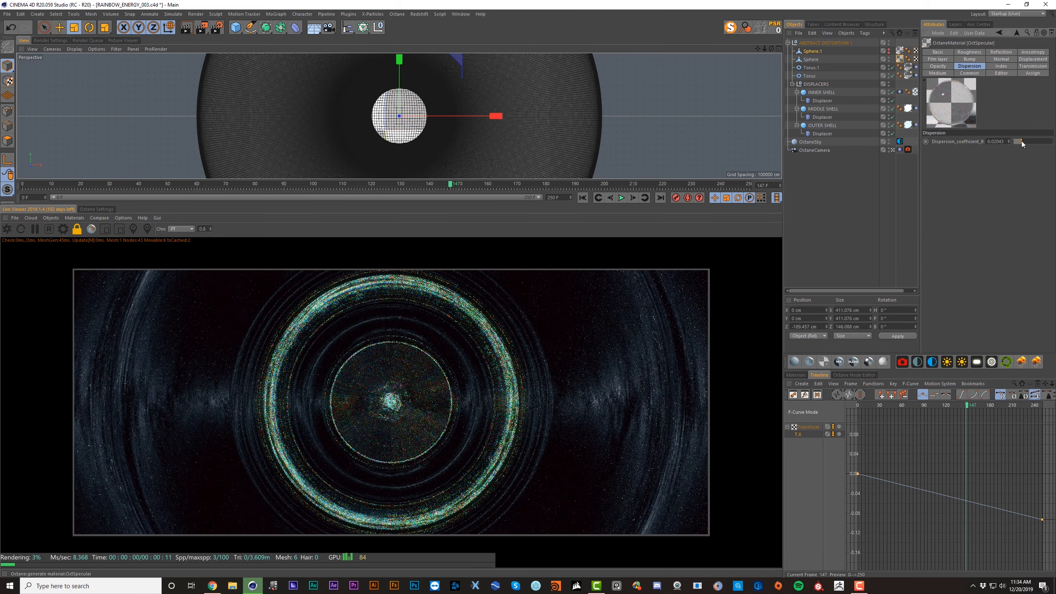
Step: Scale the Torus object to about 1782 cm wide and 520 cm deep, and save the scene
left_click(546, 116)
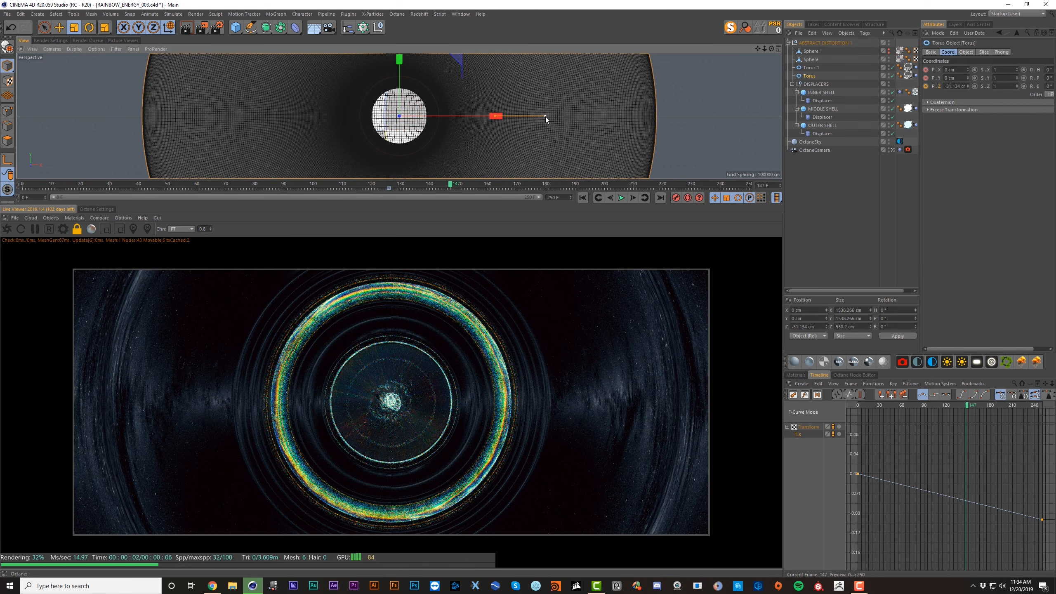
mouse_move(545, 116)
left_mouse_down()
mouse_move(523, 118)
mouse_move(540, 118)
left_mouse_up()
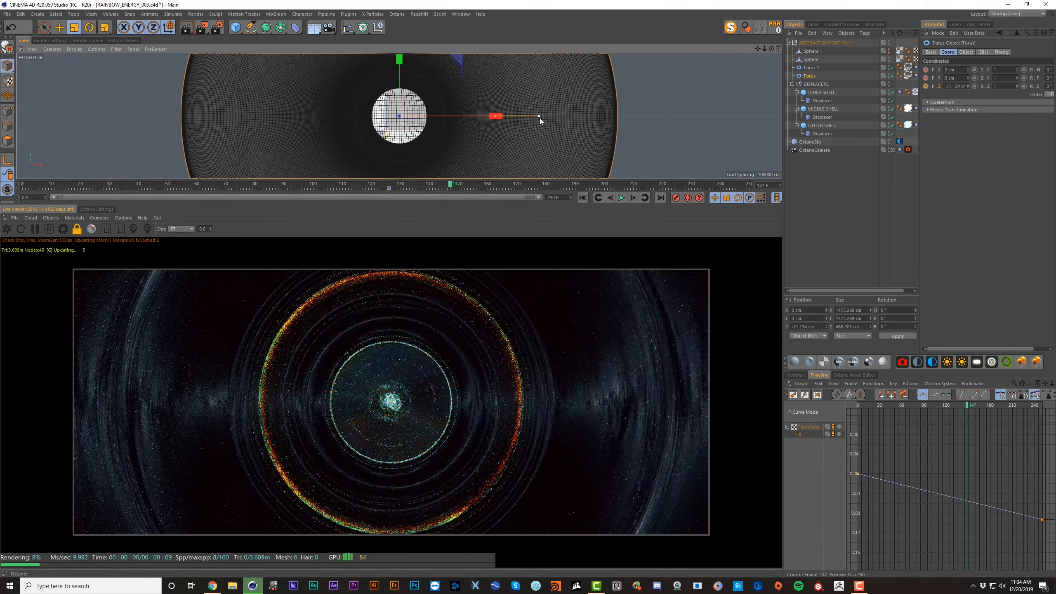
left_click_drag(526, 125, 521, 125)
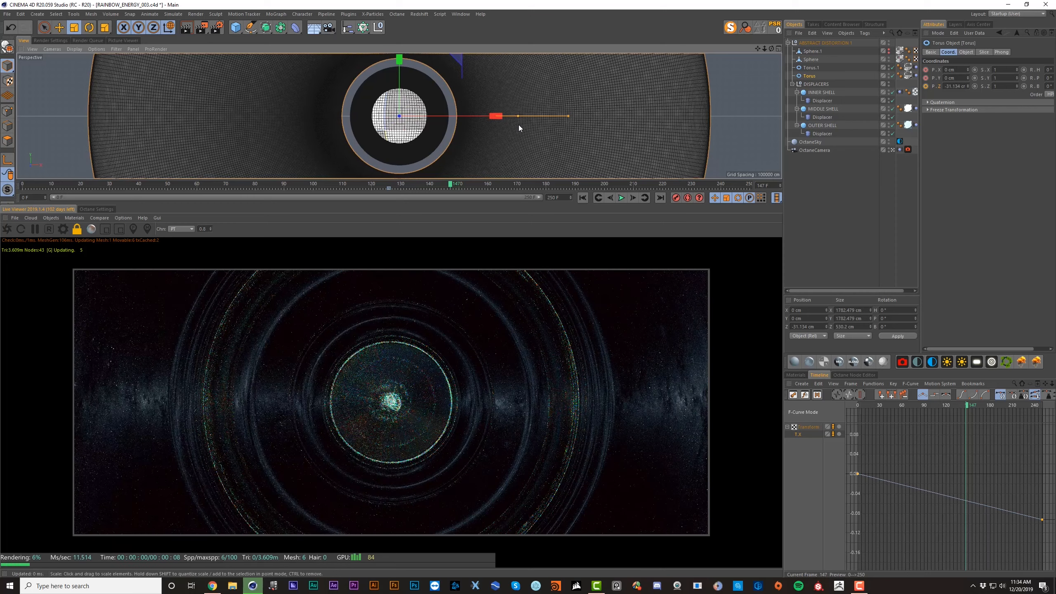
left_click_drag(519, 127, 492, 129)
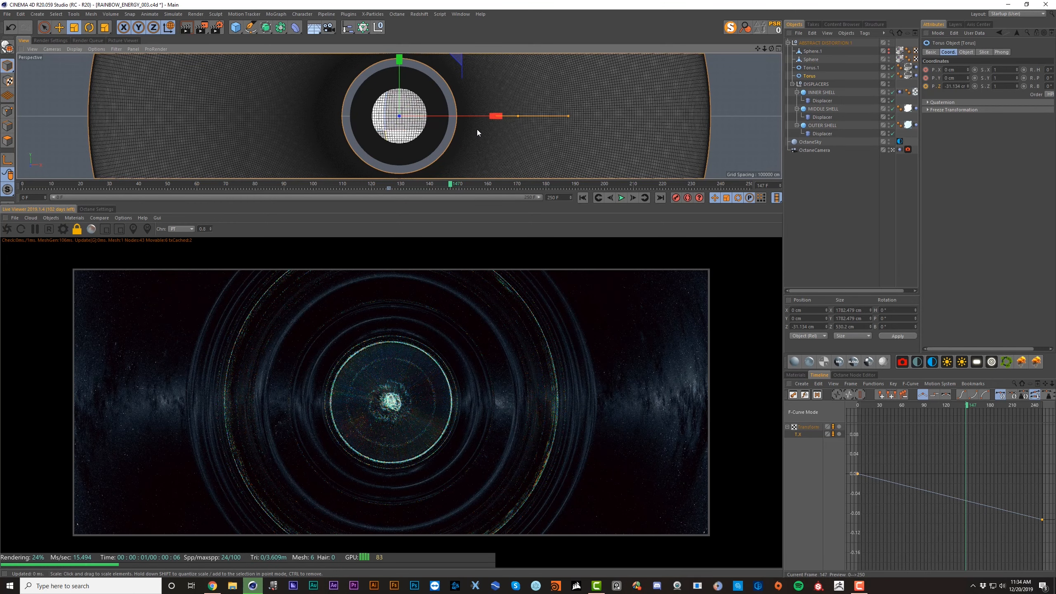
key("ctrl+s")
Step: Show Sphere.1 again and scale it to about 536 cm wide and 21 cm deep along Z
left_click(888, 50)
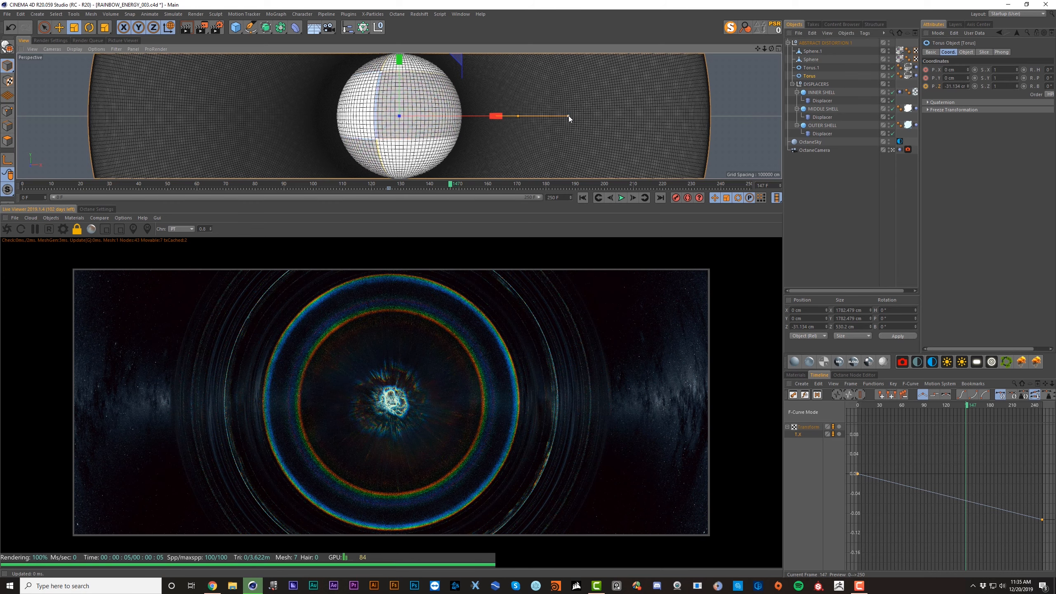
left_click_drag(568, 116, 104, 170)
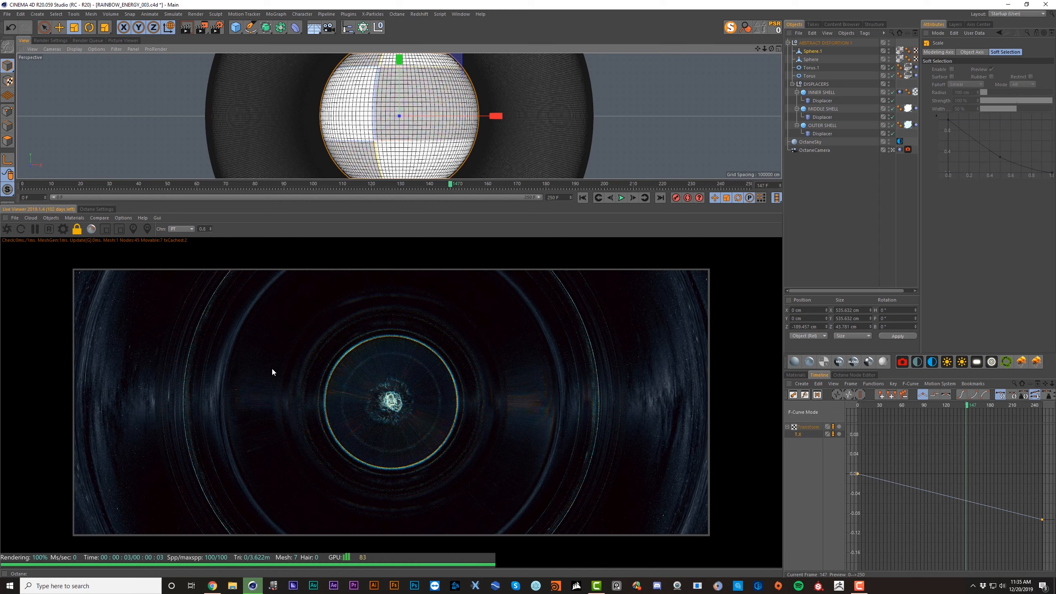
left_click_drag(400, 116, 180, 151)
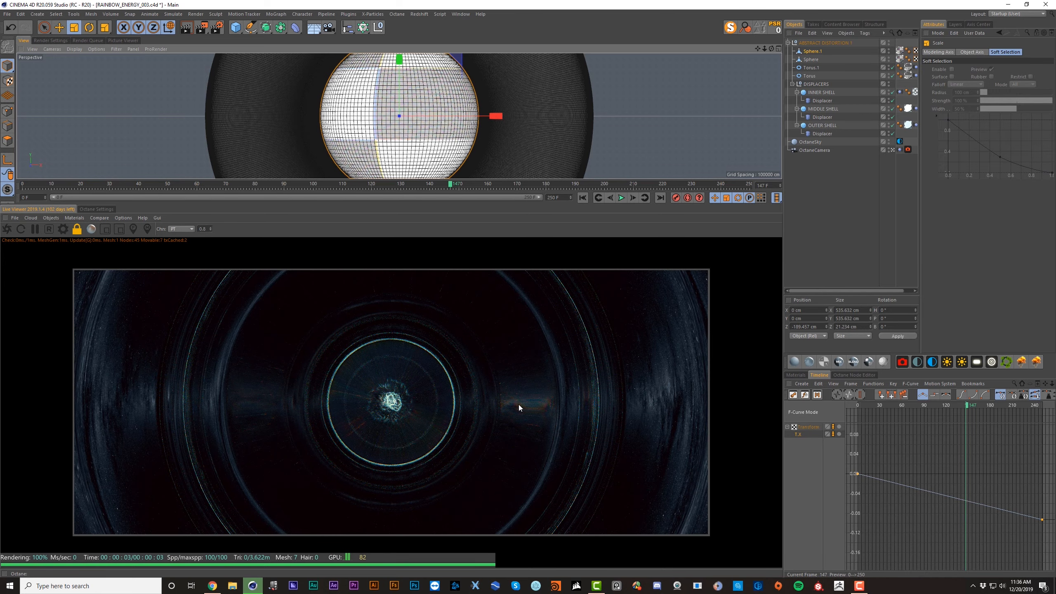
left_click_drag(494, 116, 532, 116)
key("ctrl+z")
key("ctrl+z")
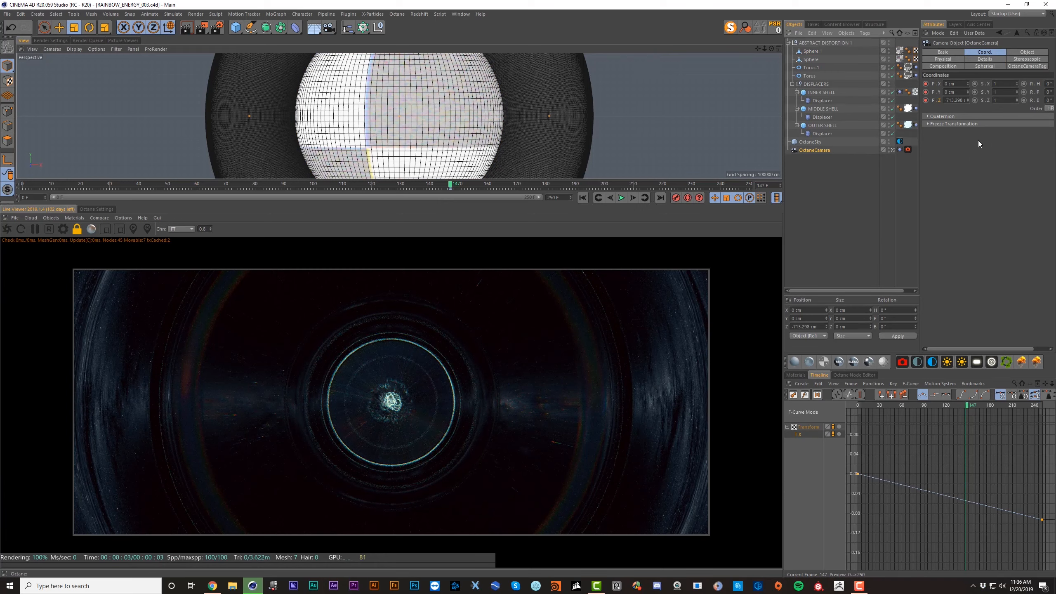
Step: Open OUTER SHELL's diffuse material in the node editor and raise its Blackbody Emission power to about 70
left_click(908, 125)
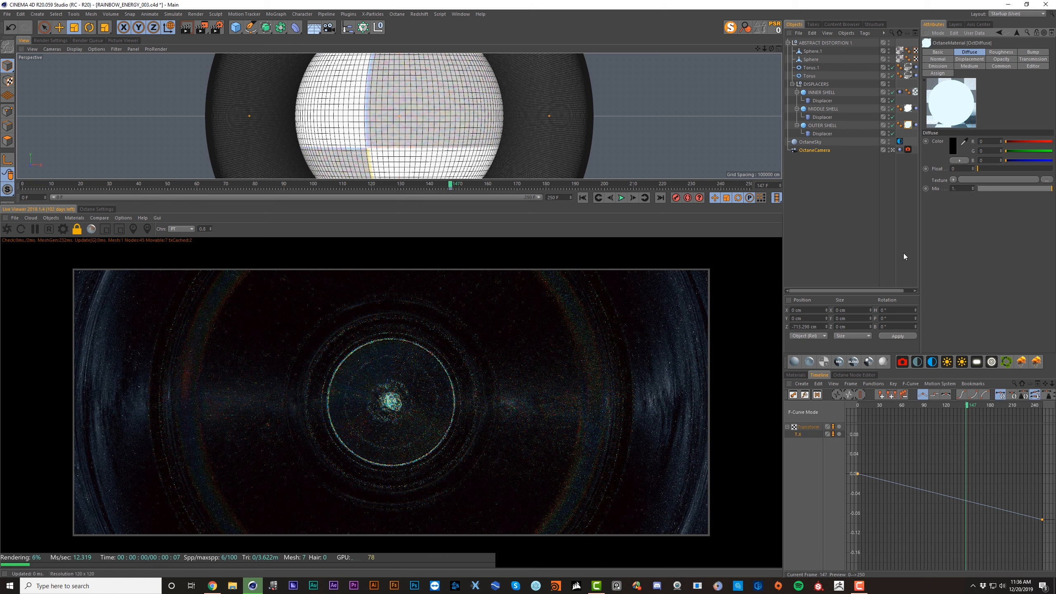
left_click(840, 375)
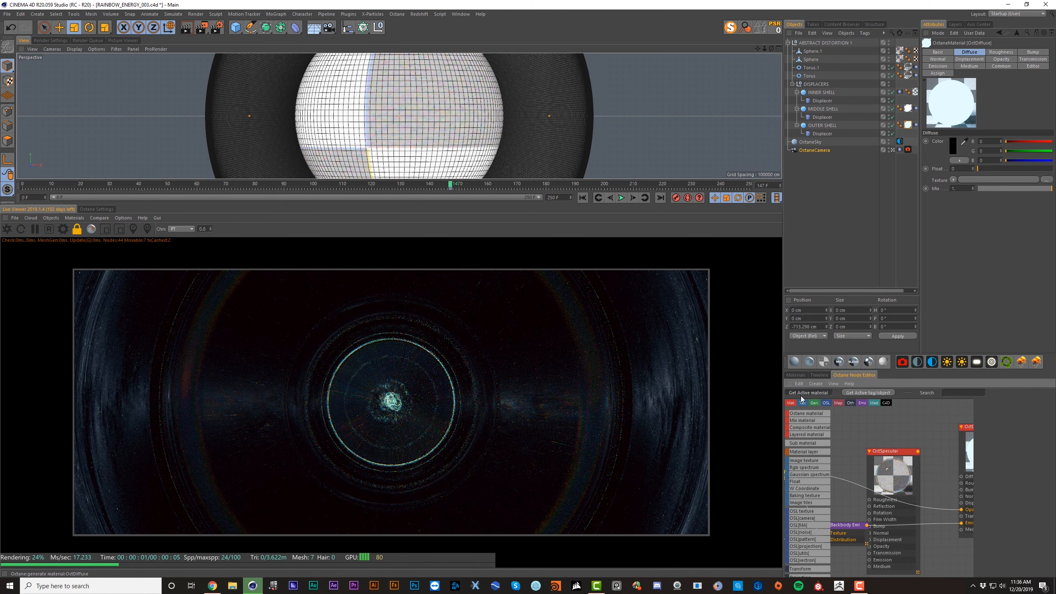
left_click_drag(781, 407, 717, 407)
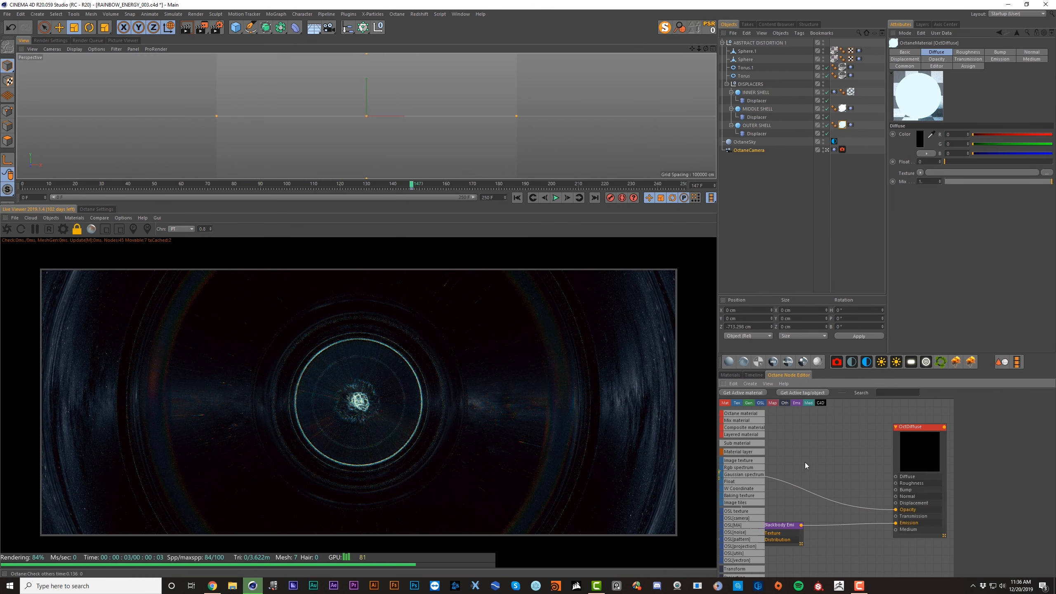
middle_click_drag(880, 440, 923, 440)
left_click(894, 502)
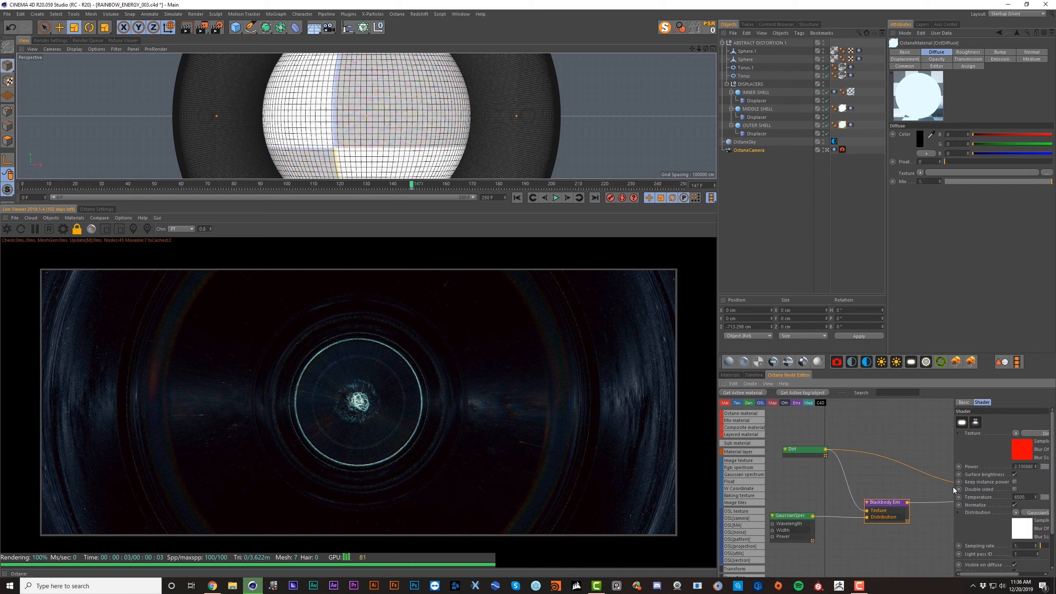
left_click_drag(953, 490, 891, 478)
left_click_drag(1017, 469, 1039, 473)
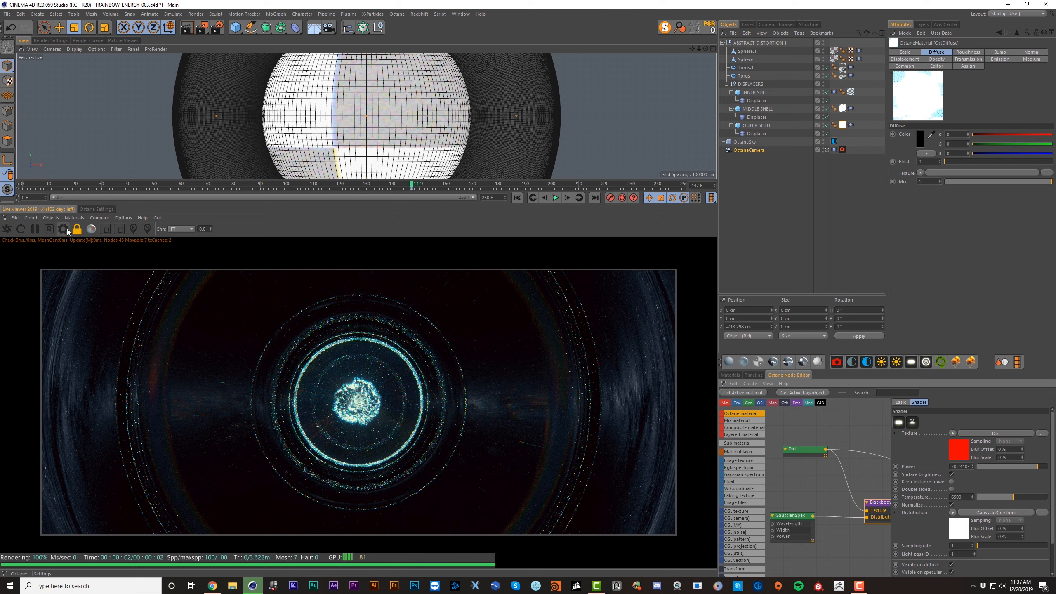
Step: Set the pathtracing kernel's Max. samples to 1000 and return to the live render
left_click(66, 230)
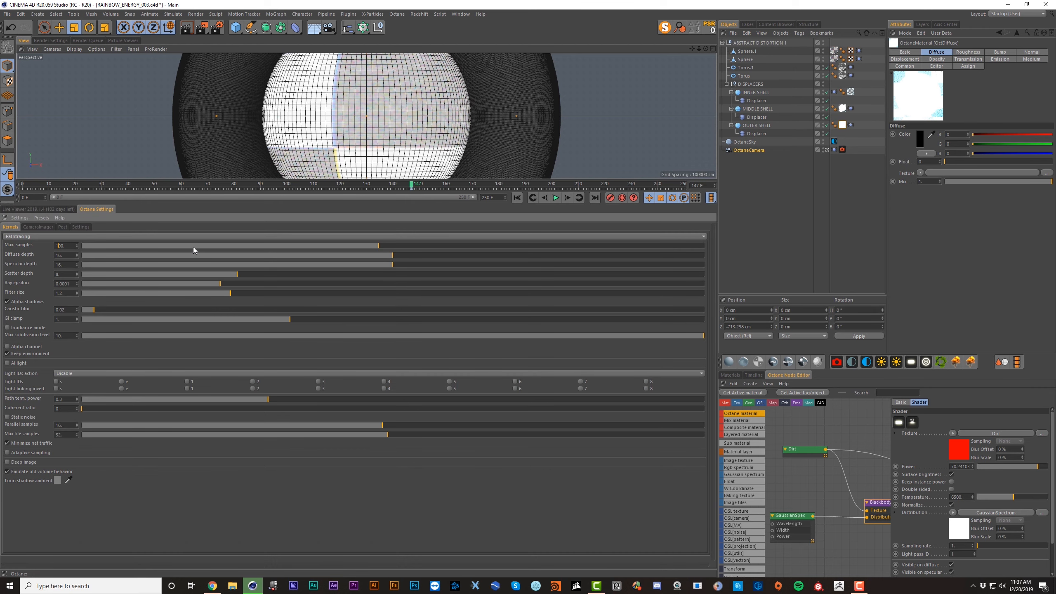
key("Return")
left_click(70, 210)
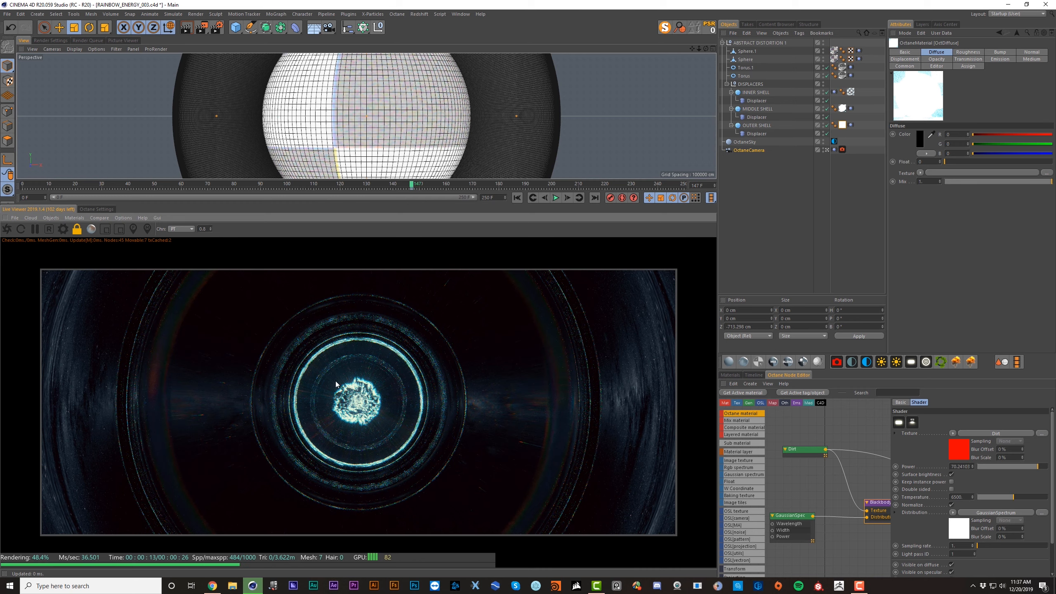
Step: Undo the last emission power change and set OUTER SHELL's Blackbody Emission power to about 8.5
key("ctrl+z")
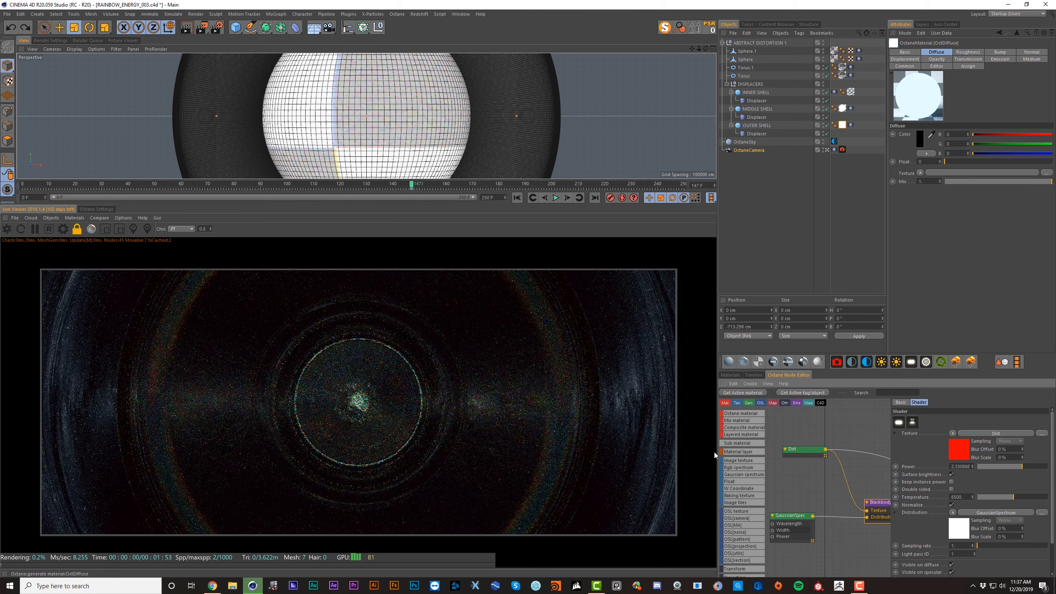
left_click_drag(1023, 467, 1027, 469)
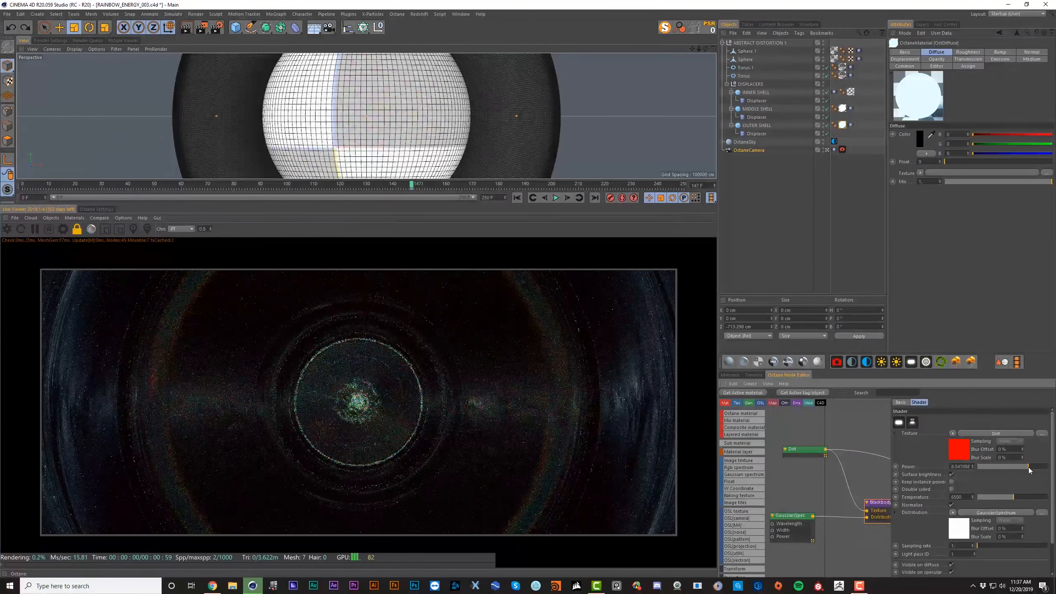
Step: Scale OUTER SHELL up to about 254 cm and lower its material's Blackbody Emission power to below 1
left_click(756, 92)
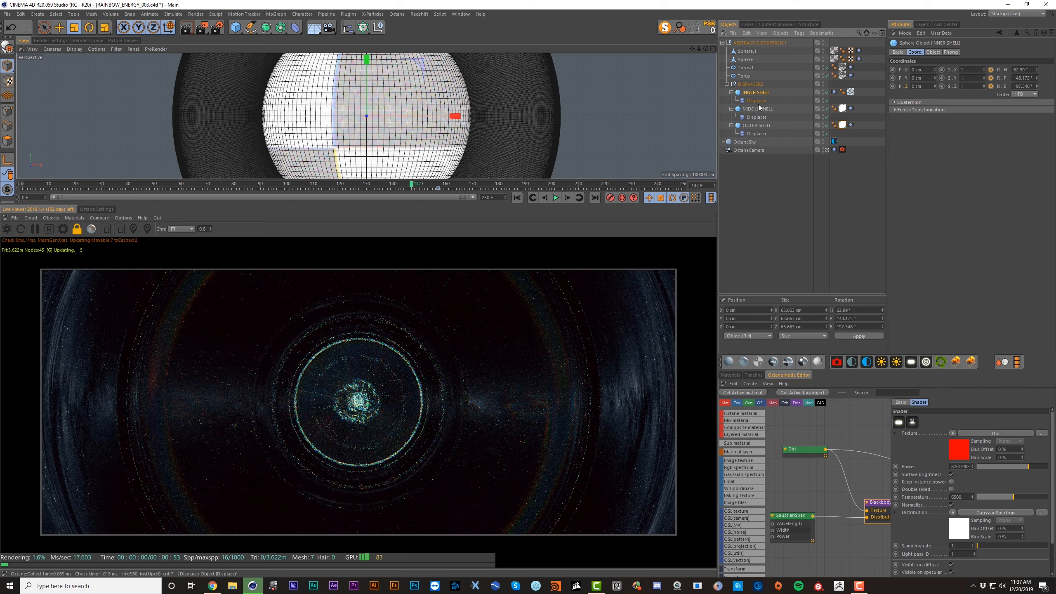
left_click(756, 125)
left_click_drag(510, 121, 560, 104)
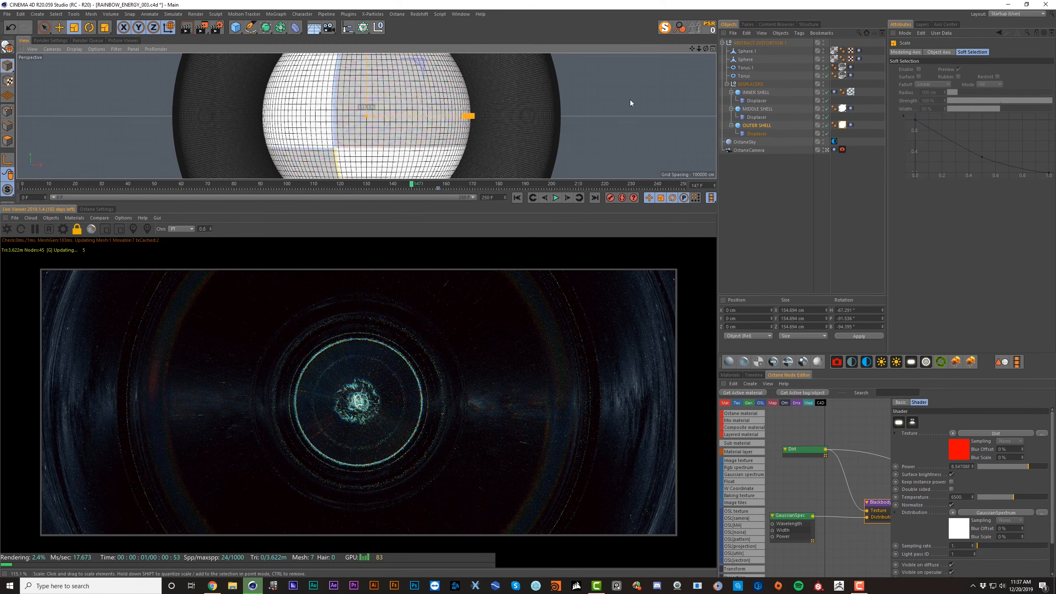
left_click_drag(631, 103, 1035, 459)
left_click(1016, 467)
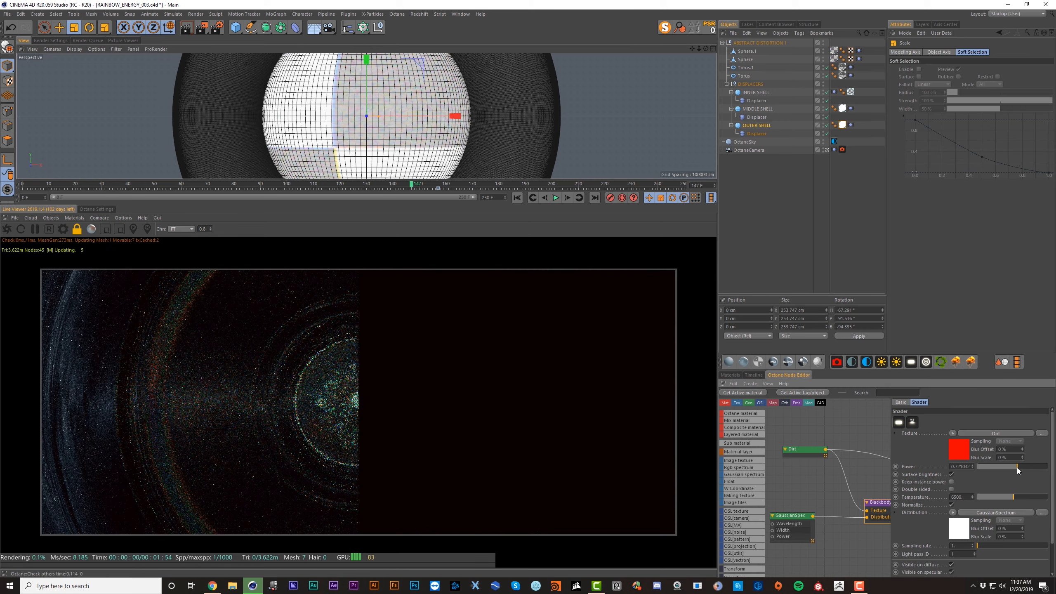
left_click_drag(1016, 467, 1018, 466)
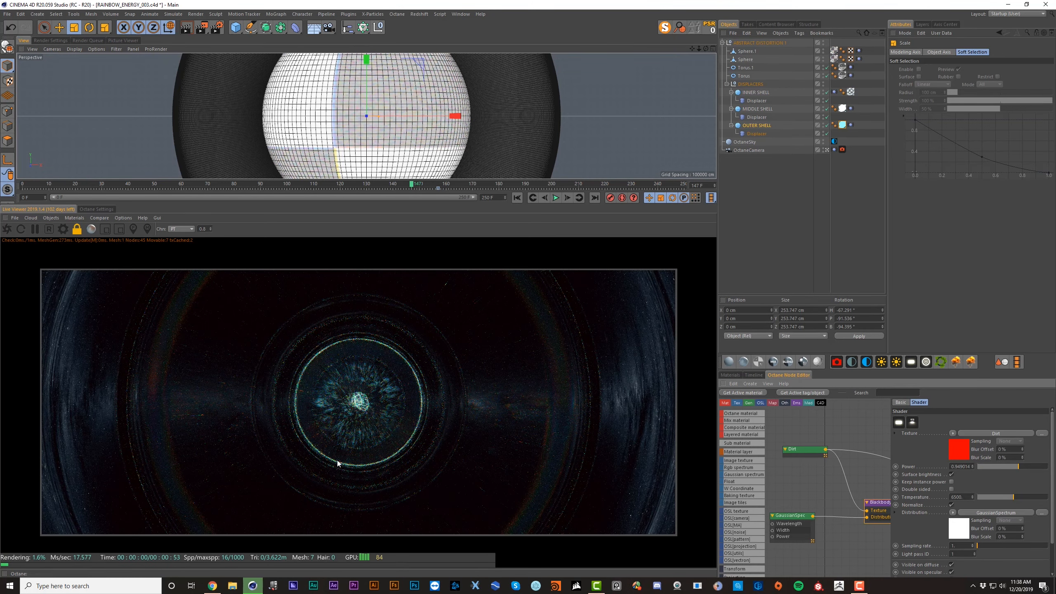
Step: Try a Global Scale of 1500% in the noise shader of OUTER SHELL's Displacer, and settle on 1000%
left_click(756, 134)
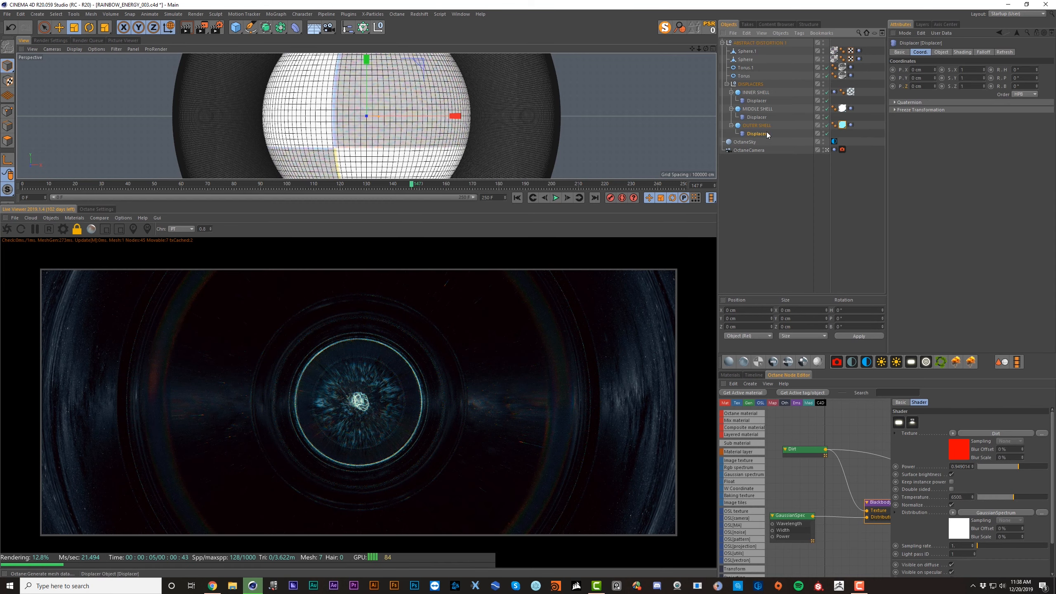
left_click(941, 51)
left_click(962, 52)
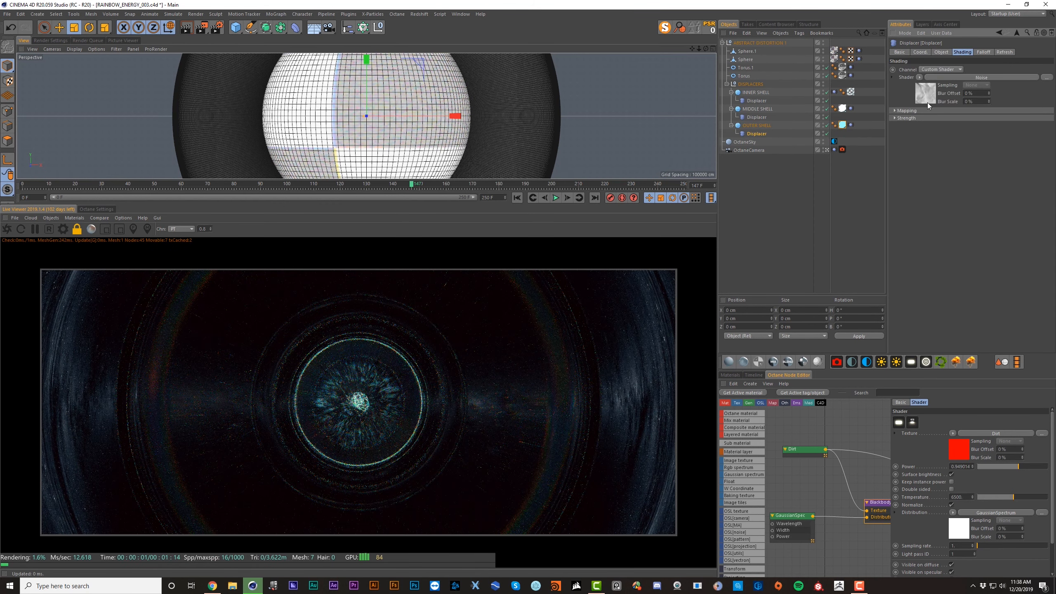
left_click(921, 96)
double_click(953, 167)
type("1500")
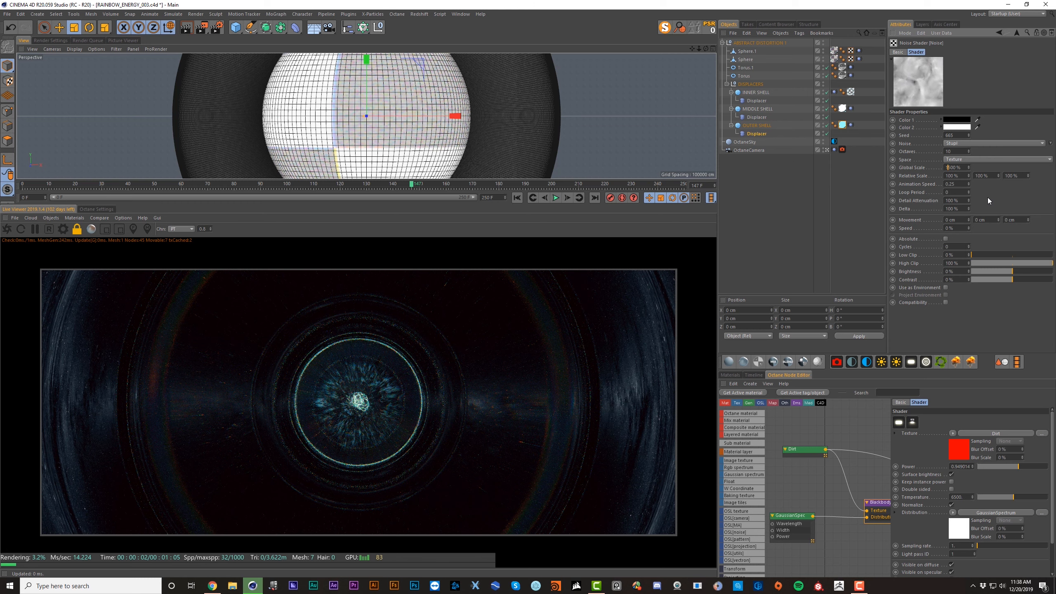
key("Return")
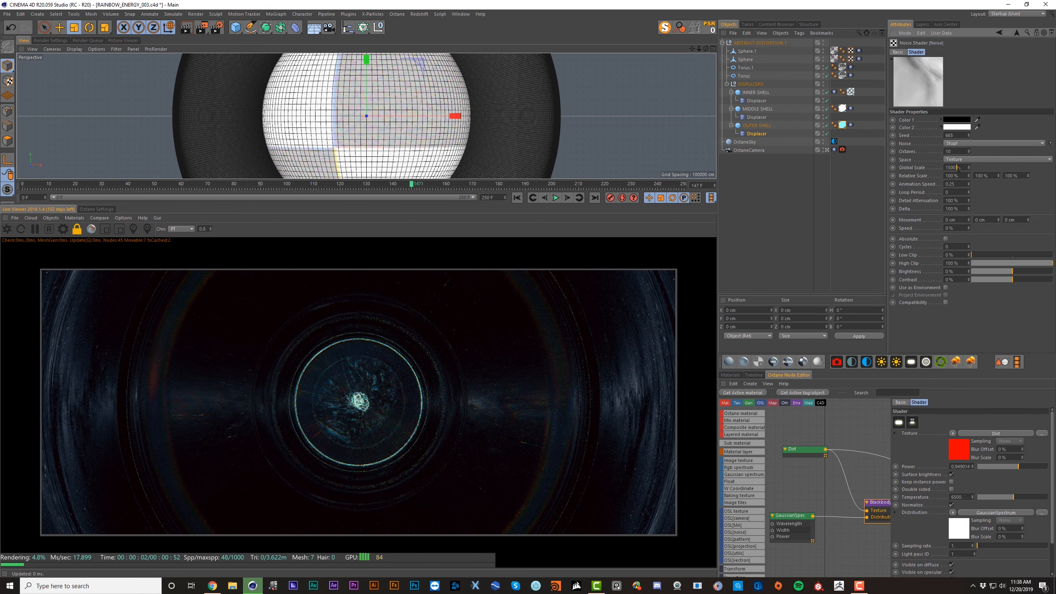
double_click(956, 168)
type("1")
key("Return")
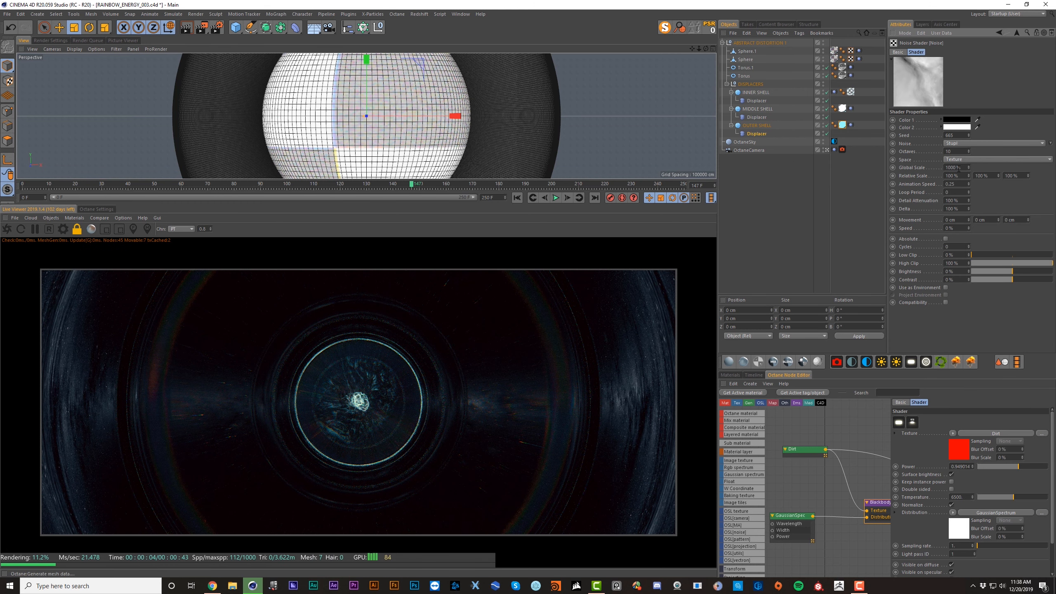
Step: Open MIDDLE SHELL's diffuse material in the node editor and raise its Blackbody Emission power to about 14
left_click(858, 466)
left_click(890, 509)
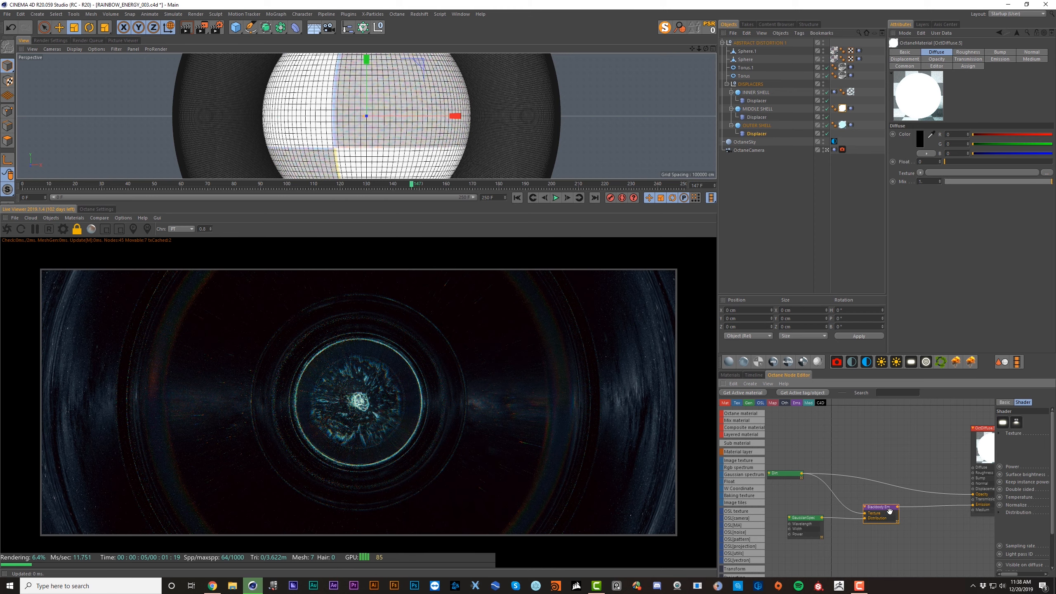
left_click_drag(987, 458, 919, 461)
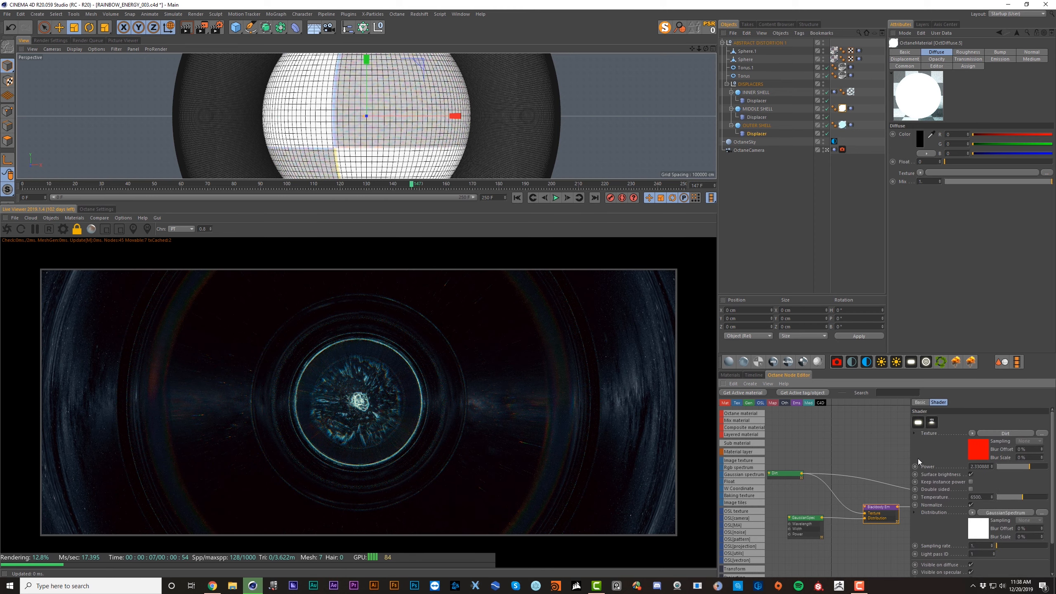
left_click_drag(1032, 468, 1037, 469)
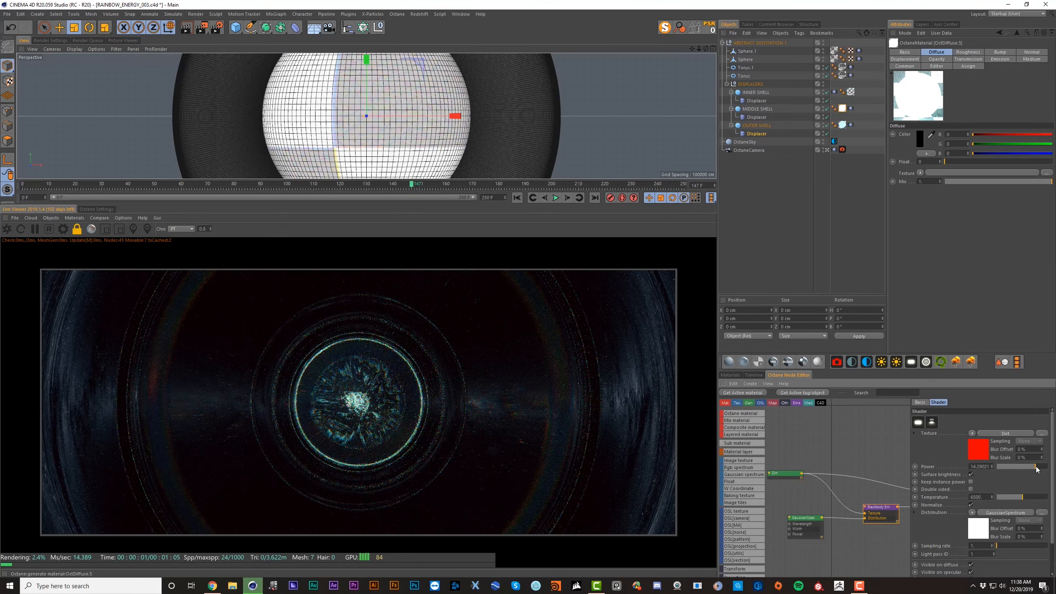
Step: Scale MIDDLE SHELL up to about 181 cm and save the scene
left_click(757, 109)
key("t")
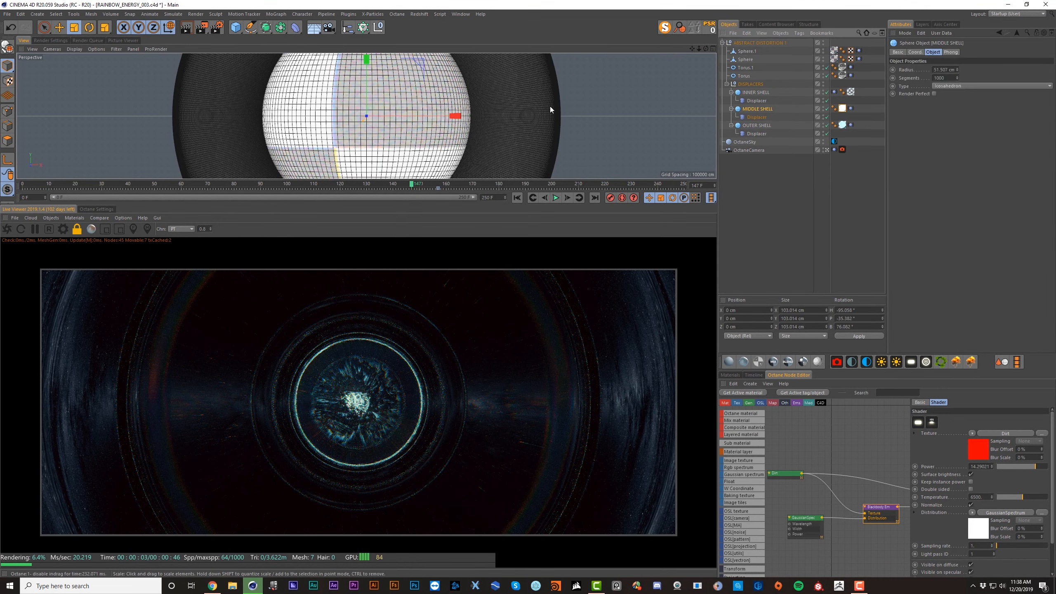
mouse_move(498, 86)
left_mouse_down()
mouse_move(893, 77)
mouse_move(493, 78)
left_mouse_up()
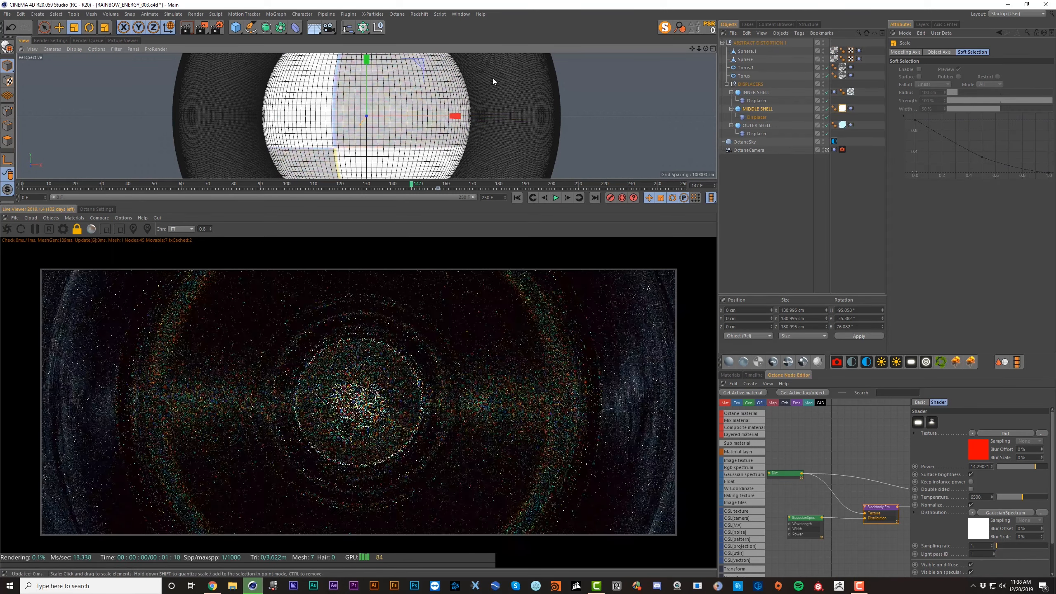
key("ctrl+s")
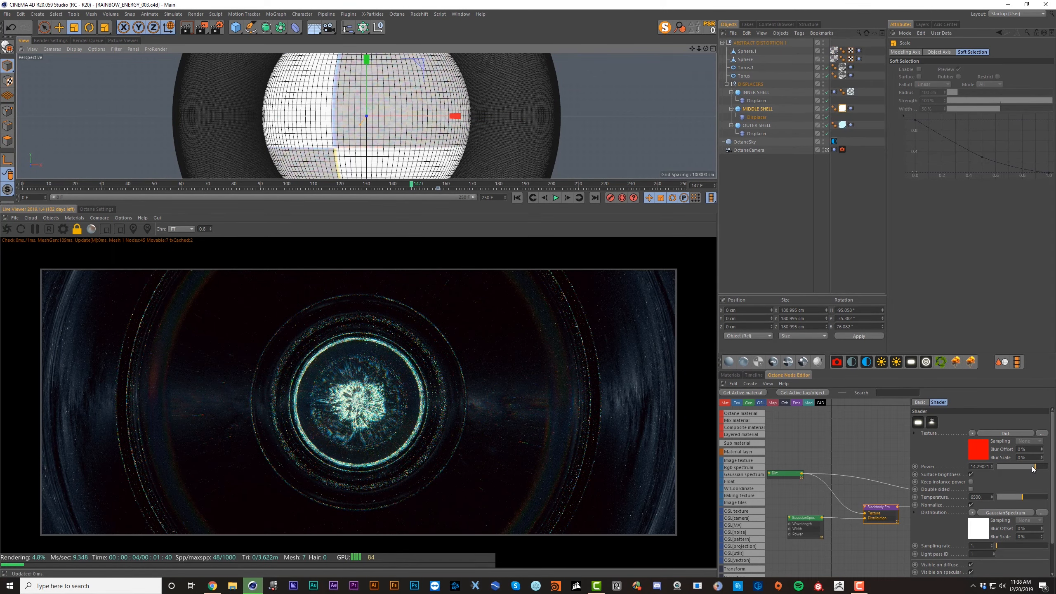
Step: Lower the Blackbody Emission power of MIDDLE SHELL's material to about 3.2 and select OUTER SHELL
left_click_drag(1033, 469, 1030, 470)
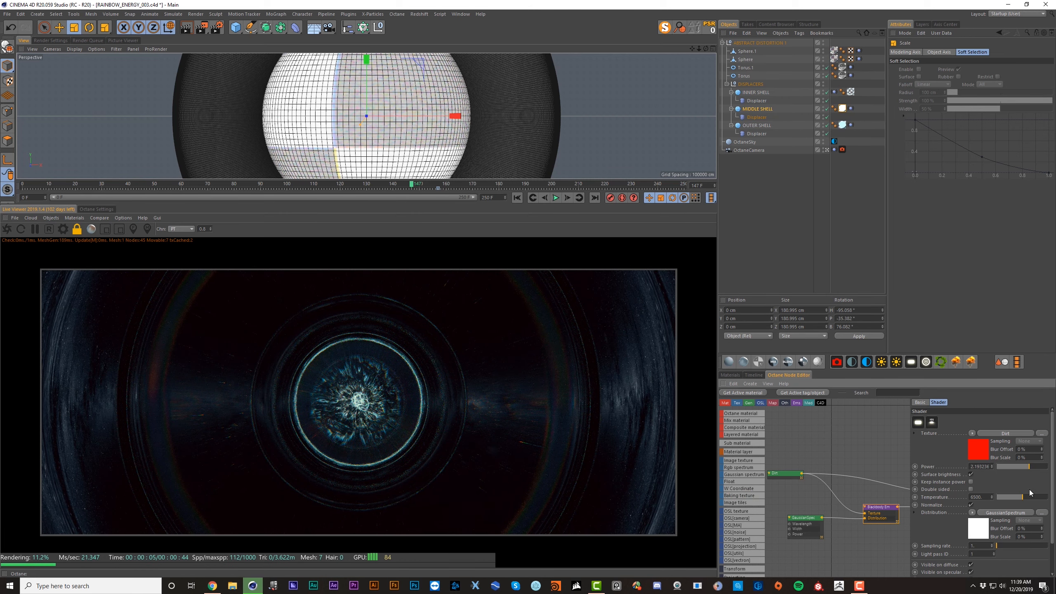
left_click_drag(1031, 467, 1032, 466)
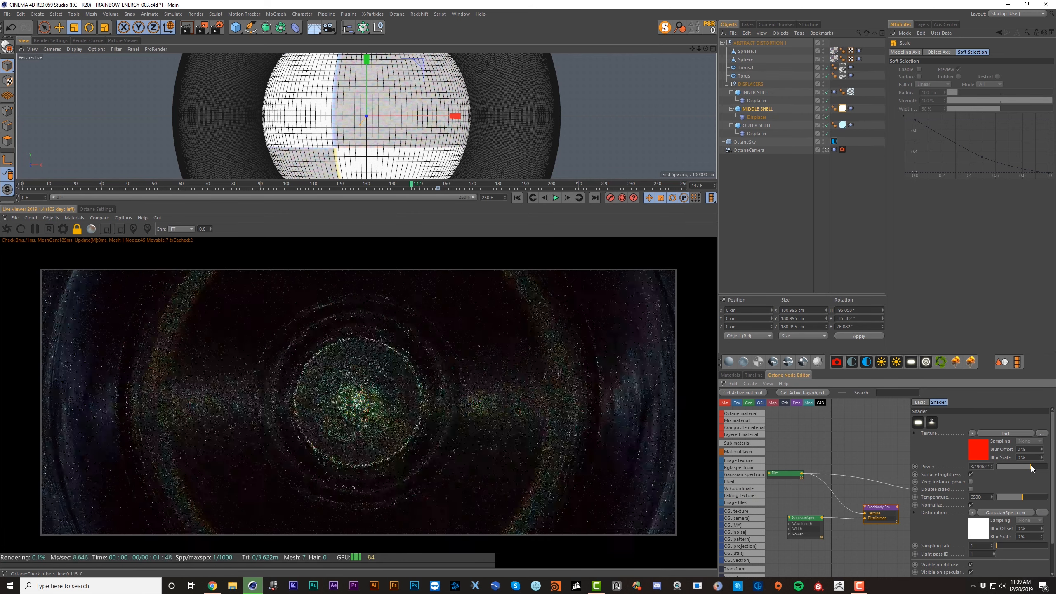
left_click(750, 133)
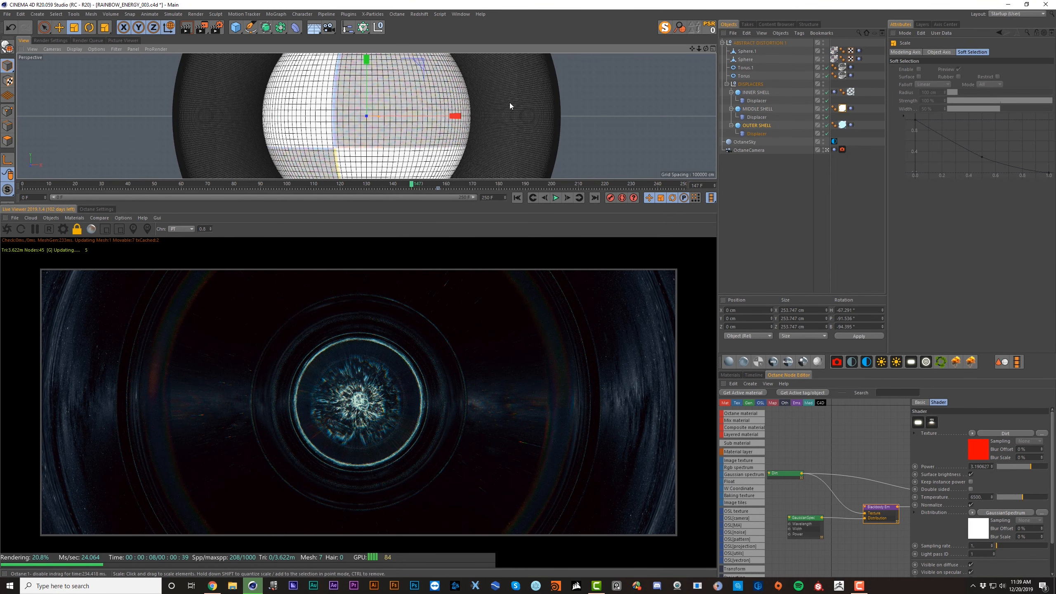
Step: Scale OUTER SHELL down to about 182 cm, raise its material's Blackbody Emission power to about 4.1 and save the scene
left_click_drag(510, 104, 458, 105)
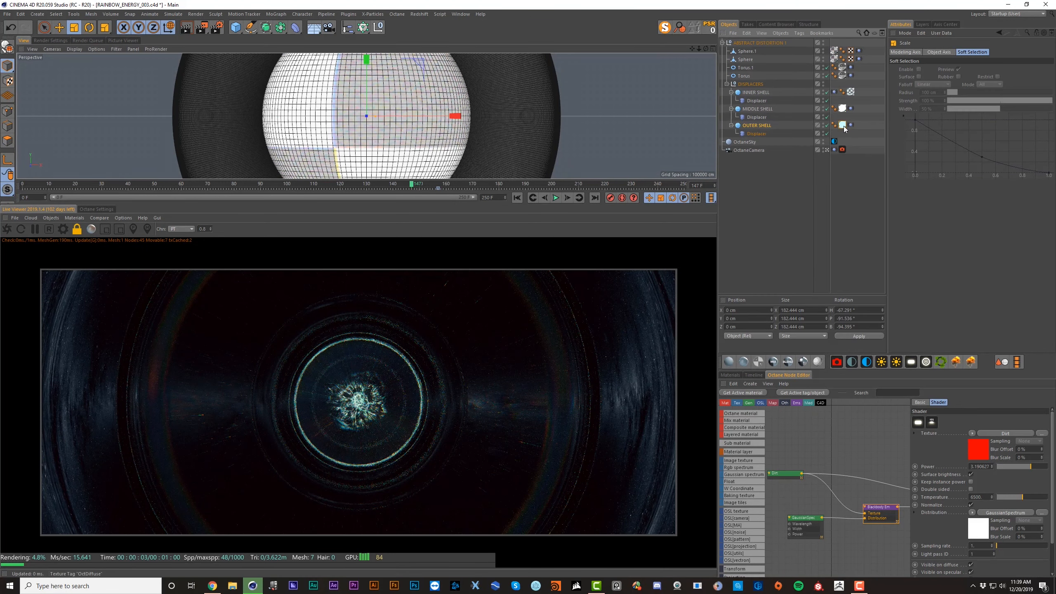
left_click(729, 361)
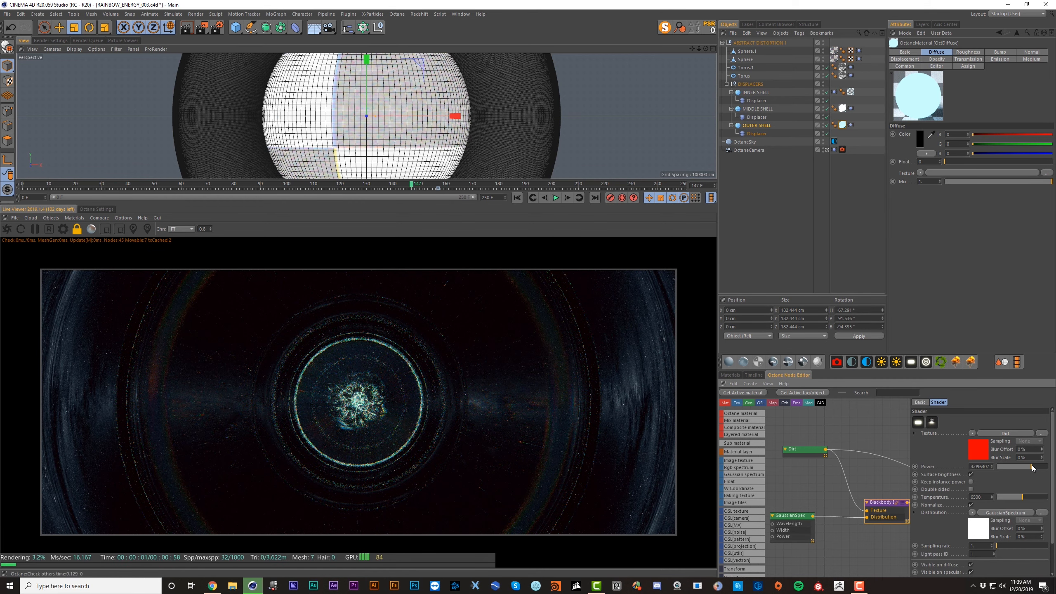
key("ctrl+s")
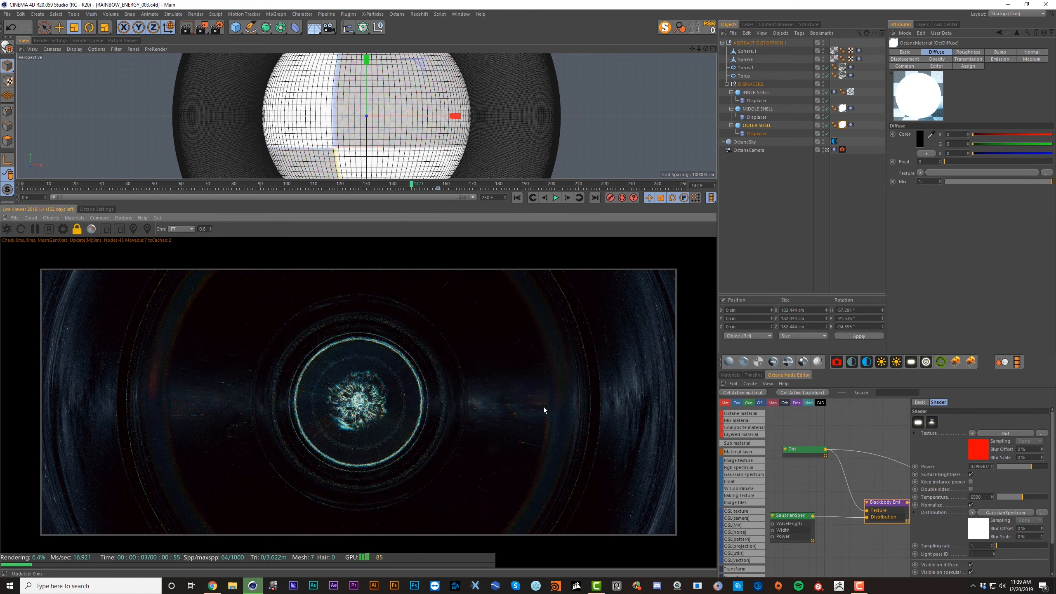
Step: Open INNER SHELL's material in the node editor and set its Blackbody Emission power to about 14.3
left_click(880, 392)
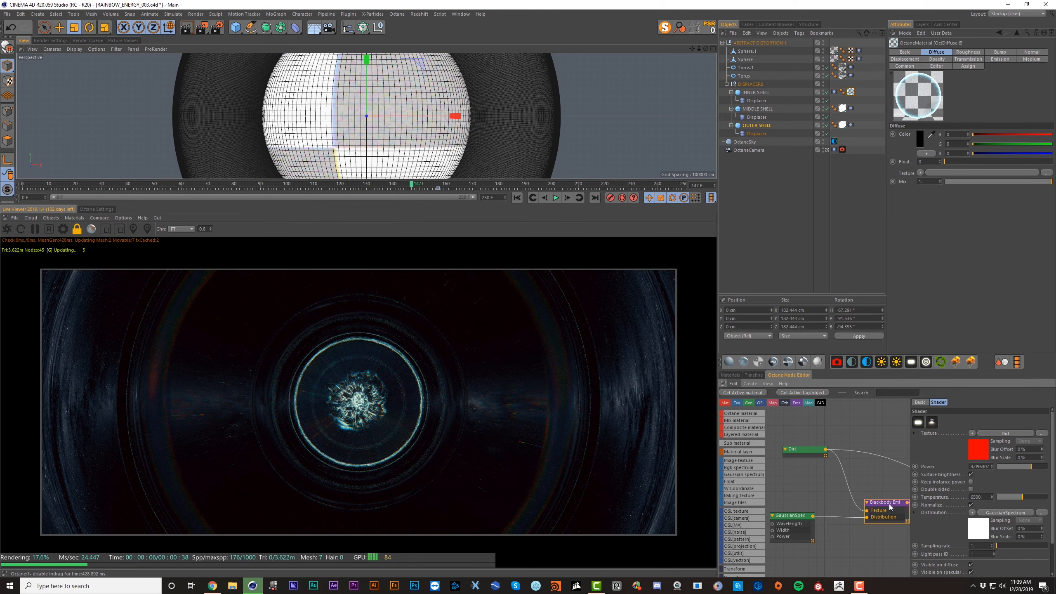
left_click(906, 475)
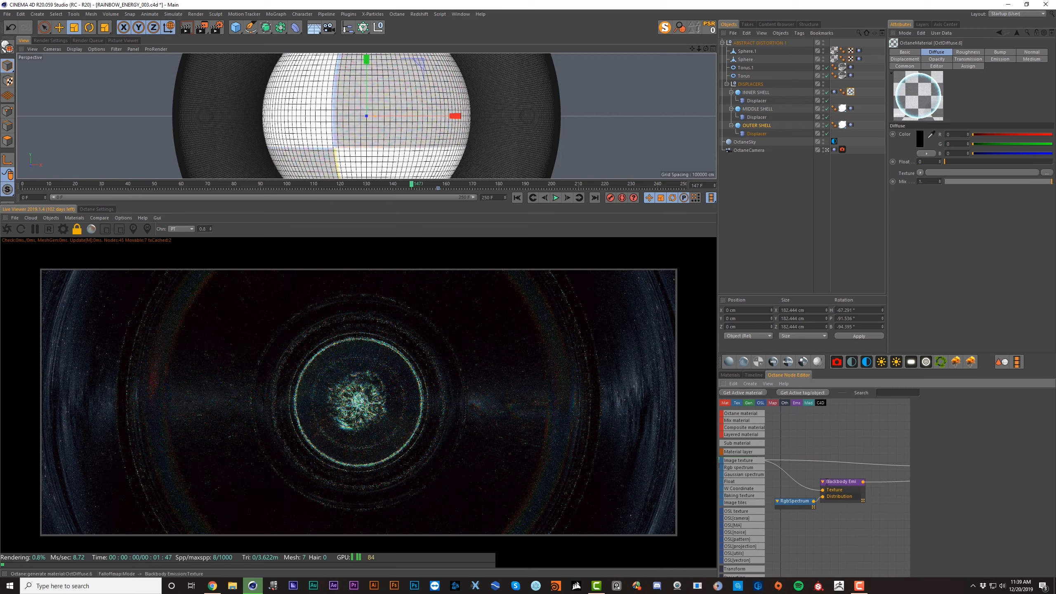
left_click_drag(1034, 467, 1037, 468)
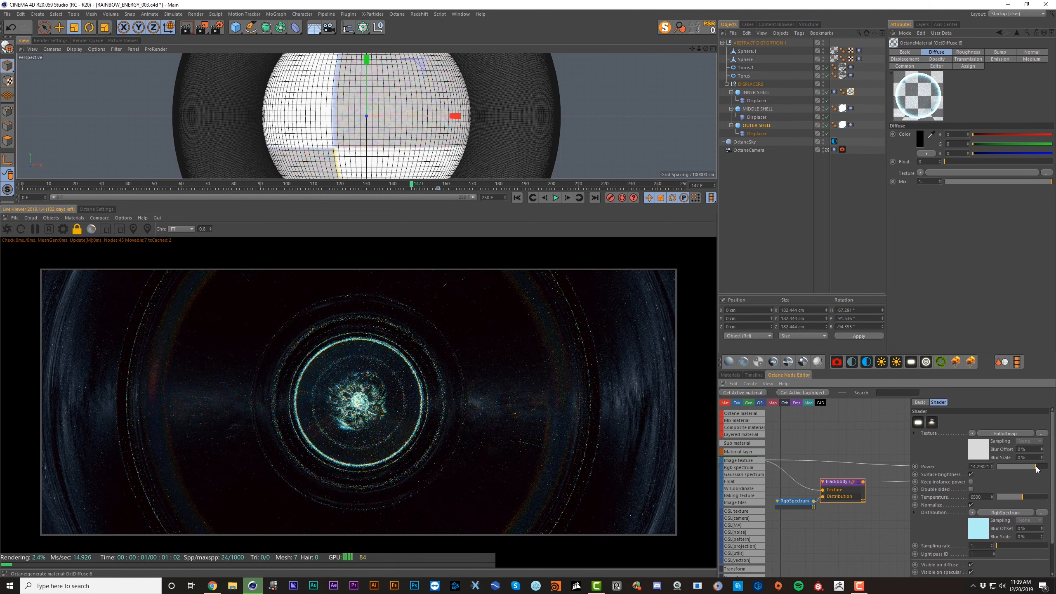
Step: Set OctaneCamera's imager exposure to about 2.13 and gamma to about 0.48, and save the scene
left_click(842, 149)
left_click_drag(1031, 111, 1035, 112)
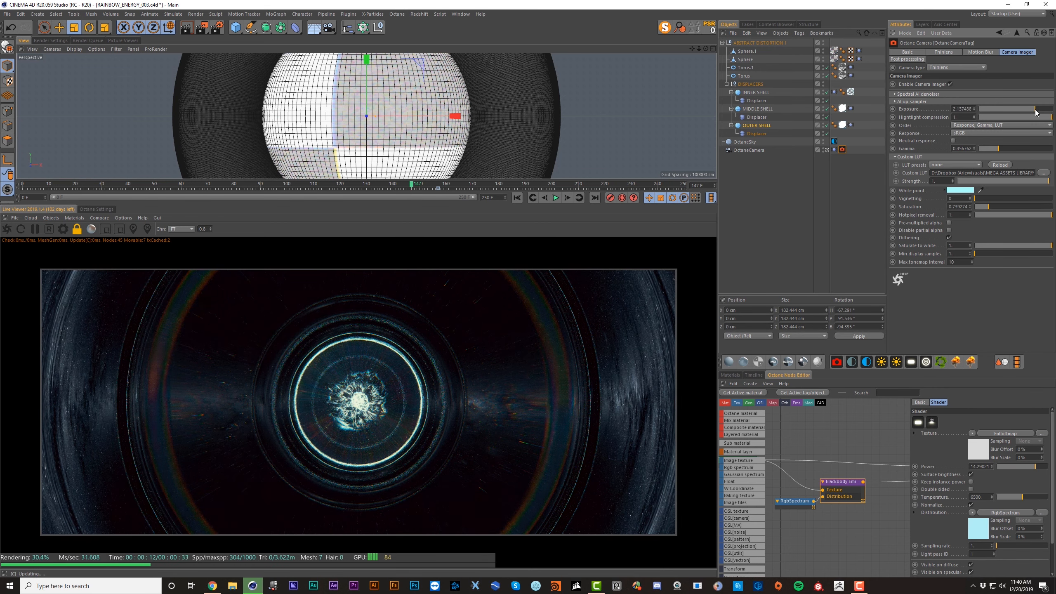
key("ctrl+s")
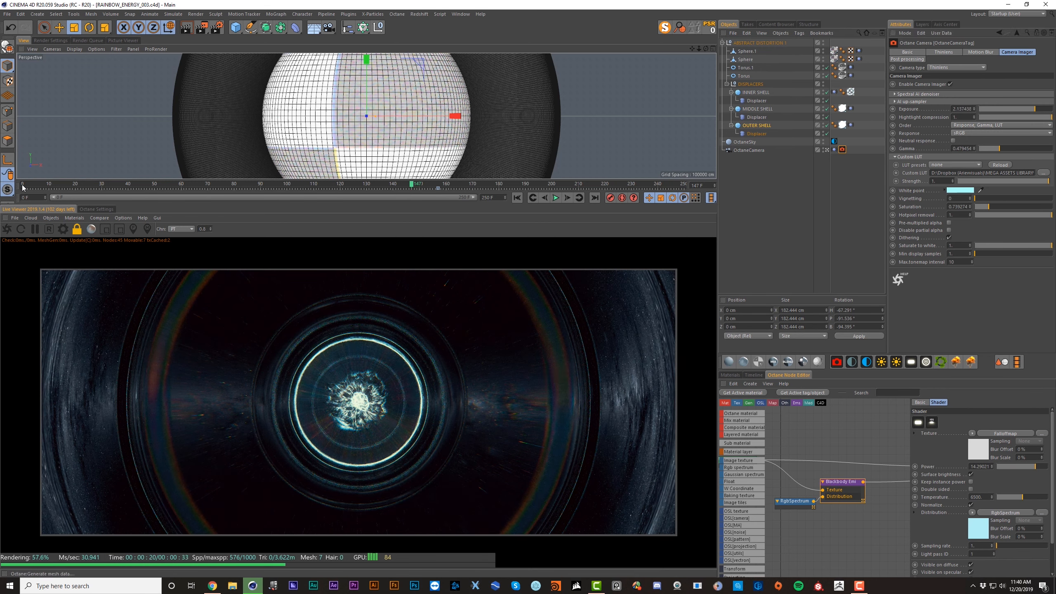
Step: Go to frame 0 and set the camera imager's Saturation to 1
left_click(23, 185)
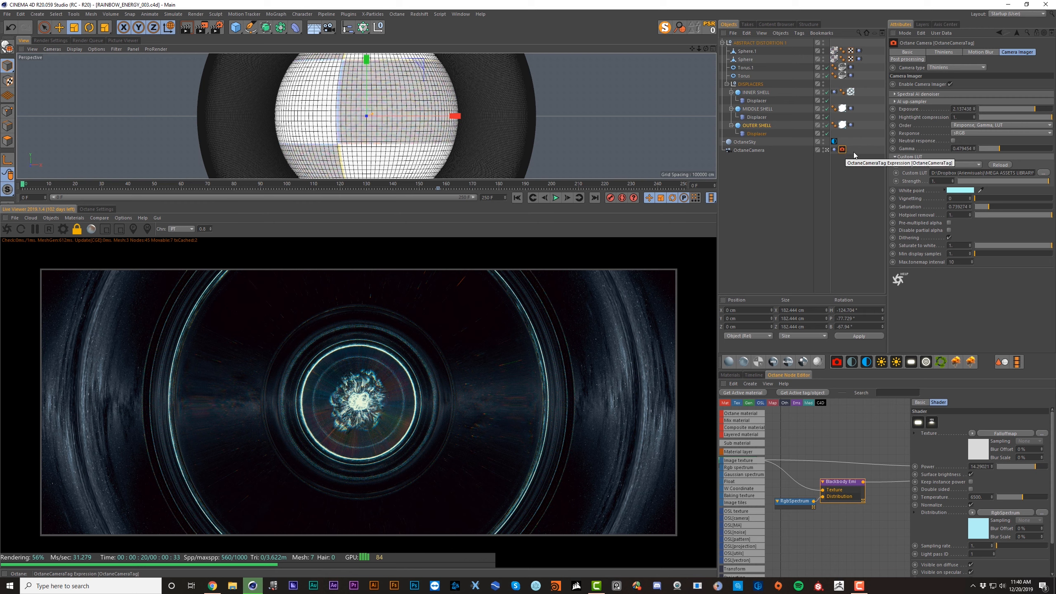
left_click(997, 207)
left_click_drag(1000, 208, 993, 207)
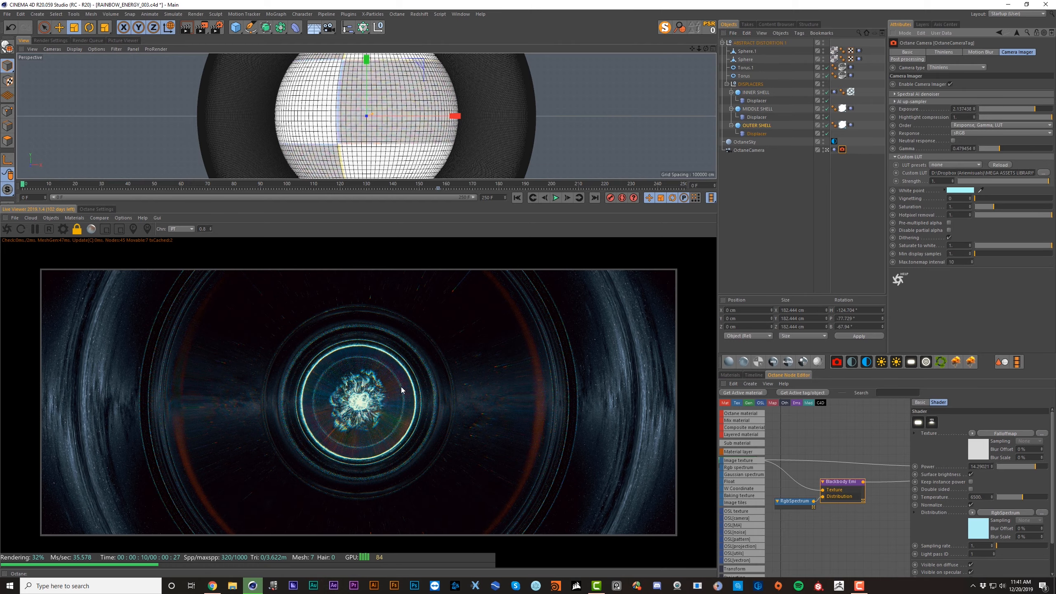
Step: Flatten Sphere.1 to a Z size of 0 cm and save the scene
left_click(289, 128)
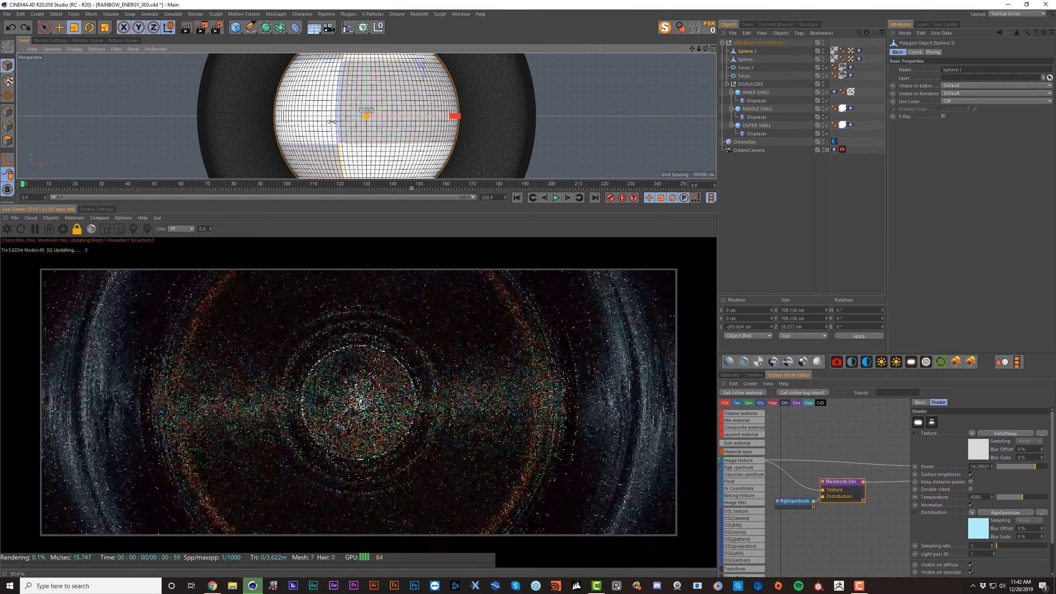
left_click_drag(289, 128, 37, 121)
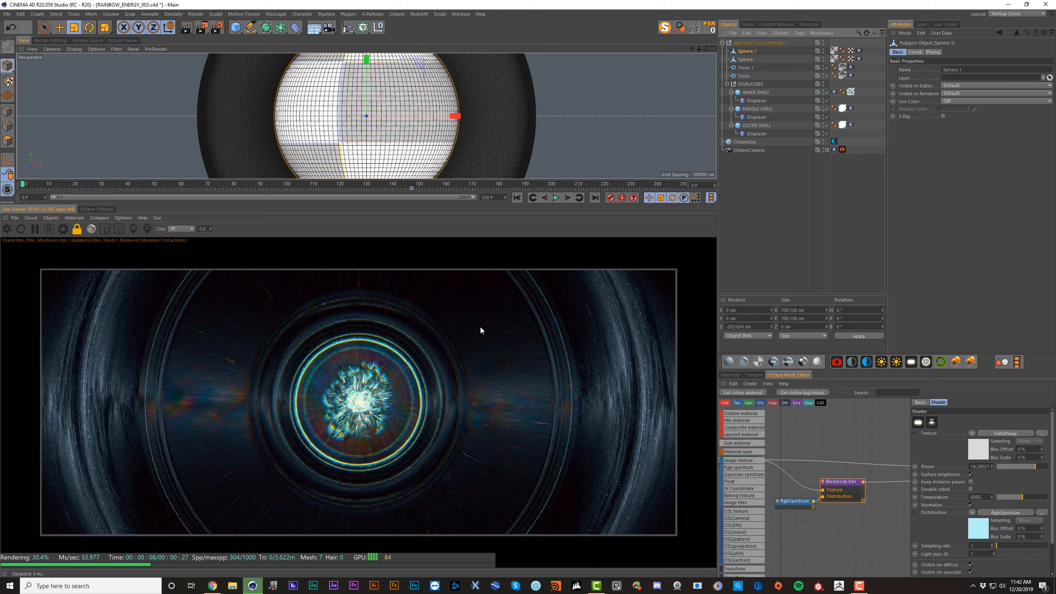
key("ctrl+s")
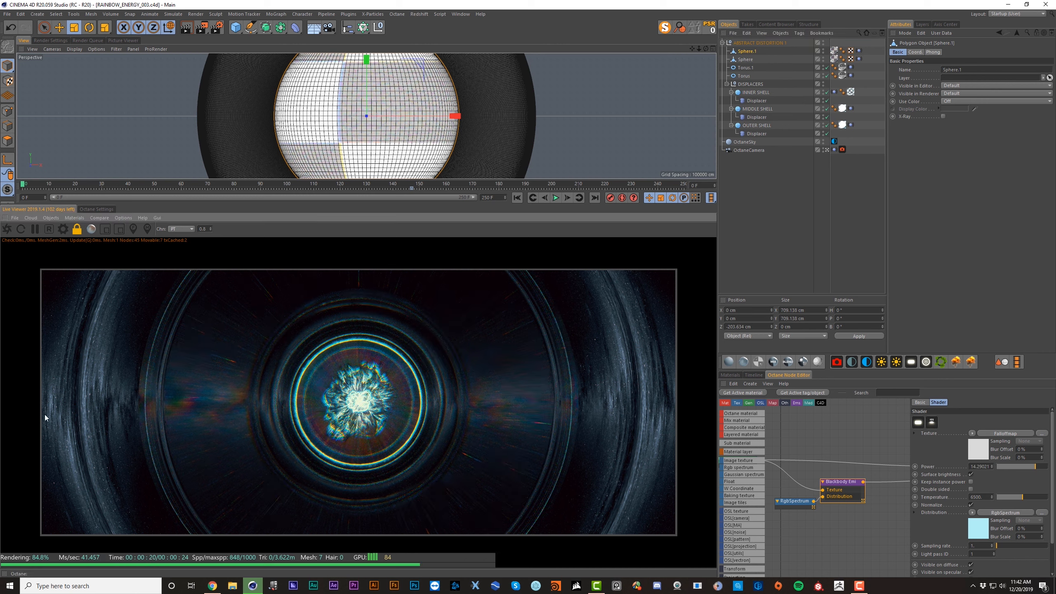
Step: Try a Vignetting of about 0.69 in OctaneCamera's imager settings and undo it
left_click(841, 149)
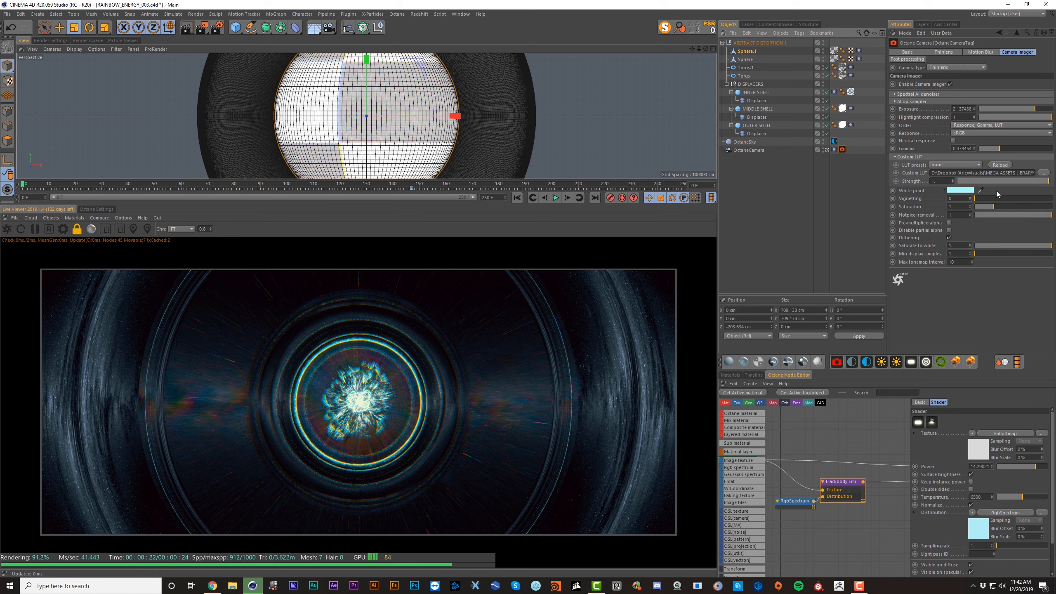
left_click_drag(991, 199, 1031, 200)
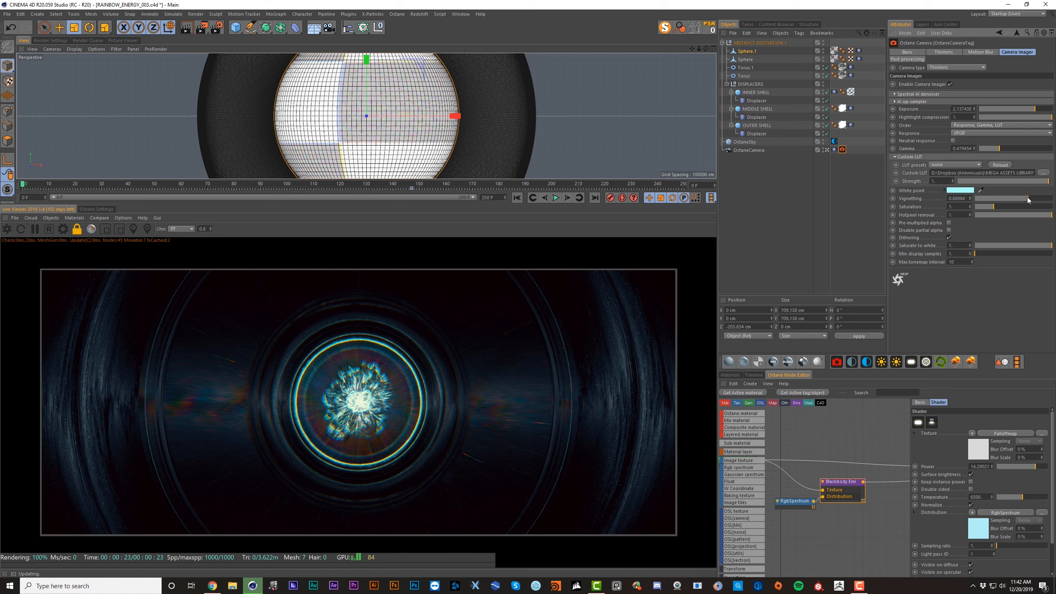
key("ctrl+z")
Step: Open the image texture inside OctaneSky's environment color correction and show the track of its T.X transform in the timeline
left_click(834, 142)
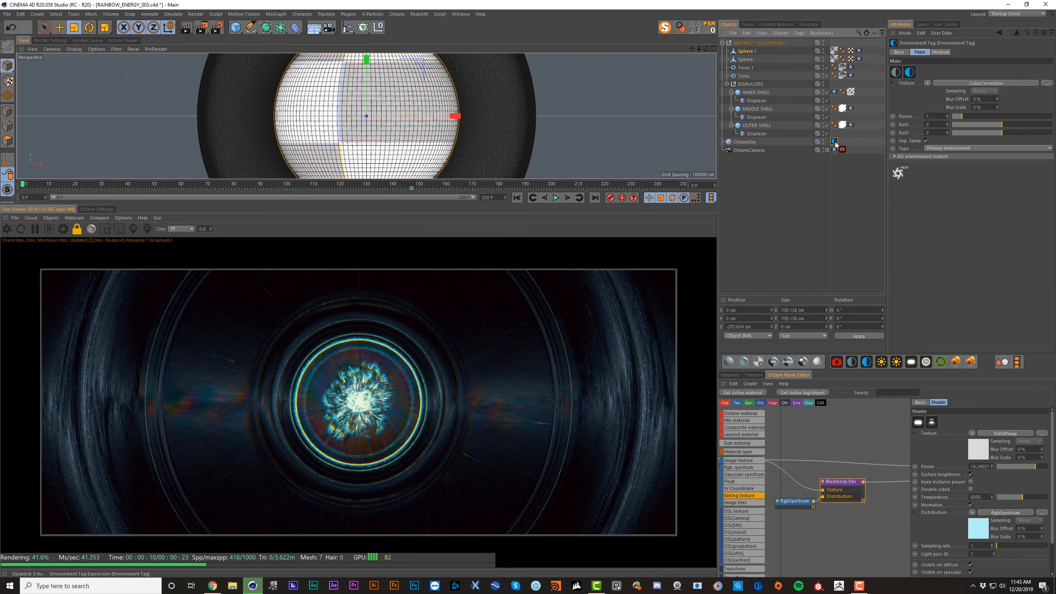
left_click(934, 106)
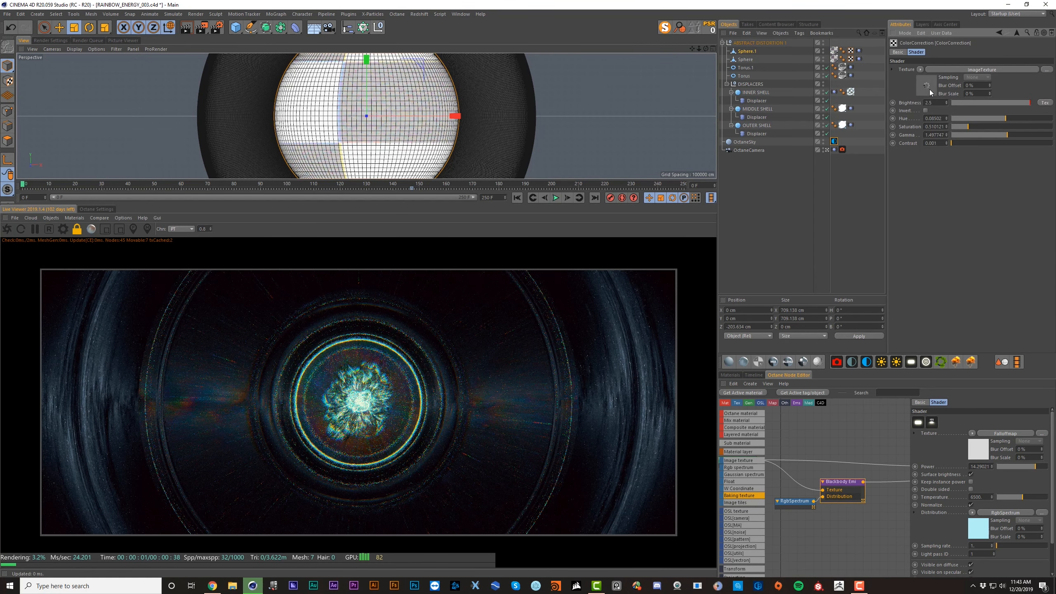
left_click(928, 89)
right_click(914, 287)
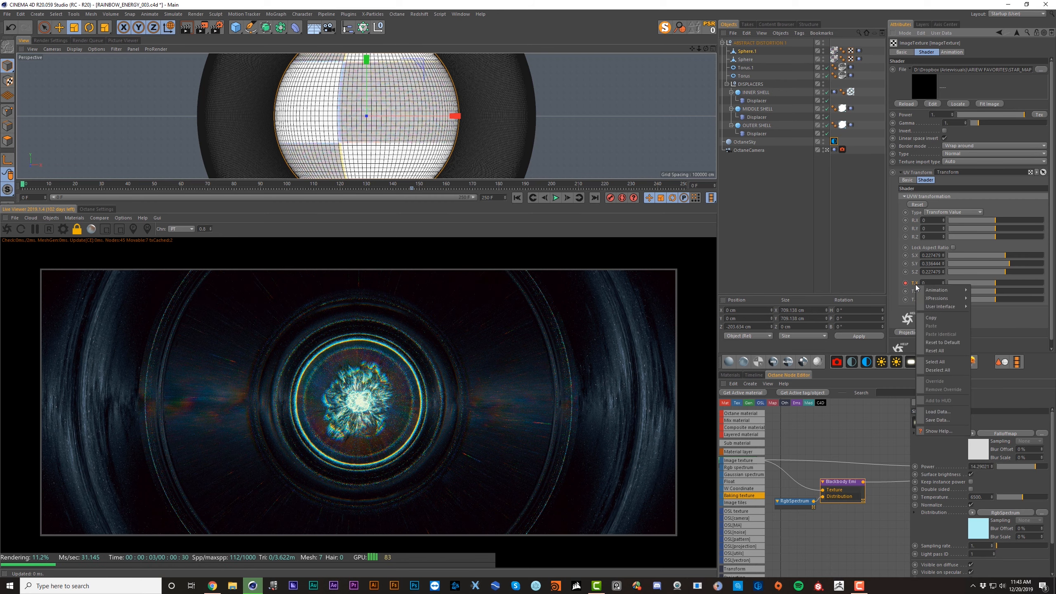
left_click(988, 365)
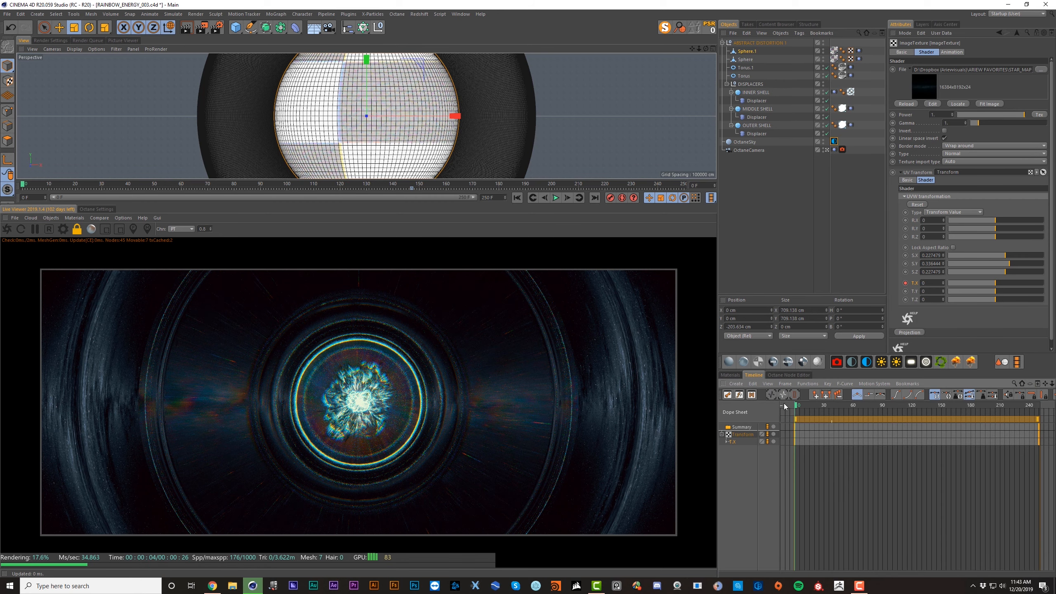
Step: Display the T.X track as an F-curve, raise its last keyframe's value to -0.029 and save the scene
left_click(739, 394)
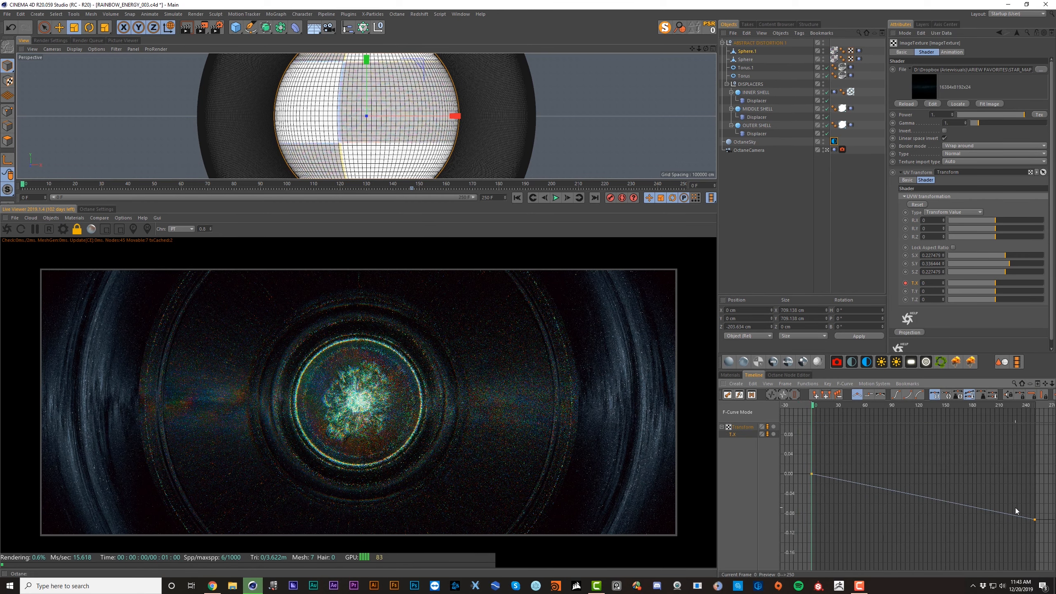
left_click(1033, 520)
left_click_drag(1036, 505, 1035, 492)
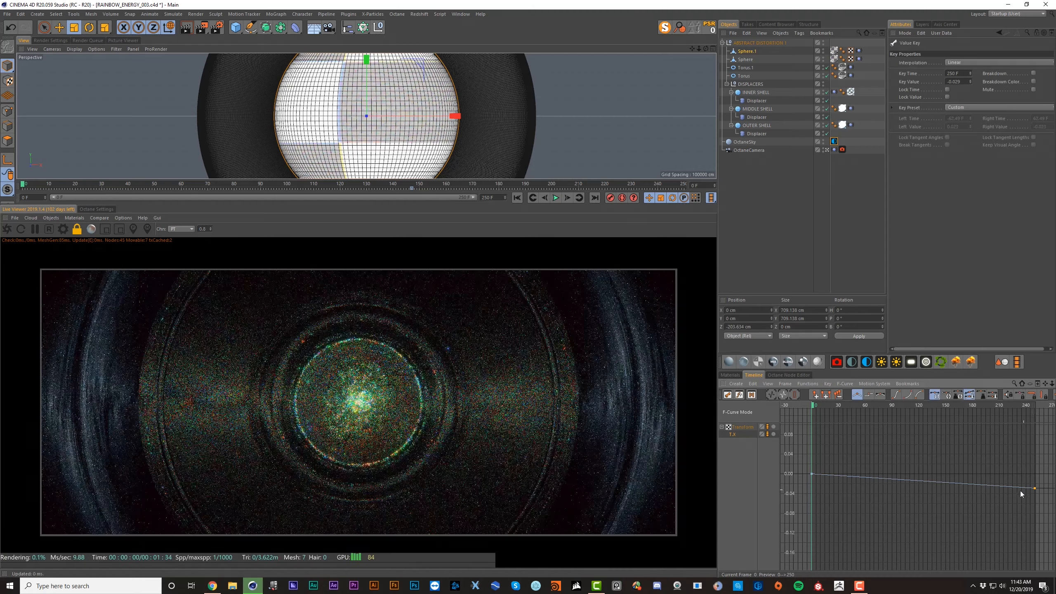
key("ctrl+s")
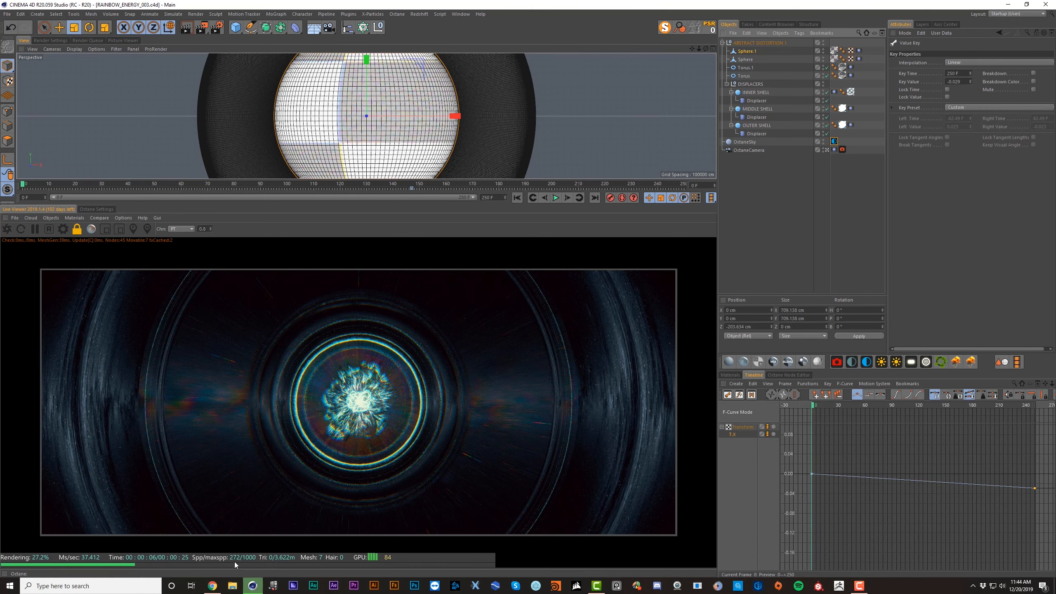
Step: Set the Max. samples of the Octane pathtracing kernel to 300
left_click(63, 230)
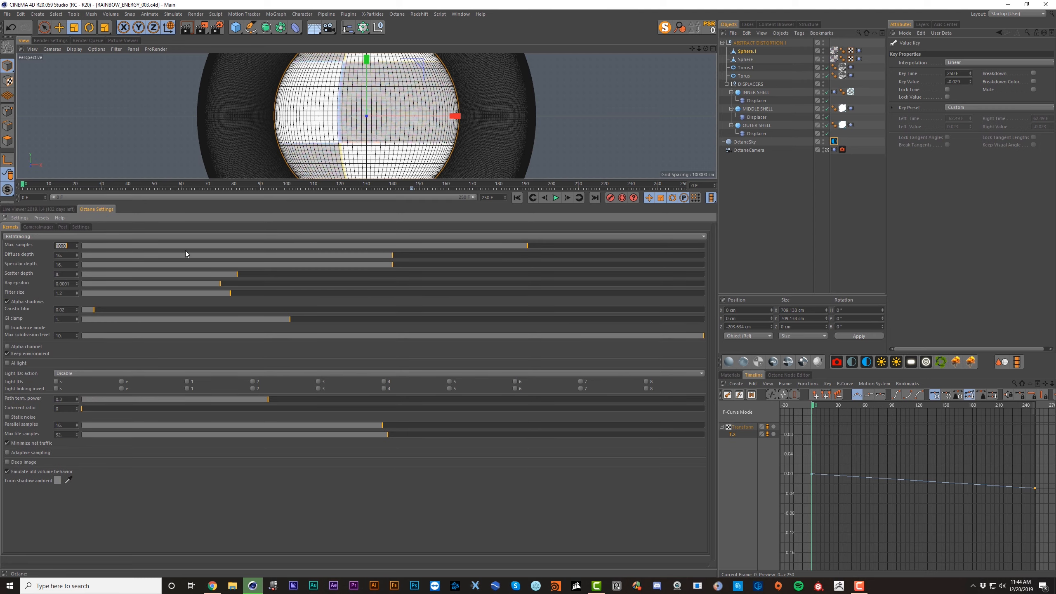
type("30")
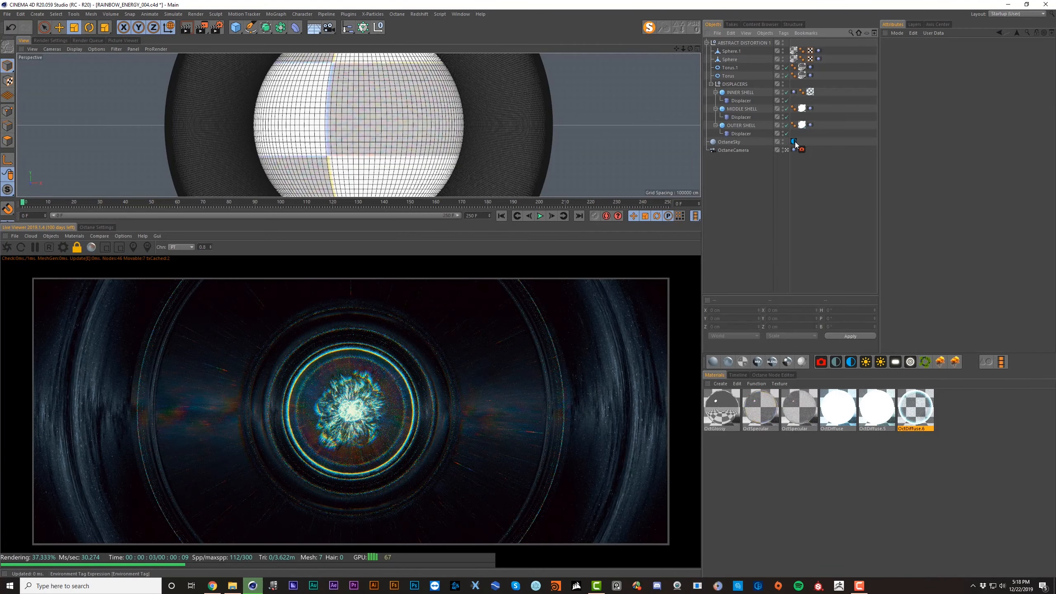
Step: Open OctaneSky's environment image texture and show its T.X animation track in the timeline
left_click(794, 141)
left_click(920, 92)
left_click(919, 88)
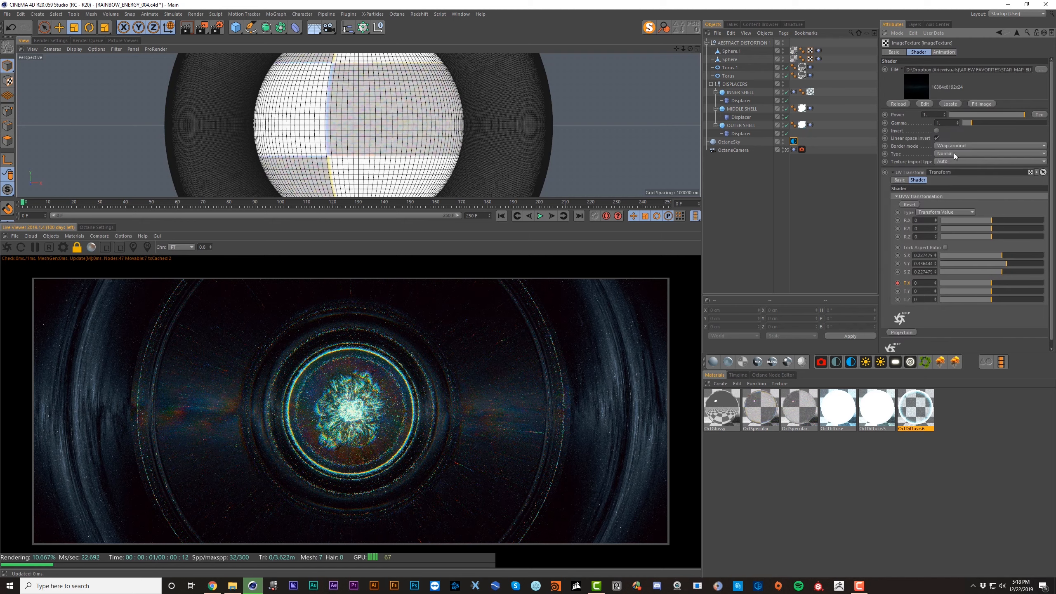
right_click(908, 286)
mouse_move(931, 290)
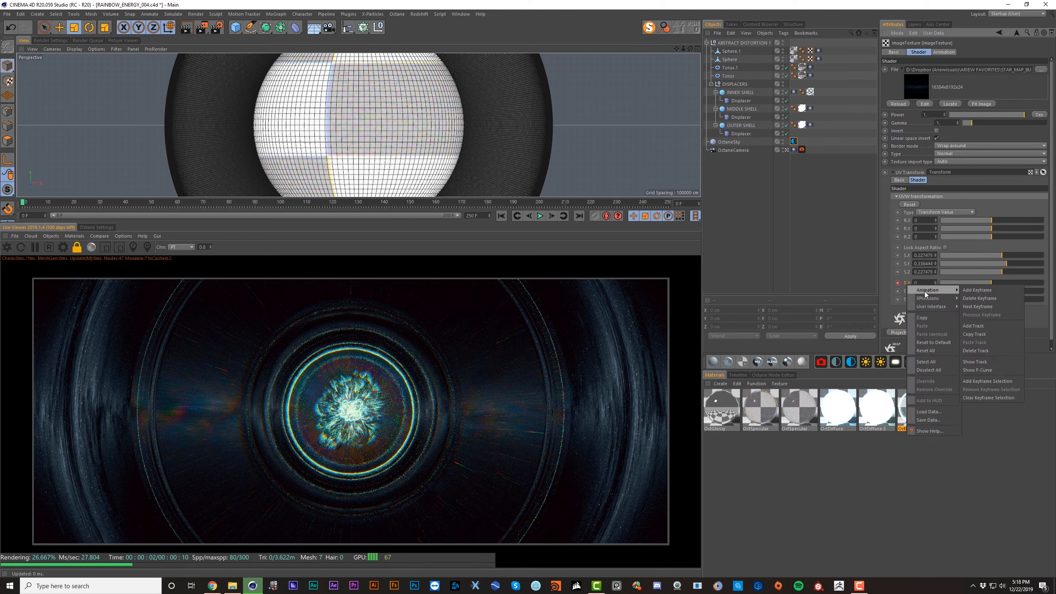
left_click(990, 353)
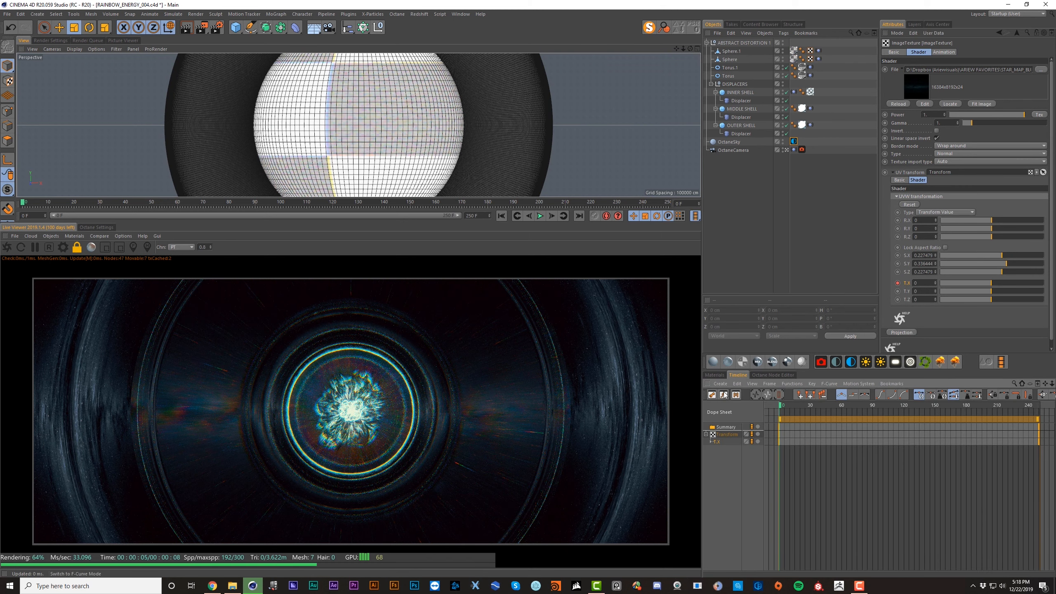
Step: Switch the T.X track to F-Curve mode and lower its last keyframe to about -0.20
left_click(724, 395)
left_click(1023, 533)
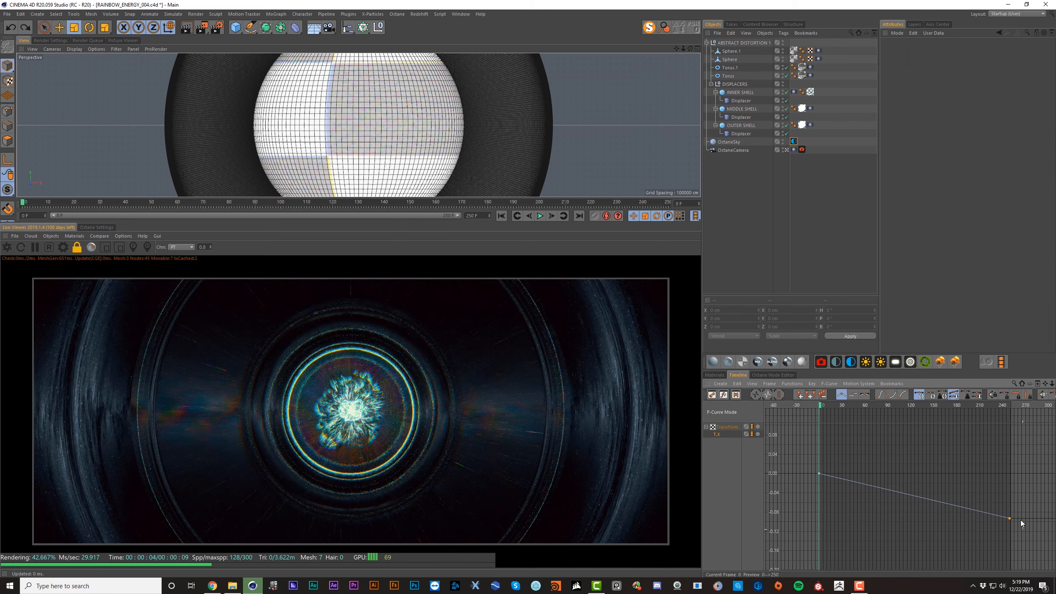
left_click_drag(1010, 519, 1013, 572)
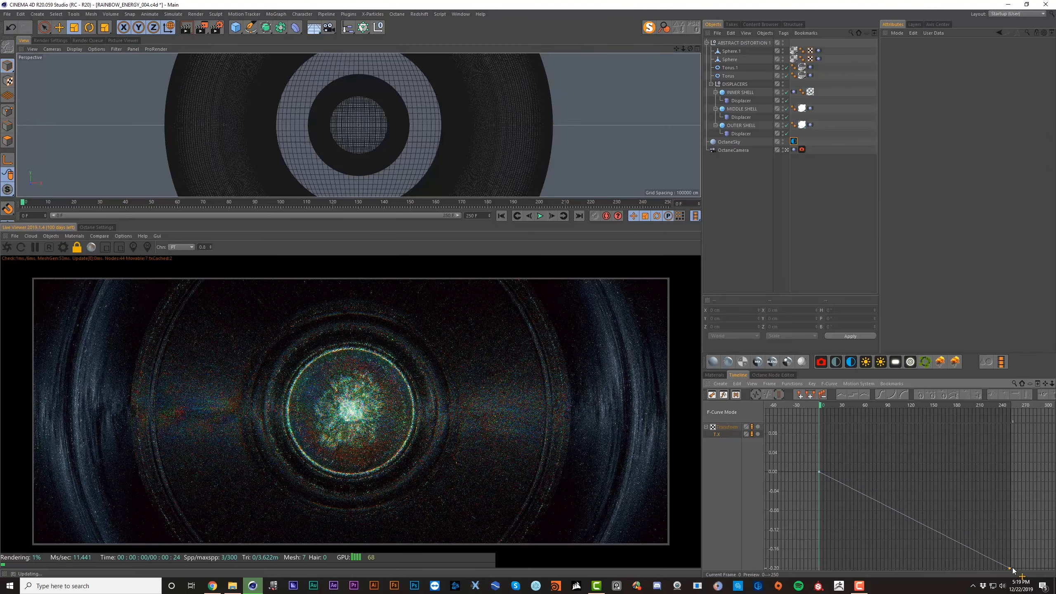
Step: Delete the Vibrate tag from OctaneCamera
left_click(794, 150)
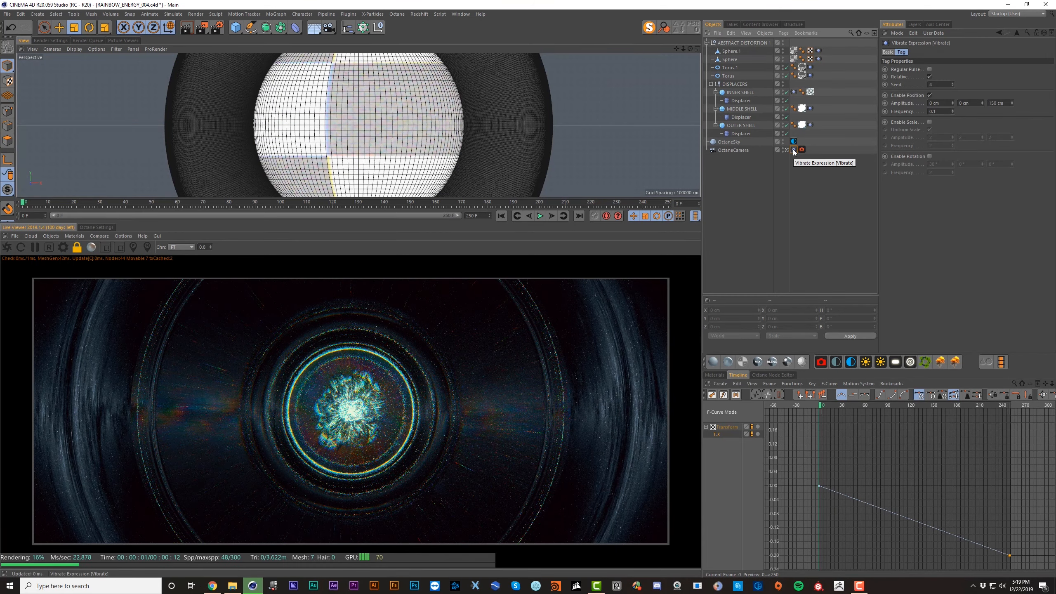
key("Delete")
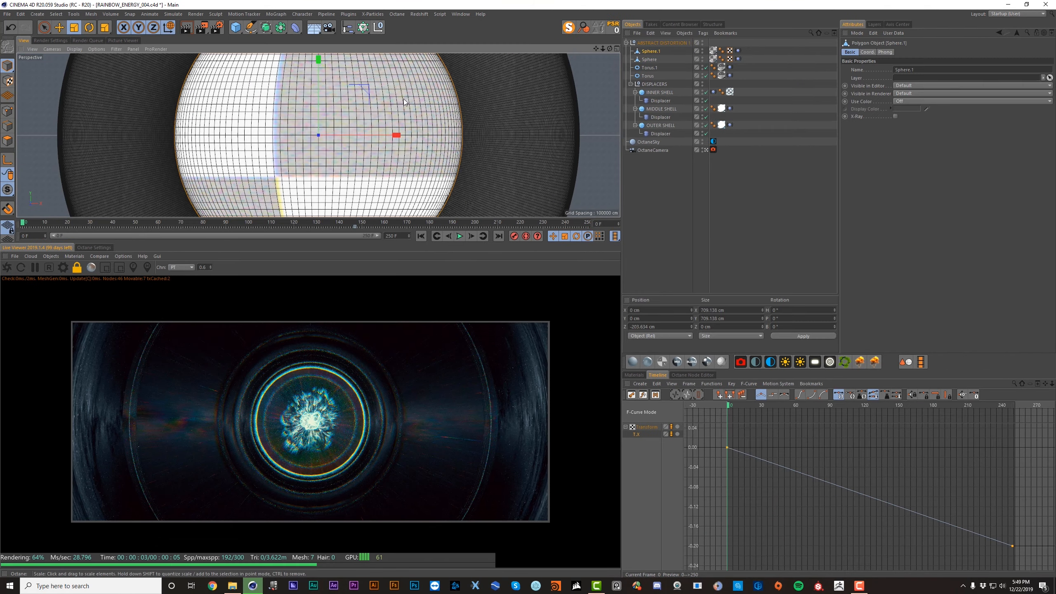
Step: Delete Sphere.1 from the ABSTRACT DISTORTION 1 group
left_click_drag(416, 100, 356, 107, "alt")
key("ctrl+shift+z")
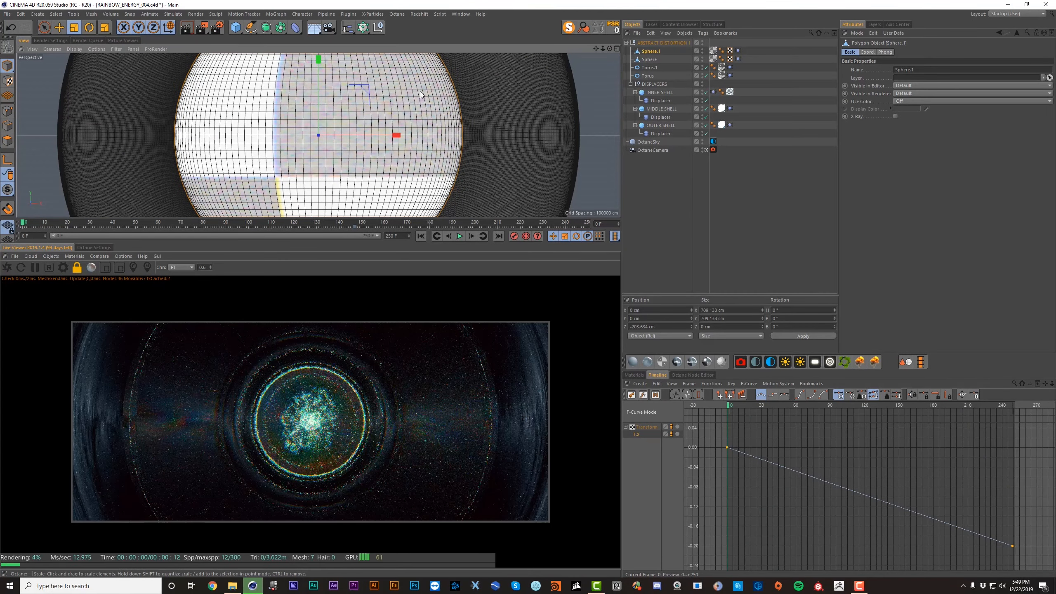
left_click(649, 51)
key("Delete")
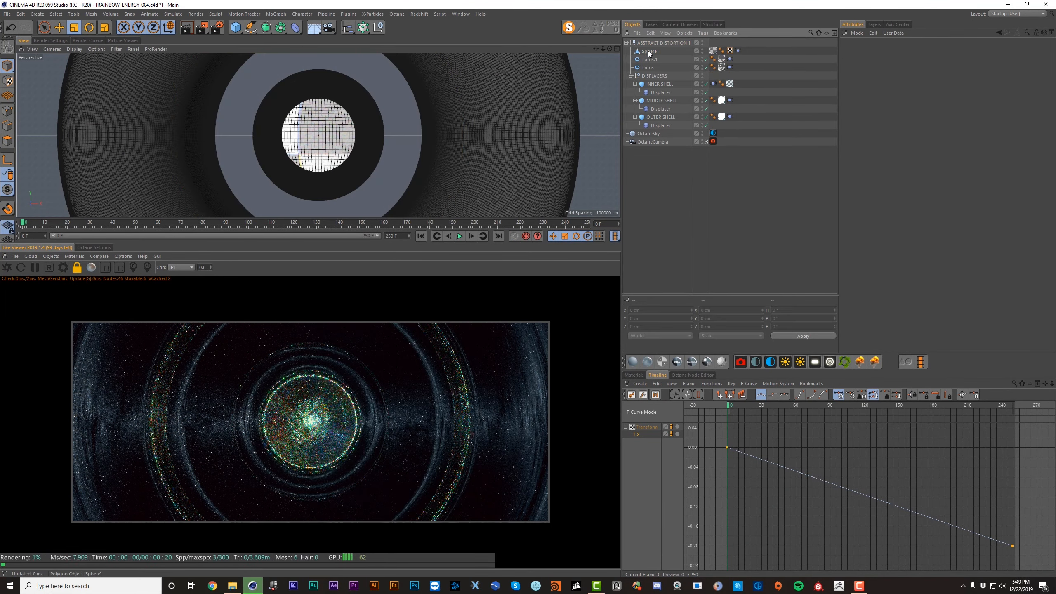
Step: Duplicate Sphere, move the copy along Z to about -190 cm and save the scene
left_click(648, 51)
left_click_drag(647, 50, 647, 49, "ctrl")
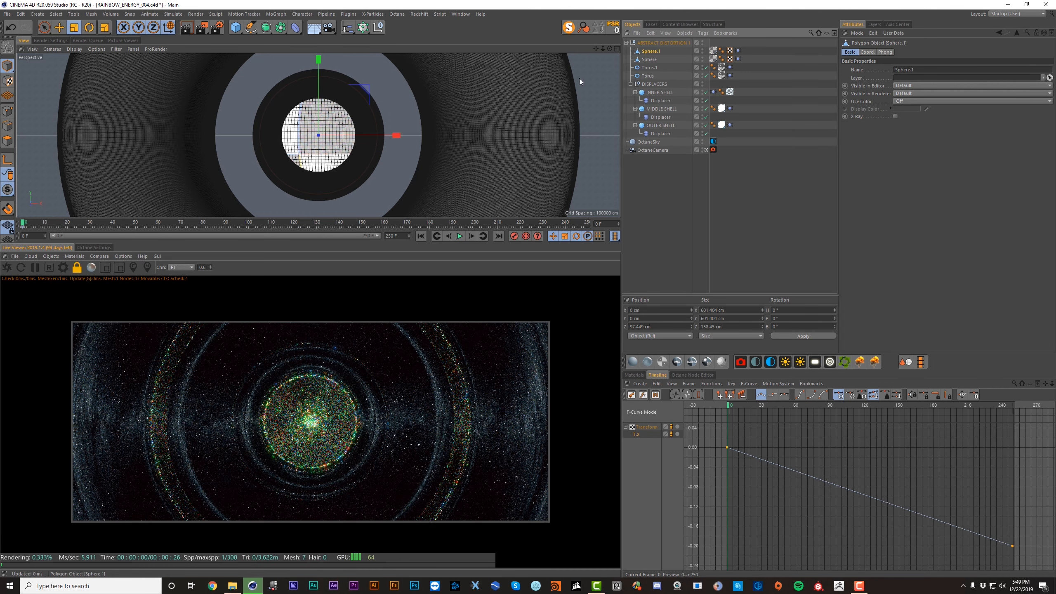
key("e")
mouse_move(318, 136)
left_mouse_down()
mouse_move(311, 141)
mouse_move(318, 136)
left_mouse_up()
key("t")
key("ctrl+s")
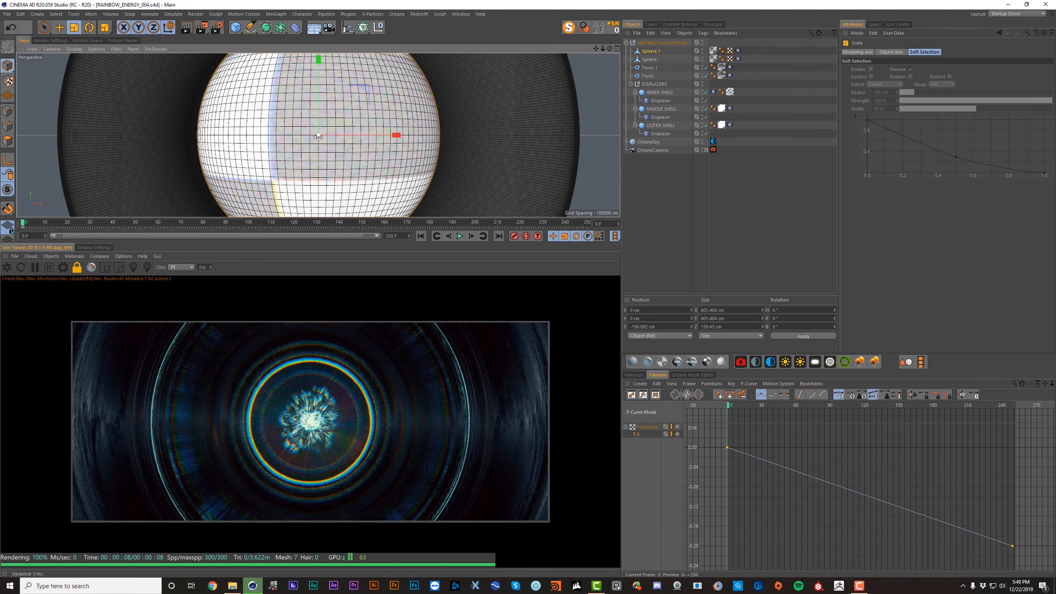
Step: Hide the distortion spheres and toruses and set the height of OUTER SHELL's Displacer to 100 cm
left_click(657, 175)
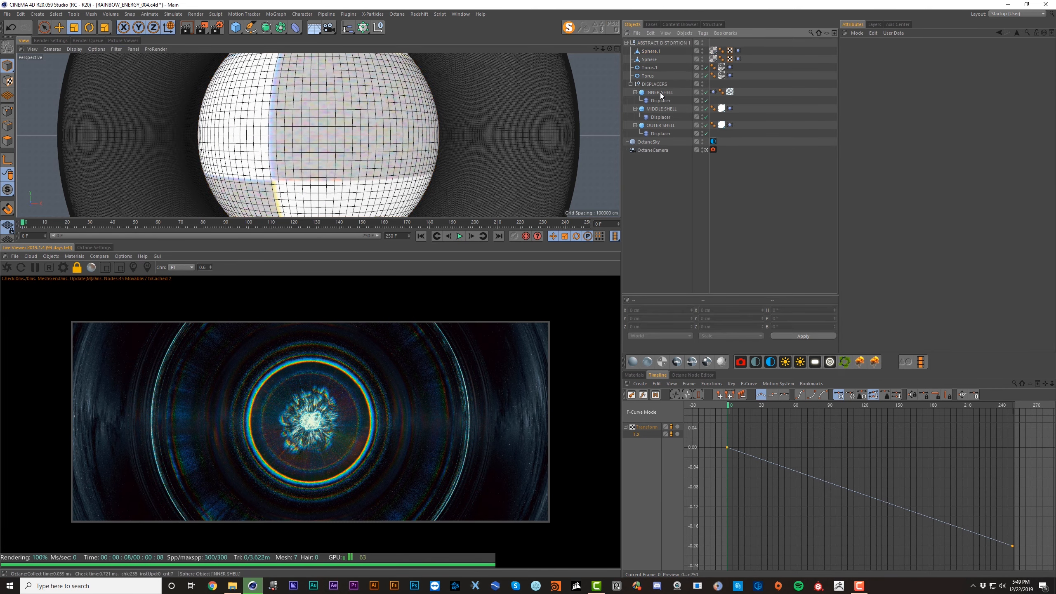
left_click(661, 126)
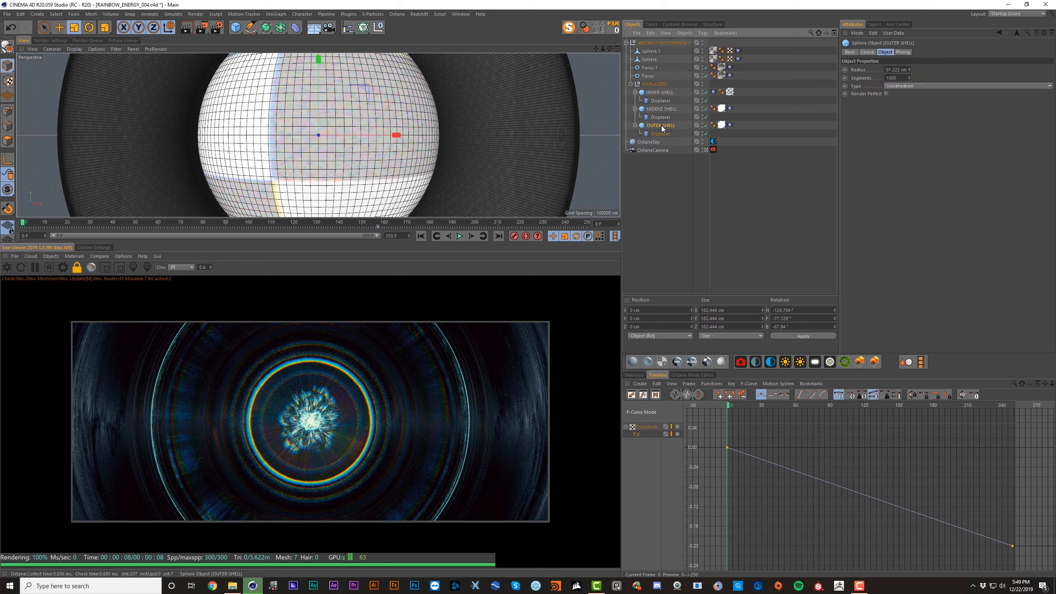
left_click(703, 50)
left_click(705, 67)
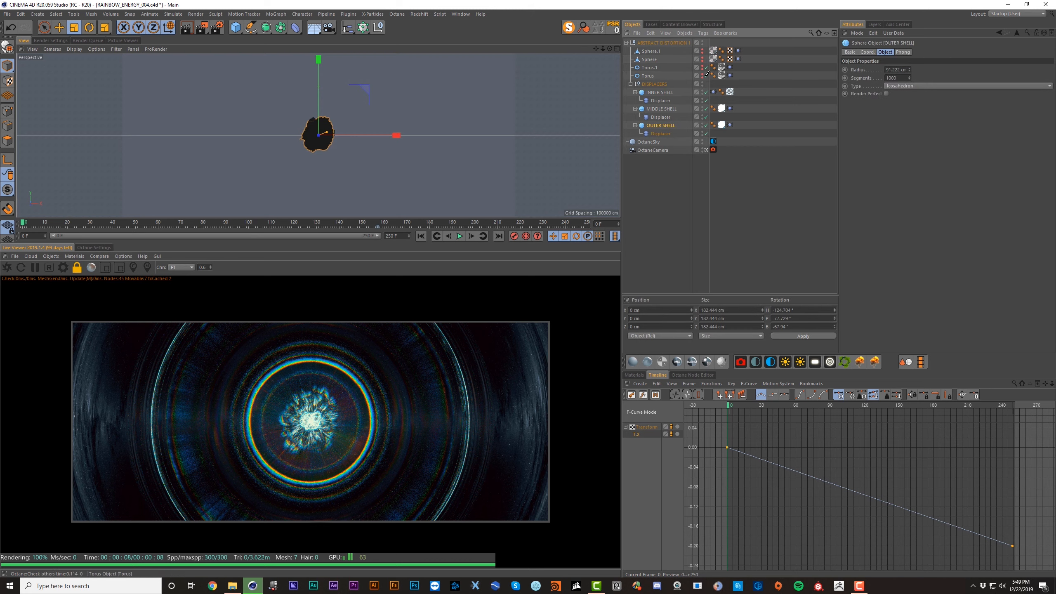
key("Down")
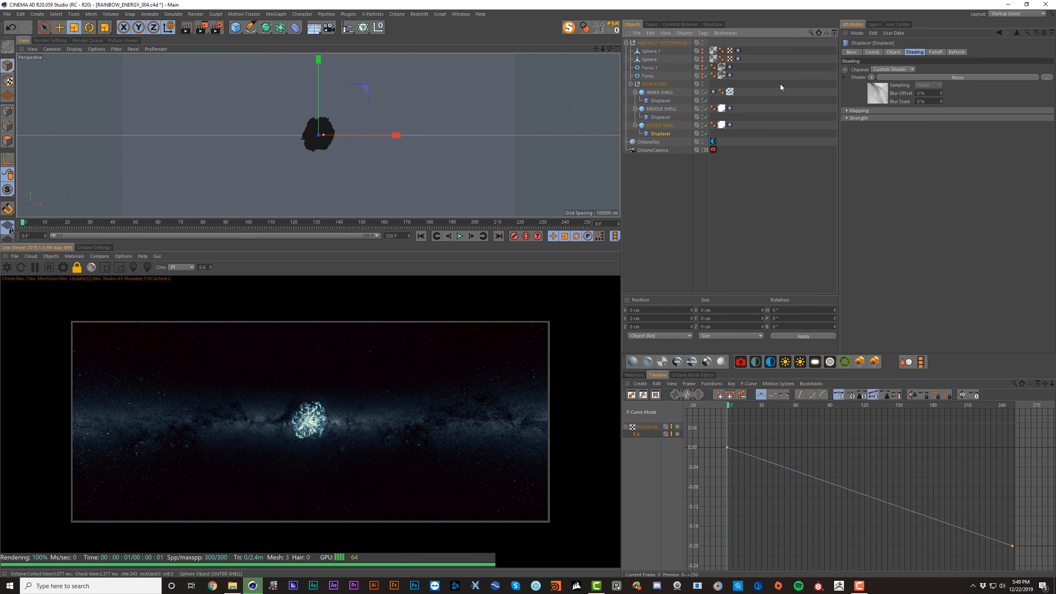
left_click(892, 52)
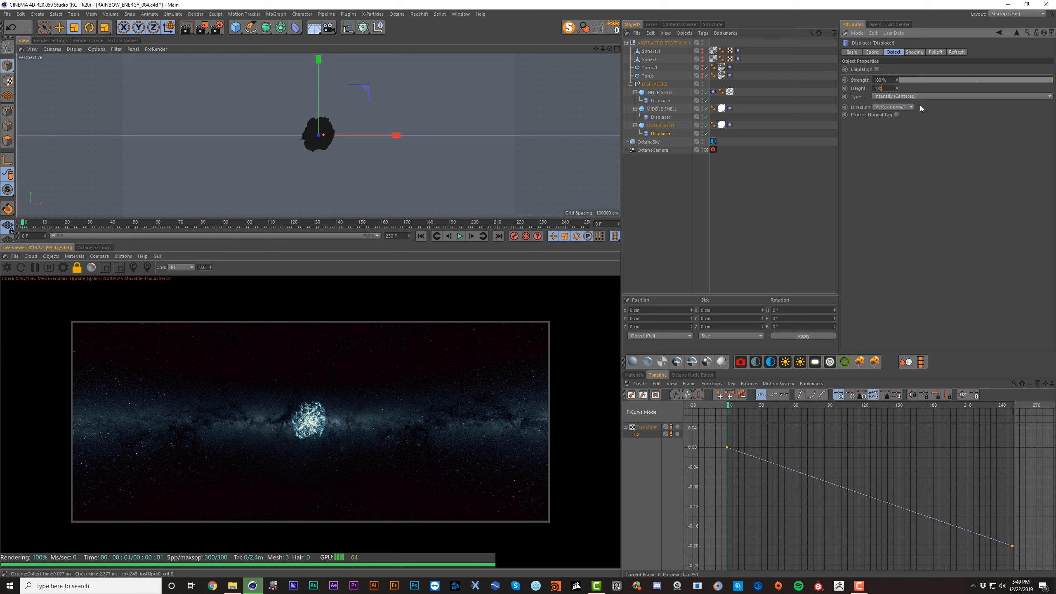
Step: Scale OUTER SHELL up to about 313 cm and show the distortion objects again
key("t")
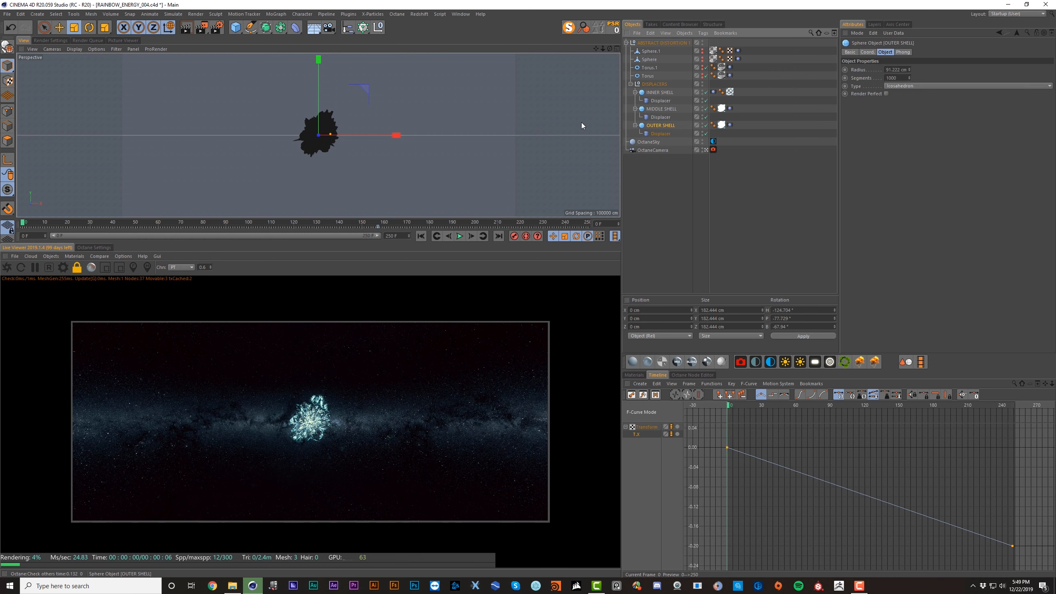
left_click_drag(582, 125, 694, 86)
left_click(702, 75)
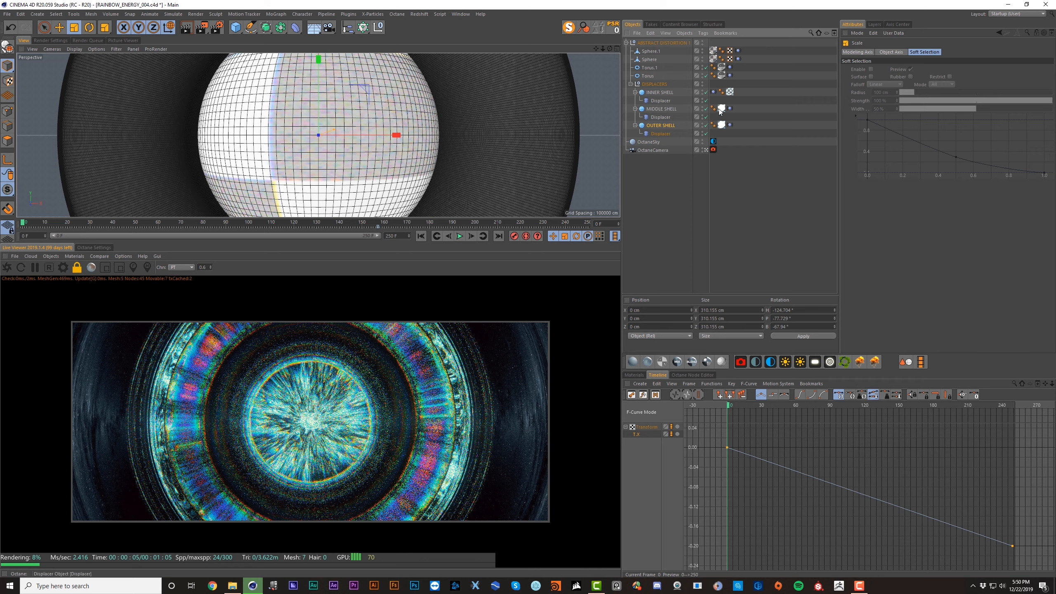
Step: Set the Dirt node's radius to 35 cm in OUTER SHELL's material
left_click(722, 126)
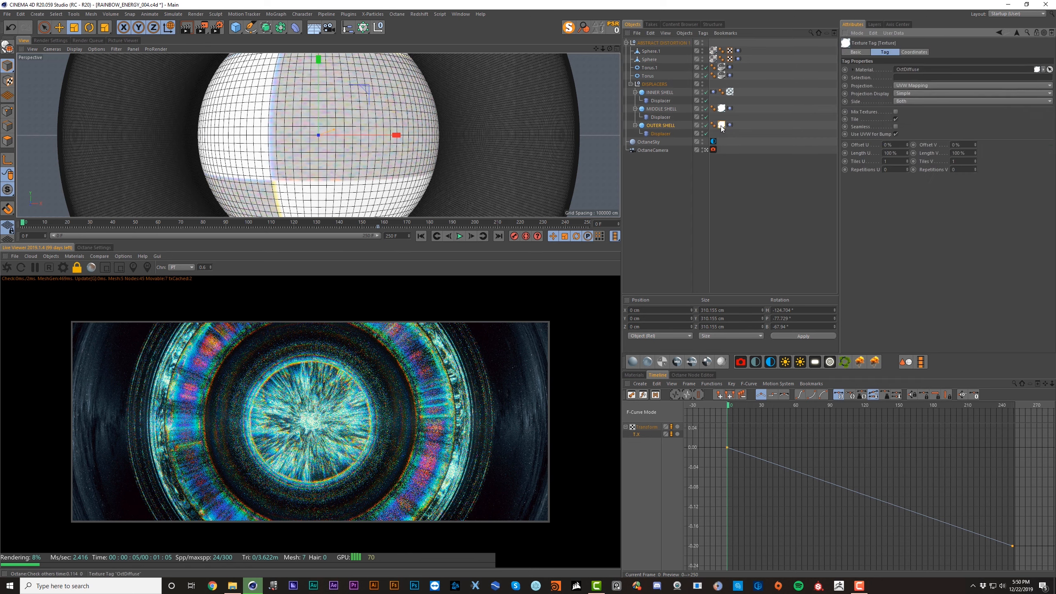
left_click(694, 375)
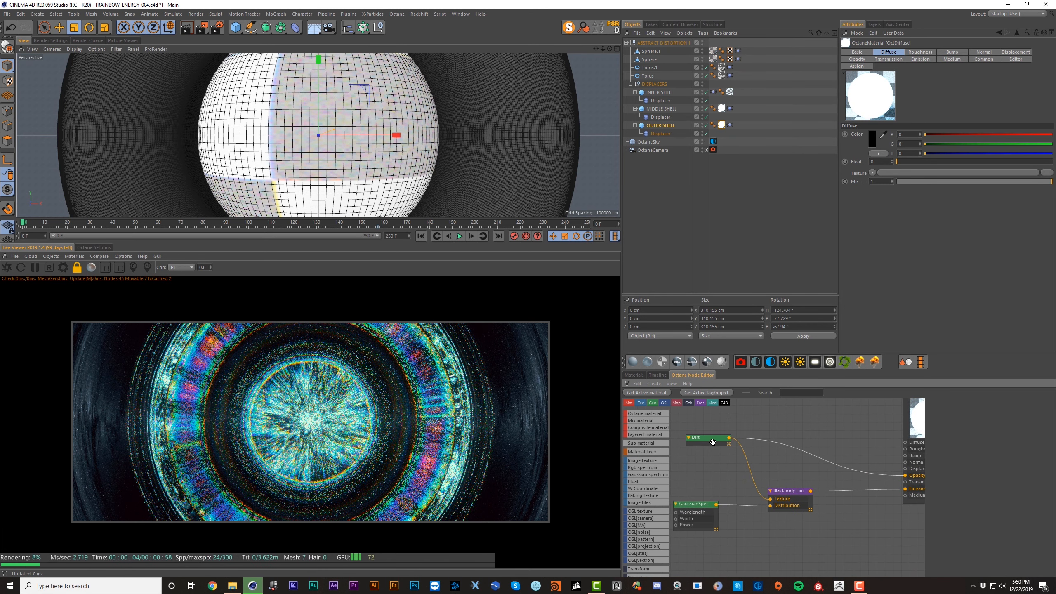
left_click(703, 441)
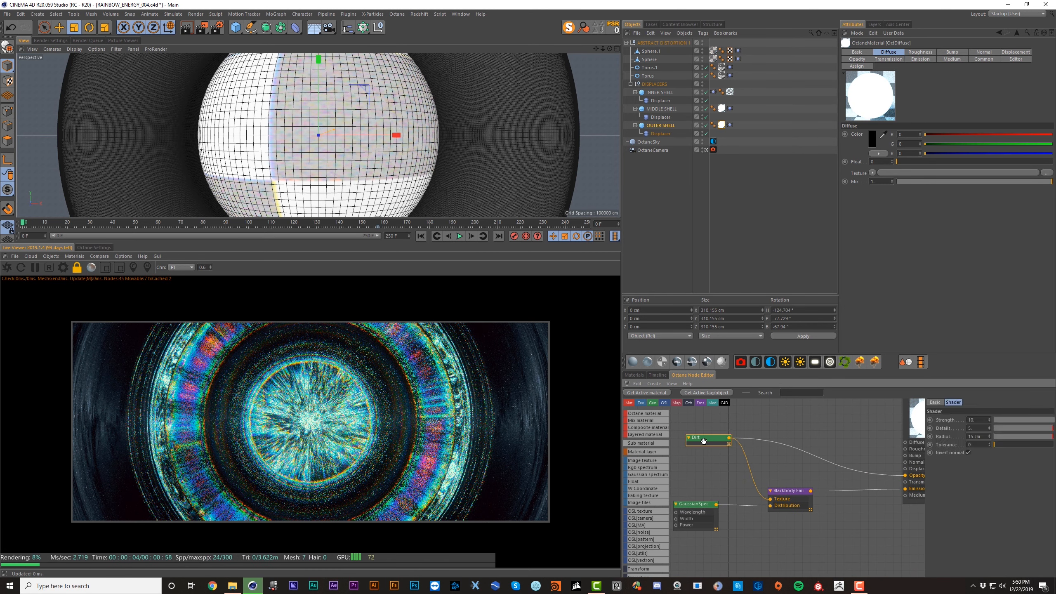
left_click(971, 437)
type("35")
key("Return")
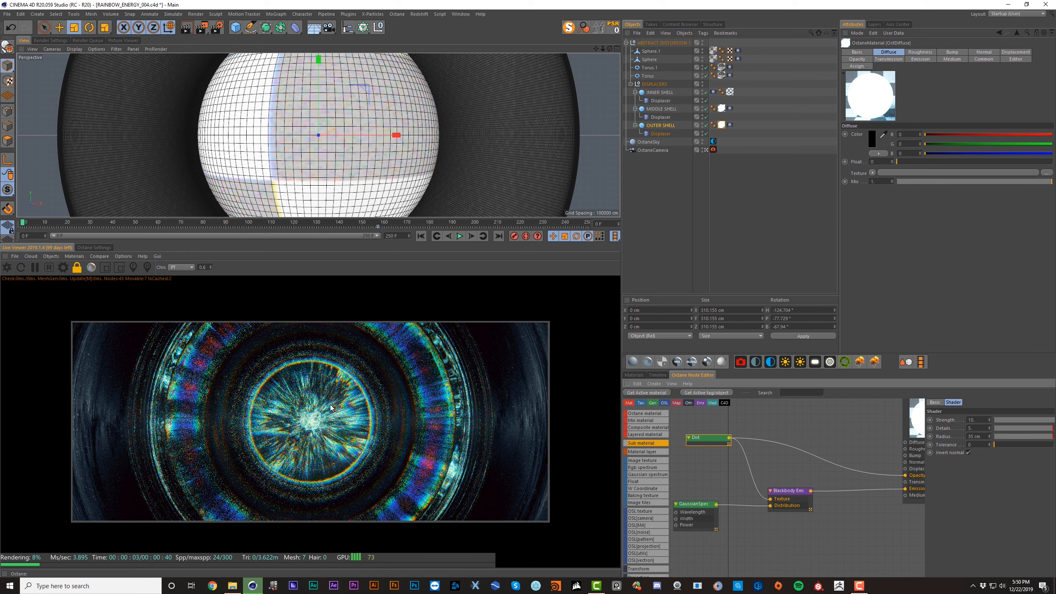
left_click(327, 435)
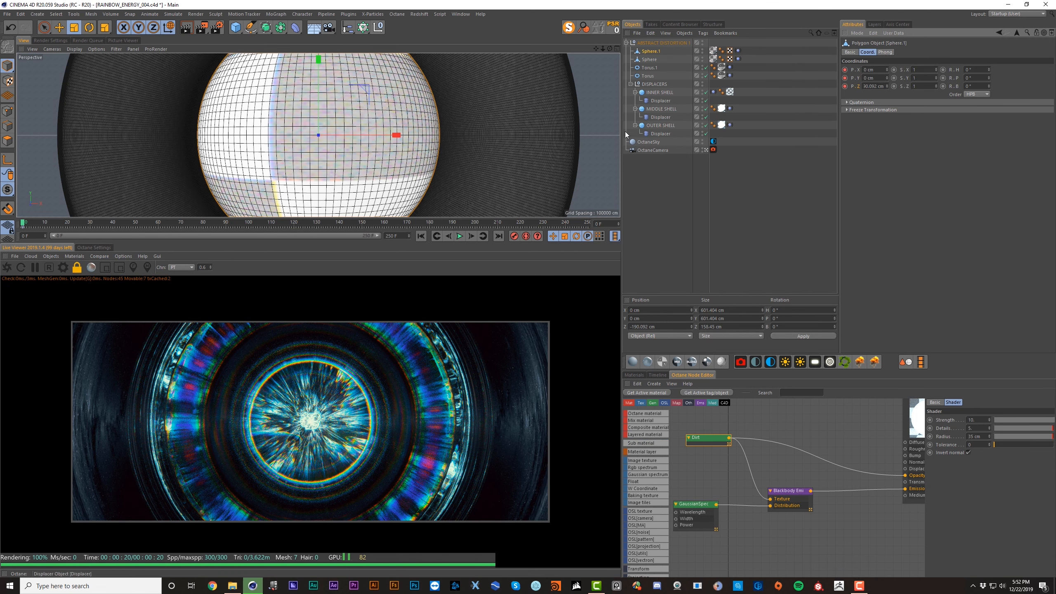
Step: Set the height of INNER SHELL's Displacer to 100 cm
left_click(639, 177)
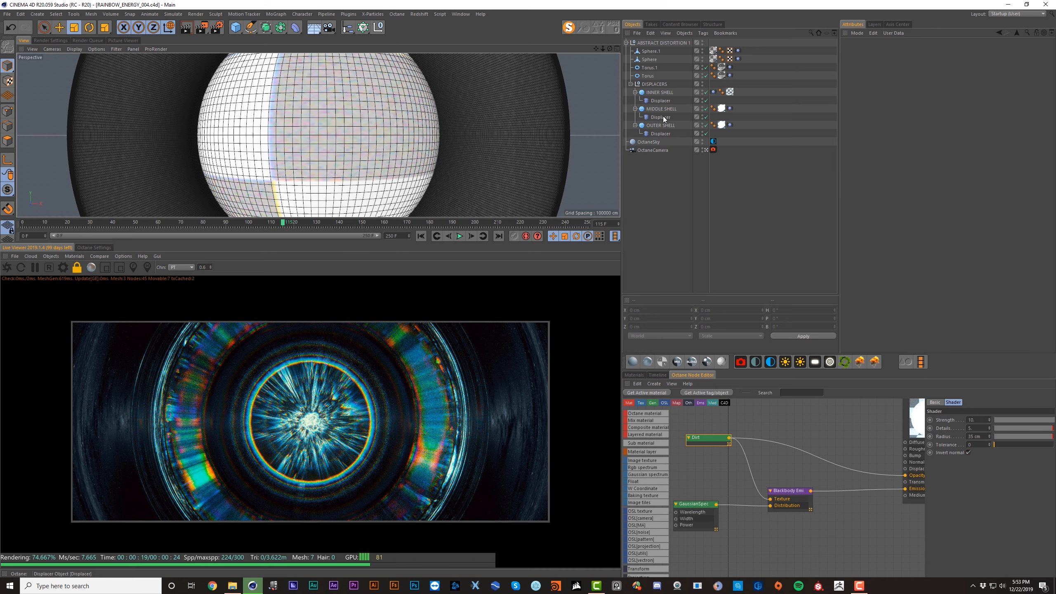
left_click(661, 100)
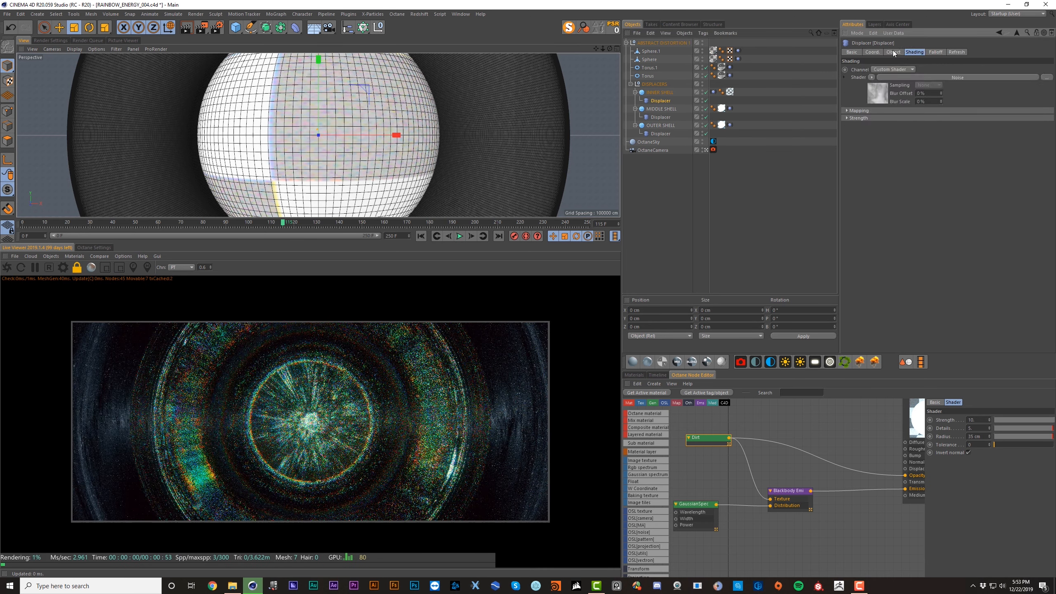
left_click(894, 88)
type("100")
key("Return")
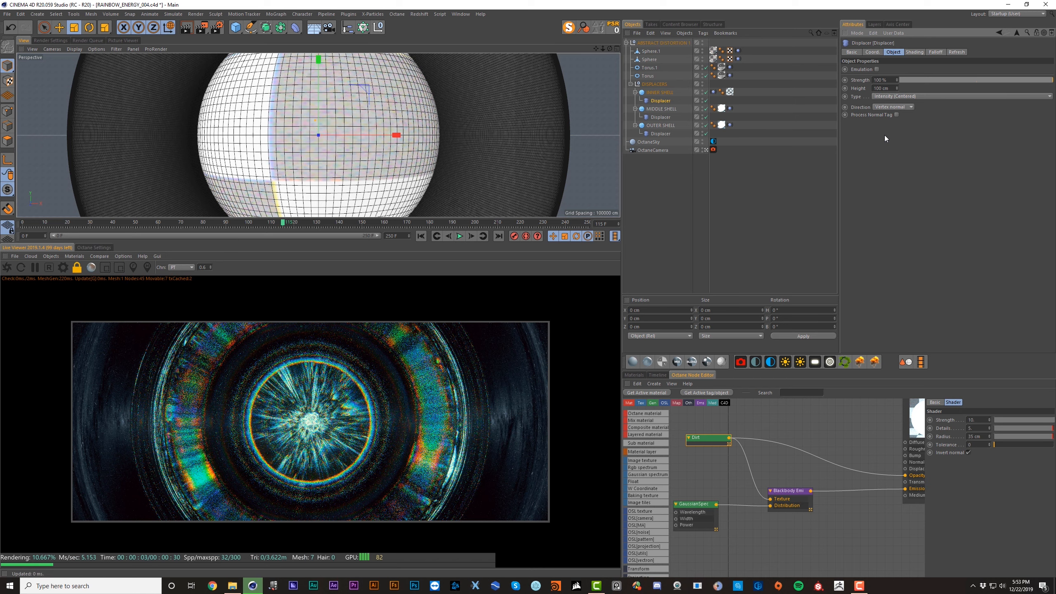
Step: Isolate INNER SHELL, try a Displacer height of 222 cm, and return the height to 100 cm with all objects shown
left_click(702, 53)
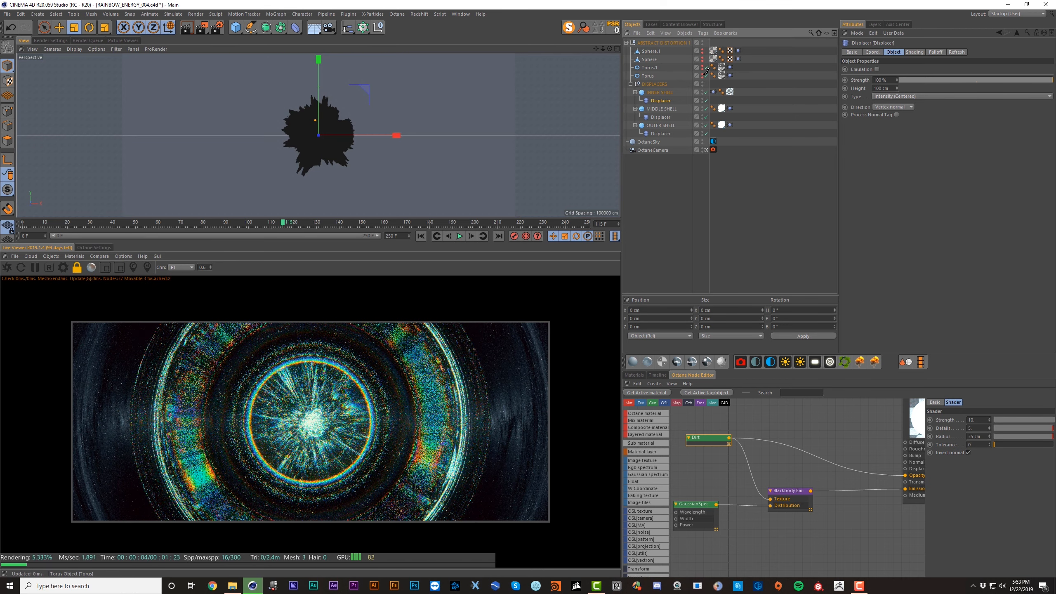
left_click(704, 70)
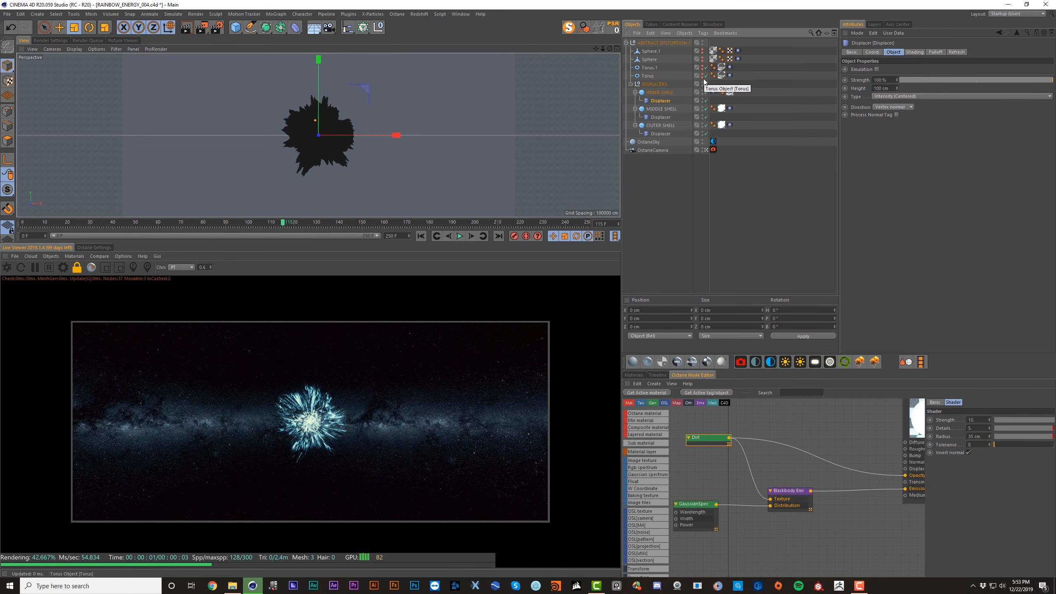
left_click(702, 127)
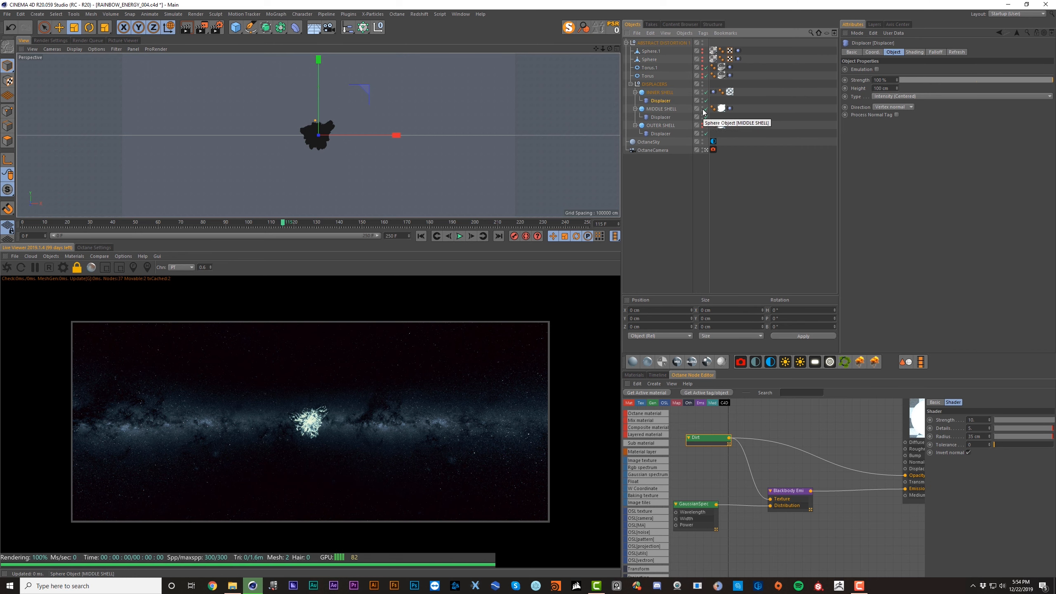
left_click(702, 110)
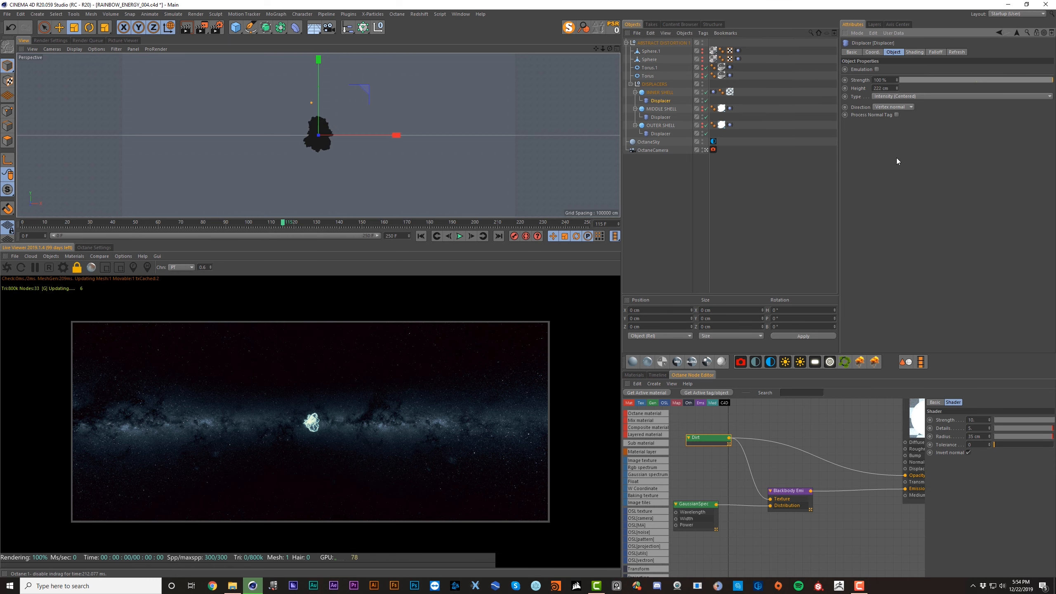
left_click(702, 110)
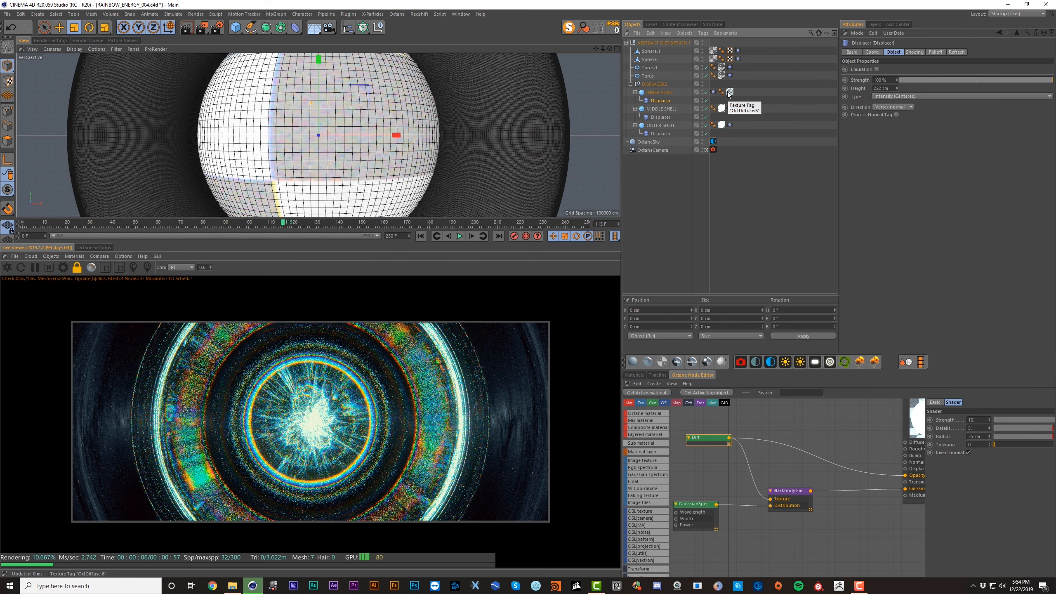
type("100")
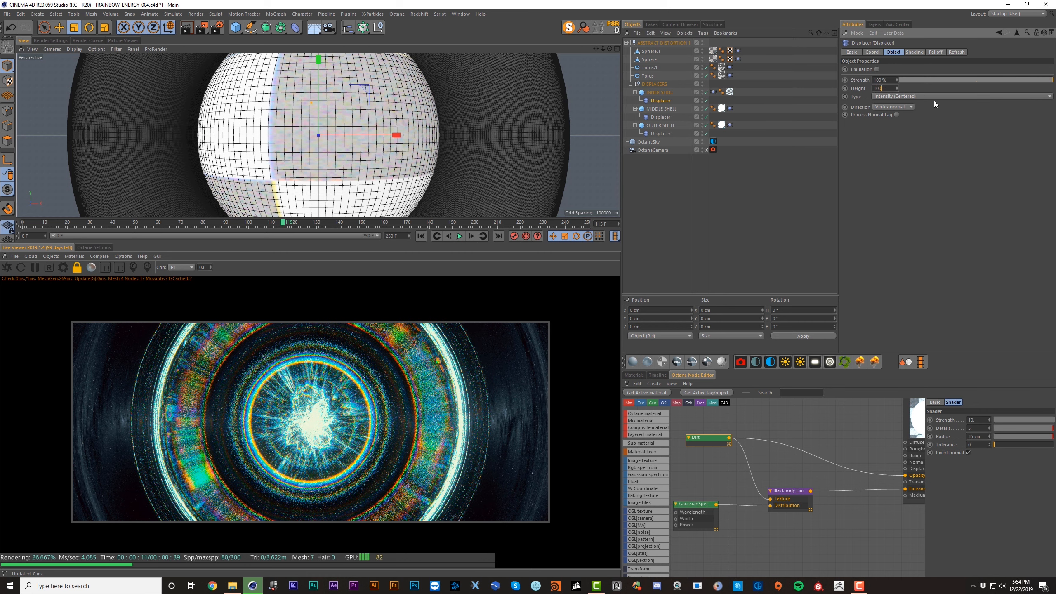
key("Return")
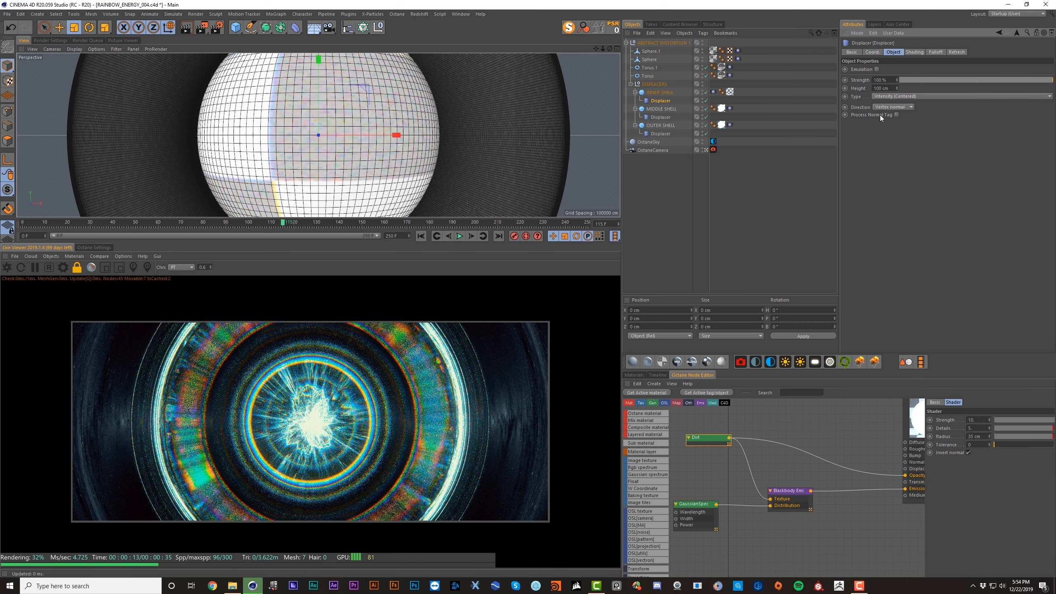
Step: Set the height of MIDDLE SHELL's Displacer to 100 cm
left_click(661, 111)
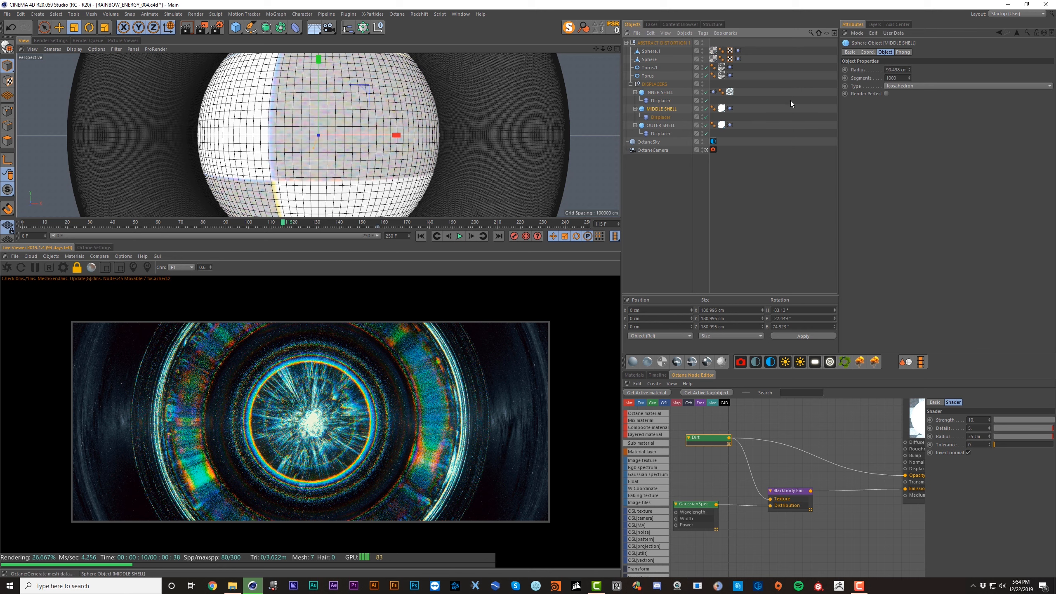
left_click(666, 118)
left_click(878, 88)
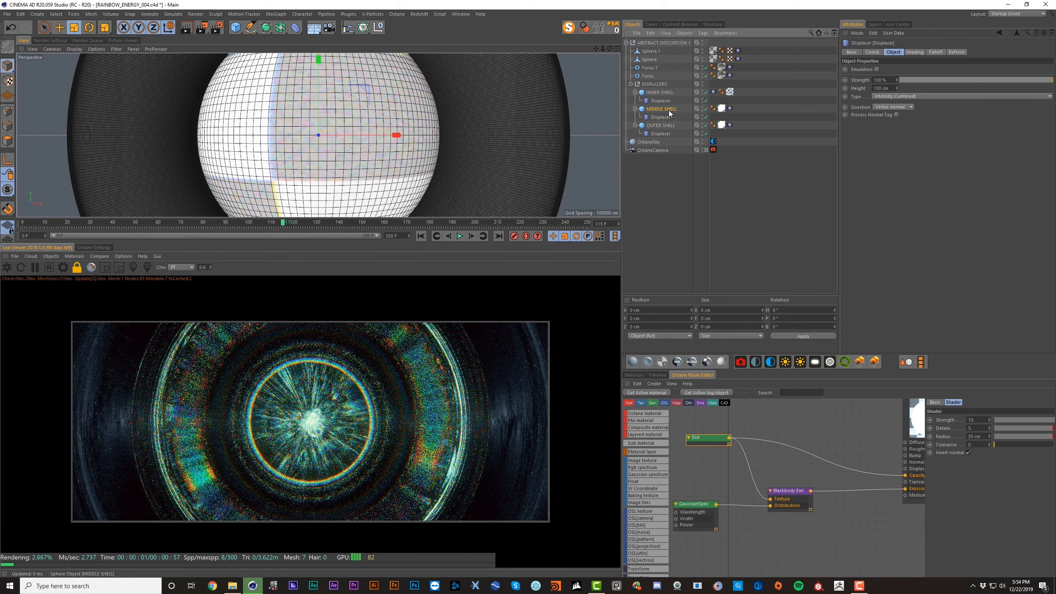
Step: Scale MIDDLE SHELL up to about 276 cm and save the scene with the outer shell shown
key("t")
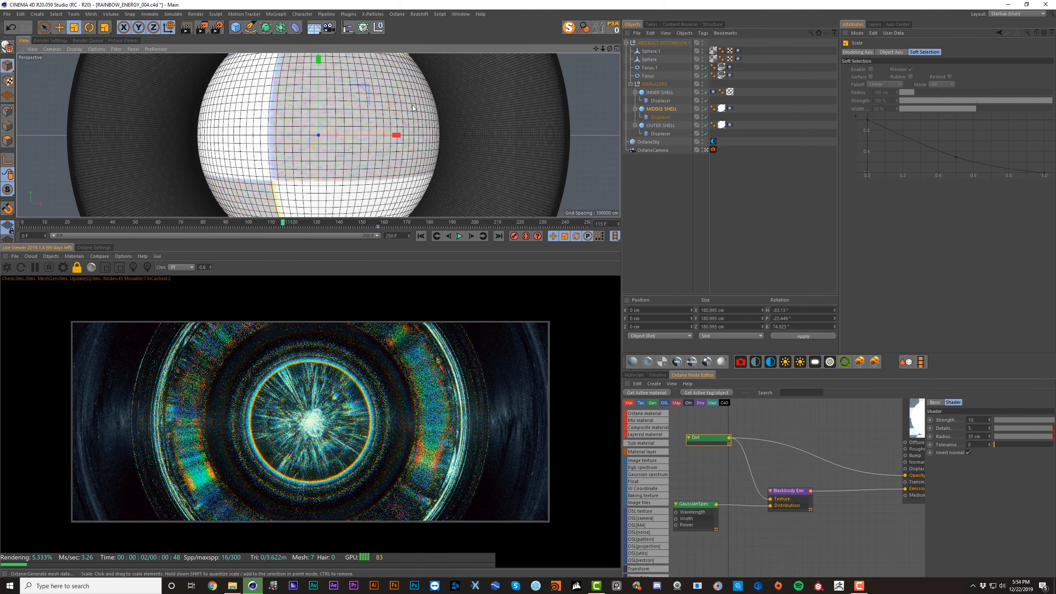
left_click_drag(413, 105, 578, 76)
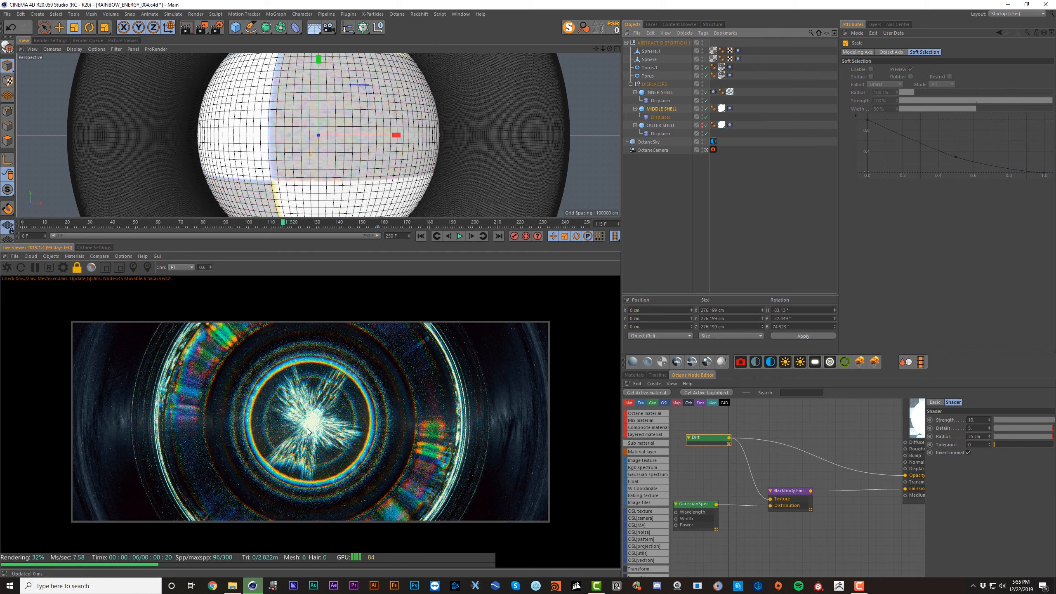
left_click(705, 133)
key("ctrl+s")
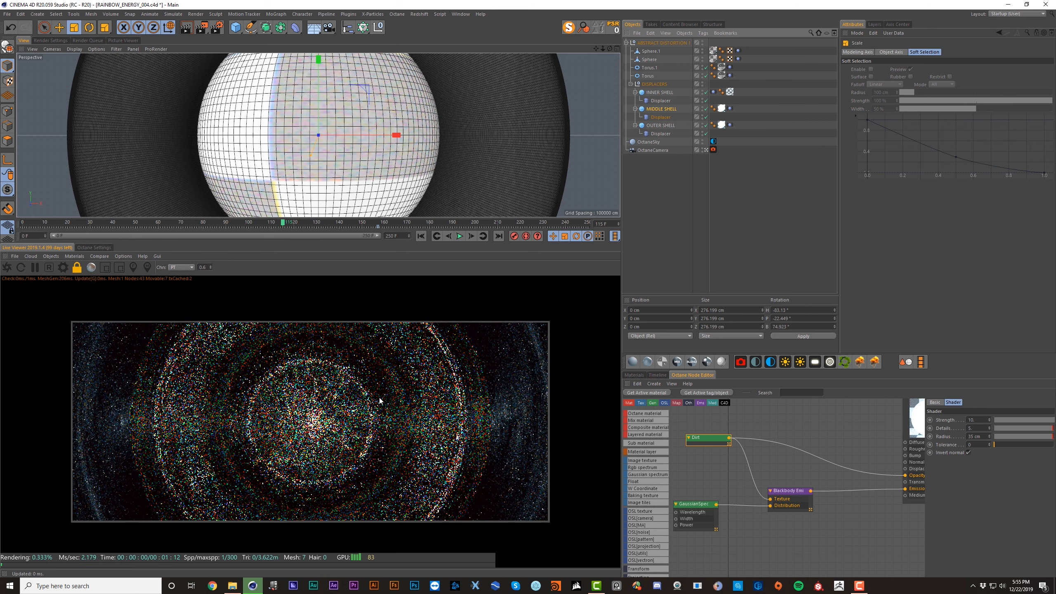
Step: Examine the seed and rotation frequency settings of the shells' Vibrate tags
left_click(714, 92)
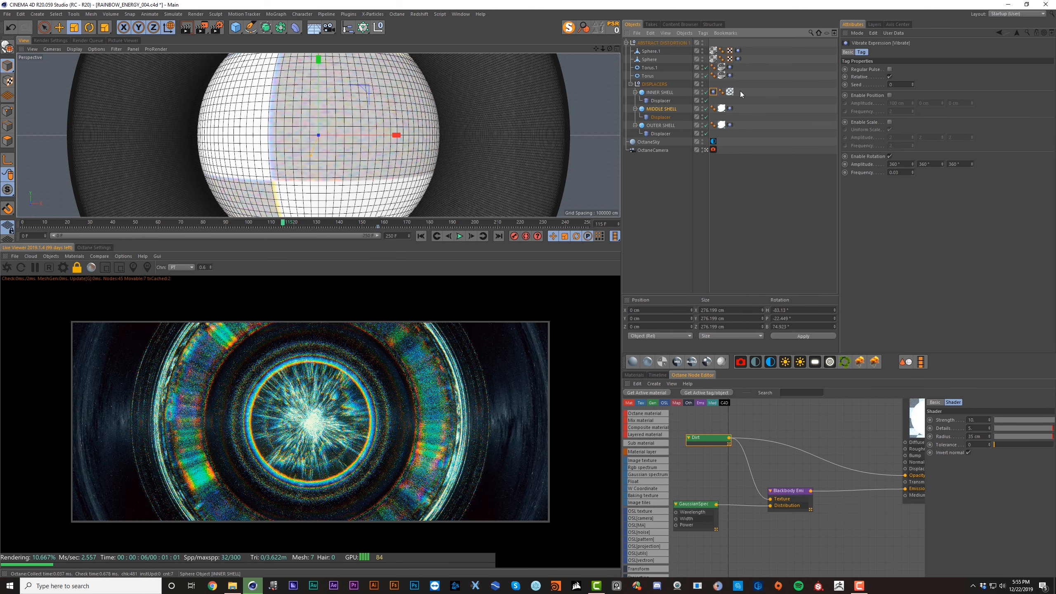
left_click(730, 108)
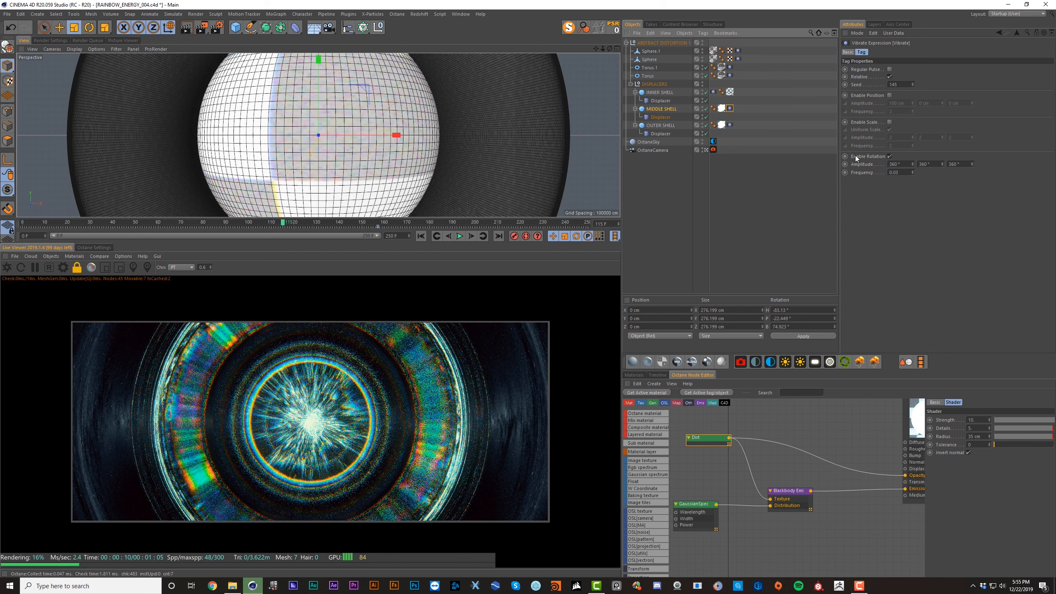
left_click(661, 195)
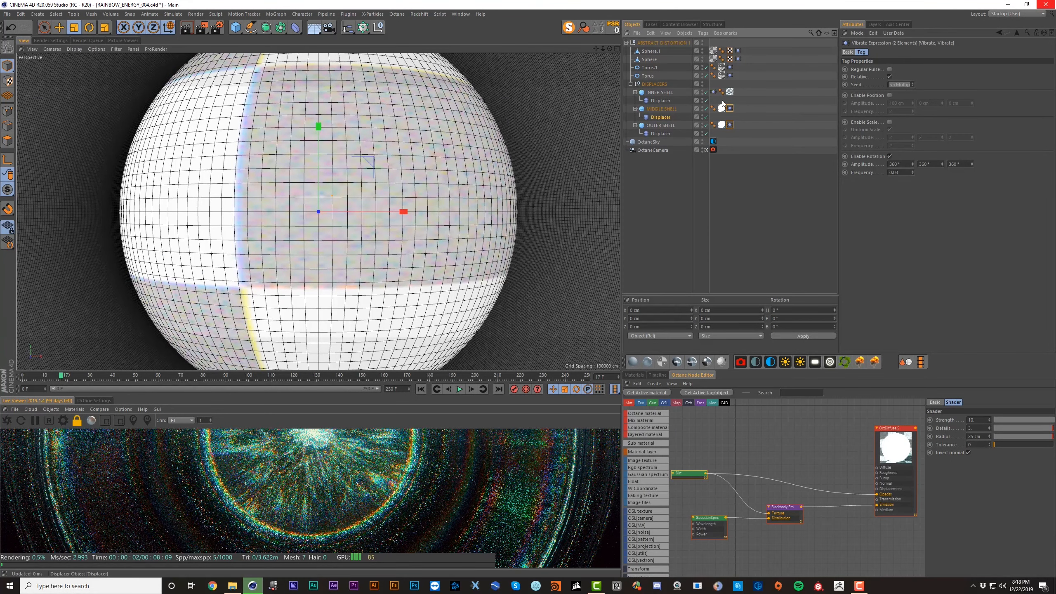
left_click(895, 172)
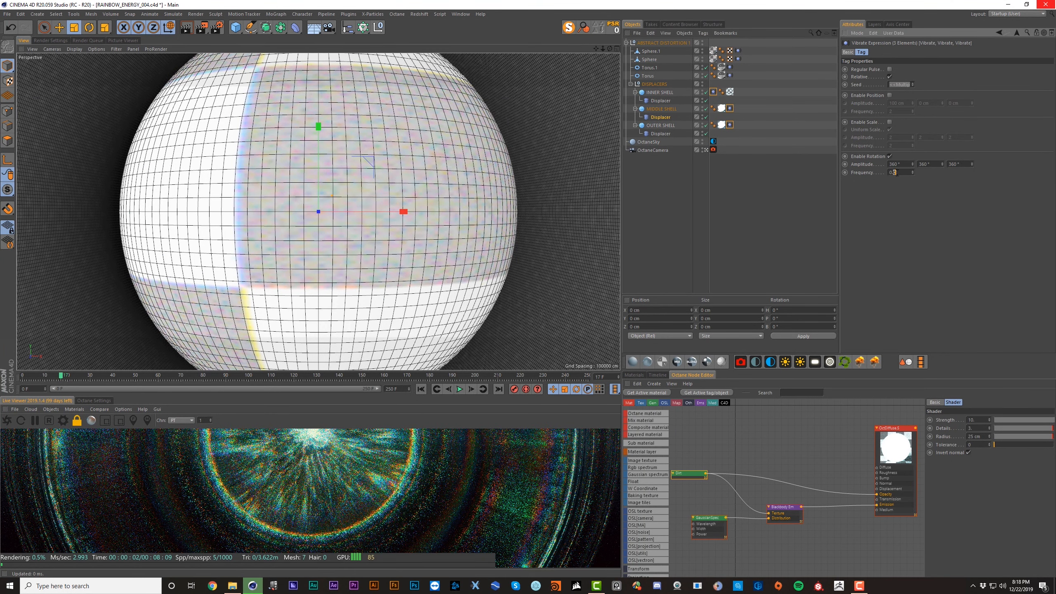
left_click(653, 179)
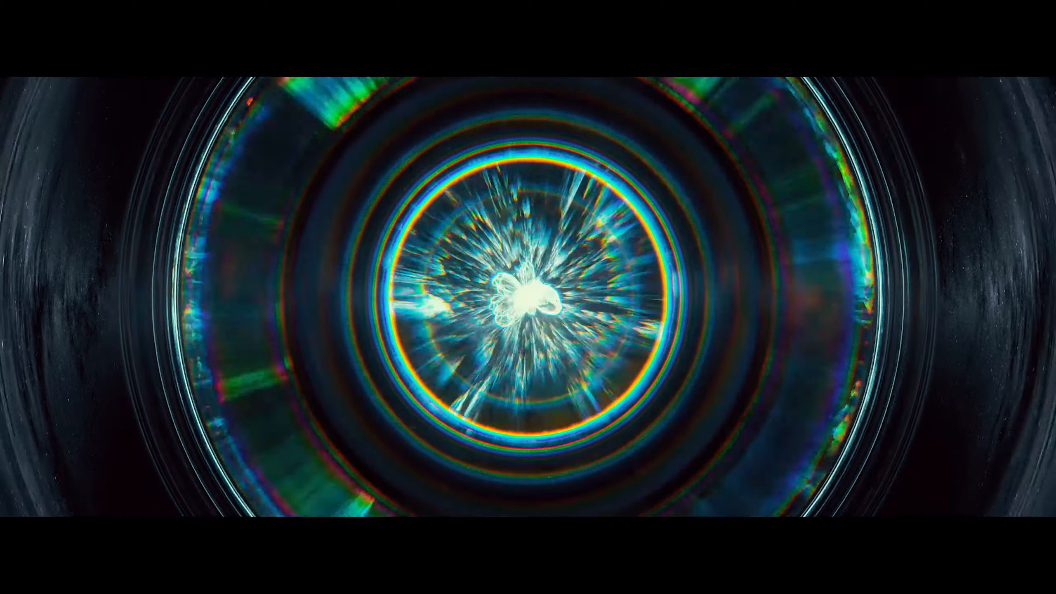
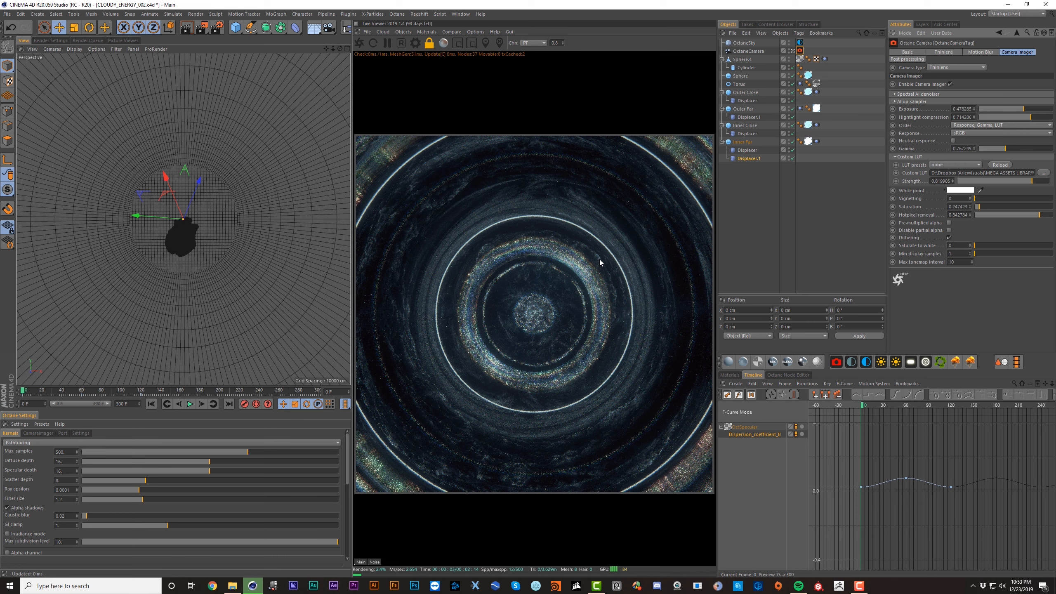
Step: Try a camera imager saturation of about 1.58 in the CLOUDY_ENERGY_002 scene and undo the change
left_click_drag(978, 206, 1007, 211)
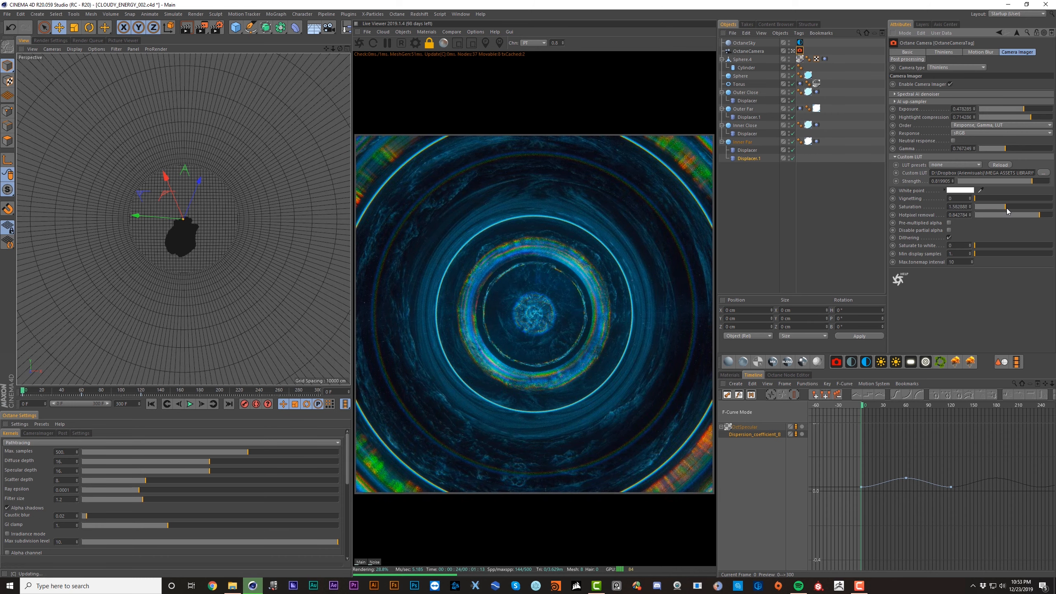
key("ctrl+z")
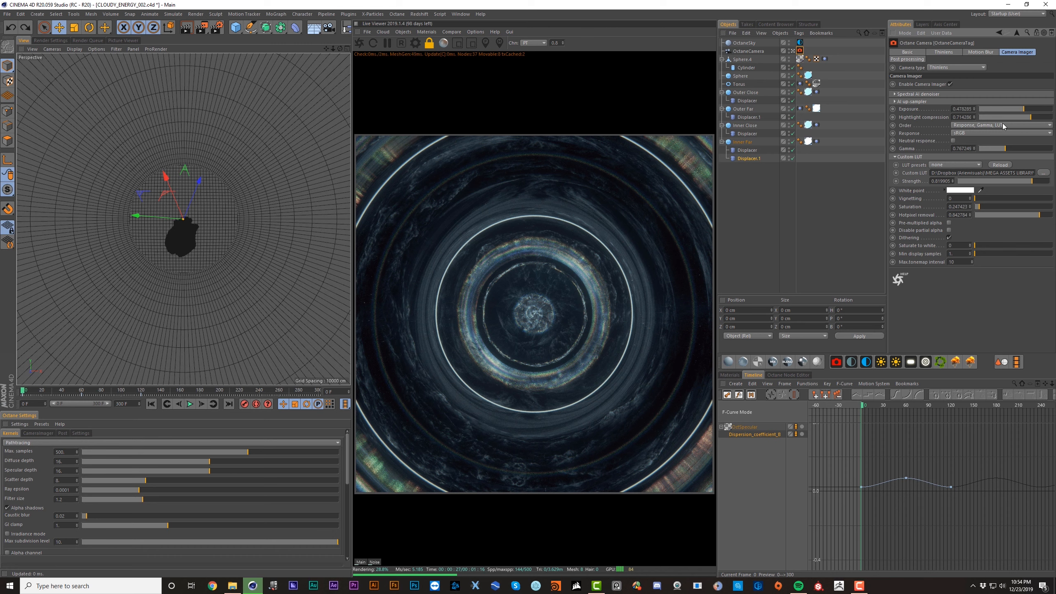
Step: Try a camera imager exposure of about 0.82 and a gamma of about 0.54, and undo both changes
left_click_drag(1028, 112, 1031, 113)
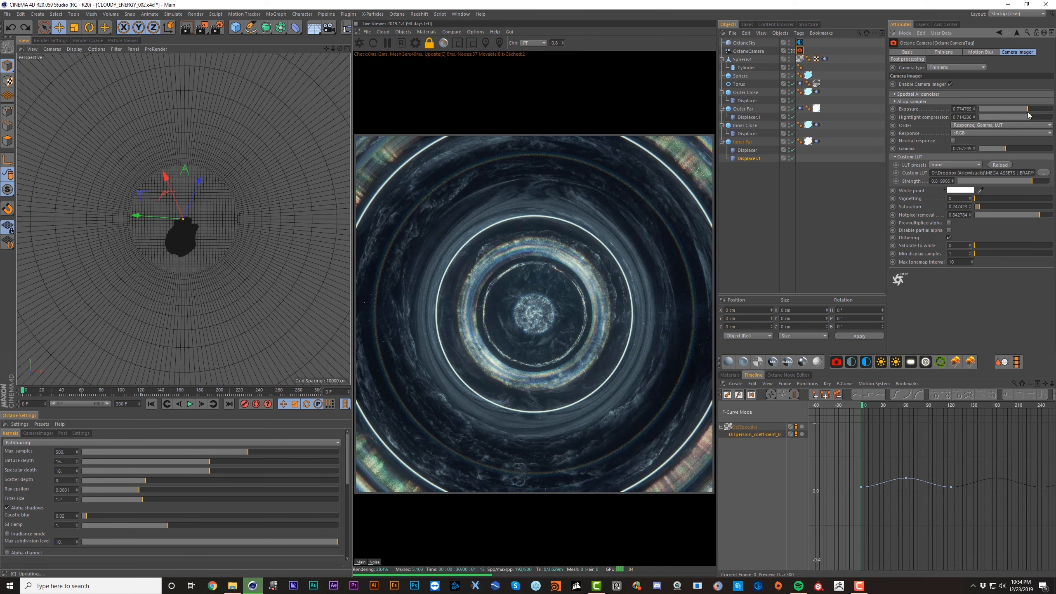
left_click_drag(1002, 150, 1001, 151)
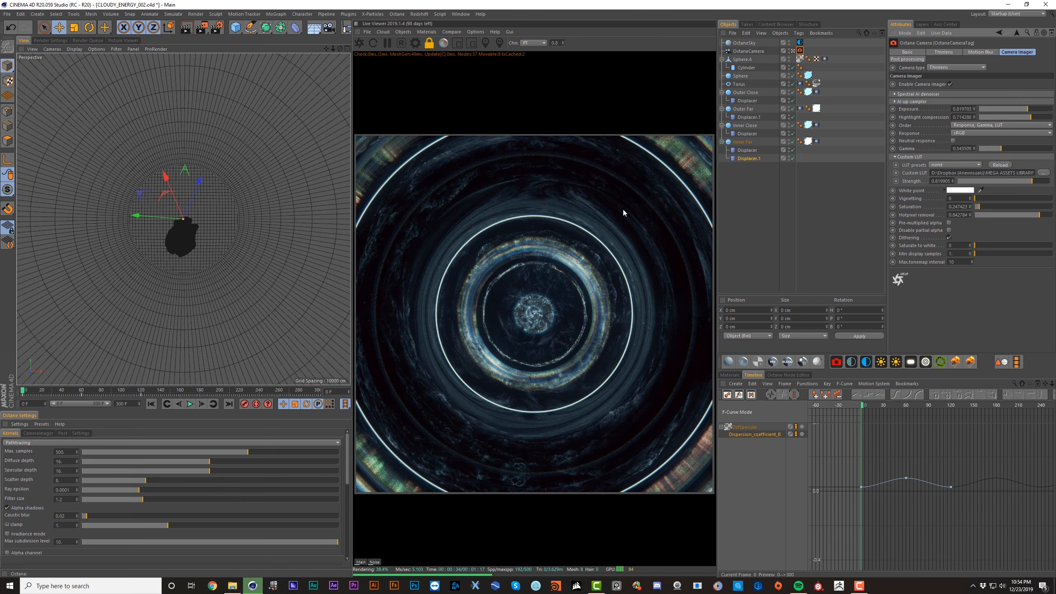
key("ctrl+z")
key("ctrl+z")
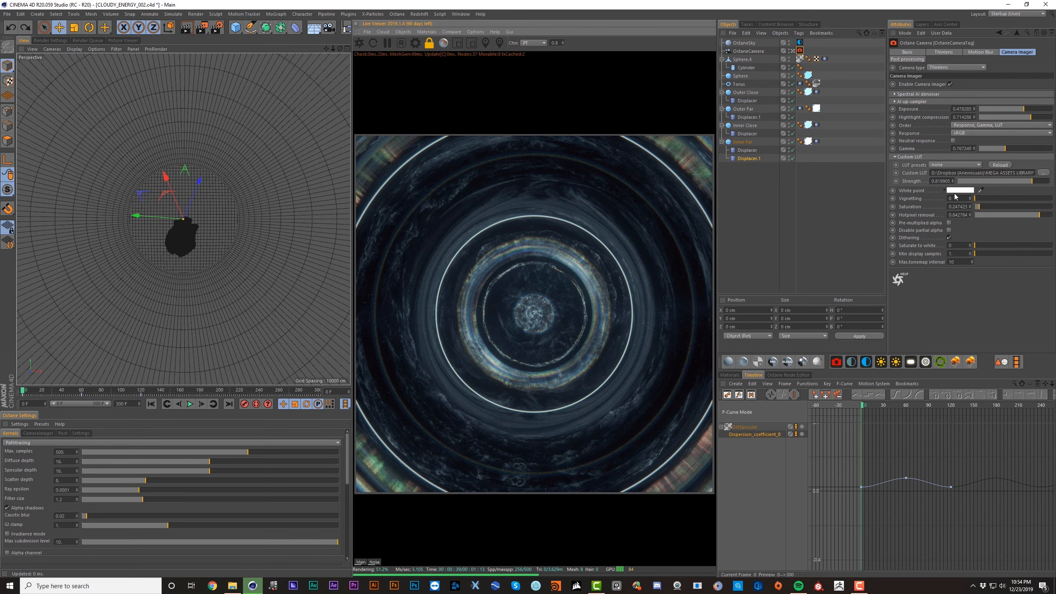
Step: Recolour the camera imager white point to a saturated yellow-green, and change it to violet with a hue of 266°
left_click(957, 192)
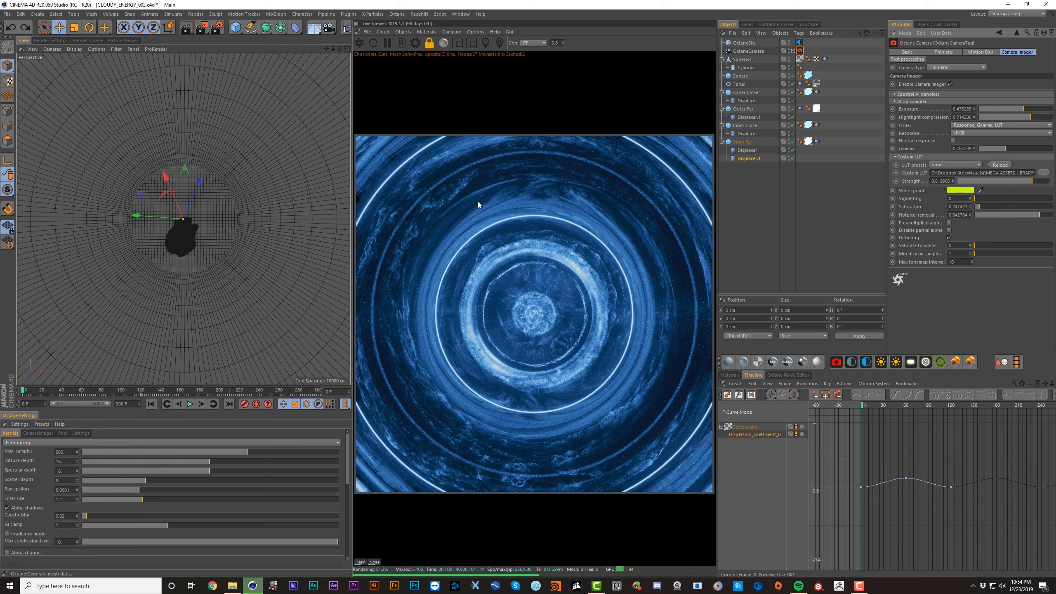
left_click(960, 191)
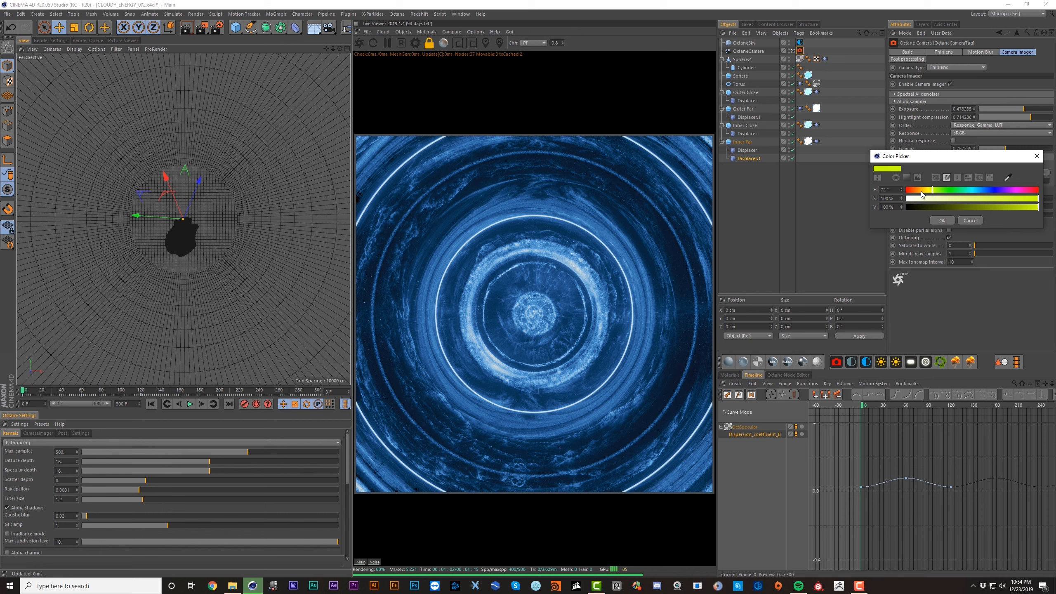
left_click(1004, 191)
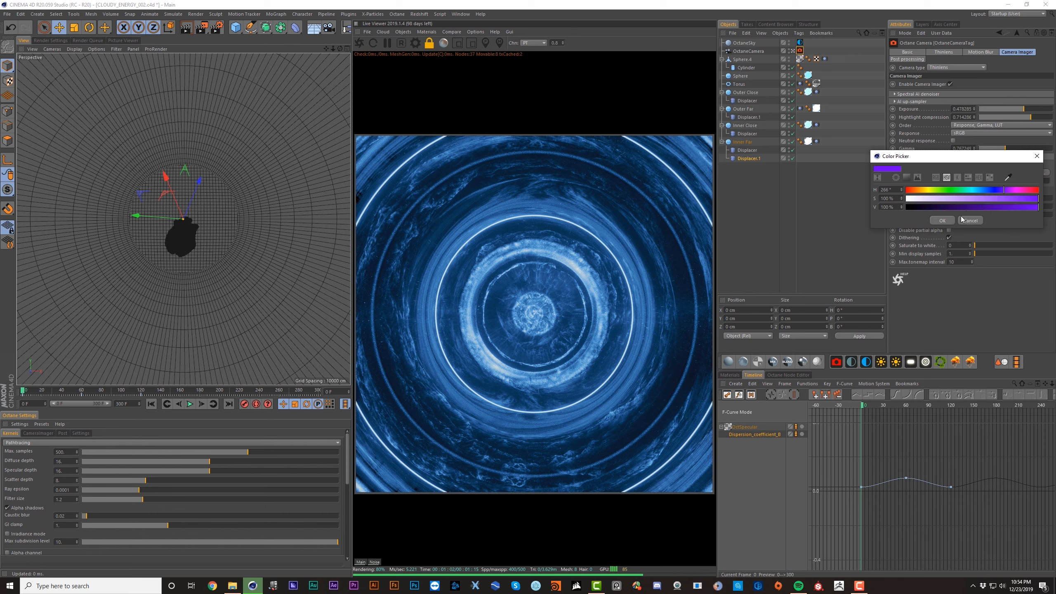
left_click(943, 220)
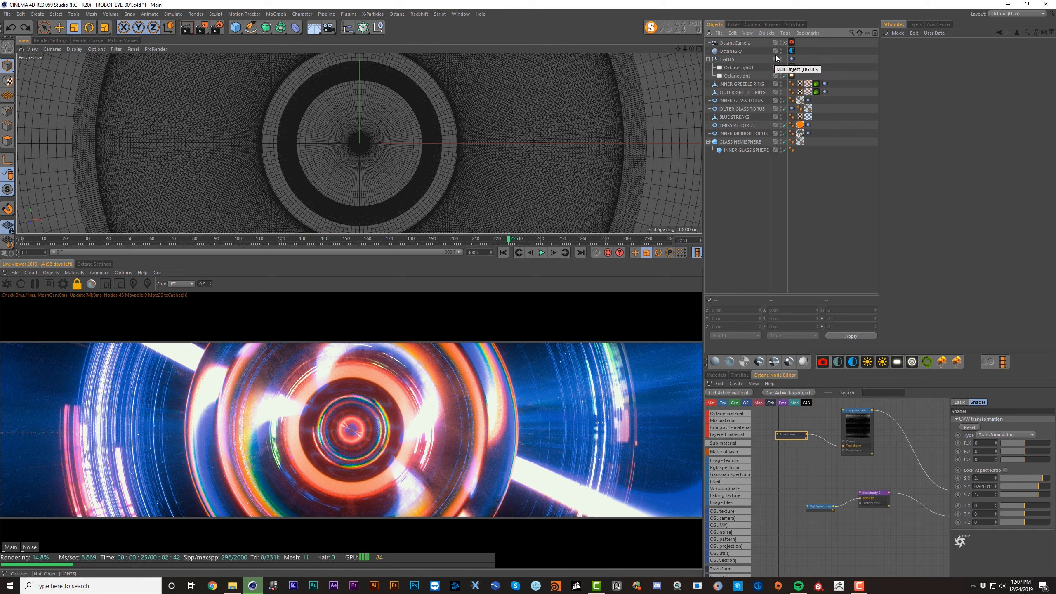
Step: In the ROBOT_EYE_001 scene, hide every object except the star sky and go to frame 0
left_click(781, 53)
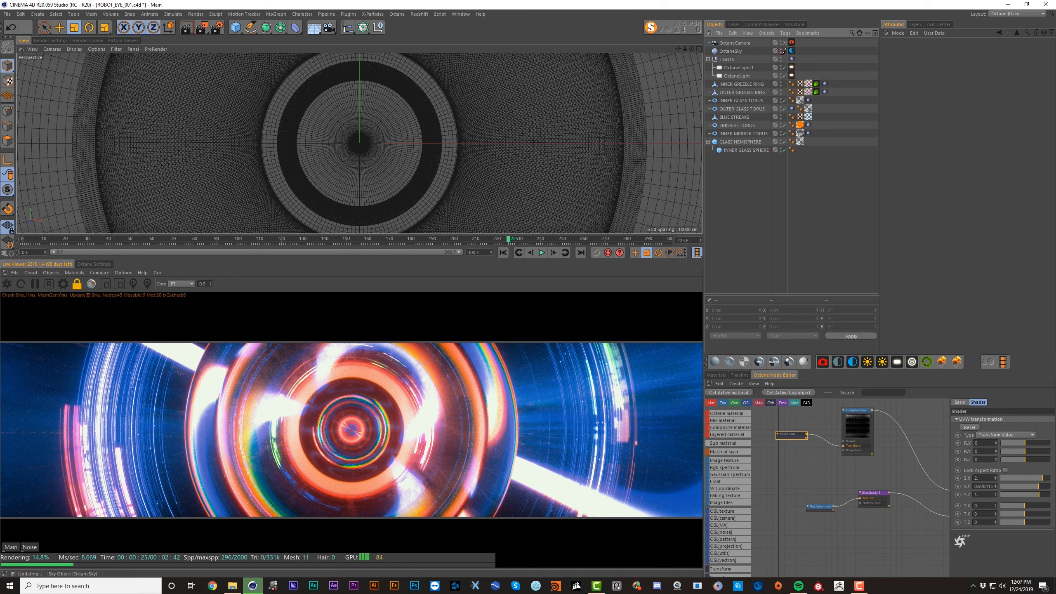
left_click_drag(785, 153, 781, 53)
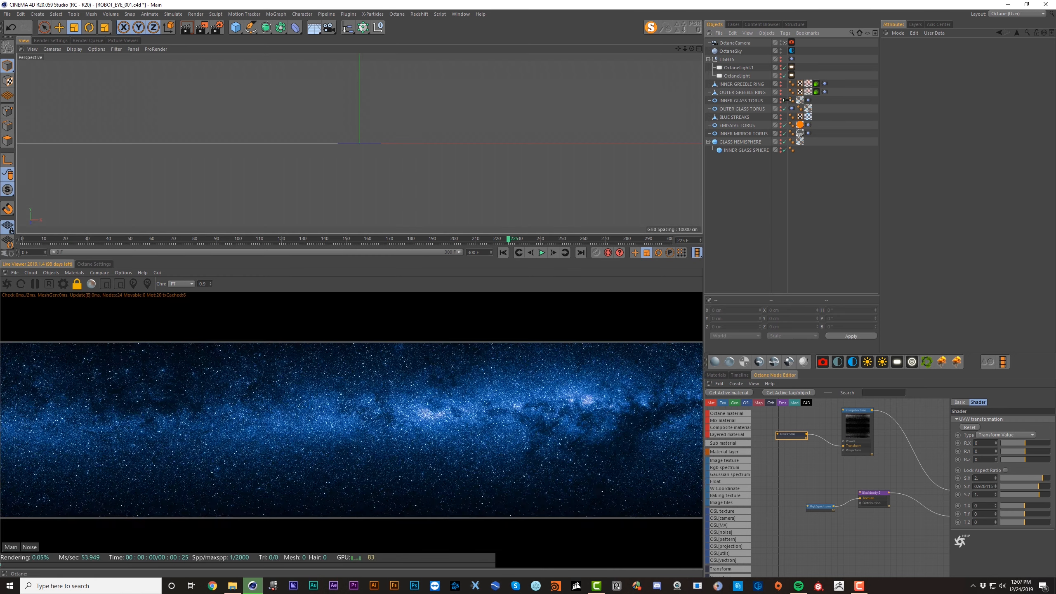
left_click_drag(514, 239, 23, 239)
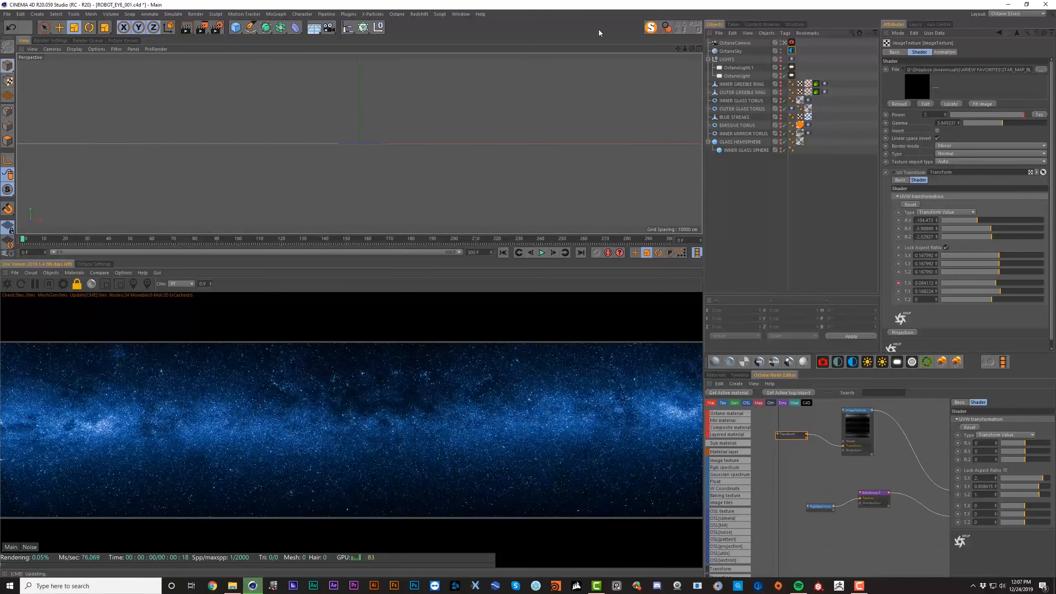
Step: Show only the BLUE STREAKS object and open its material in an enlarged node editor
left_click(779, 120)
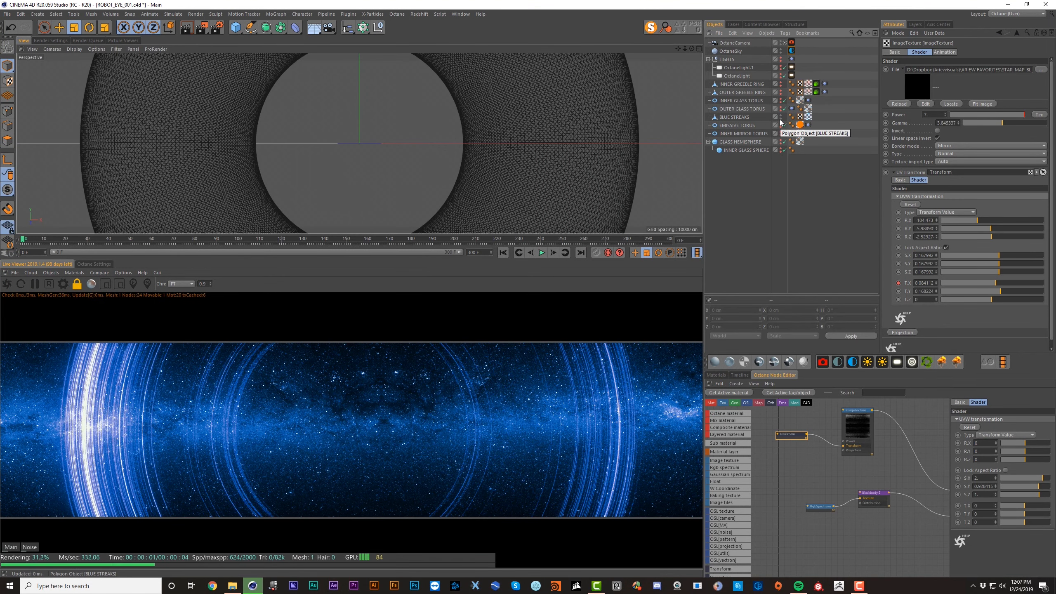
double_click(808, 117)
left_click(737, 393)
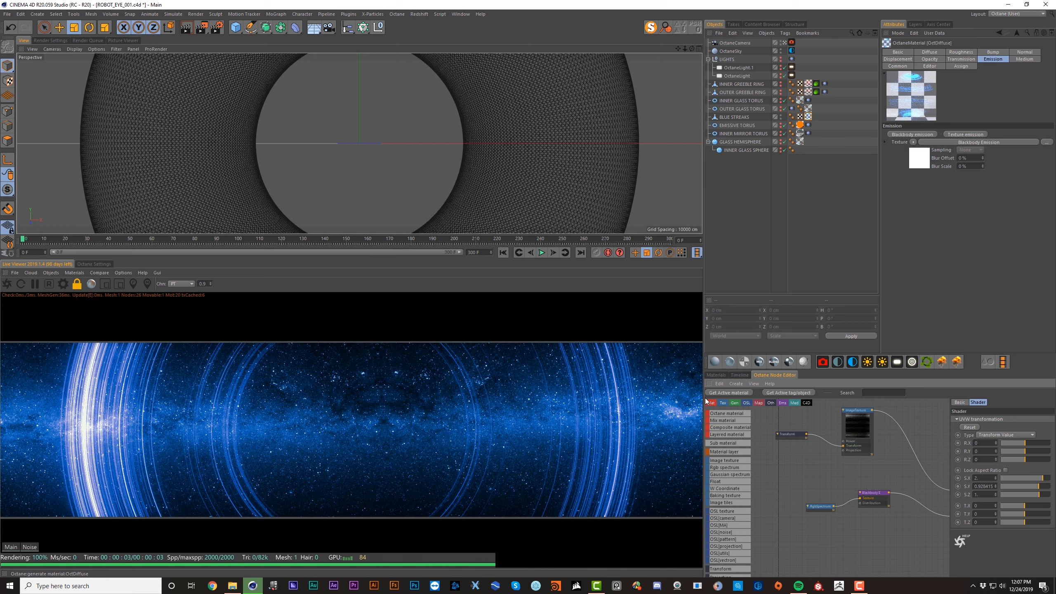
left_click_drag(702, 396, 519, 396)
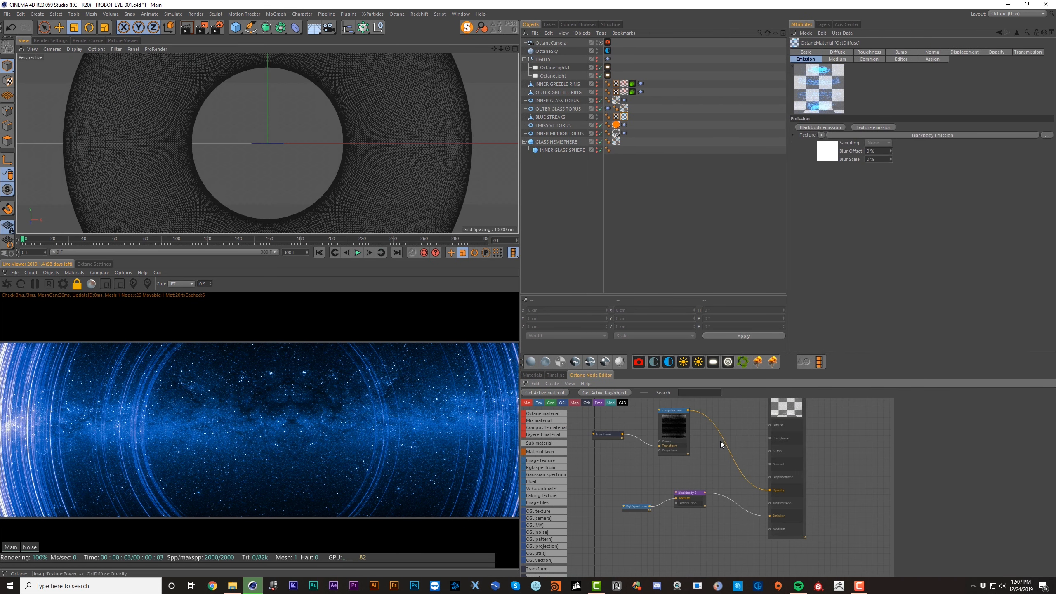
Step: Inspect the material's blackbody emission node, try disconnecting the image texture from opacity, and undo the disconnection
left_click(700, 511)
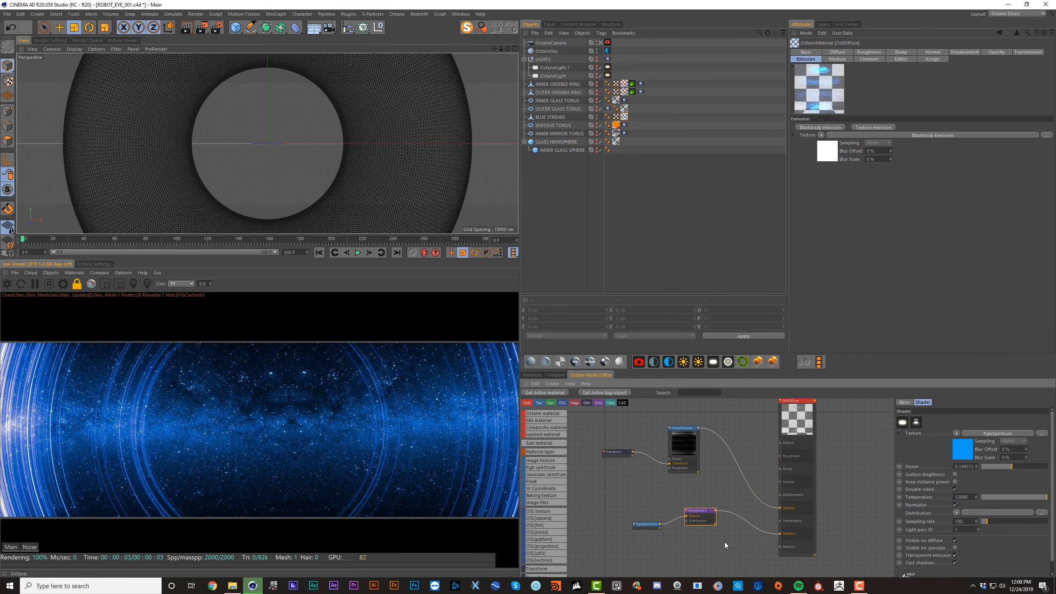
left_click(655, 526)
left_click(696, 518)
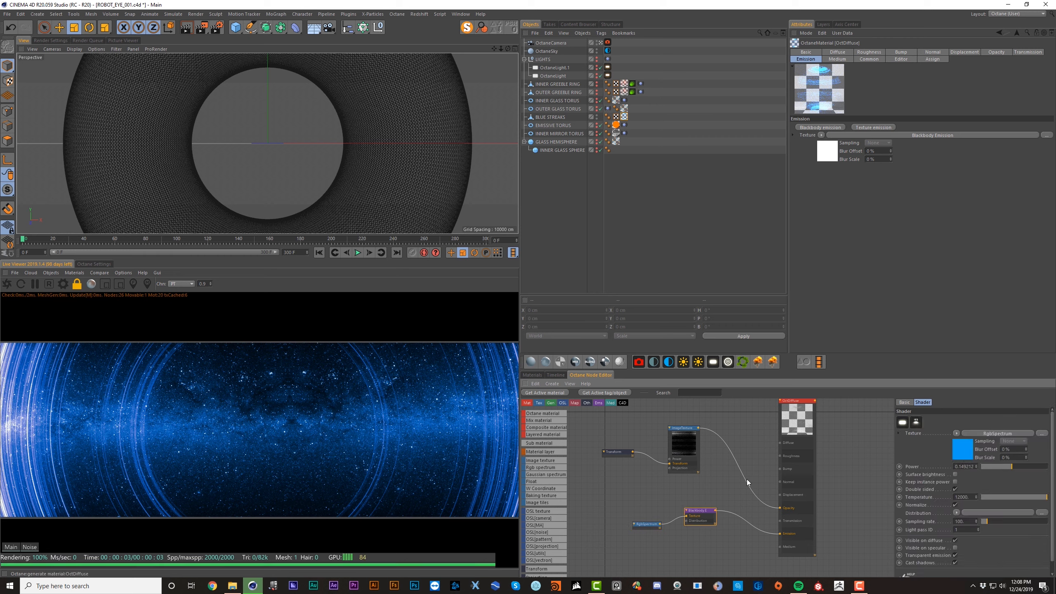
key("ctrl+z")
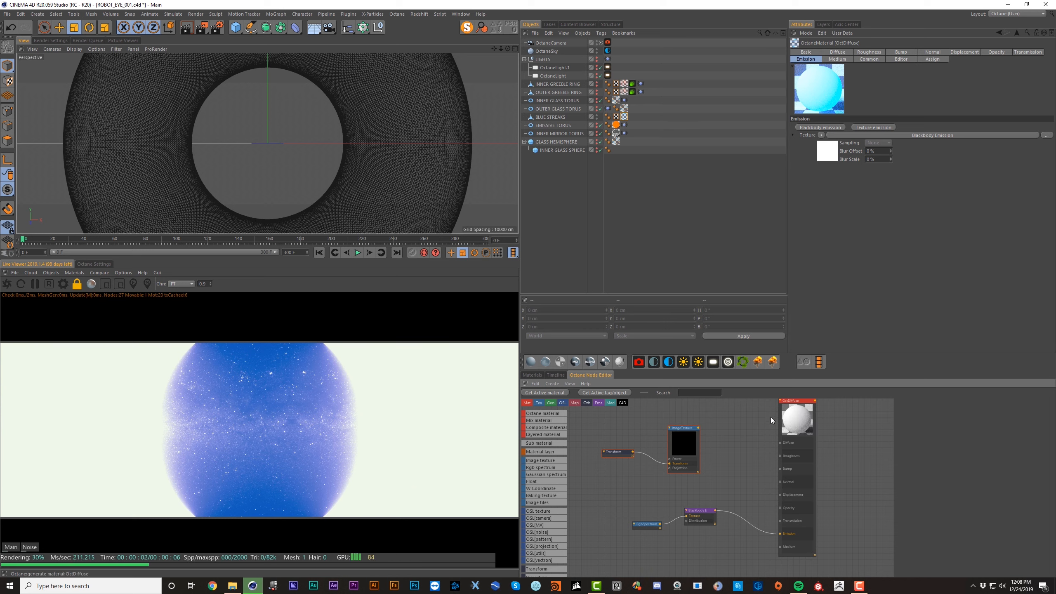
left_click_drag(747, 475, 779, 512)
Step: Examine the opacity texture dot_streaks3.jpg in the image viewer, zooming in on the streaks, and close it
left_click(683, 440)
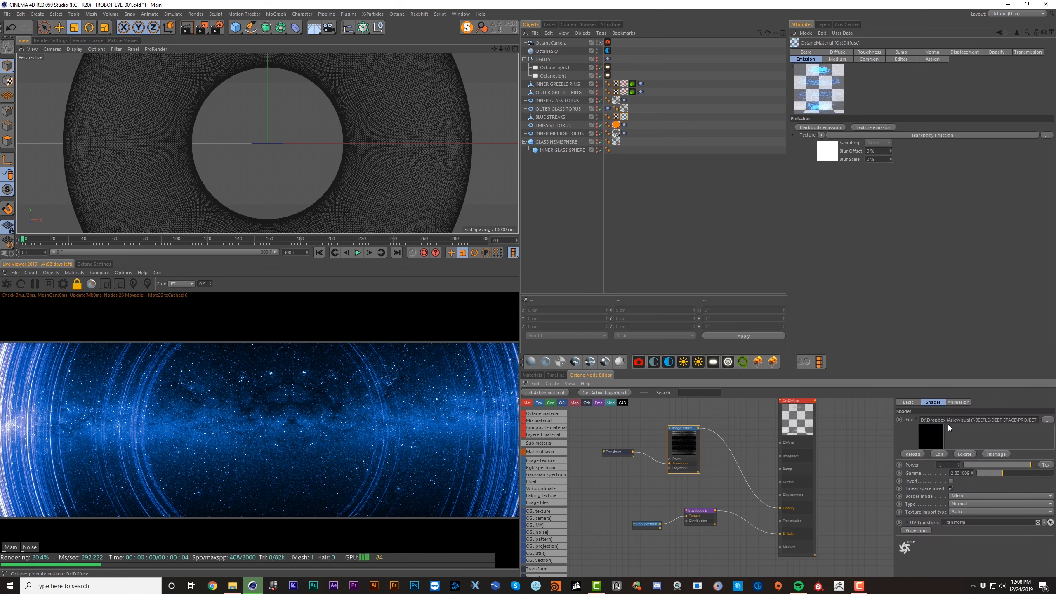
left_click(938, 454)
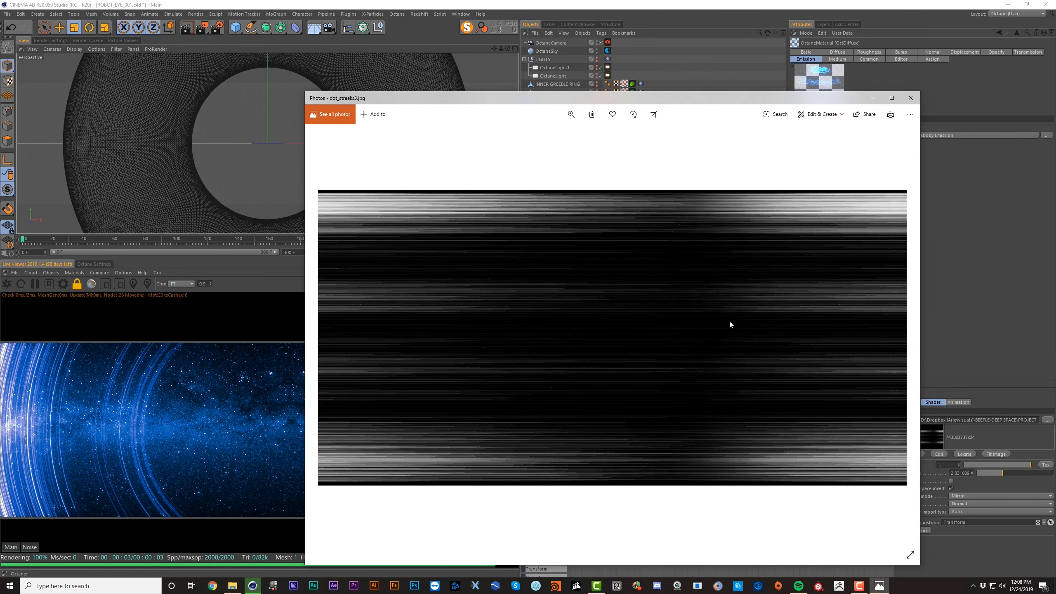
scroll(730, 319, "up", 3)
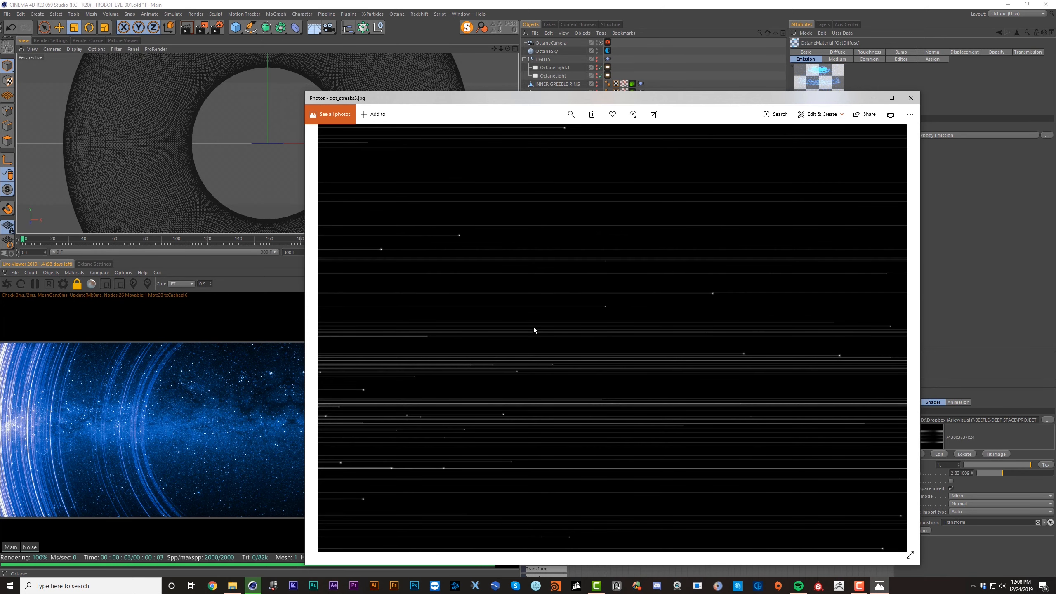
scroll(546, 352, "down", 3)
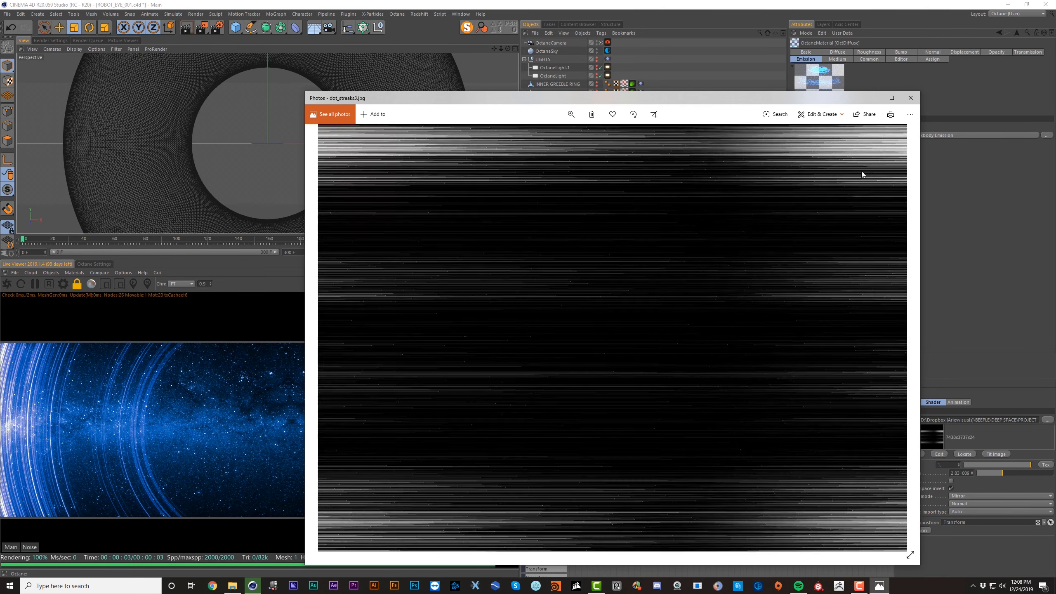
left_click(910, 98)
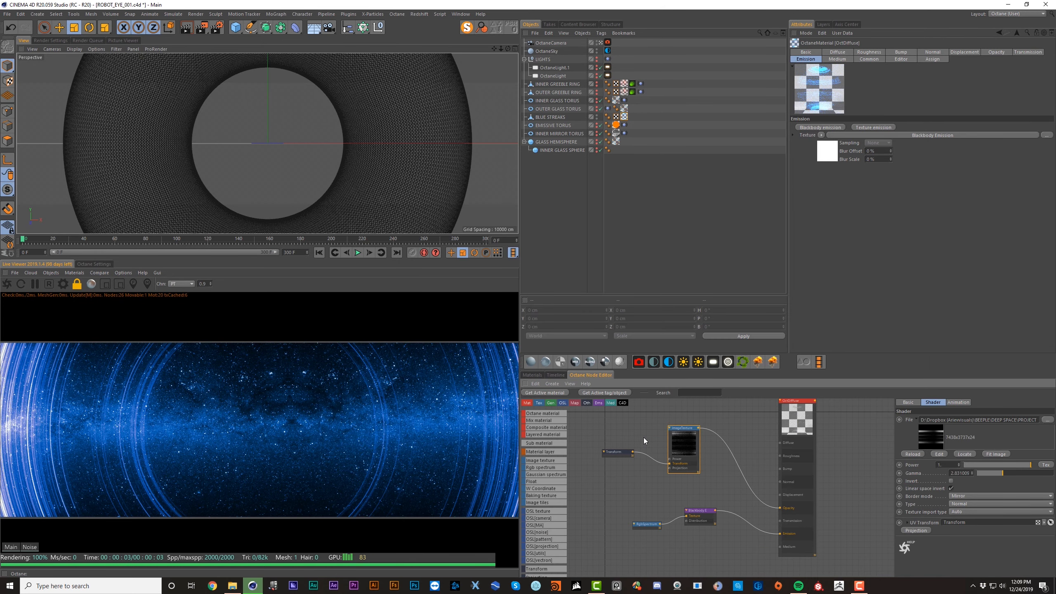
Step: Add a disc below BLUE STREAKS in the object list with its orientation set to +Z
left_click(550, 117)
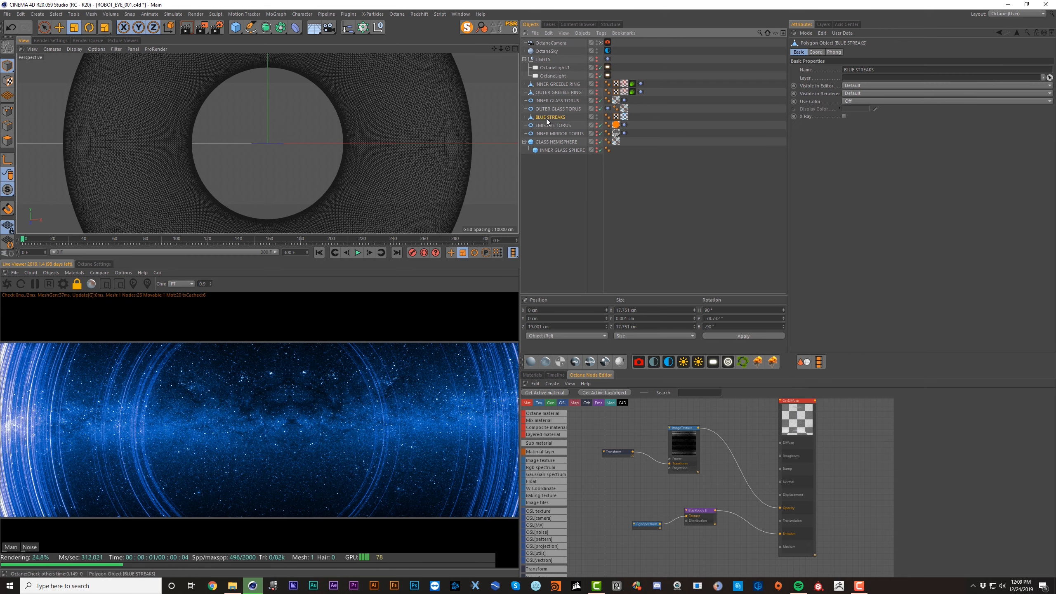
left_click(236, 28)
left_click(268, 55)
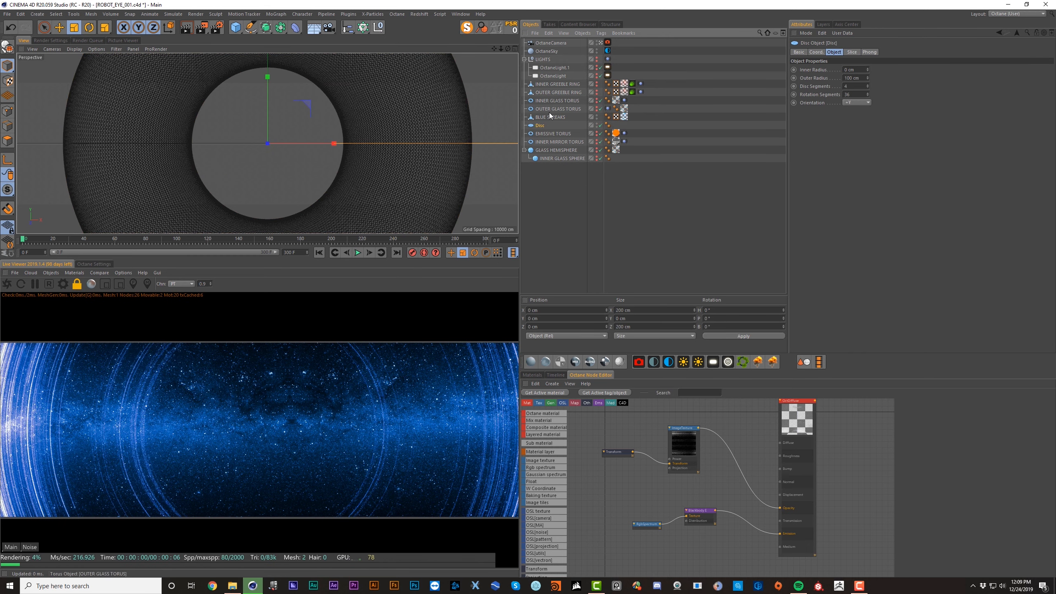
left_click(855, 102)
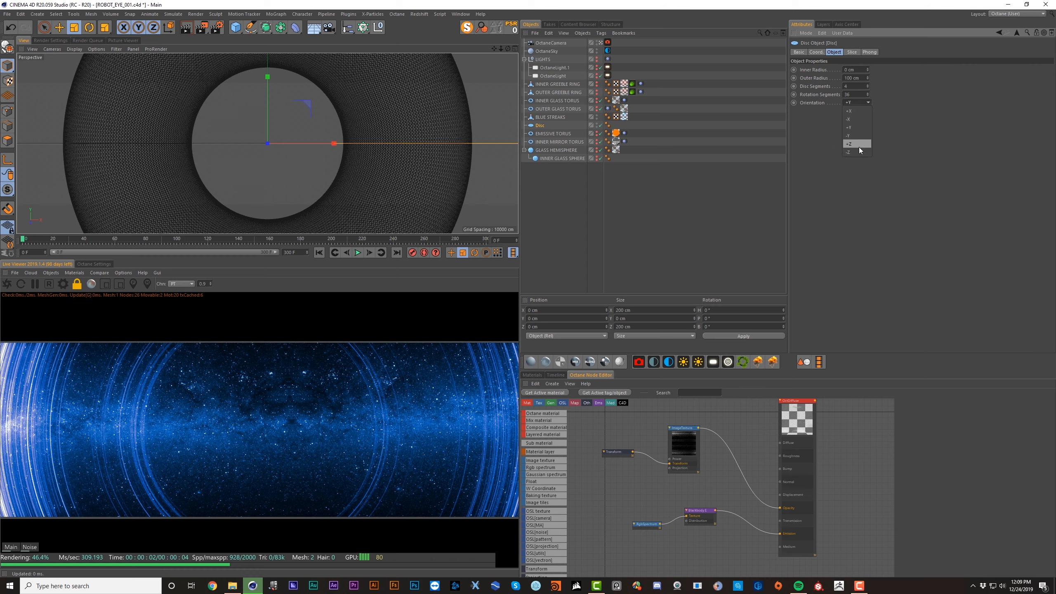
left_click(860, 147)
Step: Scale the disc to an outer radius of about 1.1 cm and open its centre with an inner radius of about 0.4 cm
key("t")
left_click_drag(327, 149, 196, 187)
left_click_drag(328, 132, 62, 214)
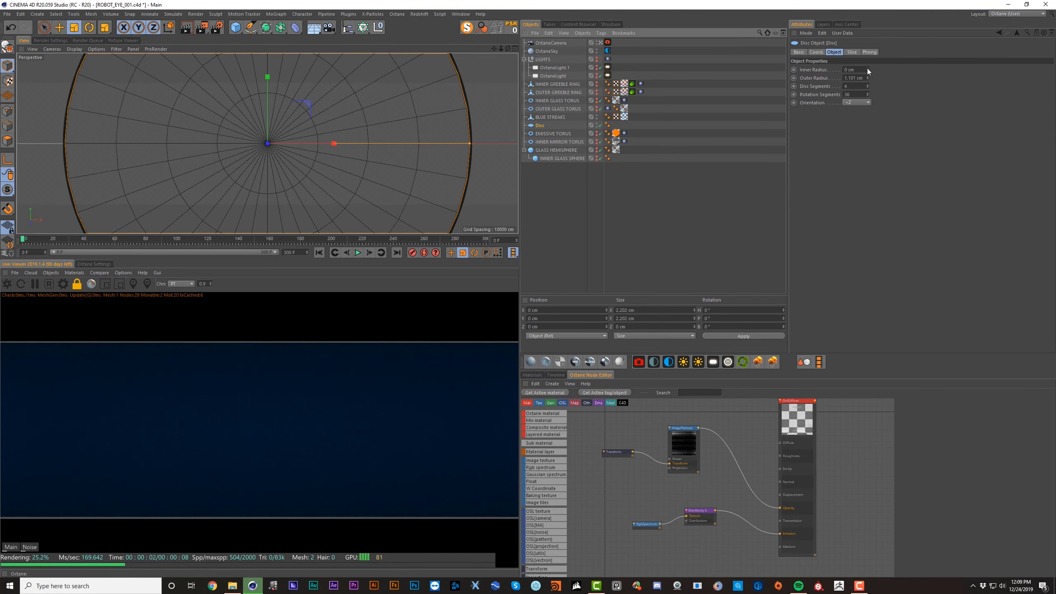
left_click_drag(867, 71, 868, 63)
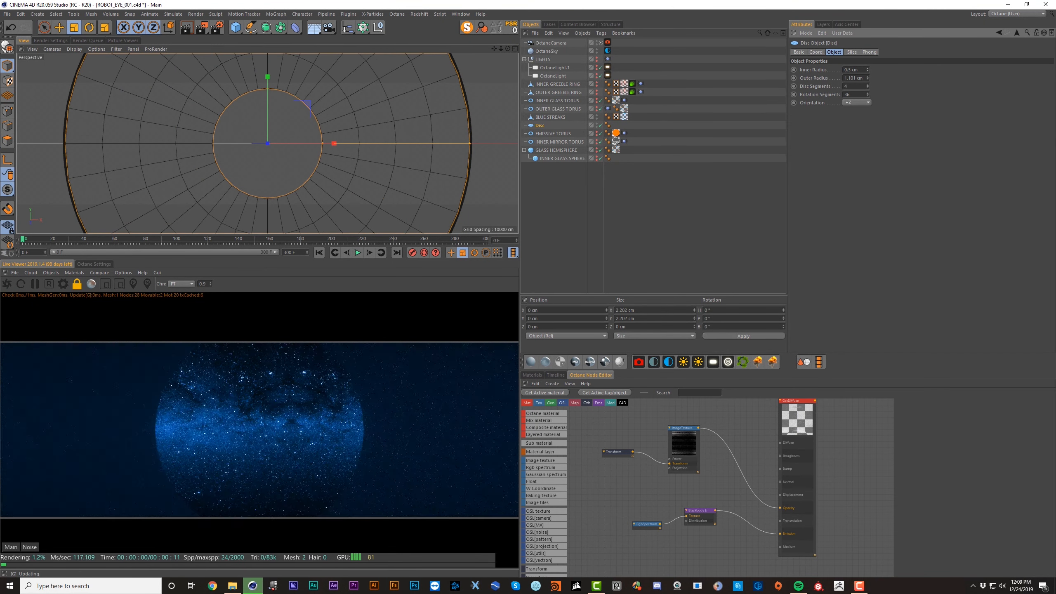
Step: Copy the BLUE STREAKS material onto the disc and lower its blackbody emission power to about 0.0036
left_click(630, 119)
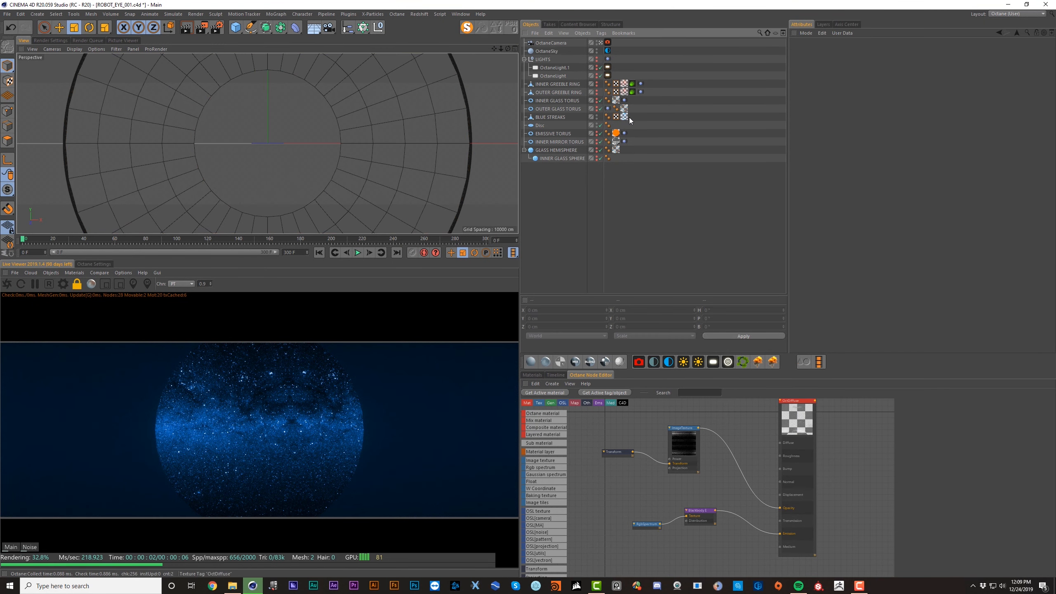
left_click_drag(624, 118, 617, 125)
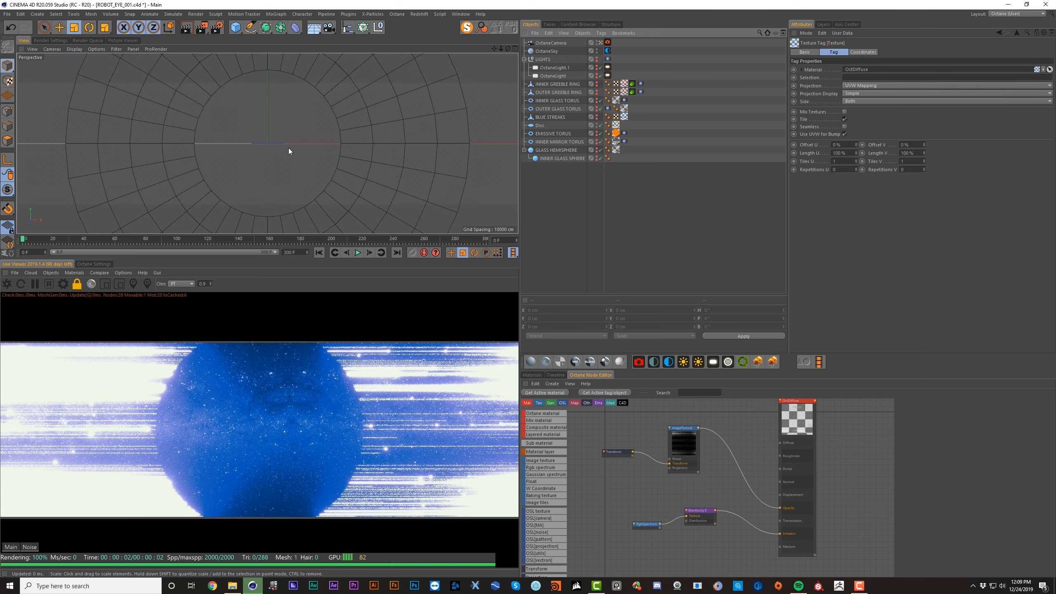
scroll(273, 153, "down", 4)
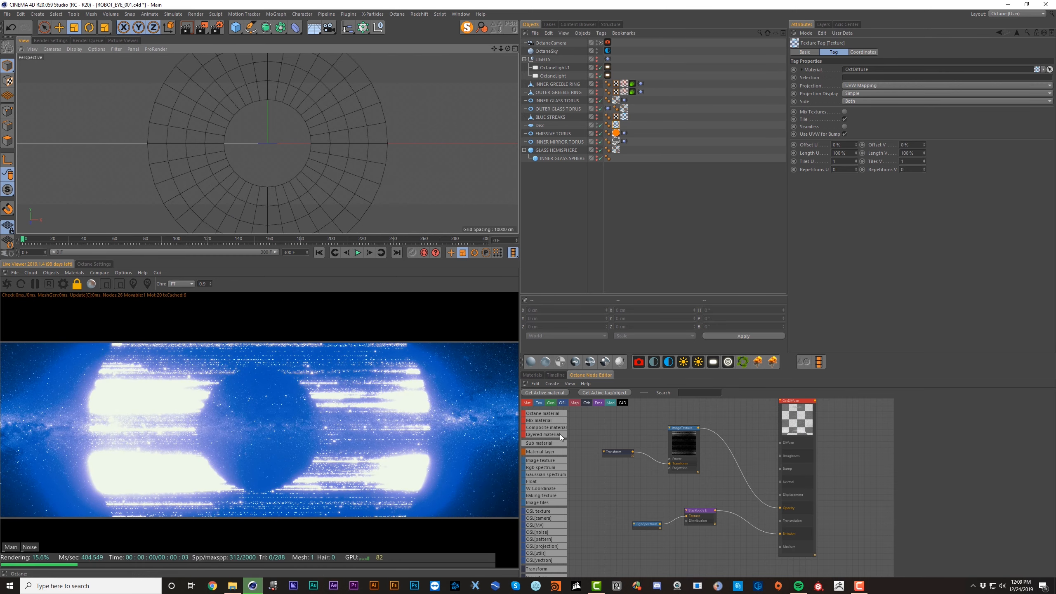
left_click(700, 512)
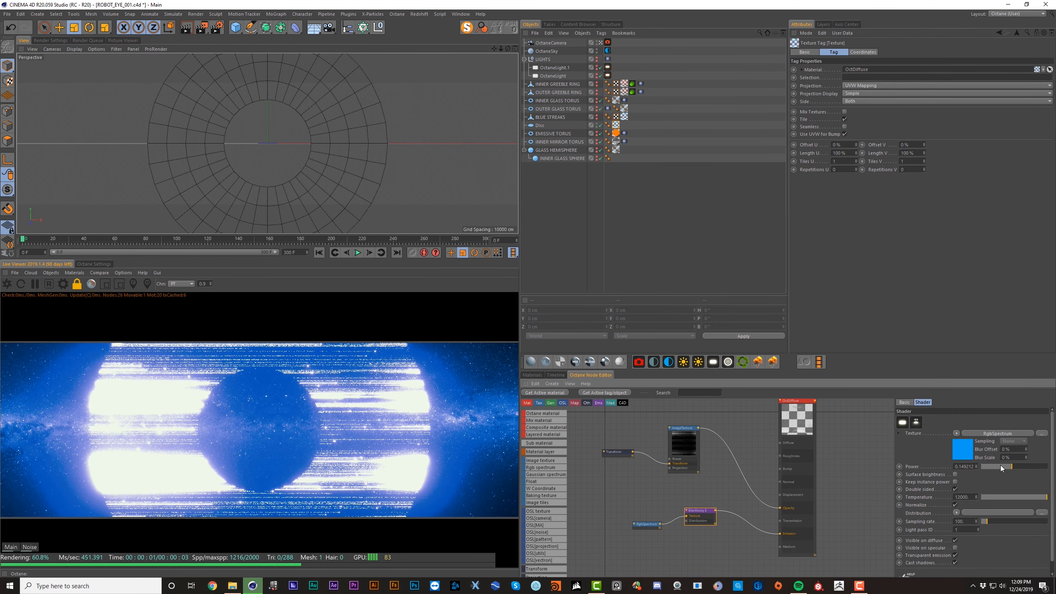
left_click_drag(1000, 468, 996, 466)
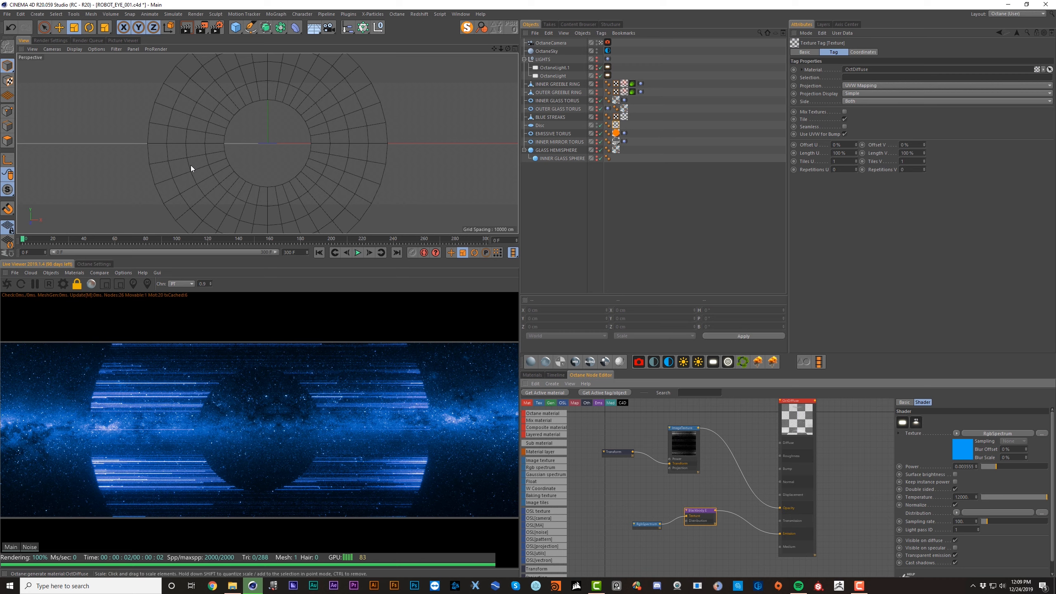
Step: Delete the disc and add a torus primitive in its place
left_click(541, 126)
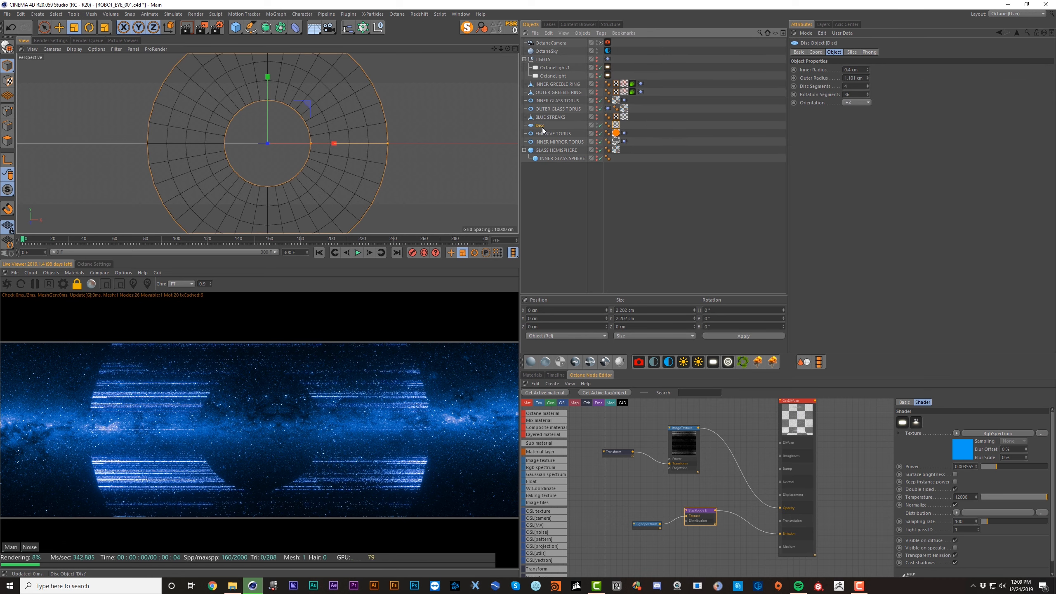
key("Delete")
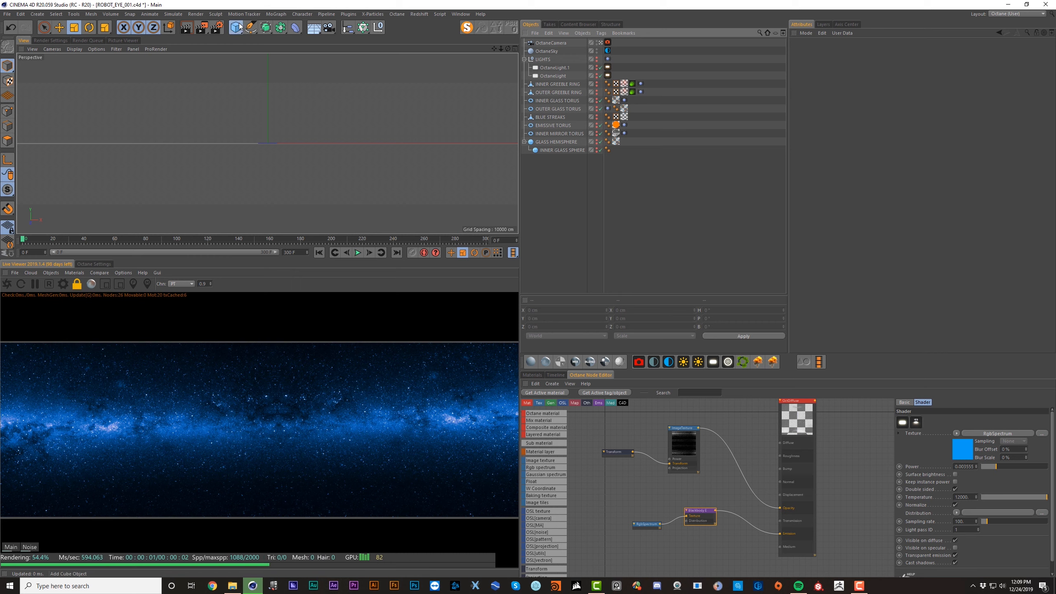
left_click(235, 27)
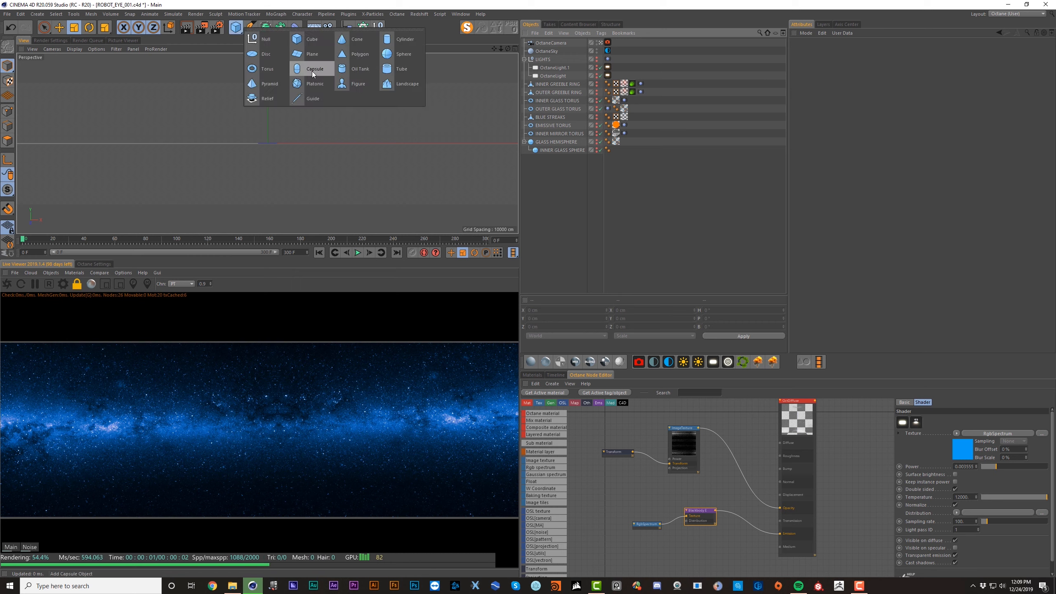
left_click(266, 68)
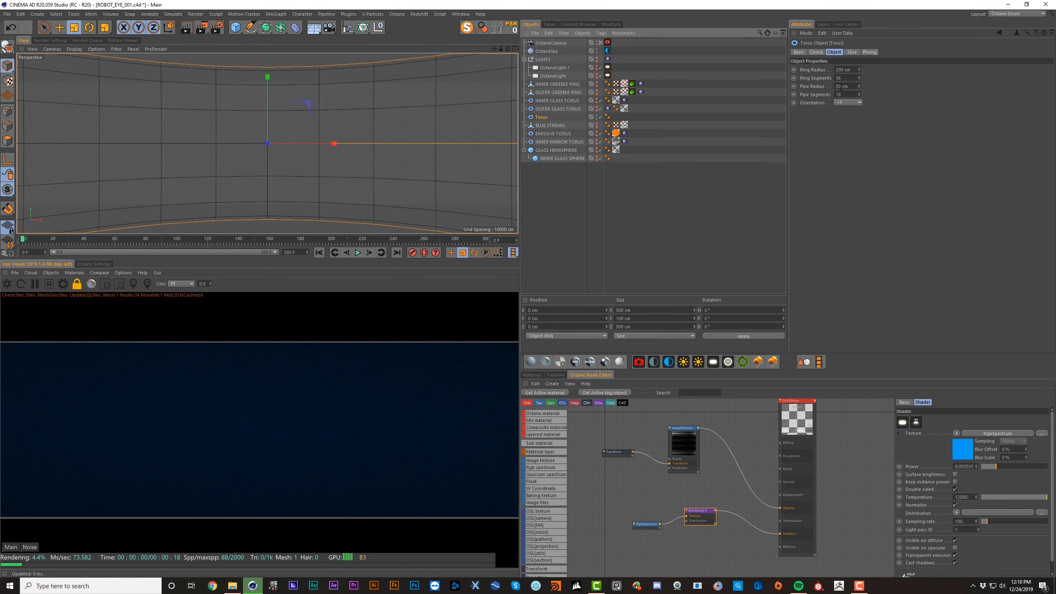
Step: Set the torus orientation to +Z and scale it down to about 0.74 cm ring radius and 0.35 cm pipe radius
left_click(848, 102)
left_click(848, 144)
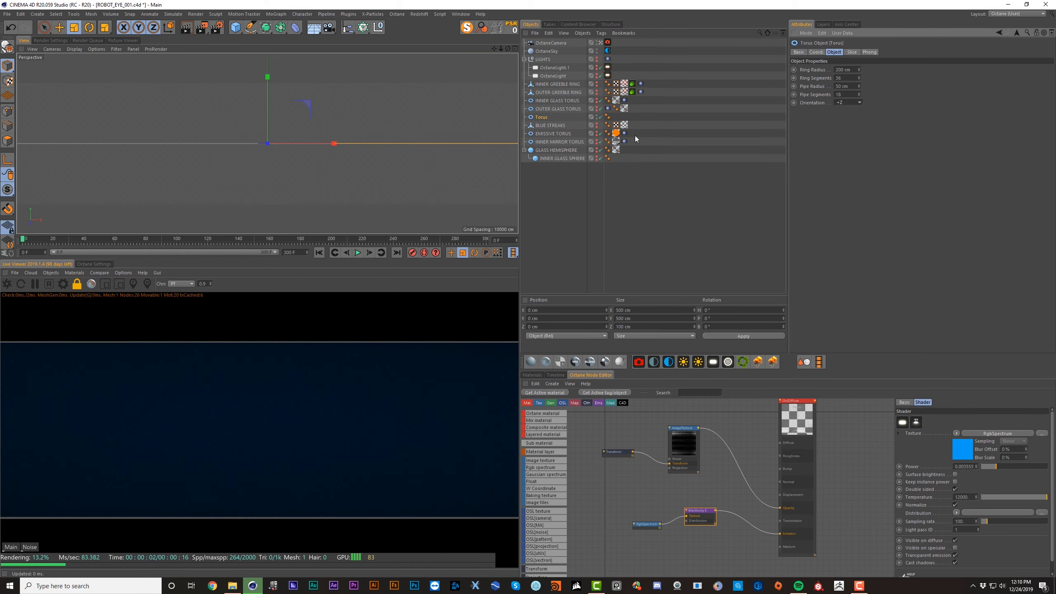
key("t")
left_click_drag(406, 131, 291, 148)
left_click(549, 125)
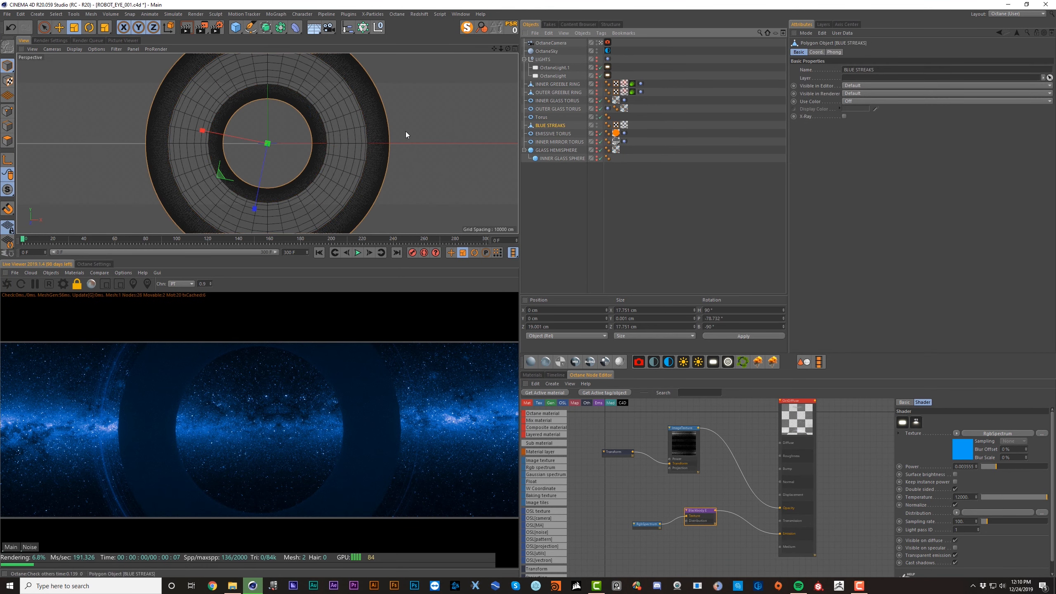
left_click(541, 118)
mouse_move(366, 145)
left_mouse_down()
mouse_move(380, 144)
mouse_move(347, 144)
mouse_move(390, 144)
mouse_move(349, 144)
left_mouse_up()
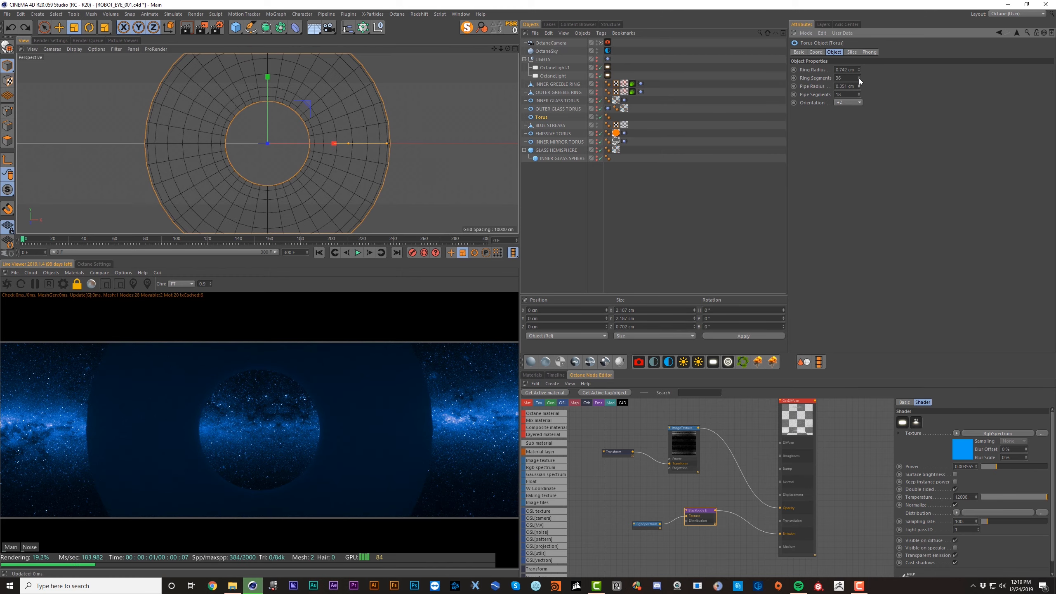
Step: Raise the torus to 233 ring segments and 29 pipe segments and copy the BLUE STREAKS material onto it
mouse_move(859, 78)
left_mouse_down()
mouse_move(858, 46)
mouse_move(858, 86)
left_mouse_up()
left_click(639, 134)
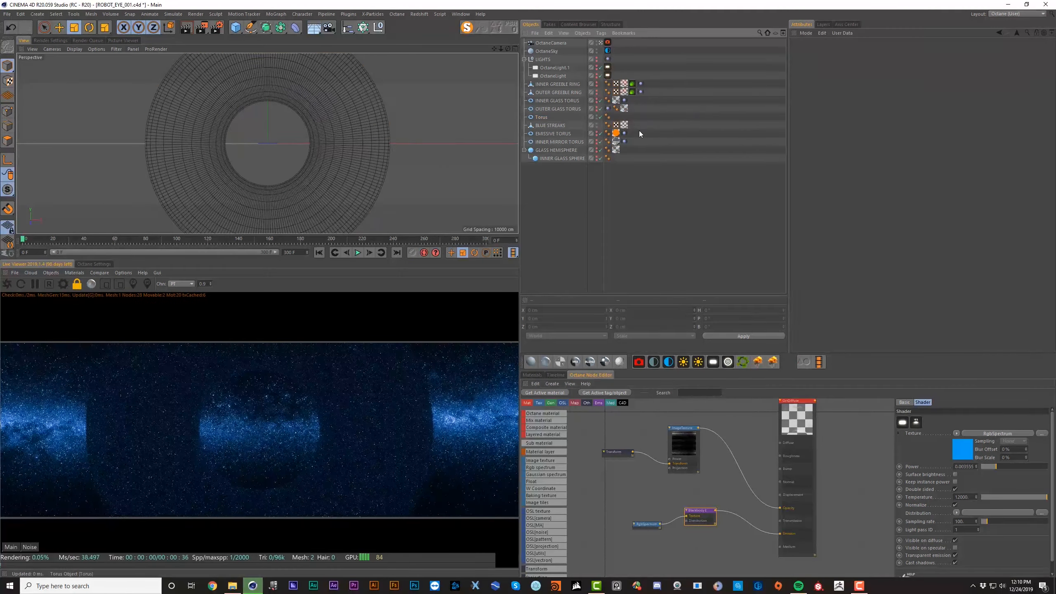
left_click_drag(624, 125, 616, 117)
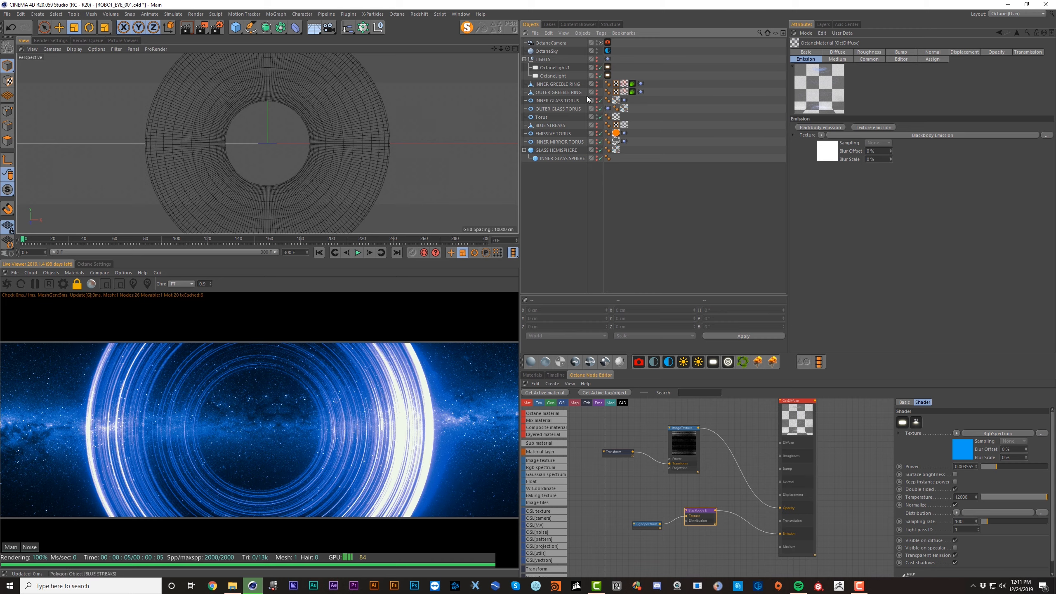
Step: Make the torus editable, flatten it to 0 cm depth along Z, and return to the OctaneCamera view
right_click_drag(303, 156, 258, 155, "alt")
left_click_drag(258, 154, 249, 154, "alt")
right_click_drag(248, 155, 270, 145, "alt")
scroll(271, 142, "up", 3)
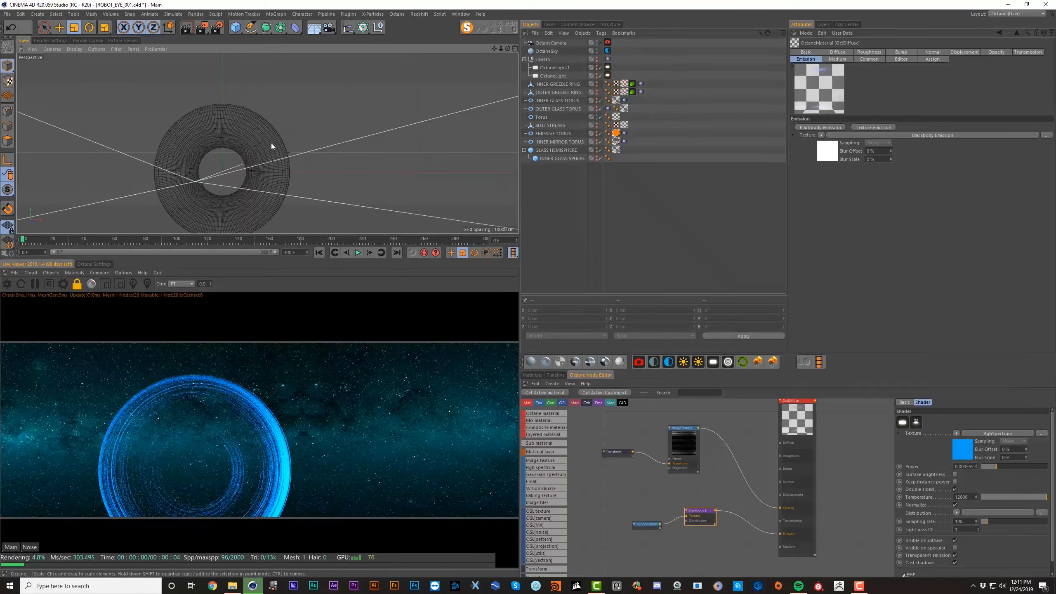
left_click_drag(271, 142, 198, 167, "alt")
left_click(259, 130)
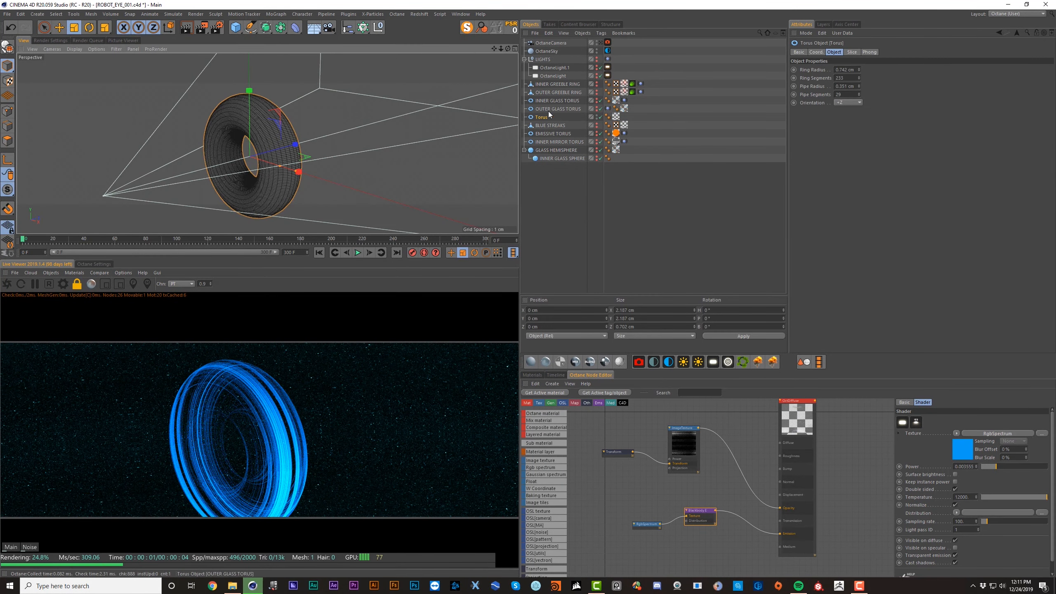
key("c")
left_click_drag(296, 145, 319, 145)
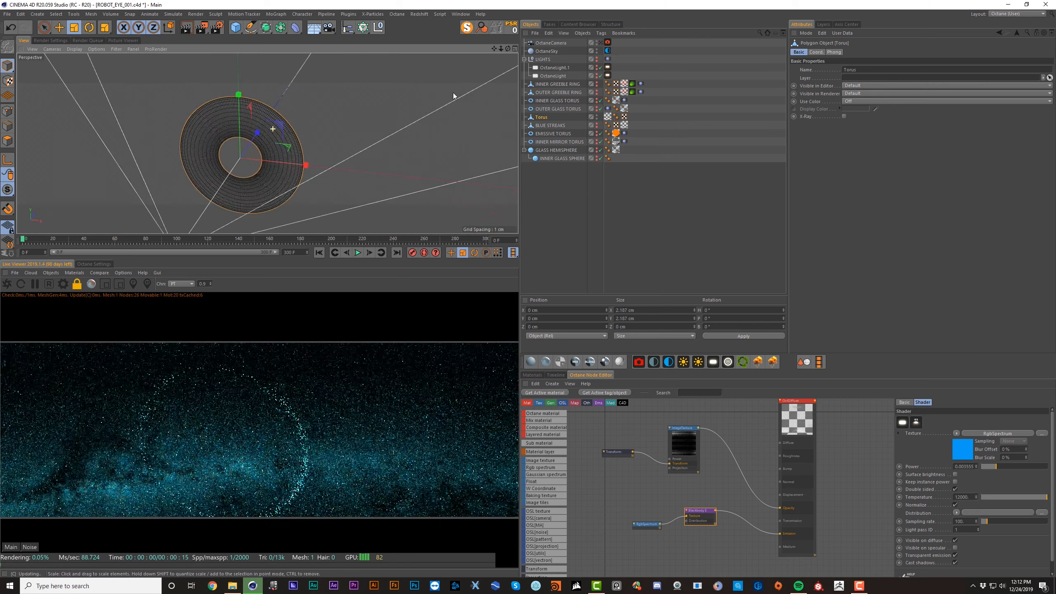
left_click(601, 42)
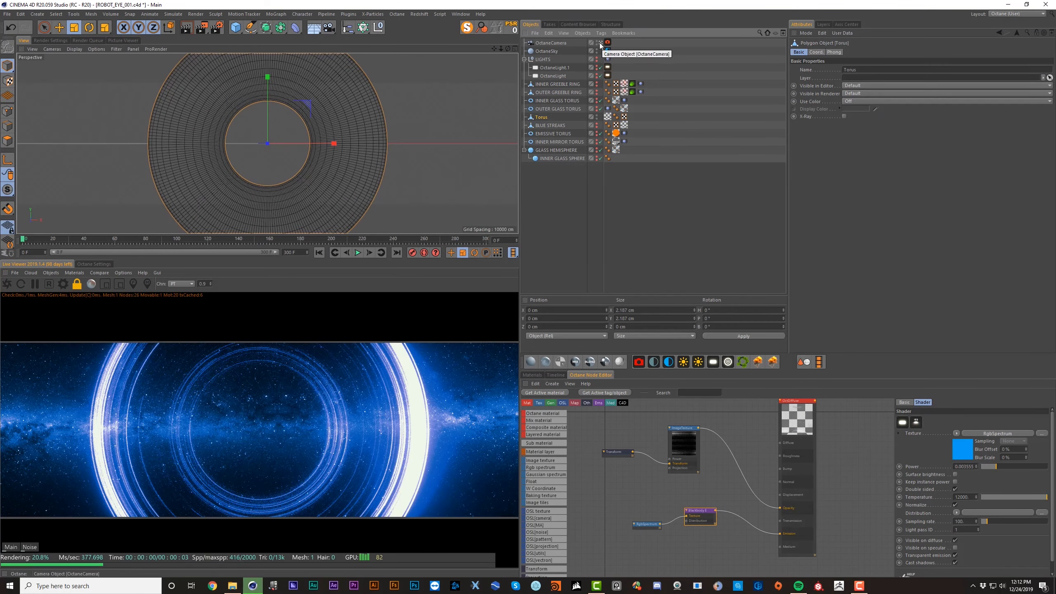
Step: Set the streak texture transform's Y scale to about 1.33 and try an X scale of about 3.1 before restoring it to 2
double_click(608, 118)
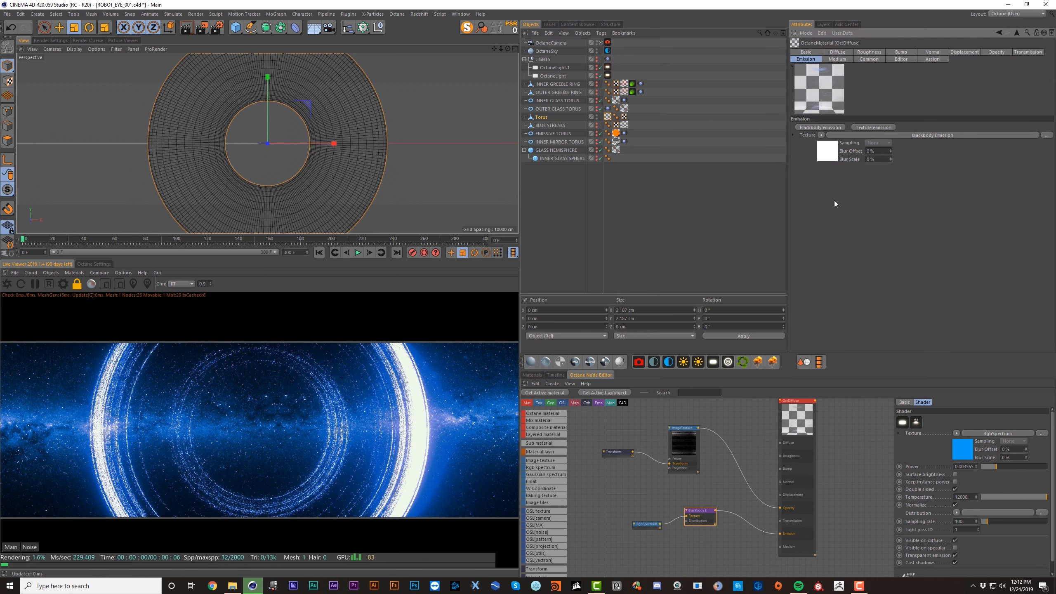
left_click(822, 158)
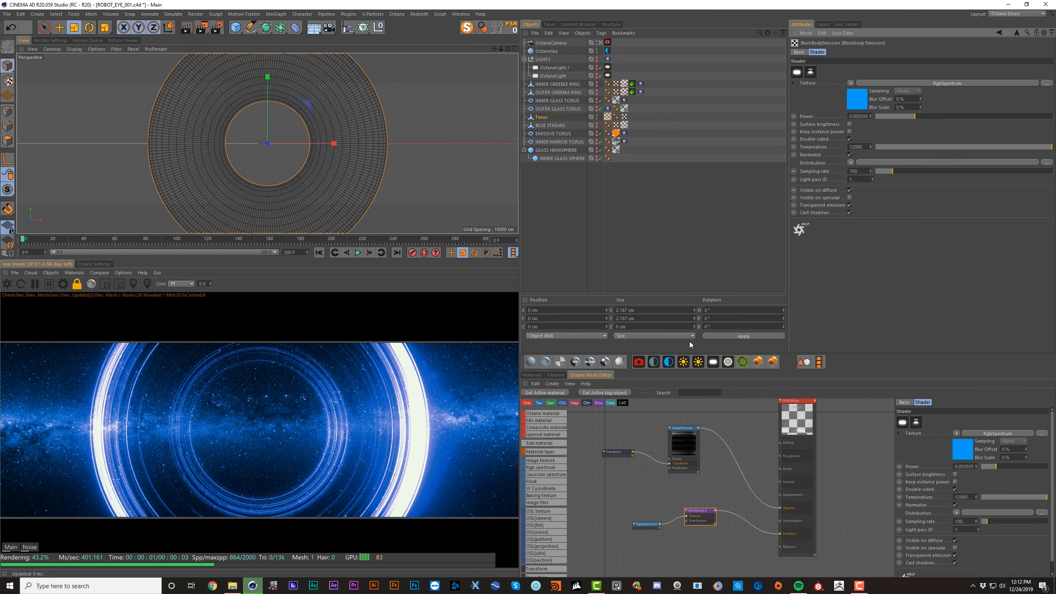
left_click(617, 452)
left_click_drag(1024, 487, 1029, 488)
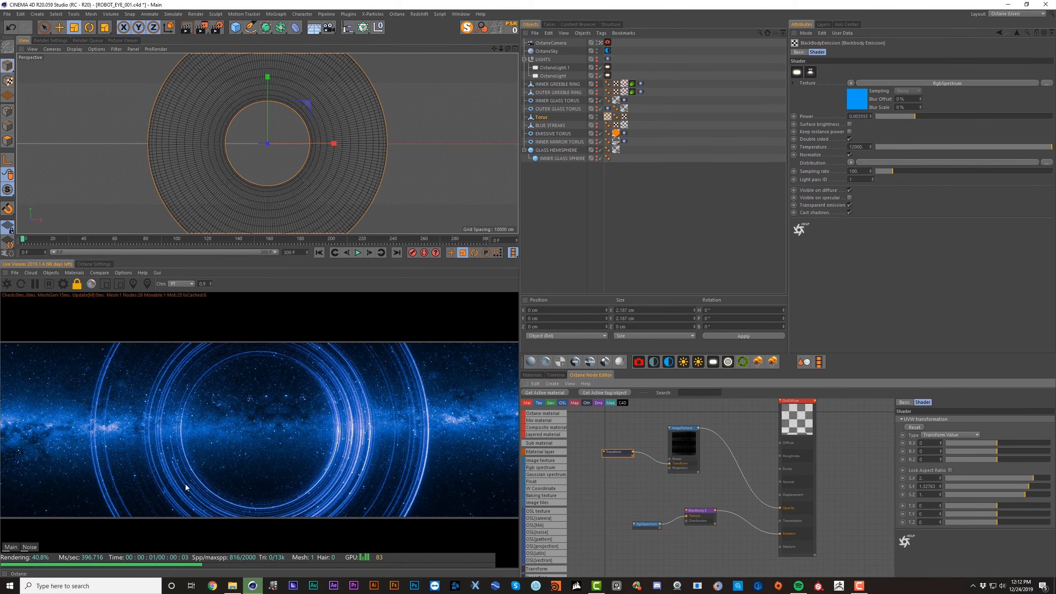
left_click_drag(1033, 478, 1038, 478)
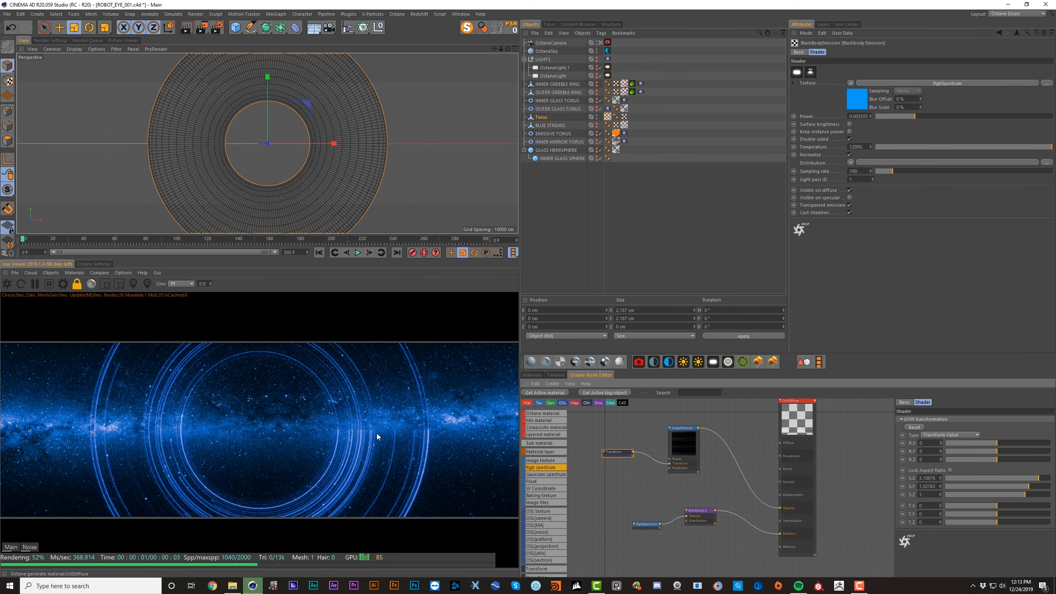
left_click_drag(1032, 478, 1034, 480)
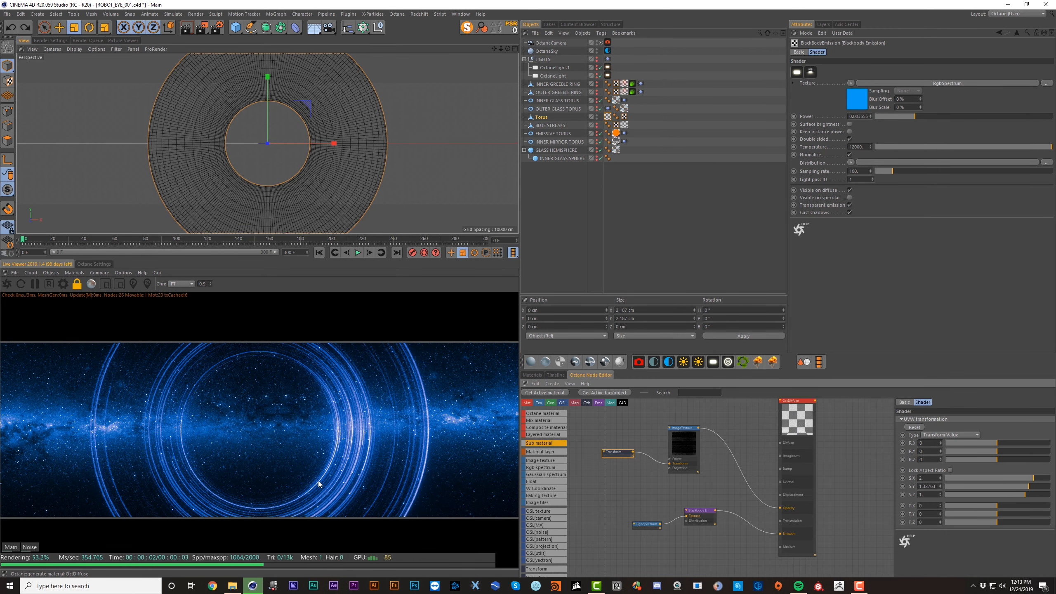
Step: Add a sphere primitive and scale it down to about a 0.9 cm radius inside the torus outline
left_click(236, 28)
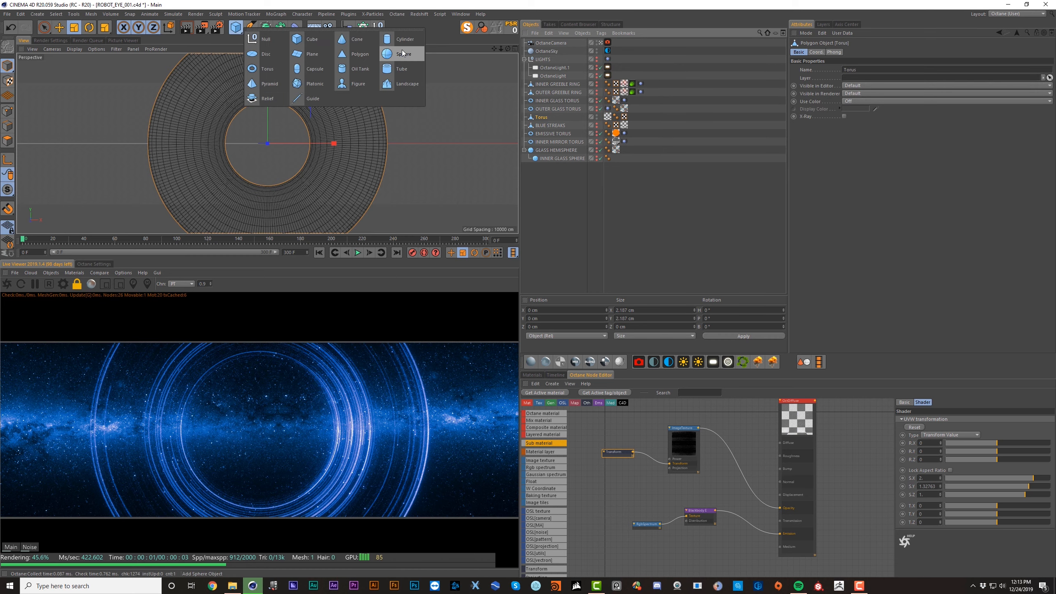
left_click(389, 54)
left_click_drag(391, 73, 315, 116)
left_click_drag(136, 202, 136, 202)
left_click(551, 127)
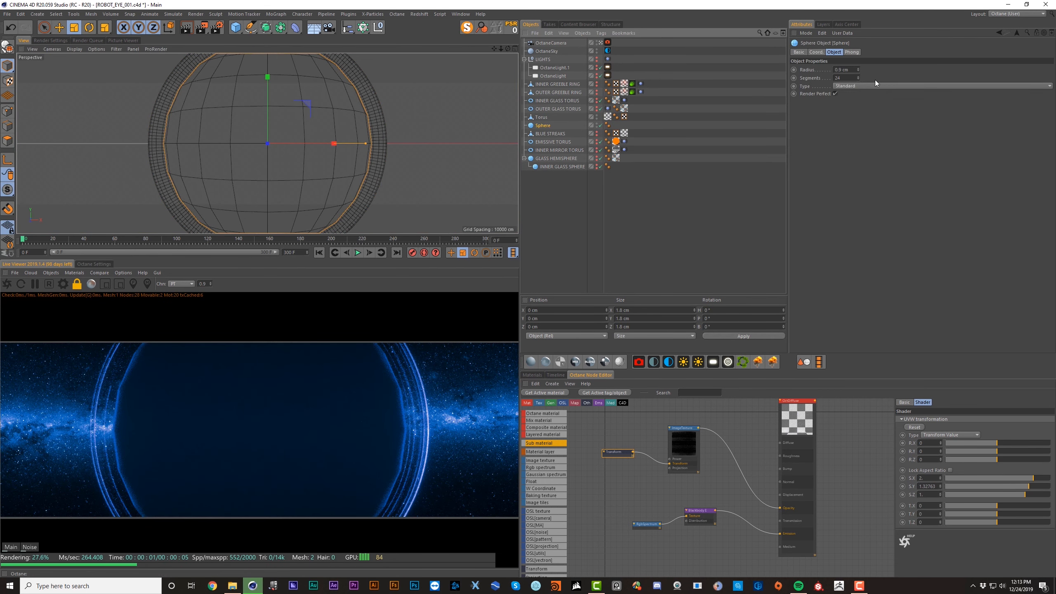
Step: Set the sphere's type to Hemisphere and rotate it 90° in pitch so its dome lines up with the camera axis
left_click(877, 85)
left_click(869, 135)
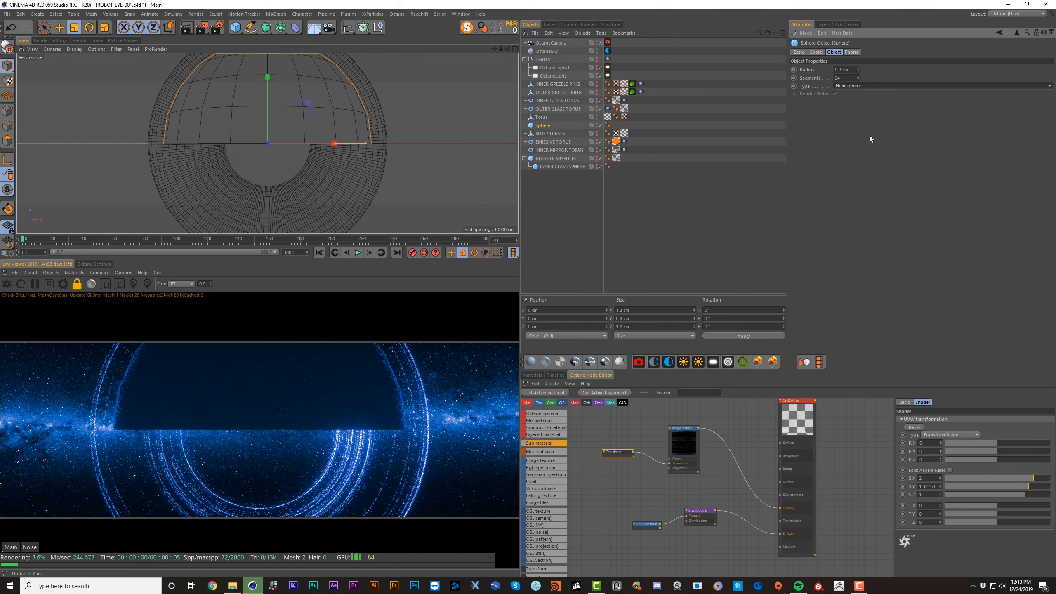
key("r")
left_click_drag(270, 162, 270, 207)
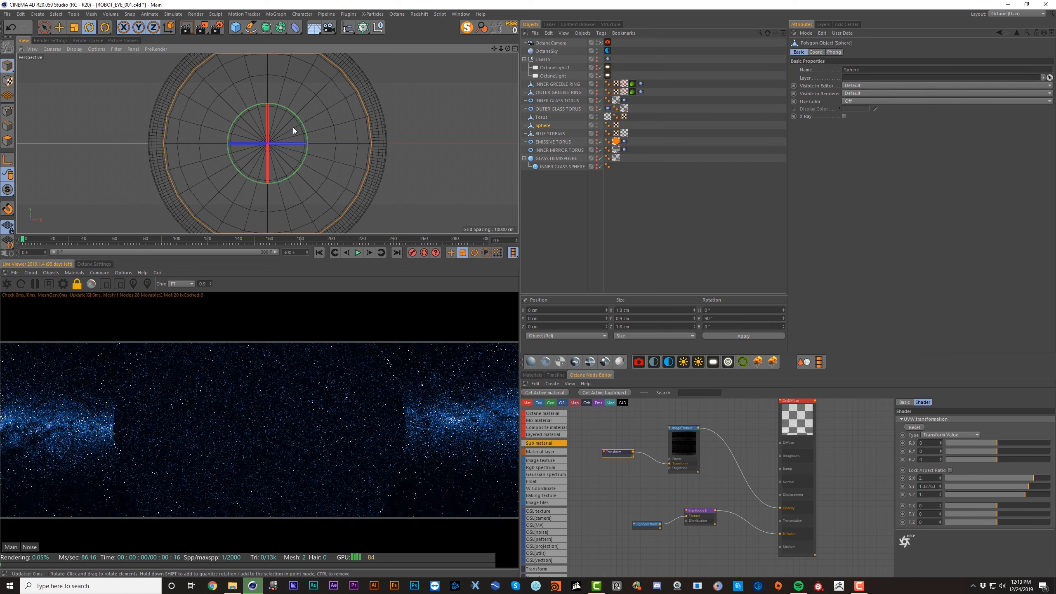
Step: Select the polygons around the hemisphere's pole and delete them to open a round central hole
key("Return")
key("space")
mouse_move(248, 125)
left_mouse_down()
mouse_move(275, 177)
mouse_move(254, 146)
mouse_move(320, 106)
mouse_move(233, 99)
mouse_move(226, 179)
left_mouse_up()
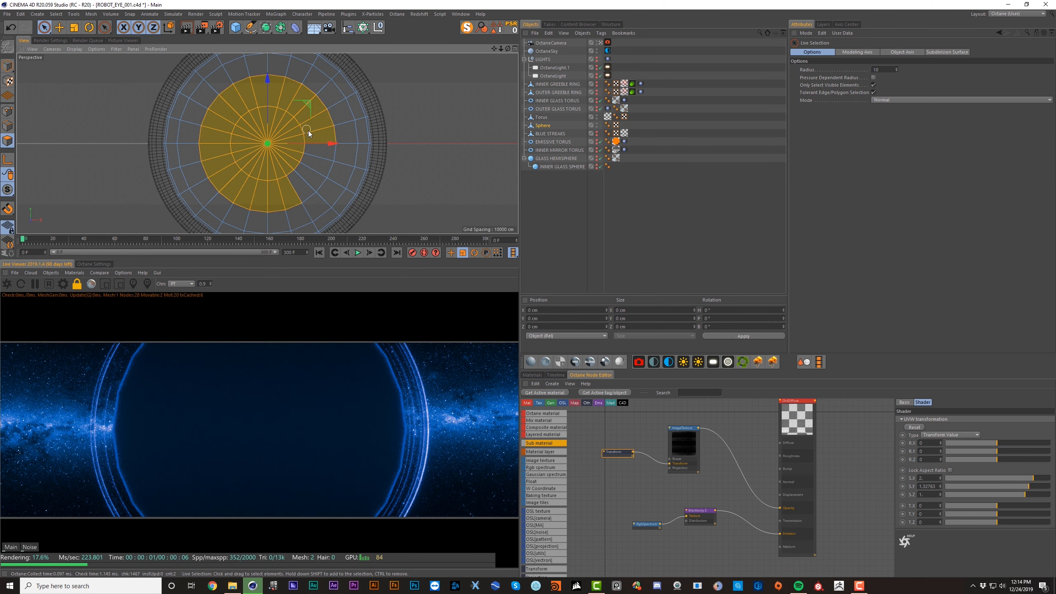
left_click_drag(309, 134, 294, 186)
key("Delete")
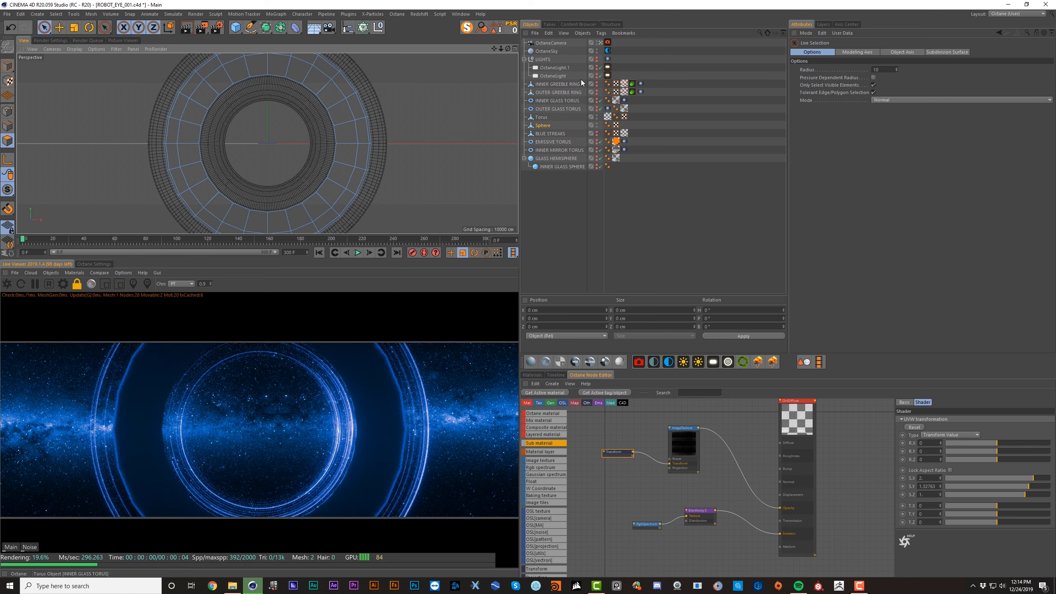
Step: Flatten the opened hemisphere along its depth and move it to about -0.12 cm in Z, just off the torus
left_click(600, 43)
left_click_drag(250, 137, 281, 139, "alt")
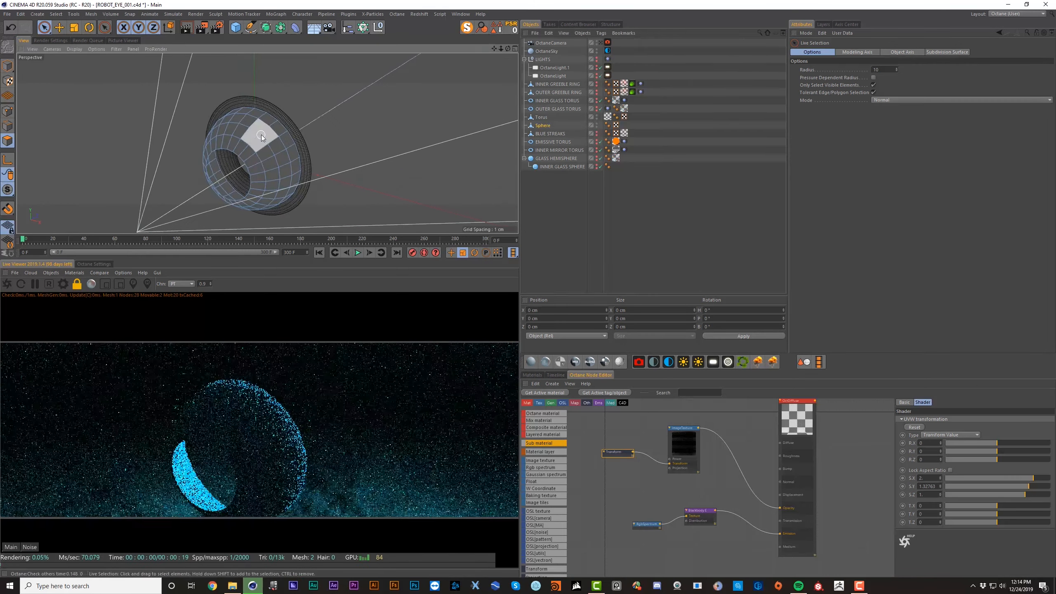
key("t")
left_click_drag(209, 191, 274, 146)
key("e")
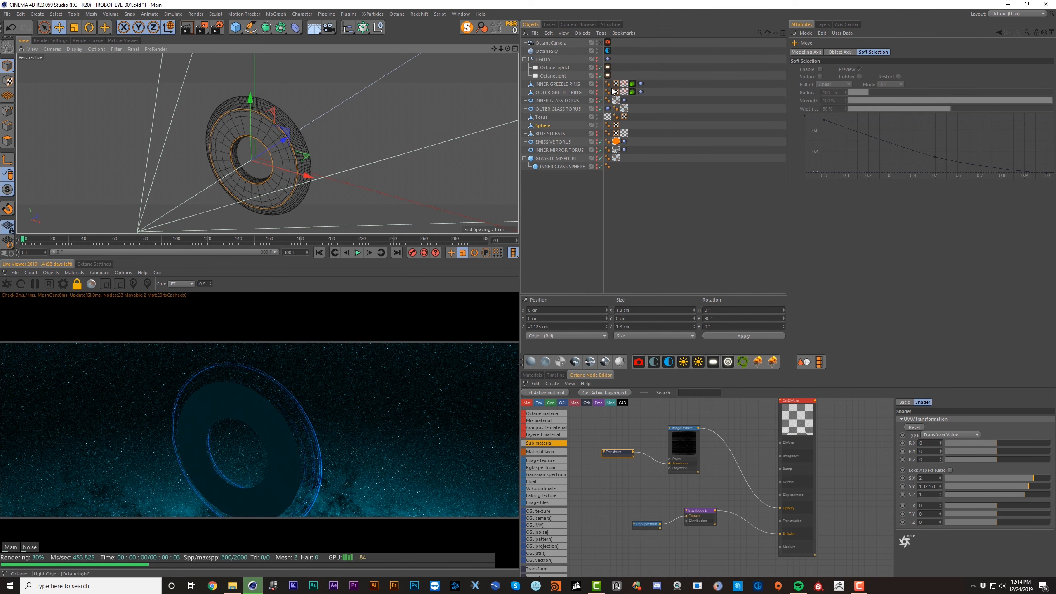
Step: Tighten the flattened ring's inner edge loop to about 0.78 cm across and smooth the mesh with a Subdivision Surface
left_click_drag(374, 84, 417, 84, "alt")
key("t")
left_click(336, 117)
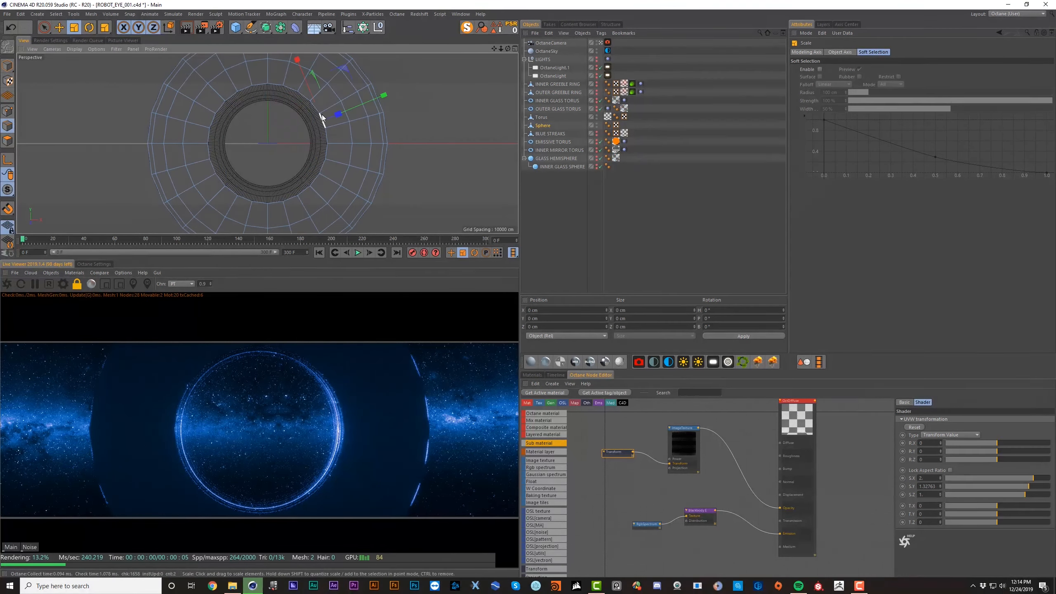
left_click_drag(335, 114, 325, 123)
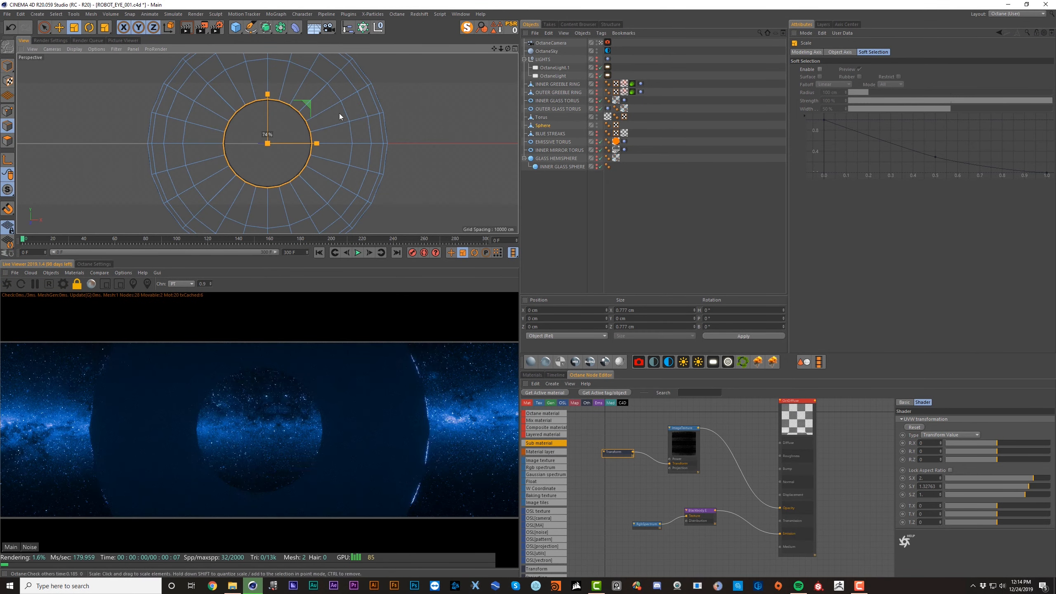
key("ctrl+z")
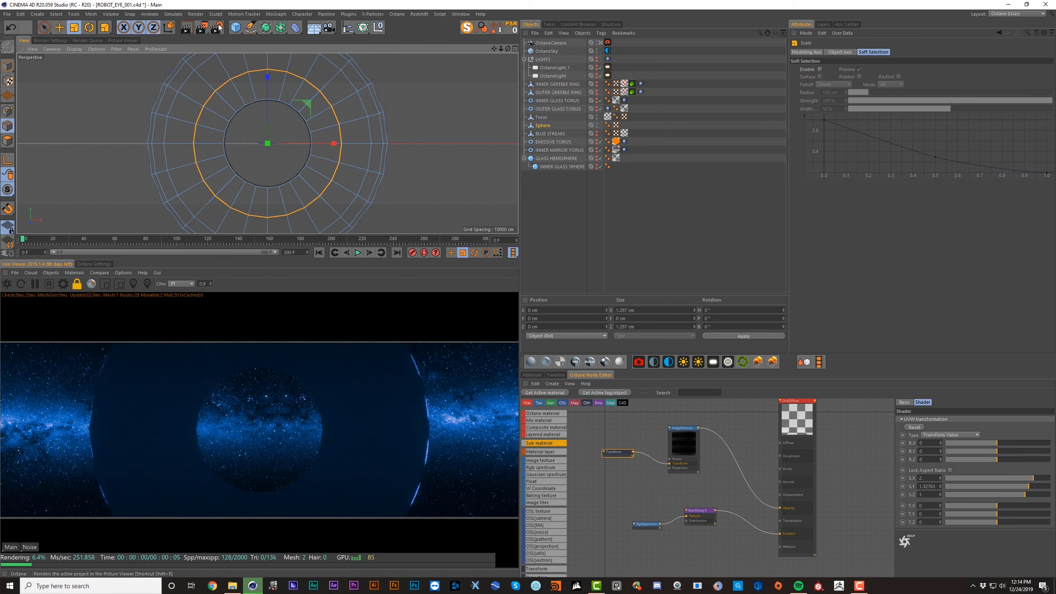
left_click(266, 28, "alt")
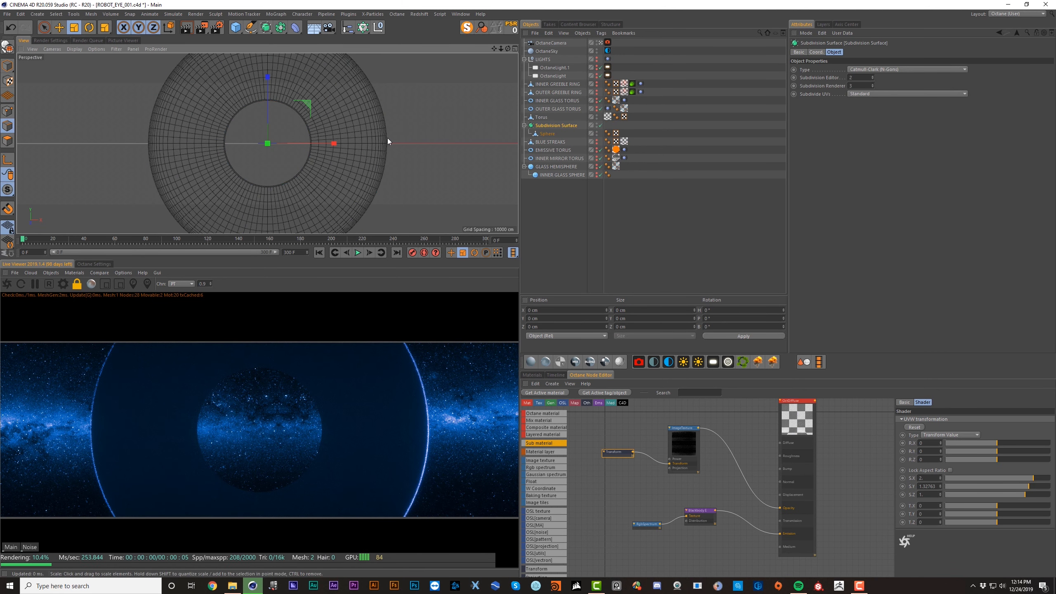
Step: Delete the test torus and the Subdivision Surface with its sphere ring
left_click(541, 116)
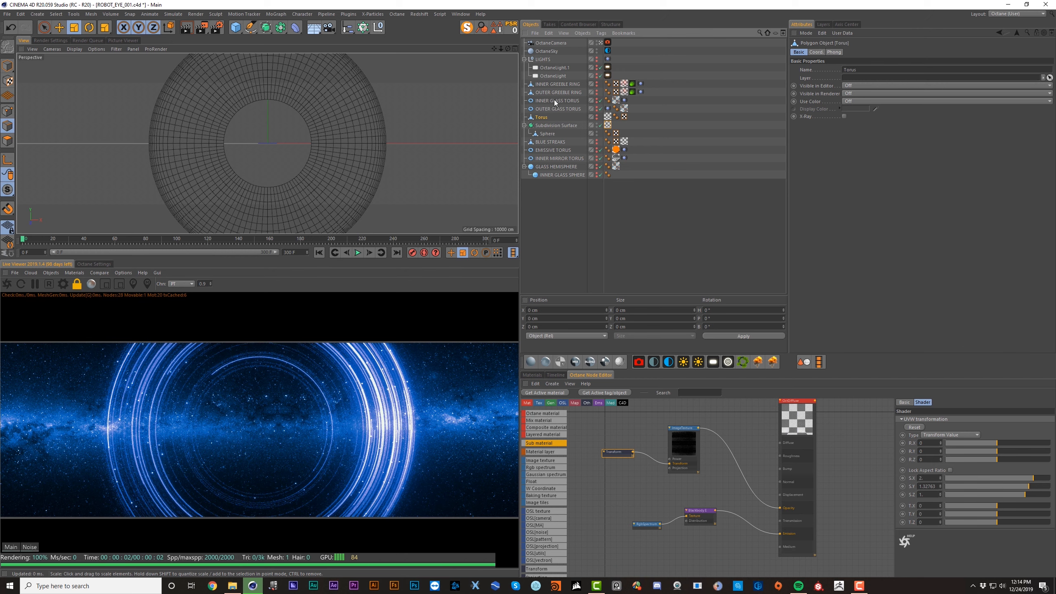
left_click(559, 126)
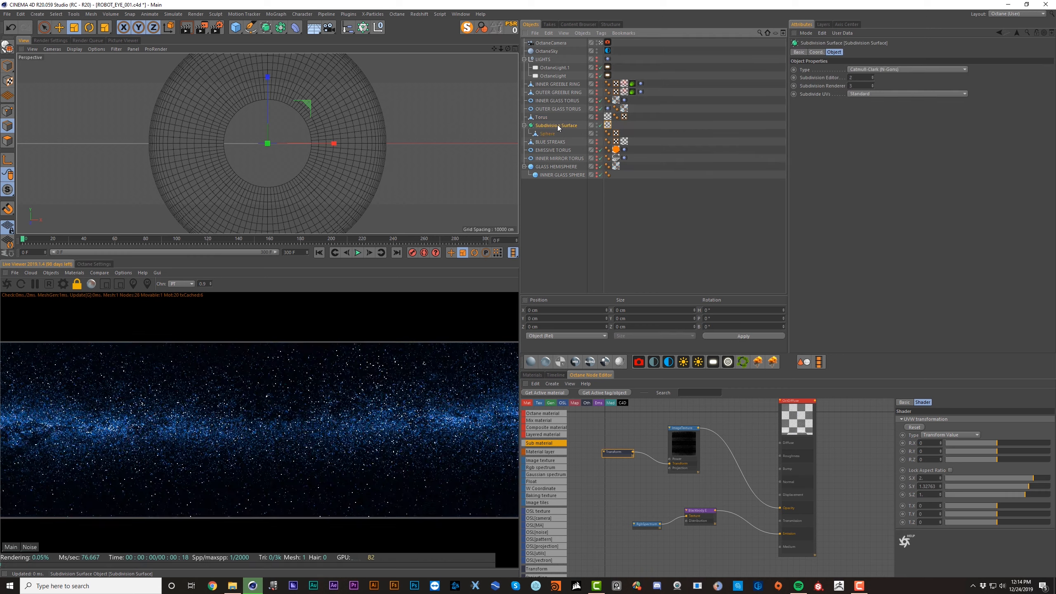
key("Delete")
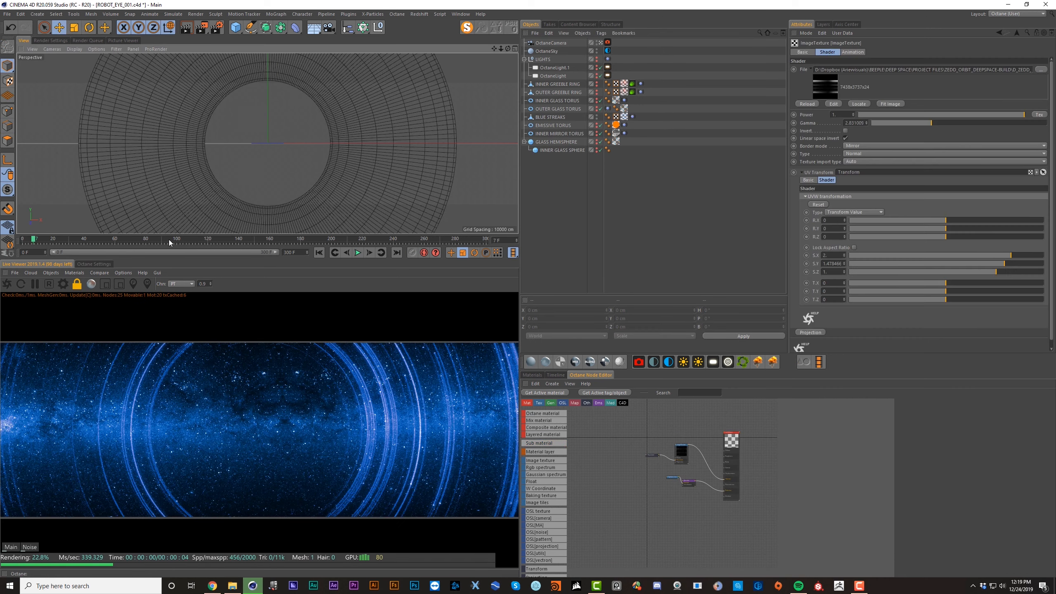
Step: Scrub to about frame 199 and play from the start to examine how the BLUE STREAKS Vibrate tag spins the rings
left_click_drag(138, 242, 331, 241)
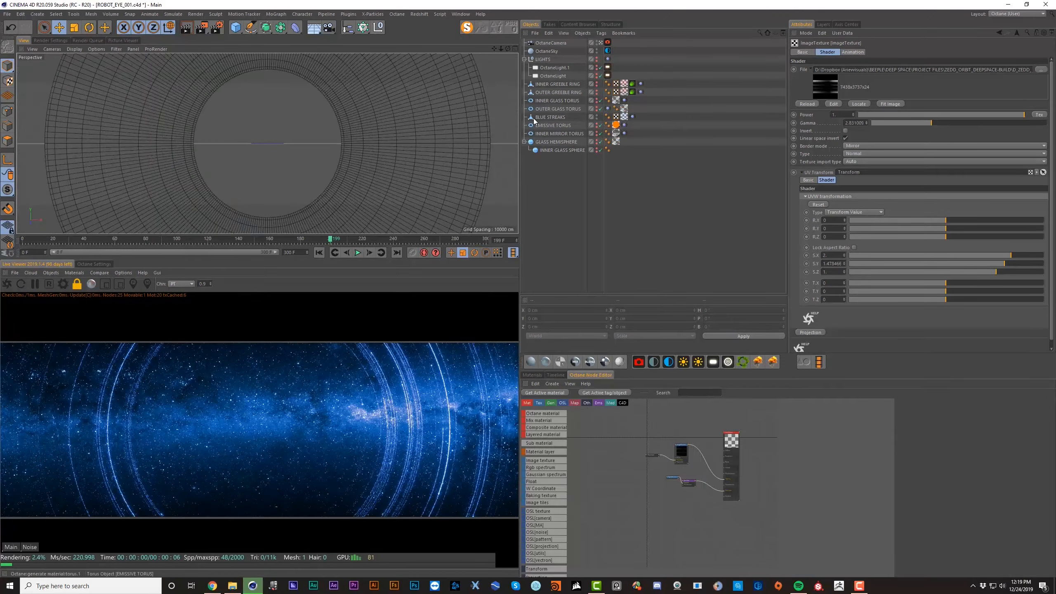
left_click(645, 119)
left_click(633, 117)
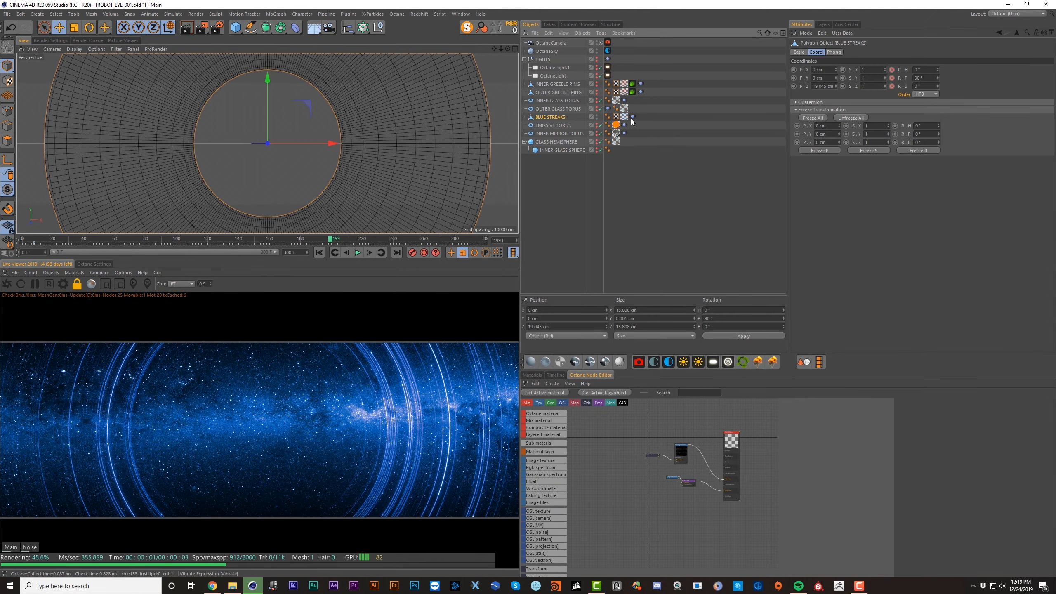
key("shift+f")
key("F8")
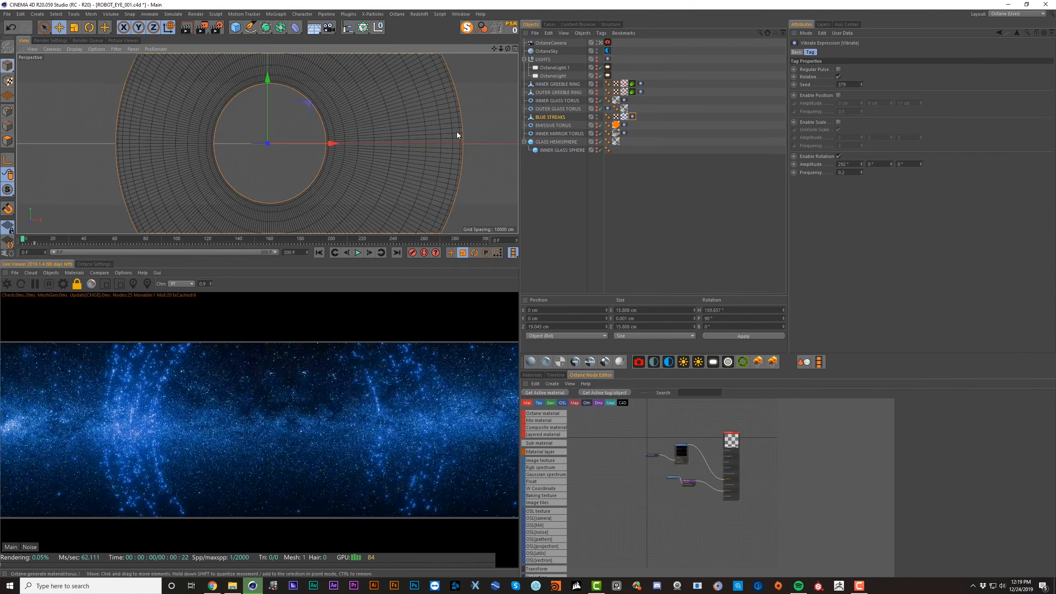
key("F8")
key("shift+f")
Step: Set the BLUE STREAKS Vibrate rotation amplitude to 0°, 300°, 0° and play the animation
left_click(846, 164)
type("0")
key("Tab")
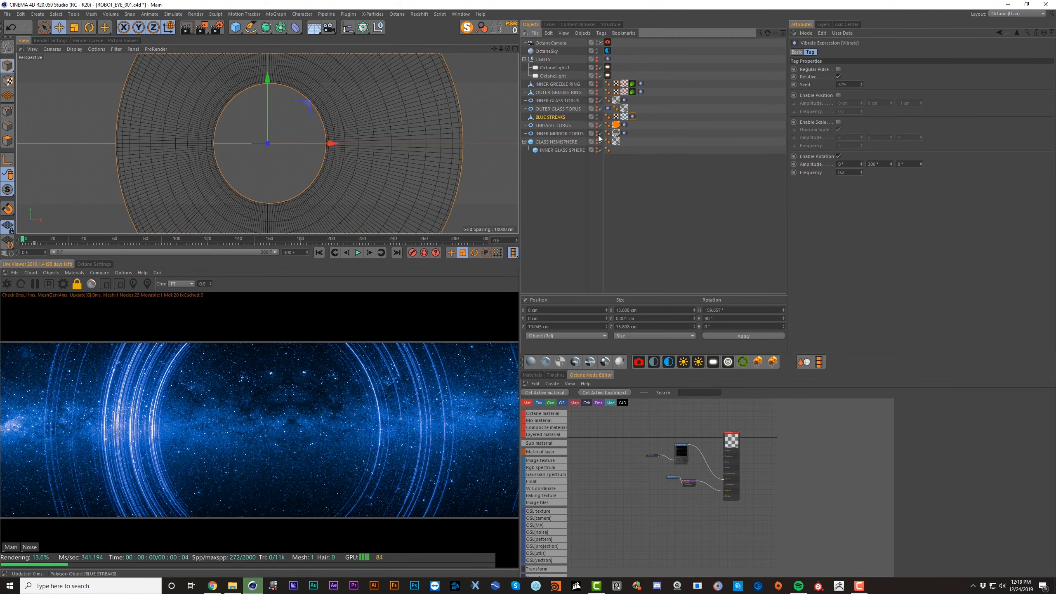
key("F8")
Step: Change the Vibrate rotation amplitude to 0°, 0°, 300°, play it back, and return to the first frame with BLUE STREAKS selected
type("300")
key("Return")
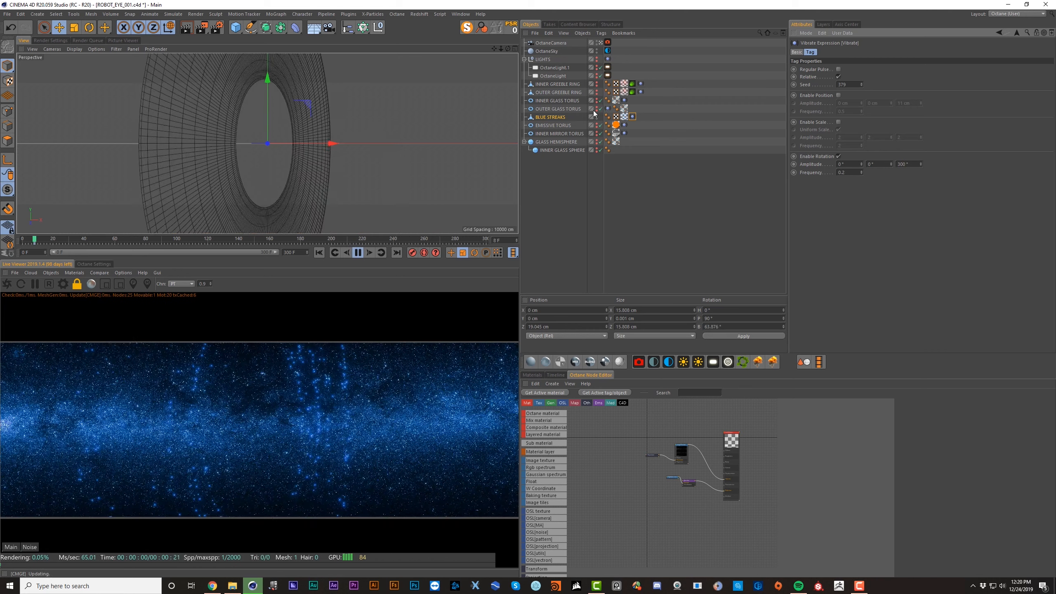
left_click(557, 116)
key("shift+f")
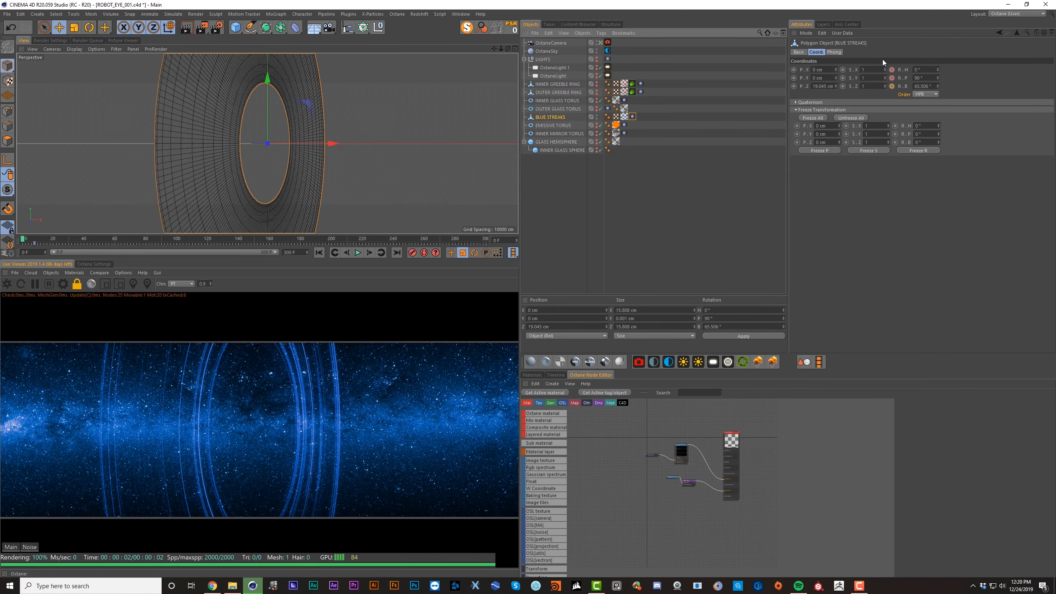
Step: Set the third rotation amplitude of the BLUE STREAKS Vibrate tag to 0° and deselect everything
left_click(635, 117)
left_click(898, 164)
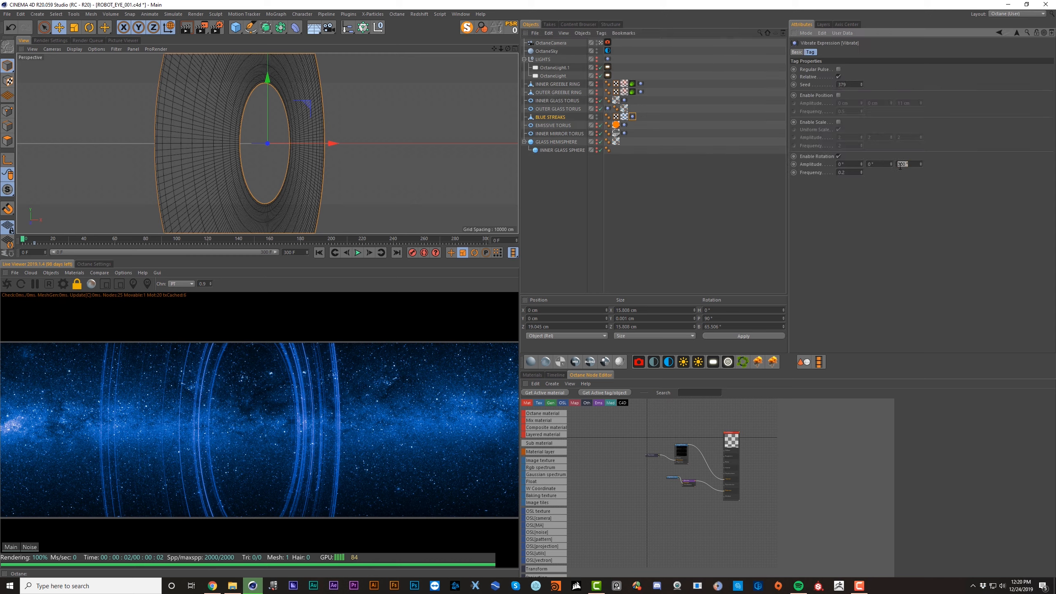
type("0")
key("Return")
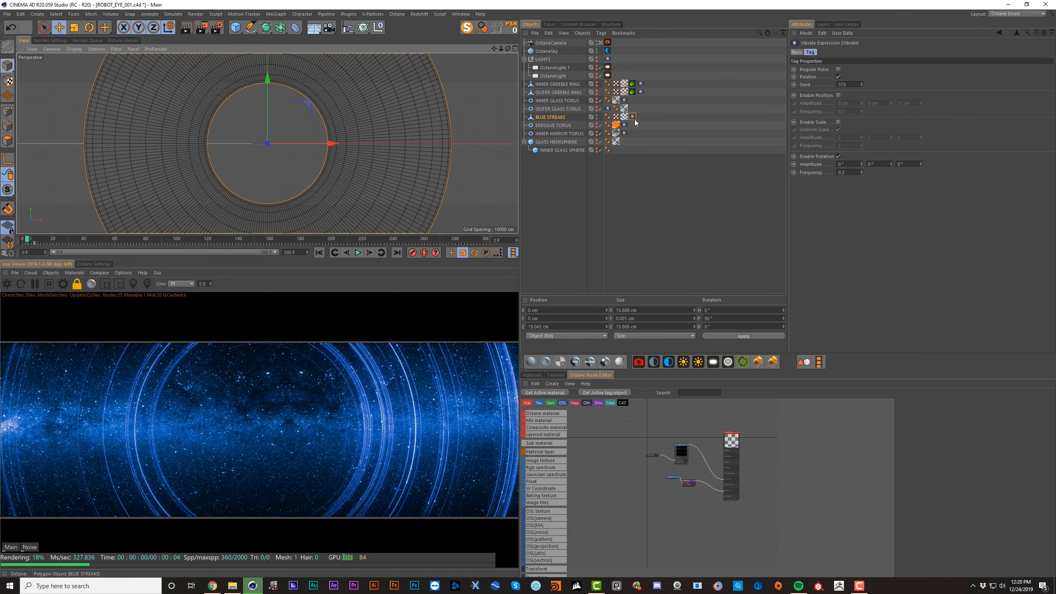
left_click(682, 117)
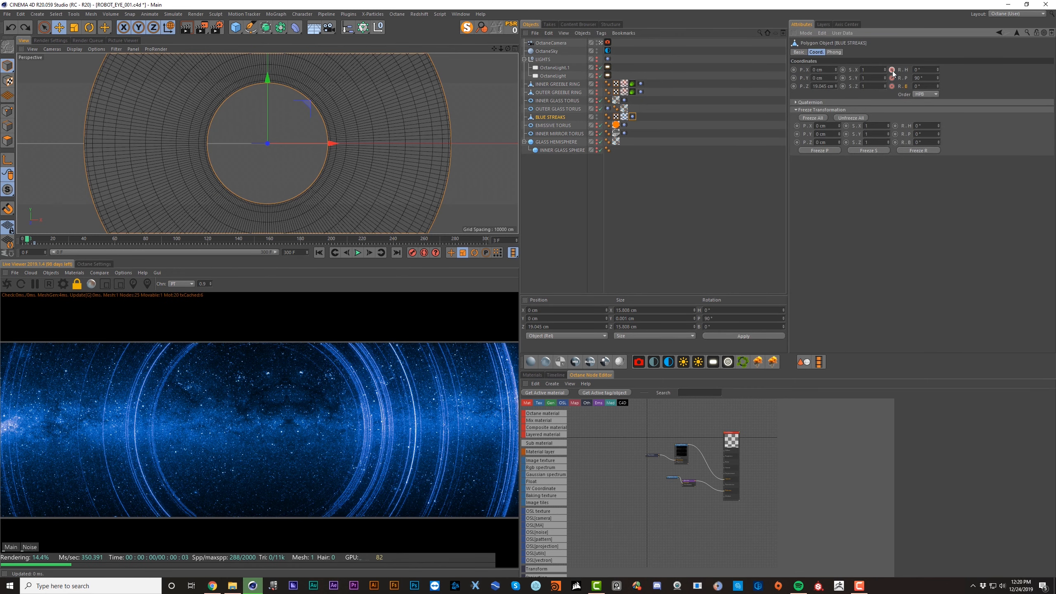
left_click(716, 131)
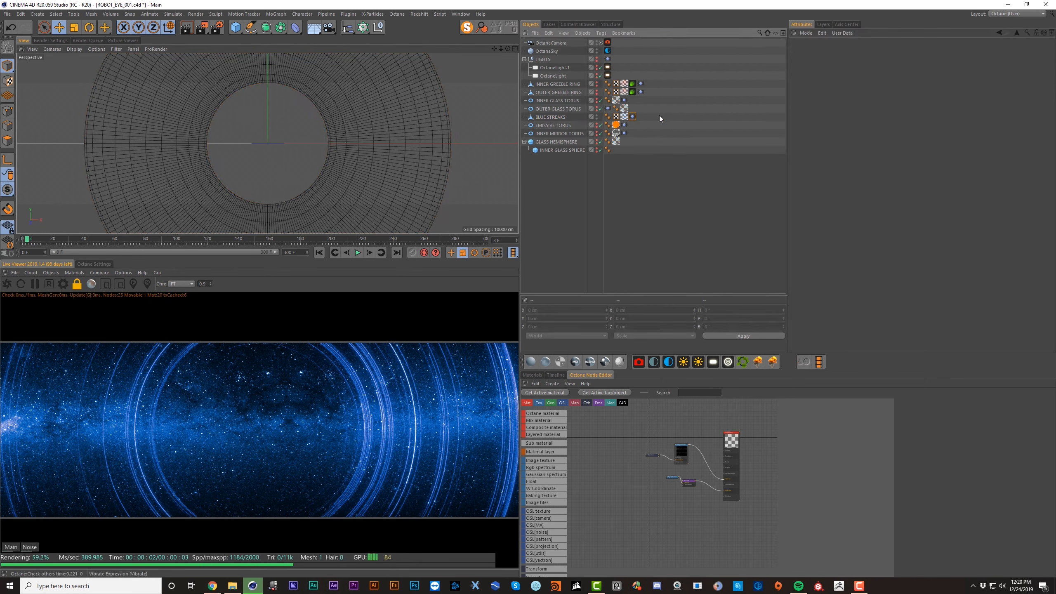
Step: Set the third rotation amplitude of the BLUE STREAKS Vibrate tag to 333° and briefly play the animation
left_click(902, 164)
type("333")
key("Return")
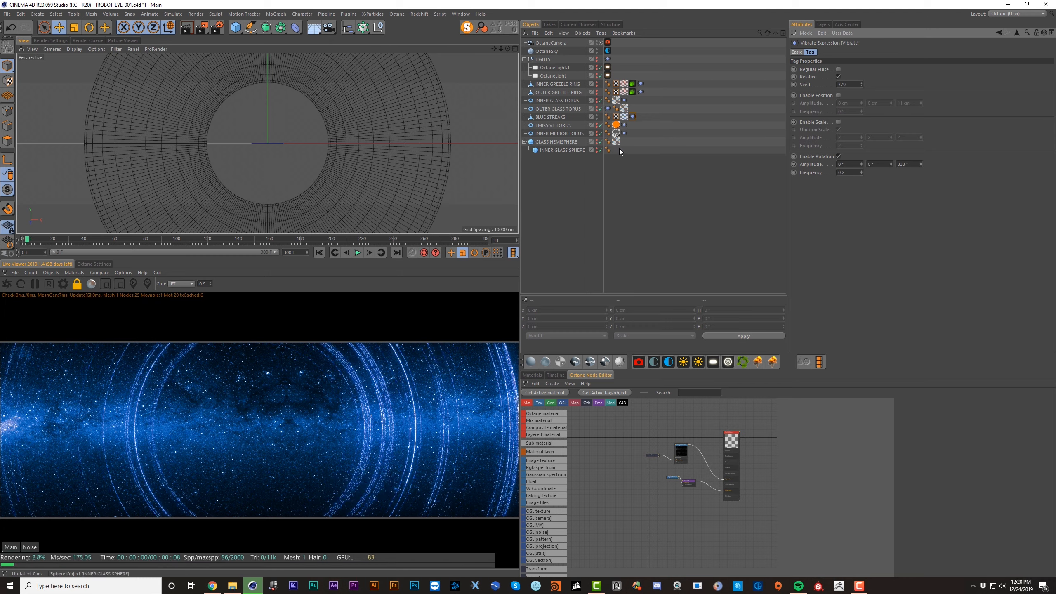
key("F8")
key("F8")
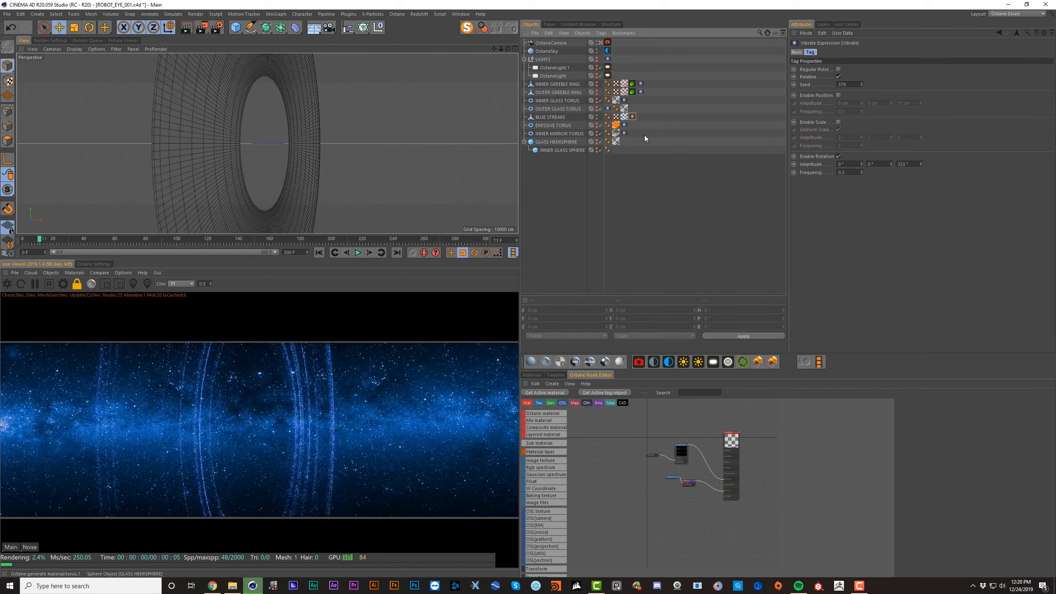
Step: Remove the Vibrate tag from BLUE STREAKS, return to the first frame, and reset the ring's bank rotation to 0°
left_click(632, 131)
key("shift+f")
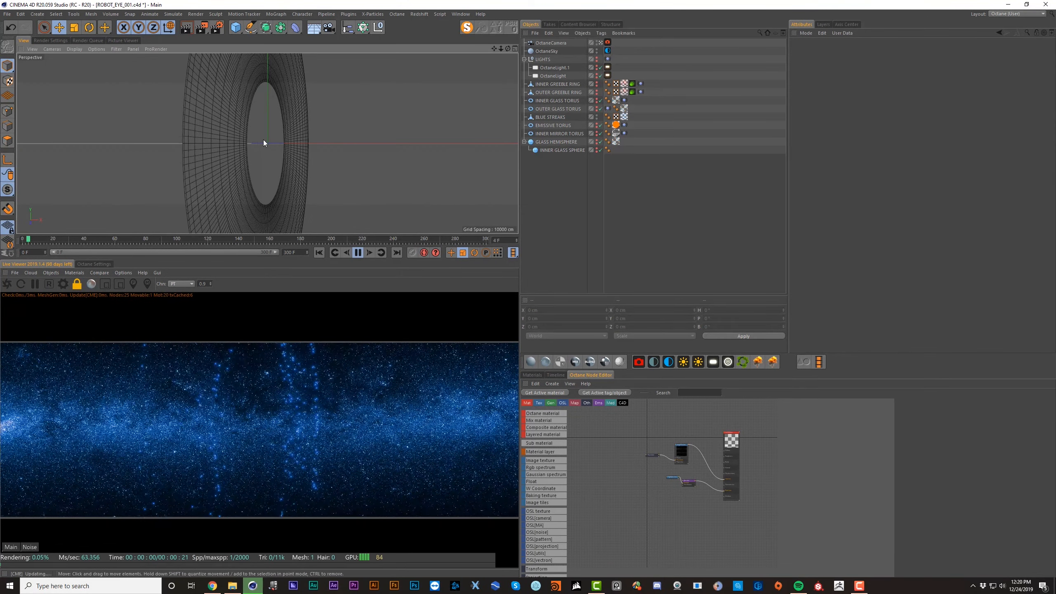
left_click(550, 118)
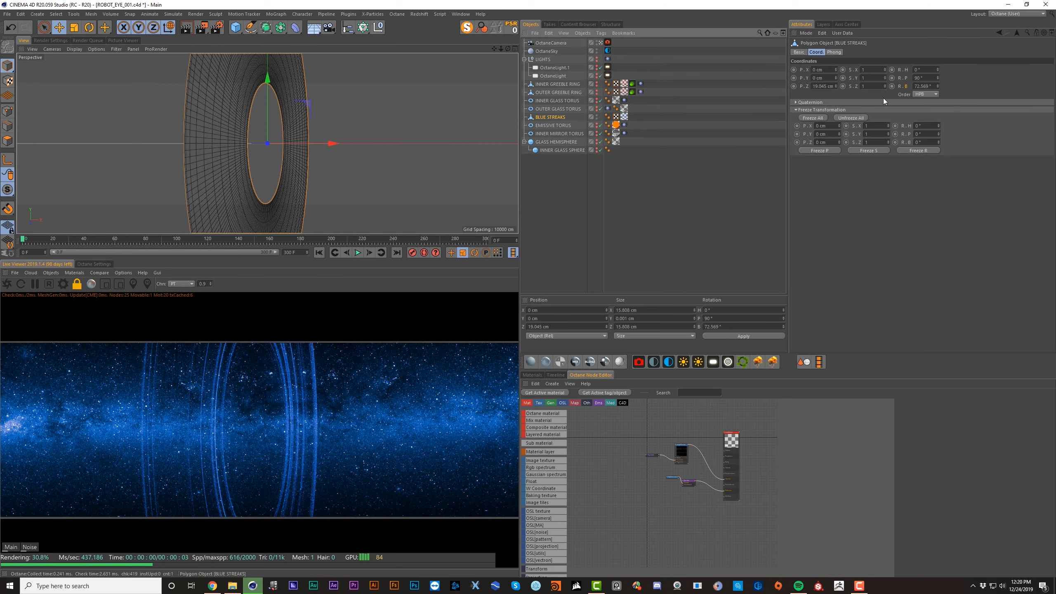
right_click(937, 86)
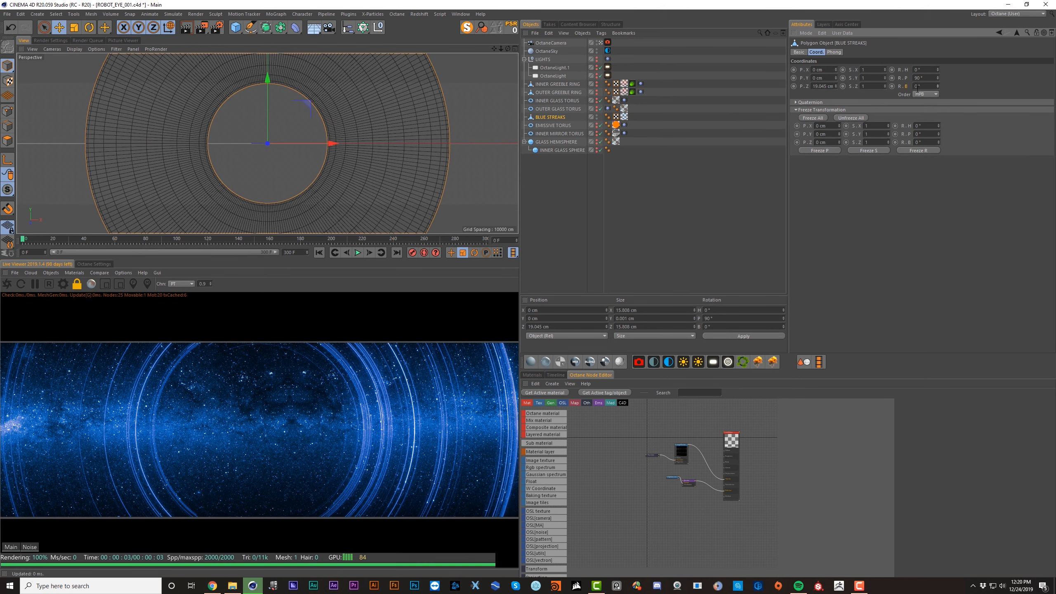
key("ctrl+z")
right_click(932, 86)
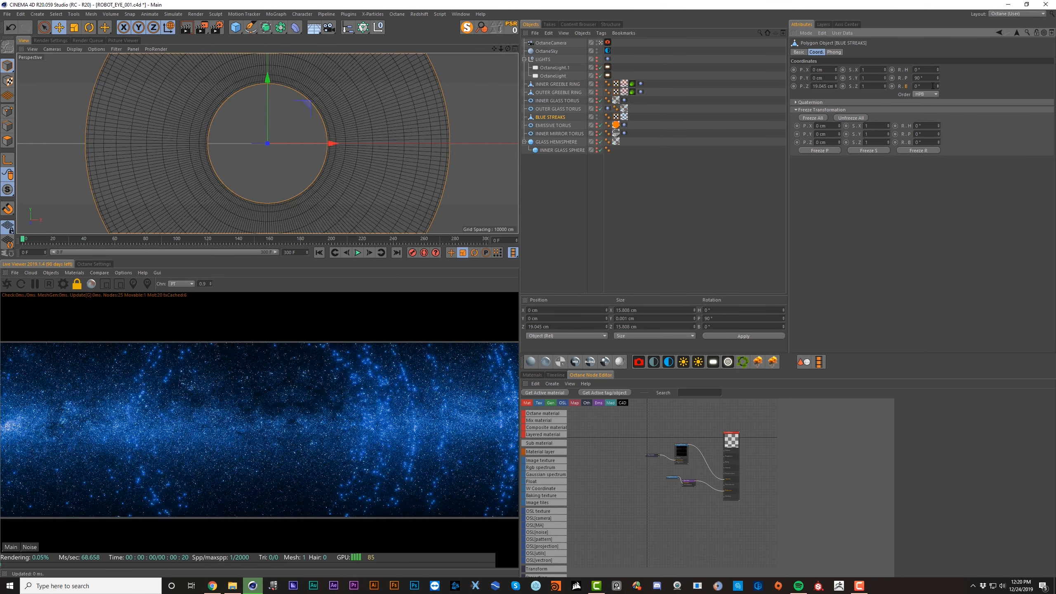
Step: Try recording rotation keyframes on BLUE STREAKS, and bring back its Vibrate tag to review the settings
left_click(892, 70, "ctrl")
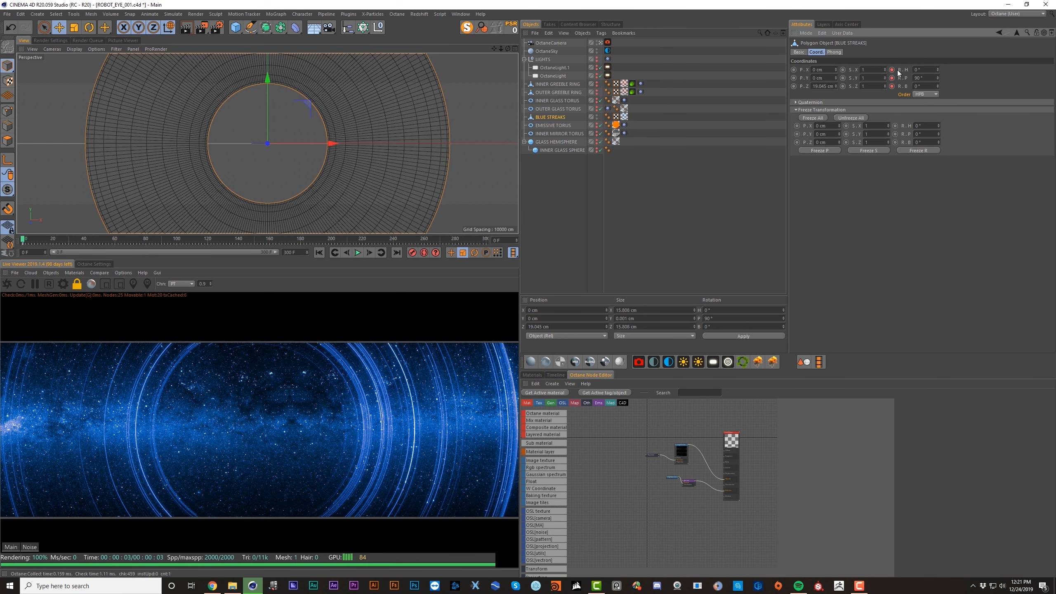
key("ctrl+v")
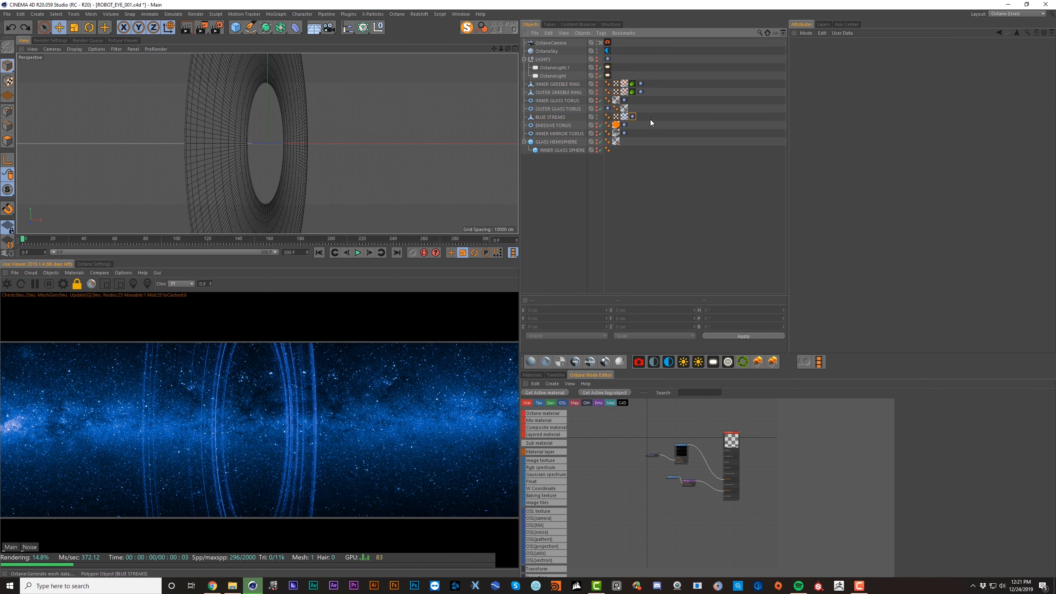
left_click(633, 117)
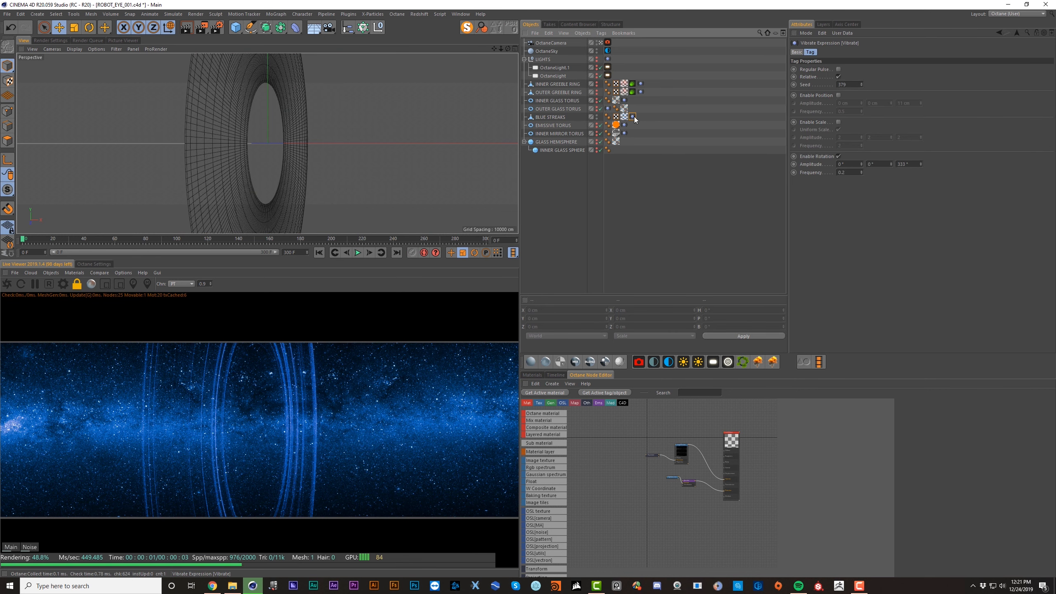
Step: Reset the rotation of BLUE STREAKS, without its Vibrate tag, to 0°, 90°, 0°
left_click(554, 116)
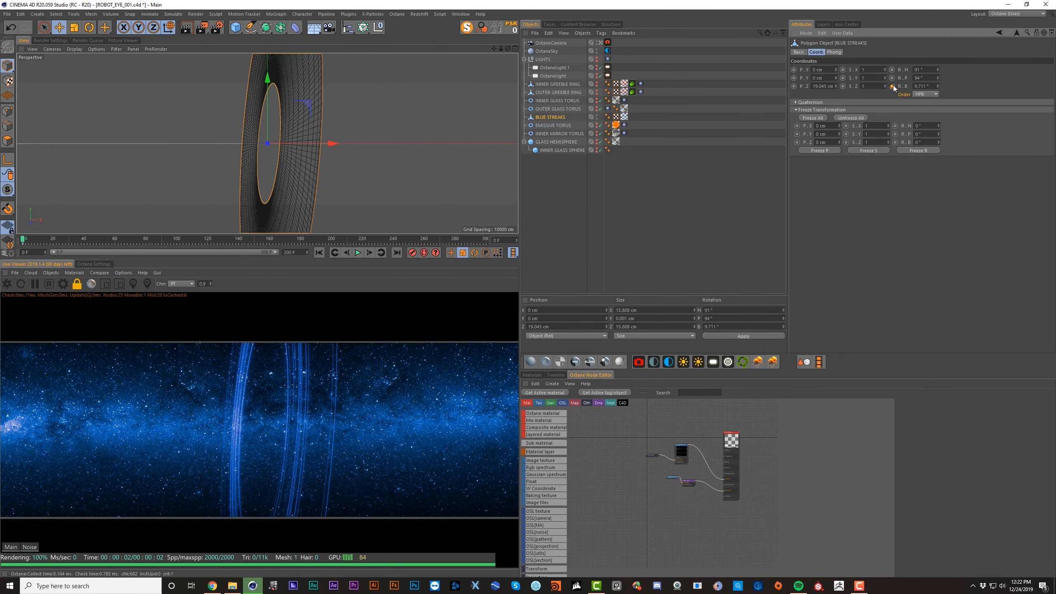
key("ctrl+z")
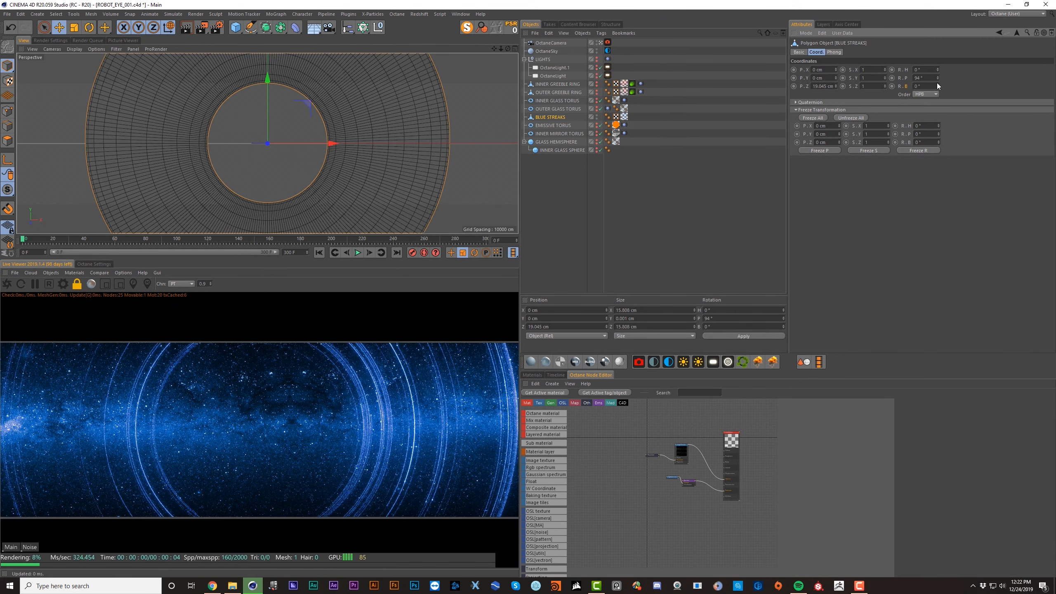
left_click(928, 79)
type("94")
key("Return")
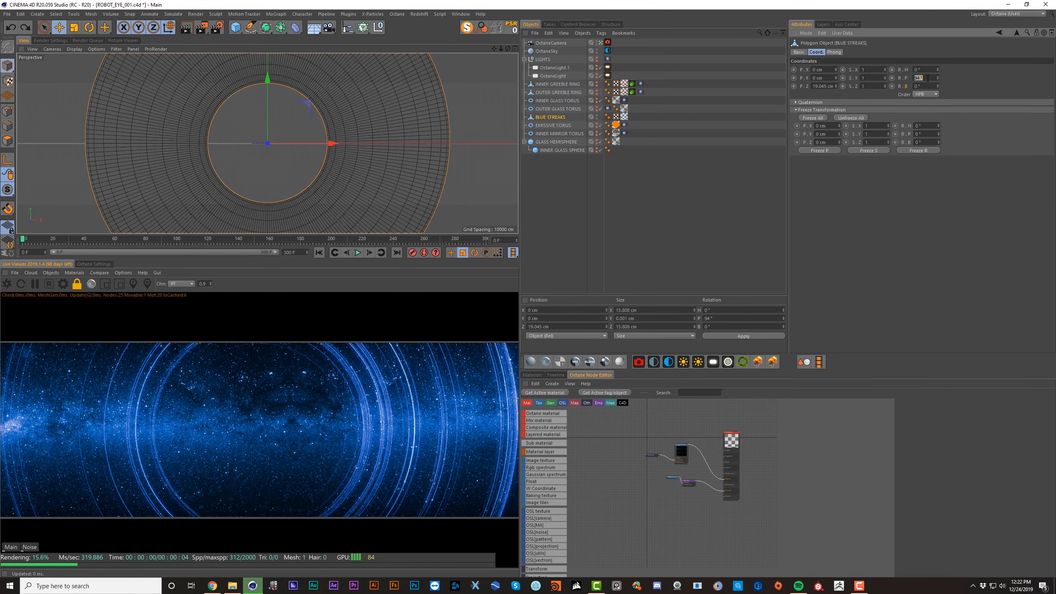
type("90")
key("Return")
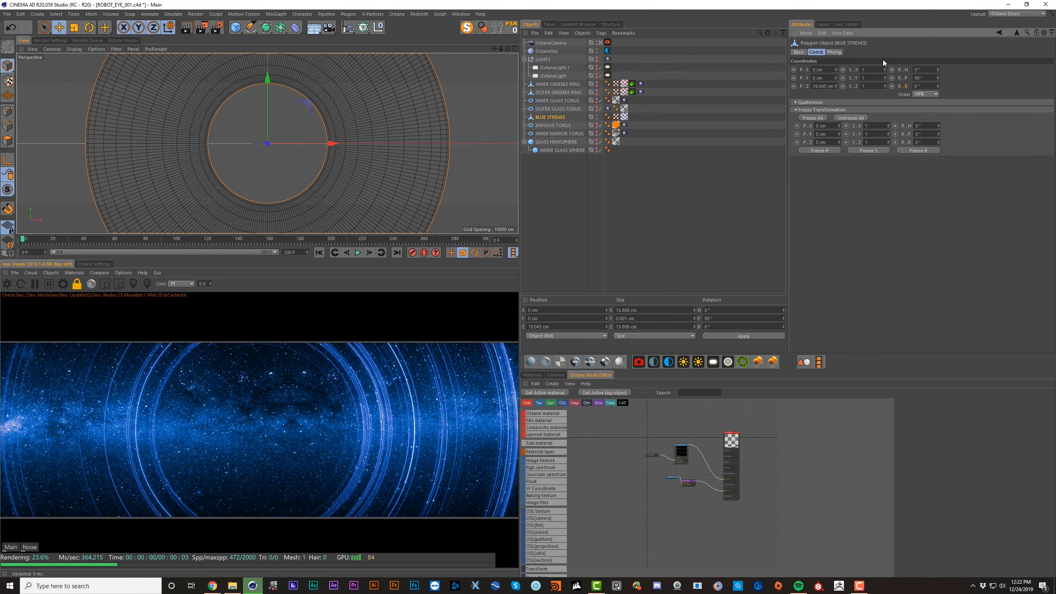
Step: Freeze the rotation of BLUE STREAKS, test a heading rotation of about 7°, and undo the test
left_click(917, 150)
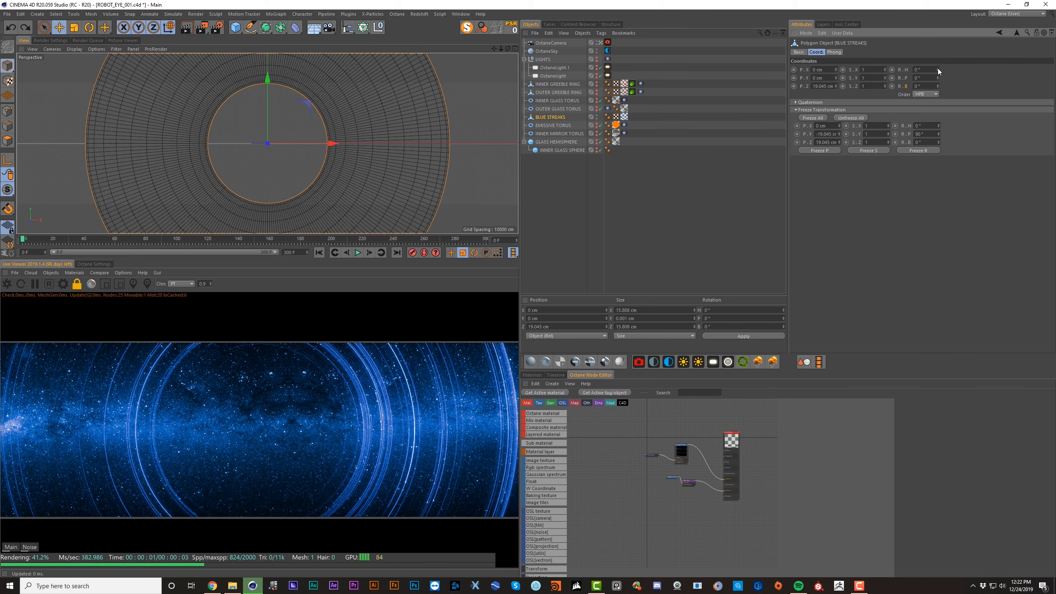
left_click_drag(906, 71, 921, 71)
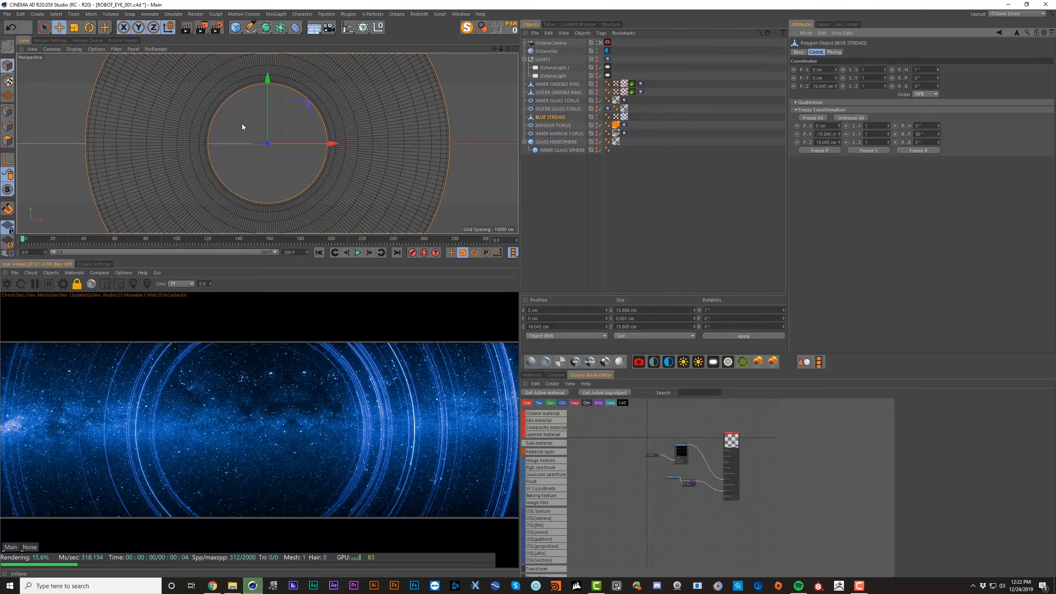
key("ctrl+z")
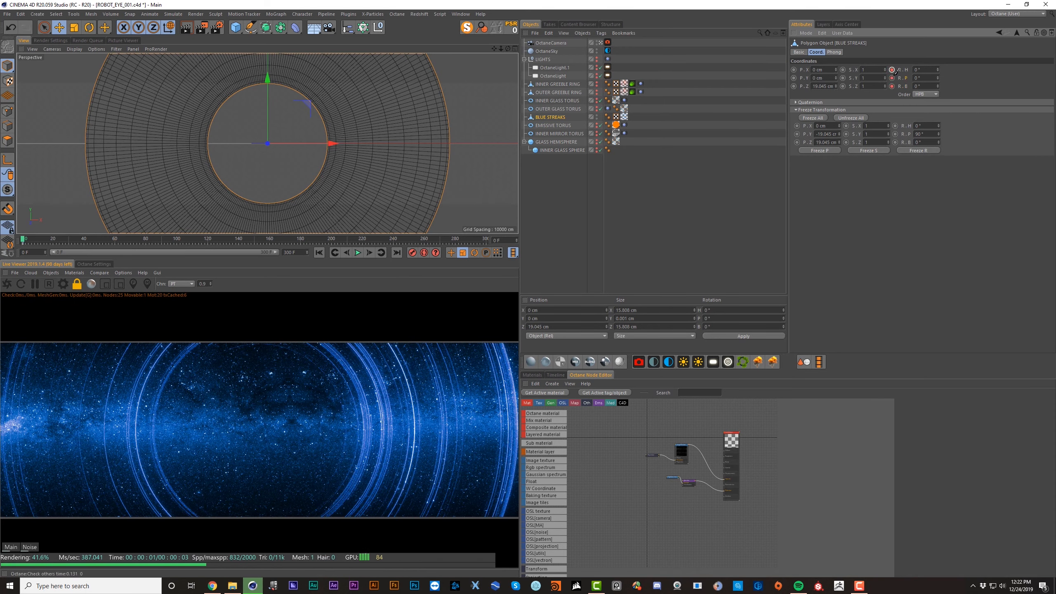
Step: Give BLUE STREAKS a Vibrate tag with position disabled, rotation enabled at frequency 0.2, and an adjusted first rotation amplitude
key("ctrl+z")
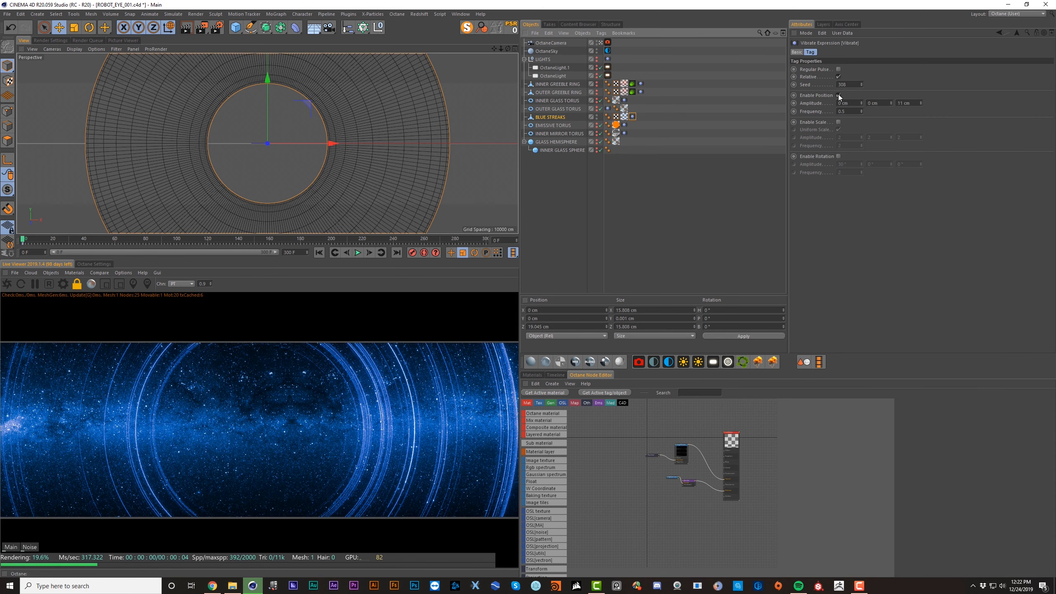
left_click(838, 95)
left_click(838, 156)
left_click(850, 171)
key("Return")
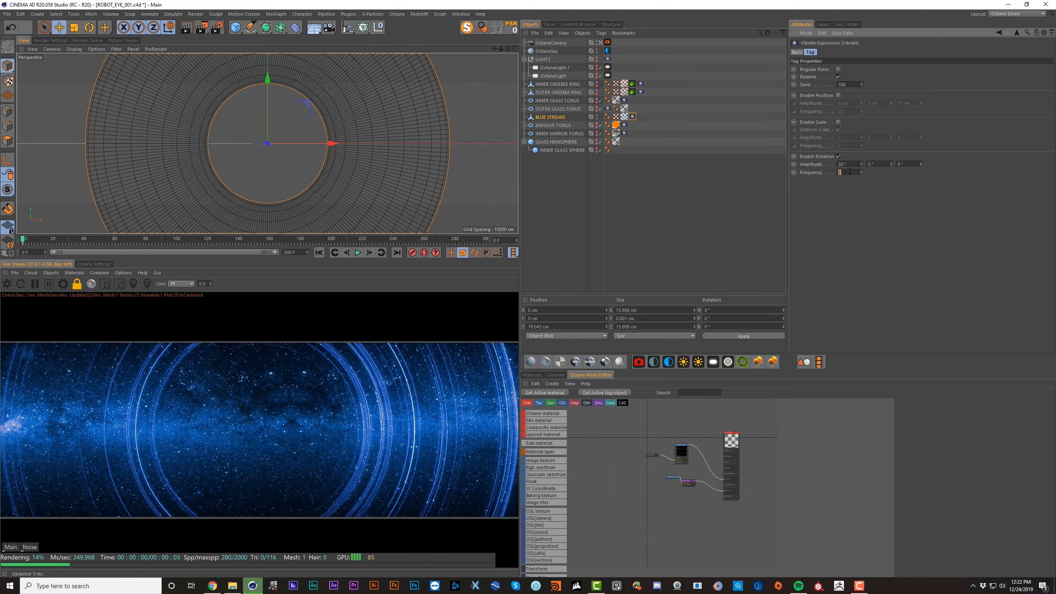
left_click(849, 163)
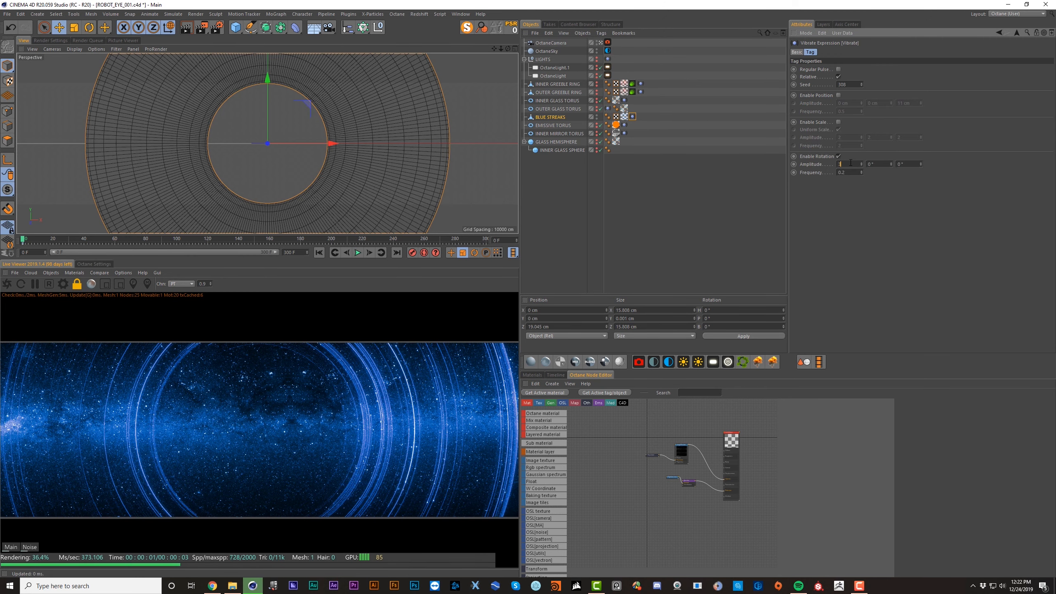
Step: Scrub the timeline to about frame 230 to examine how the blue streaks rotate
left_click(656, 200)
mouse_move(65, 240)
left_mouse_down()
mouse_move(363, 257)
mouse_move(378, 270)
left_mouse_up()
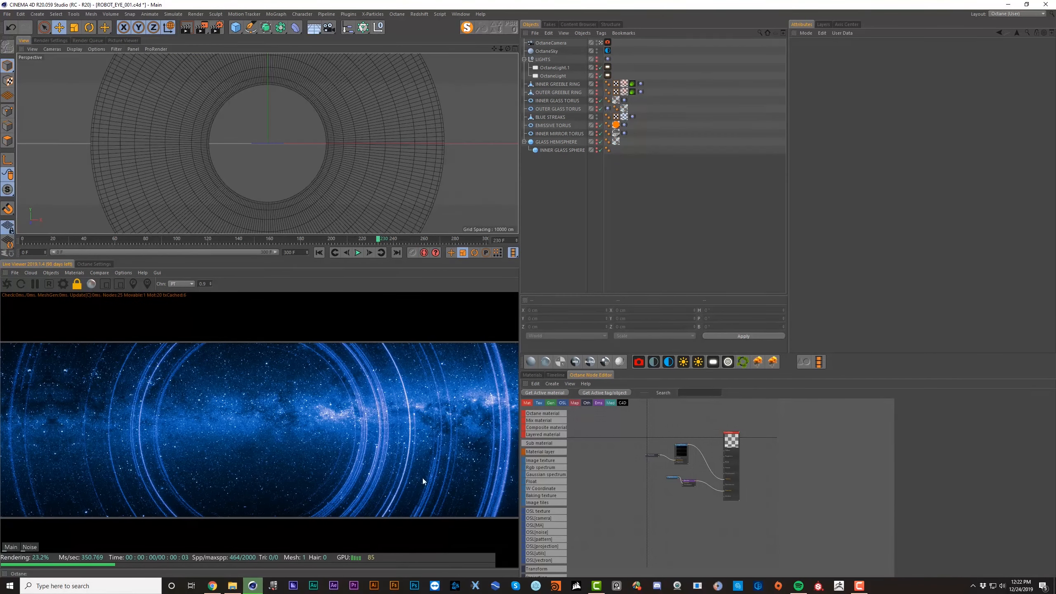
left_click(348, 239)
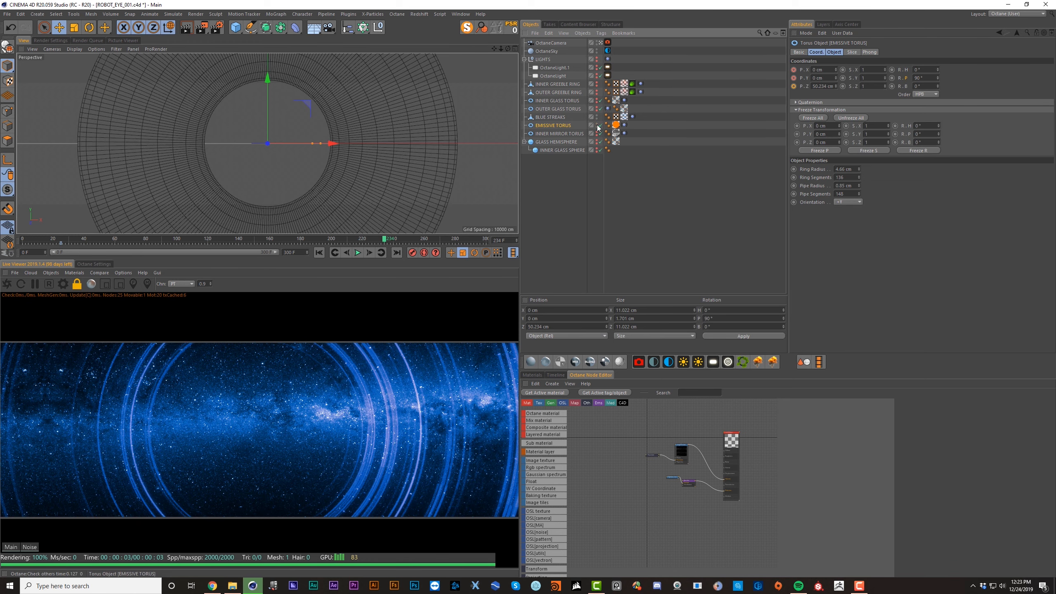
Step: Enable the EMISSIVE TORUS, play the animation briefly, and open its Vibrate tag settings
left_click(597, 127)
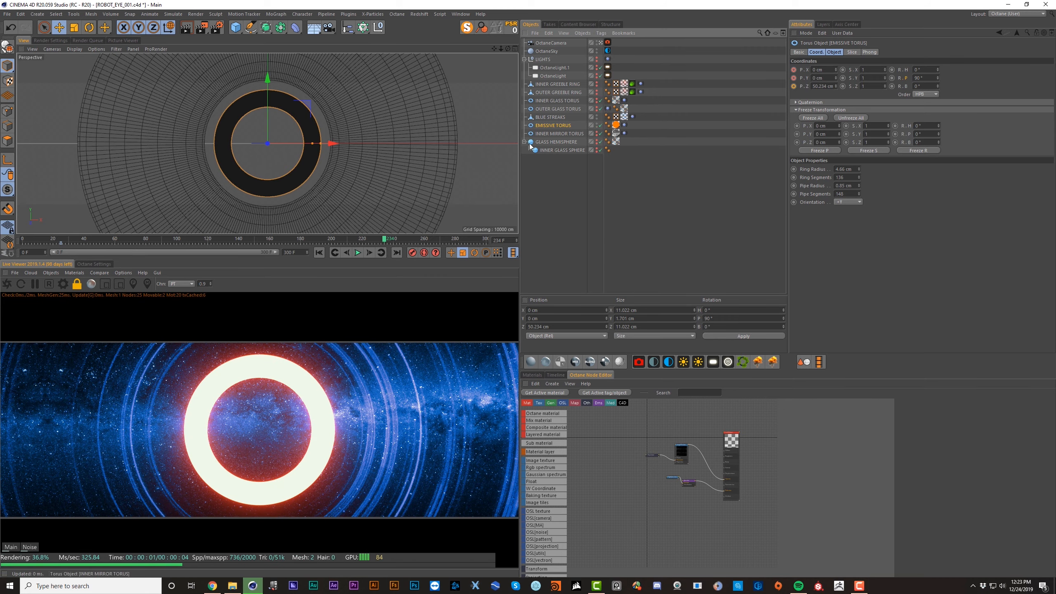
key("shift+f")
key("shift+f")
left_click(624, 125)
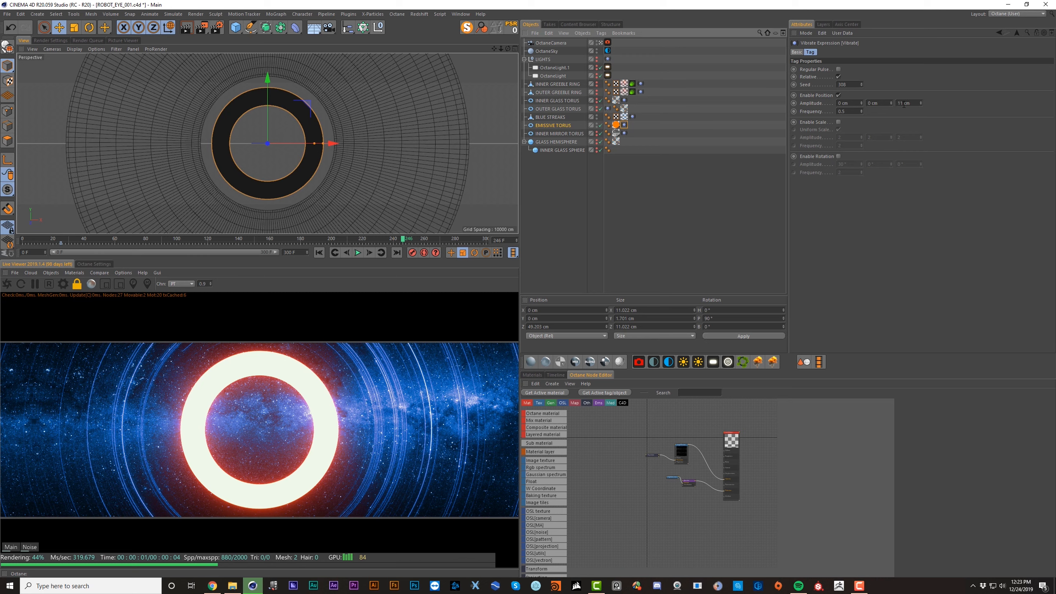
Step: Enable the INNER MIRROR TORUS, play the animation briefly, and open its Vibrate tag settings
left_click(569, 136)
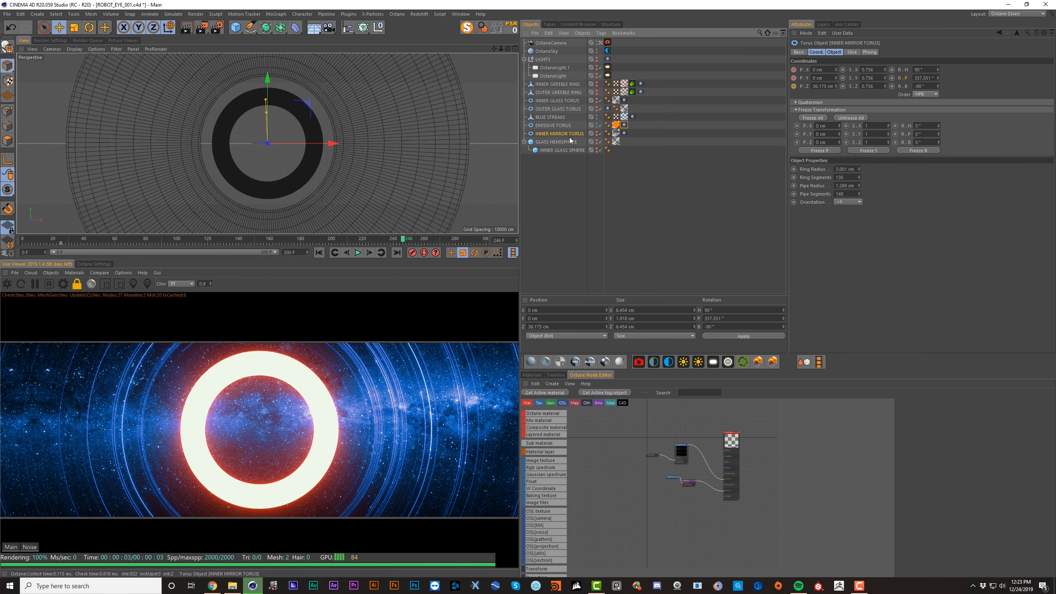
left_click(597, 134, "alt")
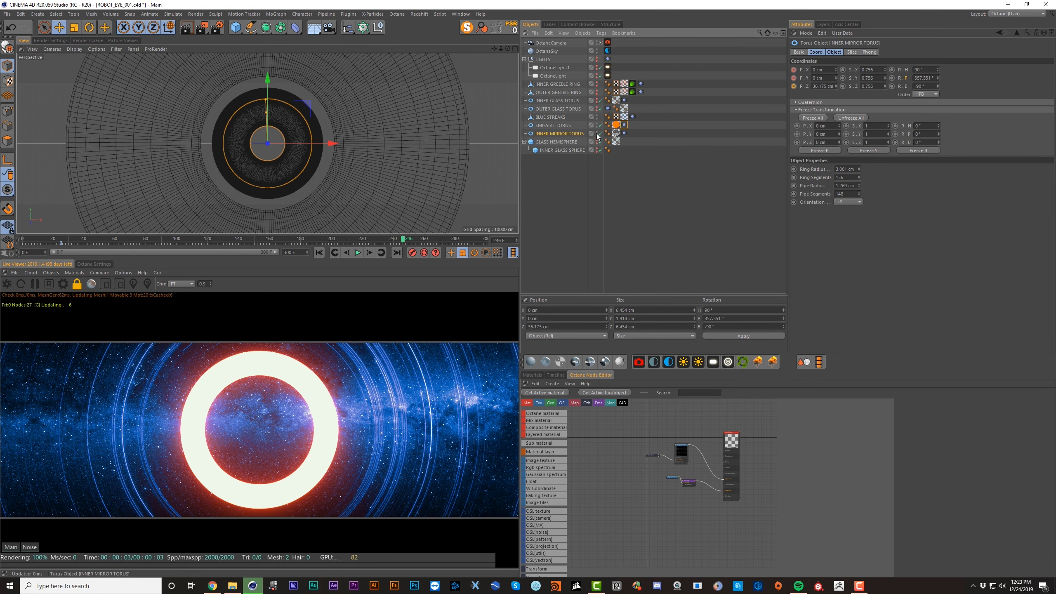
key("F8")
key("F8")
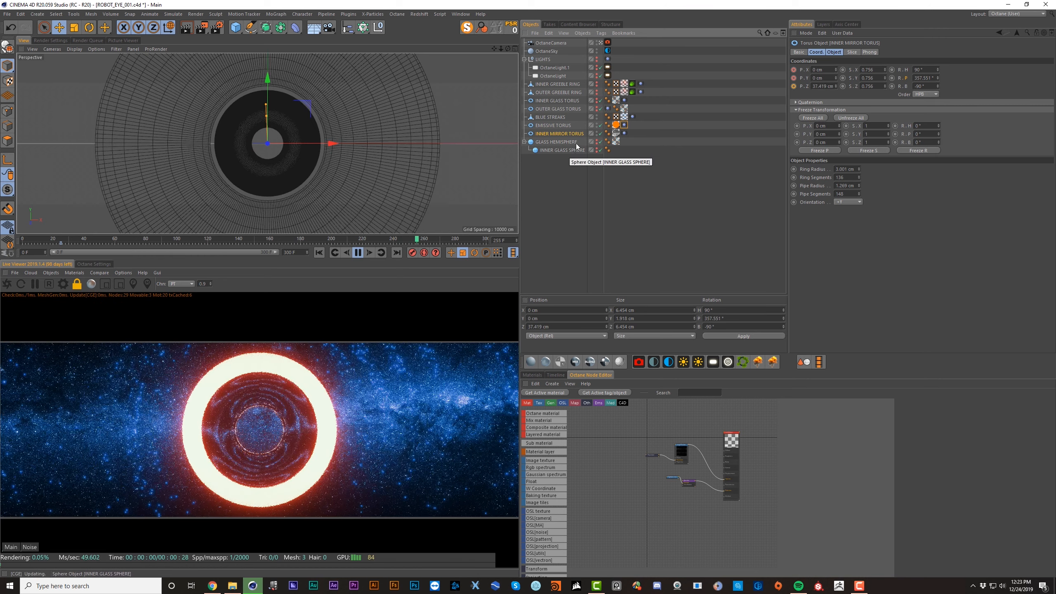
left_click(624, 133)
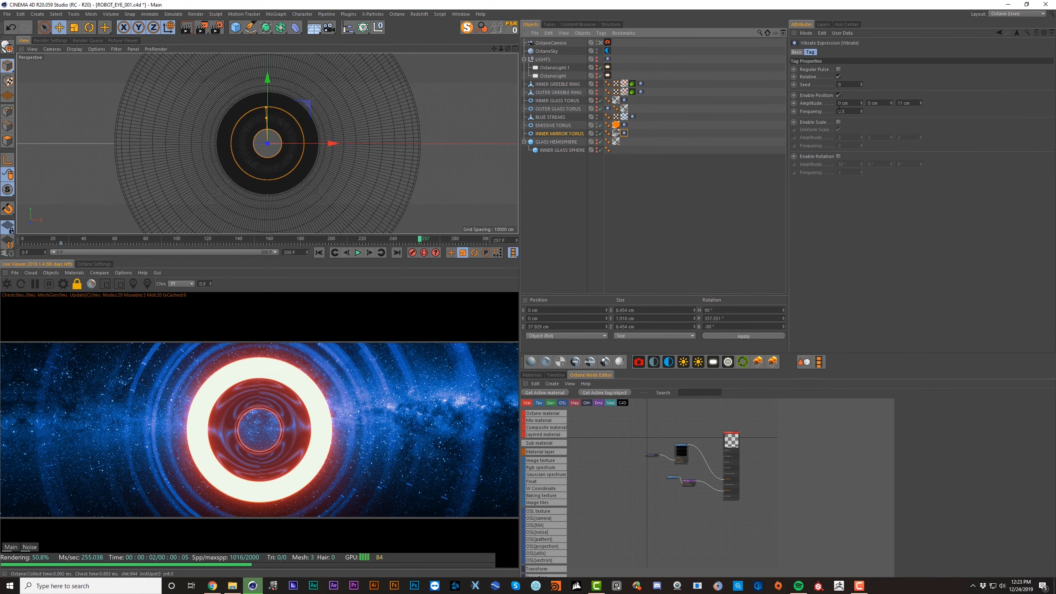
Step: Enable the GLASS HEMISPHERE with its INNER GLASS SPHERE, and leave the OctaneCamera view to inspect them from outside
left_click(595, 144)
left_click(600, 150)
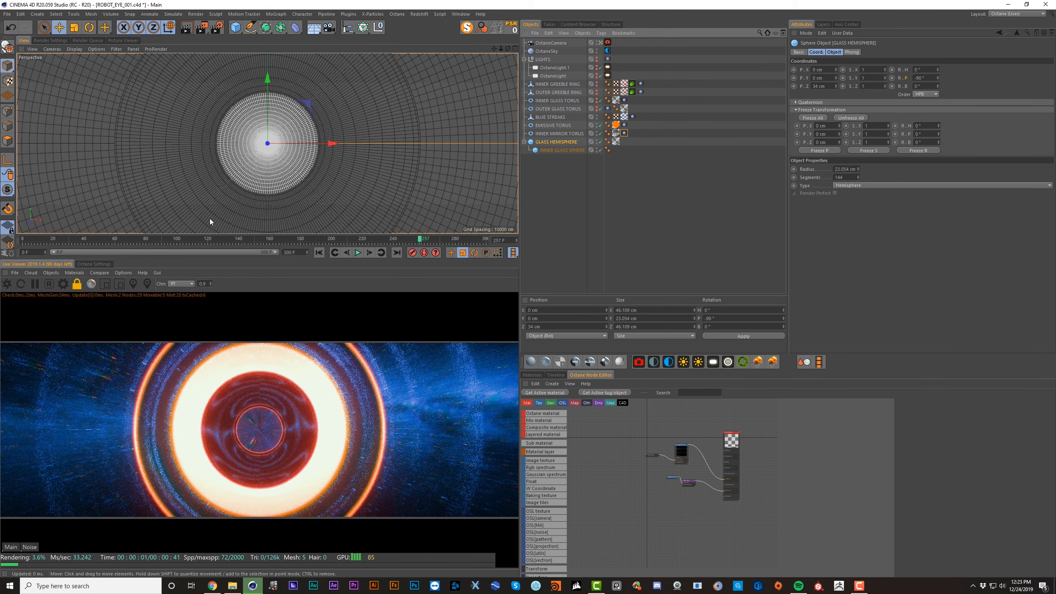
left_click(600, 43)
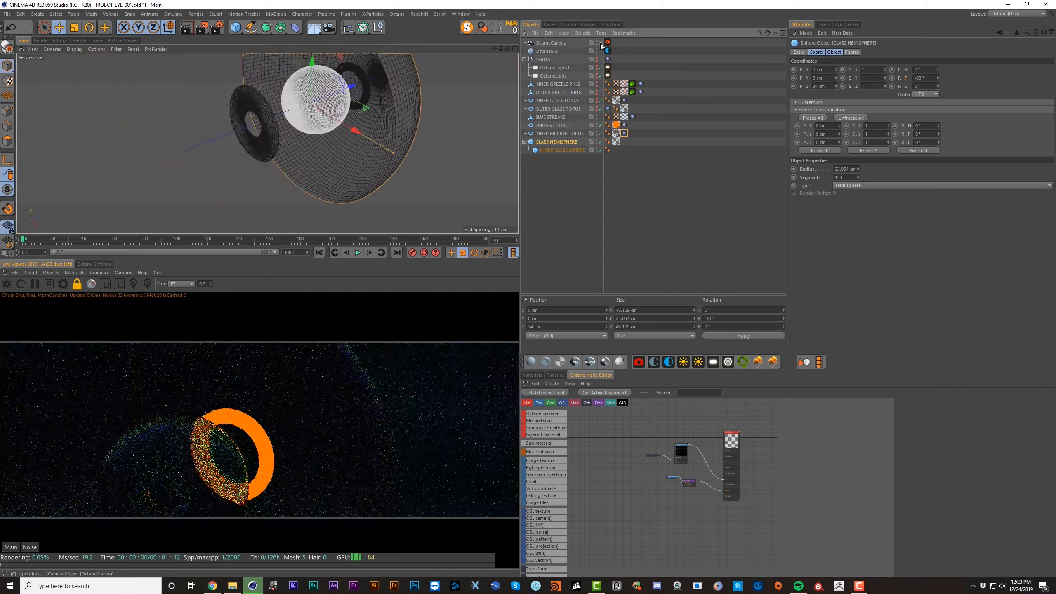
left_click(600, 43)
middle_click_drag(435, 91, 415, 170, "alt")
mouse_move(416, 150)
left_mouse_down("alt")
mouse_move(444, 130)
mouse_move(419, 144)
left_mouse_up("alt")
middle_click_drag(419, 143, 417, 109, "alt")
left_click_drag(417, 109, 410, 111, "alt")
Step: Open the GLASS HEMISPHERE material and examine its dispersion setting
double_click(615, 142)
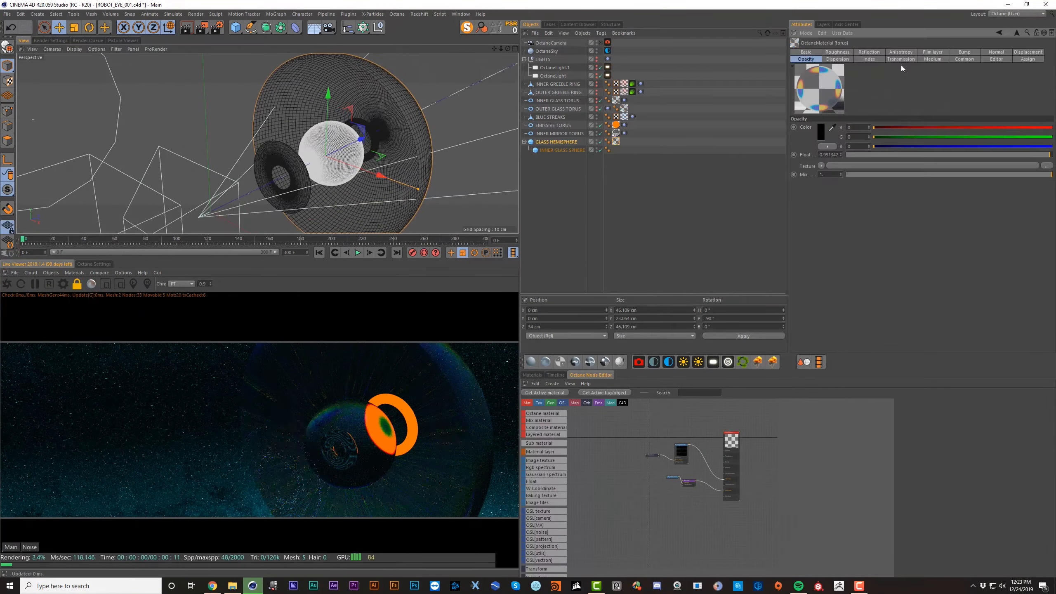
left_click(839, 59)
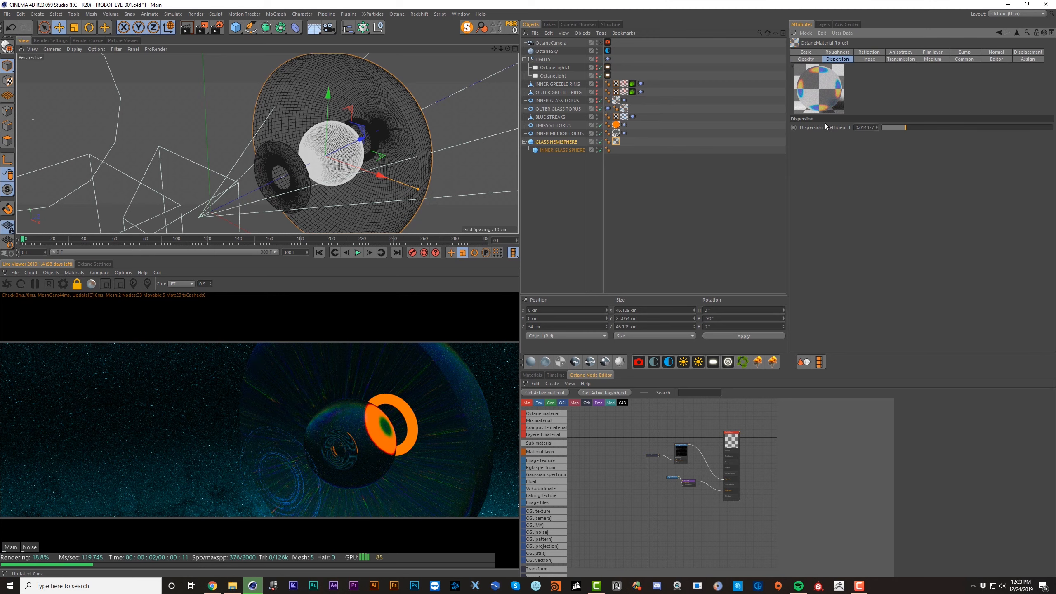
Step: Examine the glass material's Index setting, and scrub to frame 194 to inspect the render from outside
left_click(869, 59)
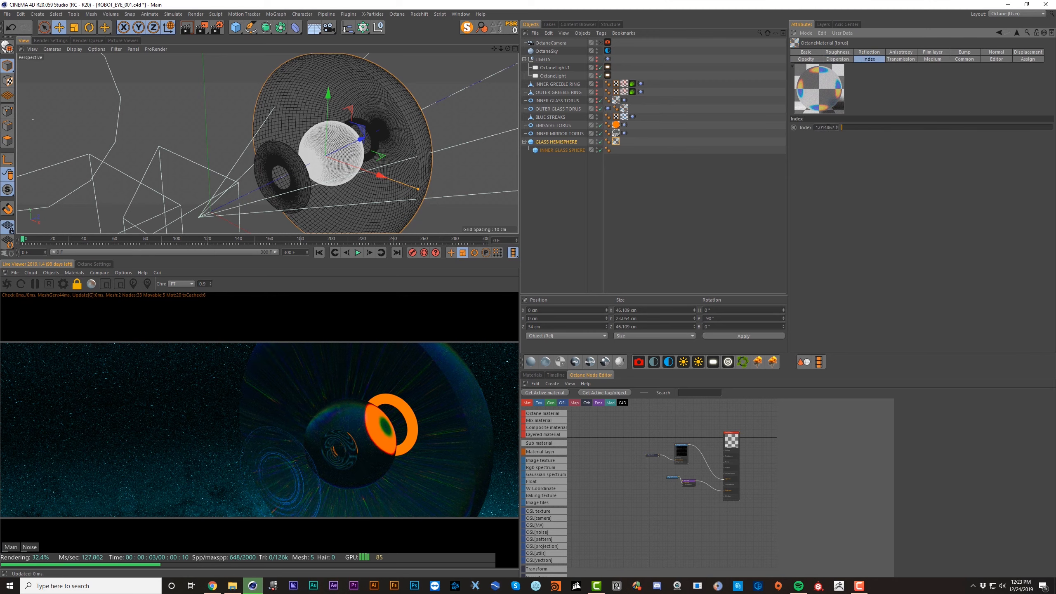
left_click(673, 162)
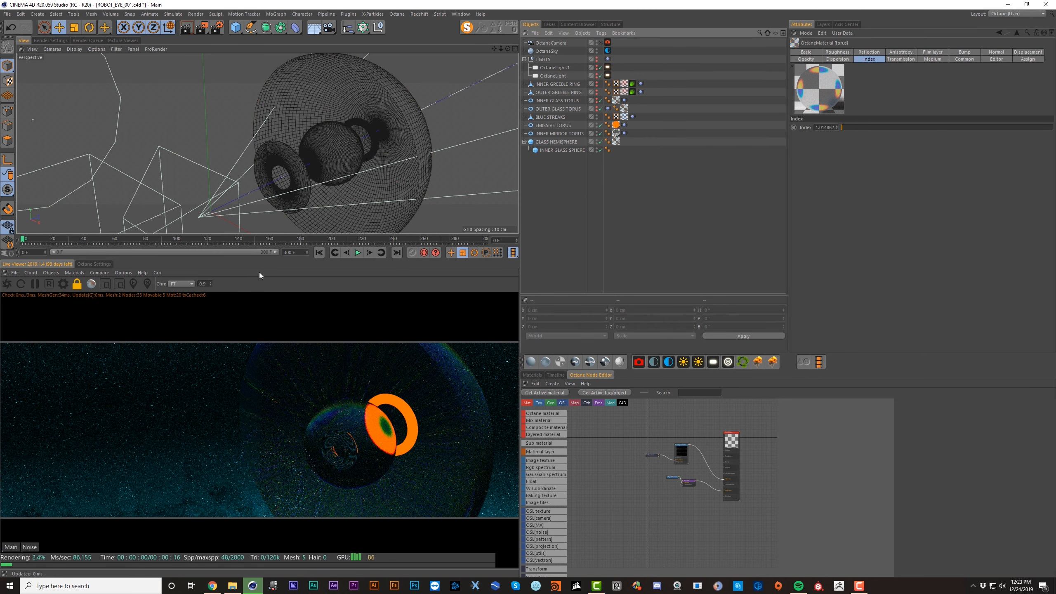
left_click_drag(22, 240, 323, 246)
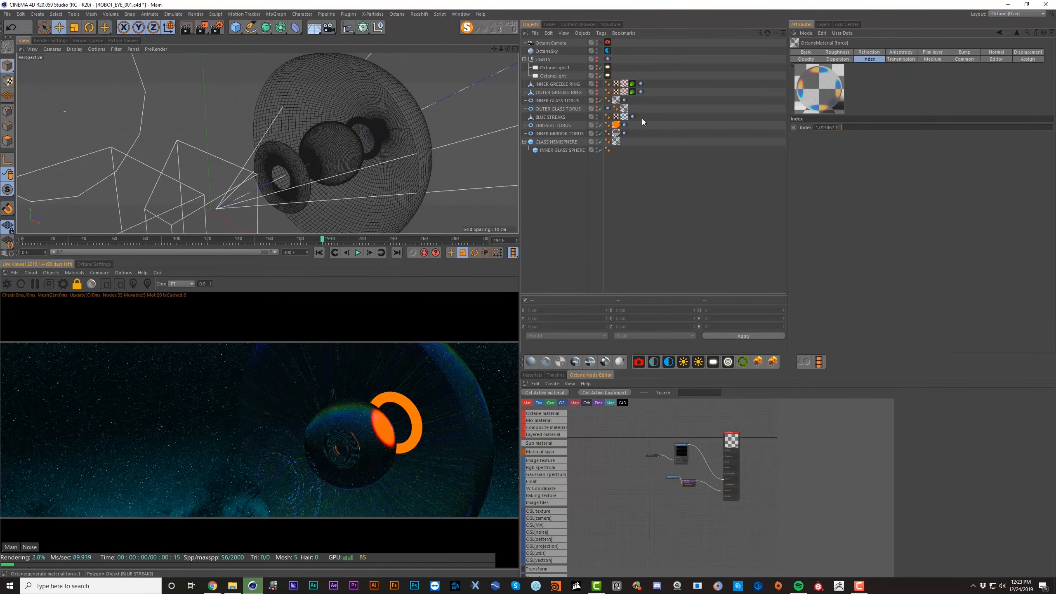
Step: Return to the camera view with only the INNER GREEBLE RING and OUTER GREEBLE RING visible, and scrub to frame 224
key("ctrl+z")
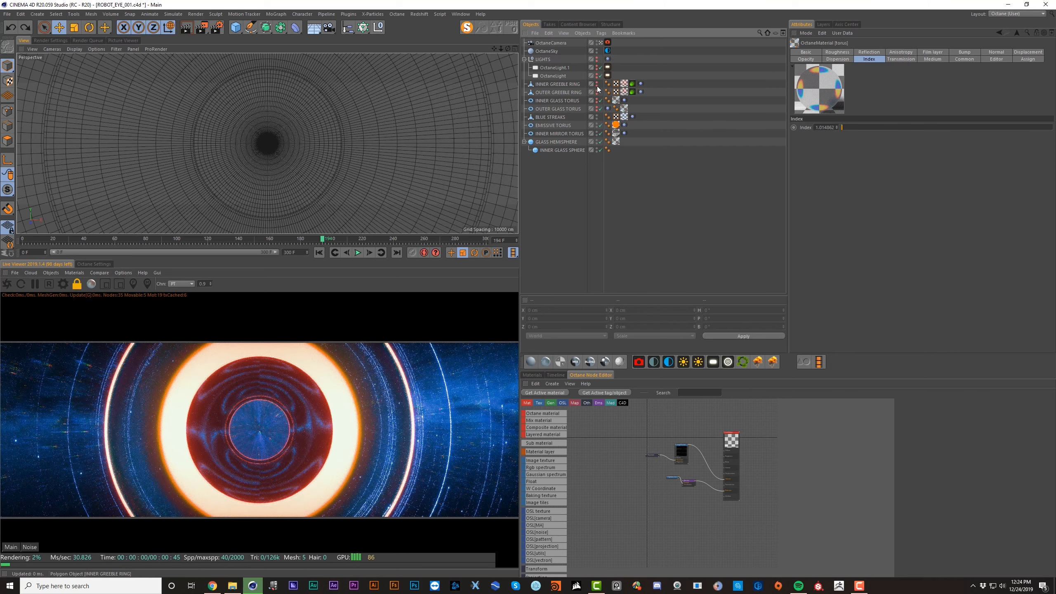
left_click_drag(597, 151, 597, 150, "alt")
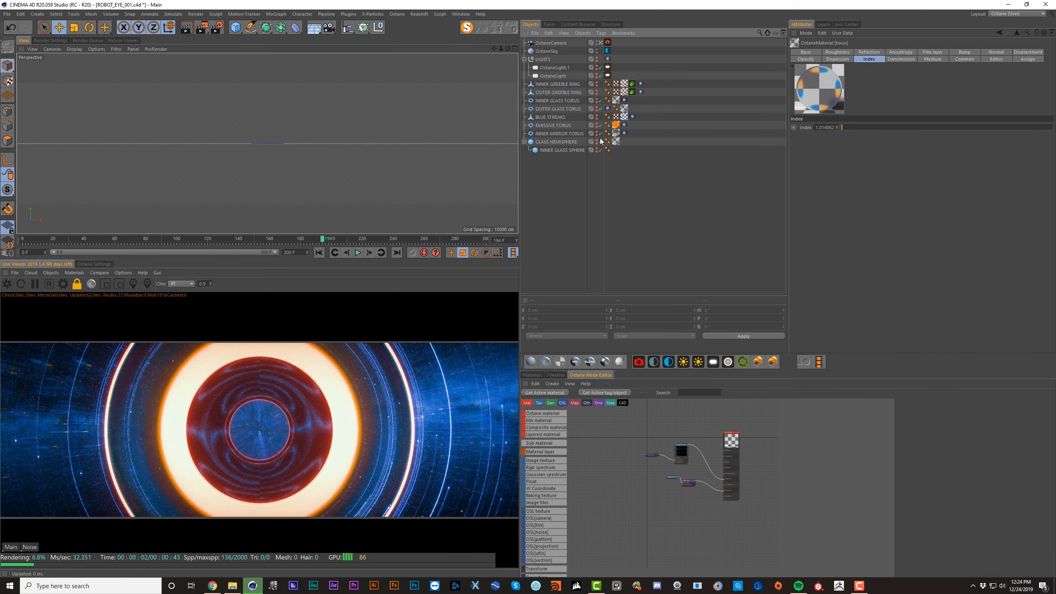
left_click(597, 86, "alt")
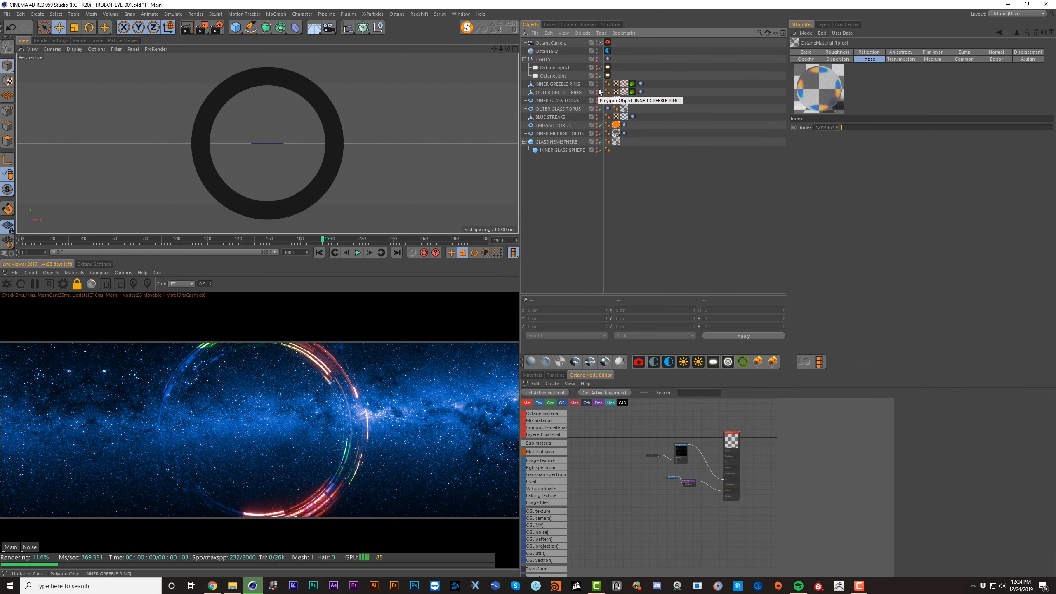
left_click(598, 93, "alt")
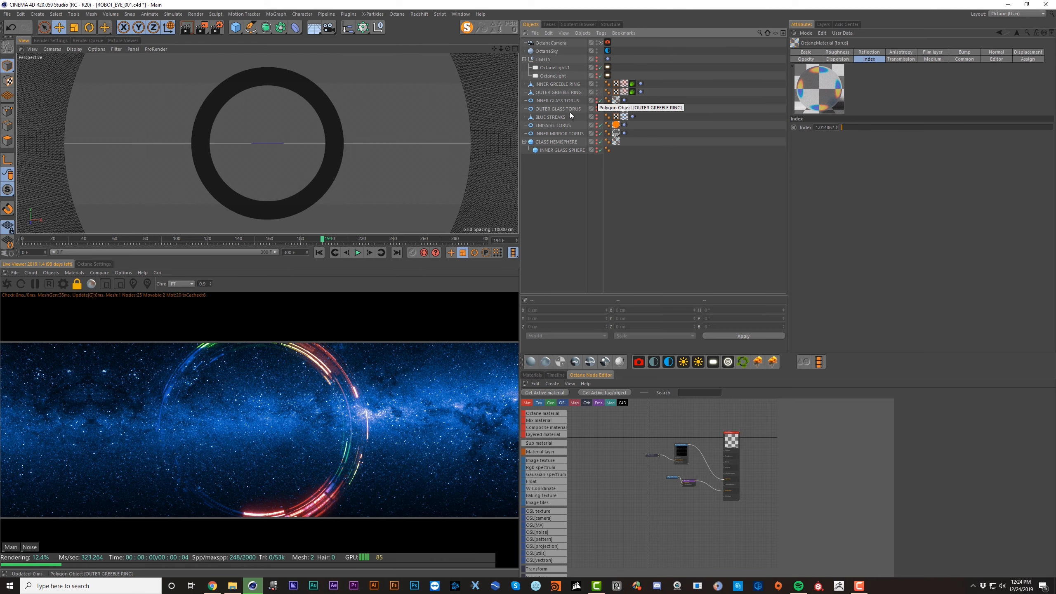
left_click_drag(232, 240, 368, 240)
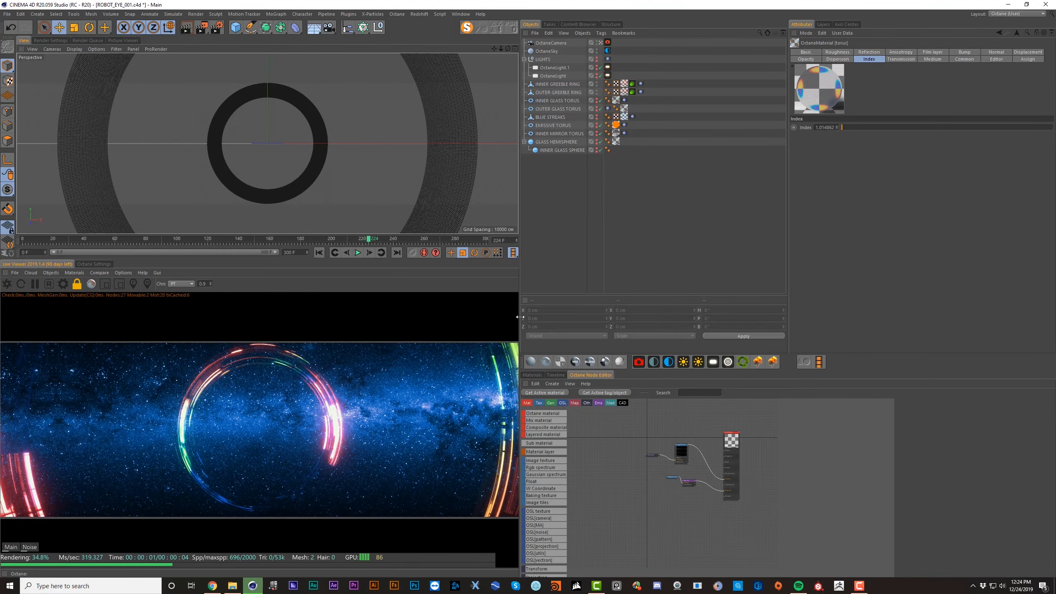
left_click_drag(520, 317, 584, 317)
Step: Load the OUTER GREEBLE RING's RING 5.2 material into the Octane Node Editor
double_click(689, 92)
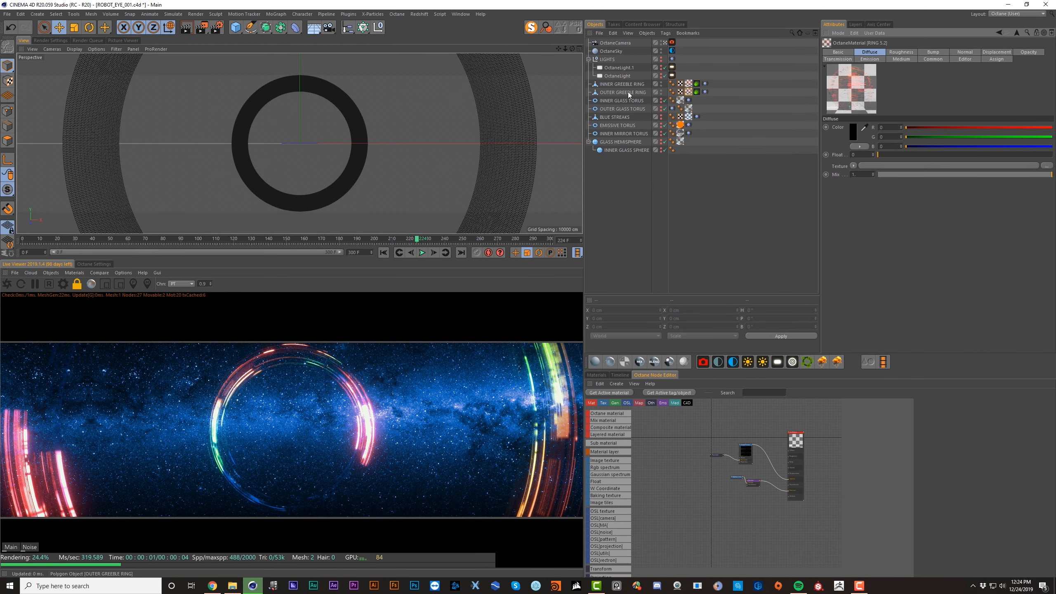
left_click(603, 376)
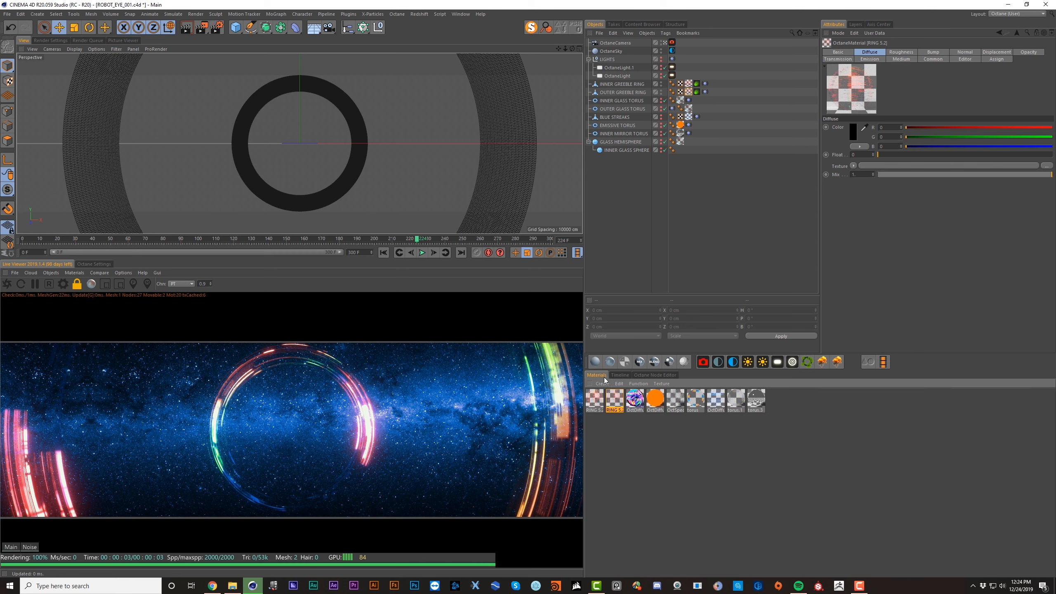
left_click(654, 375)
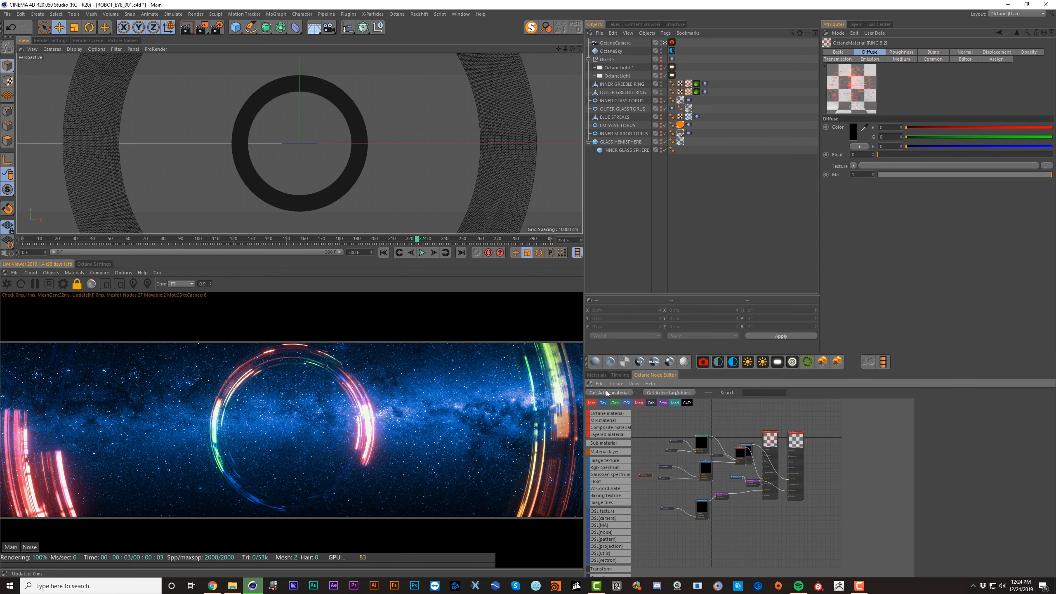
left_click(620, 394)
Step: View the source image COMPLEXTRO_002.jpg of the image texture feeding the ring's Blackbody Emission, and close it
scroll(706, 504, "up", 5)
left_click_drag(739, 493, 723, 474)
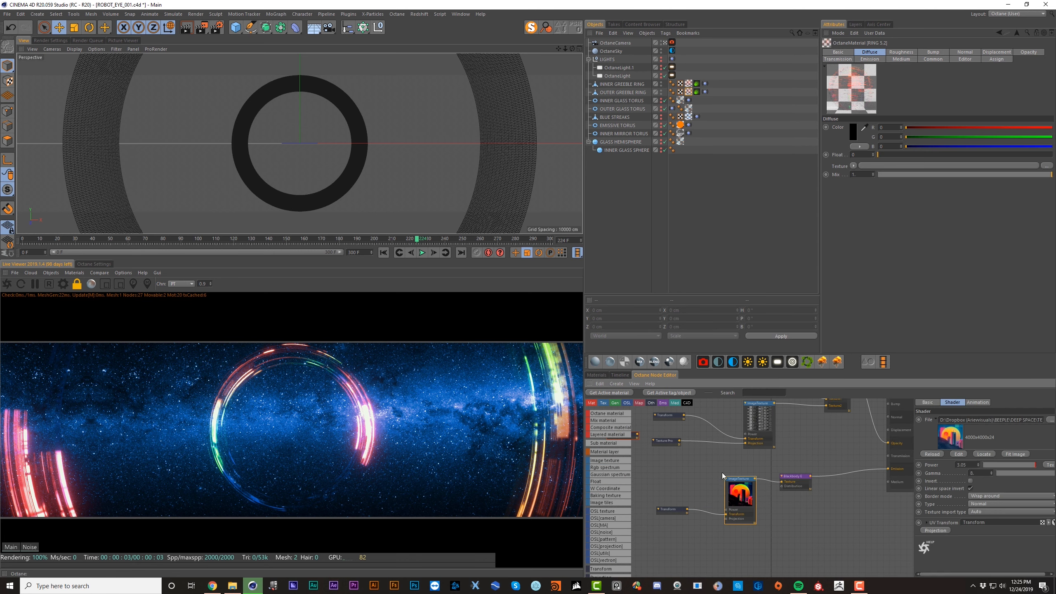
left_click(961, 454)
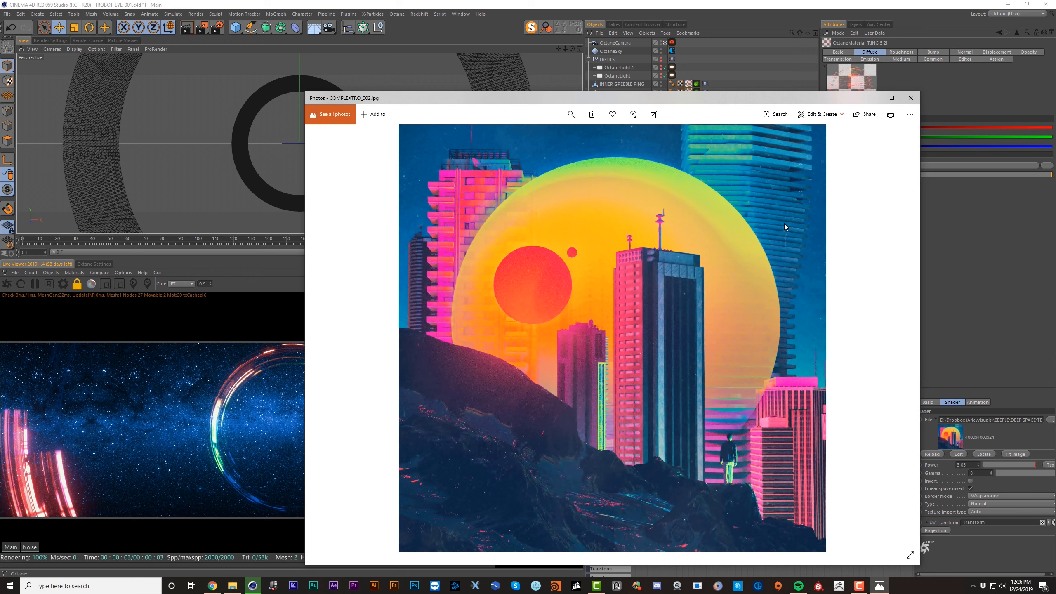
key("alt+F4")
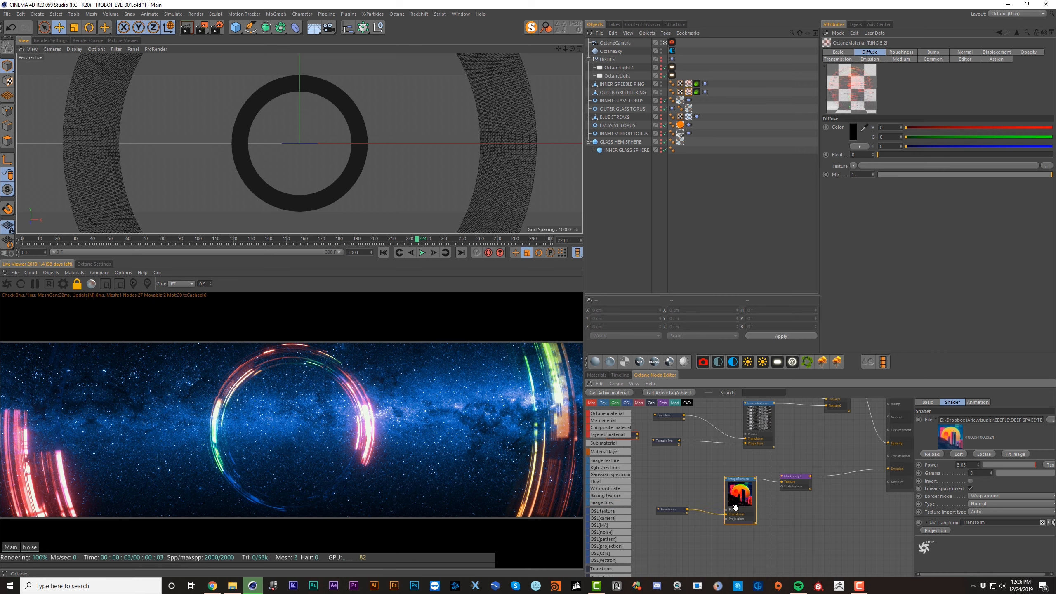
Step: Try scaling the emission image's Transform node uniformly down to 0.126845 and compare it with the original scale
left_click(670, 509)
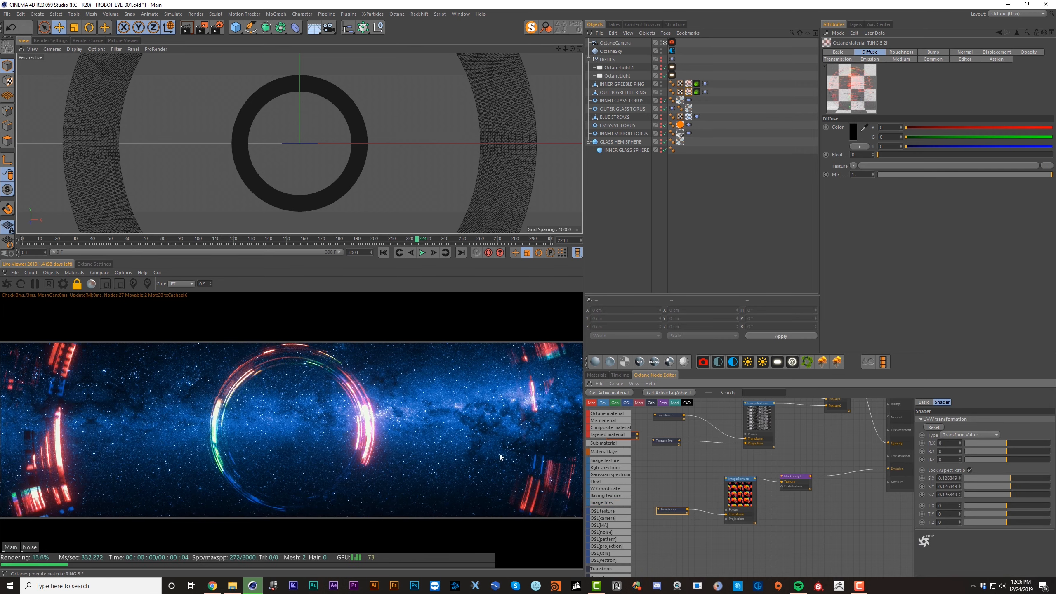
key("ctrl+z")
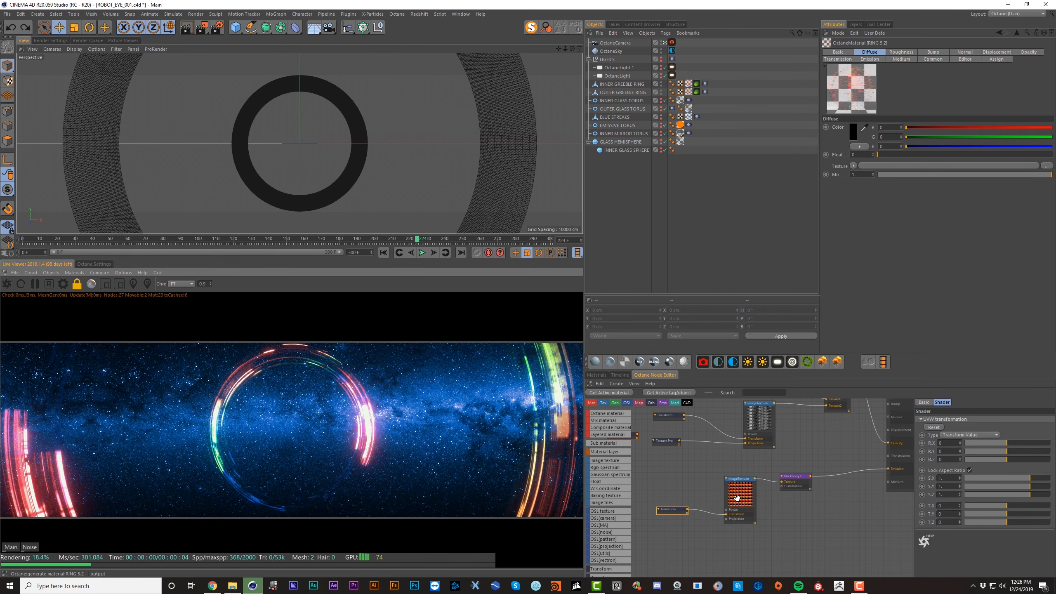
key("ctrl+y")
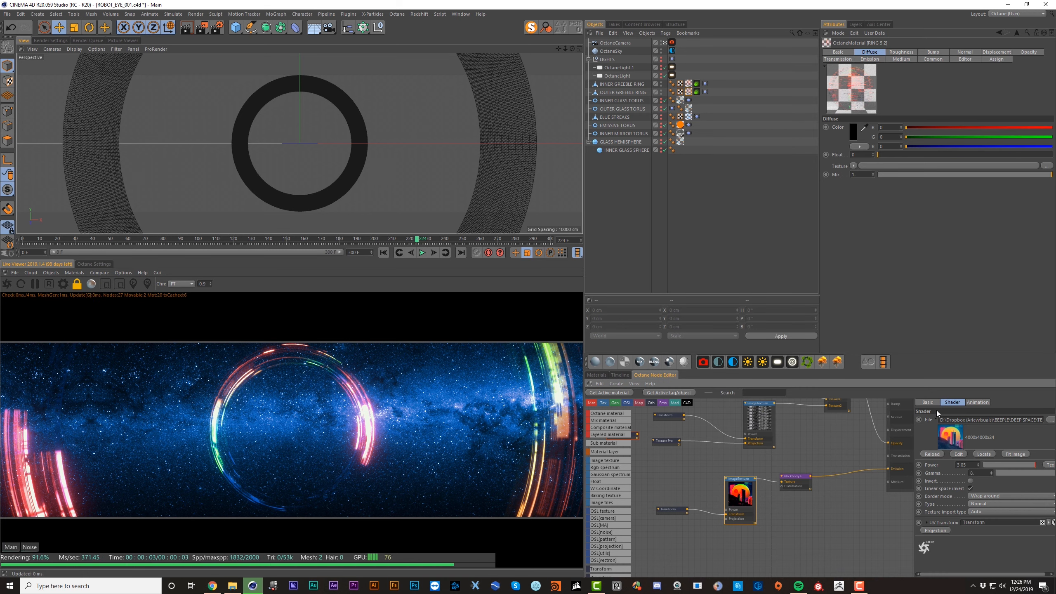
key("ctrl+z")
key("ctrl+y")
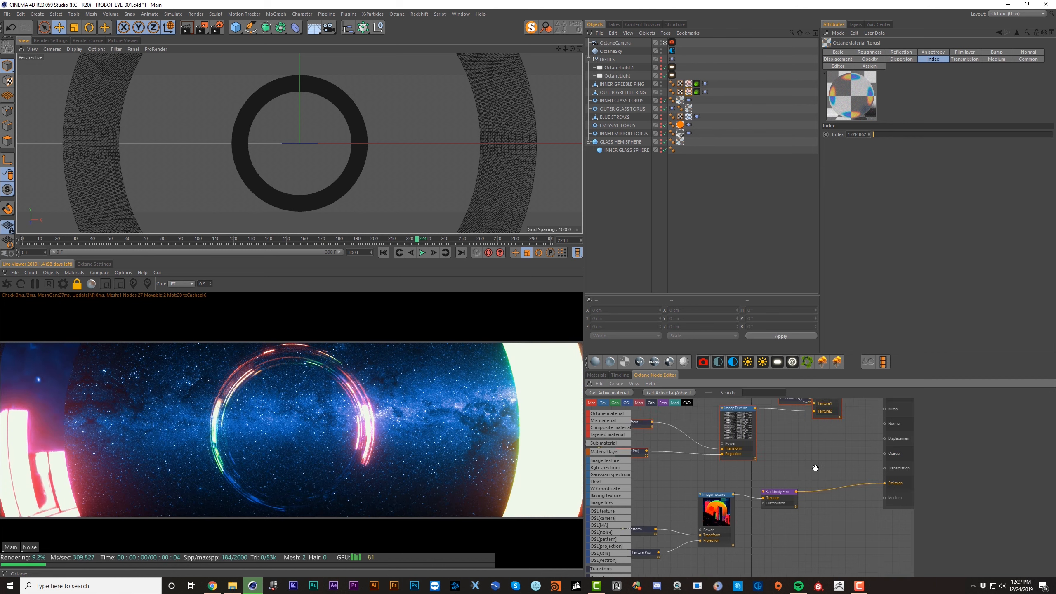
Step: Adjust the power of the Blackbody Emission node in the ring material
left_click(829, 457)
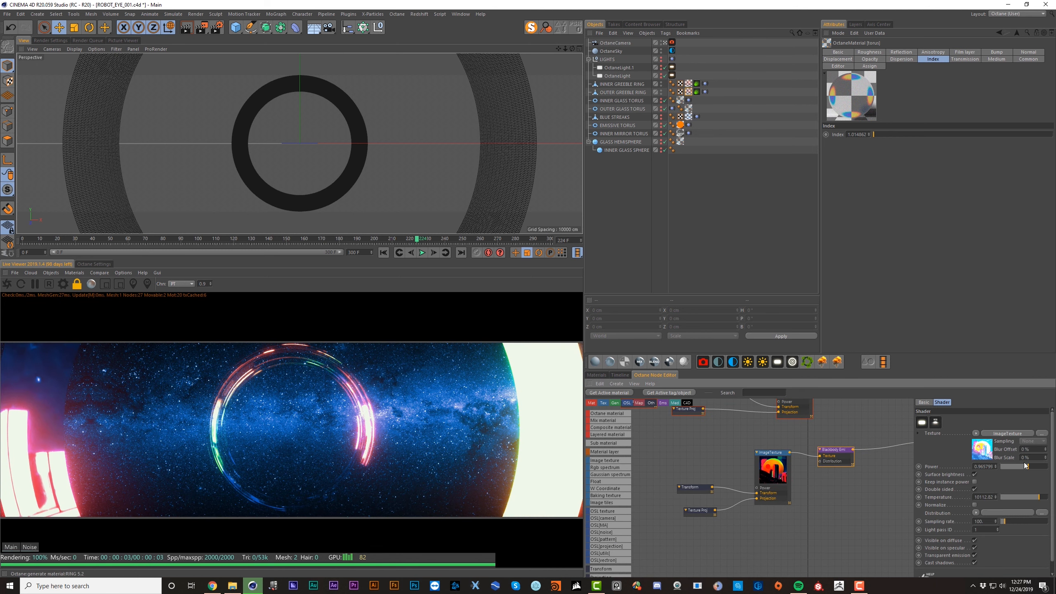
left_click(1014, 465)
mouse_move(1014, 466)
left_mouse_down()
mouse_move(1025, 466)
mouse_move(1021, 483)
mouse_move(1007, 485)
left_mouse_up()
Step: Try reducing the emission image's Transform scale to 0.026744, check its Texture Projection, and undo the scale changes
left_click(702, 489)
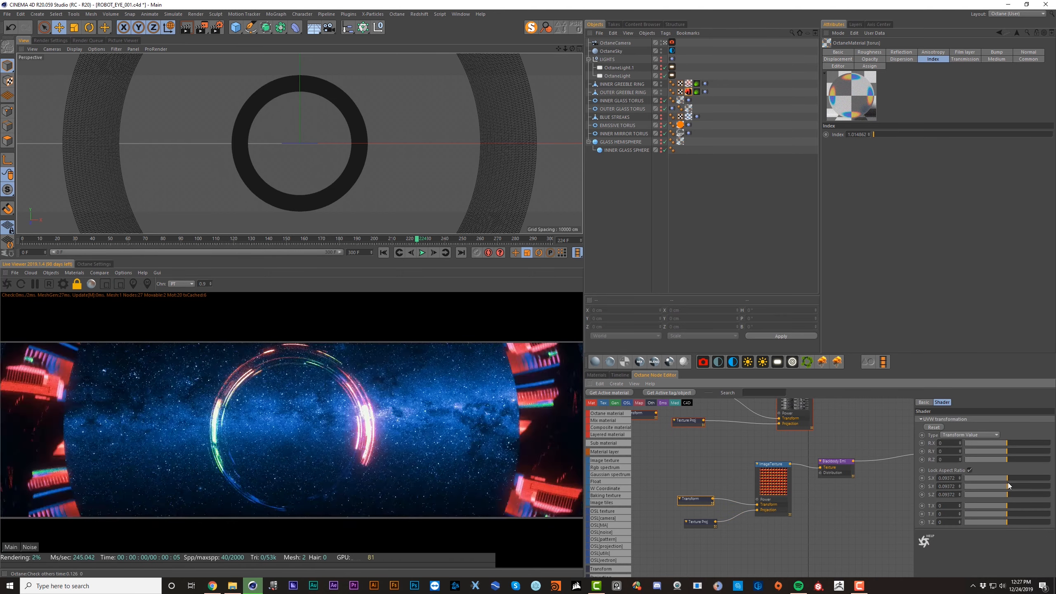
left_click(698, 522)
left_click(989, 419)
left_click(988, 428)
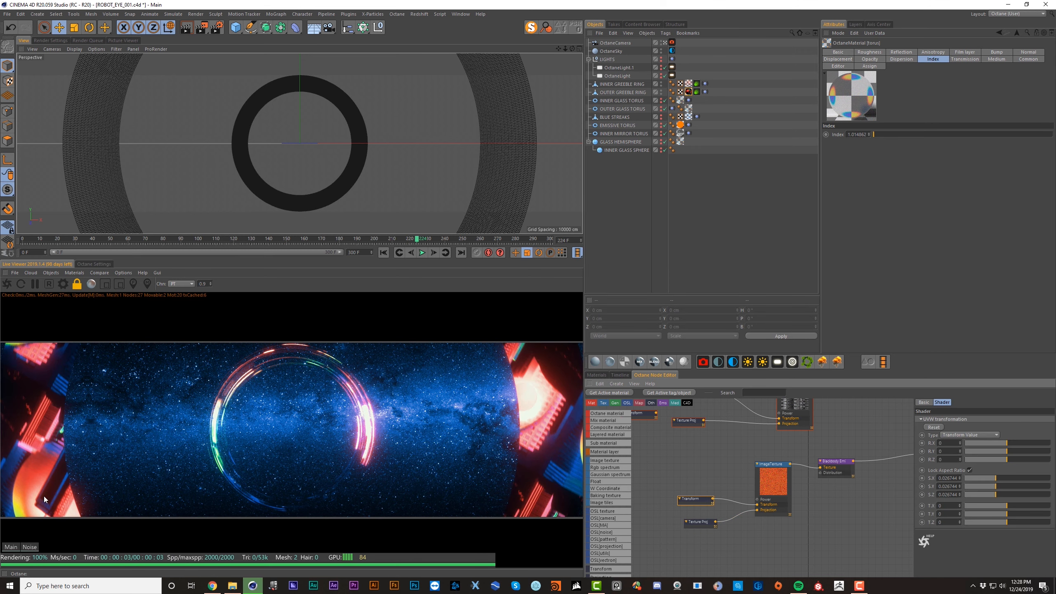
key("ctrl+z")
key("ctrl+z")
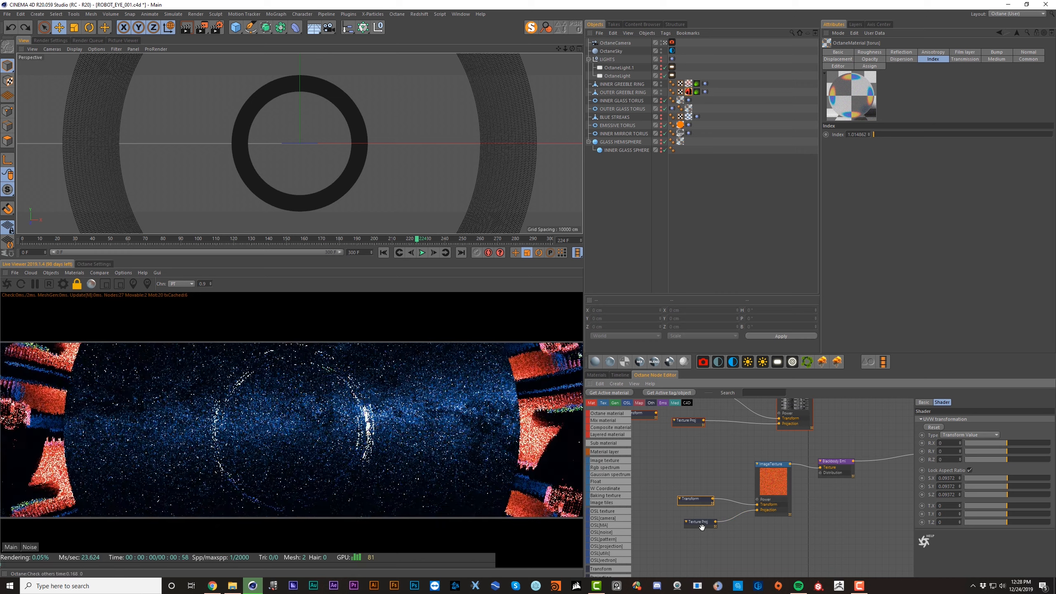
key("ctrl+z")
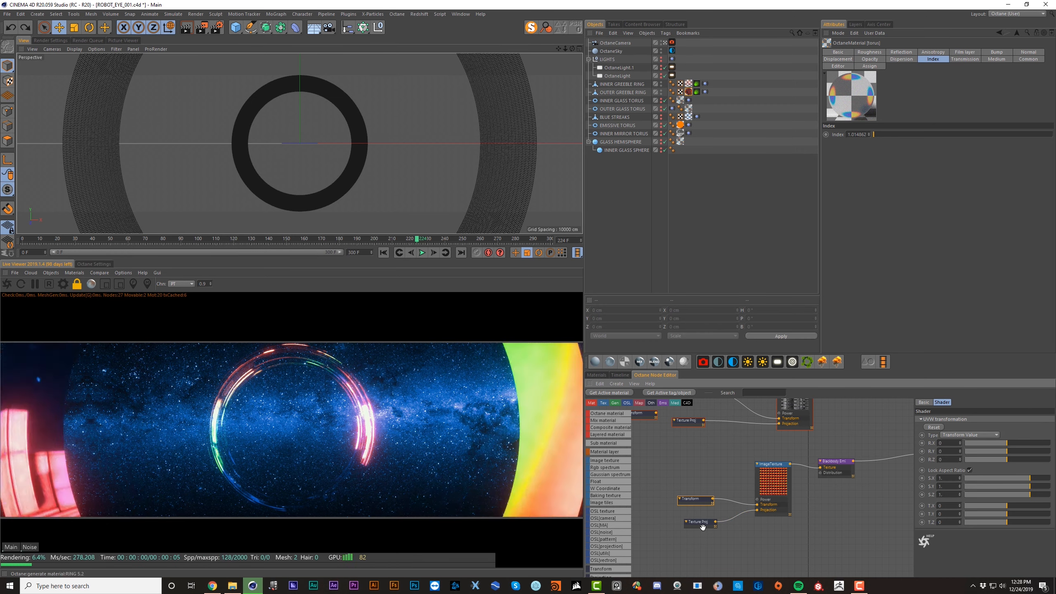
Step: View the source image 2. SUPERGREEB.jpg of the image texture feeding the Multiply node, and examine its transform
left_click_drag(832, 522, 831, 520)
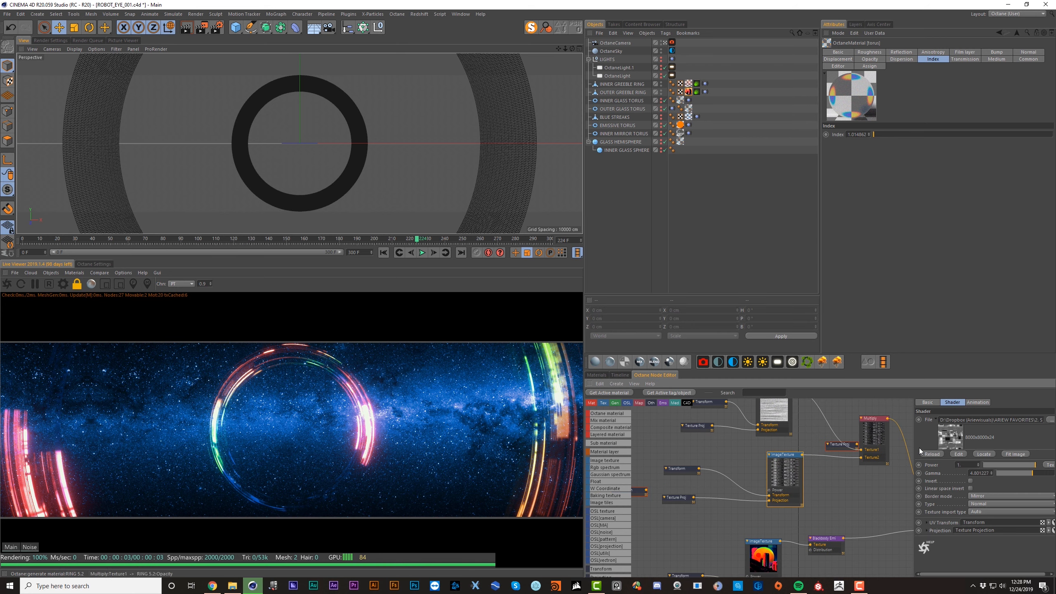
left_click(958, 454)
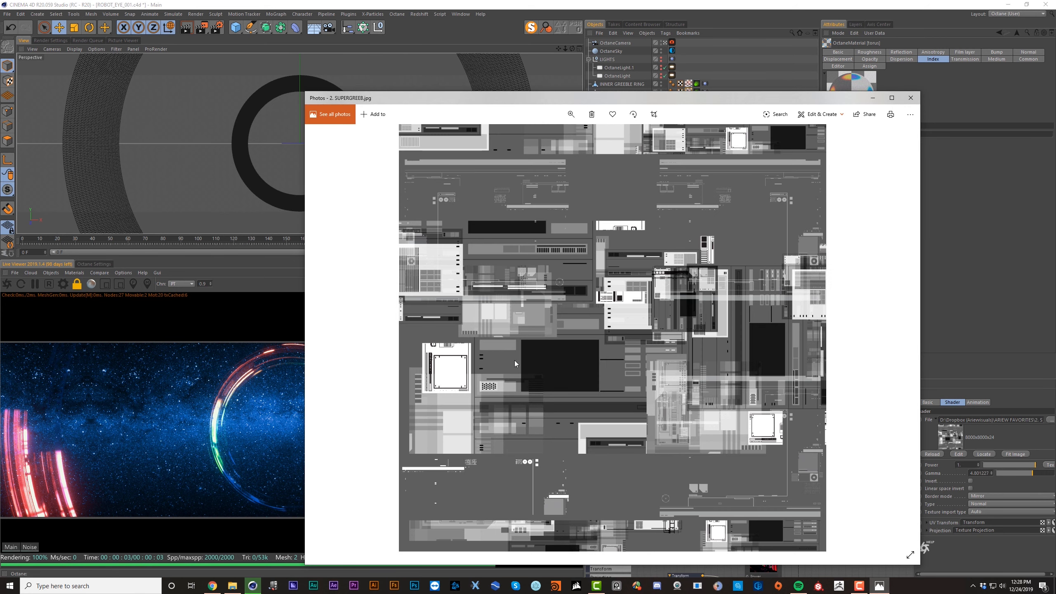
left_click(910, 98)
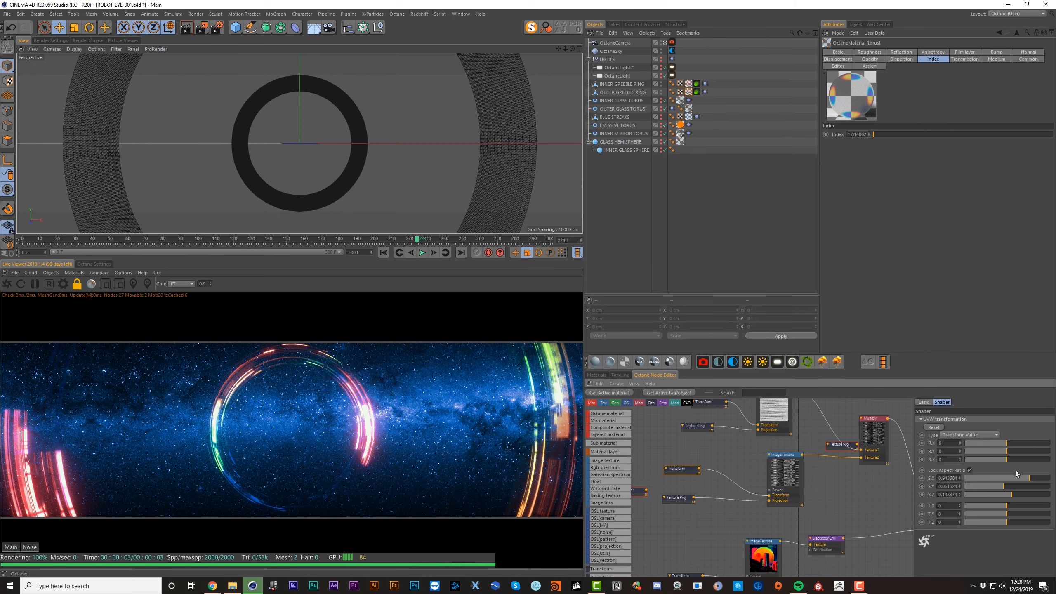
key("ctrl+z")
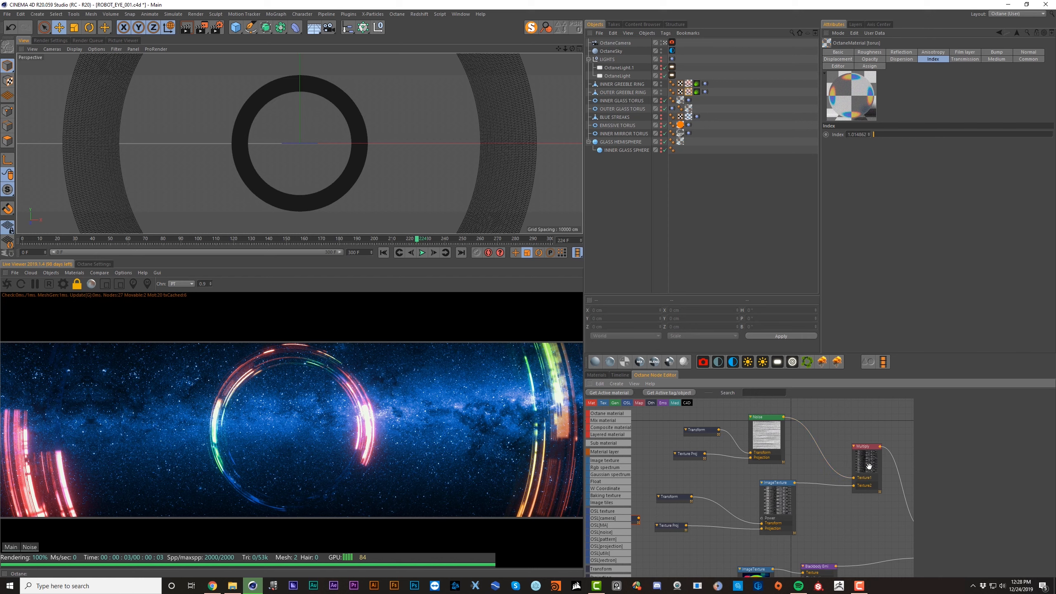
middle_click_drag(790, 469, 773, 466)
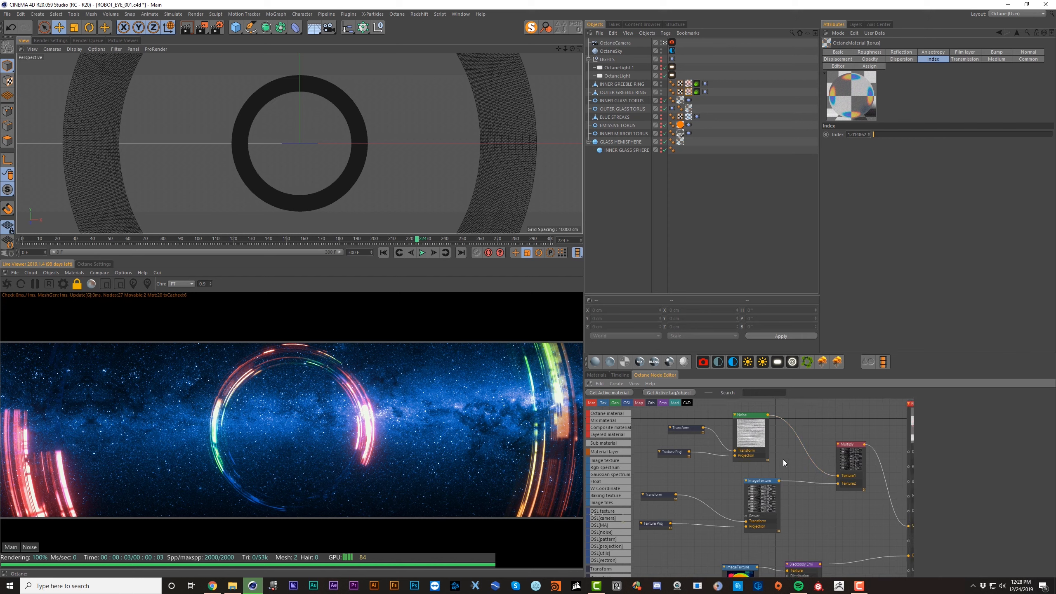
Step: Try changing the X scale of the Noise node's Transform, and undo the change
left_click(684, 427)
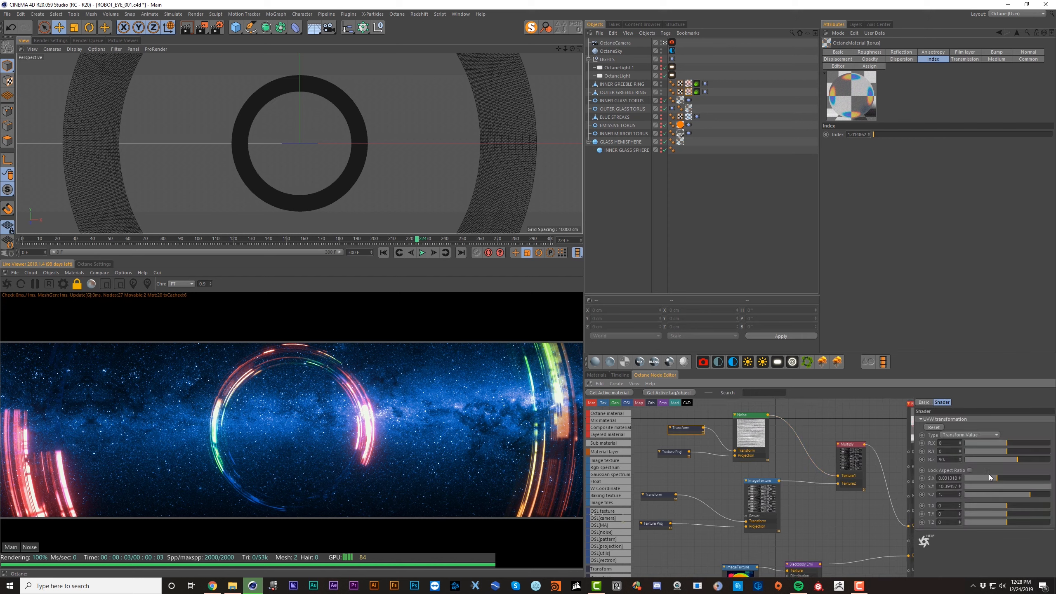
left_click_drag(997, 479, 985, 480)
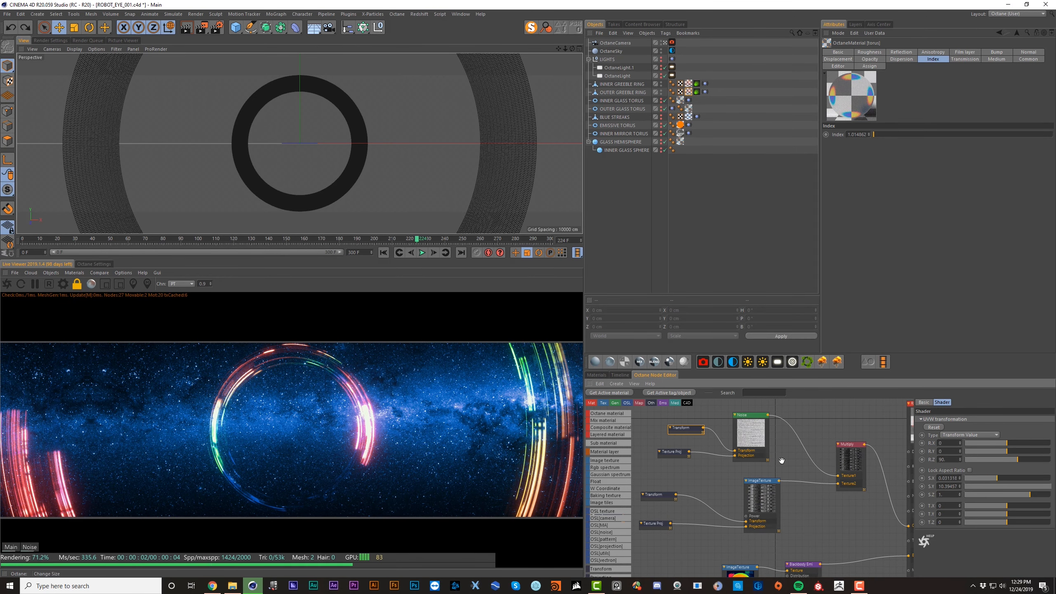
key("ctrl+z")
Step: Solo the Multiply node in the live render and try a different X scale on the Noise transform
left_click(854, 459)
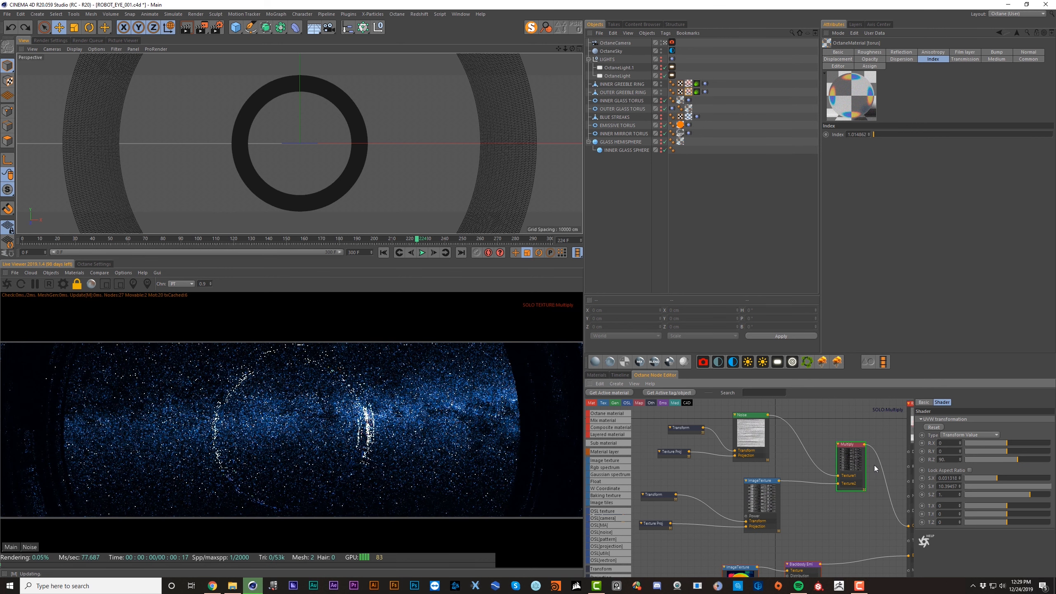
left_click(682, 429)
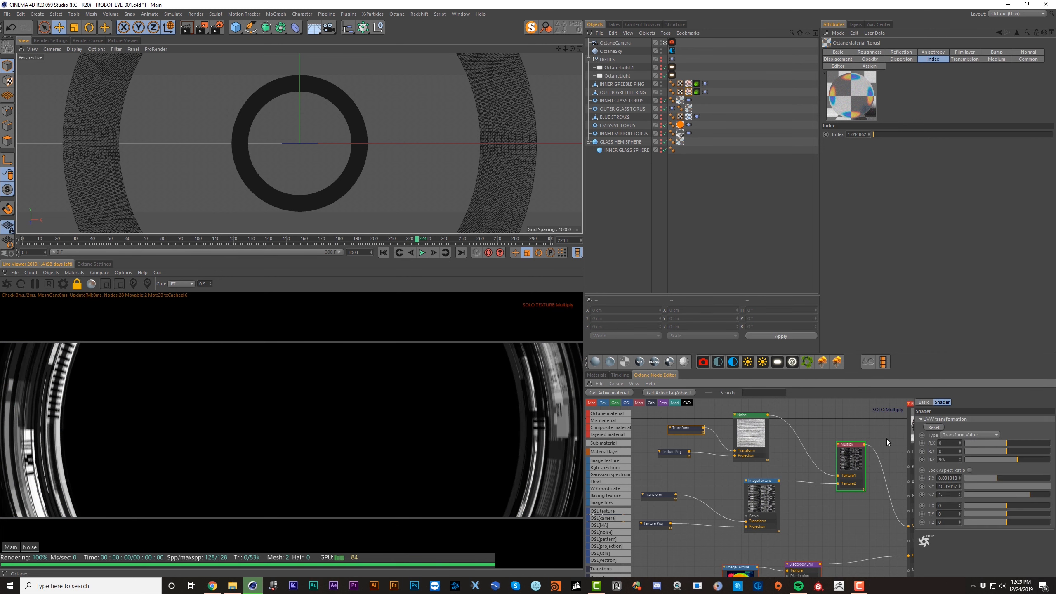
left_click_drag(1001, 481, 1022, 482)
left_click(768, 460)
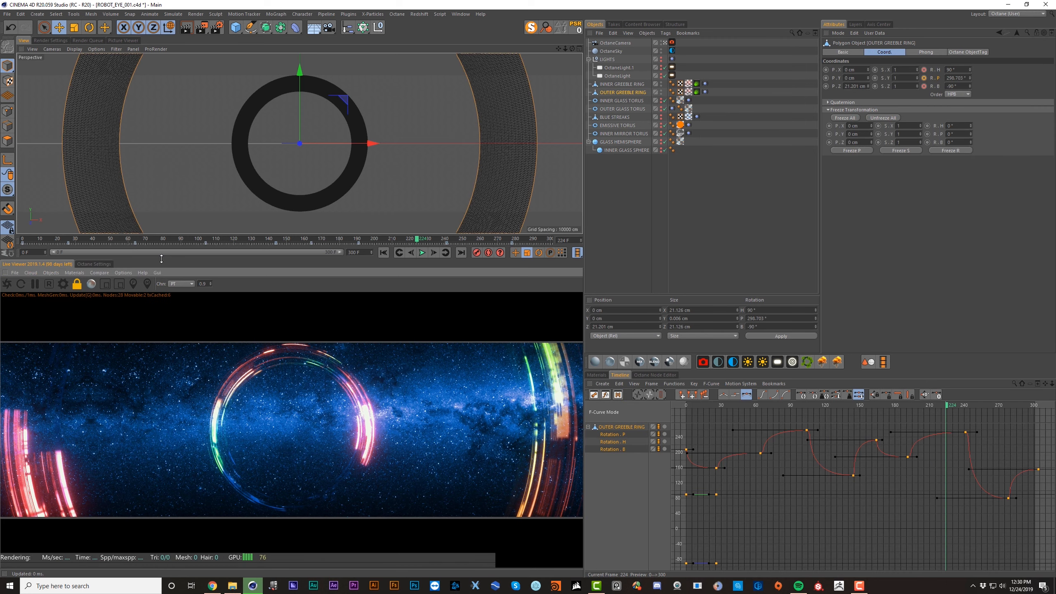
Step: Enlarge the viewport, and play the animation with the OUTER GREEBLE RING selected to examine its rotation curves
left_click_drag(161, 258, 161, 415)
left_click(629, 165)
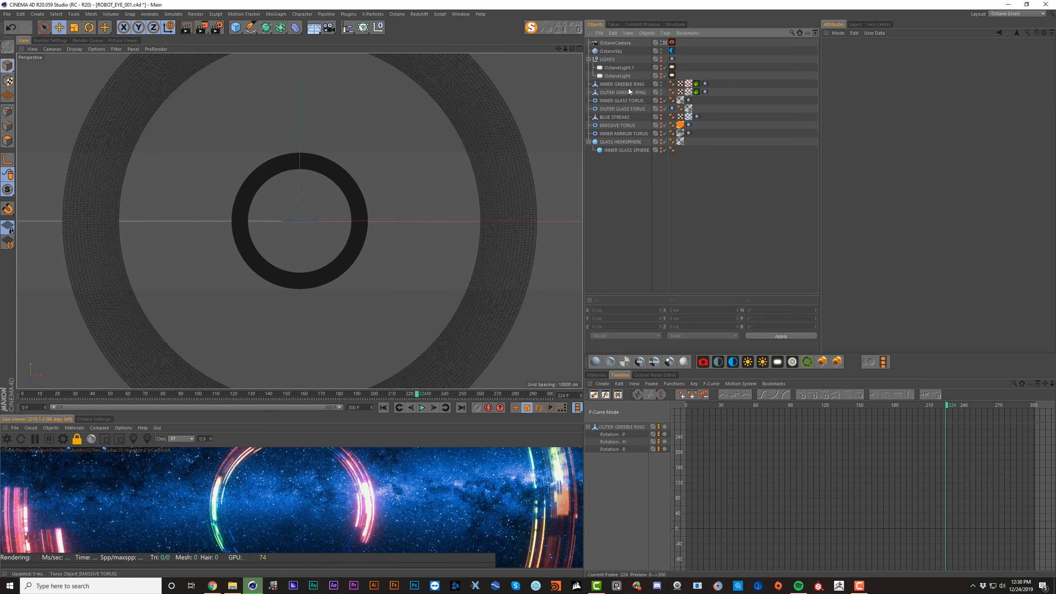
left_click(629, 92)
key("F8")
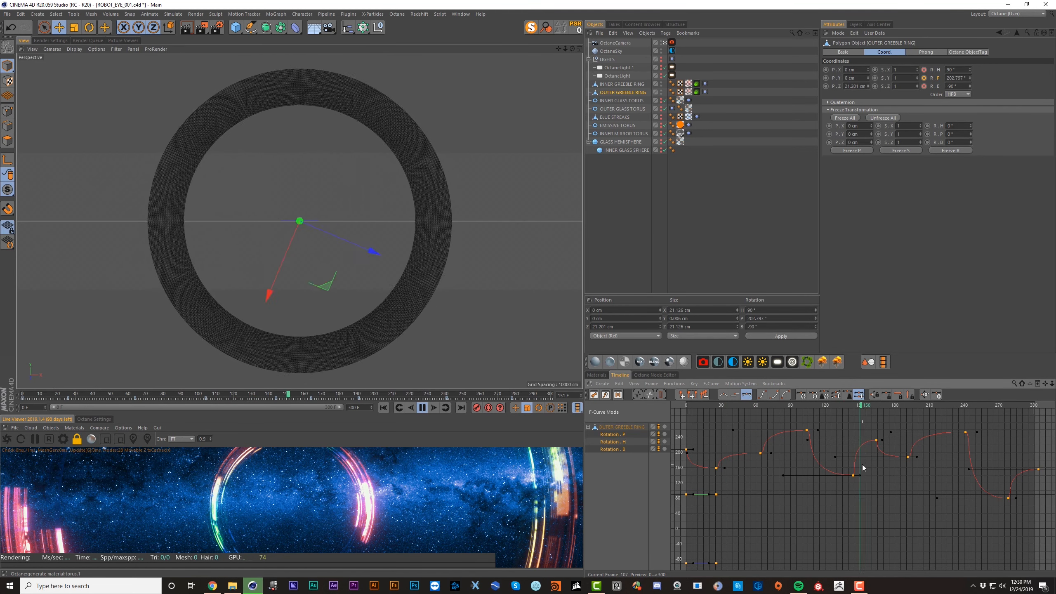
Step: Select all rotation keys of the OUTER GREEBLE RING, lengthen their curve tangents, and play the animation
left_click_drag(1043, 502, 778, 419)
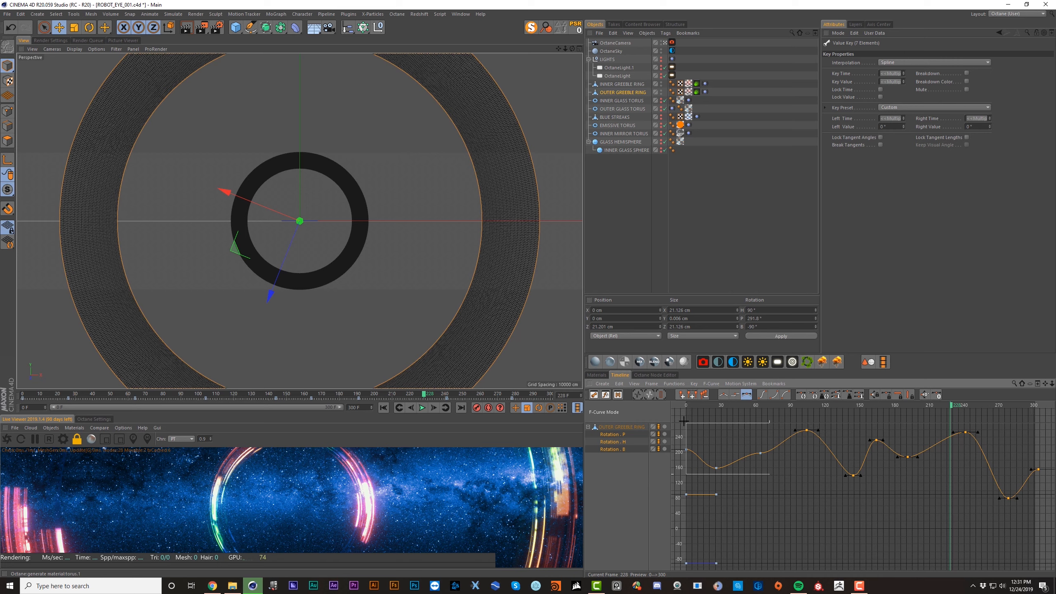
left_click_drag(794, 431, 734, 433)
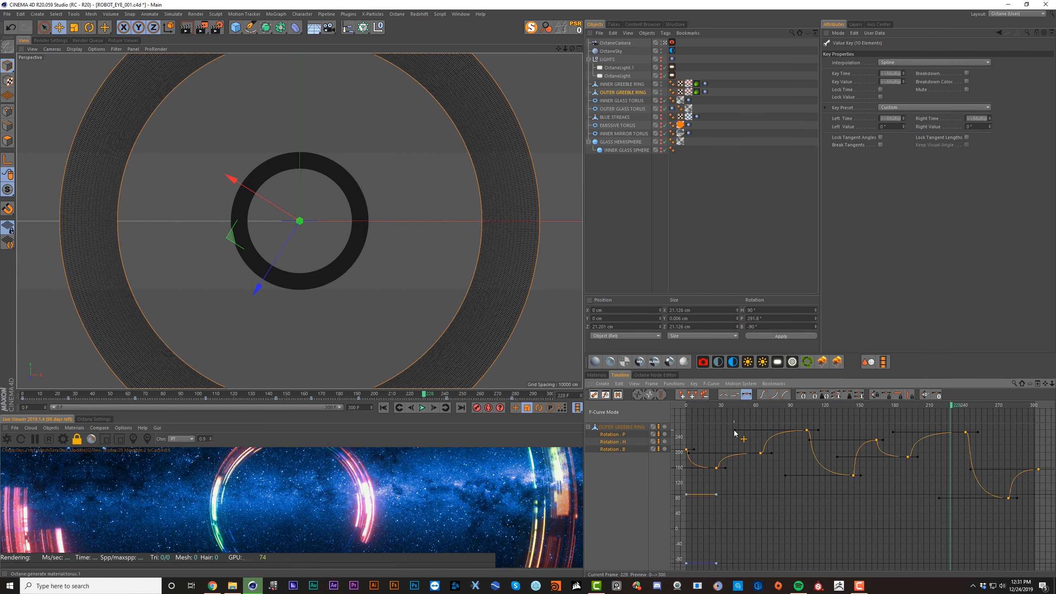
key("ctrl+z")
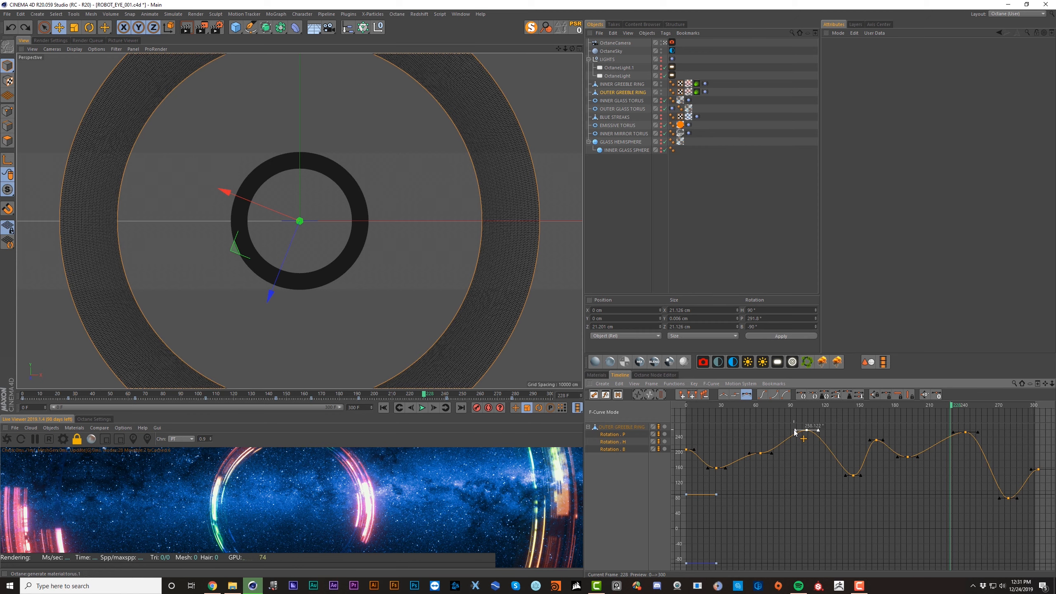
left_click_drag(795, 432, 712, 450)
key("F8")
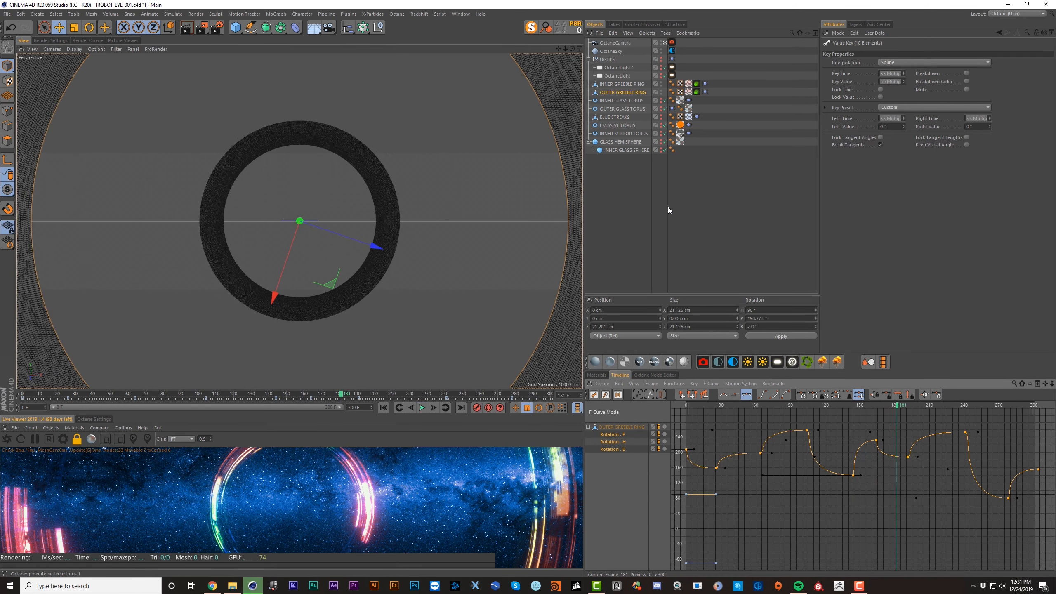
Step: Lengthen the tangents of the OctaneCamera's position keys, and play the animation to check the eased movement
left_click(640, 83)
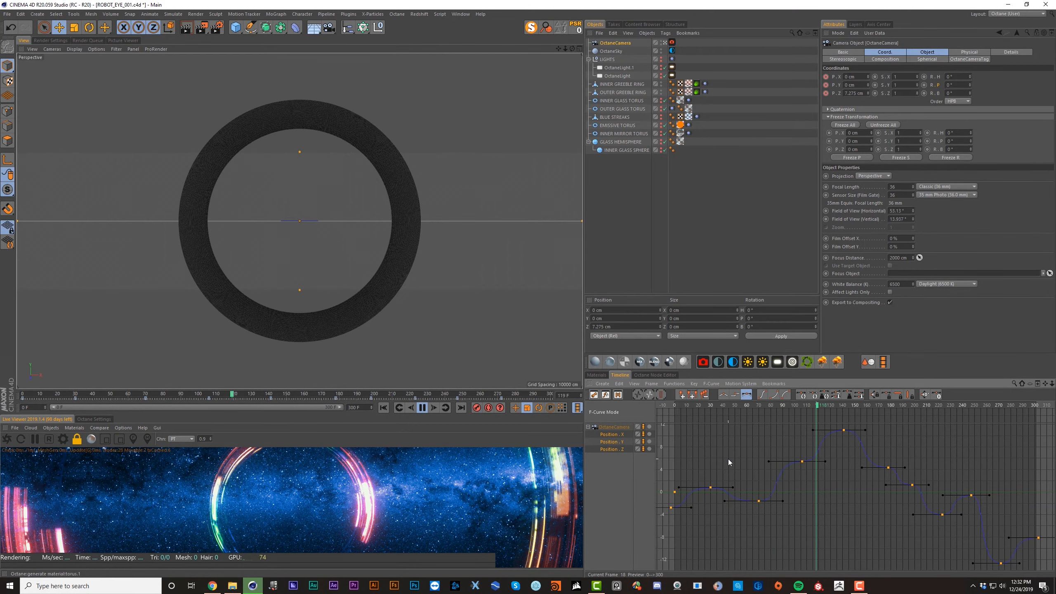
key("F8")
left_click_drag(770, 461, 720, 463)
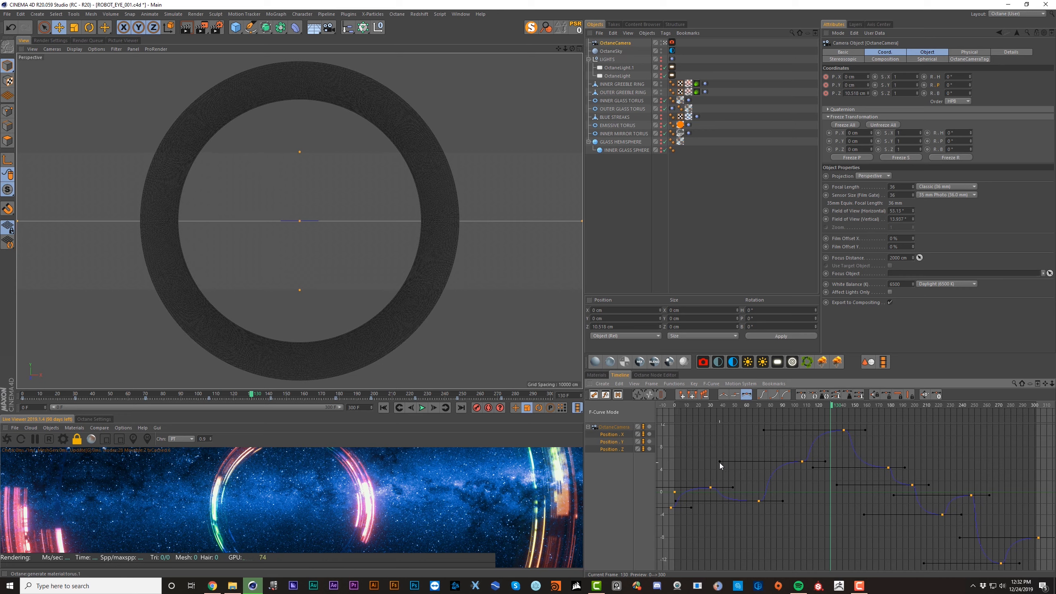
left_click(707, 408)
key("F8")
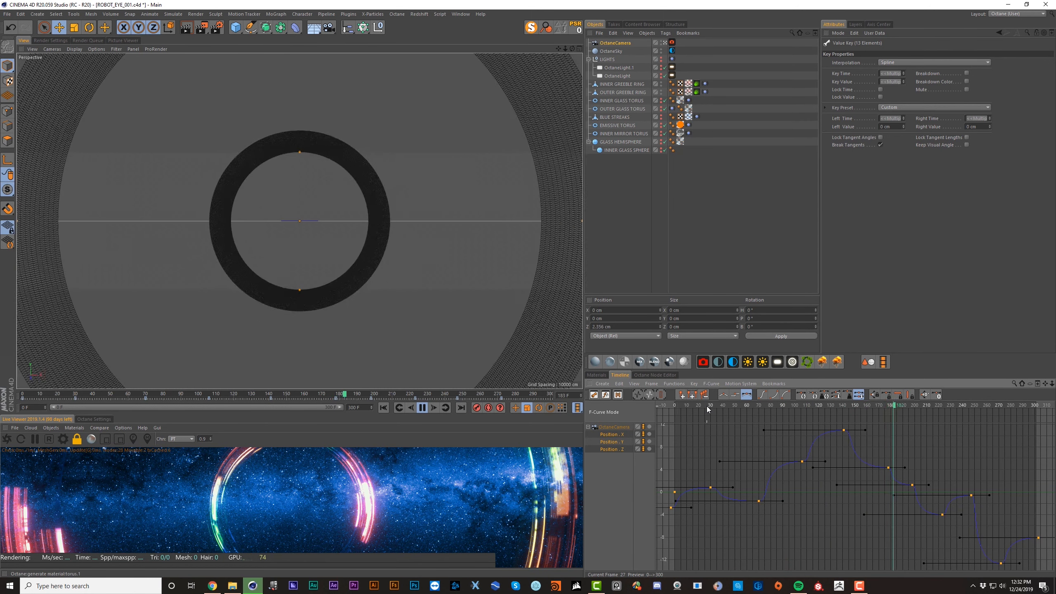
key("F8")
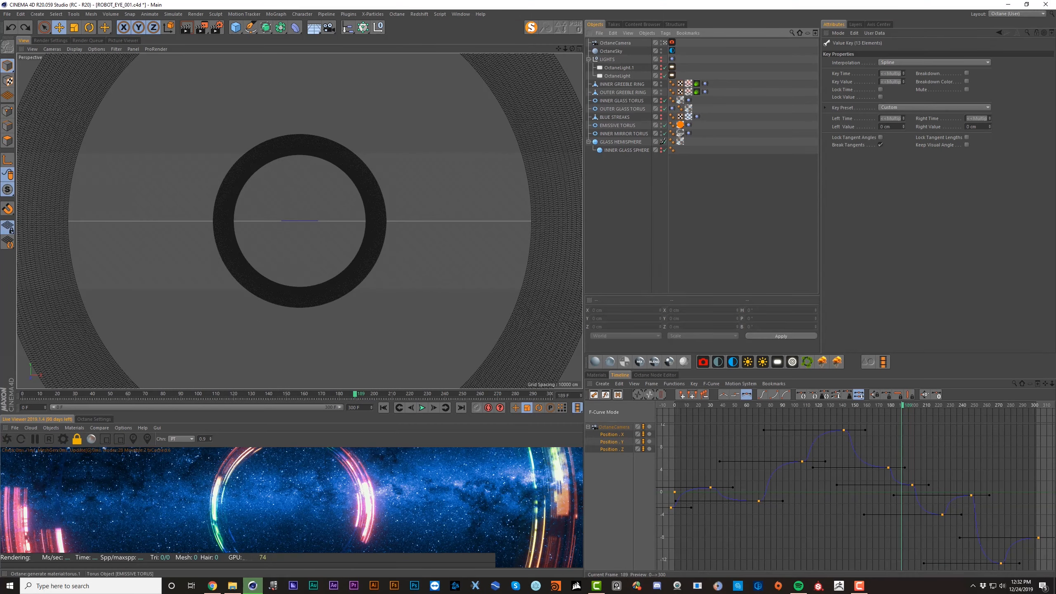
Step: Re-enable the disabled torus objects, including the INNER and OUTER GLASS TORUS, and refresh the live render
left_click(662, 123)
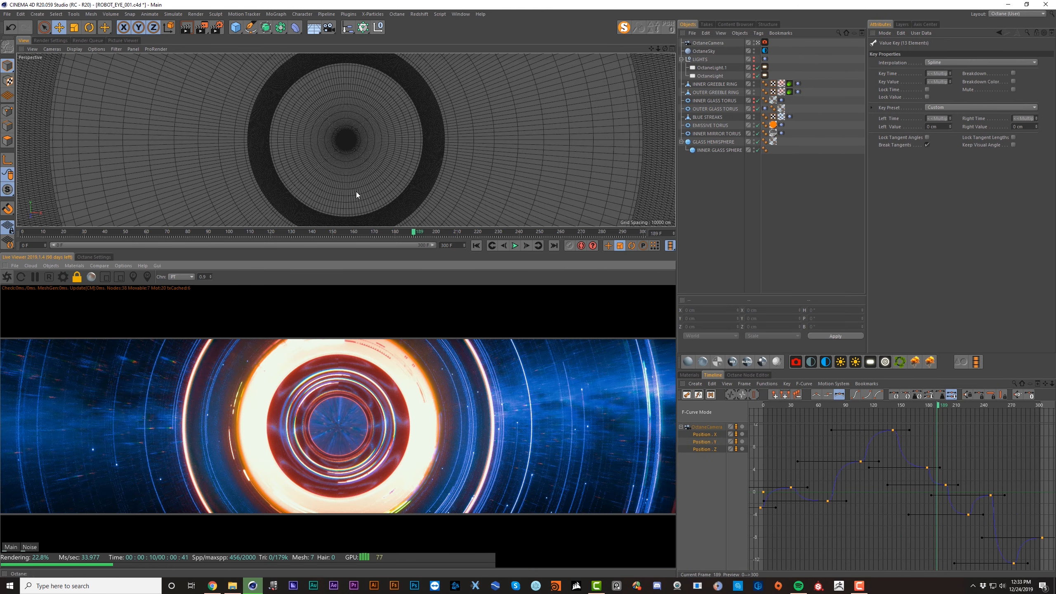
key("ctrl+z")
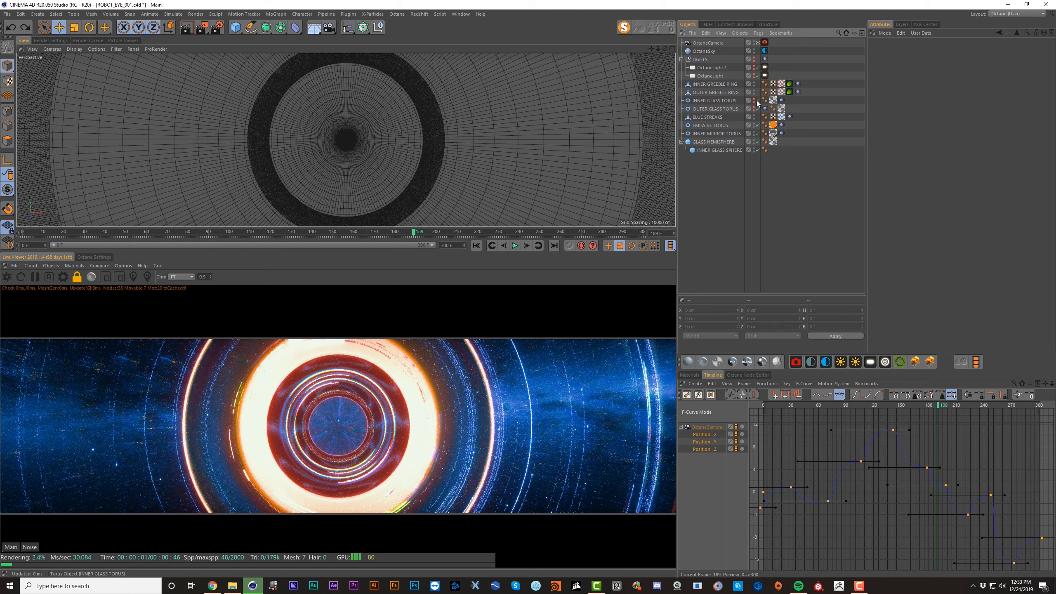
left_click(757, 101)
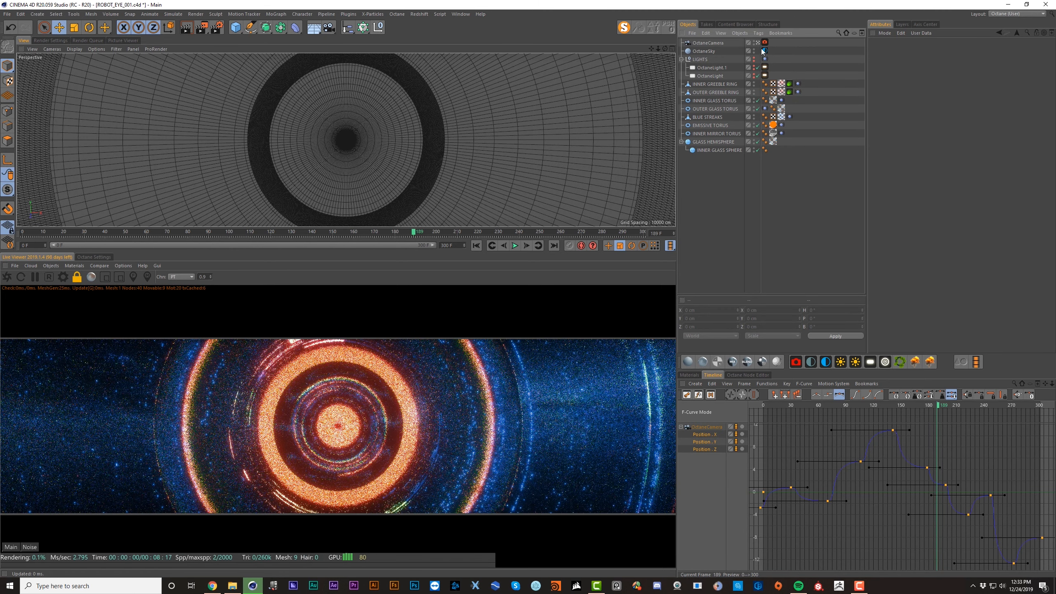
left_click(124, 265)
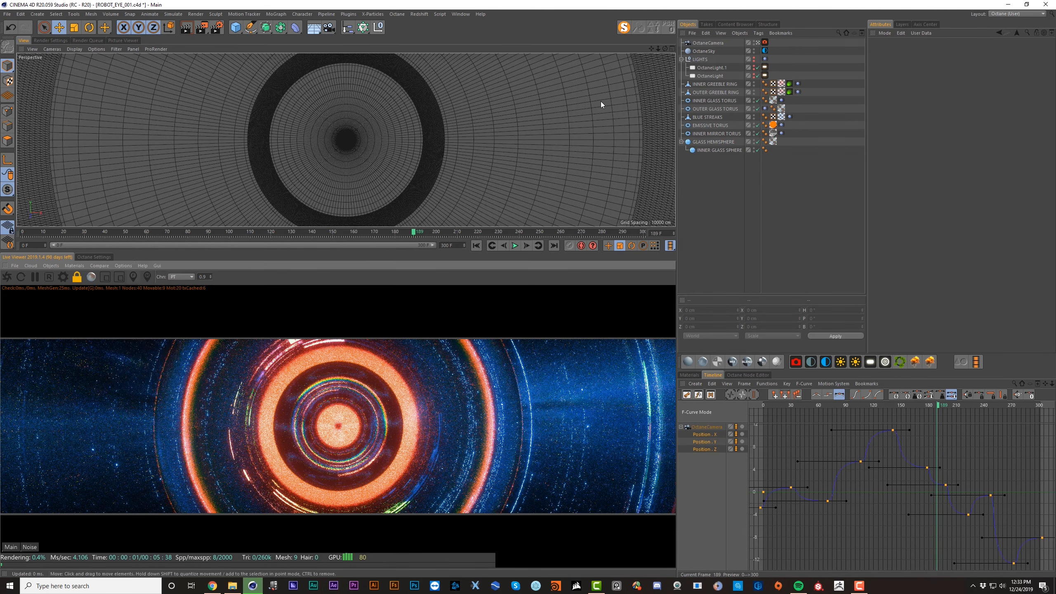
Step: Leave the OctaneCamera view, disable both glass toruses, and view the eye model from the side
left_click(757, 43)
scroll(608, 116, "down", 5)
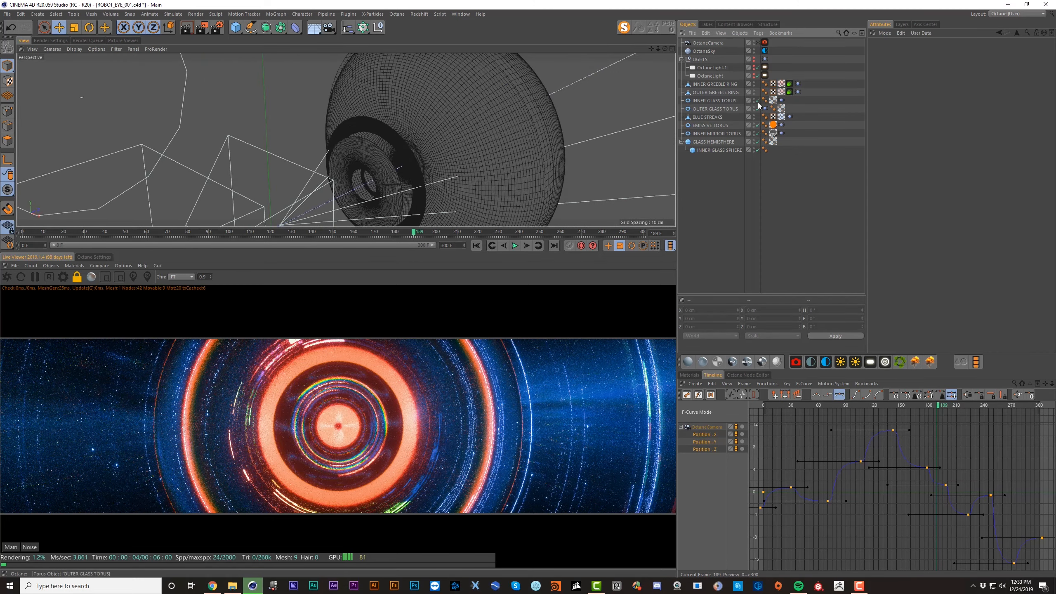
left_click_drag(757, 102, 757, 109)
left_click_drag(544, 157, 499, 141, "alt")
Step: Select the INNER GLASS TORUS, scrub to frame 217, and examine its material's index and dispersion settings
left_click(737, 101)
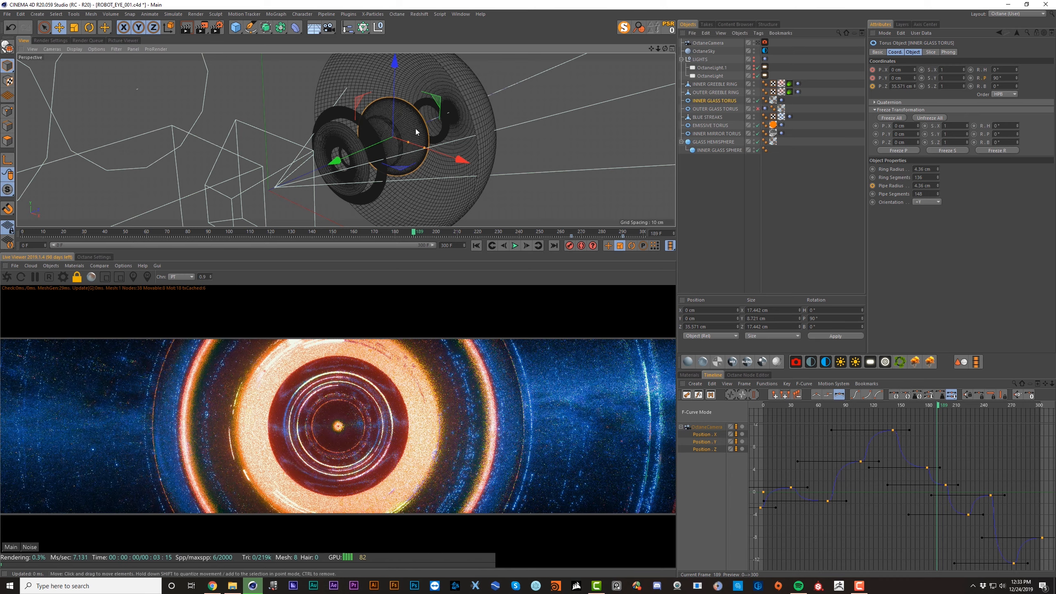
left_click_drag(410, 140, 382, 146, "alt")
left_click_drag(129, 232, 472, 248)
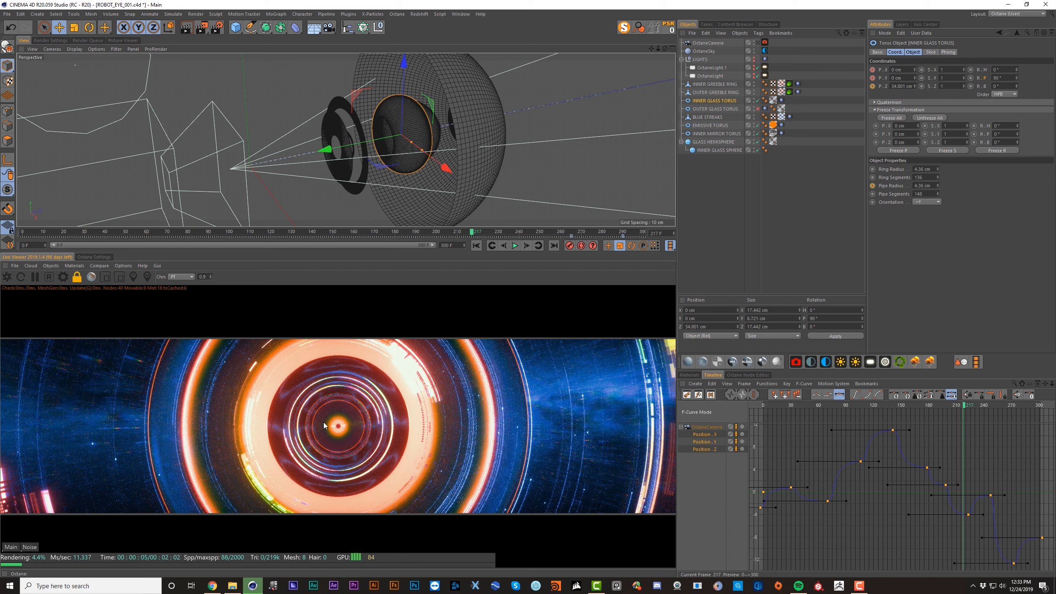
left_click(773, 100)
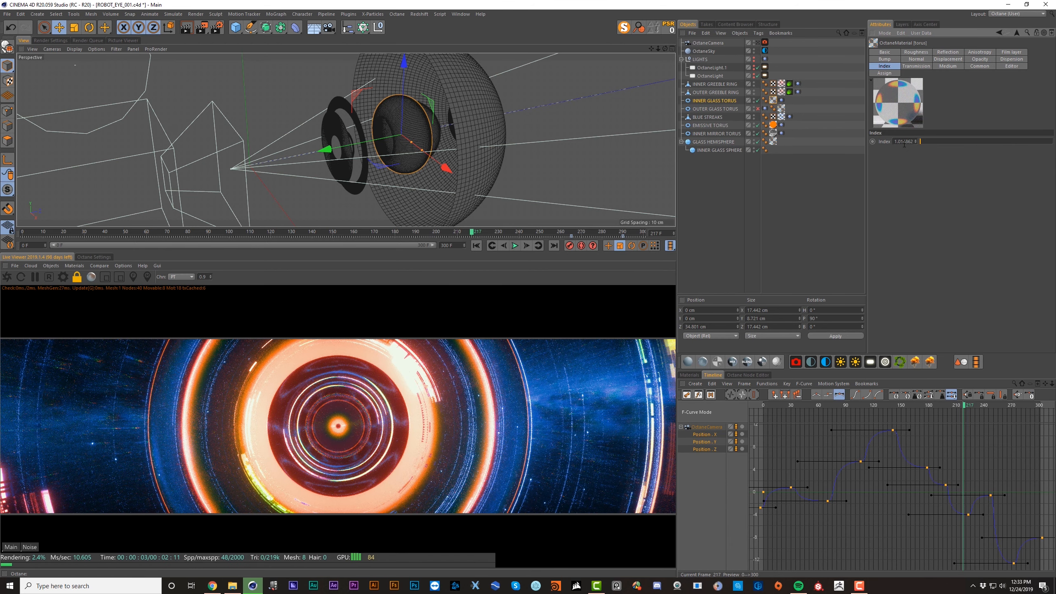
left_click(1004, 59)
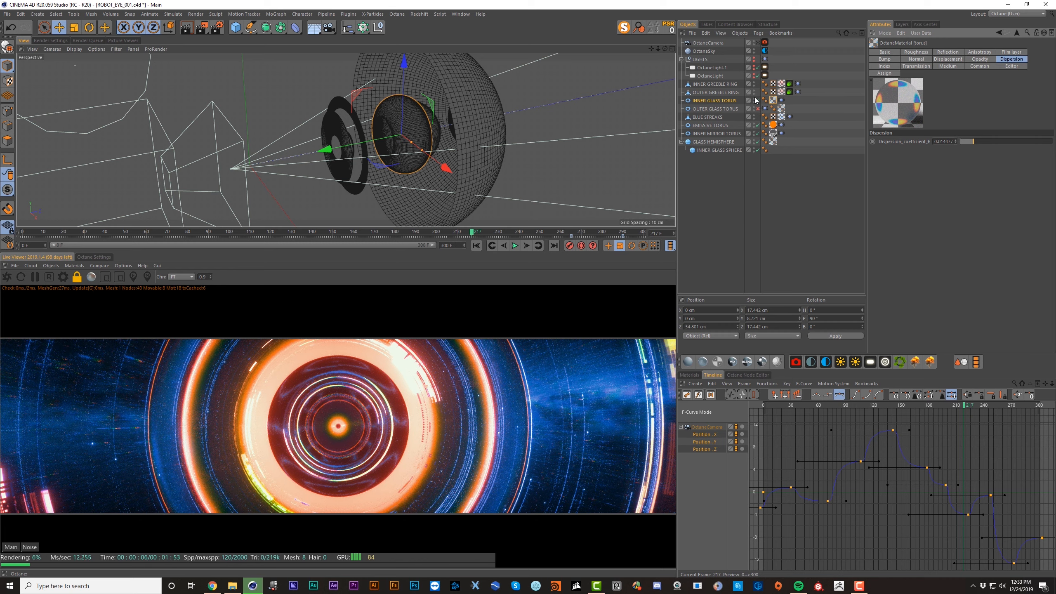
Step: Re-enable the OUTER GLASS TORUS and frame its position and pipe radius curves in the timeline
left_click(724, 108)
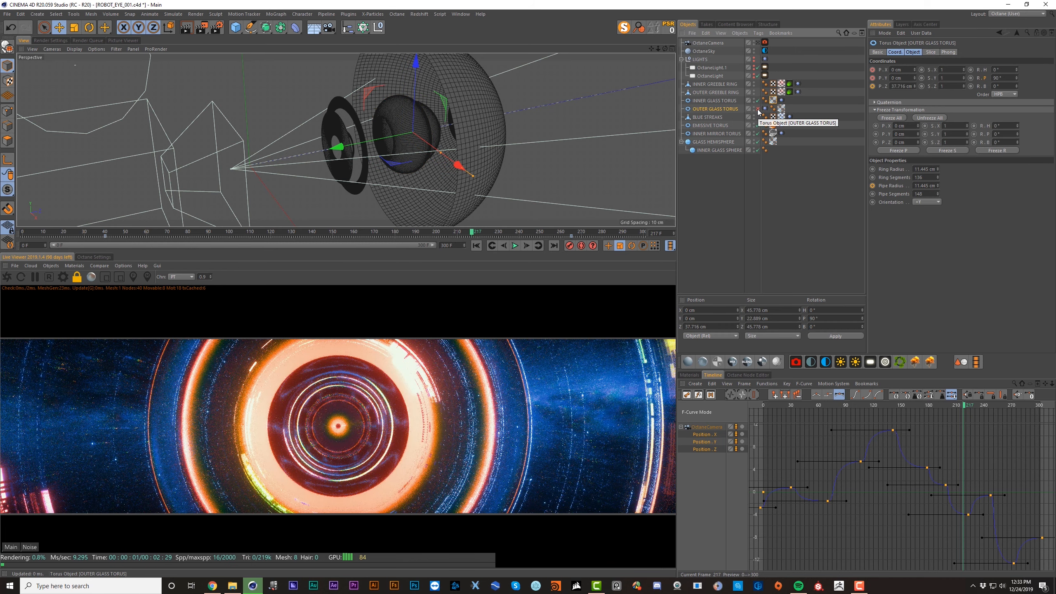
left_click(758, 109)
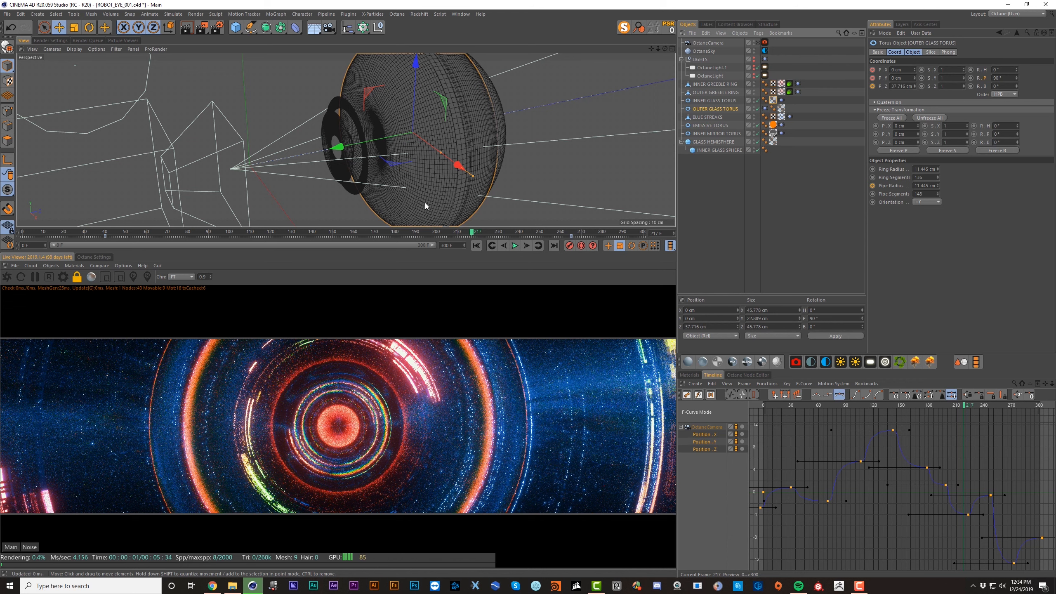
key("h")
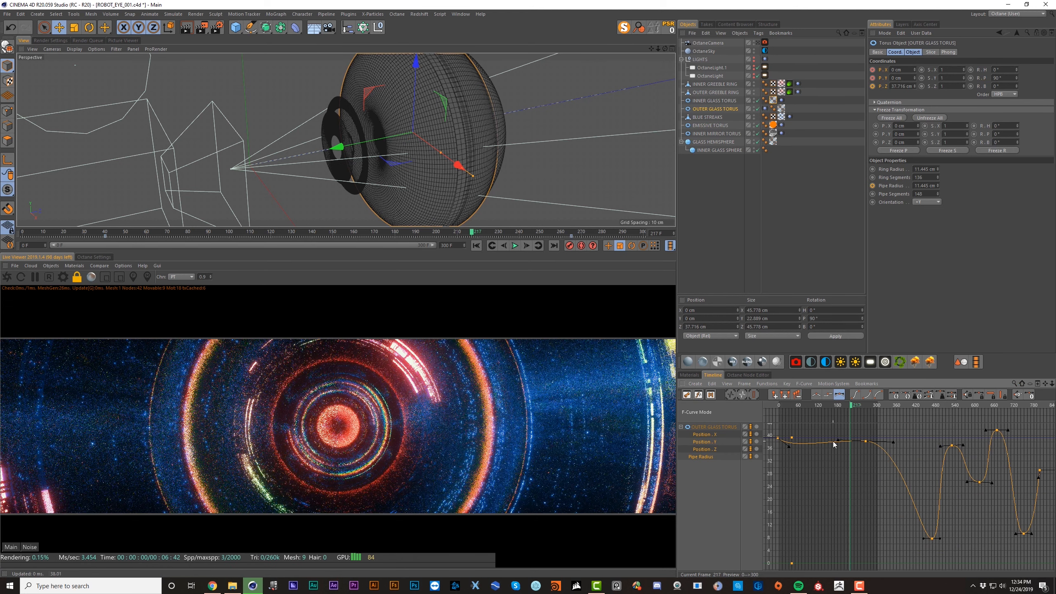
Step: Examine the Vibrate tag of the OUTER GLASS TORUS, and play the animation to see its motion
left_click(764, 109)
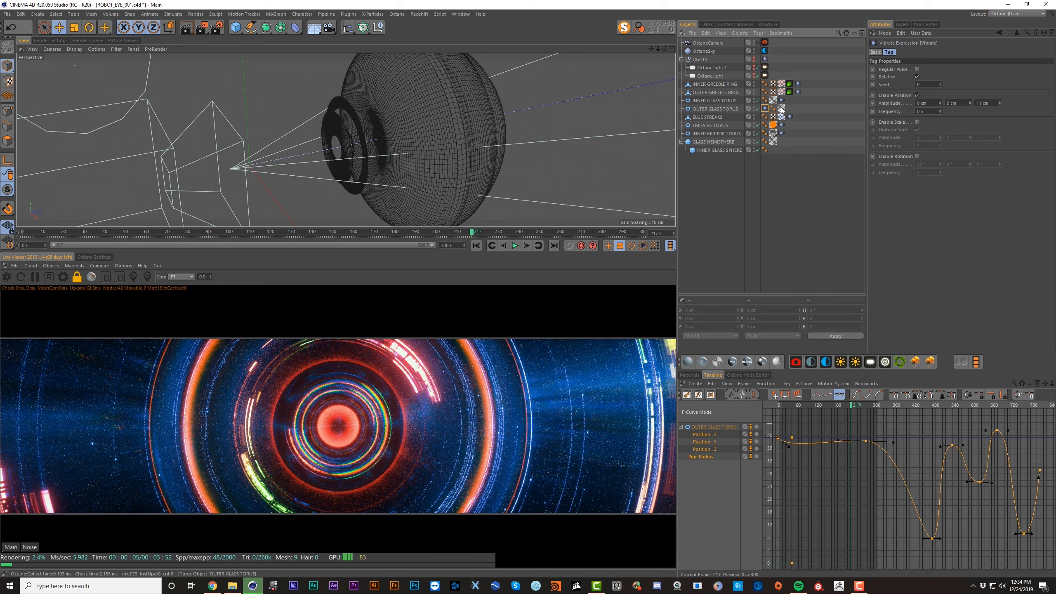
key("F8")
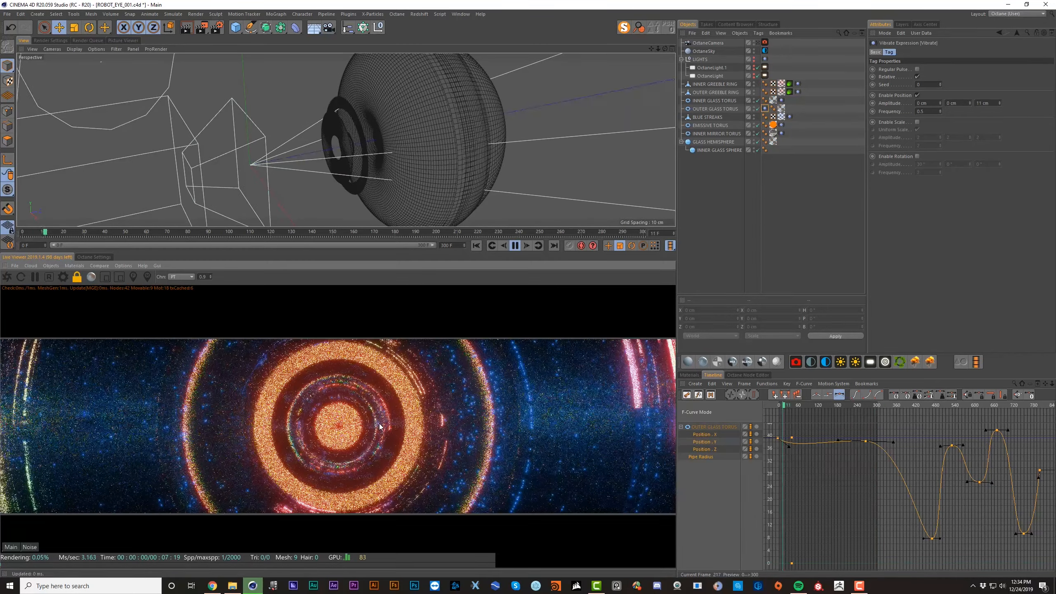
key("F8")
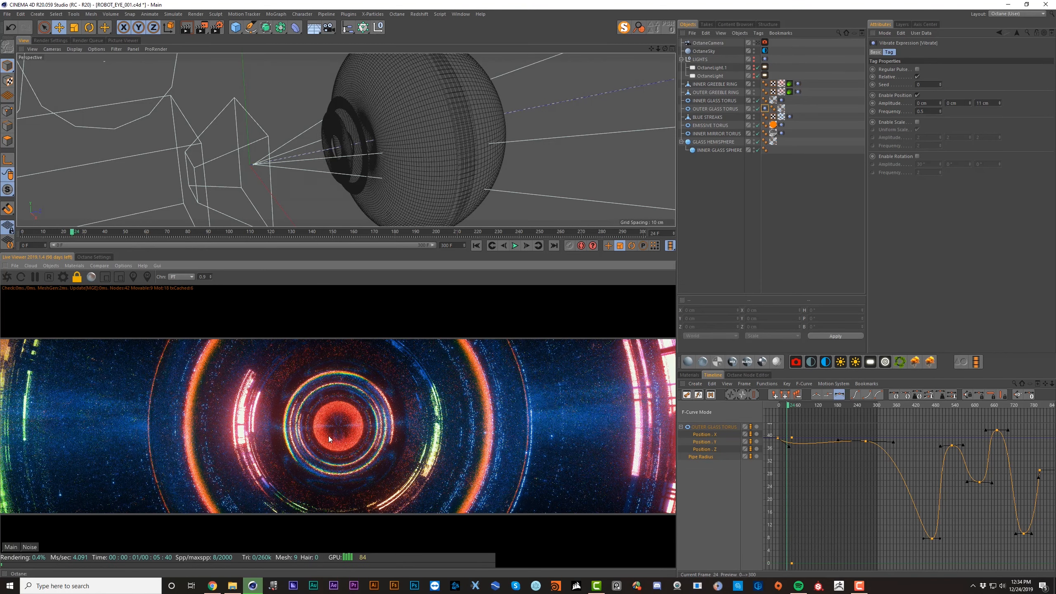
Step: Enable the LIGHTS null with its two Octane lights, and play the animation to view their rotation behind the eye
left_click_drag(754, 58, 754, 76, "alt")
left_click(700, 60)
left_click_drag(502, 117, 495, 130, "alt")
right_click_drag(495, 130, 484, 126, "alt")
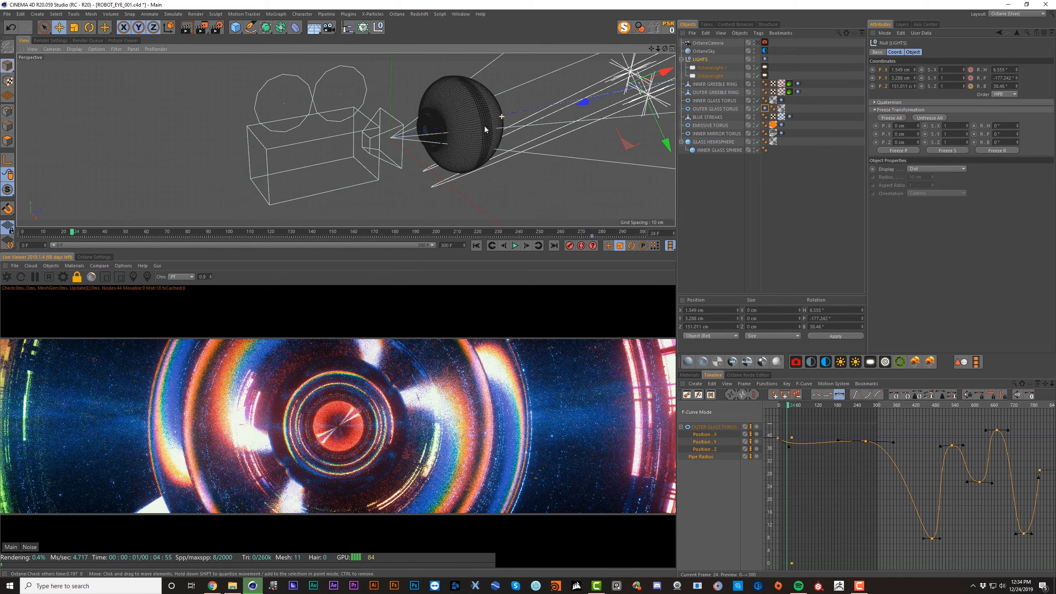
middle_click_drag(484, 125, 406, 188, "alt")
left_click_drag(405, 188, 410, 193, "alt")
left_click(514, 245)
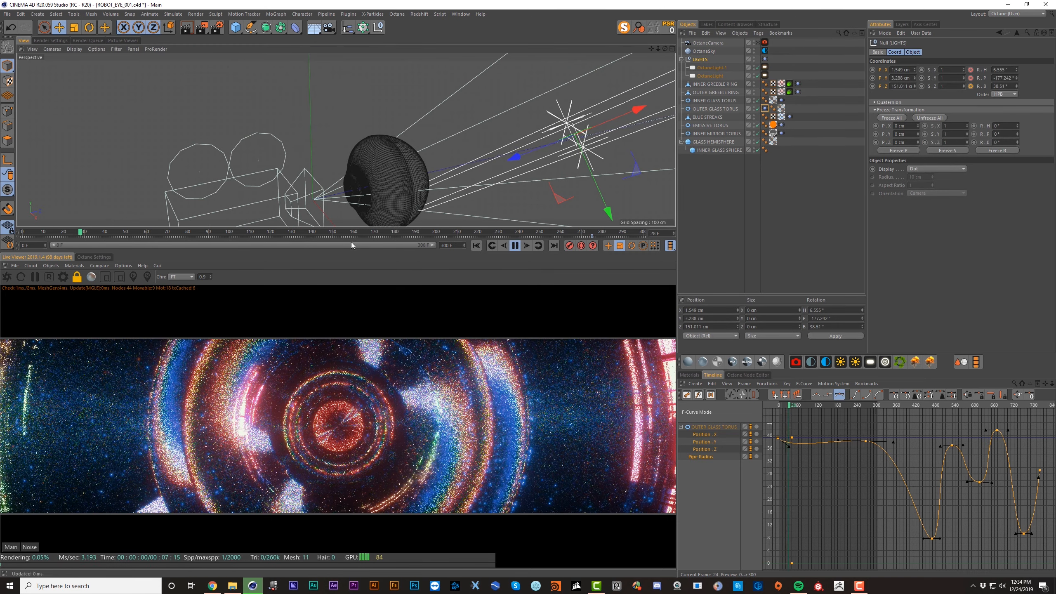
left_click_drag(570, 155, 546, 163, "alt")
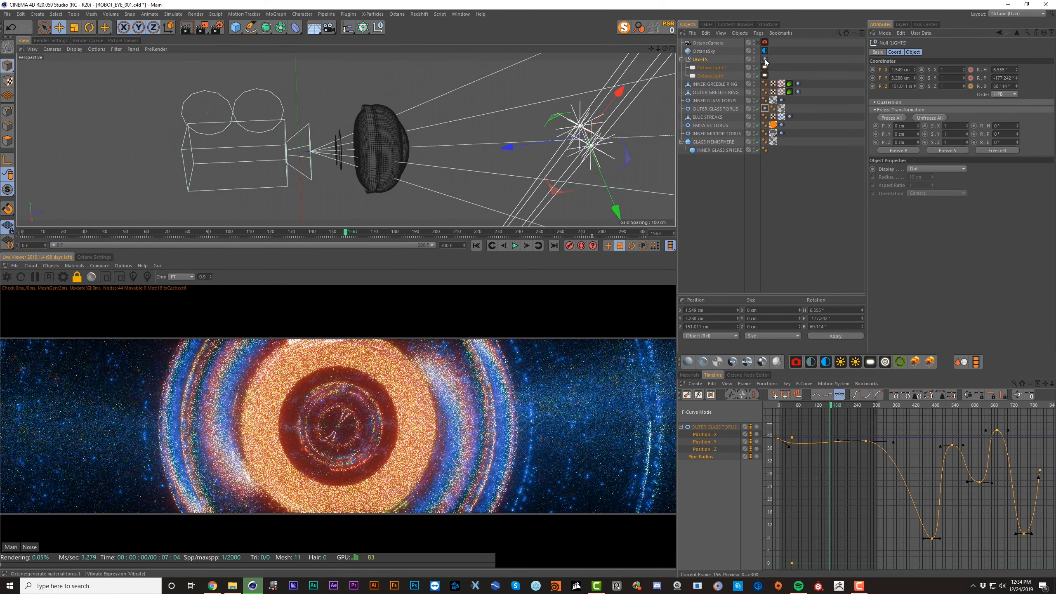
Step: Examine the rotation settings in the Vibrate tag of LIGHTS, and scrub through the timeline to see their effect
left_click(764, 59)
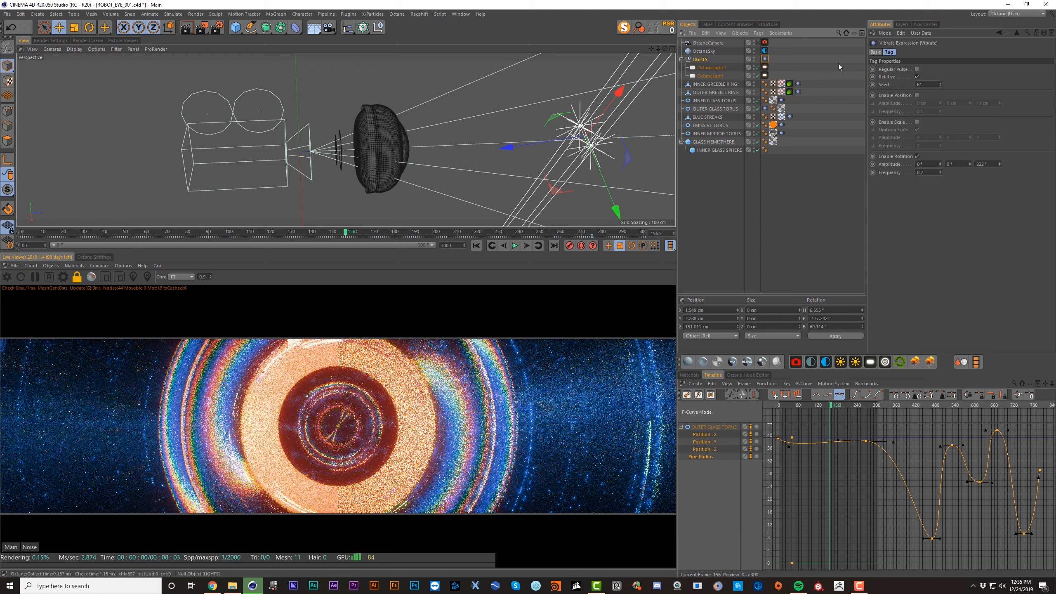
left_click(692, 59)
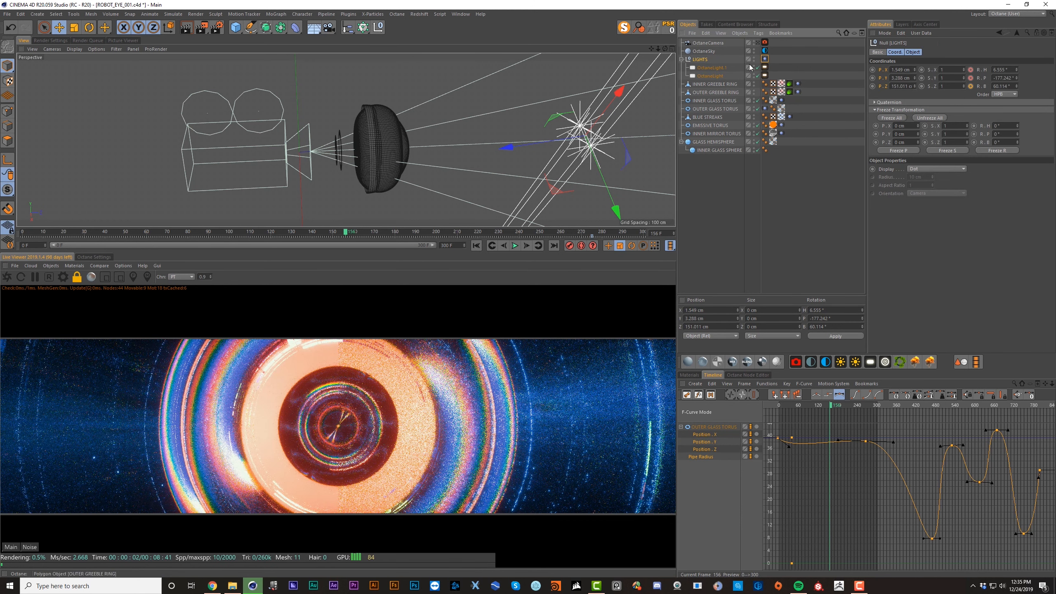
left_click(764, 59)
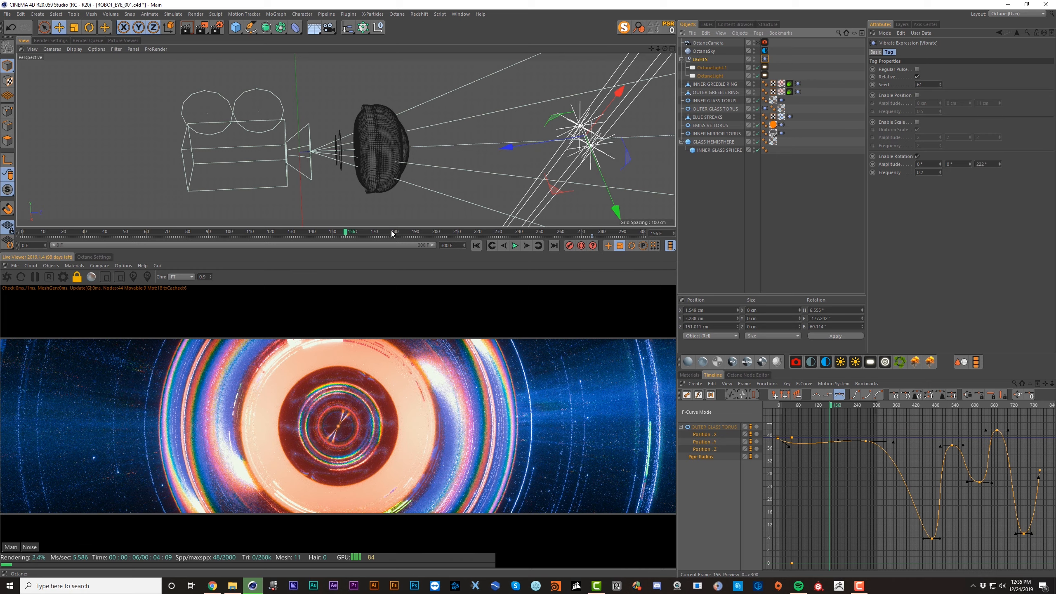
left_click_drag(390, 233, 571, 247)
left_click(365, 231)
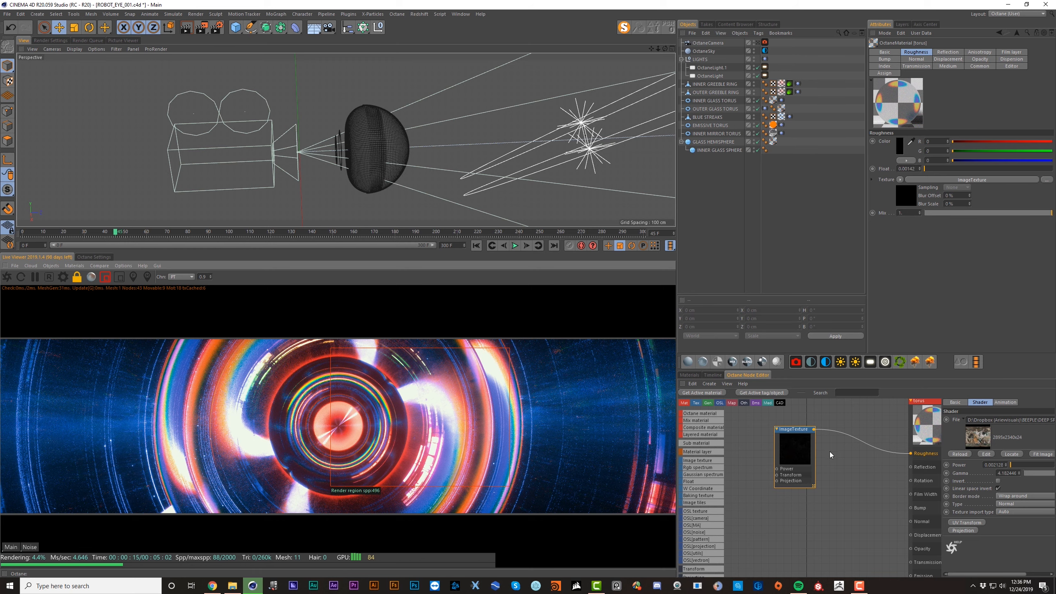
Step: View the source image planet_Trask_1134.png of the texture feeding the glass material's roughness, and close it
left_click(988, 454)
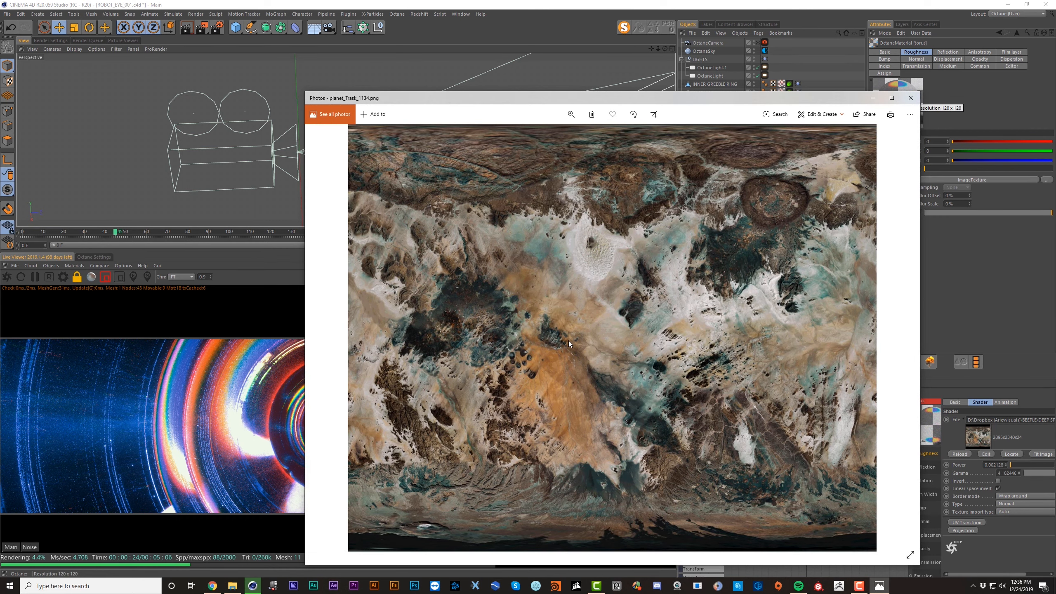
left_click(909, 99)
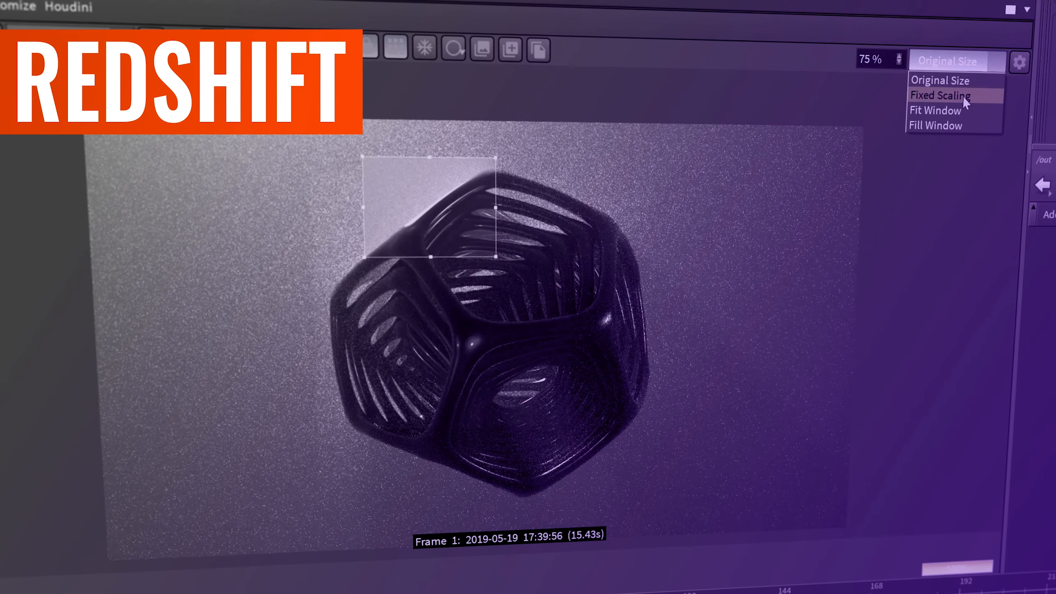
left_click(962, 95)
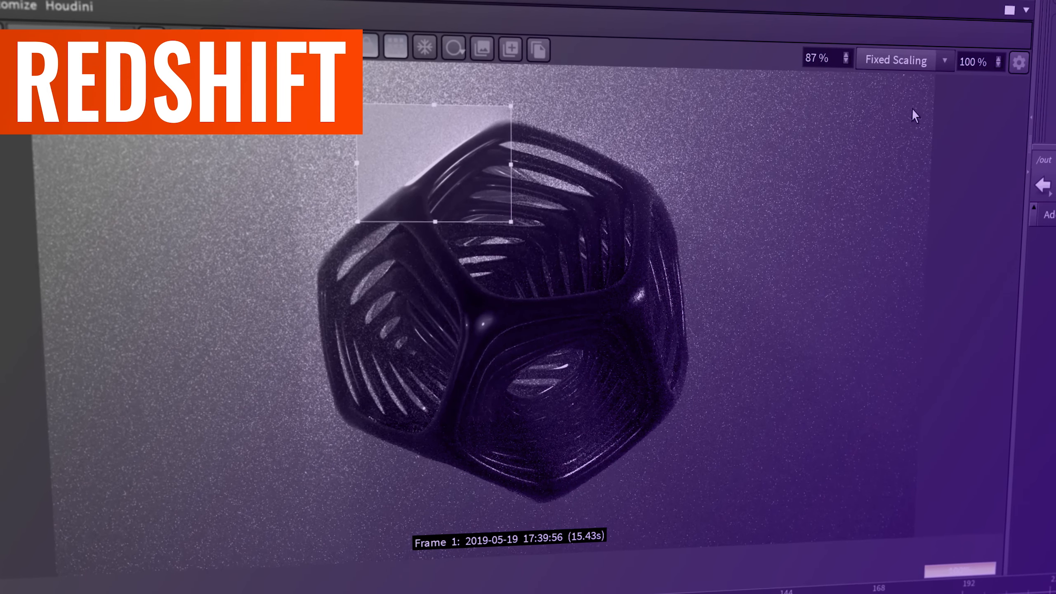